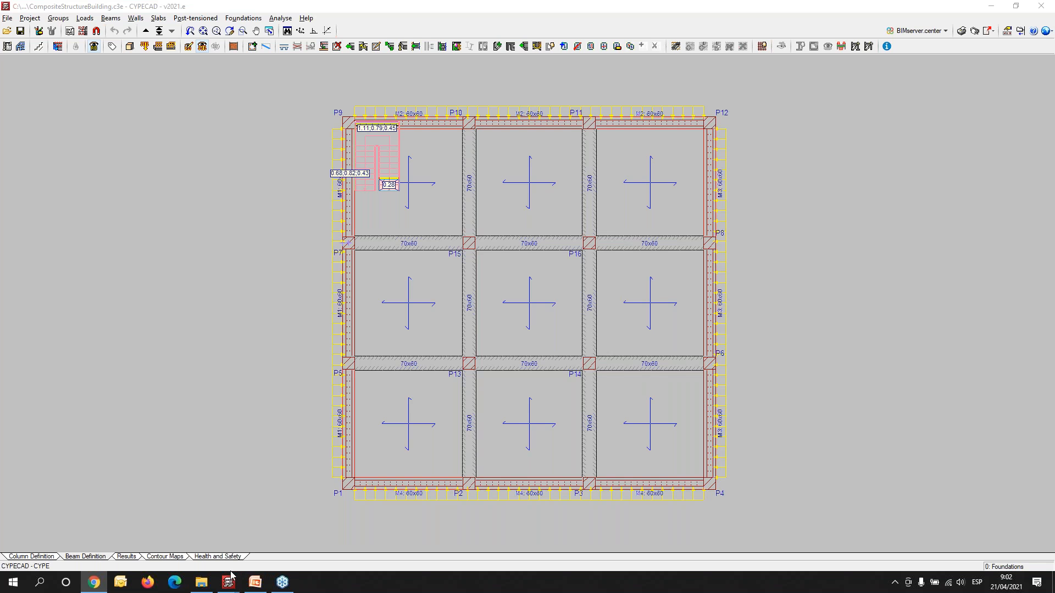
- Switch to PowerPoint and start the slide show of the concrete-steel composite structures presentation from its title slide
mouse_move(258, 584)
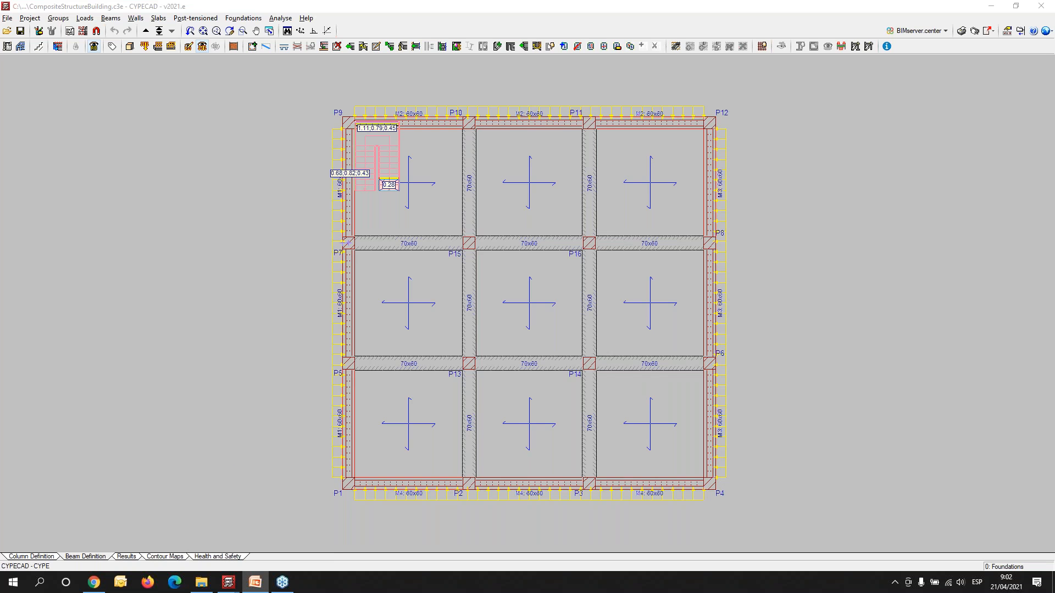
key("F5")
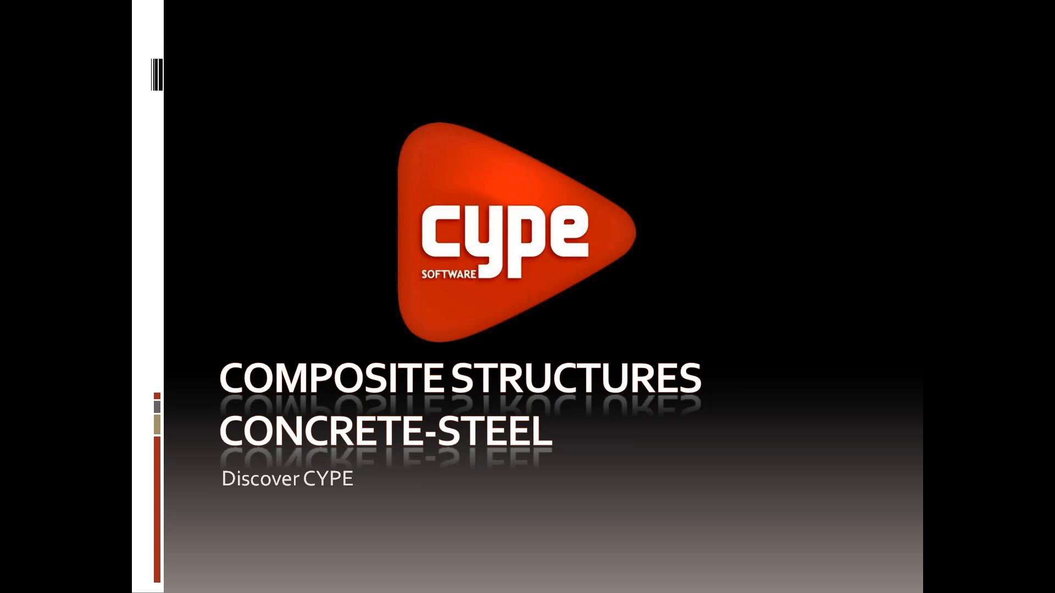
left_click(217, 307)
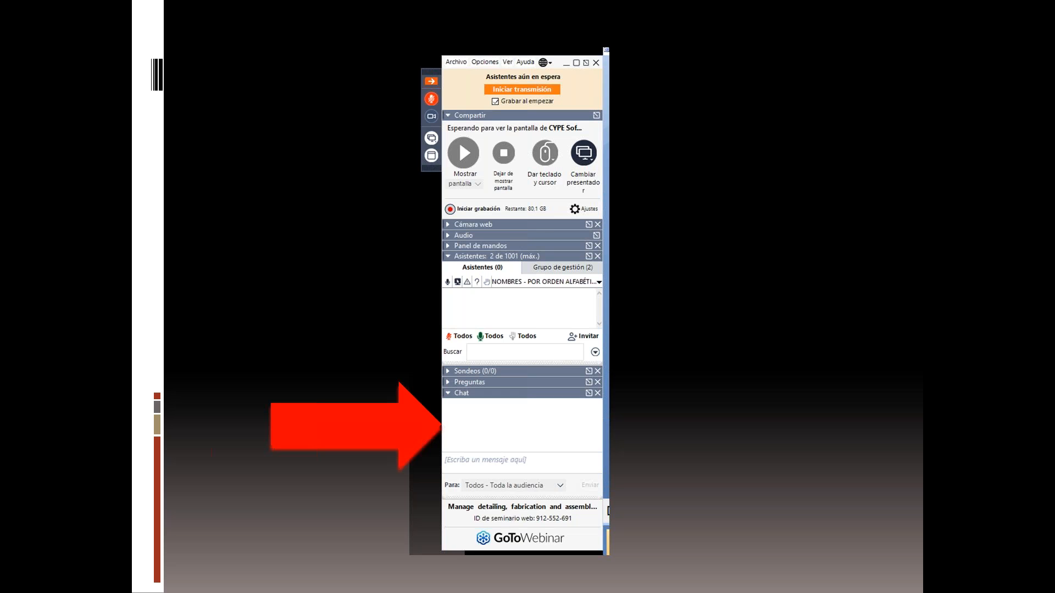
left_click(475, 239)
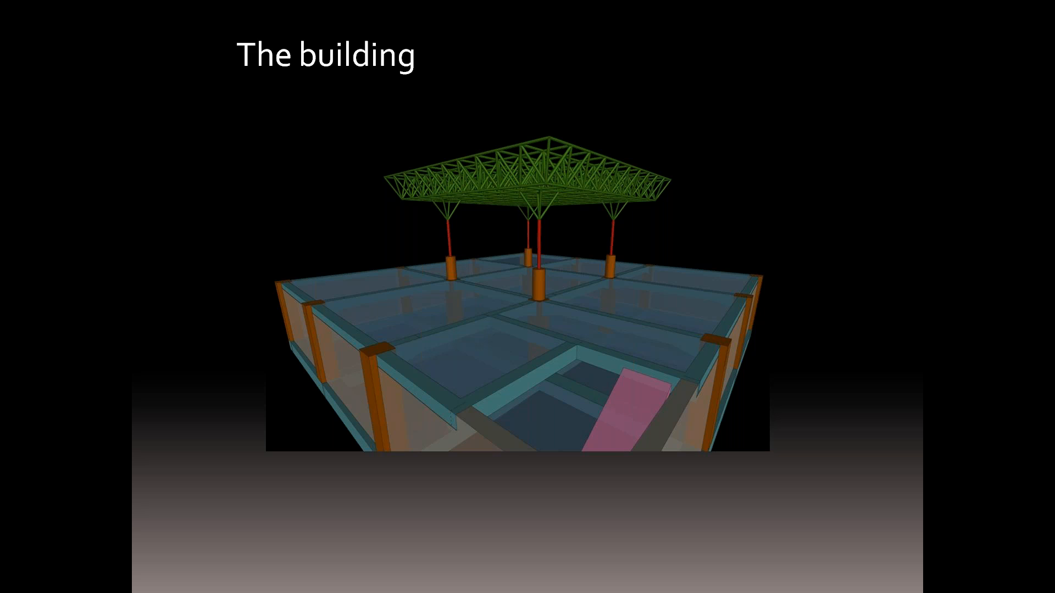
key("Right")
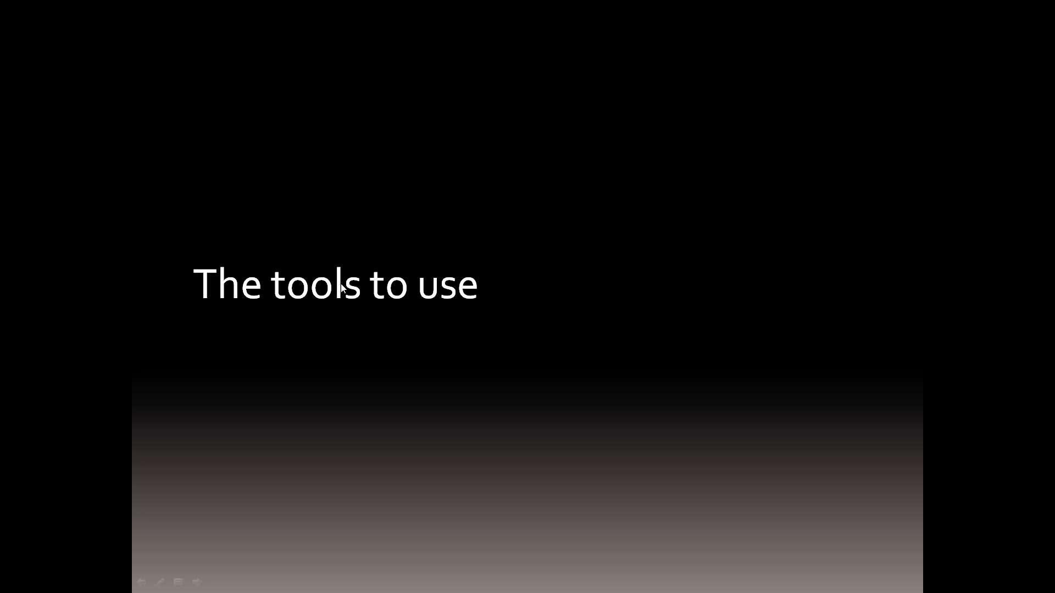
key("Right")
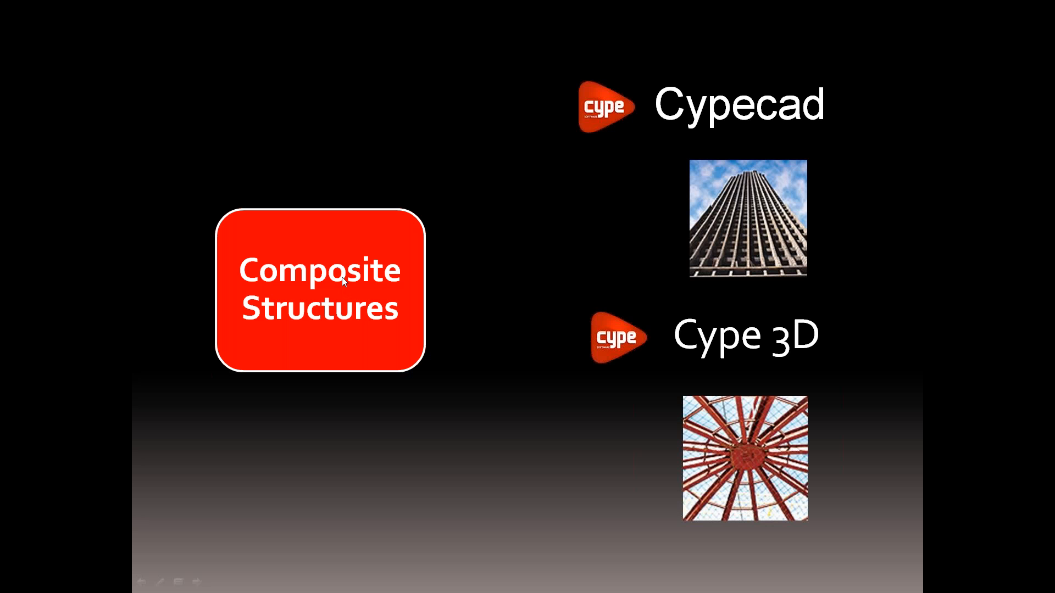
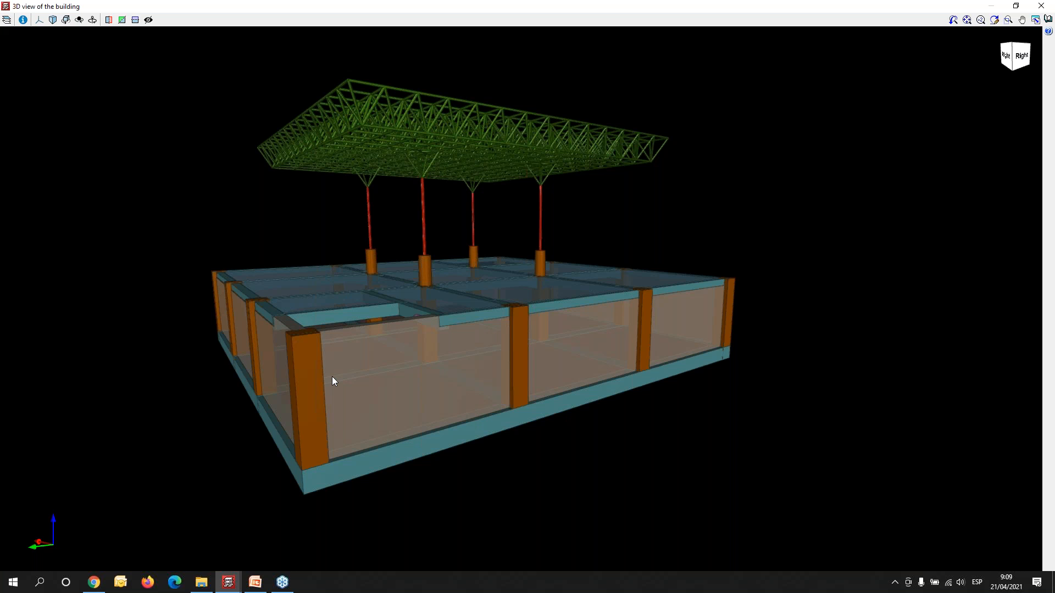
- Examine the 3D building model from several sides, including the perimeter walls, composite columns and space-frame roof
mouse_move(454, 408)
middle_mouse_down()
mouse_move(462, 363)
mouse_move(436, 309)
mouse_move(391, 388)
mouse_move(405, 372)
mouse_move(468, 377)
middle_mouse_up()
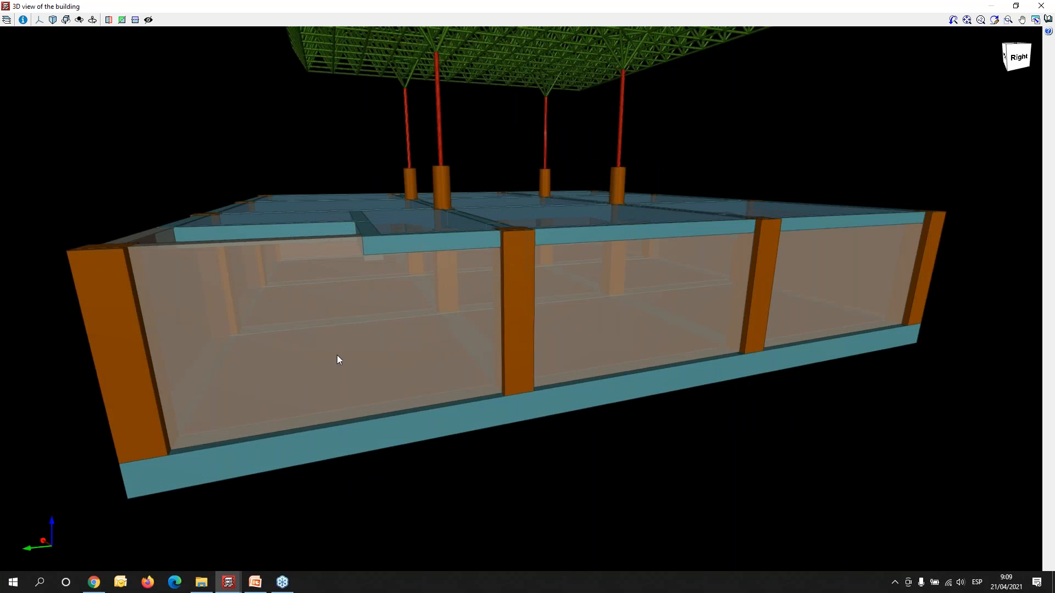
mouse_move(356, 357)
middle_mouse_down()
mouse_move(573, 386)
mouse_move(424, 206)
mouse_move(396, 221)
mouse_move(383, 214)
middle_mouse_up()
scroll(385, 202, "up", 5)
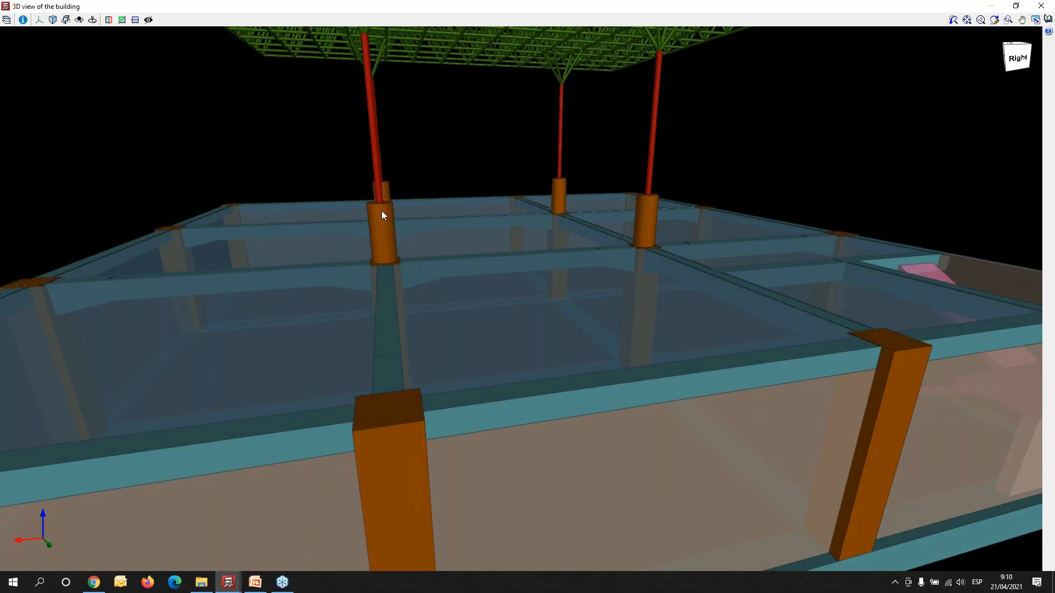
scroll(384, 200, "down", 5)
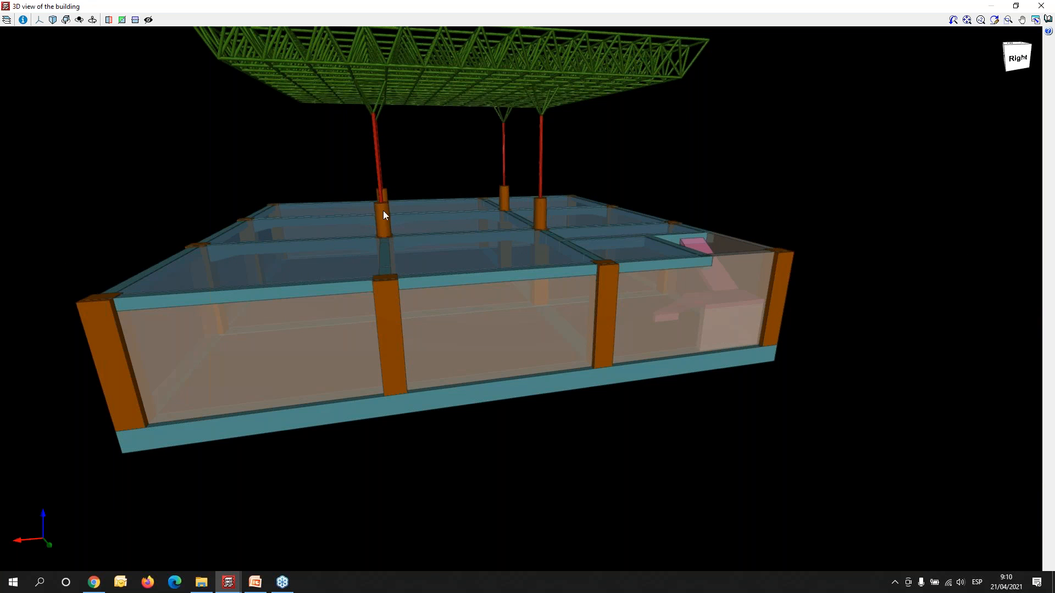
- Switch to the CYPECAD window without an open job and create an empty project with the file name new465789
mouse_move(229, 581)
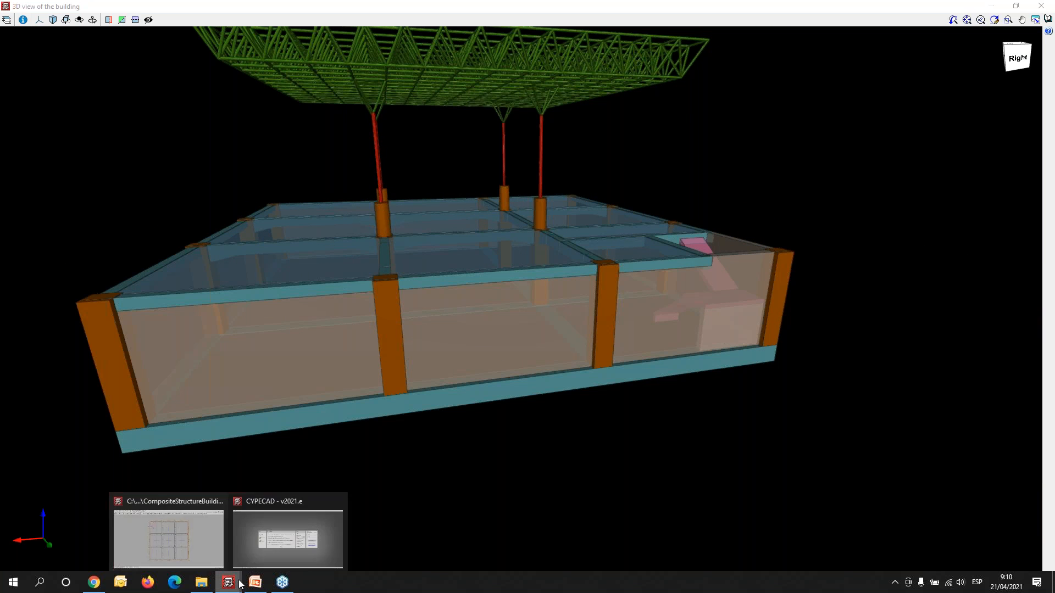
left_click(279, 538)
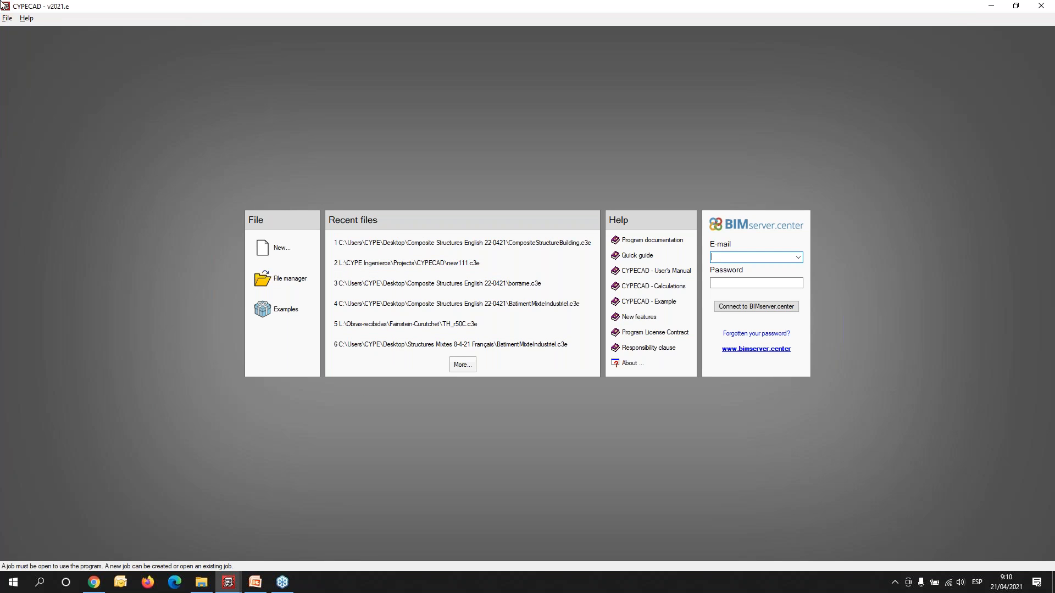
left_click(8, 18)
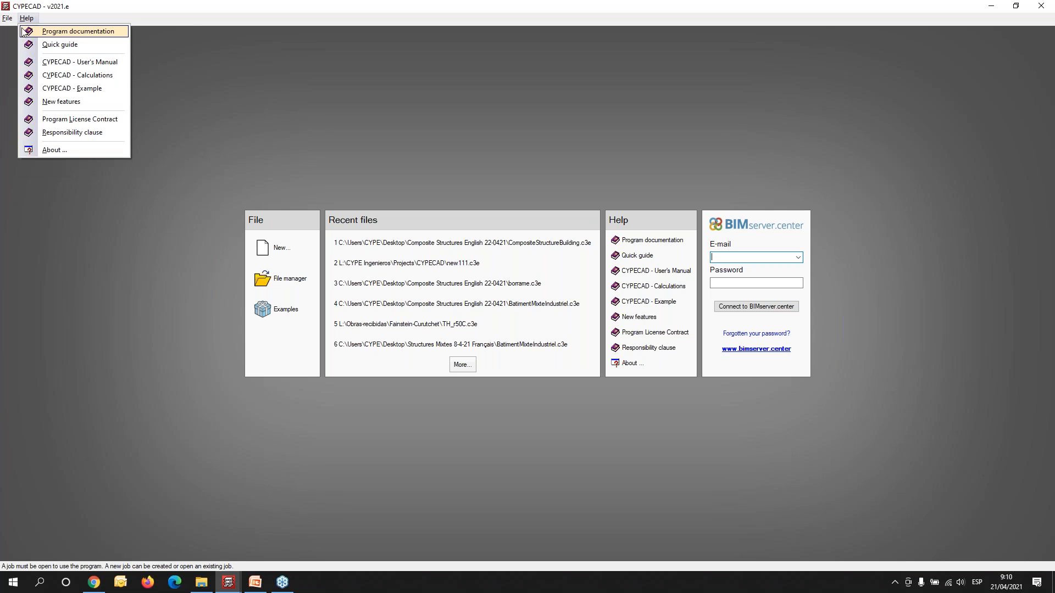
left_click(33, 31)
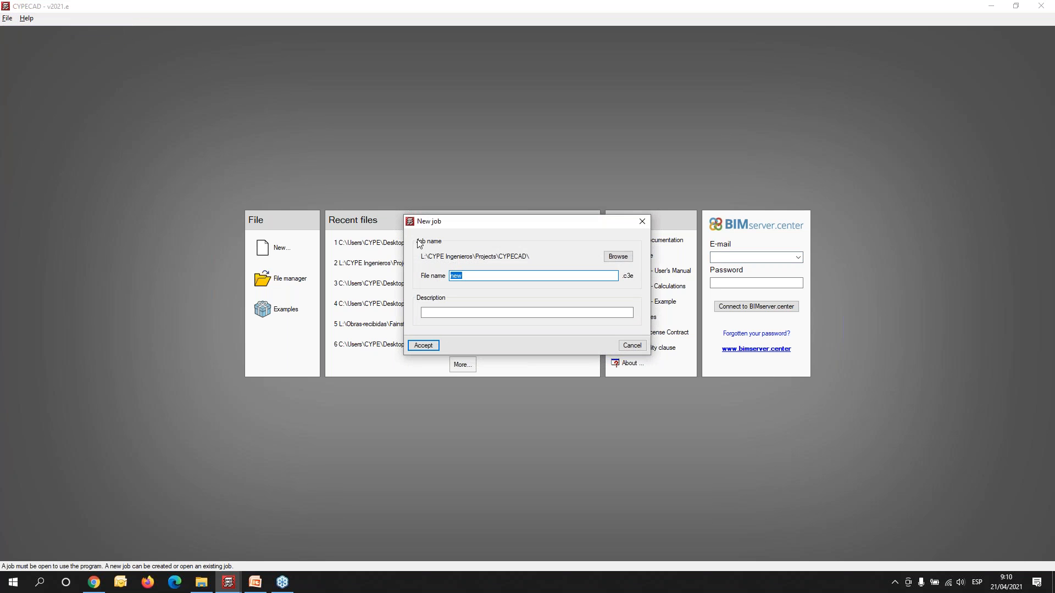
left_click(481, 277)
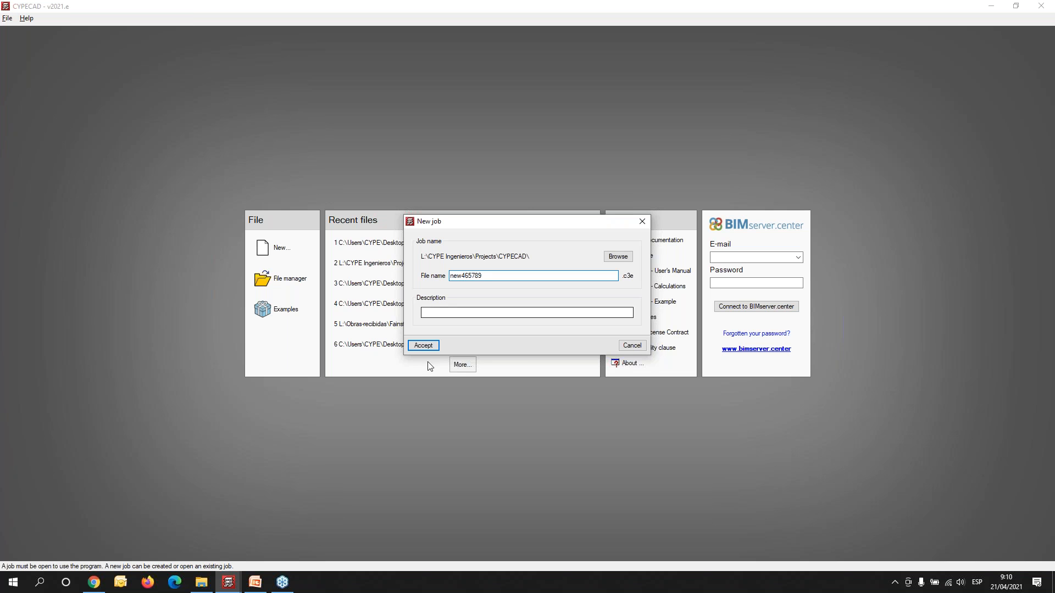
left_click(425, 346)
left_click(615, 316)
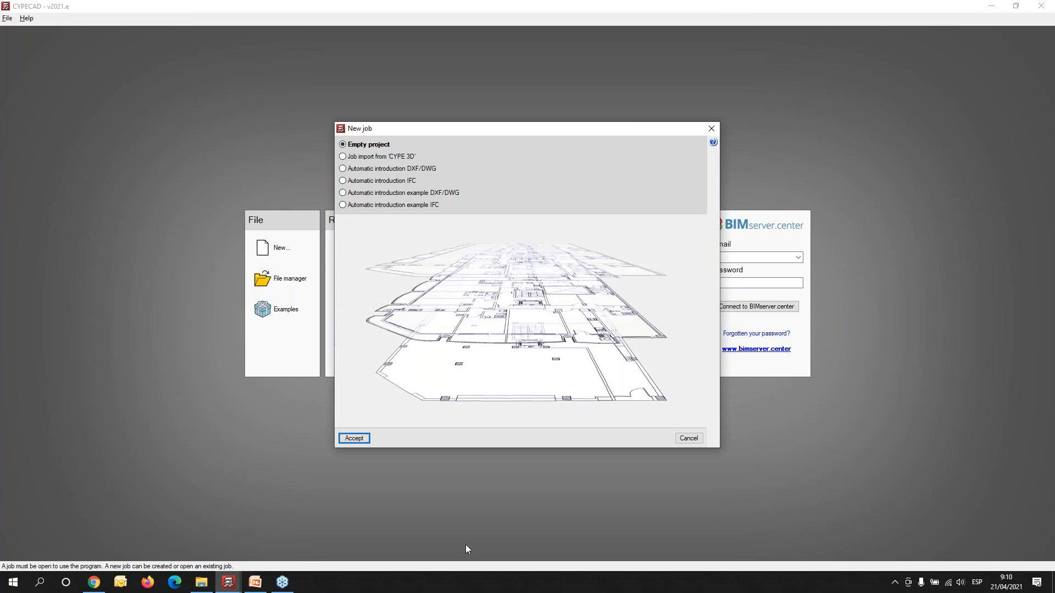
left_click(354, 438)
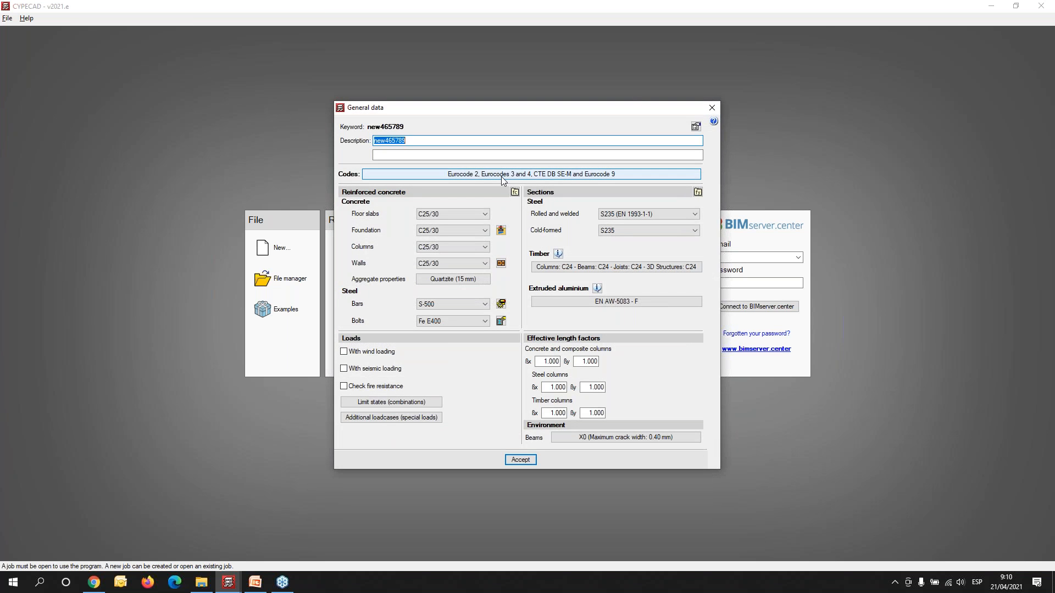
- Review the job's design code selection and keep Eurocode 2 (France) for concrete
left_click(563, 174)
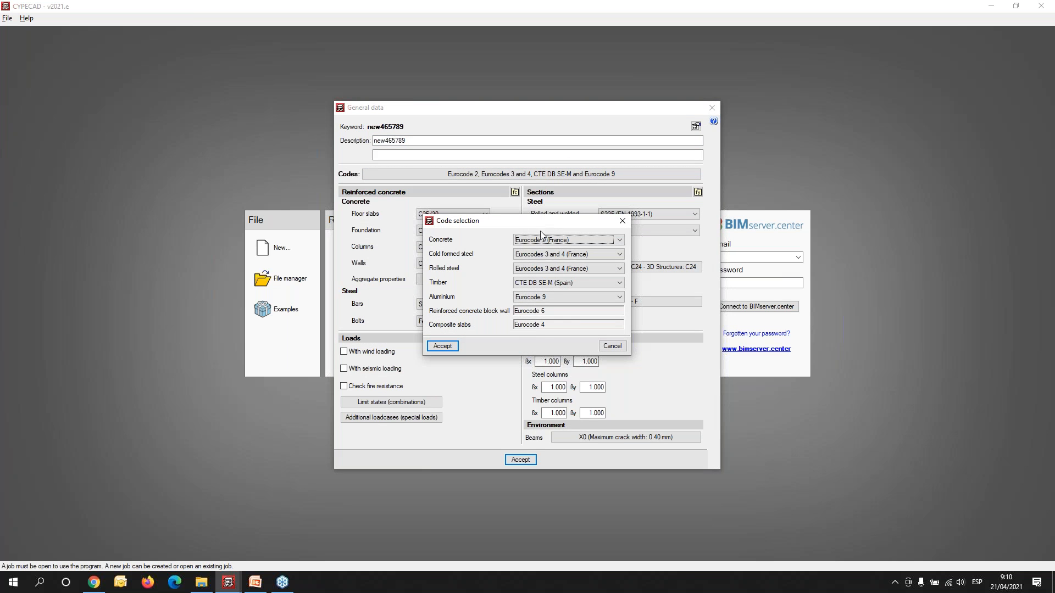
left_click(574, 242)
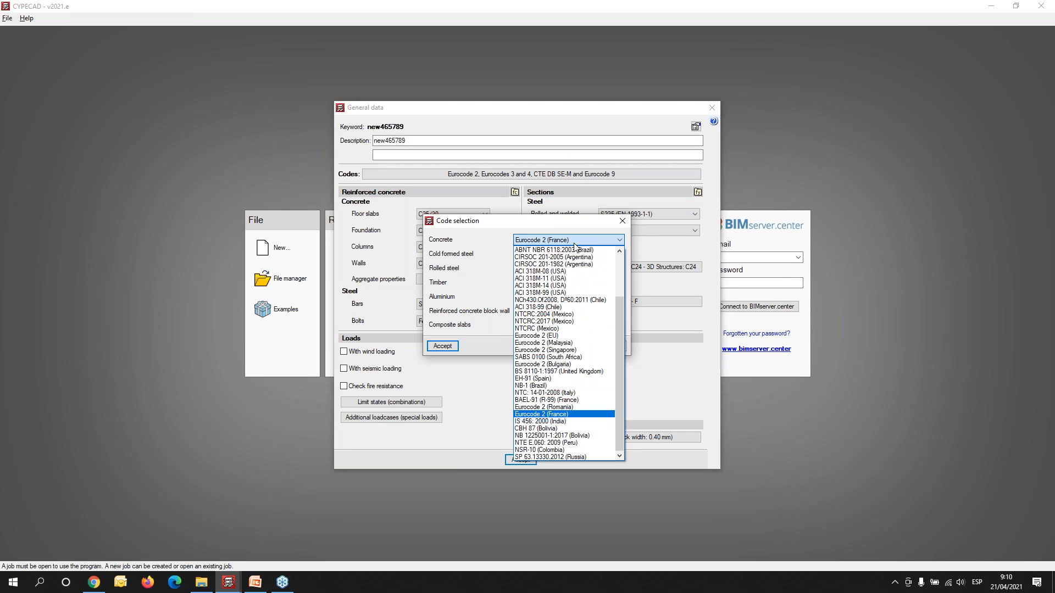
left_click(574, 242)
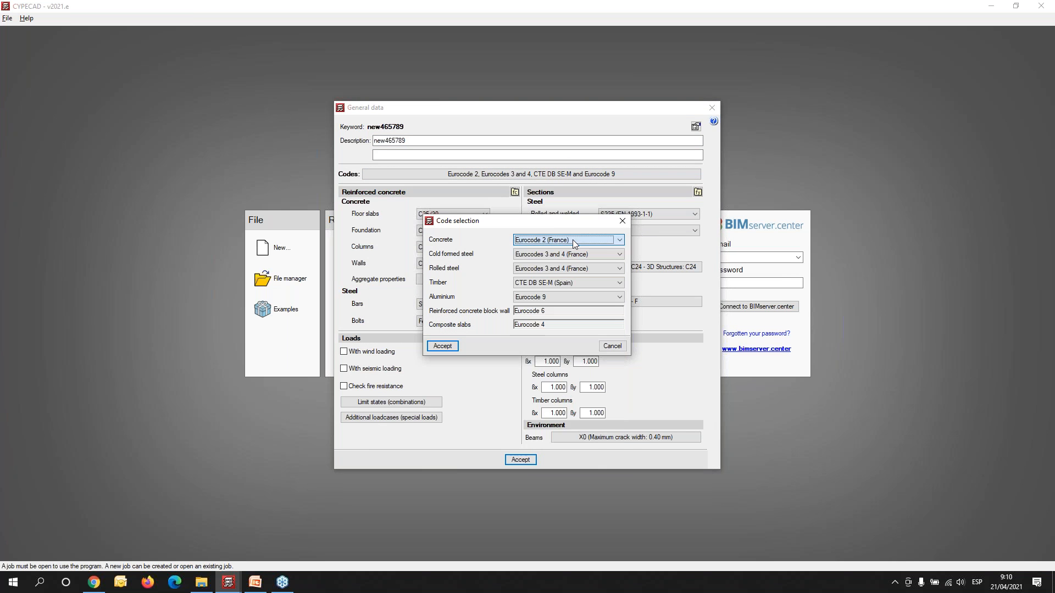
left_click(443, 346)
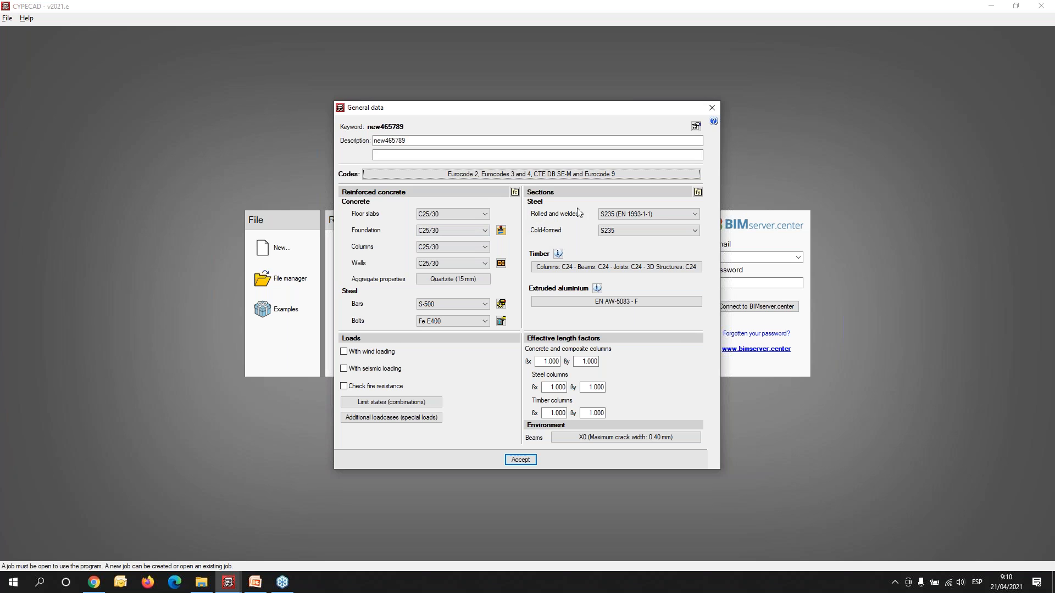
- Look through the wind load code settings and the additional loadcases of the job without changing them
left_click(347, 355)
left_click(344, 371)
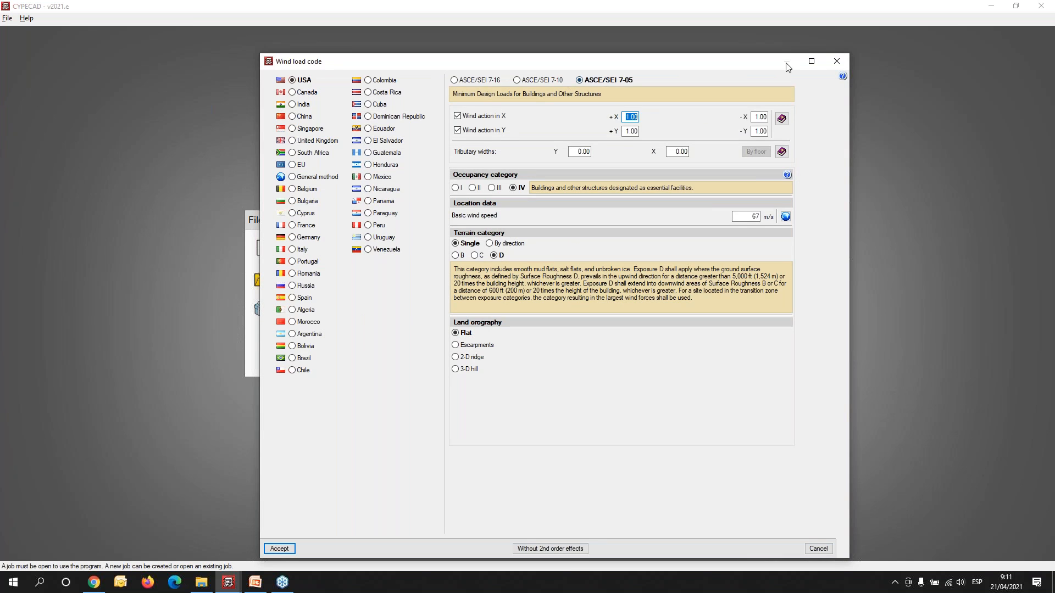
left_click(829, 61)
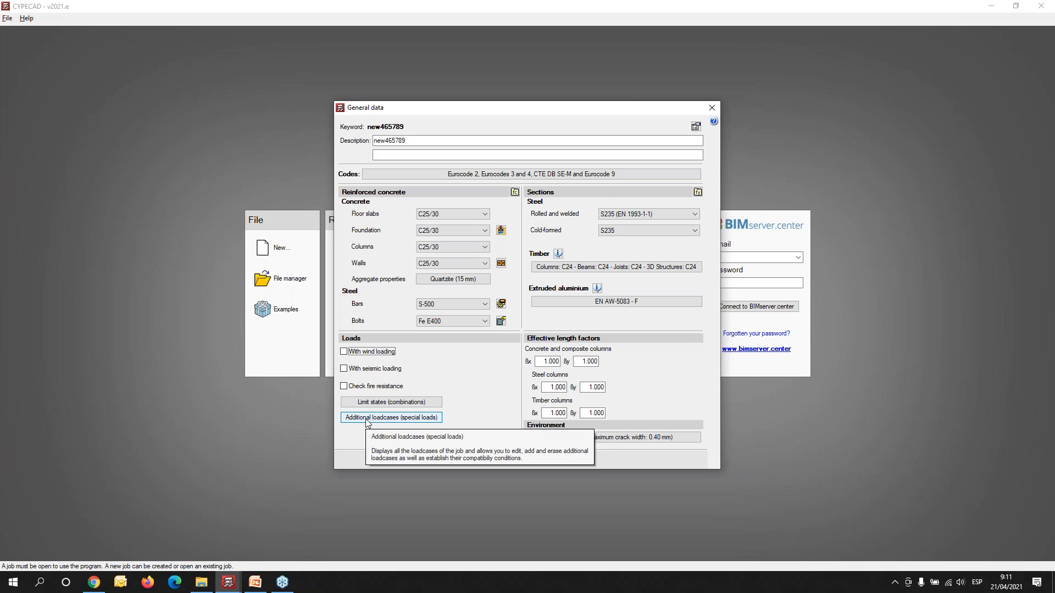
left_click(368, 420)
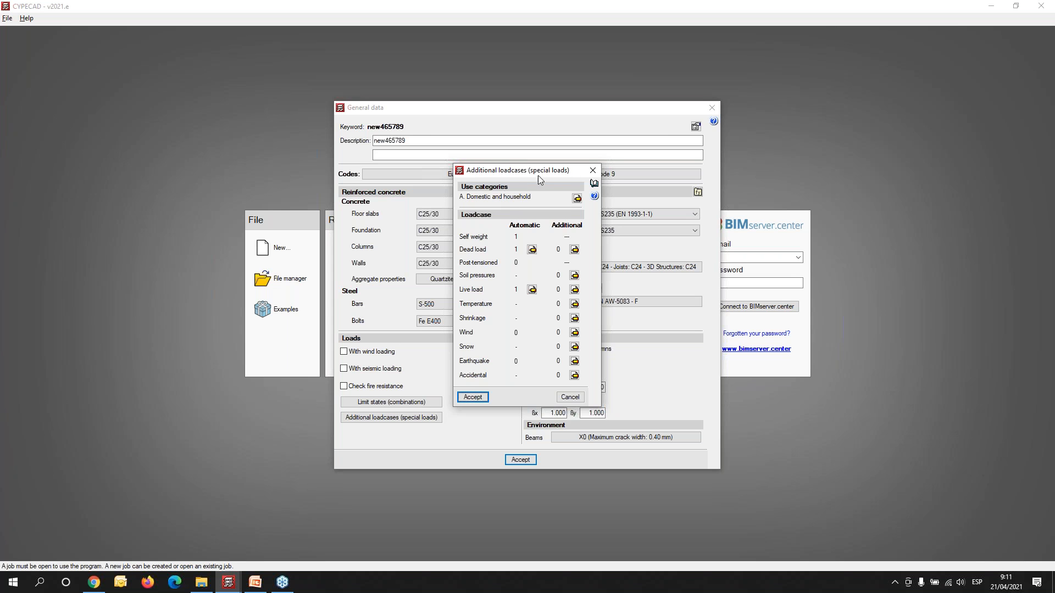
left_click(593, 170)
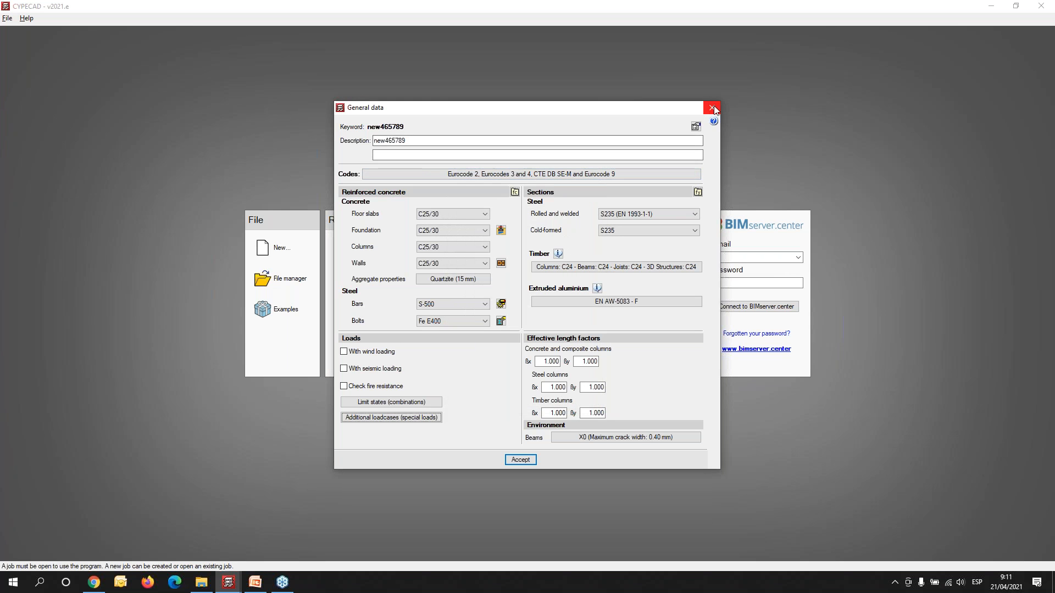
- Accept the general data of the new job and dismiss the notice to open the empty workspace
left_click(520, 462)
left_click(529, 324)
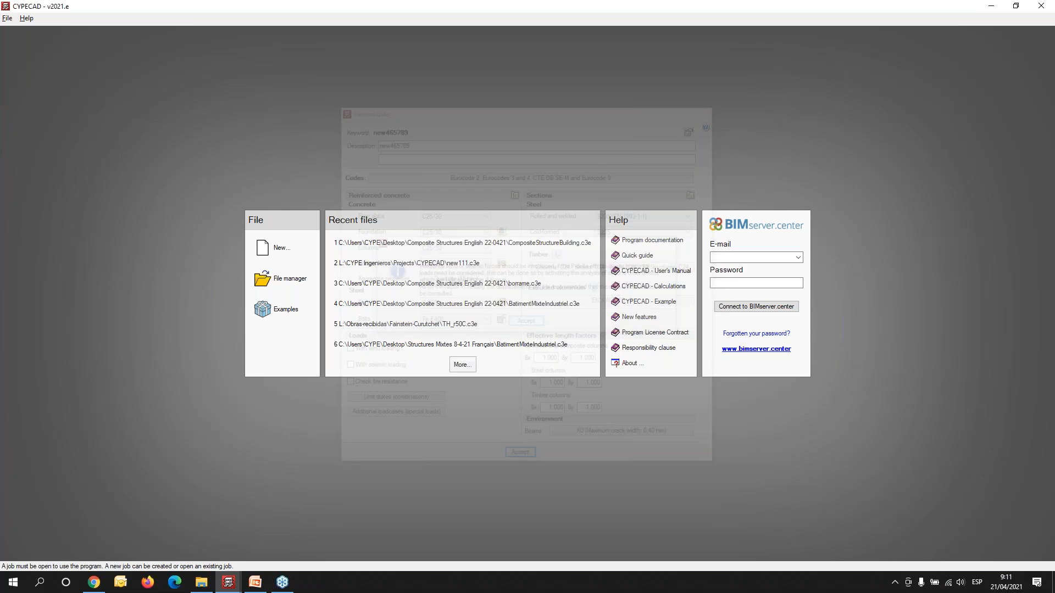
left_click(520, 363)
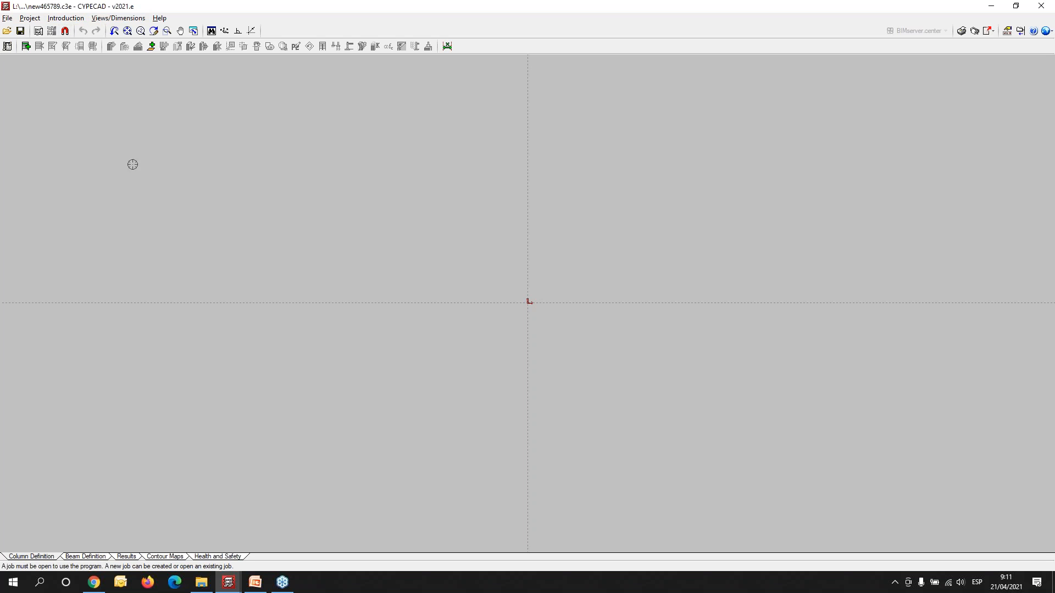
- Look at the template views manager and close it without importing a template
mouse_move(456, 301)
middle_mouse_down()
mouse_move(410, 354)
mouse_move(204, 399)
middle_mouse_up()
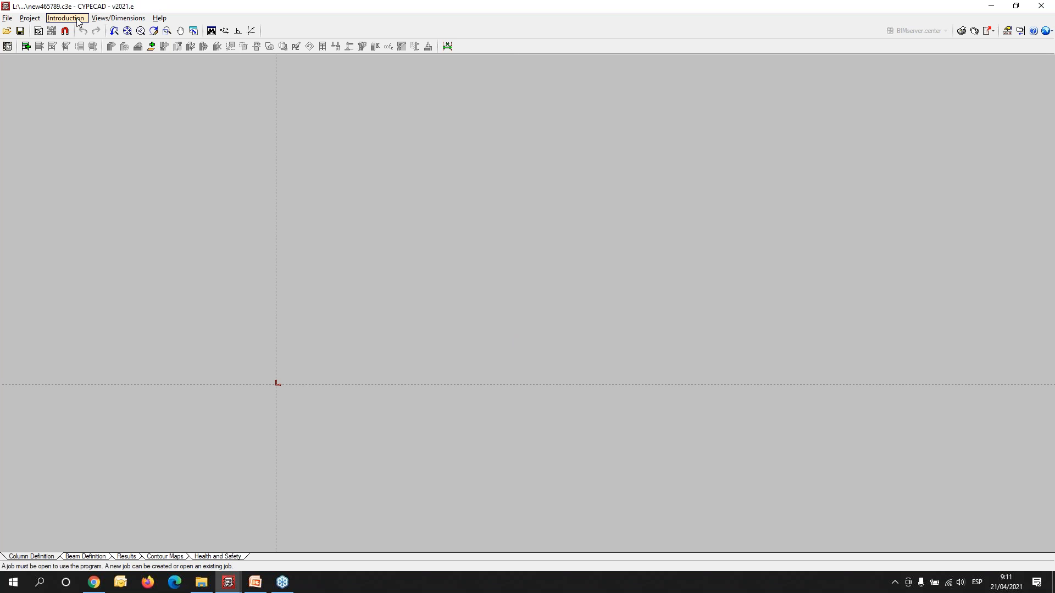
left_click(38, 31)
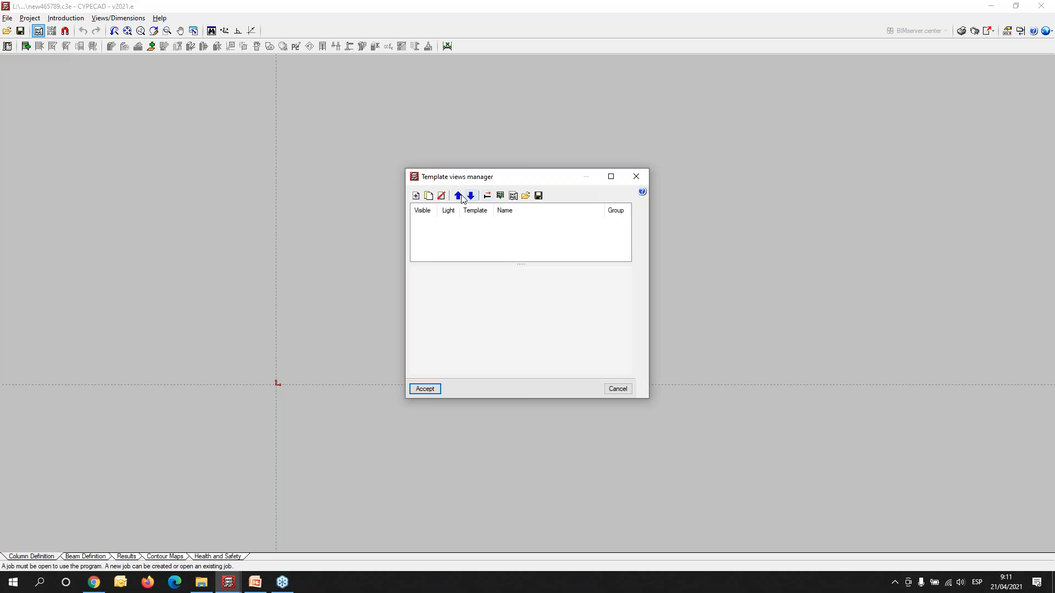
left_click_drag(522, 175, 487, 99)
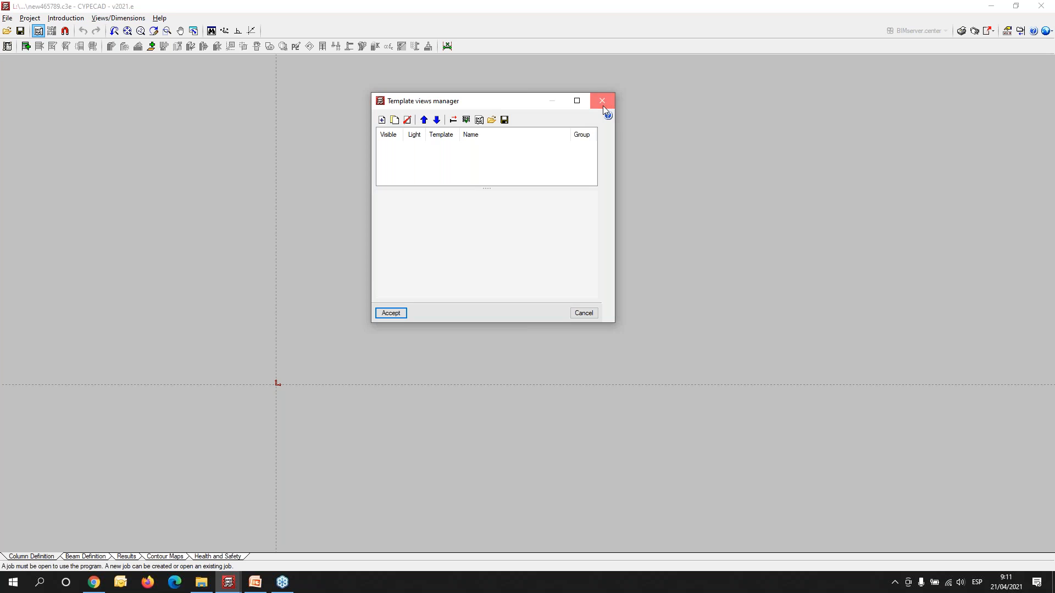
left_click(602, 101)
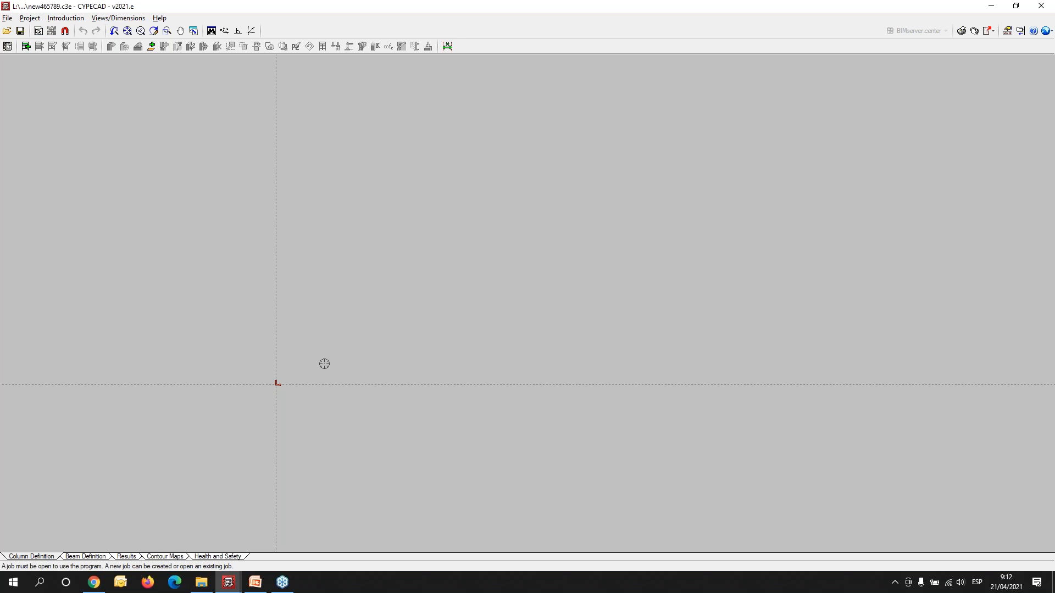
- Introduce a horizontal grid line through the drawing origin and name it A
left_click(69, 20)
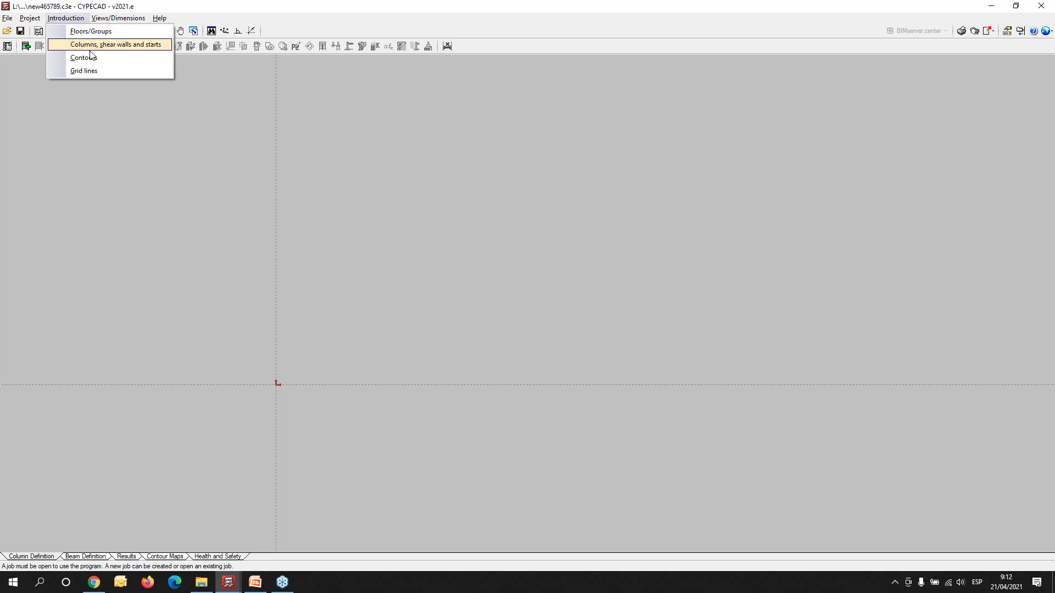
left_click(92, 72)
left_click_drag(535, 256, 359, 96)
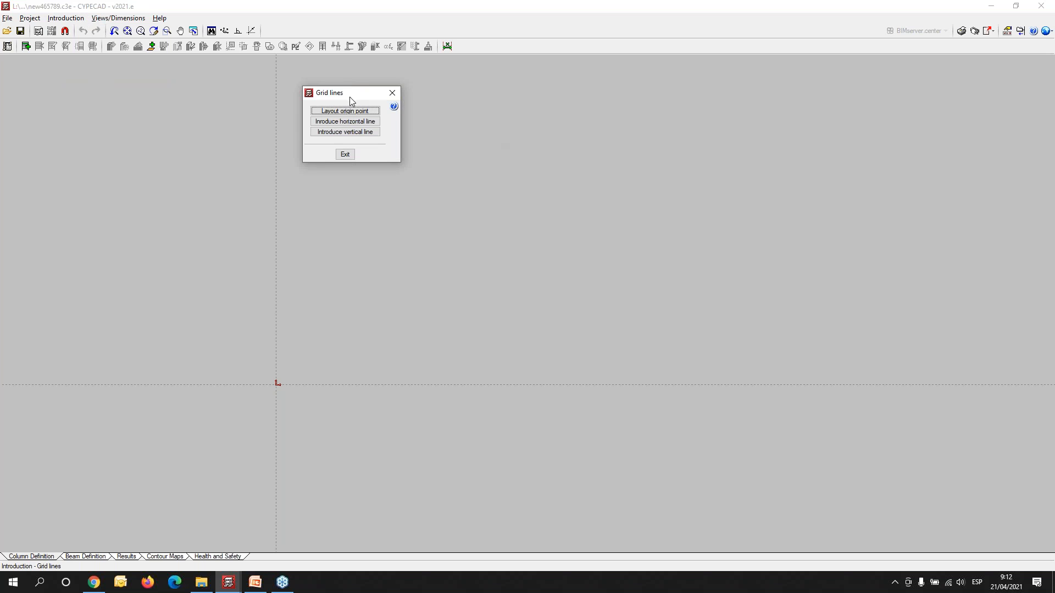
left_click(363, 125)
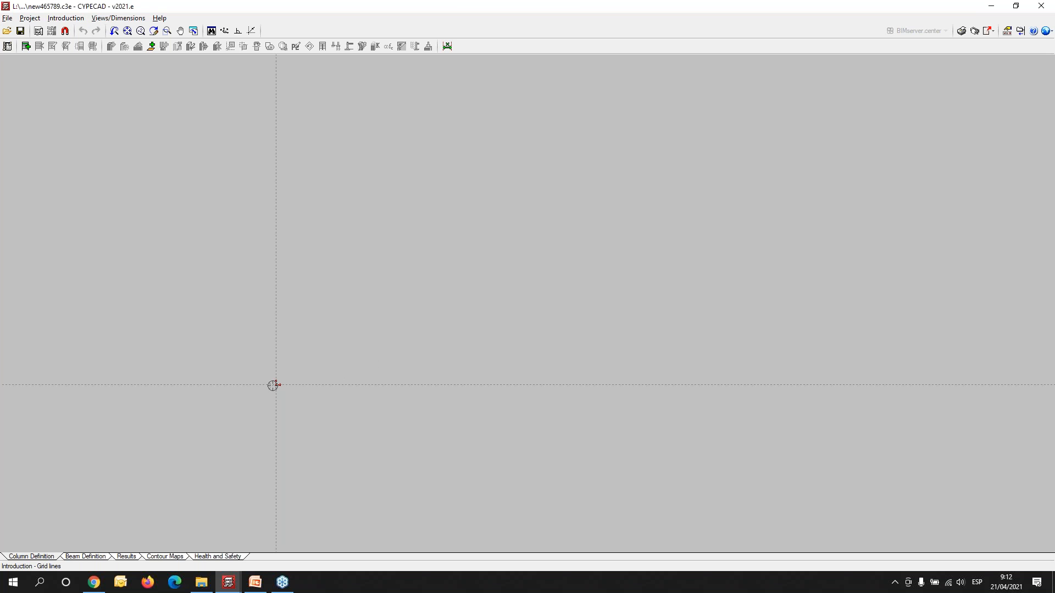
left_click(273, 385)
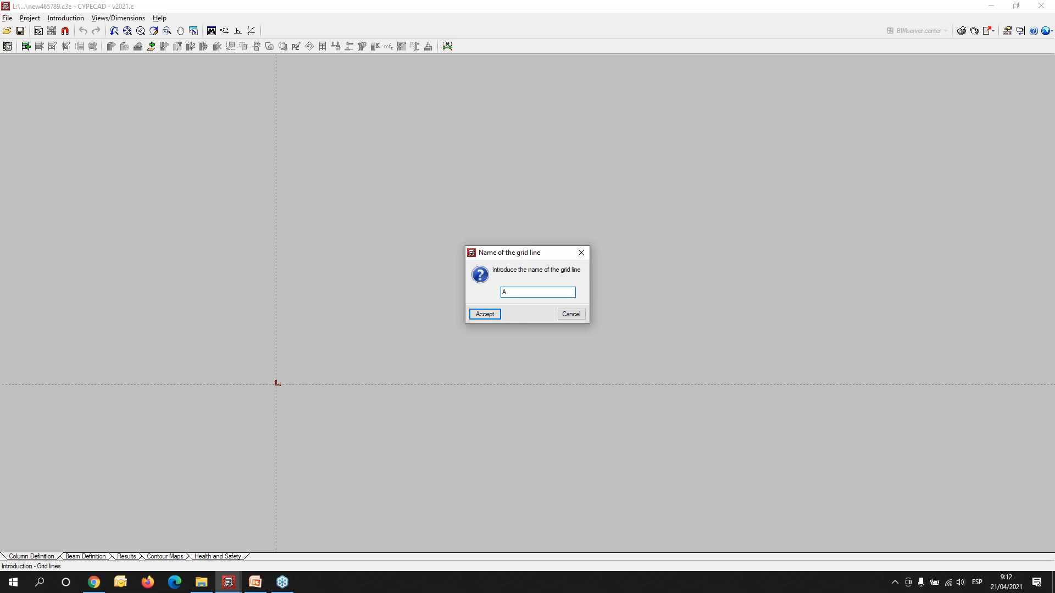
type("A")
key("Return")
left_click(484, 314)
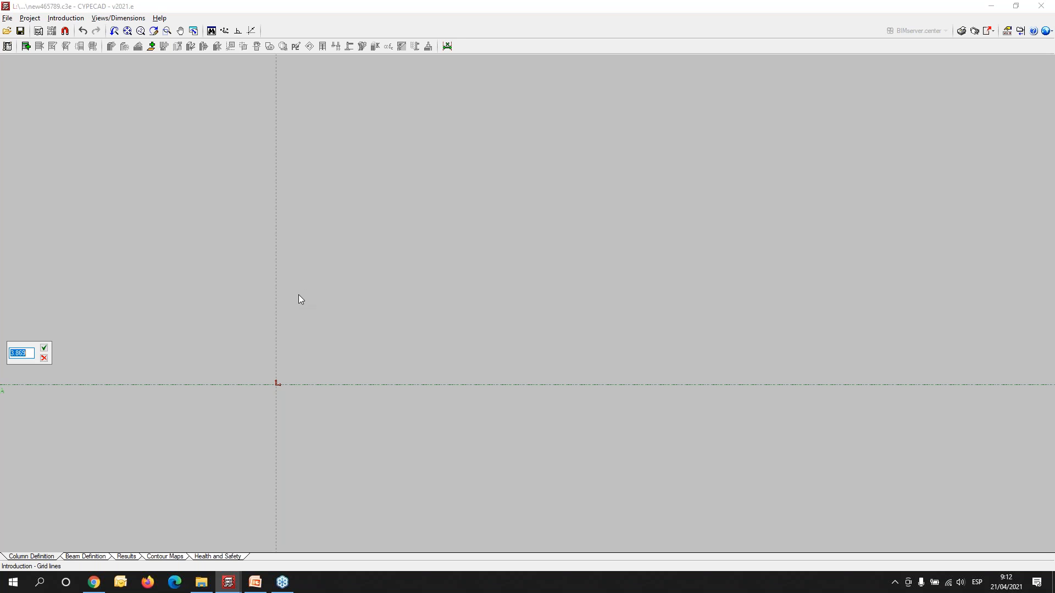
- Add horizontal grid line B at a distance of 6 m above line A
type("4.000")
left_click_drag(30, 353, 8, 350)
key("Return")
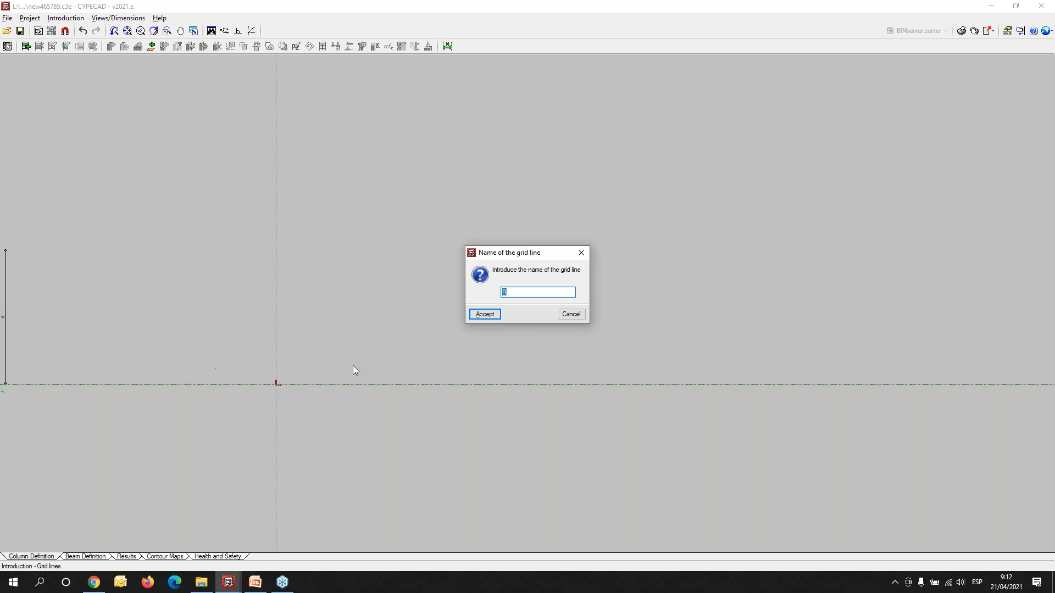
left_click(484, 315)
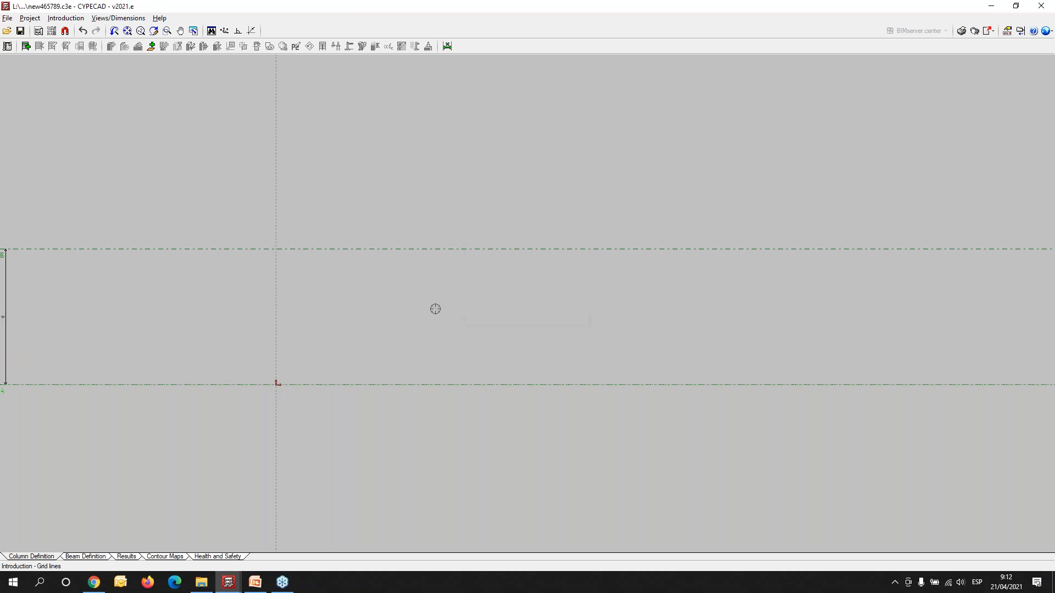
- Add horizontal grid line C at a distance of 6 m above line B
left_click(279, 191)
type("4.00")
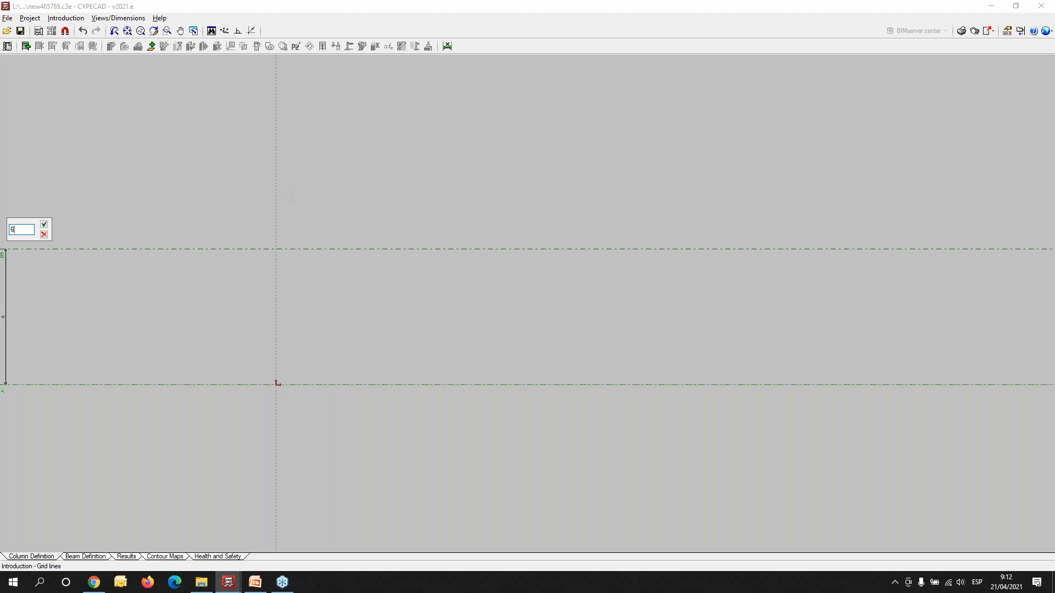
key("Return")
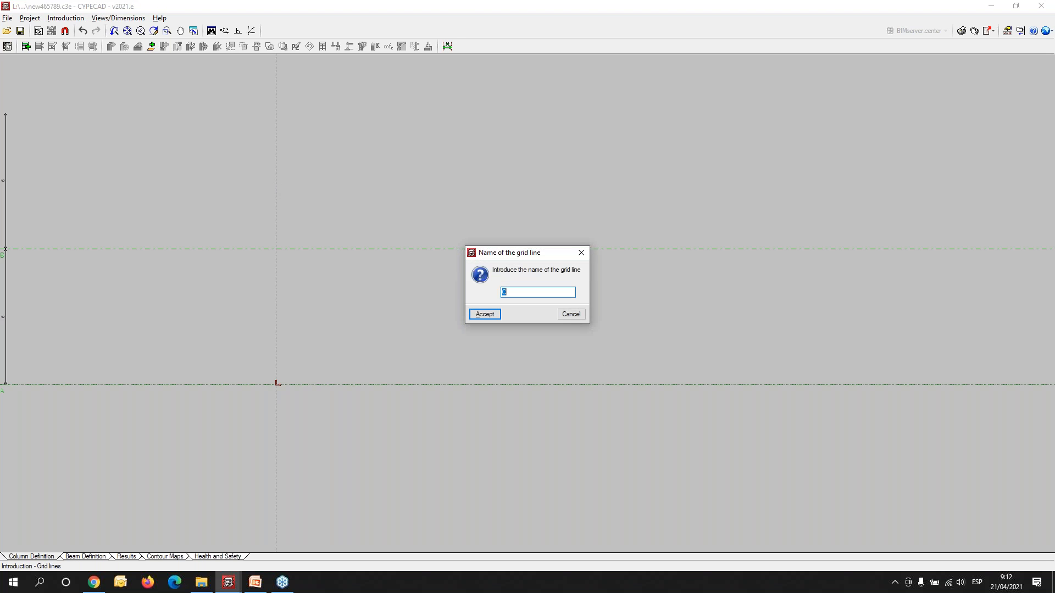
left_click(494, 316)
- Add horizontal grid line D at a distance of 6 m above line C
middle_click_drag(370, 290, 415, 479)
left_click(325, 190)
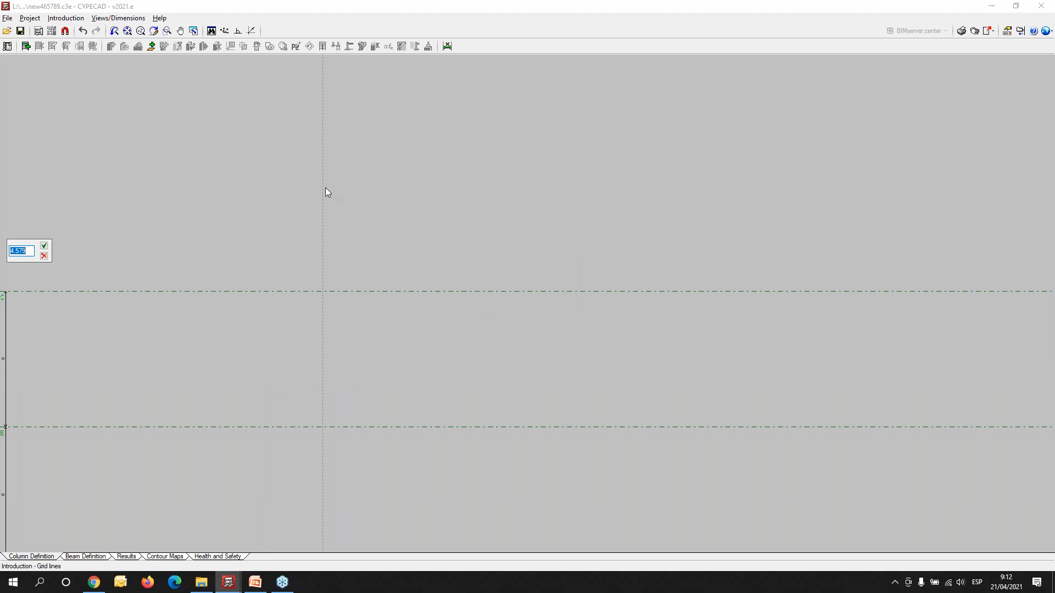
type("6")
key("Return")
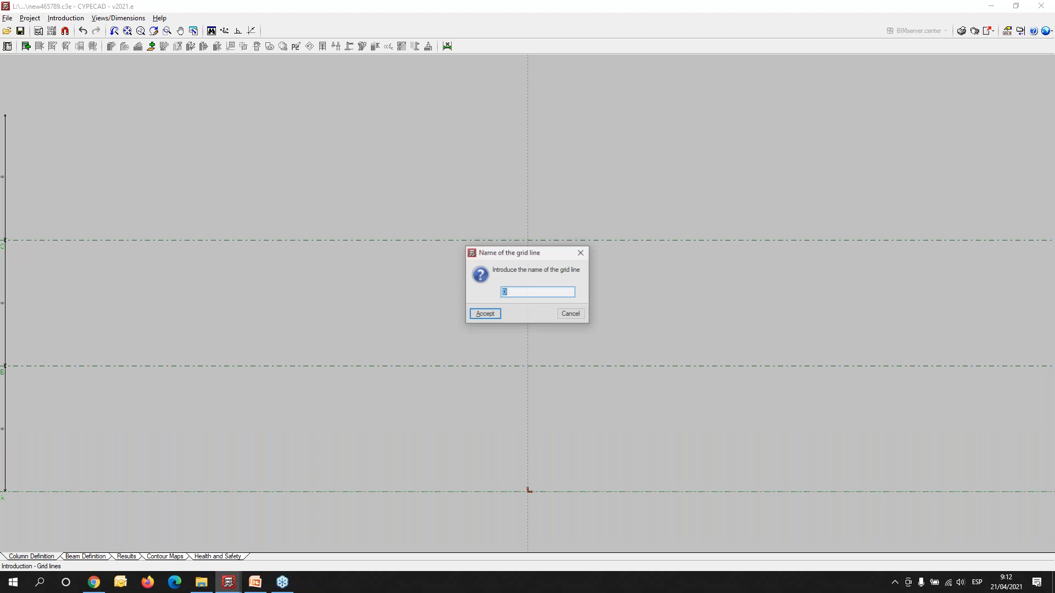
left_click(477, 316)
- Introduce a vertical grid line through the drawing origin and name it 1
scroll(484, 317, "down", 2)
middle_click_drag(504, 341, 333, 332)
left_click(65, 18)
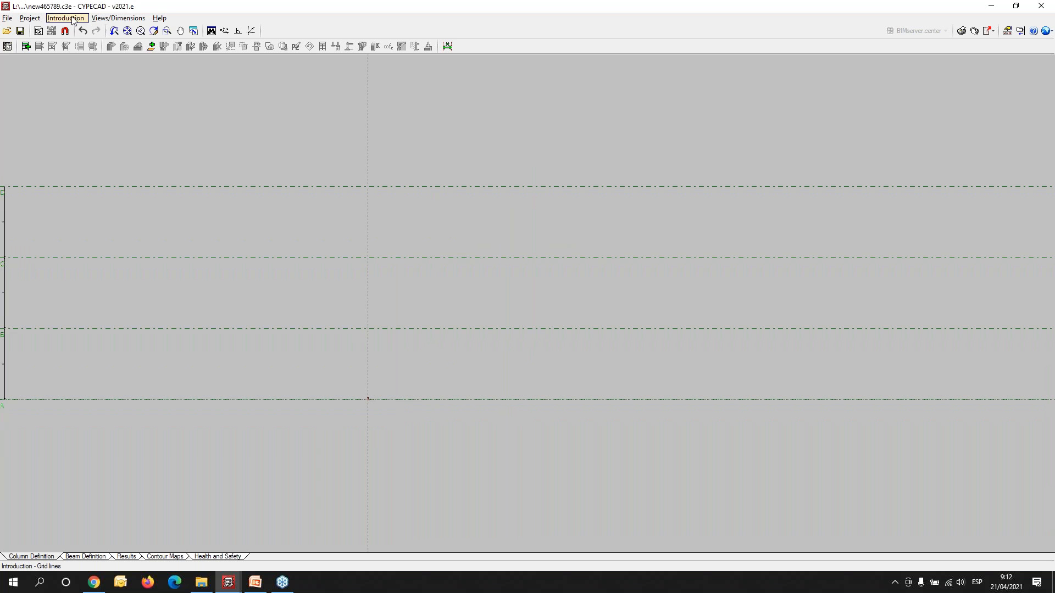
left_click(96, 71)
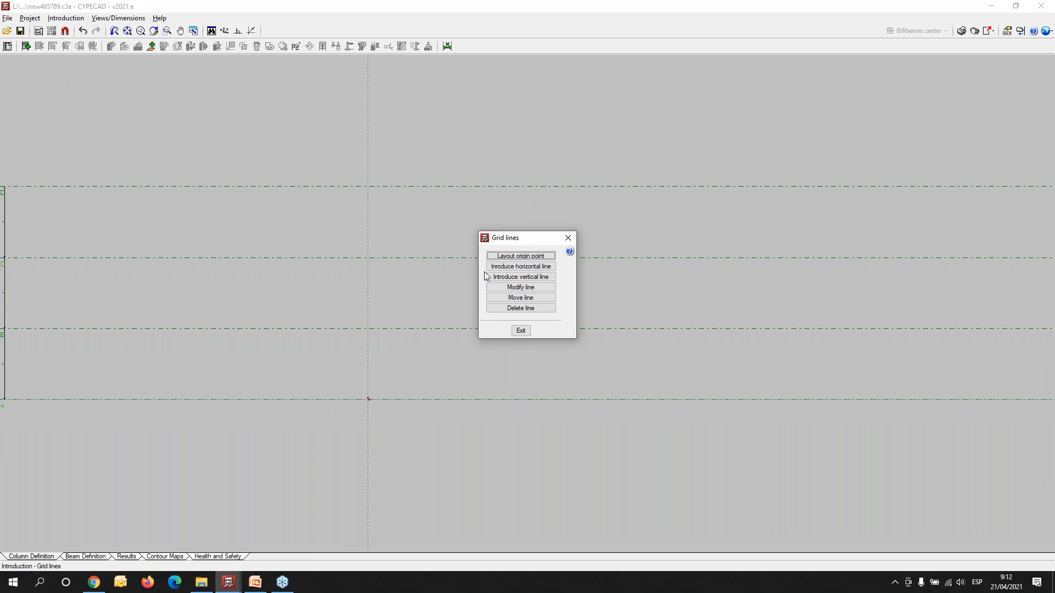
left_click(527, 277)
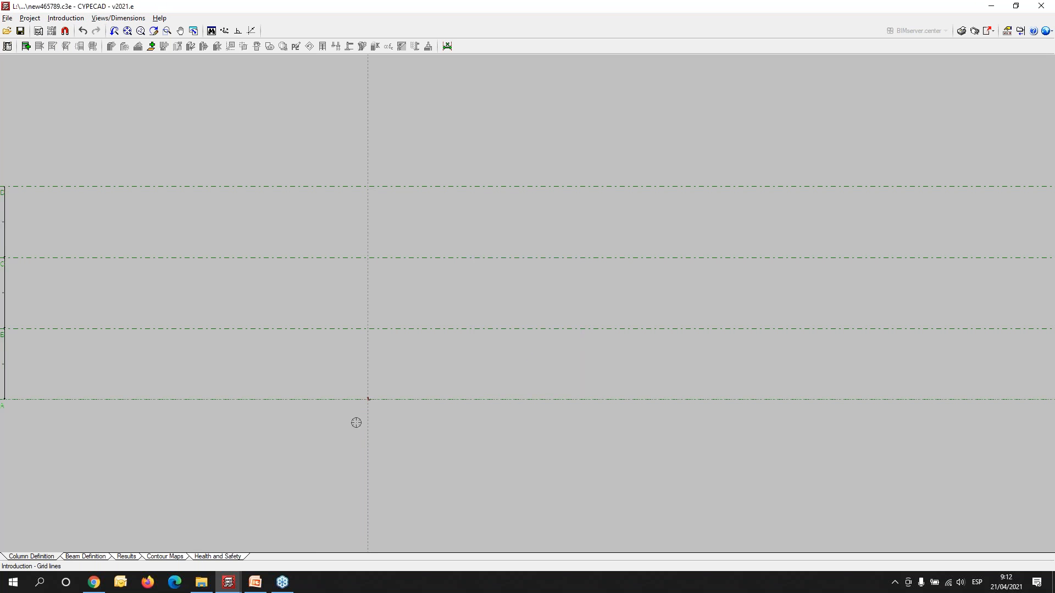
left_click(367, 389)
type("1")
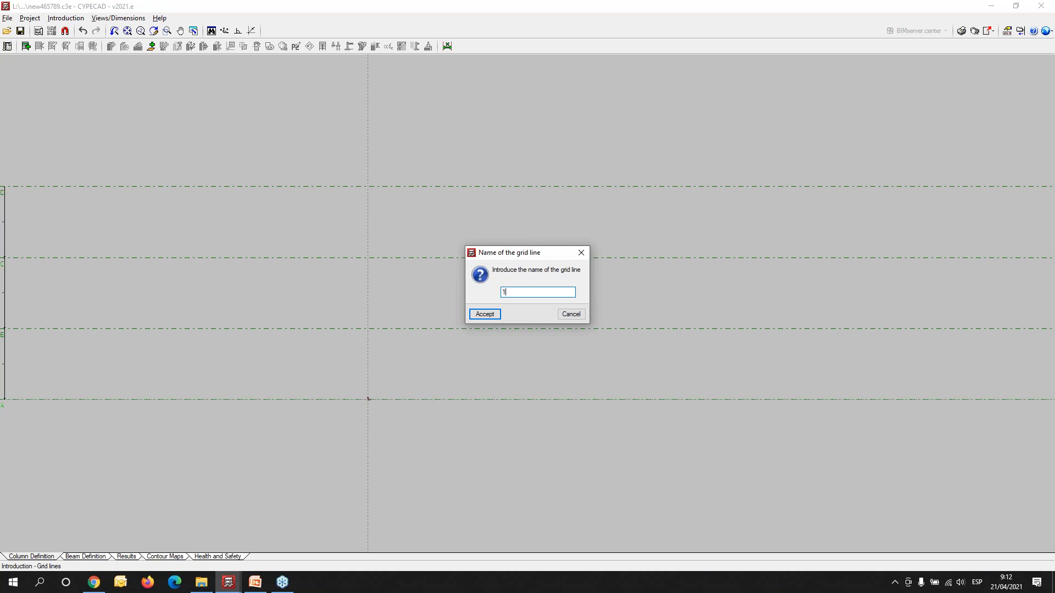
left_click(484, 315)
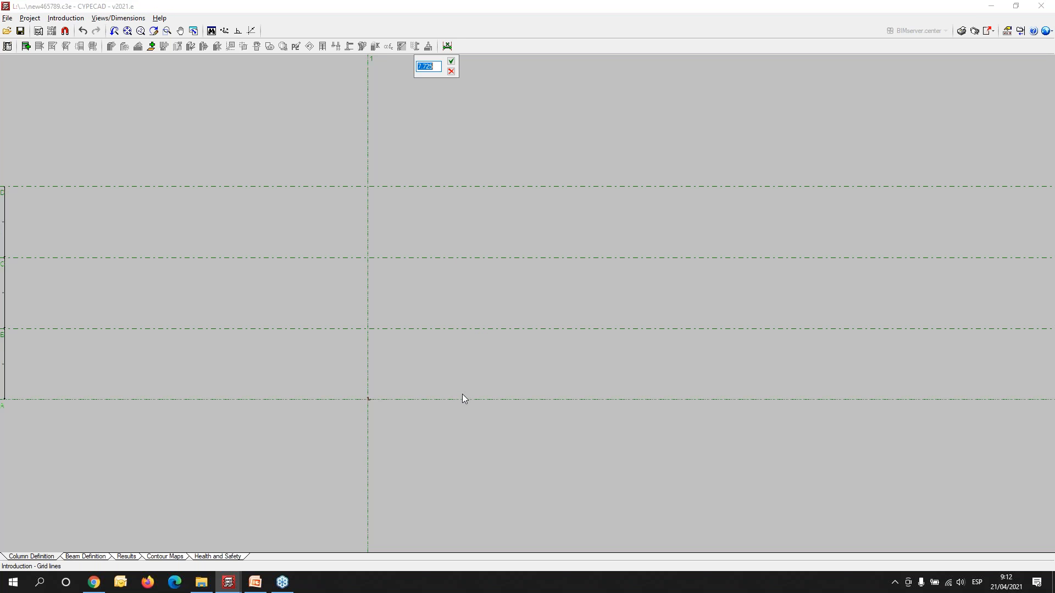
- Add vertical grid lines 2, 3 and 4 to the right of line 1 at successive distances of 6 m
type("6")
key("Return")
left_click(485, 314)
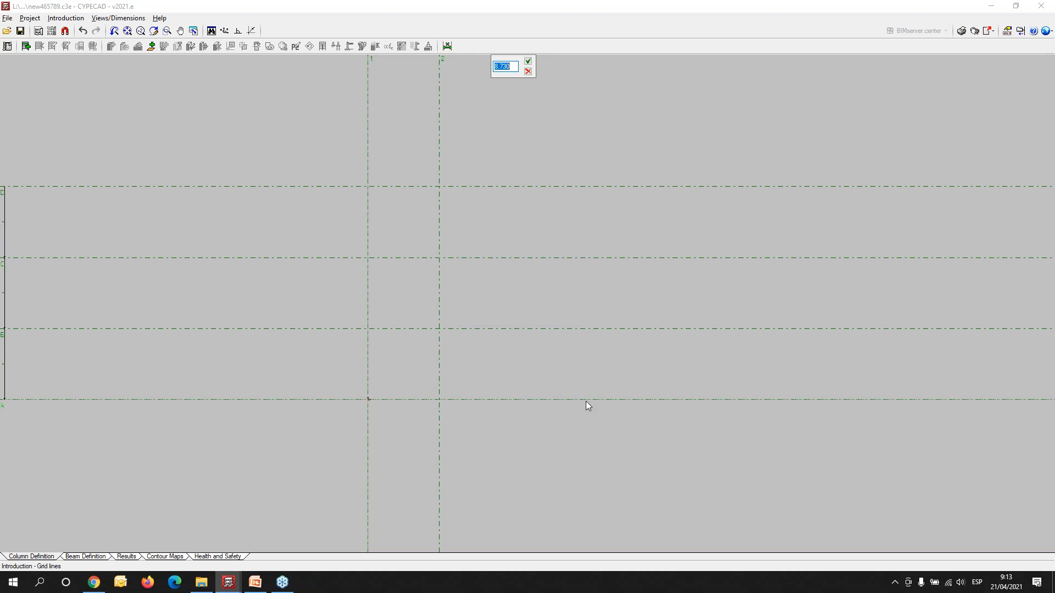
key("Return")
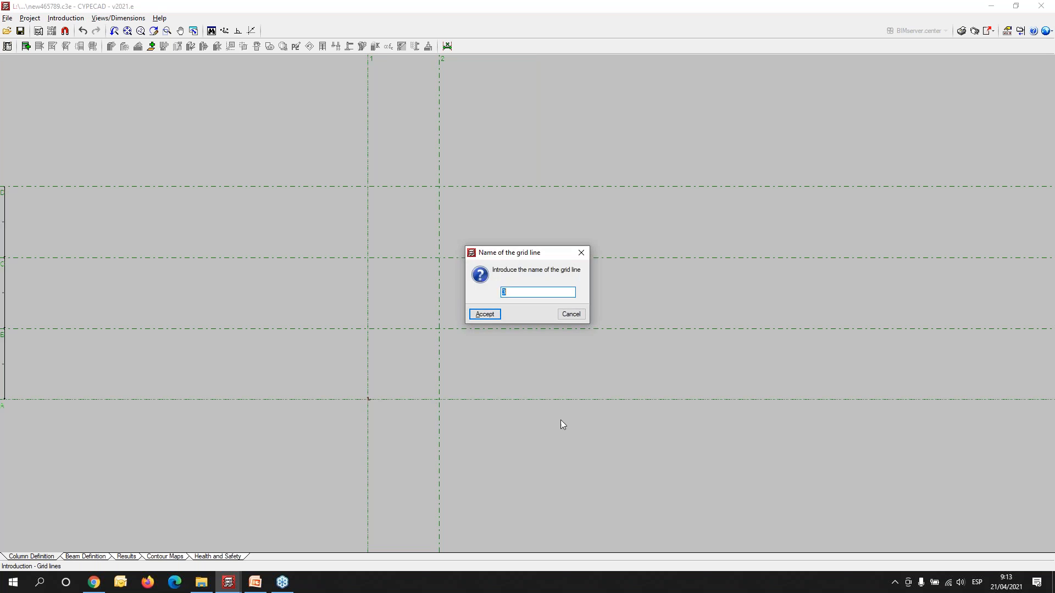
left_click(484, 316)
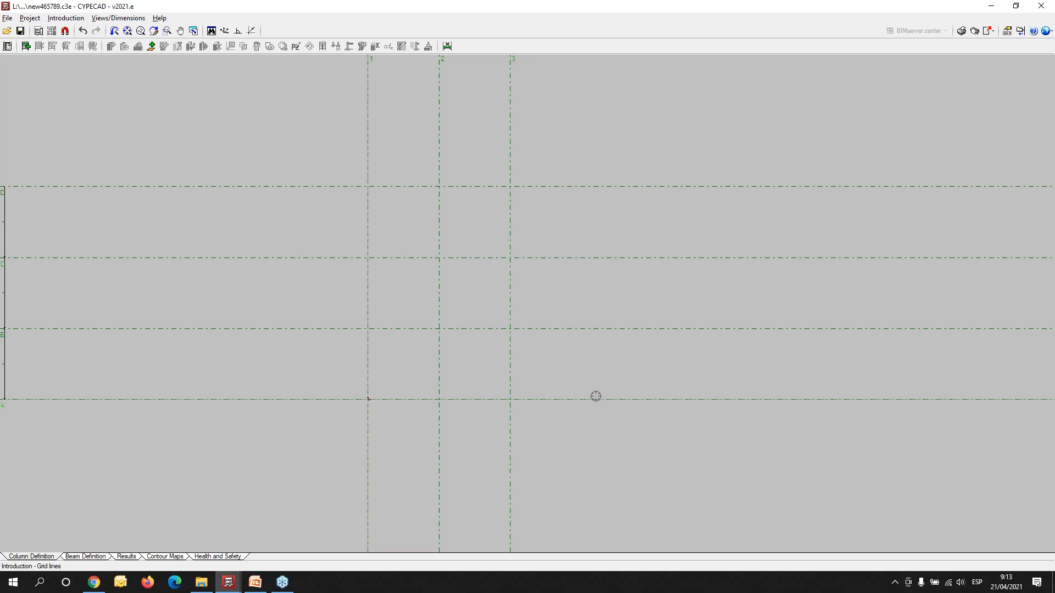
type("5")
key("Return")
left_click(484, 315)
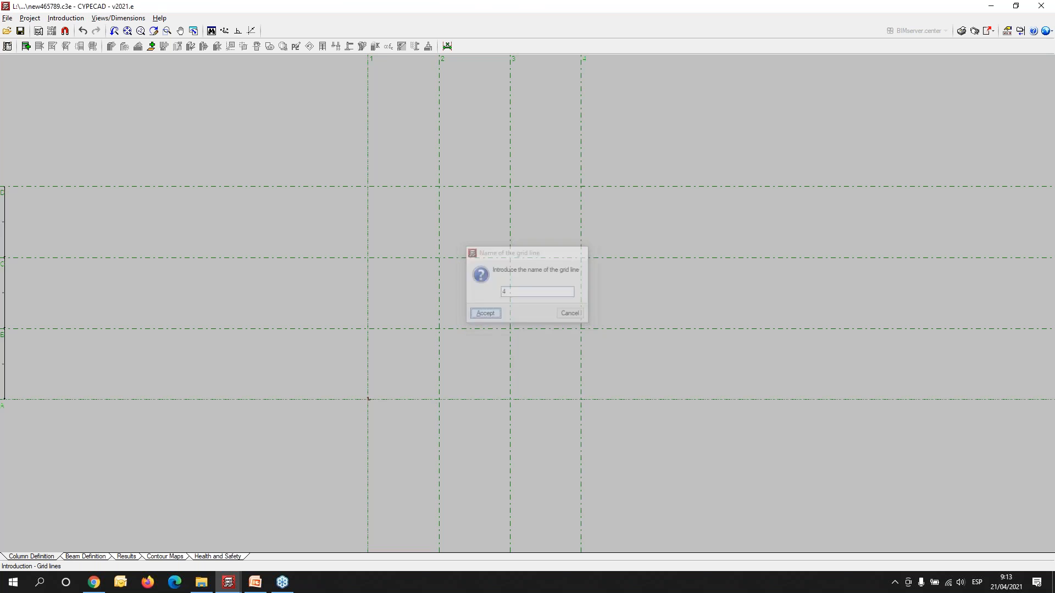
- Place the layout origin point 2.5 m to the left of grid line 1 and 2.5 m below grid line A
scroll(364, 428, "up", 2)
middle_click_drag(427, 358, 360, 377)
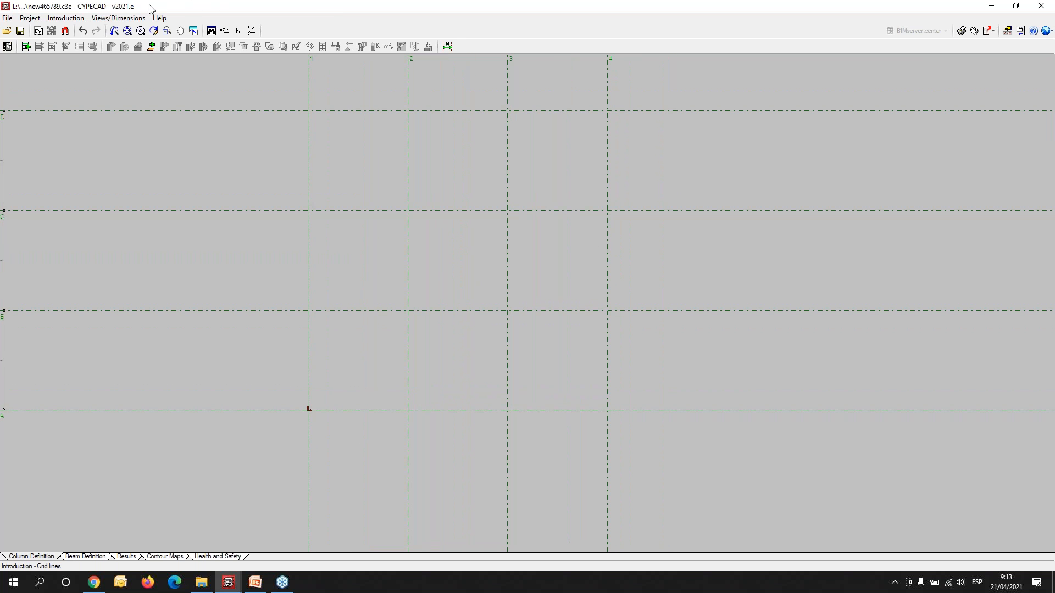
left_click(72, 19)
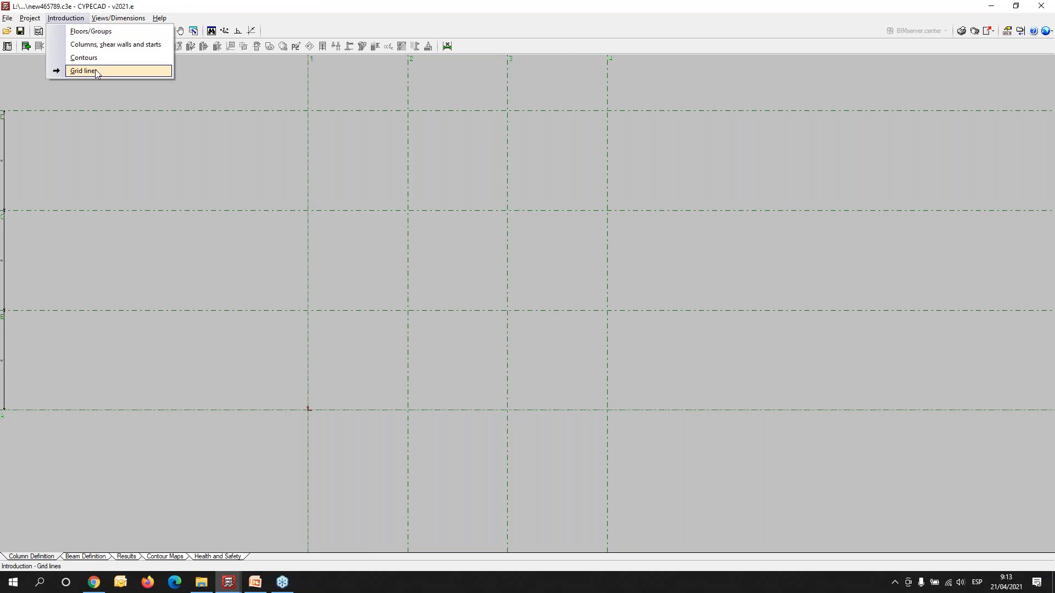
right_click(246, 272)
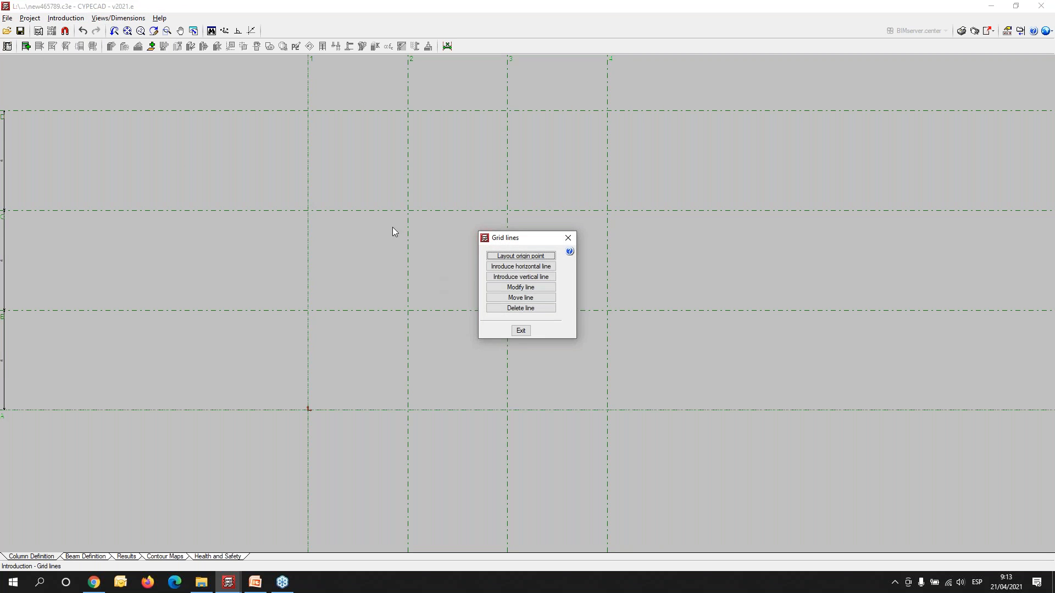
left_click(522, 256)
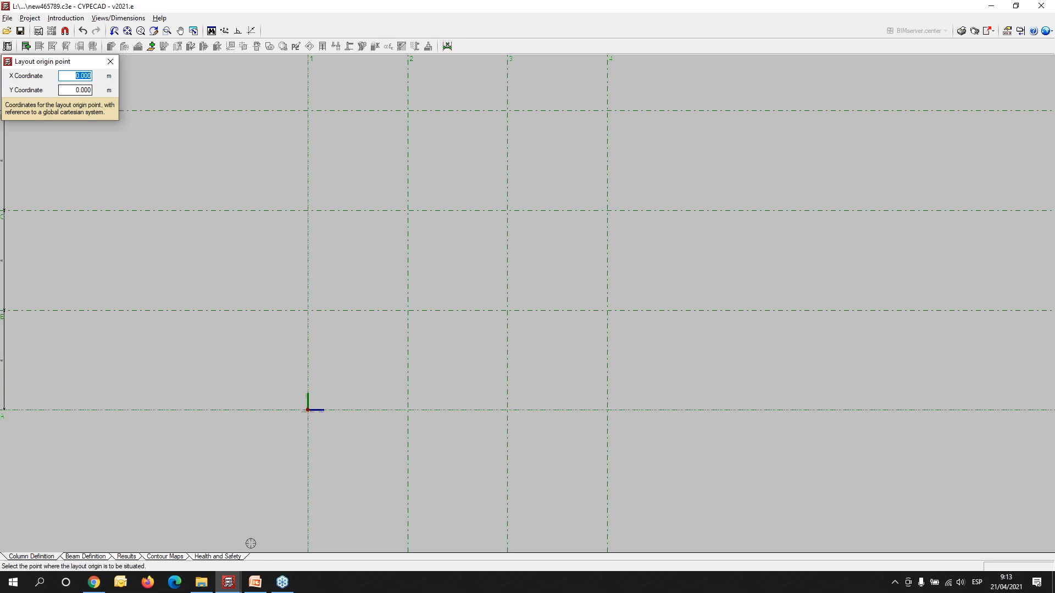
left_click(256, 447)
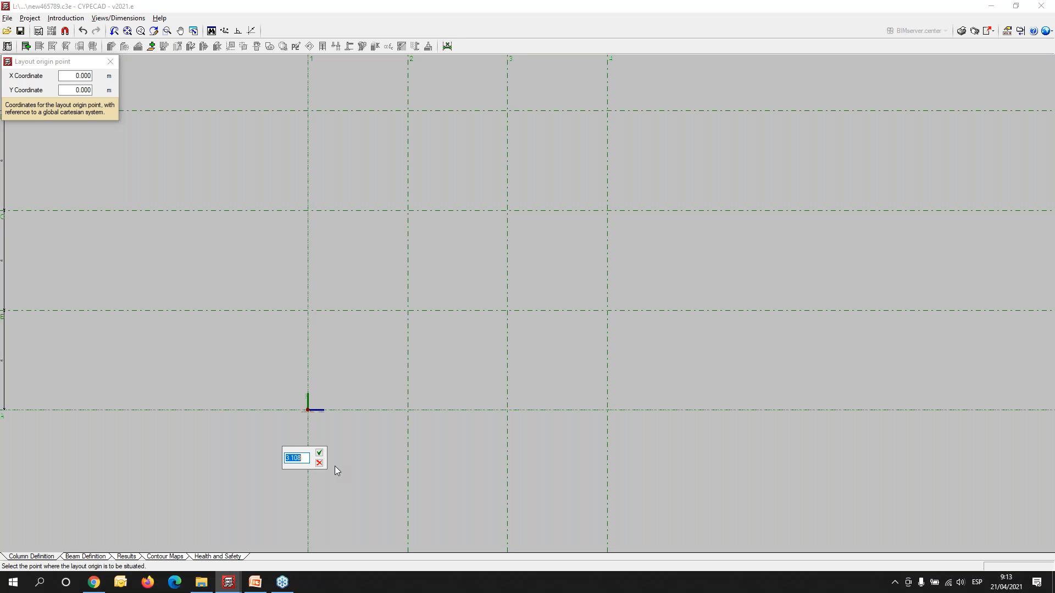
type("2.5")
key("Return")
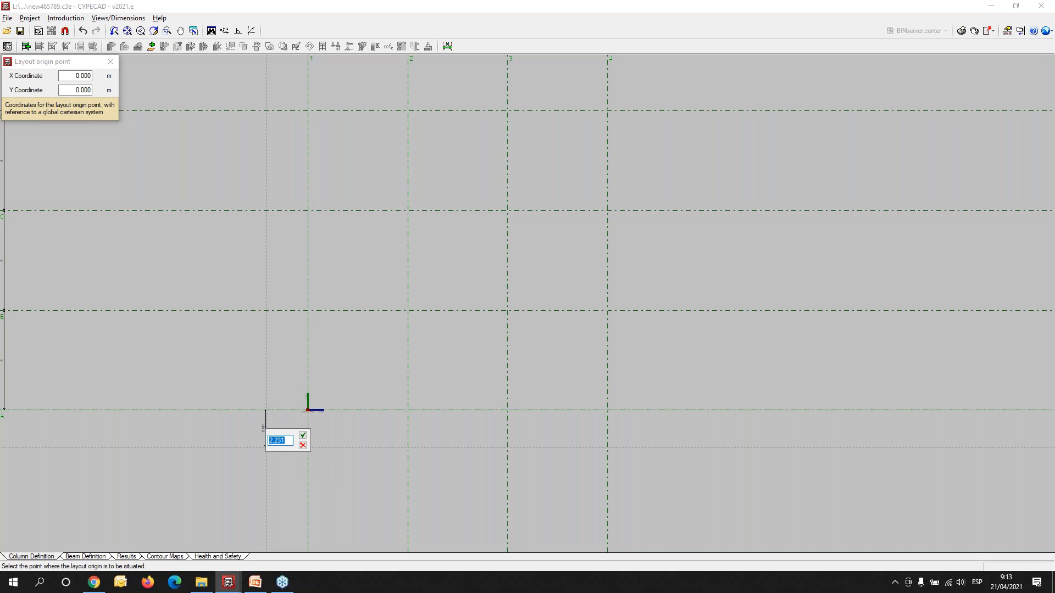
type("2.5")
key("Tab")
key("Return")
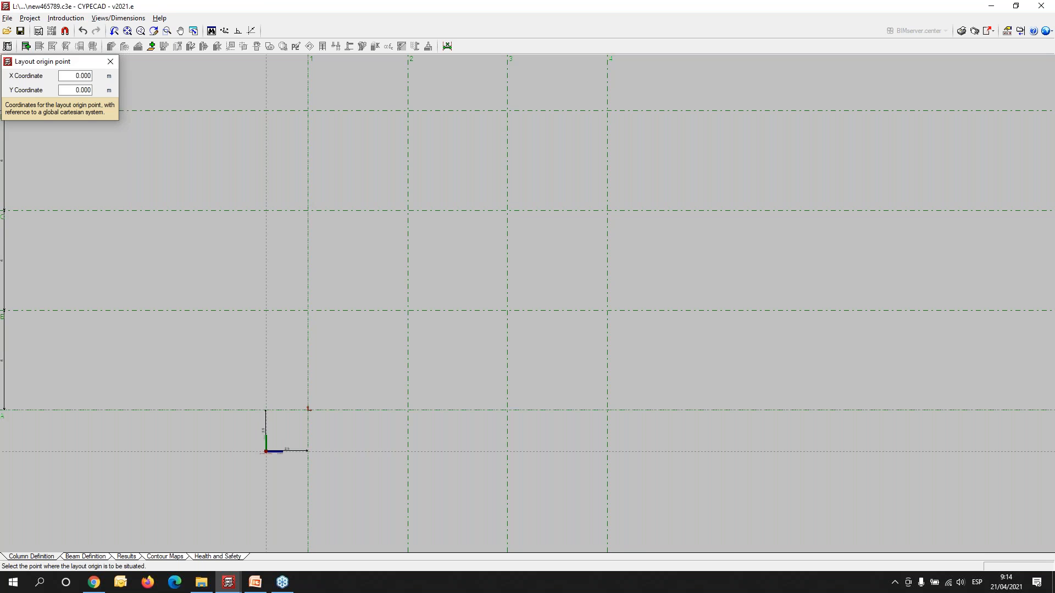
scroll(322, 480, "up", 2)
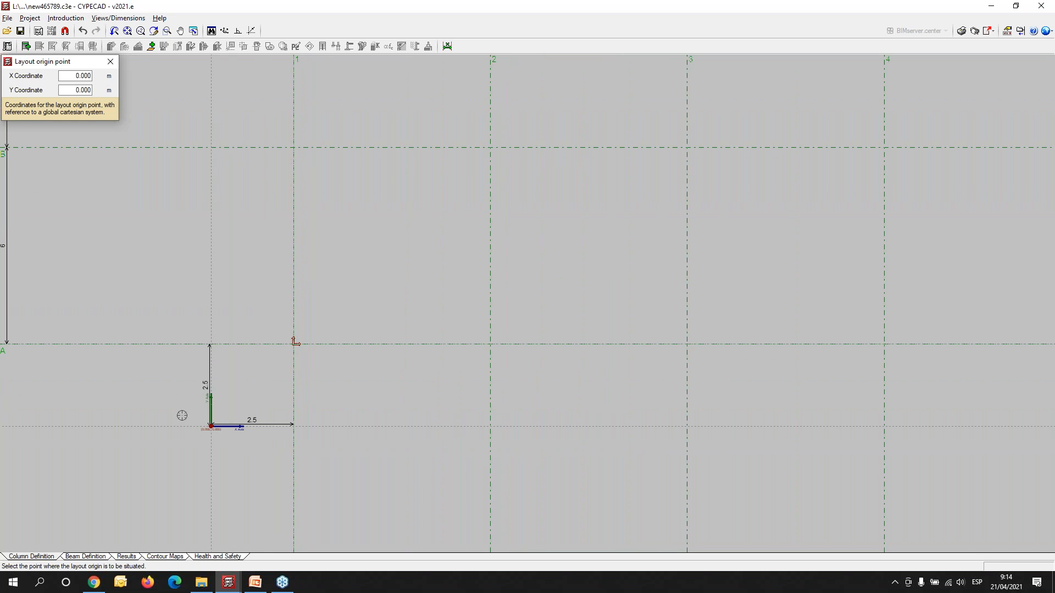
scroll(172, 417, "down", 1)
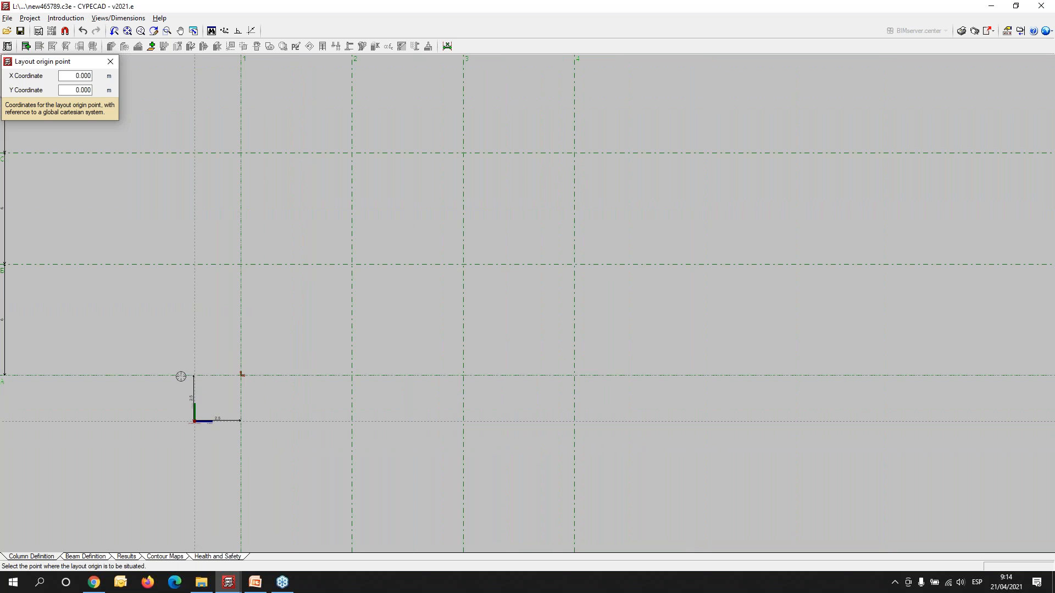
left_click(65, 17)
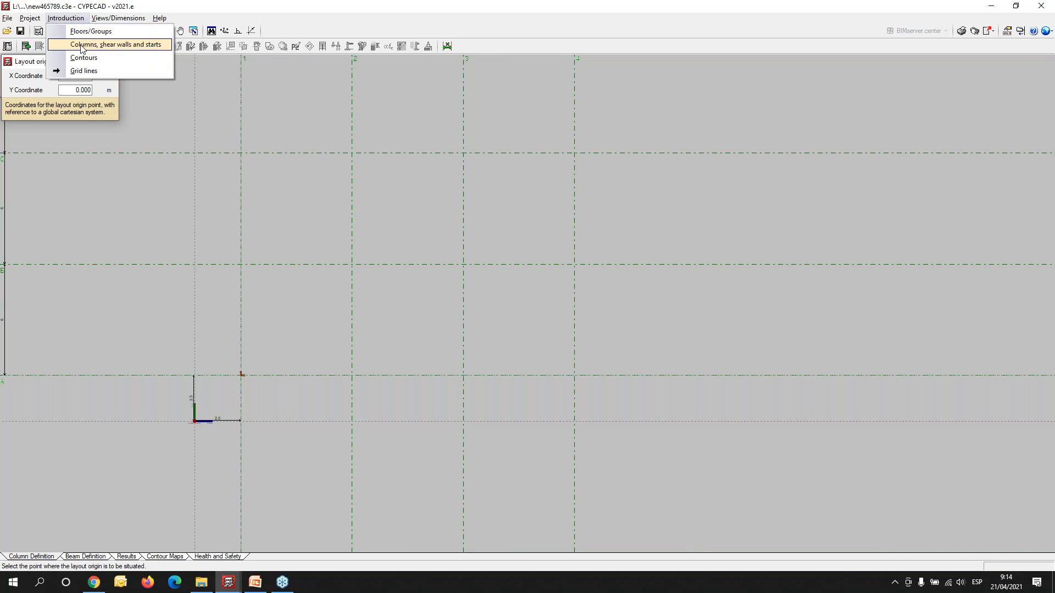
left_click(82, 45)
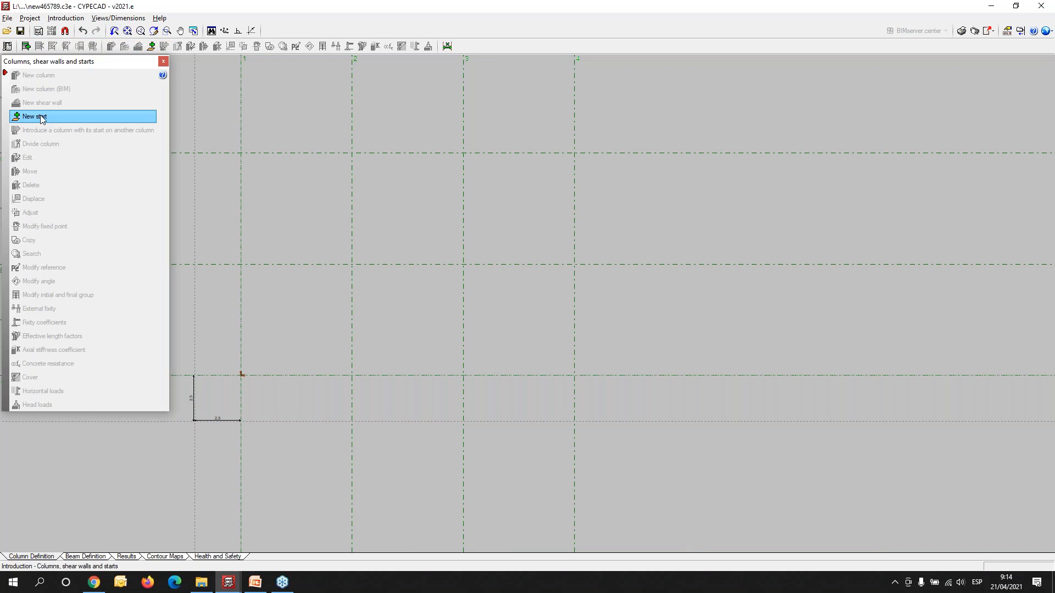
left_click(41, 118)
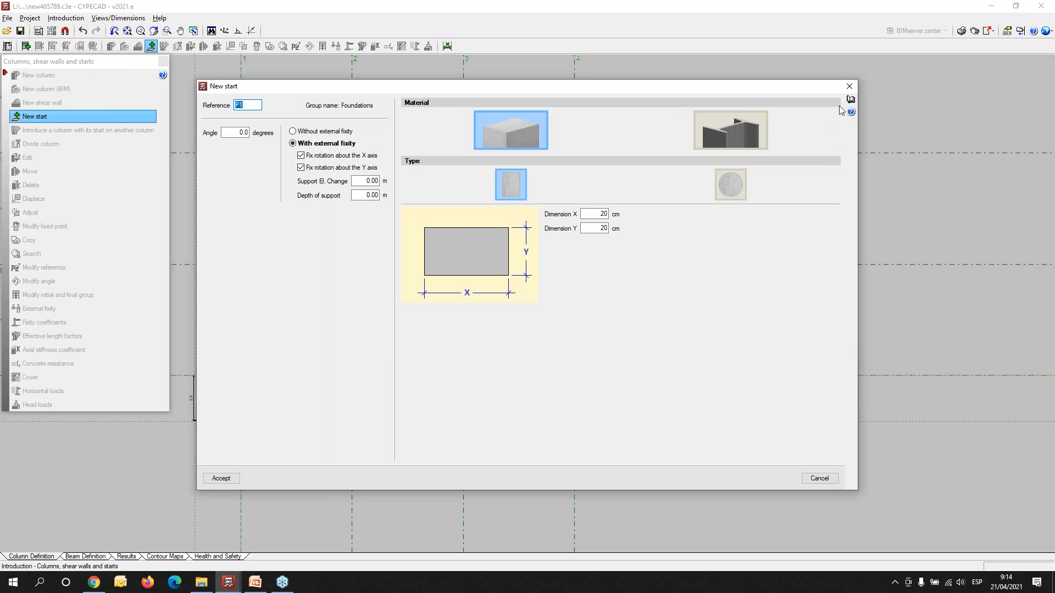
left_click(849, 87)
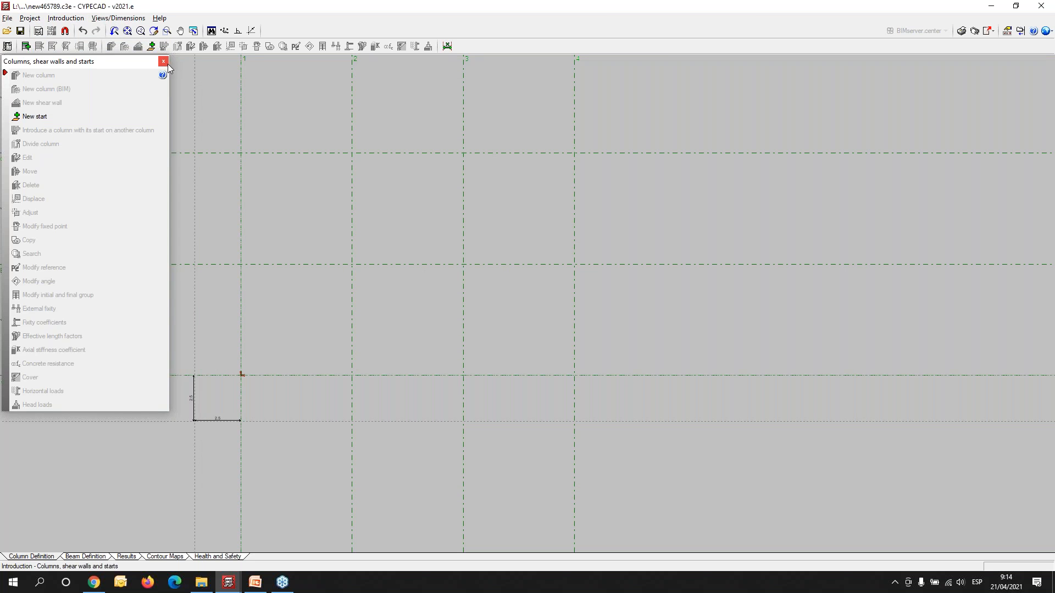
left_click(164, 62)
- Begin defining new floors for the building and set the number of floors to insert to 2
left_click(74, 19)
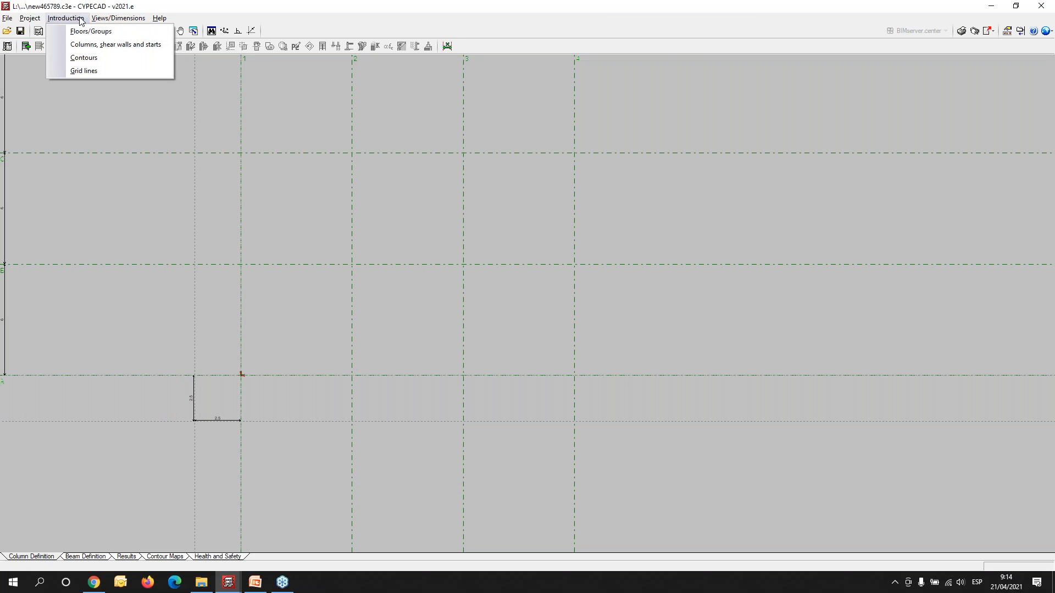
left_click(88, 31)
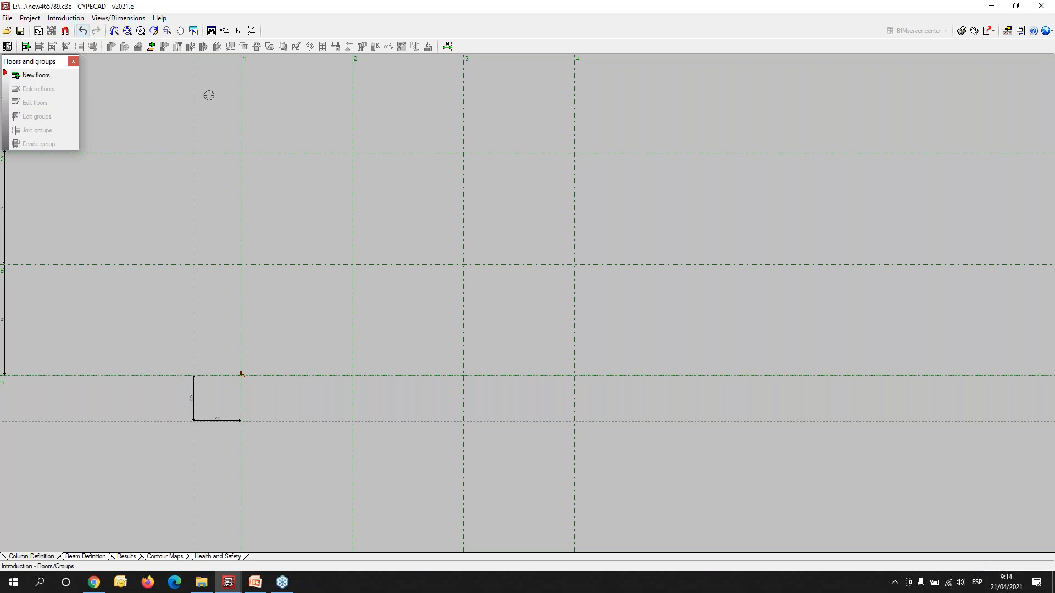
left_click(29, 76)
left_click(470, 318)
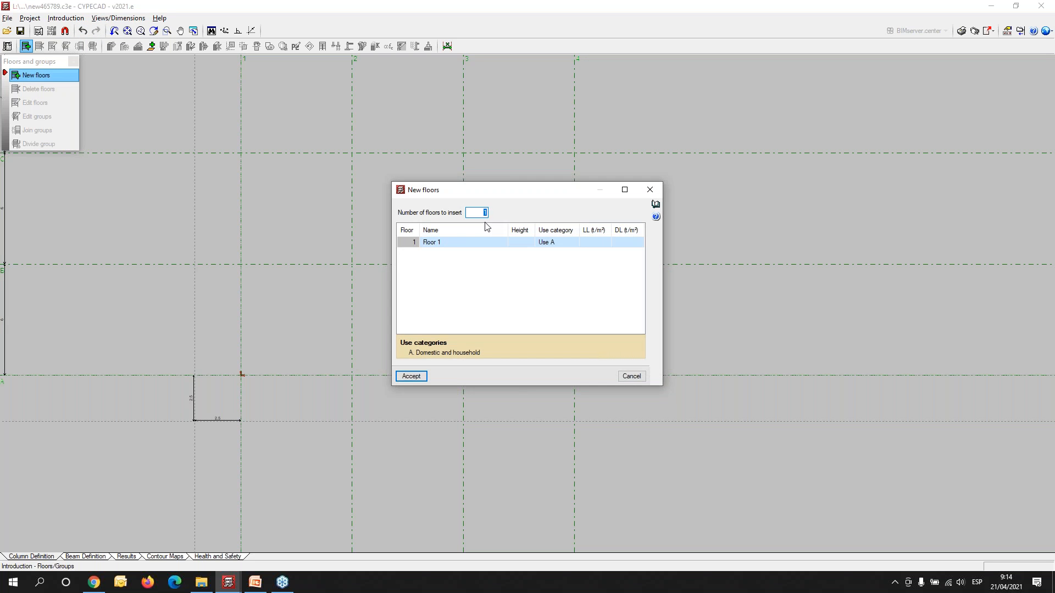
type("2")
key("Tab")
- Give Floor 2 a height of 1.20 and set its live load and dead load to 0.00 t/m²
left_click(527, 246)
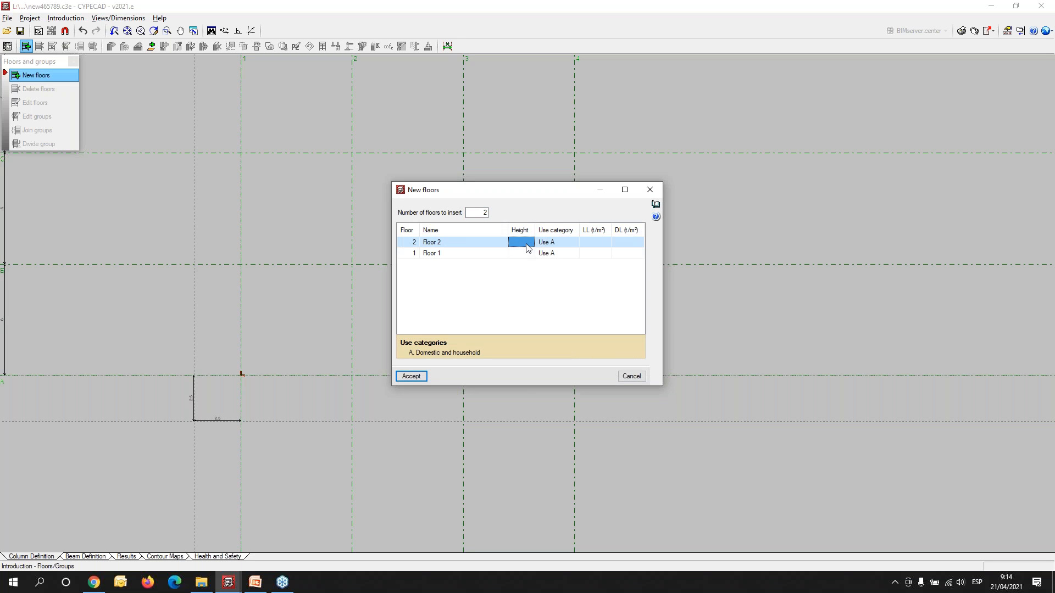
type("1.2")
key("Tab")
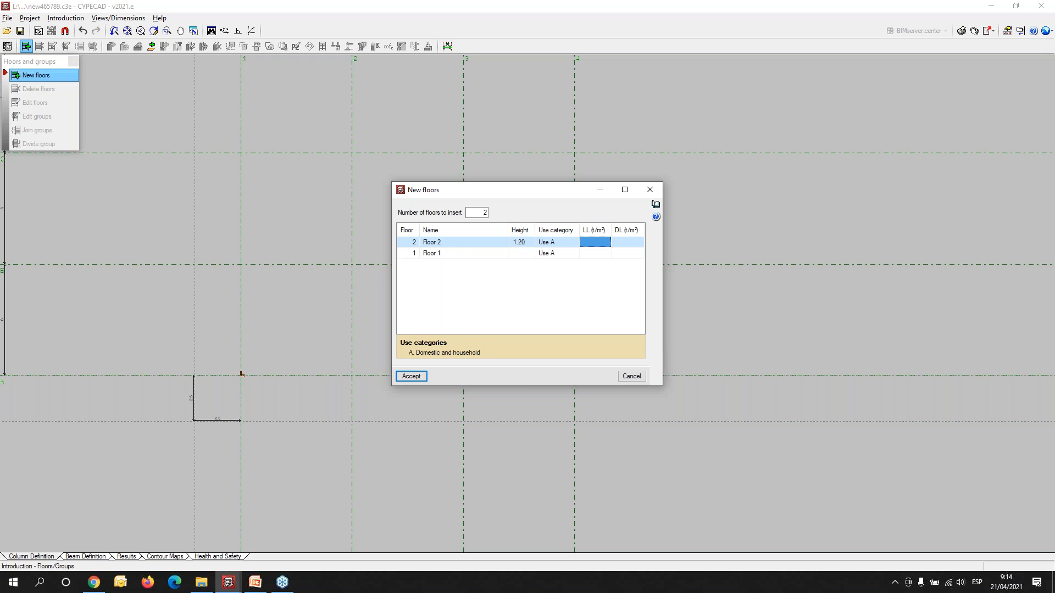
type("0")
key("Tab")
type("0")
key("Tab")
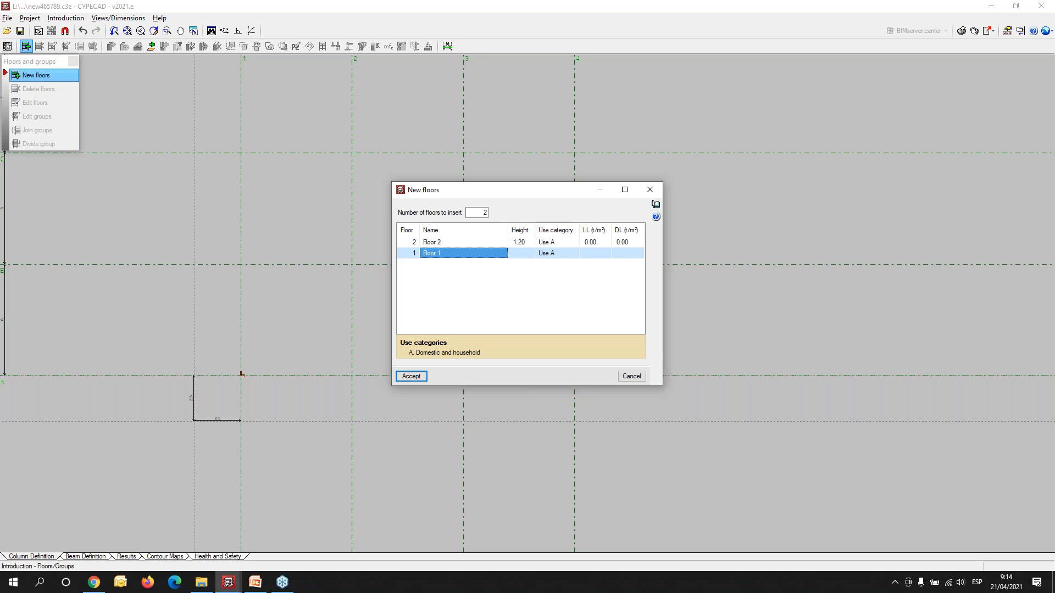
- Give Floor 1 a height of 3.15, a live load of 0.40 t/m² and a dead load of 0.20 t/m², and accept the new floors
left_click(529, 253)
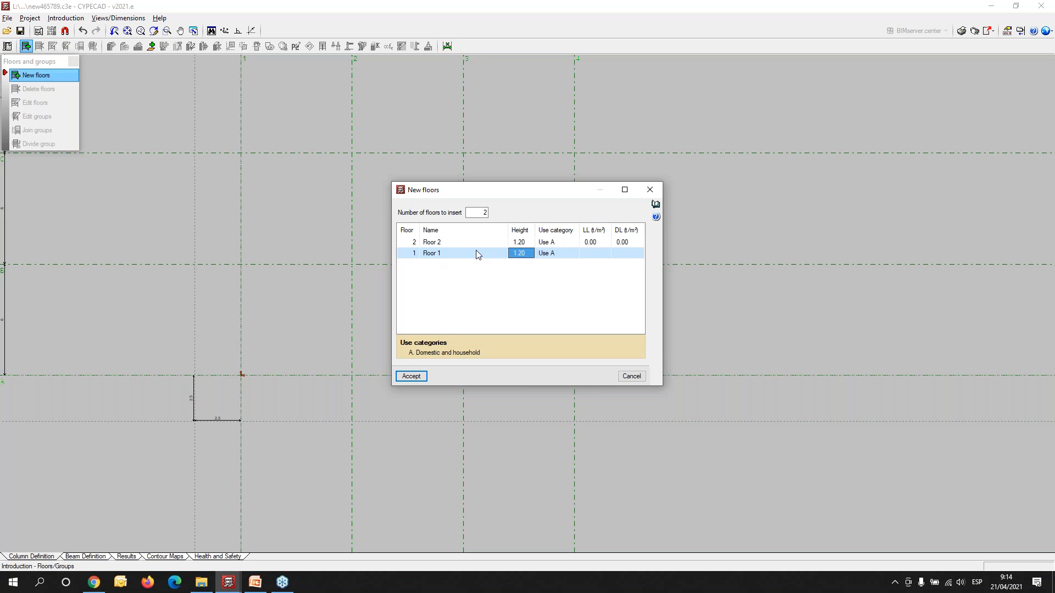
type("3.14")
key("BackSpace")
type("5")
key("Tab")
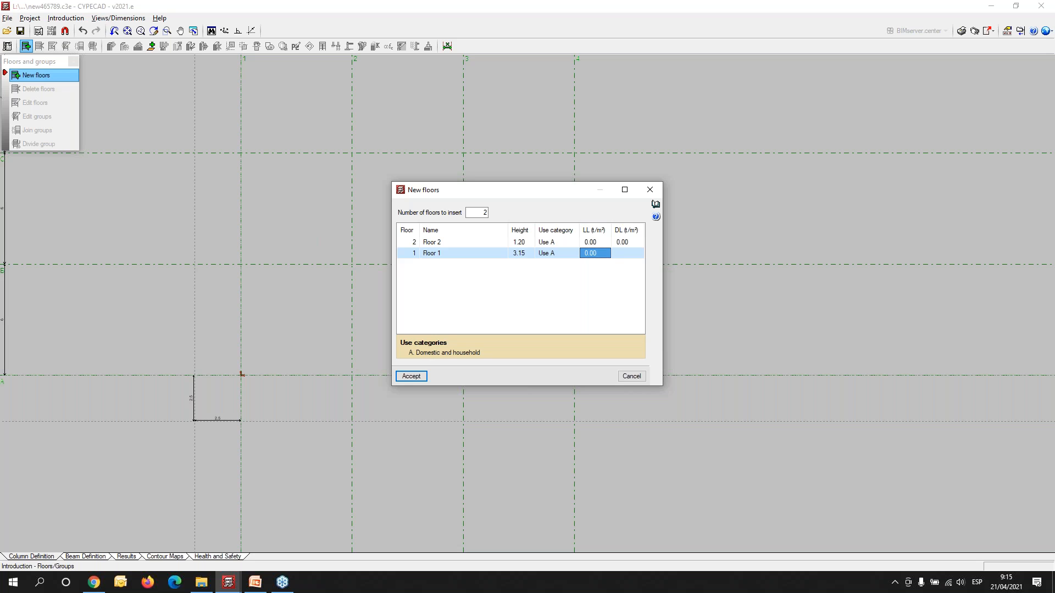
type(".4")
key("Tab")
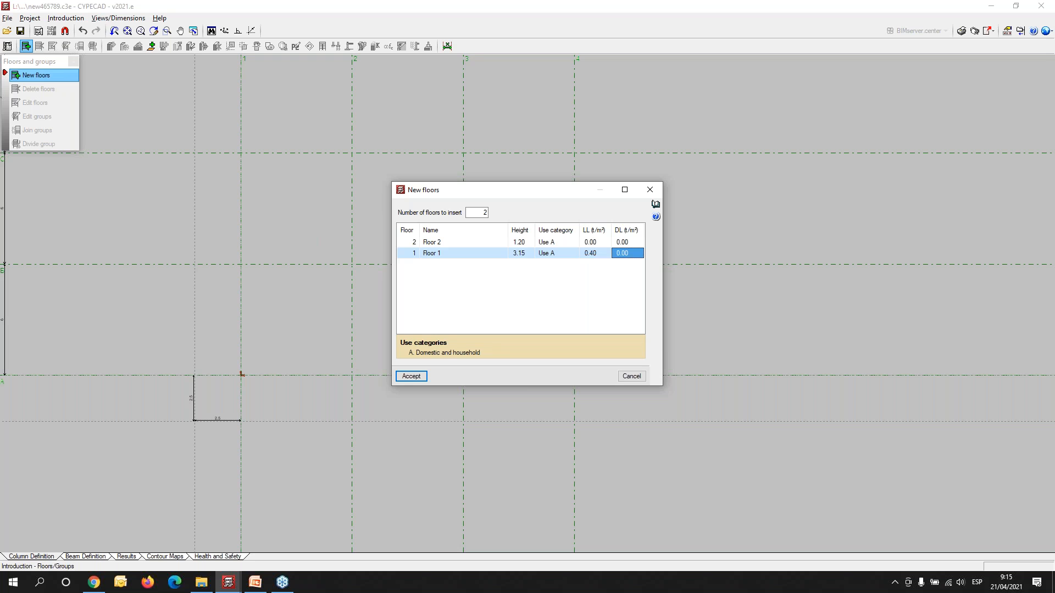
type(".2")
key("Tab")
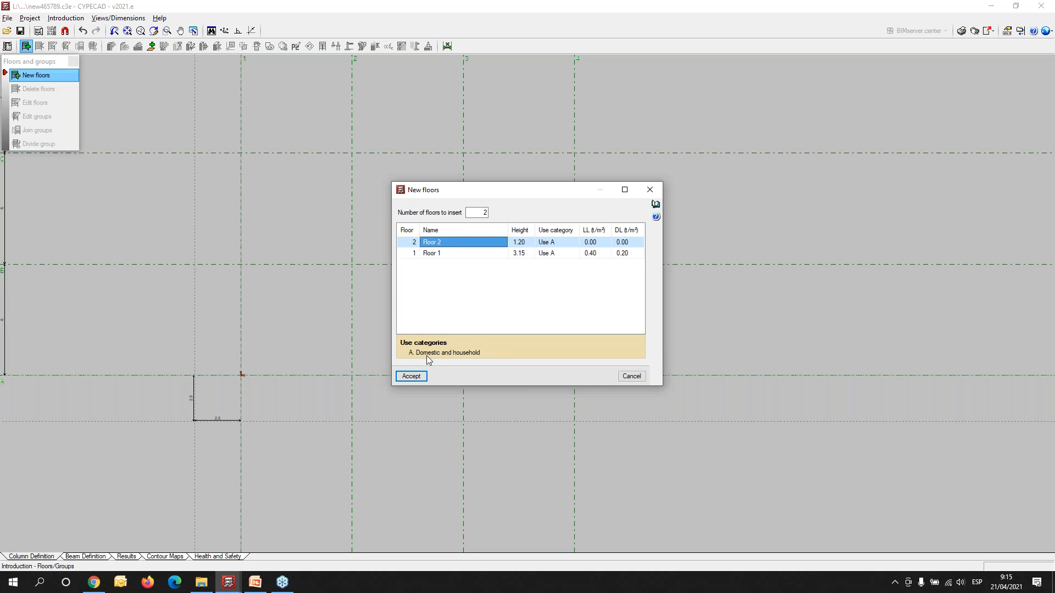
left_click(410, 377)
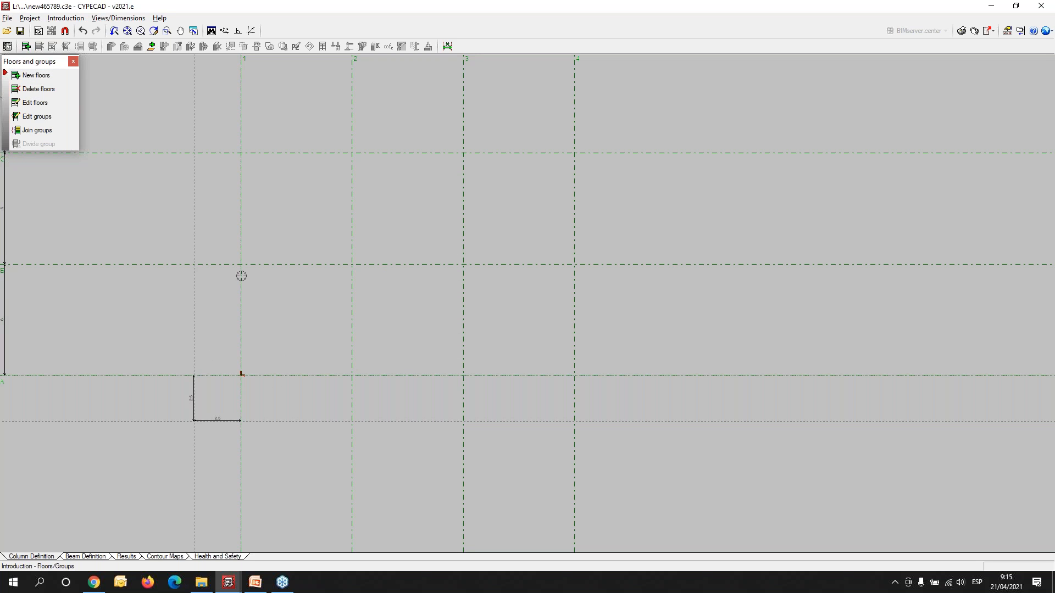
- Start defining a new column without external fixity, with Floor 1 as its final group
scroll(165, 154, "down", 3)
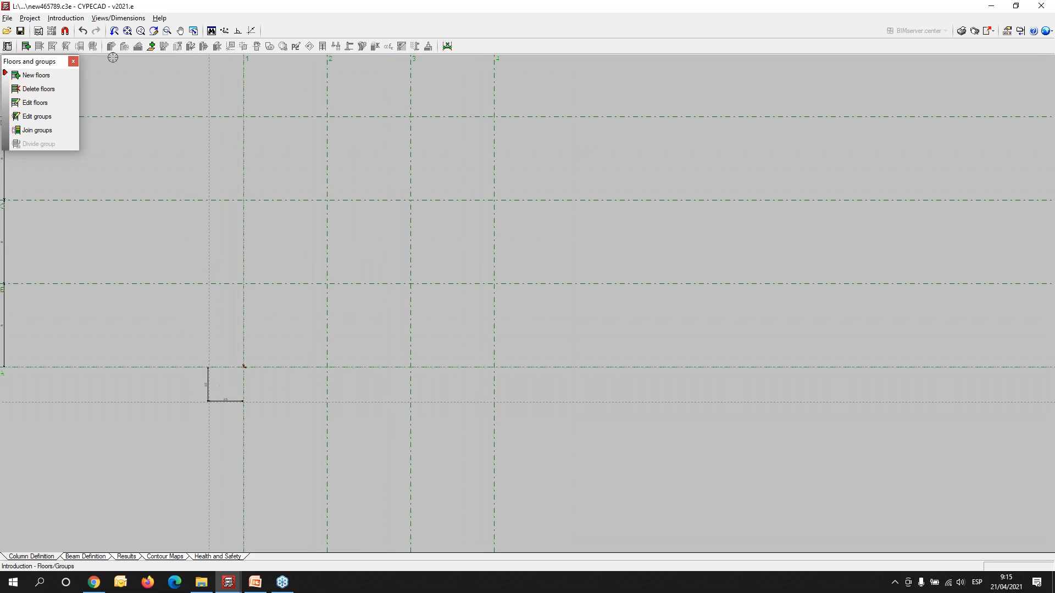
left_click(83, 18)
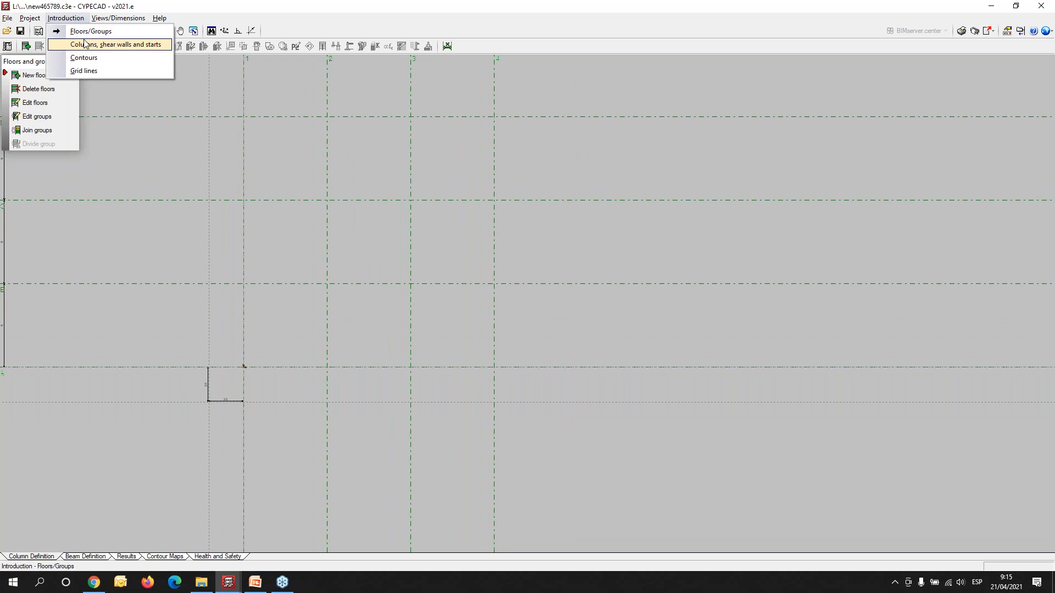
left_click(104, 45)
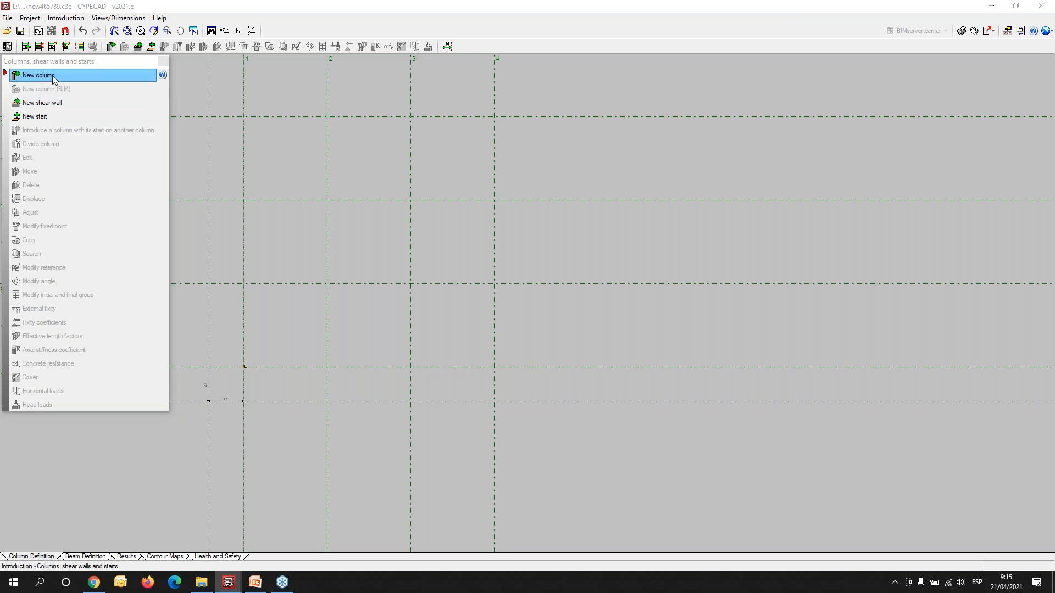
left_click(41, 76)
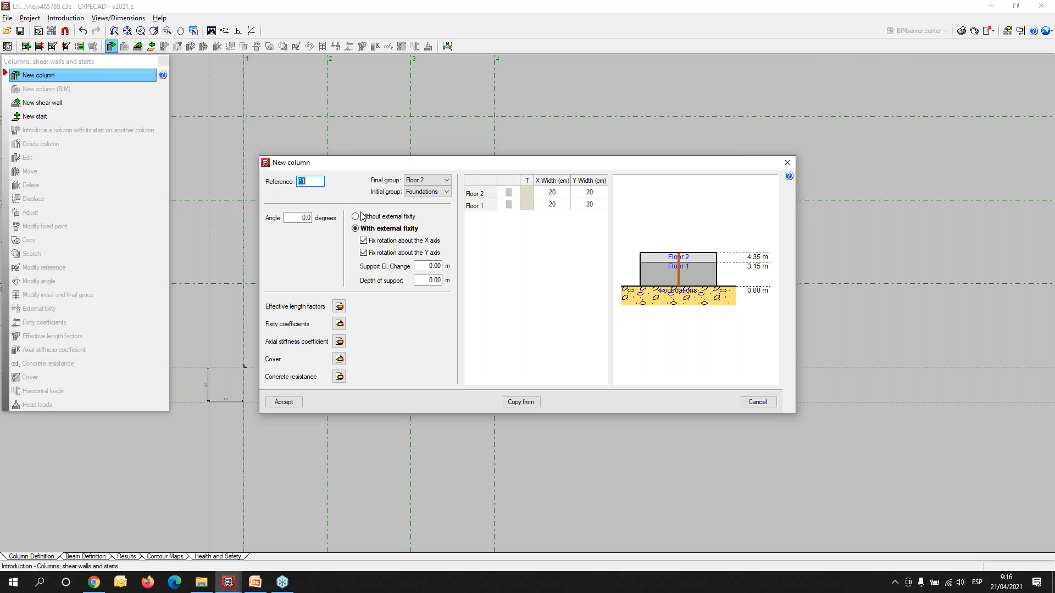
left_click(357, 217)
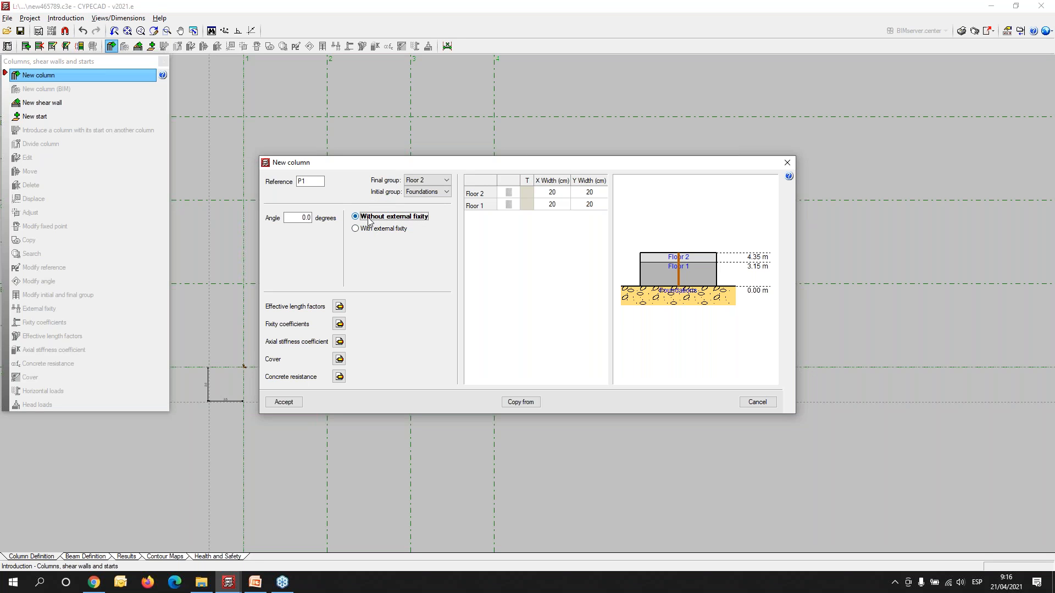
mouse_move(369, 220)
left_click(448, 183)
left_click(423, 190)
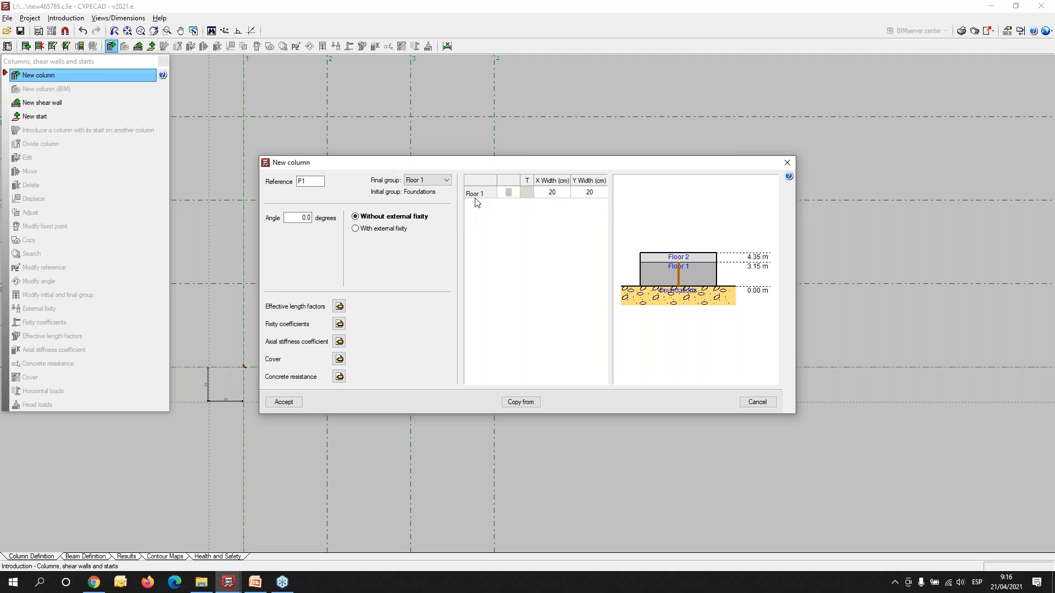
- Give the new column a rectangular reinforced concrete section of 60 x 60 cm on Floor 1 and accept the column definition
double_click(506, 192)
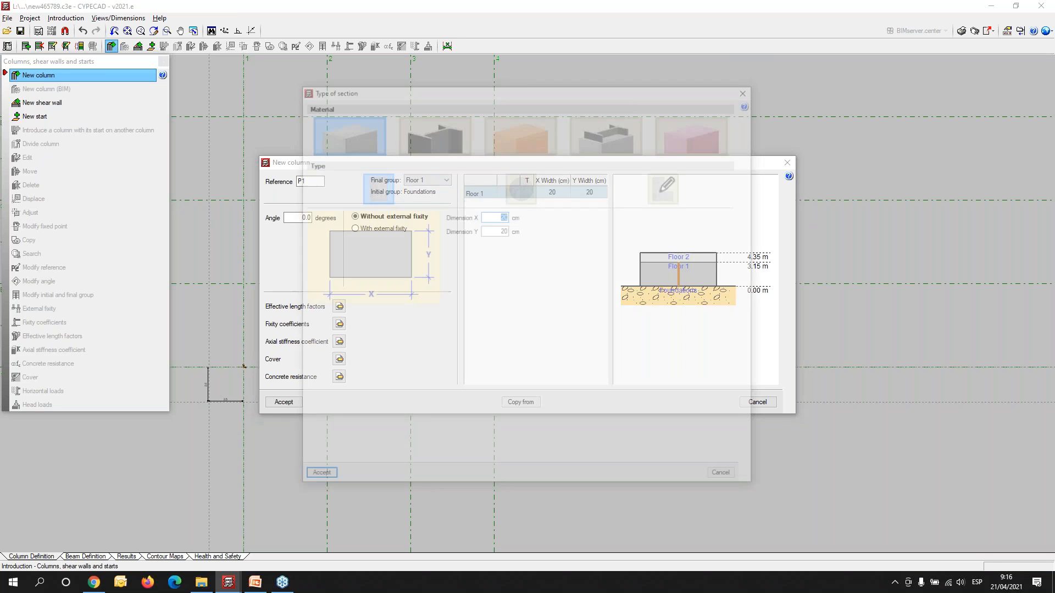
left_click_drag(367, 93, 545, 117)
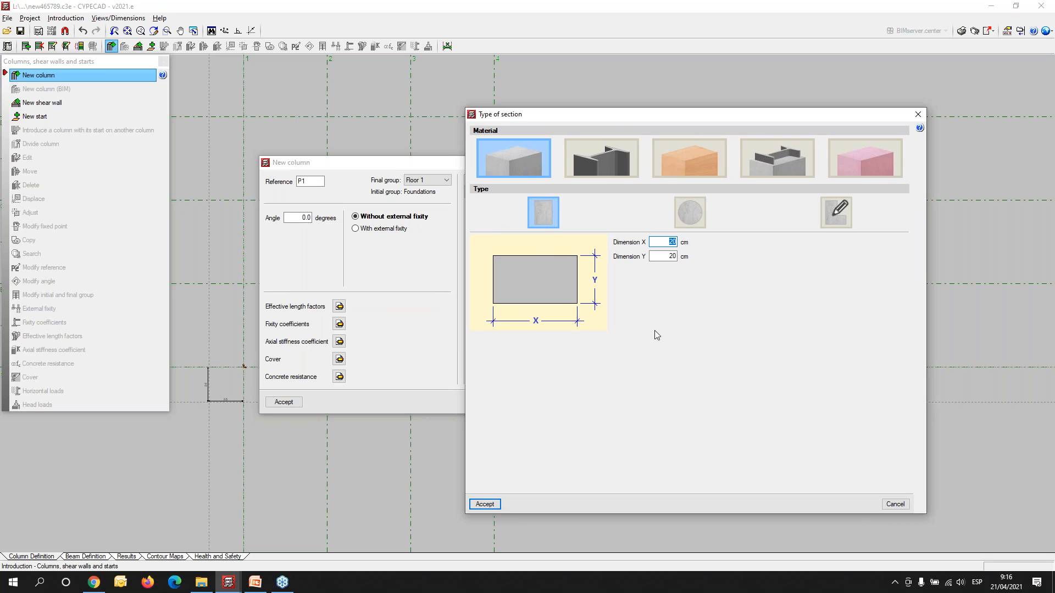
type("60")
key("Tab")
key("Tab")
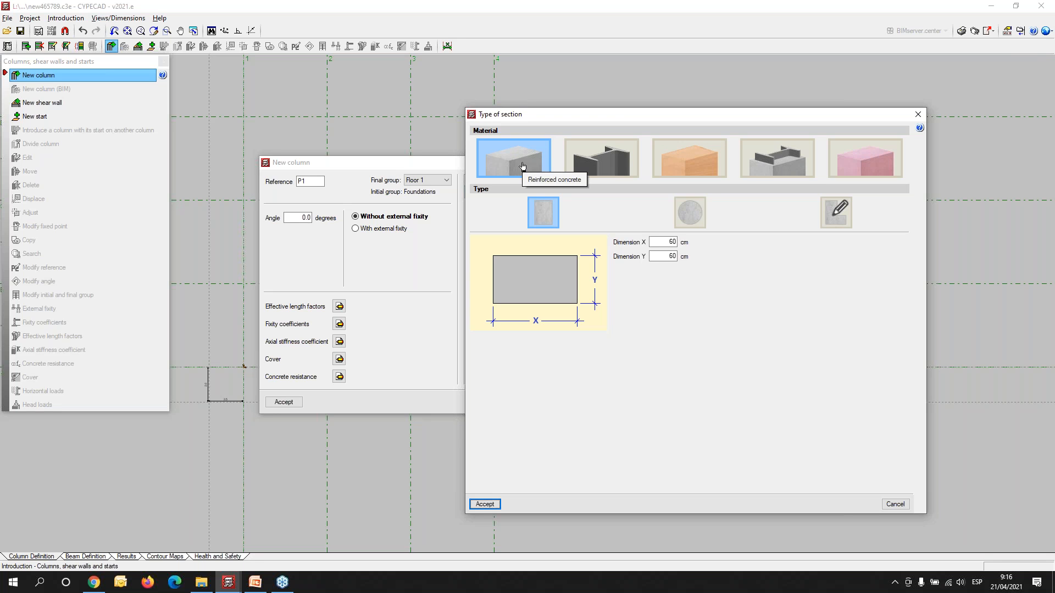
left_click(771, 160)
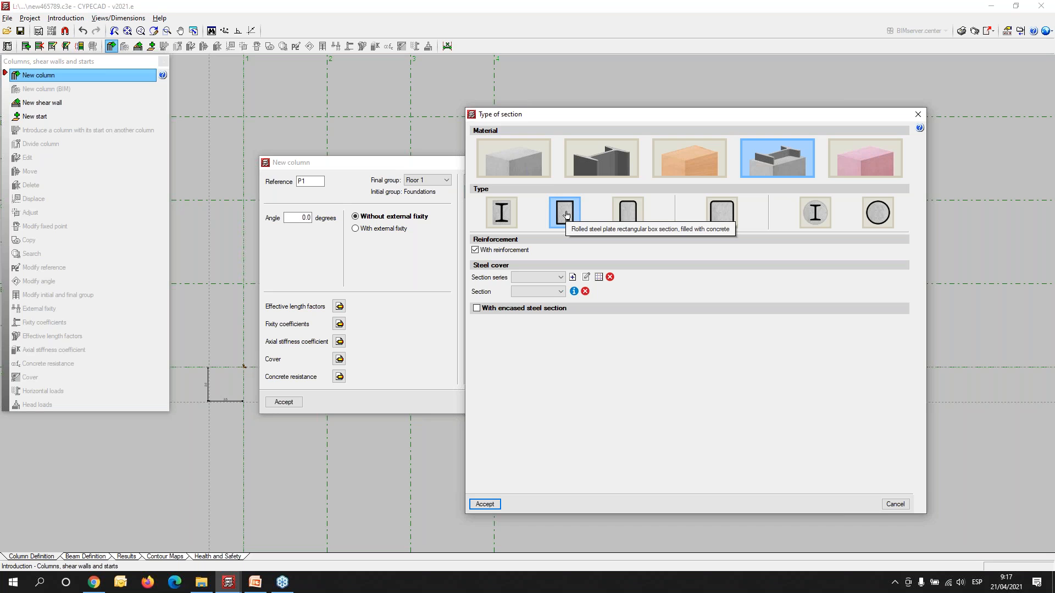
left_click(517, 174)
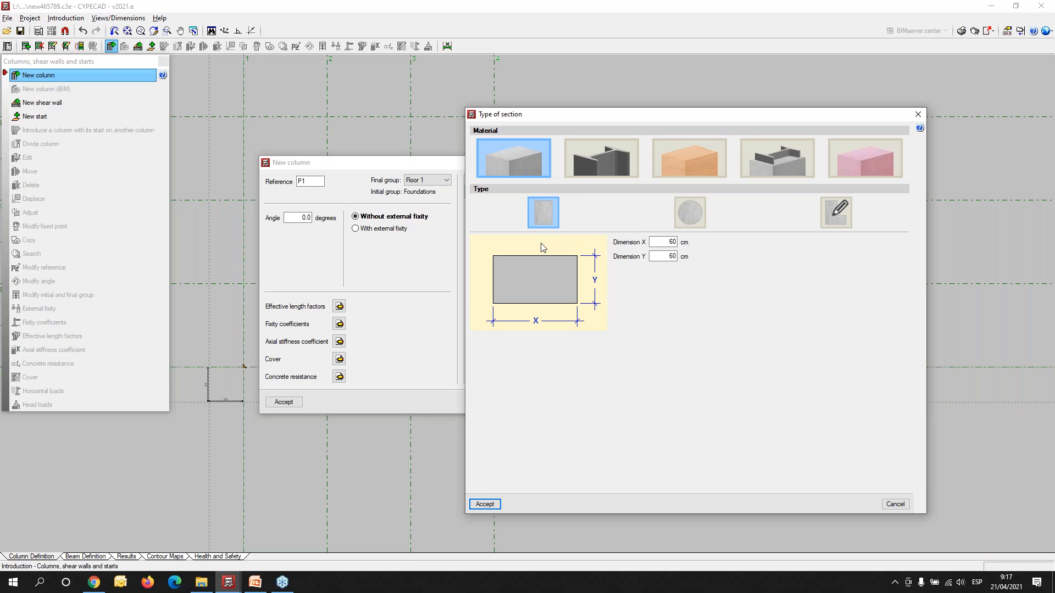
left_click(484, 504)
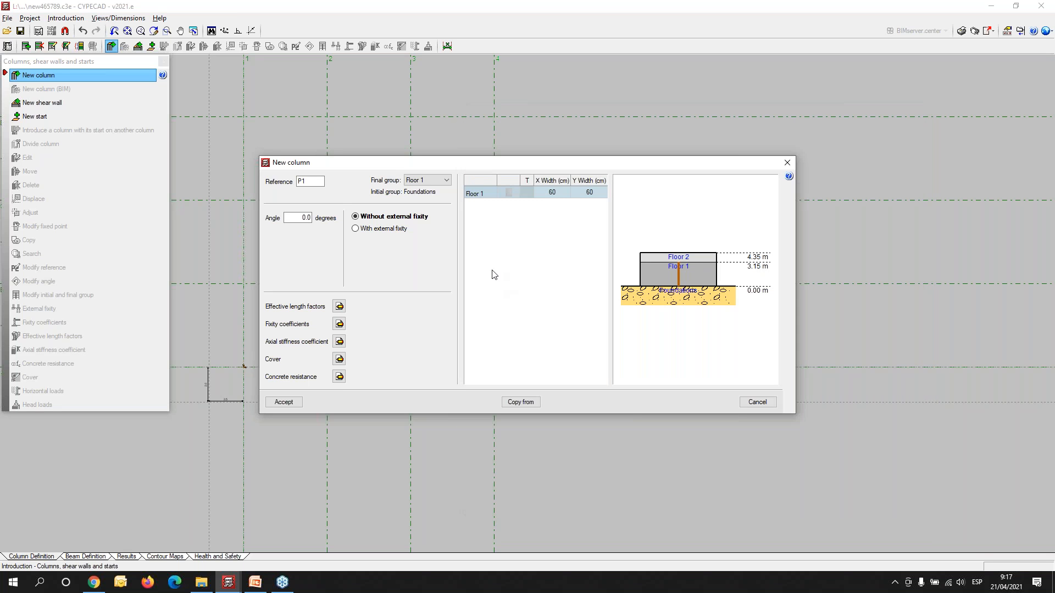
left_click(282, 403)
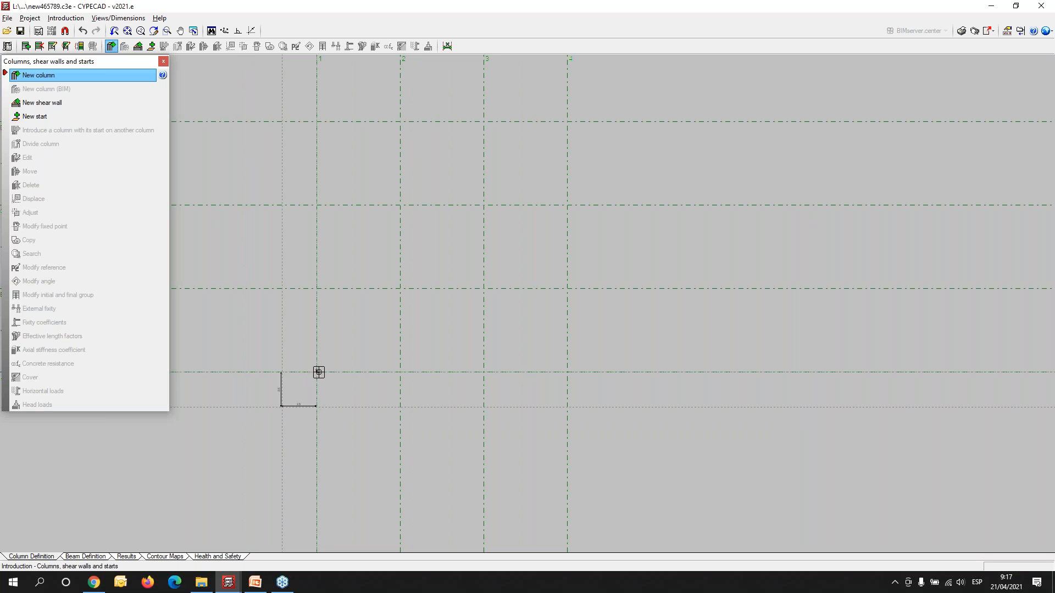
- Place columns P1 to P12 on the twelve perimeter intersections of the grid lines
left_click(317, 372)
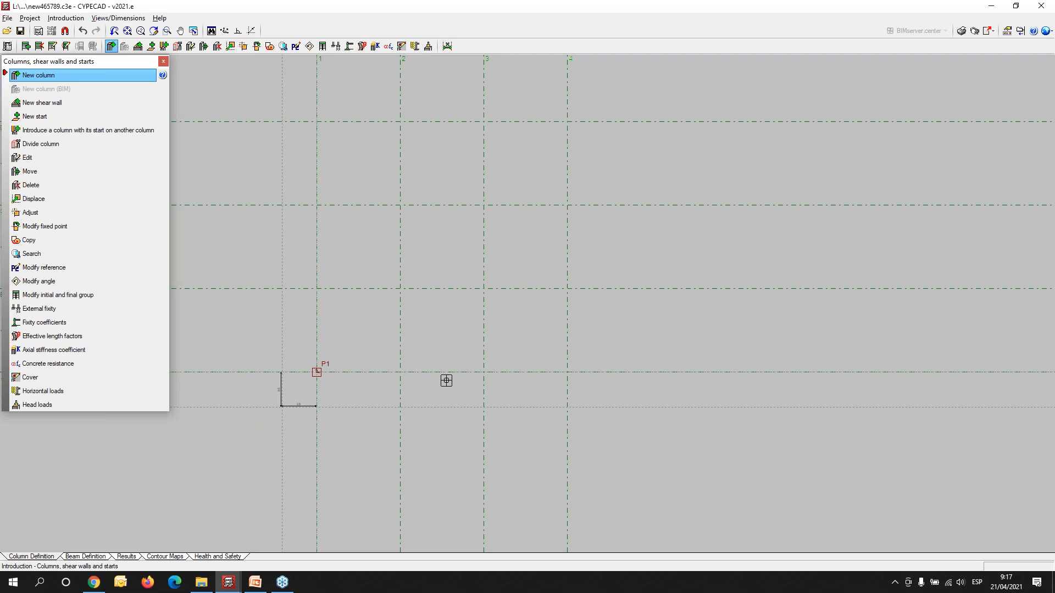
left_click(401, 373)
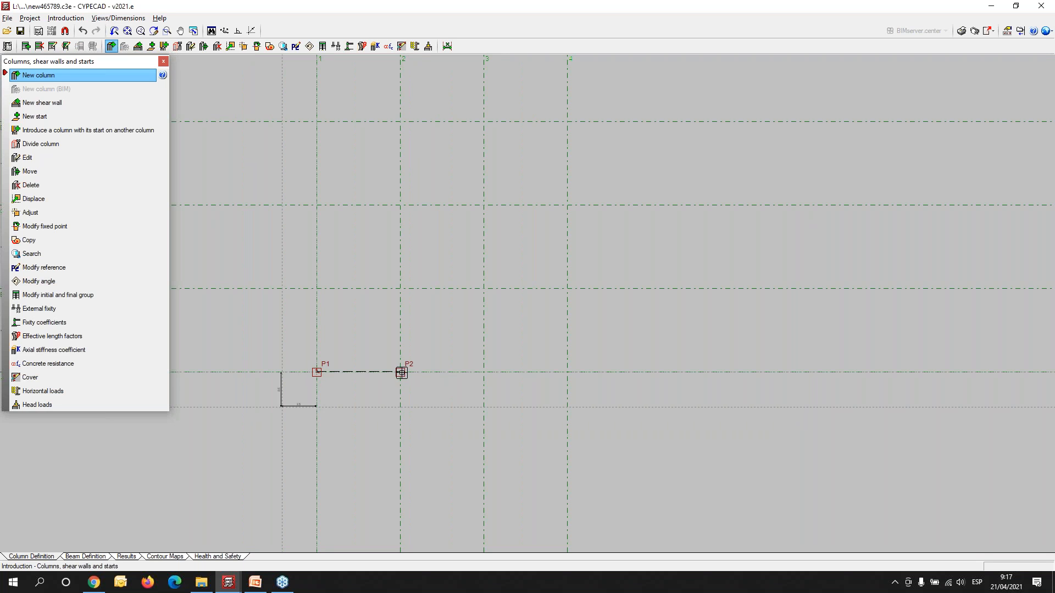
left_click(484, 372)
left_click(568, 372)
left_click(316, 289)
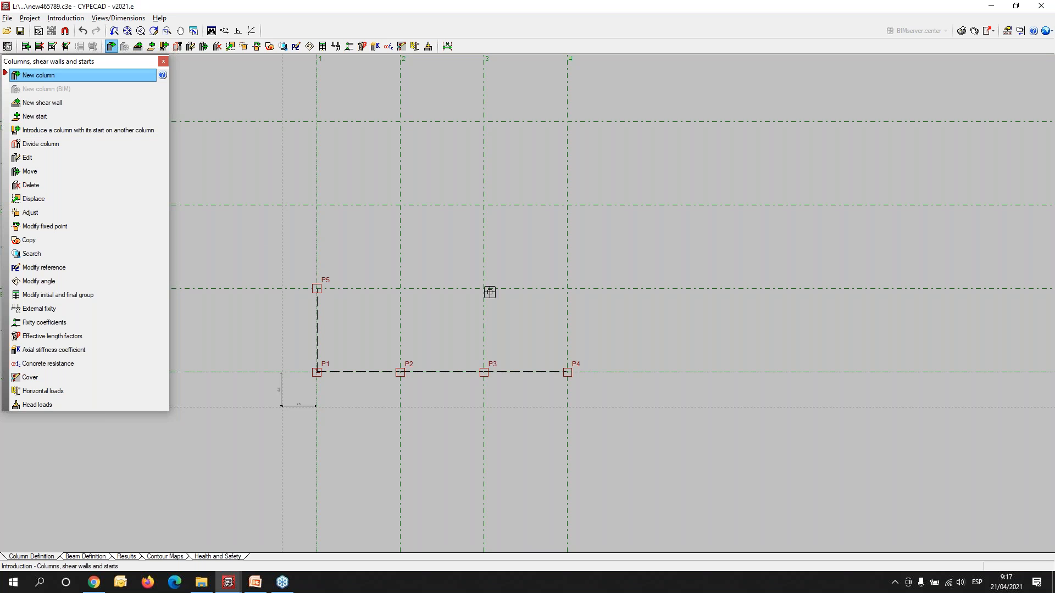
left_click(567, 287)
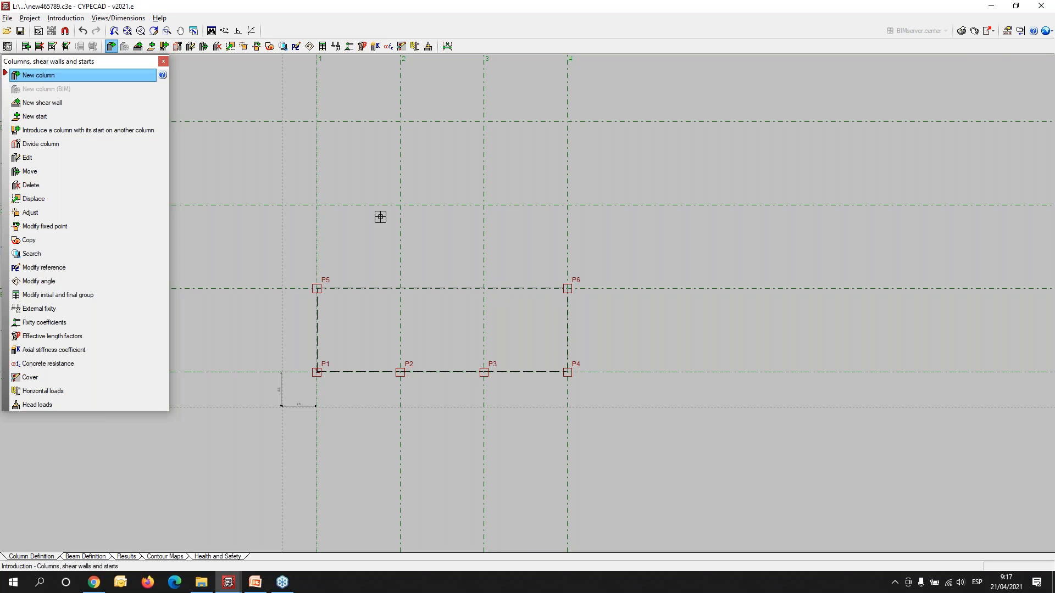
left_click(317, 205)
left_click(567, 205)
left_click(316, 121)
left_click(401, 121)
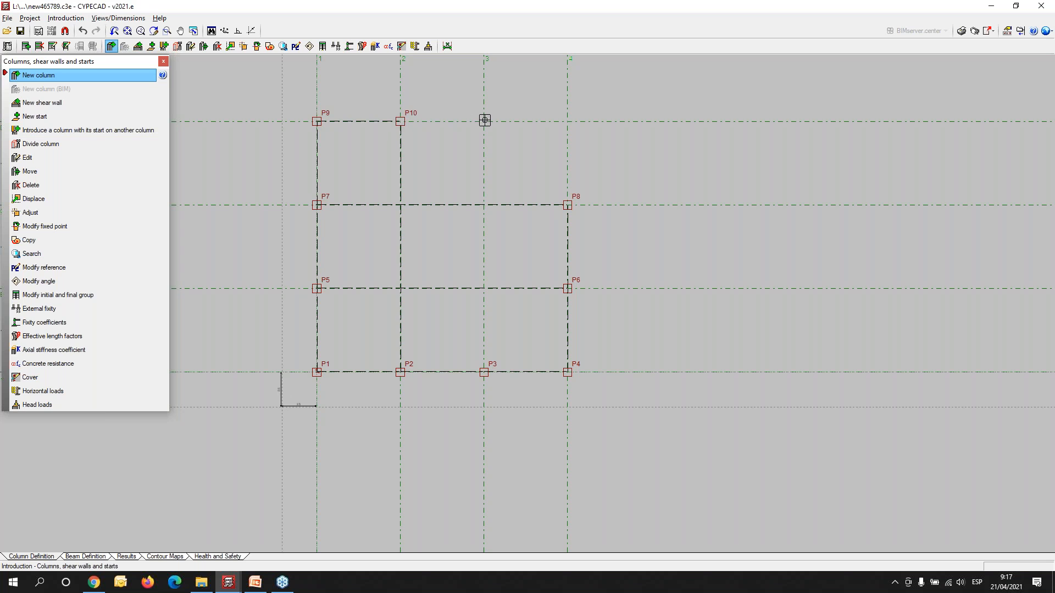
left_click(483, 121)
left_click(567, 121)
- Define another new column ending at Floor 2, with a circular concrete section 50 cm in diameter on Floor 2
right_click(649, 236)
left_click(438, 181)
left_click(439, 199)
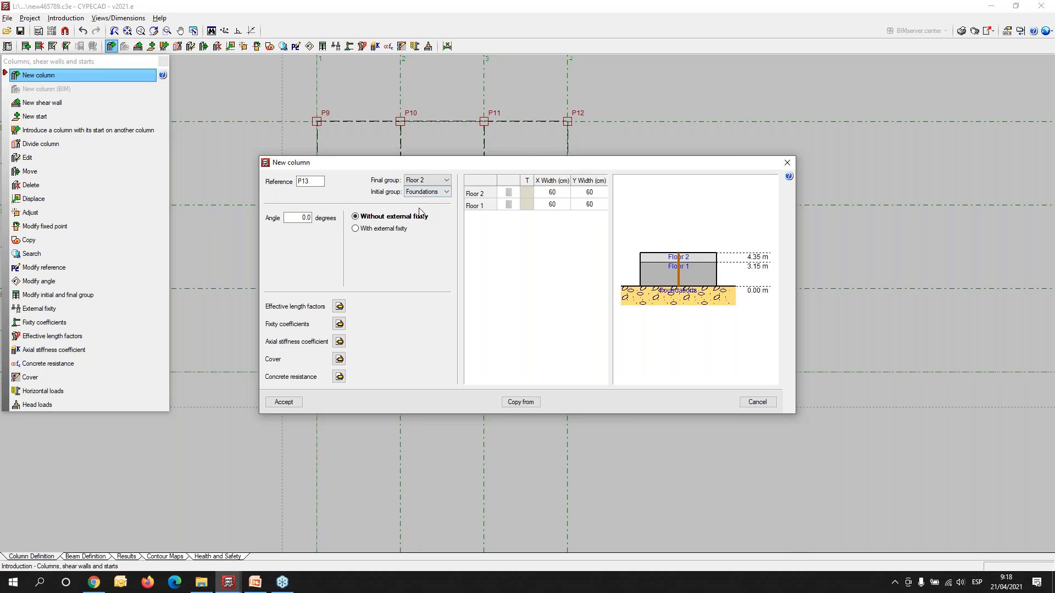
left_click(507, 195)
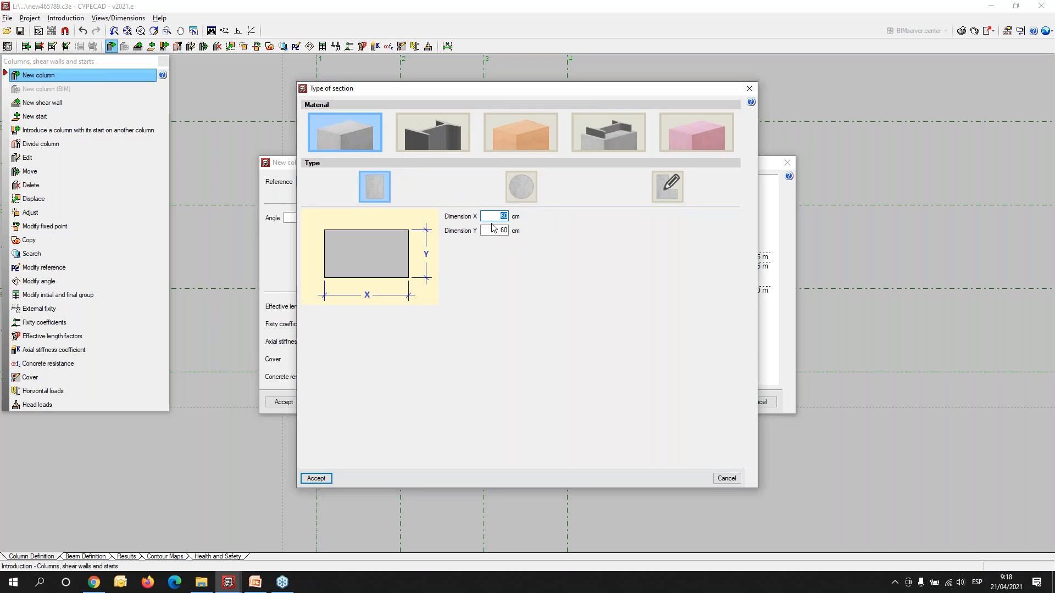
left_click(522, 189)
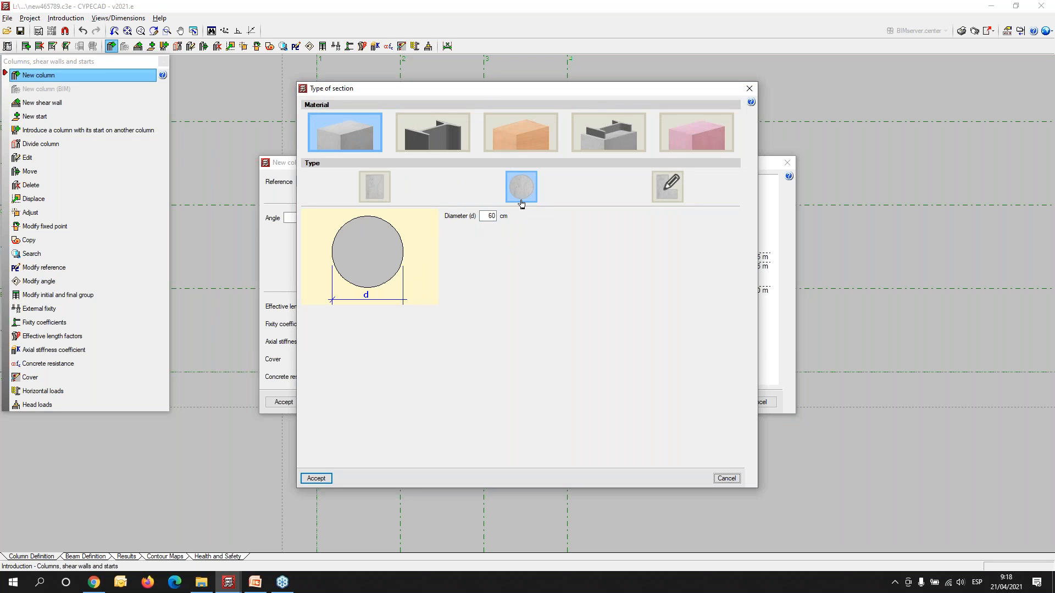
double_click(493, 216)
type("50")
left_click(321, 479)
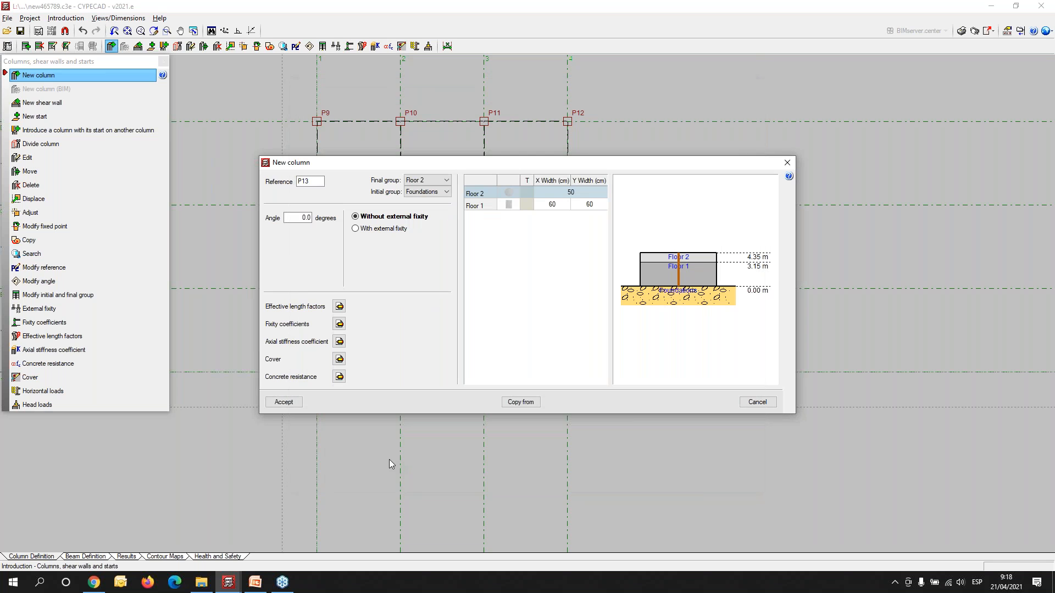
left_click(283, 402)
- Place columns P13 to P16 on the four interior grid intersections and finish introducing columns
scroll(402, 285, "up", 2)
left_click(402, 289)
left_click(519, 292)
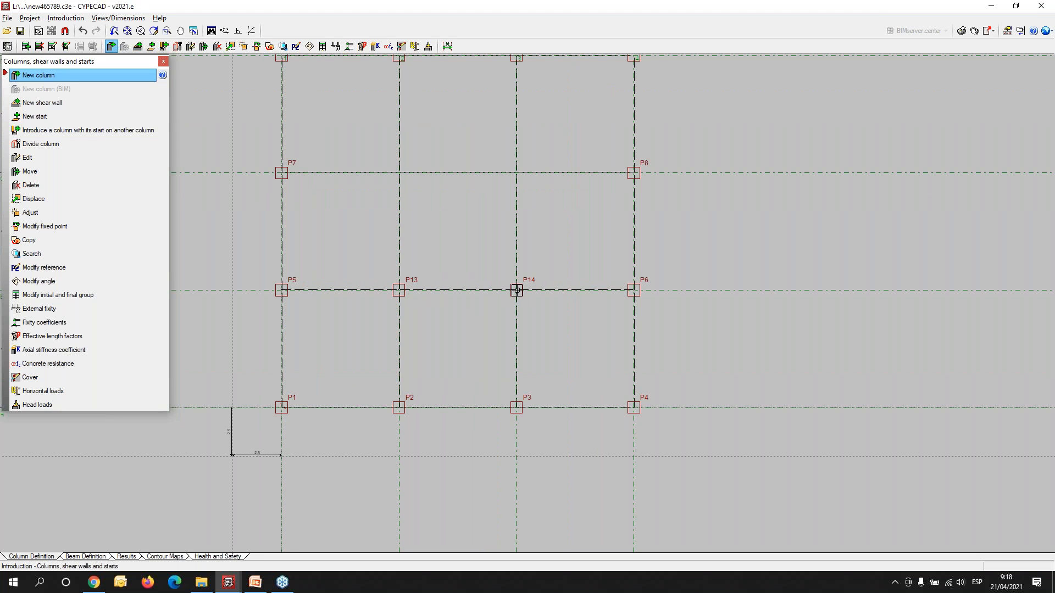
left_click(398, 172)
left_click(516, 171)
right_click(418, 201)
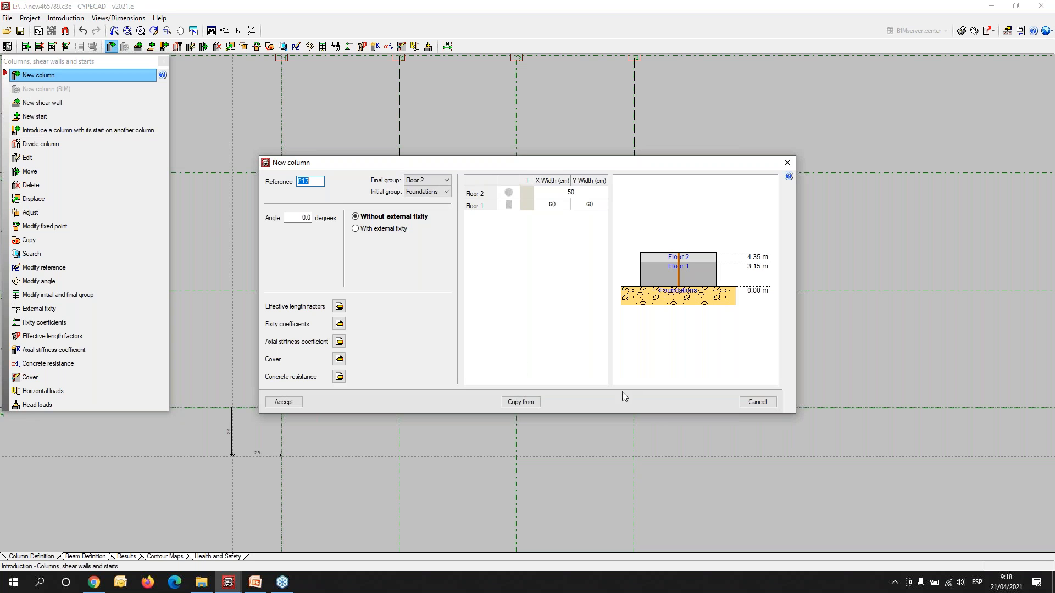
left_click(759, 403)
left_click(787, 163)
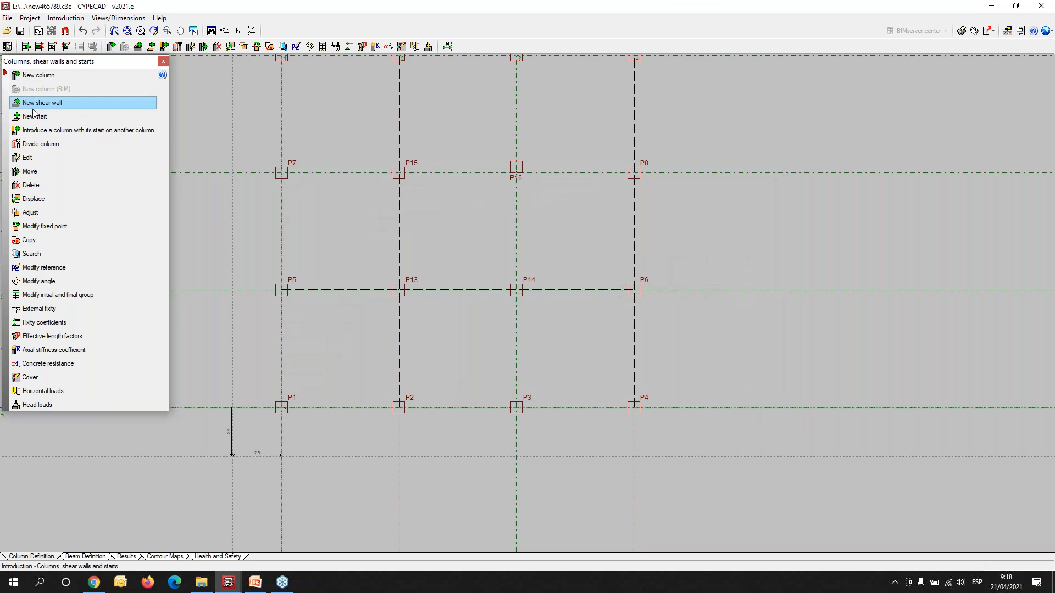
- Edit column P16 so that its fixed point is at the centre of the section
left_click(34, 158)
left_click(522, 168)
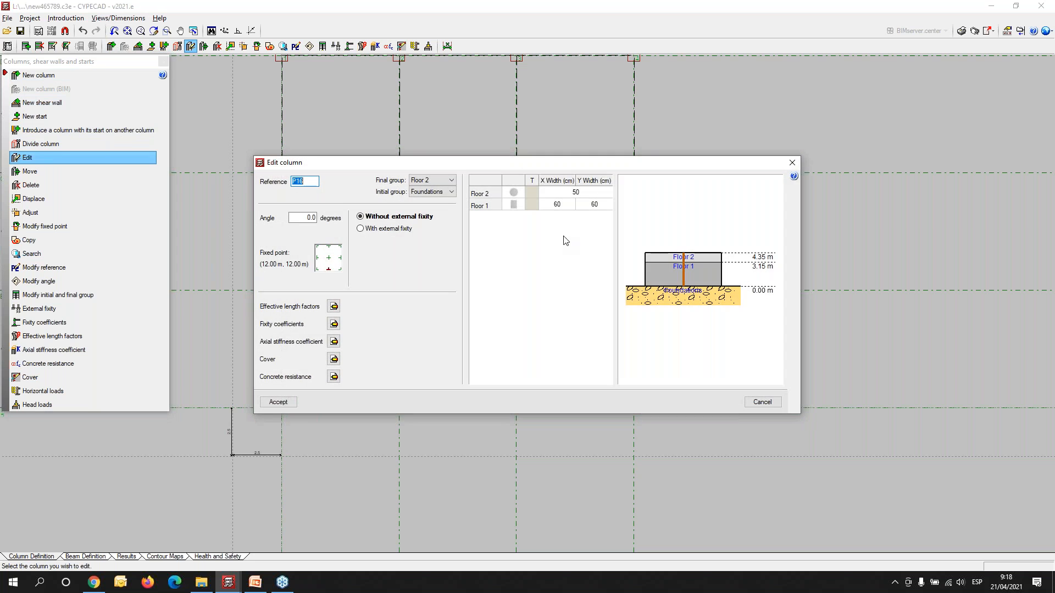
left_click(328, 258)
left_click(278, 403)
scroll(453, 285, "up", 3)
scroll(453, 286, "down", 3)
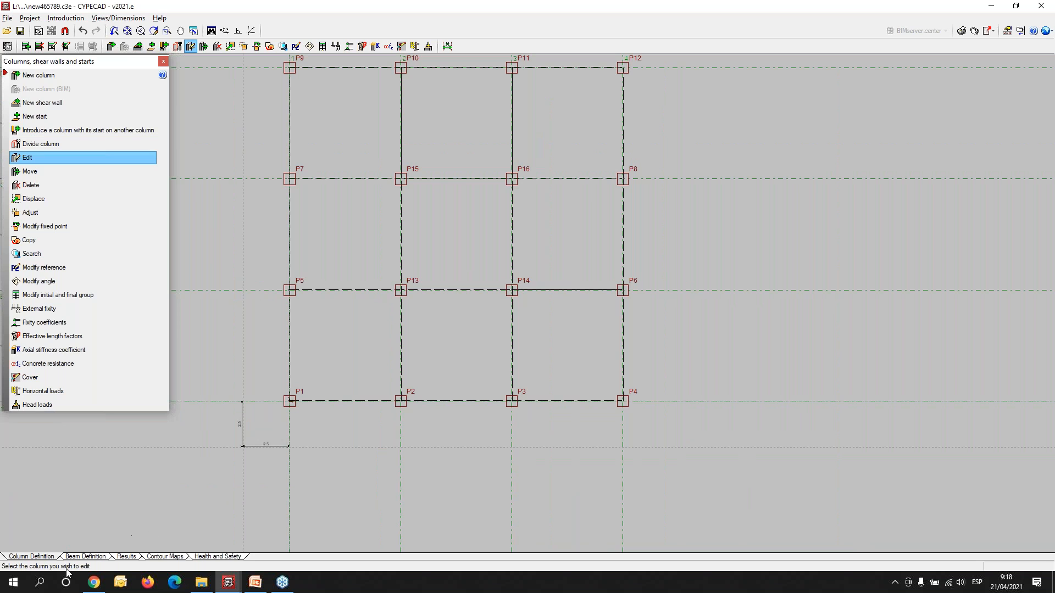
- Edit the floors to set the elevation of the foundation plane to -3.00 m
left_click(66, 18)
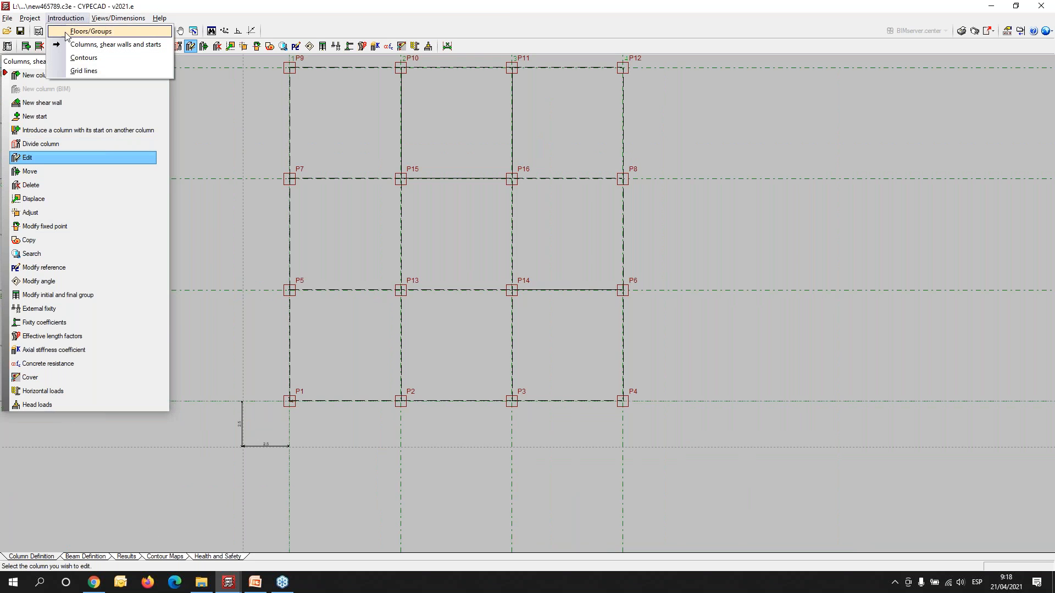
left_click(72, 35)
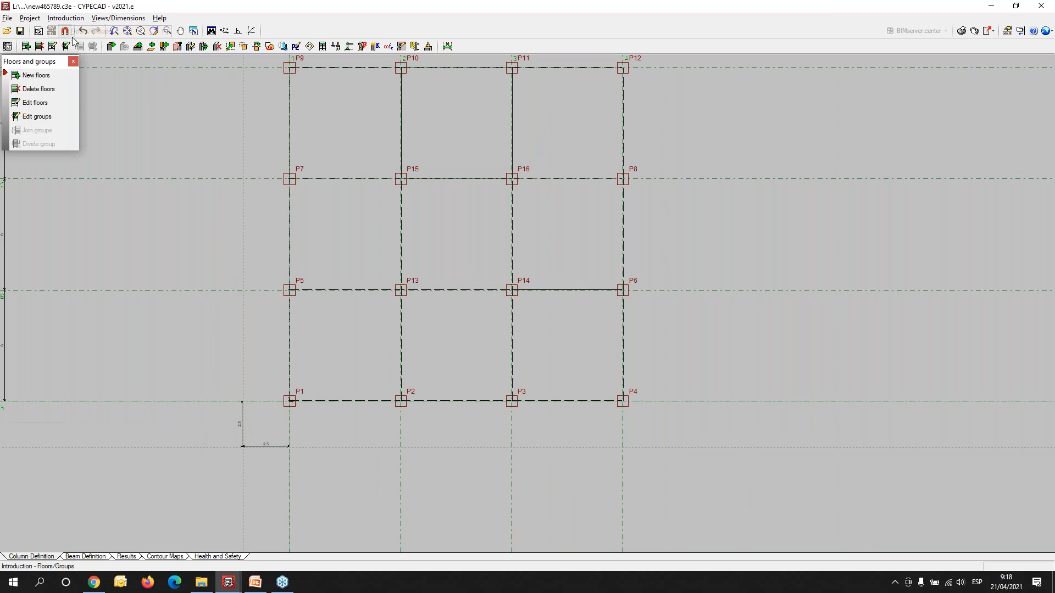
left_click(34, 104)
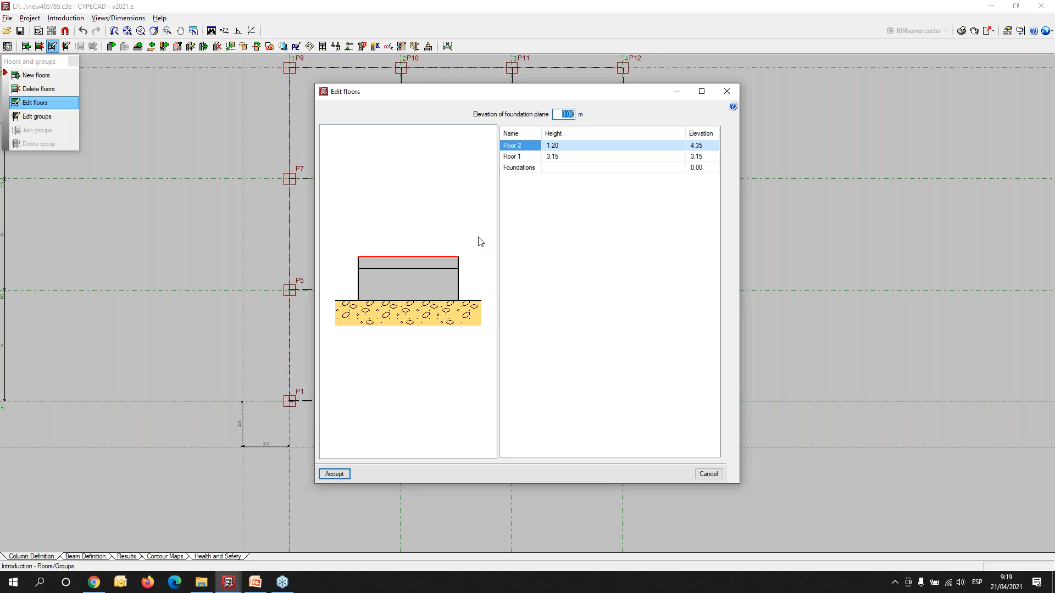
type("-")
key("Tab")
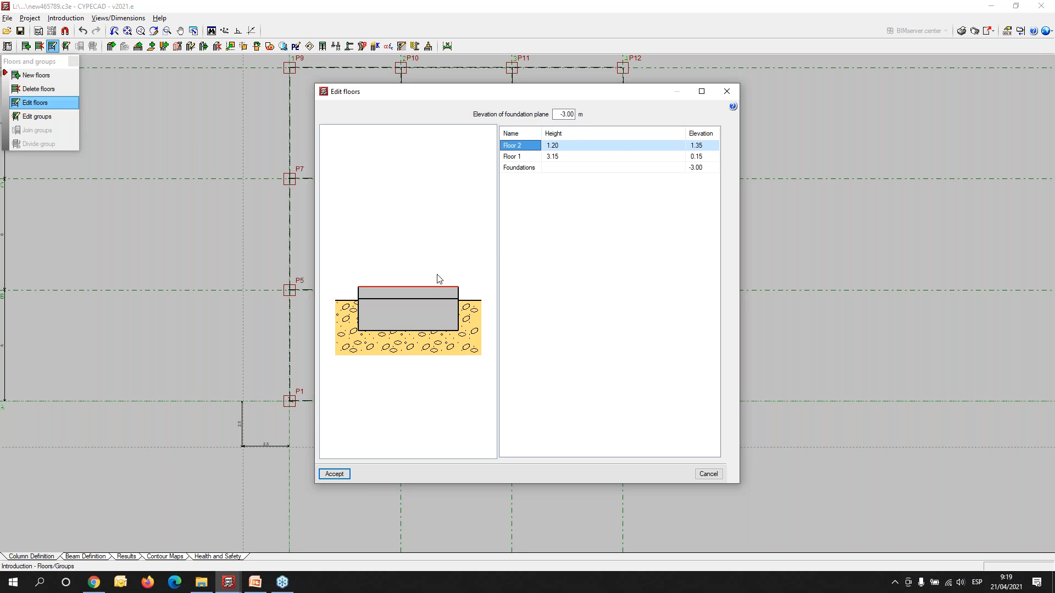
left_click(334, 475)
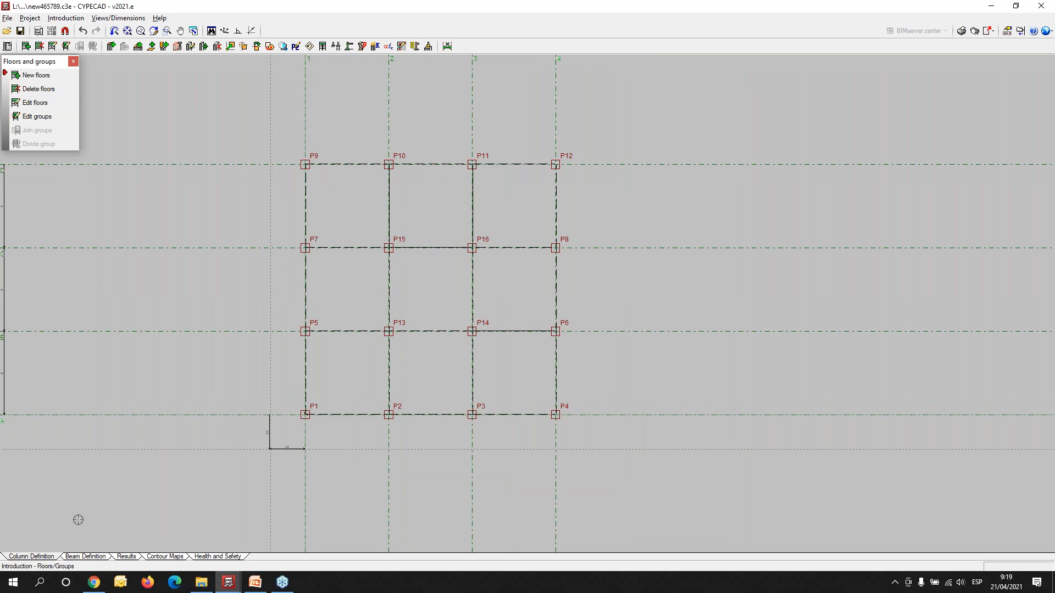
- Switch to beam definition and inspect the introduced columns from several angles in the 3D view of the building
left_click(82, 557)
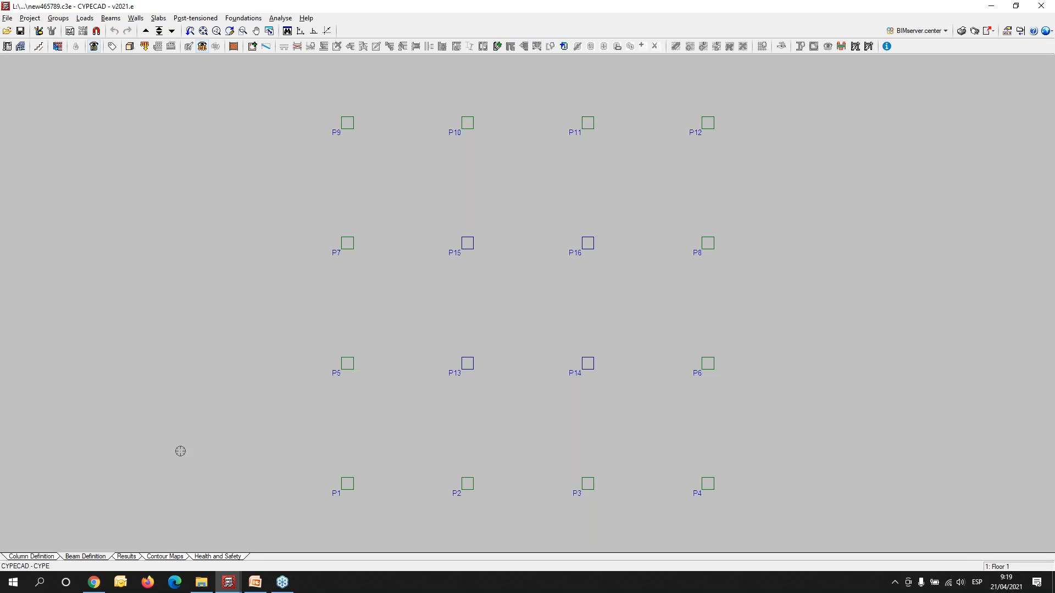
left_click(135, 48)
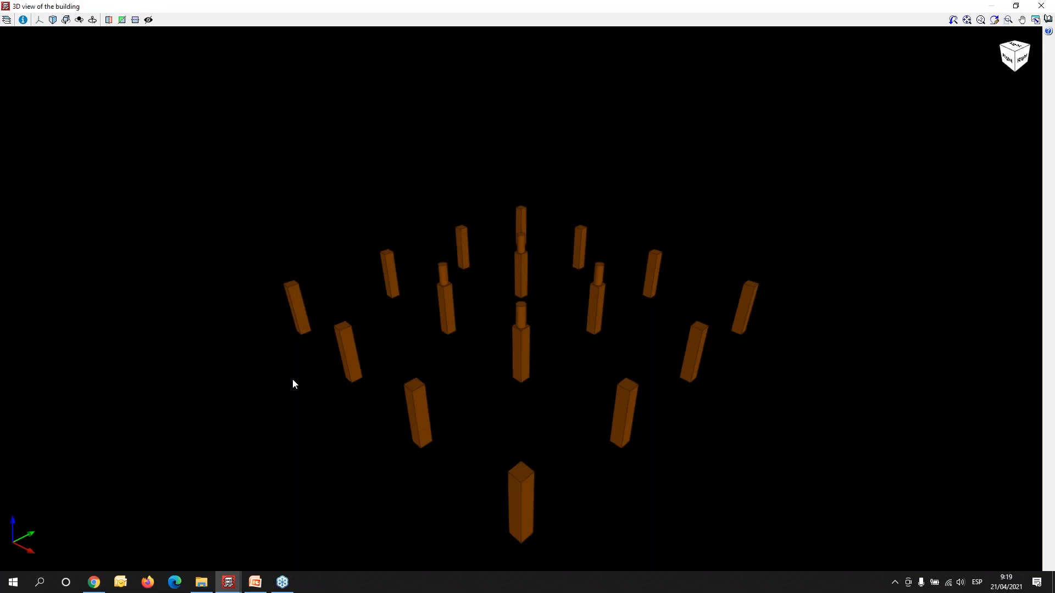
left_click_drag(370, 360, 681, 320)
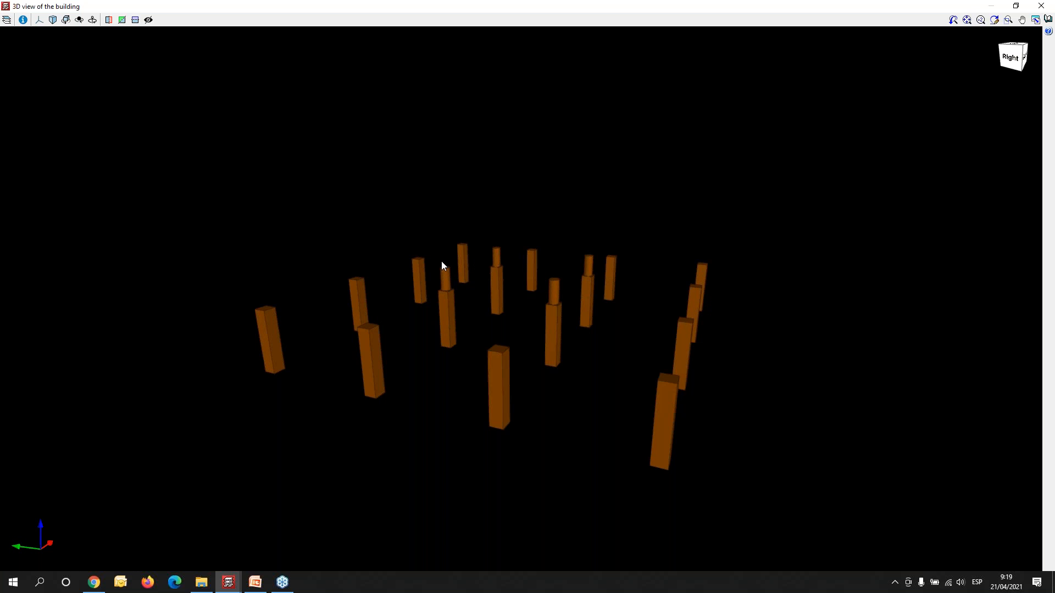
left_click_drag(442, 300, 446, 287)
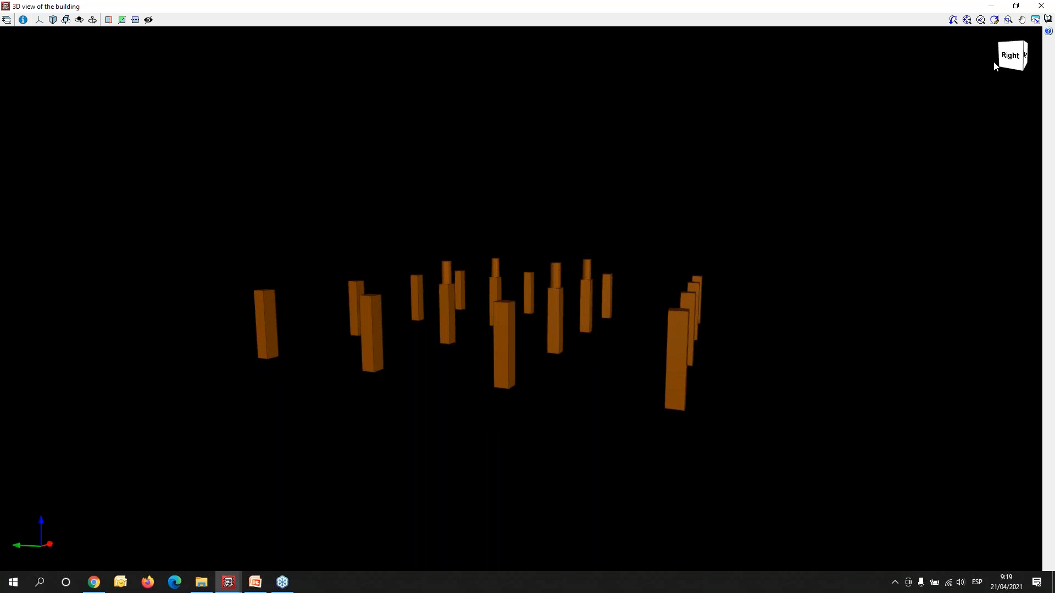
left_click(1041, 6)
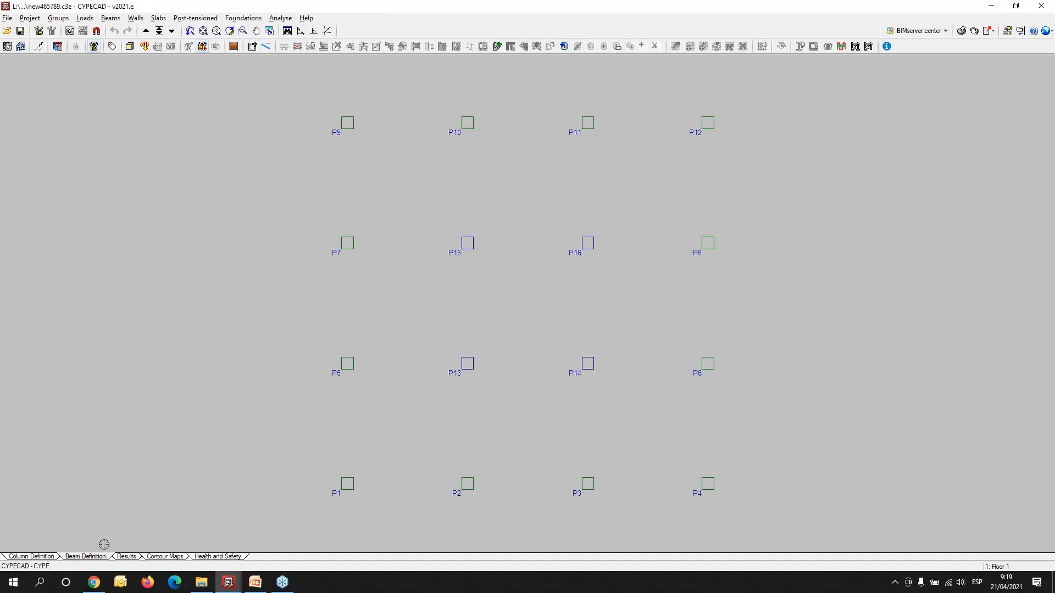
- Go to the Foundations group and show its plan of columns
left_click(159, 30)
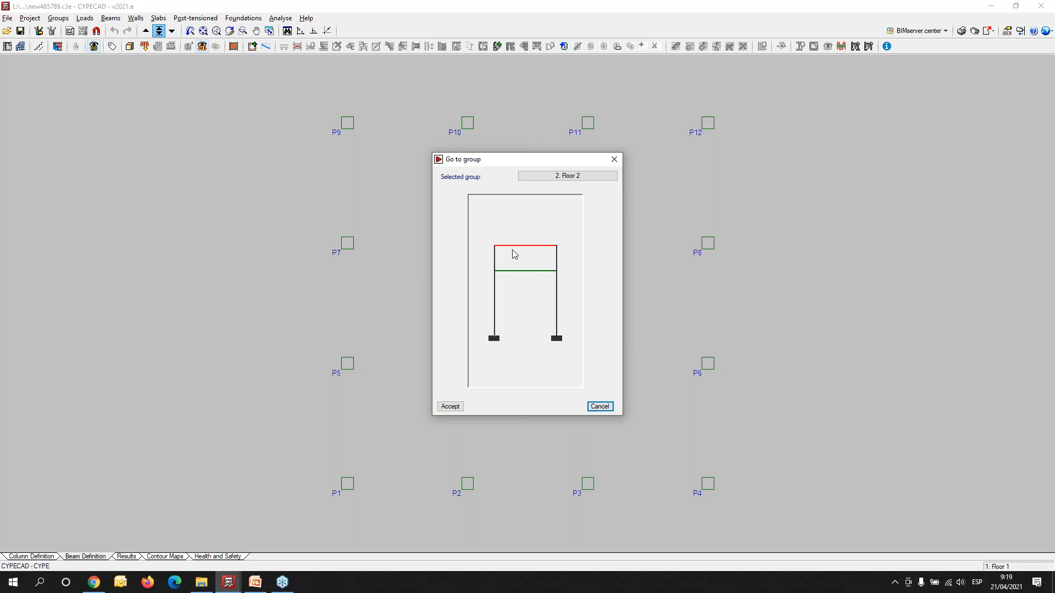
left_click(506, 335)
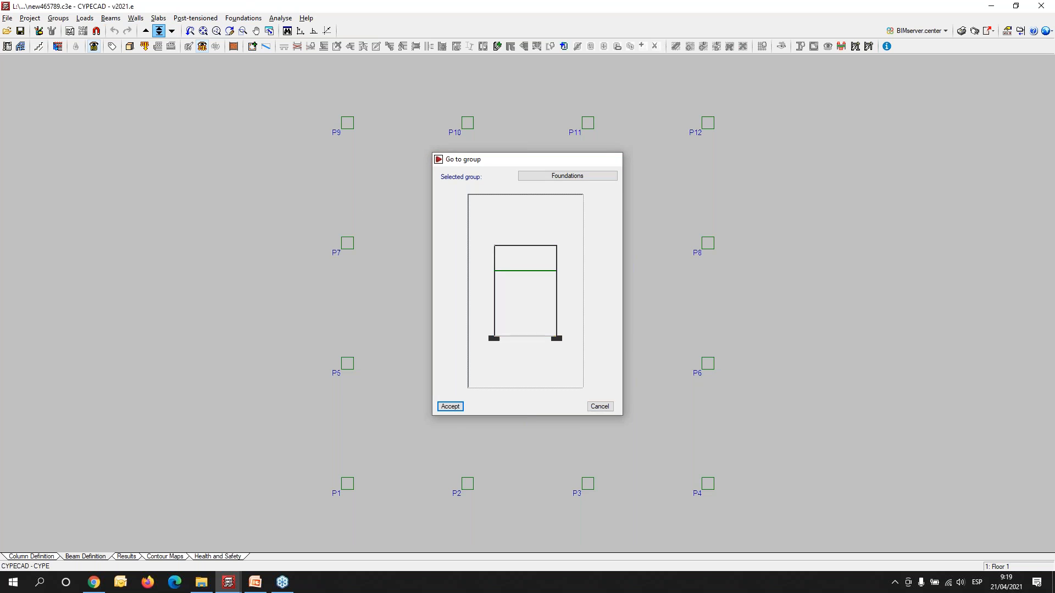
key("Return")
middle_click_drag(587, 434, 483, 411)
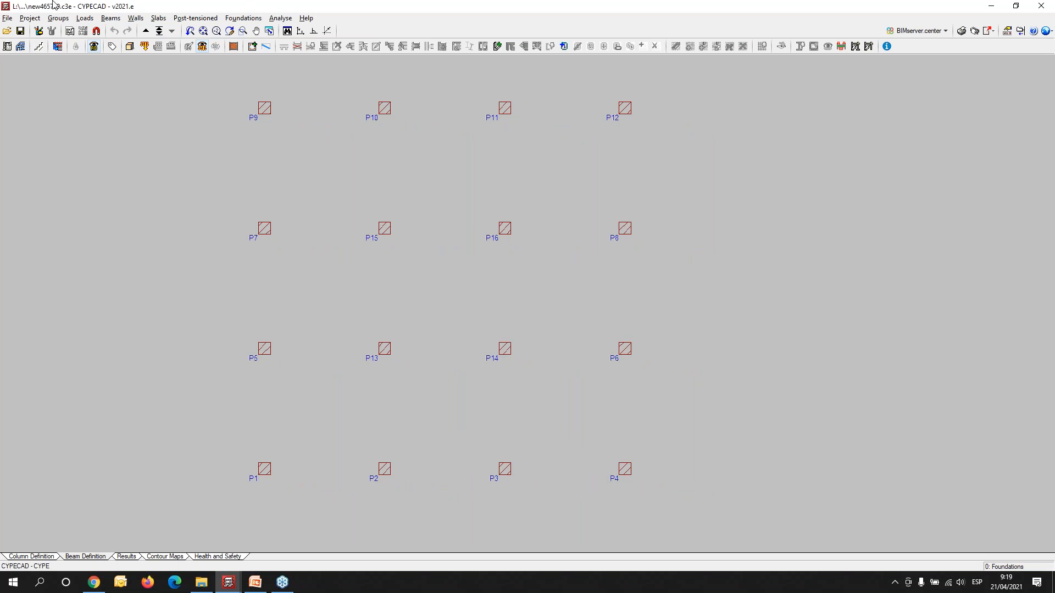
- Start defining a reinforced concrete wall up to Floor 1 with left and right thicknesses of 0.150 m
left_click(135, 20)
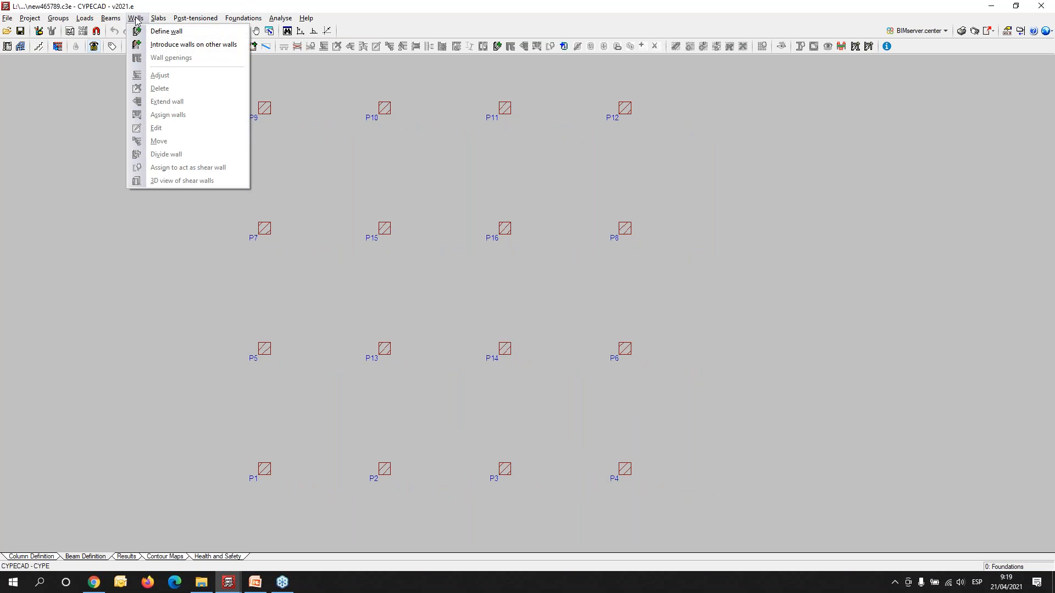
left_click(175, 32)
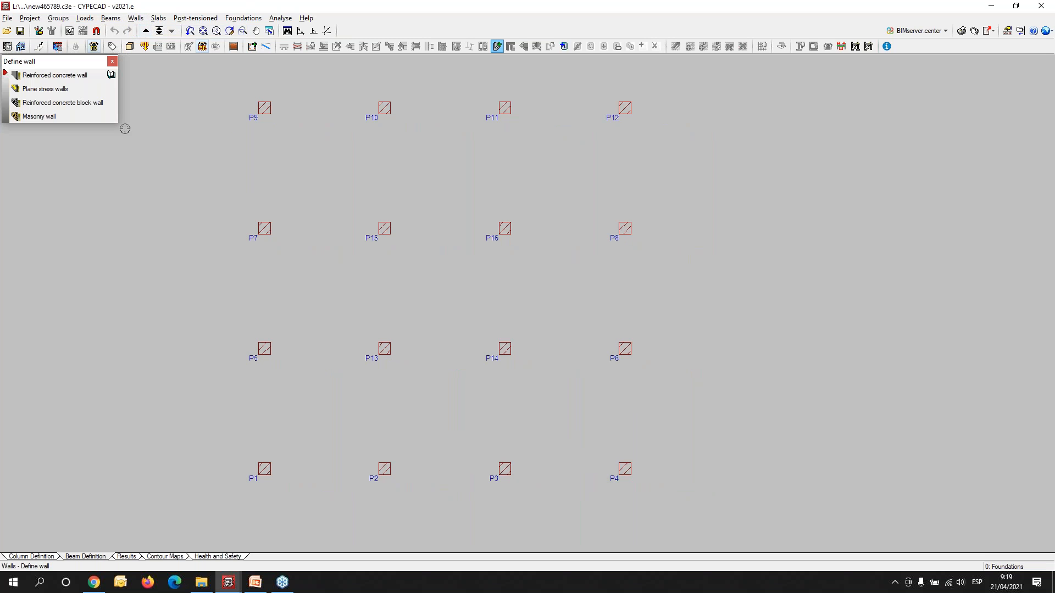
left_click(39, 77)
left_click(39, 80)
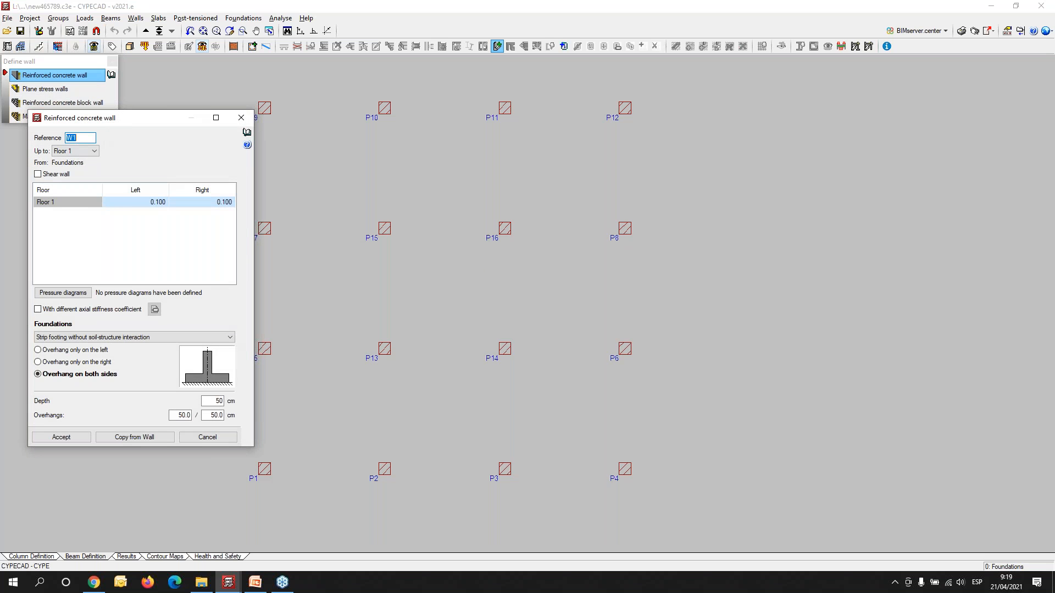
left_click(158, 203)
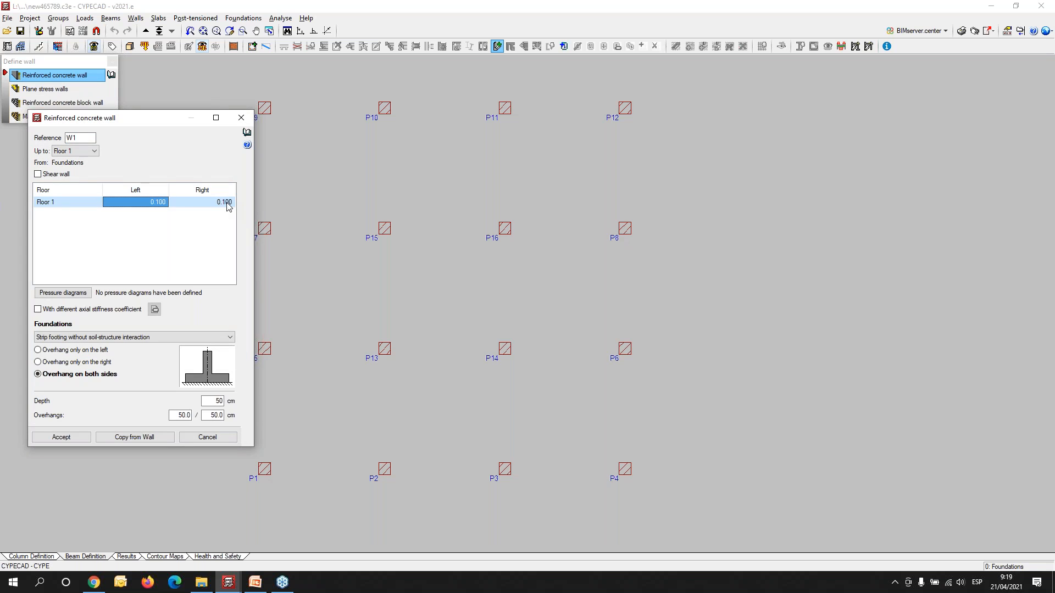
type(".15")
key("Tab")
type(".1")
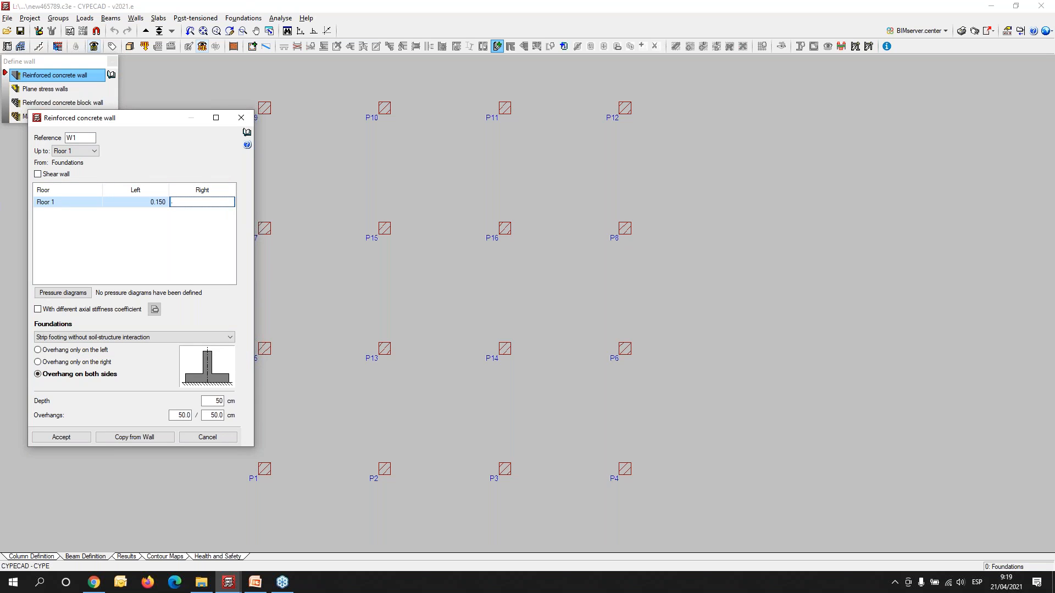
key("Tab")
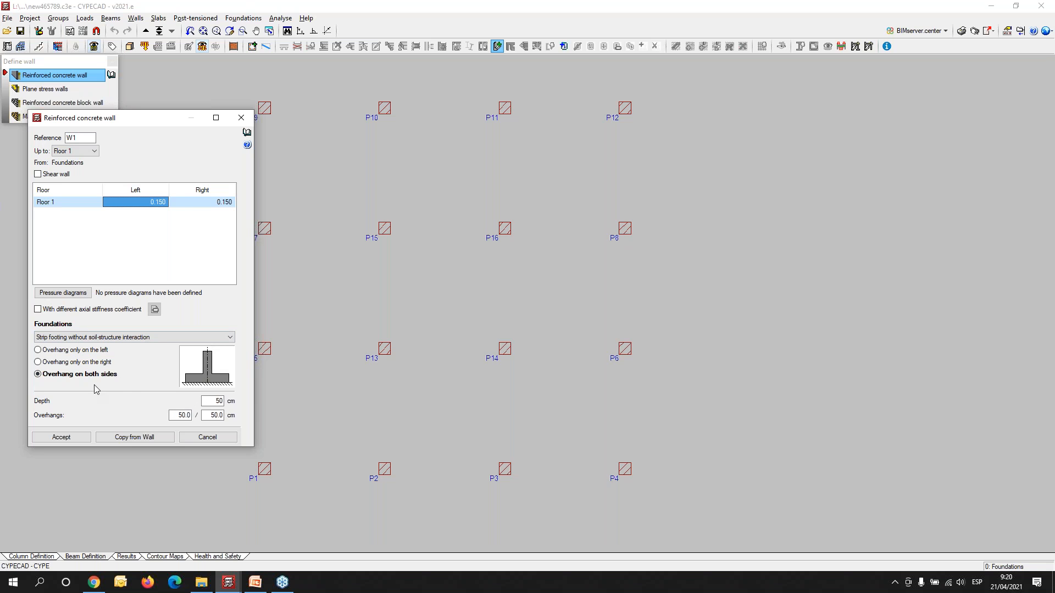
- Give the wall a foundation beam with 0.150 m left and right overhangs and a depth of 0.600 m
left_click(80, 337)
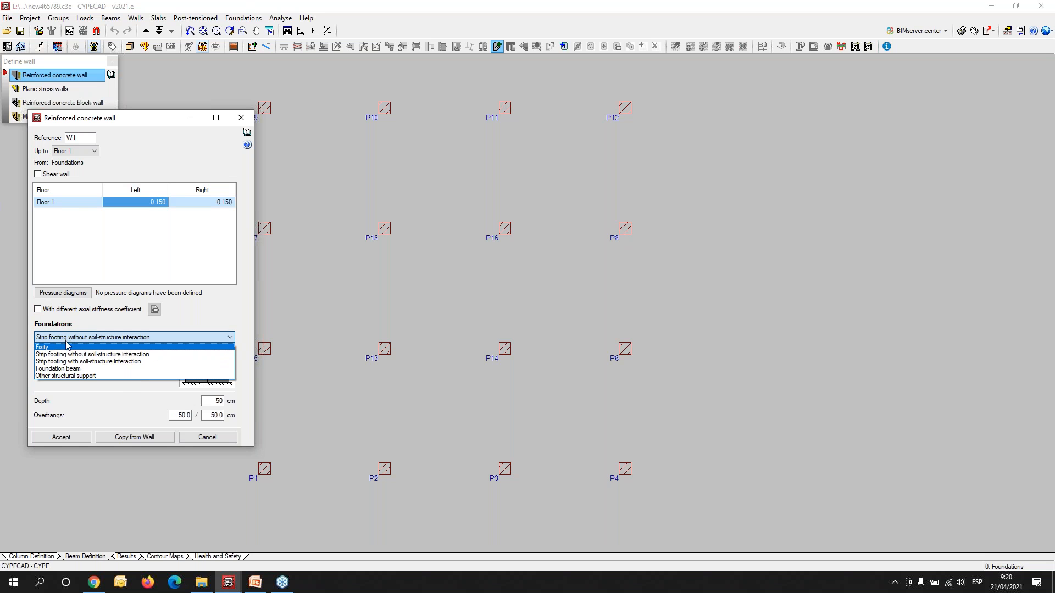
left_click(65, 369)
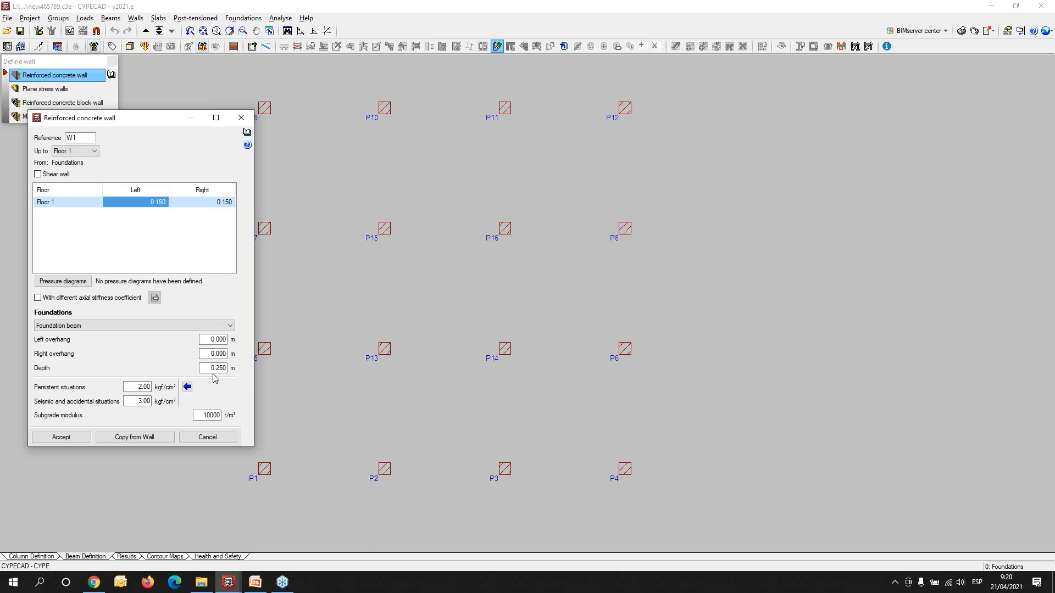
left_click_drag(208, 339, 253, 346)
type(".15")
key("Tab")
type(".1")
key("Tab")
type("6")
key("Tab")
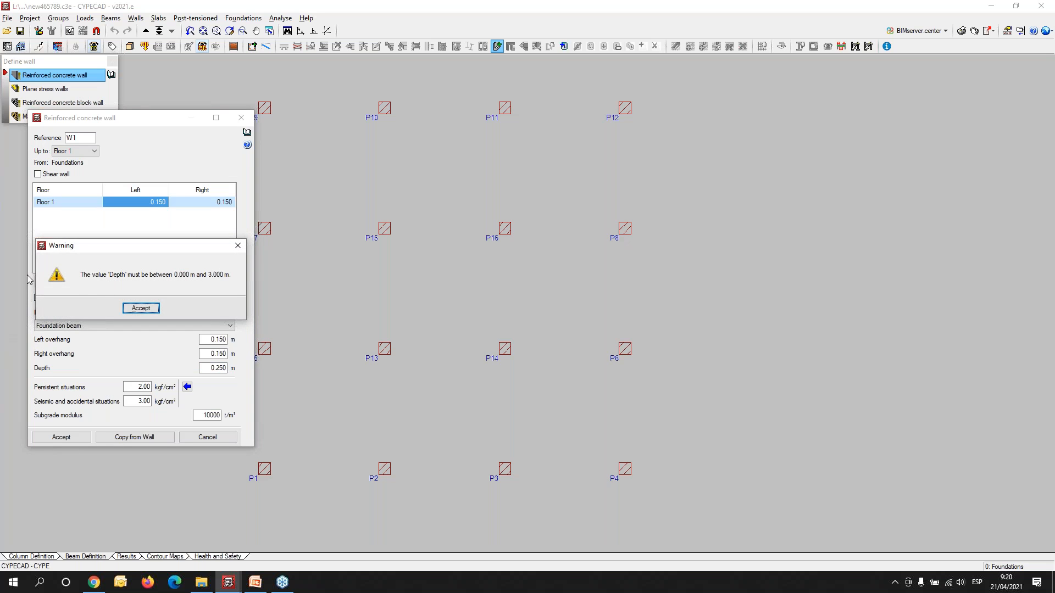
left_click(141, 309)
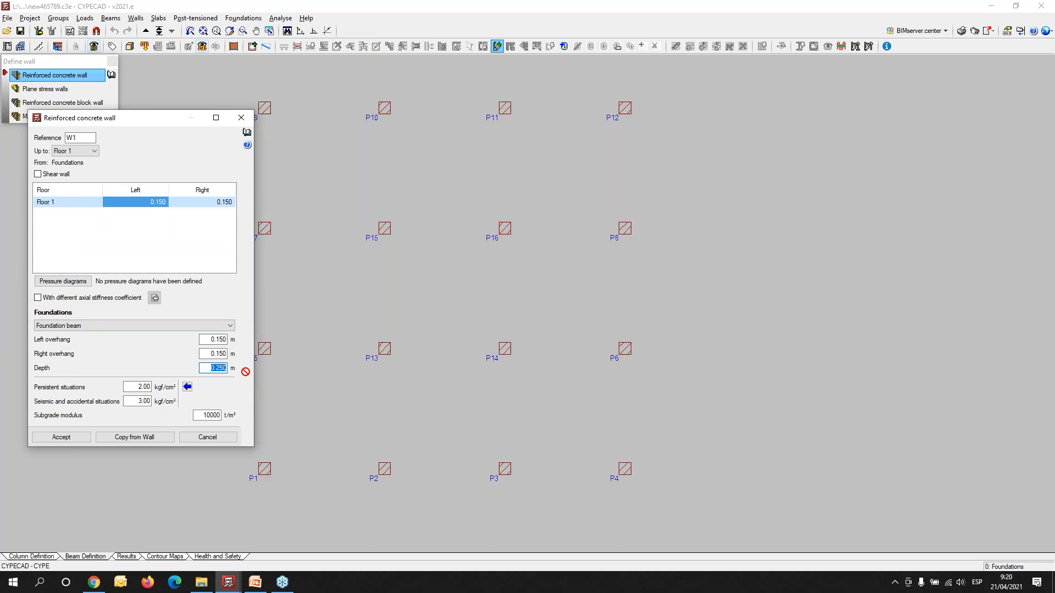
type("0")
key("Tab")
- Add a default soil pressure diagram to the wall's pressure diagrams list, then cancel the diagram and wall definitions
left_click_drag(136, 119, 826, 119)
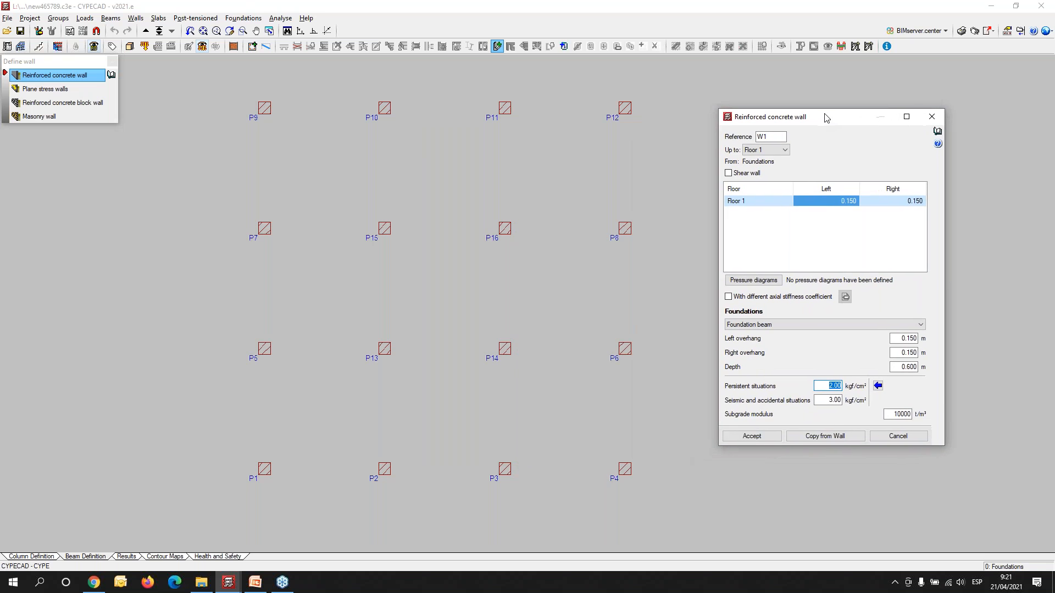
left_click(748, 280)
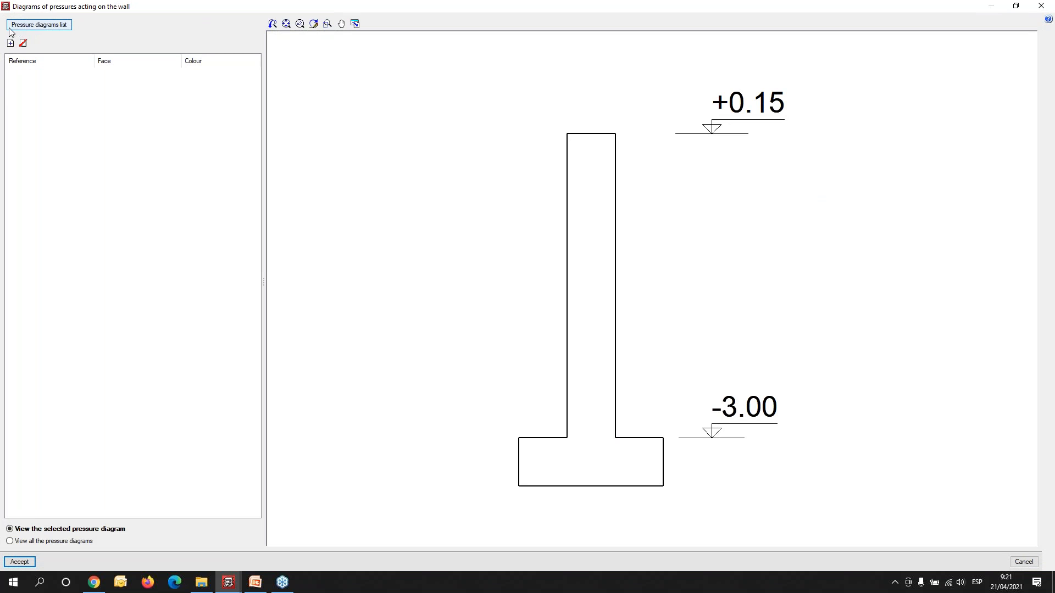
left_click(11, 42)
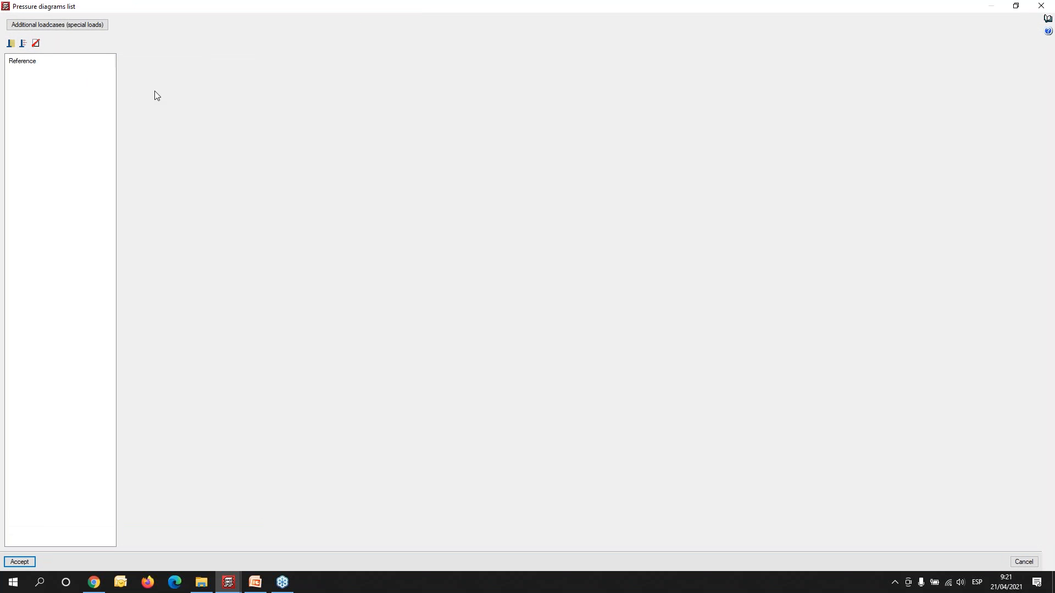
left_click(11, 44)
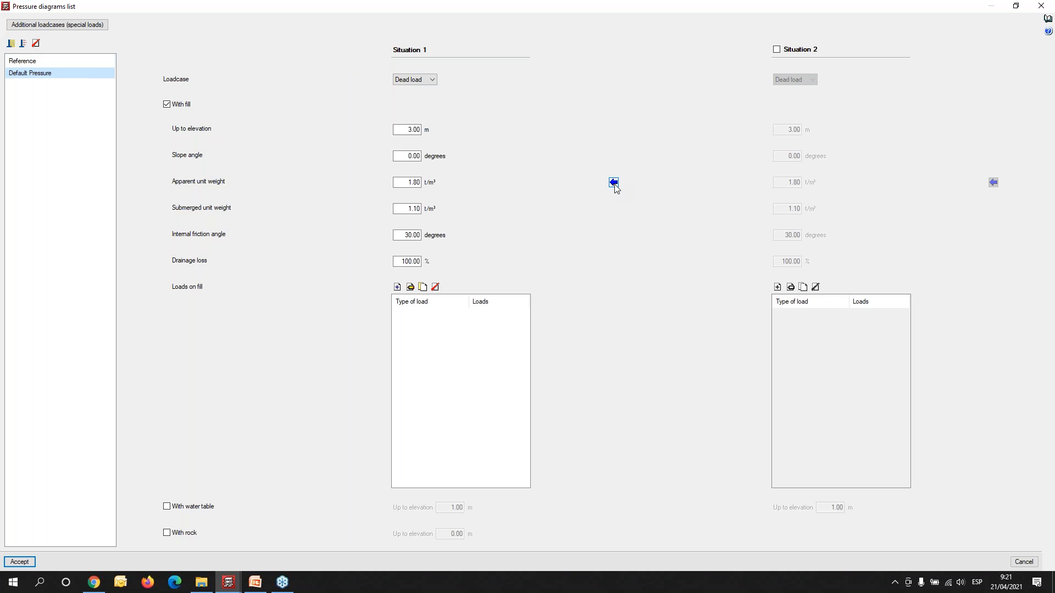
left_click(1041, 6)
left_click(1040, 7)
left_click(931, 117)
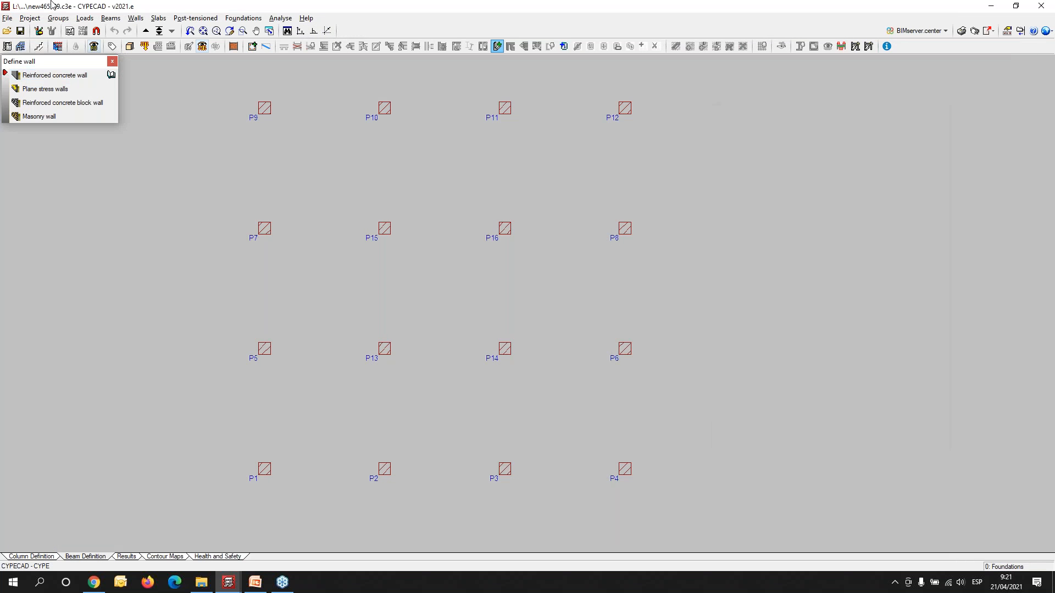
left_click(34, 20)
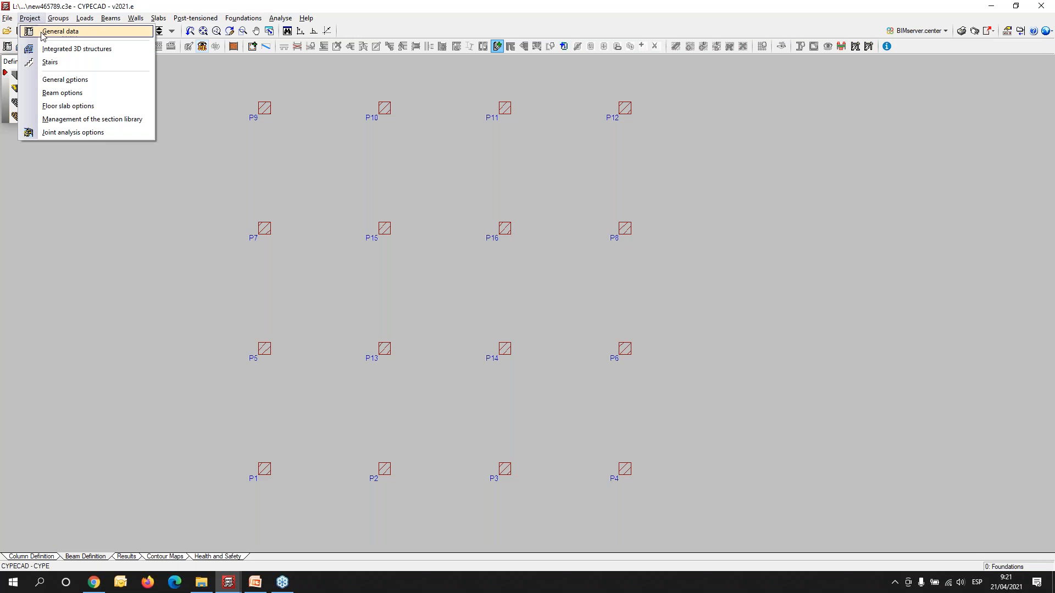
mouse_move(57, 20)
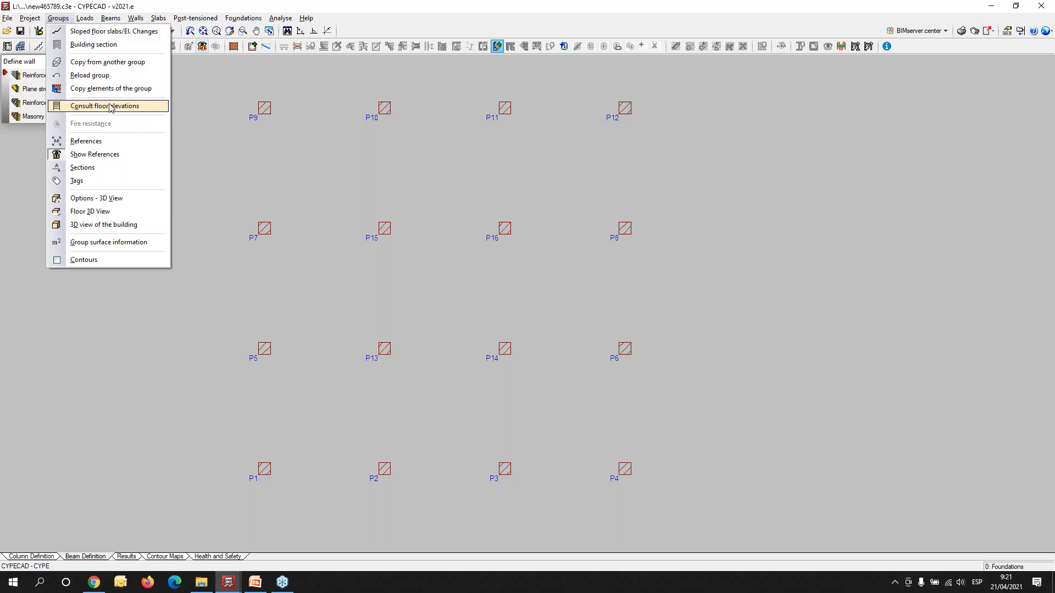
left_click(88, 21)
left_click(88, 21)
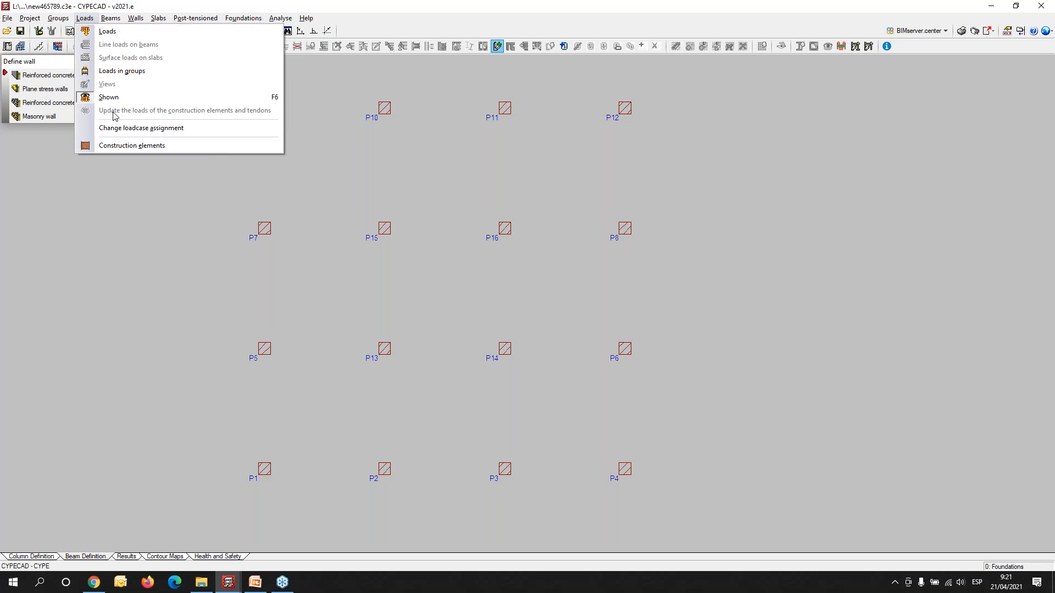
left_click(111, 128)
left_click(566, 308)
- Add an additional soil pressures loadcase with reference H 1 to the special loads
left_click(85, 18)
left_click(93, 27)
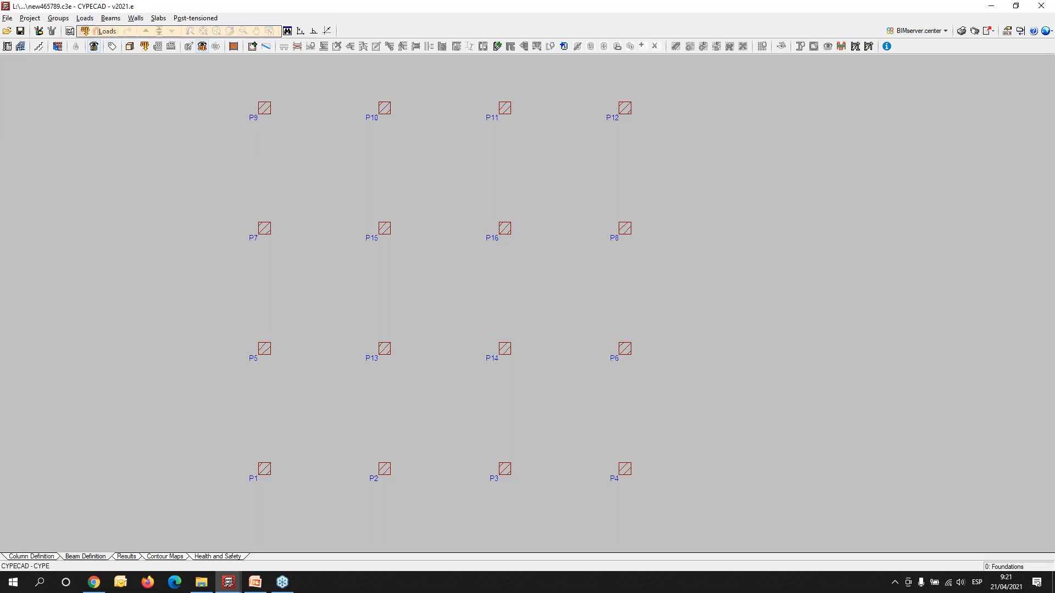
left_click(452, 312)
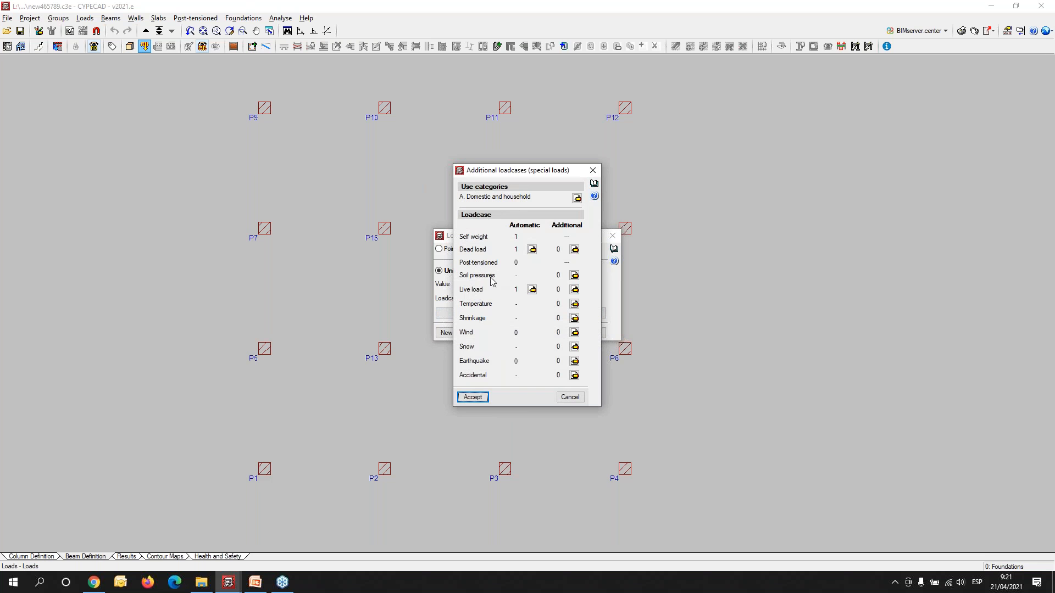
left_click(575, 276)
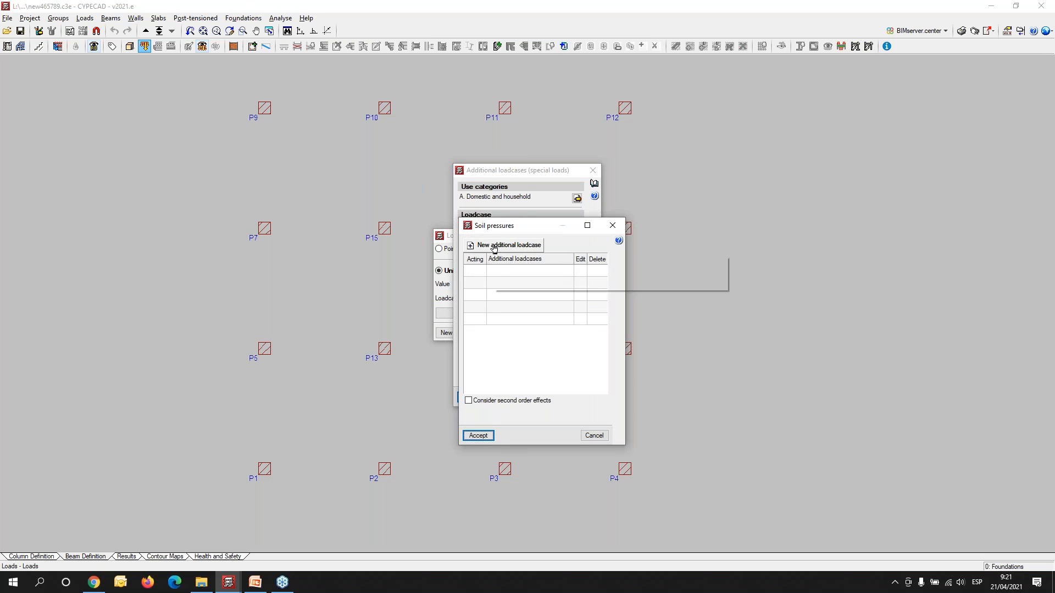
left_click(493, 245)
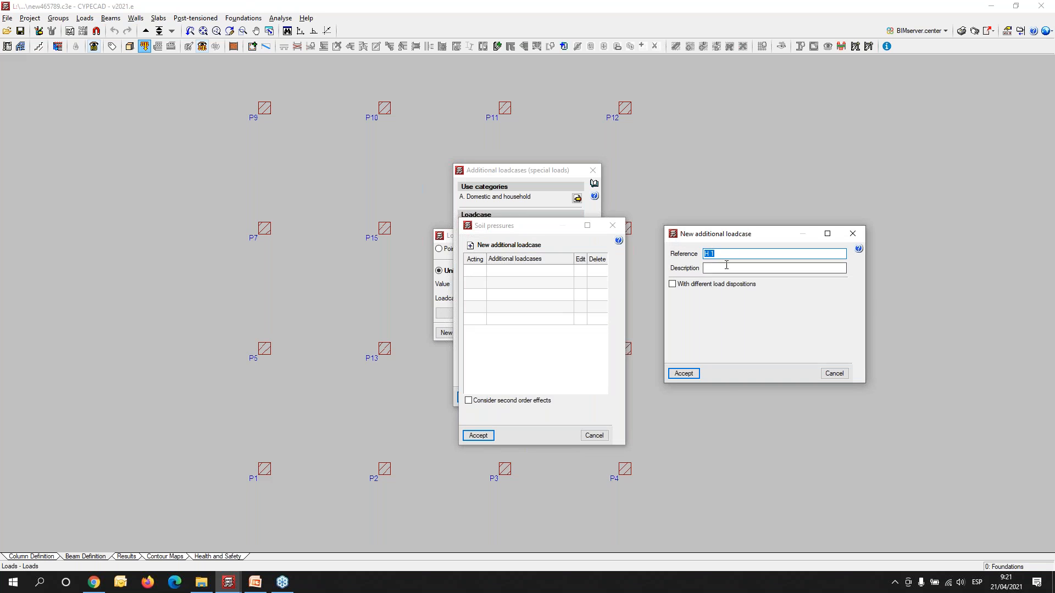
left_click(725, 253)
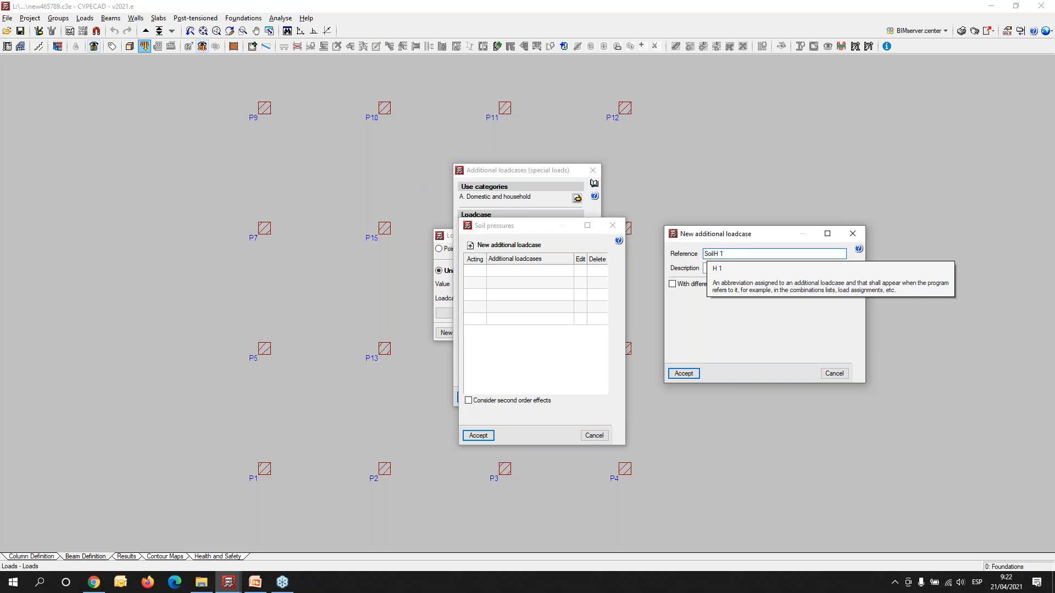
left_click(683, 374)
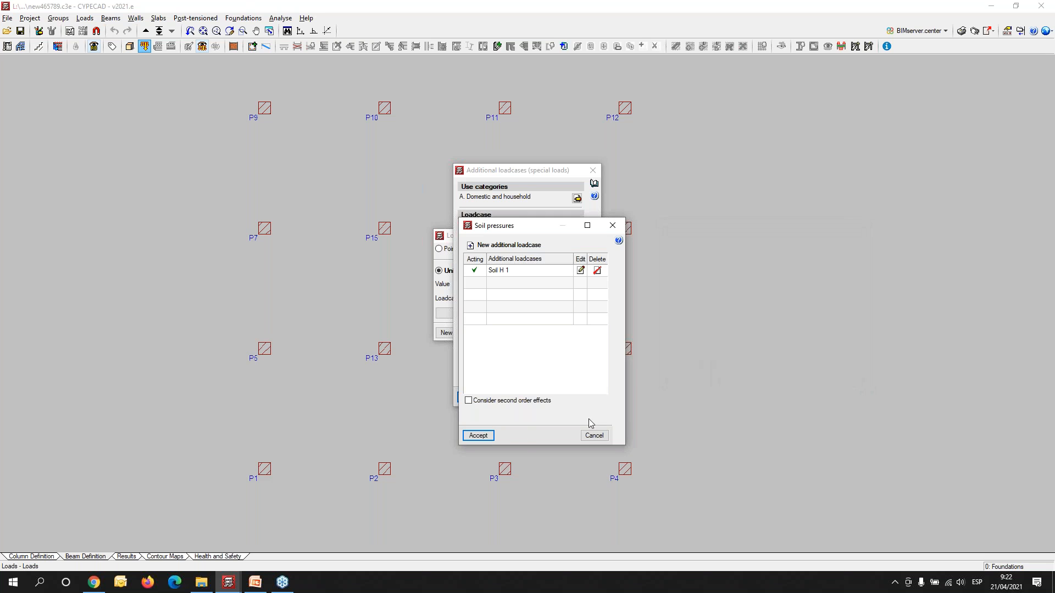
left_click(477, 436)
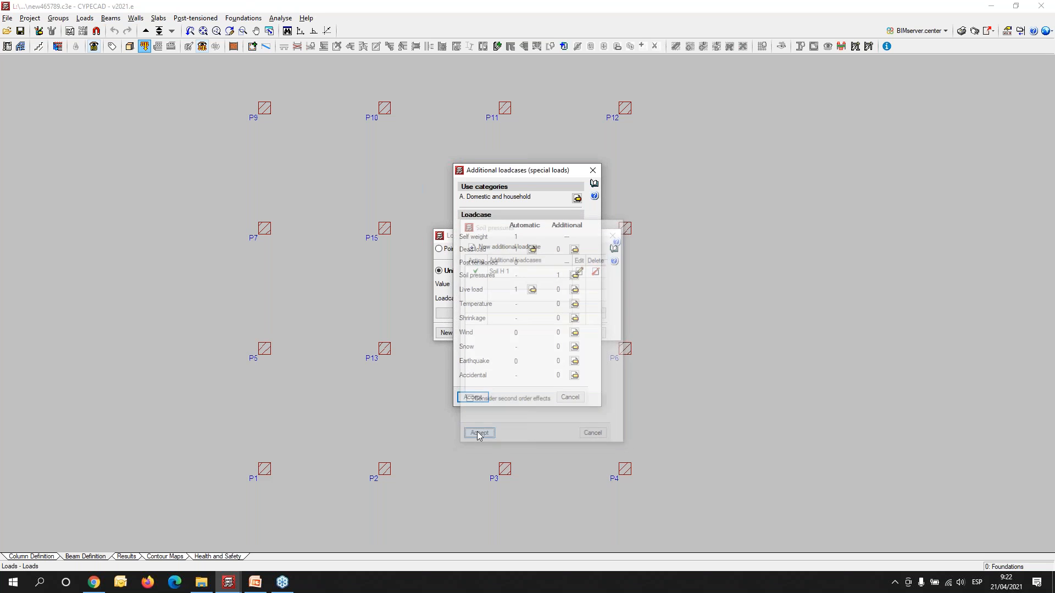
- Replace the domestic use category with G. 30 kN < vehicle weight <= 160 kN and accept the additional loadcases
left_click(576, 198)
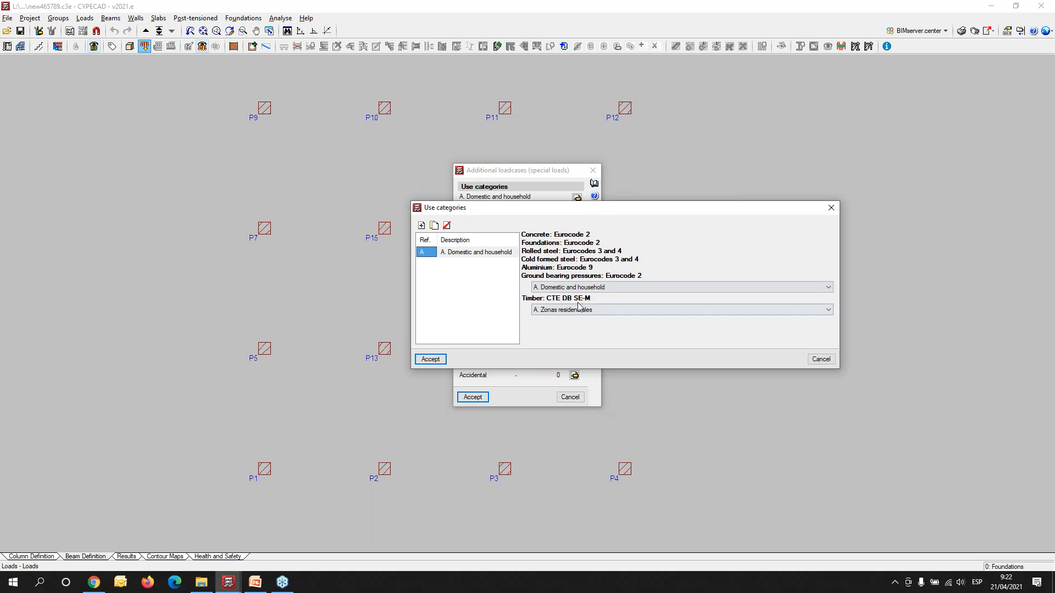
left_click(446, 225)
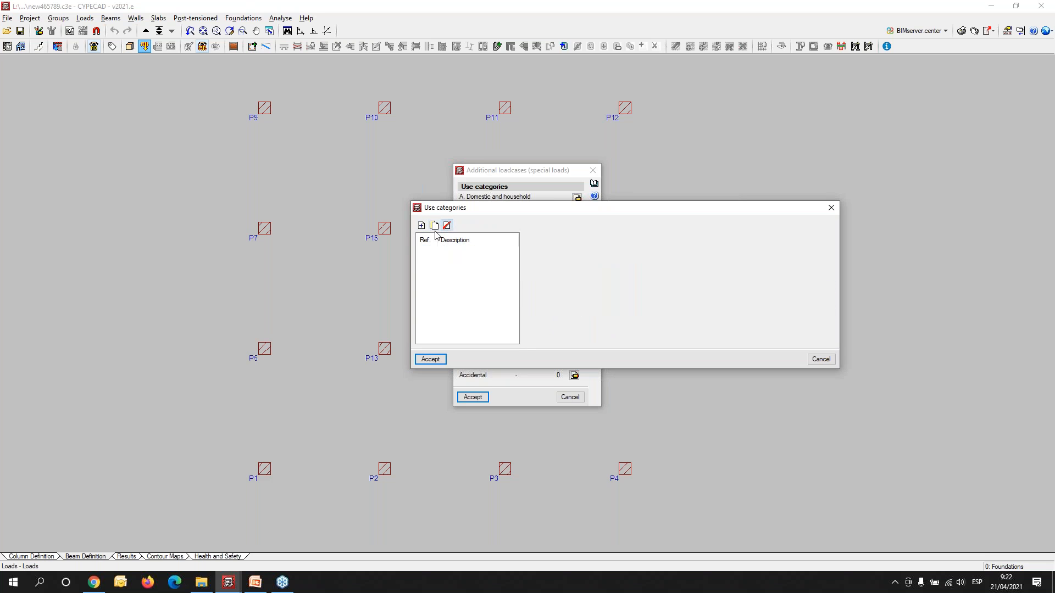
left_click(422, 226)
left_click(536, 296)
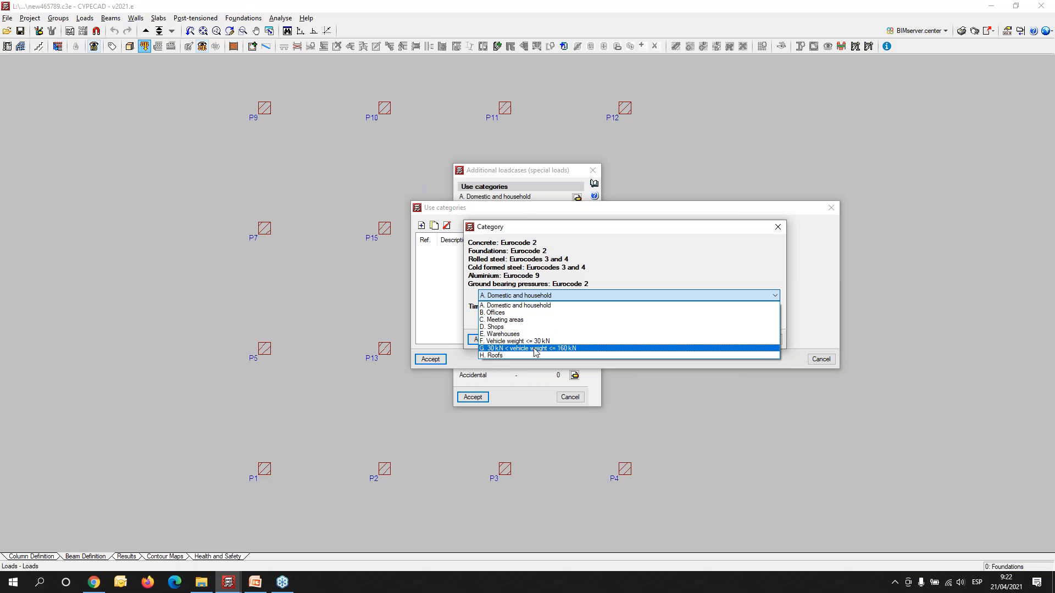
left_click(536, 350)
left_click(479, 342)
left_click(430, 360)
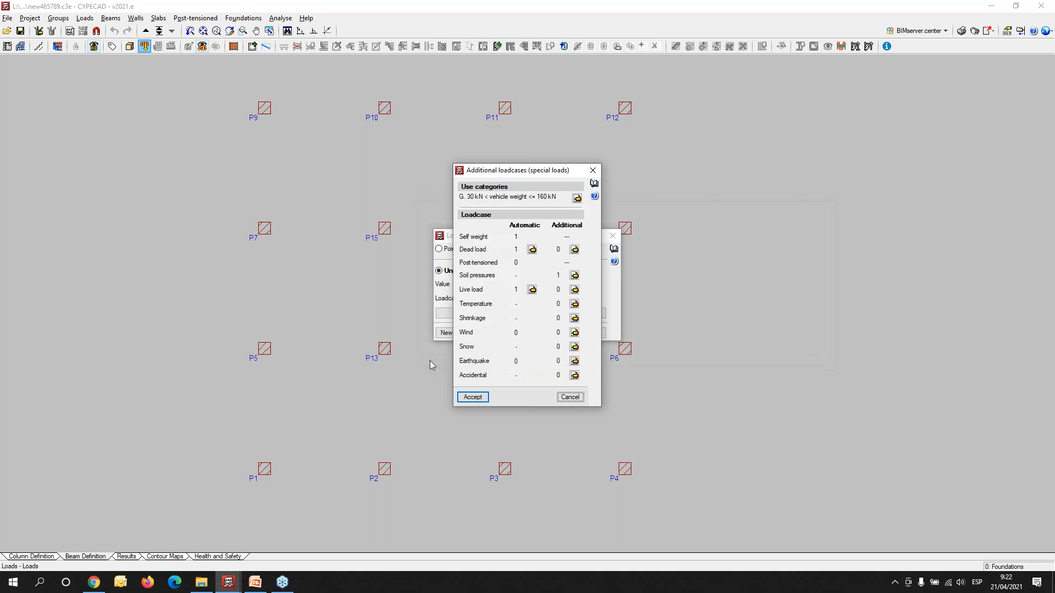
left_click(474, 398)
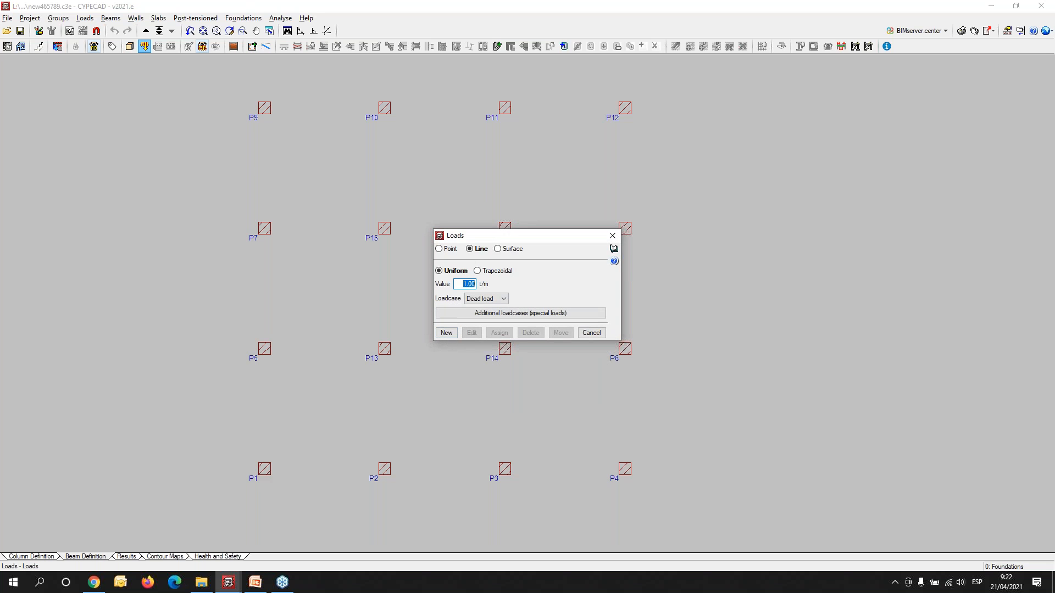
left_click(447, 333)
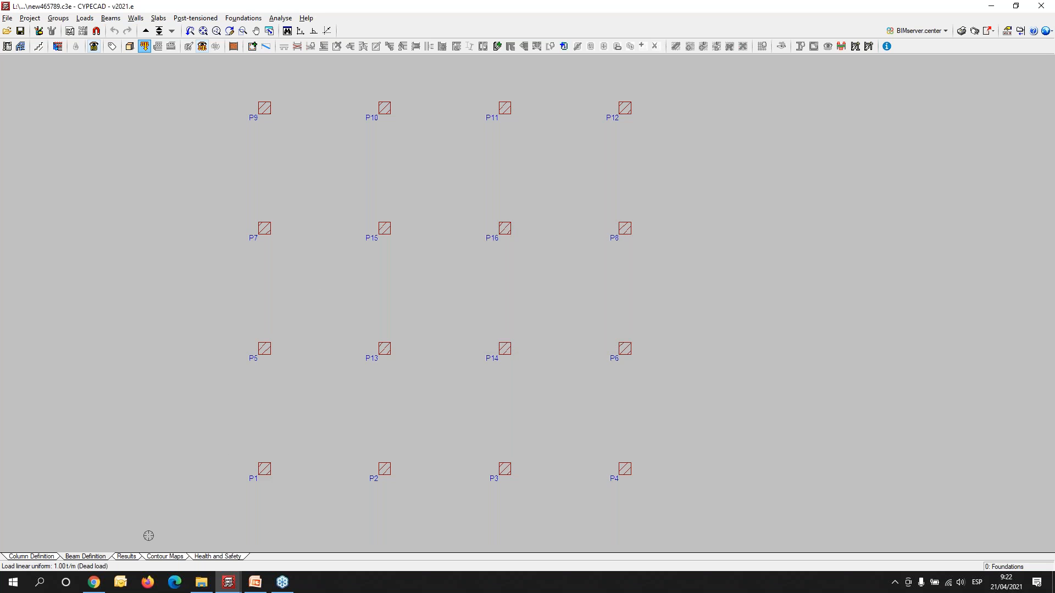
- Define a new reinforced concrete wall from the foundations up to Floor 1 with left and right thicknesses of 0.150 m
left_click(135, 18)
left_click(154, 30)
left_click(68, 75)
left_click_drag(796, 117, 153, 162)
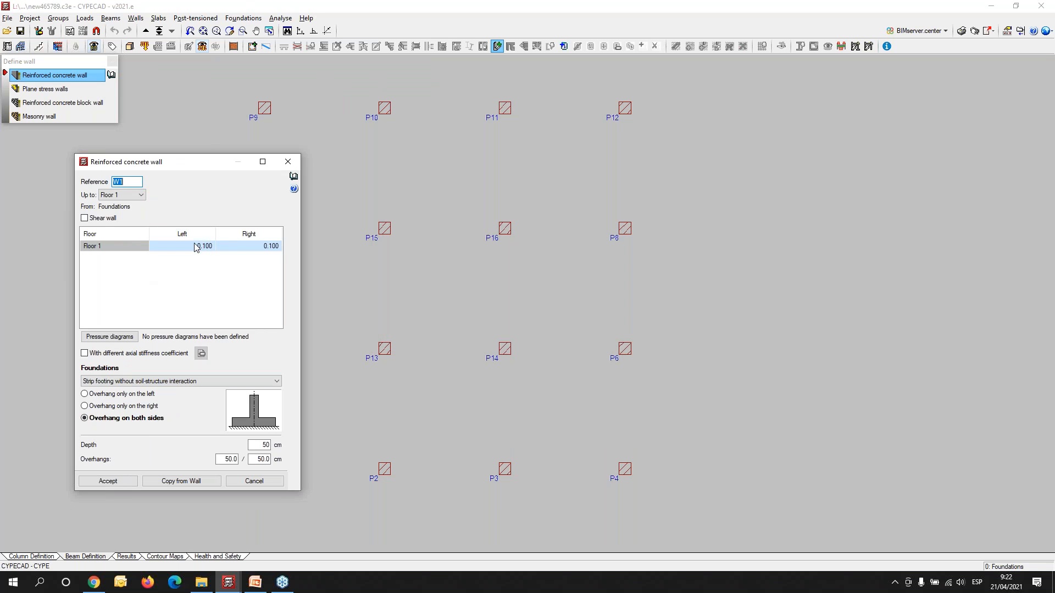
left_click(195, 245)
type(".15")
key("Tab")
type(".")
key("Tab")
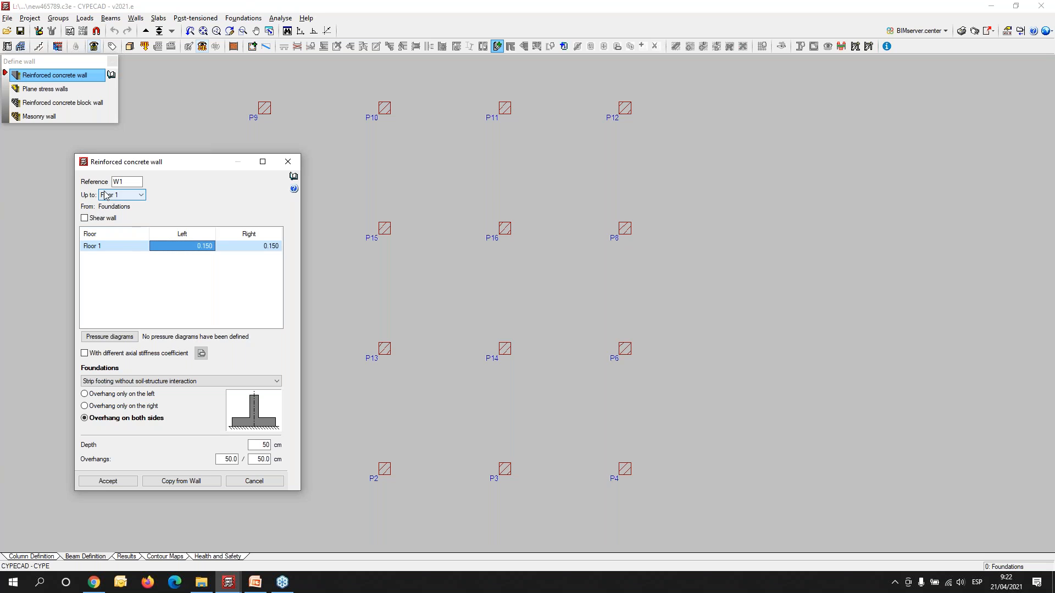
- Set the wall's foundation to a foundation beam with 0.150 m left and right overhangs and 0.600 m depth
left_click(125, 381)
left_click(172, 418)
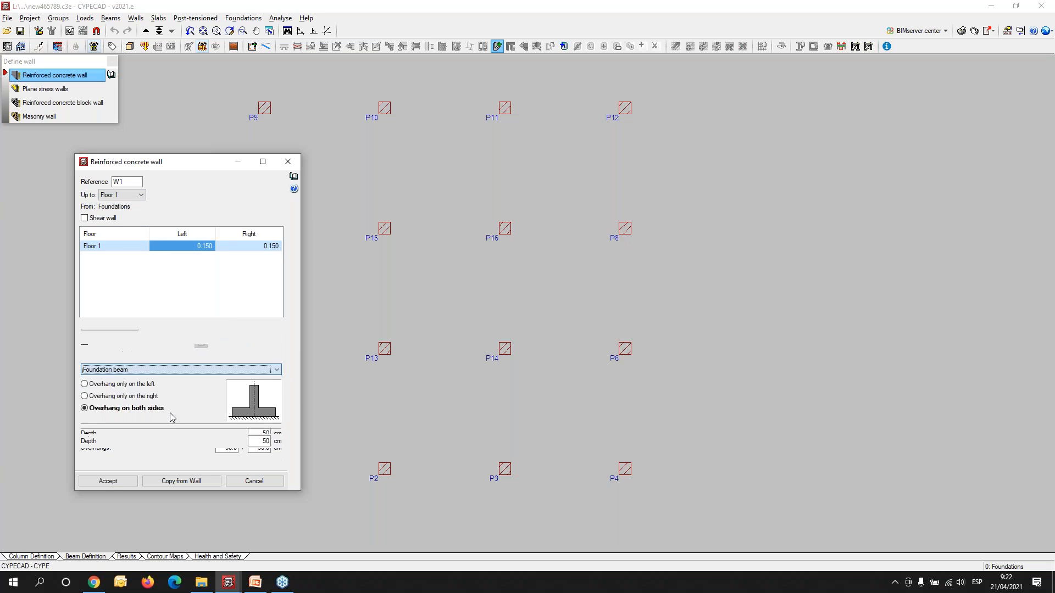
type("0.15")
key("Tab")
type(".")
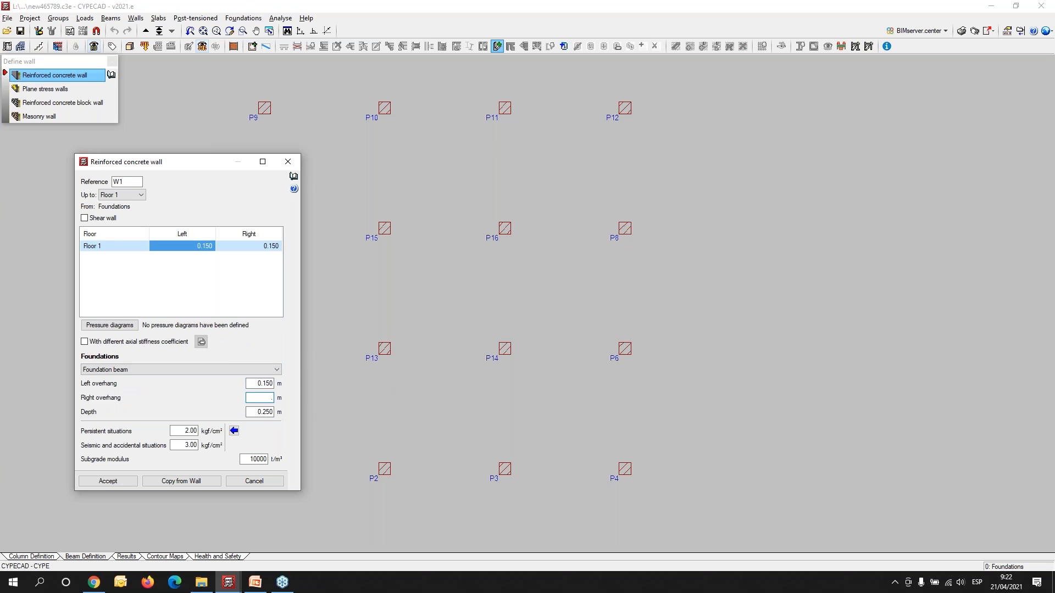
type("15")
key("Tab")
key("Tab")
- Add a default pressure diagram to the wall's pressure diagrams list and assign it to the Soil H 1 loadcase
left_click(119, 326)
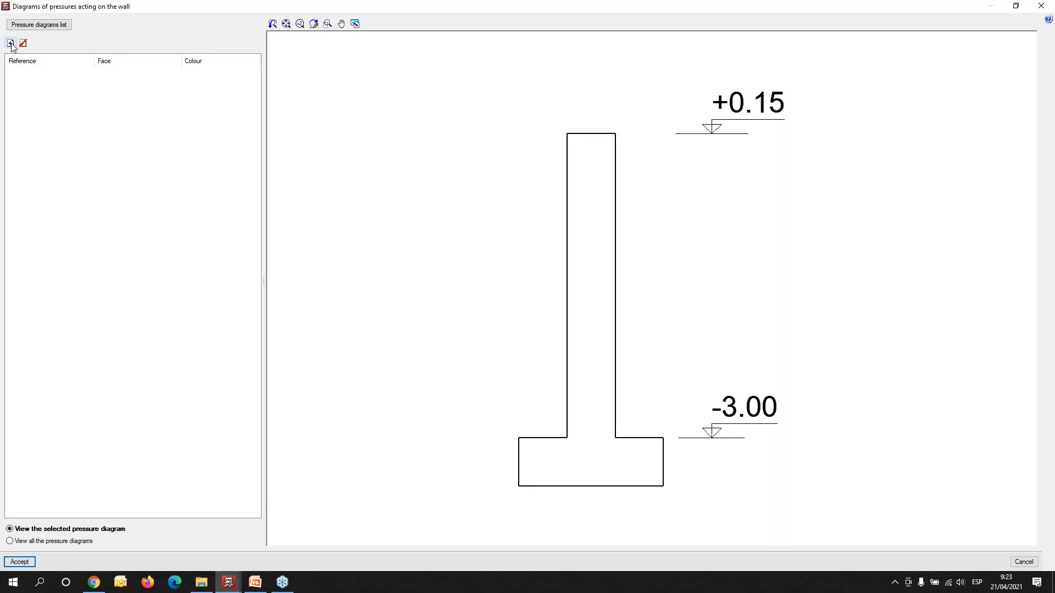
left_click(38, 25)
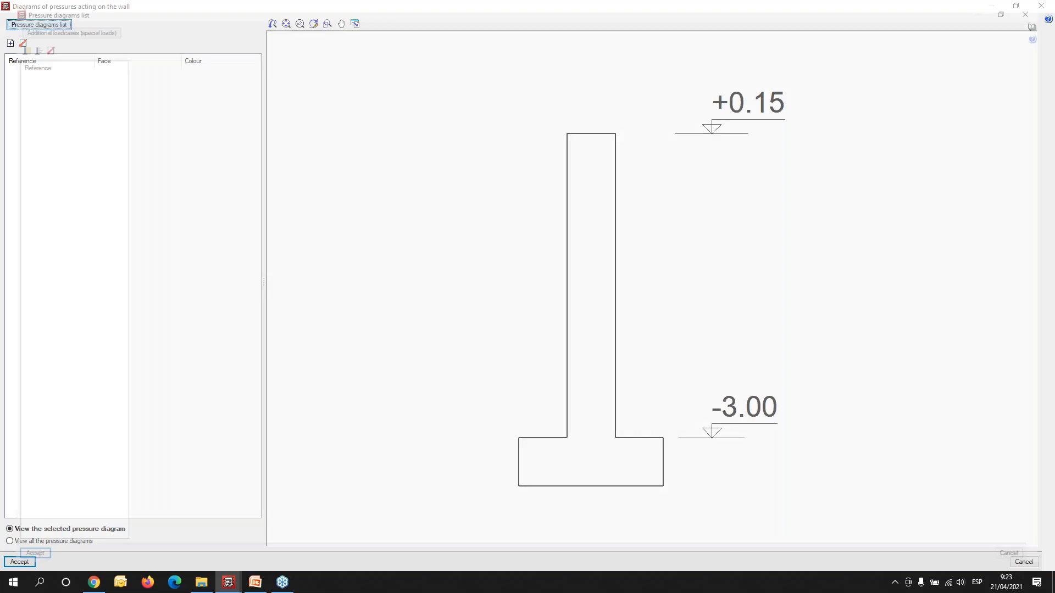
left_click(11, 44)
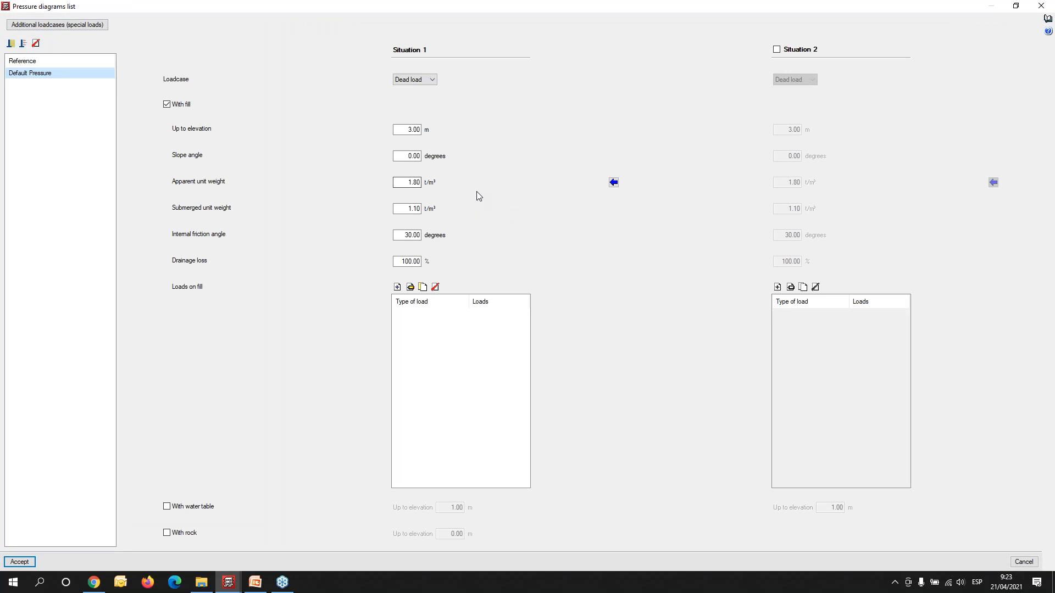
left_click(411, 80)
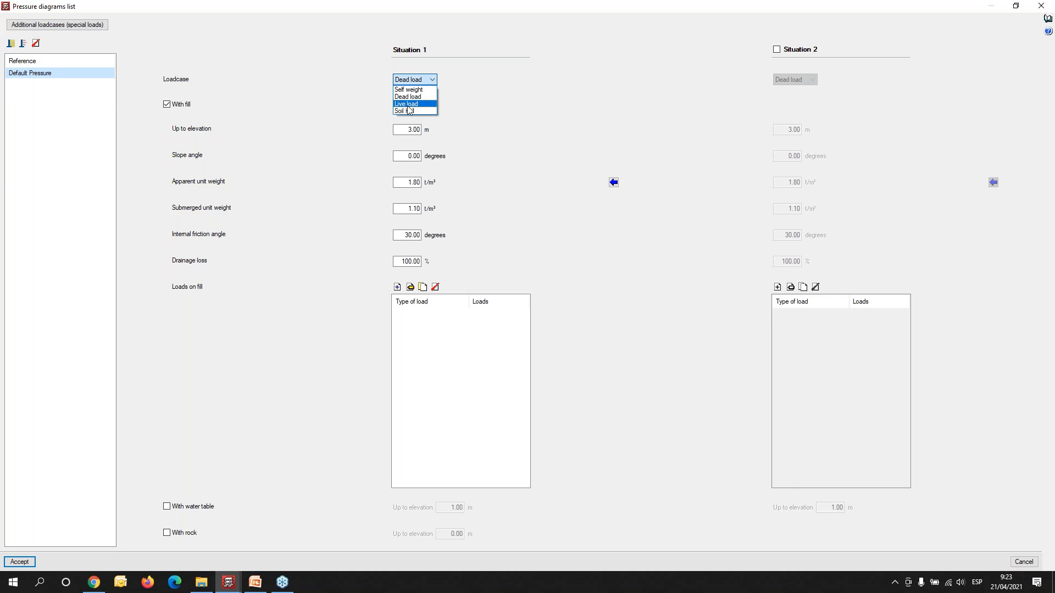
left_click(415, 111)
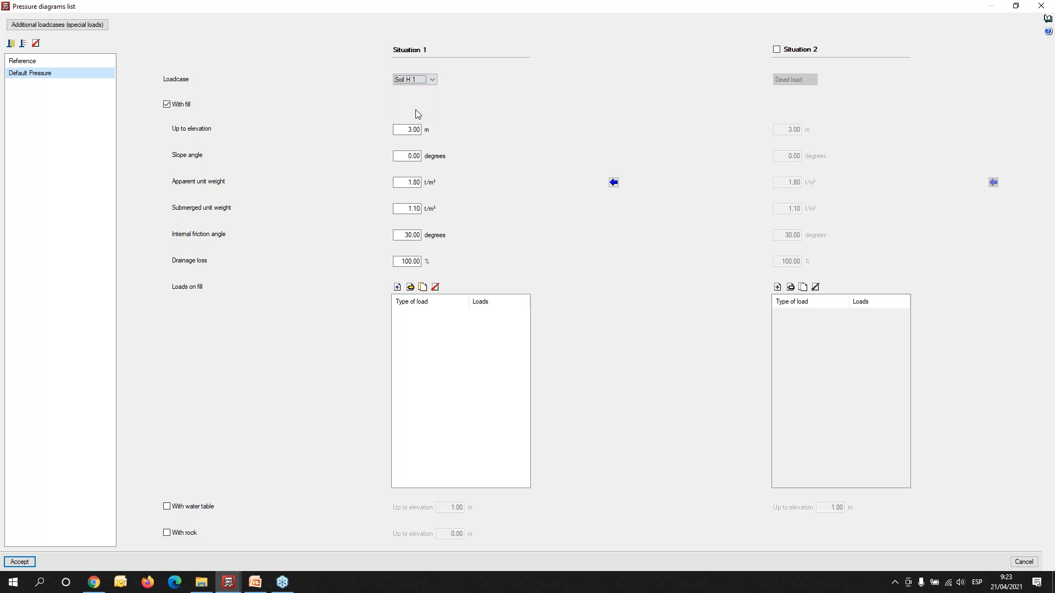
- Import the typical Loose sand soil values into Situation 1 of the pressure diagram
left_click(613, 182)
left_click_drag(216, 235, 733, 245)
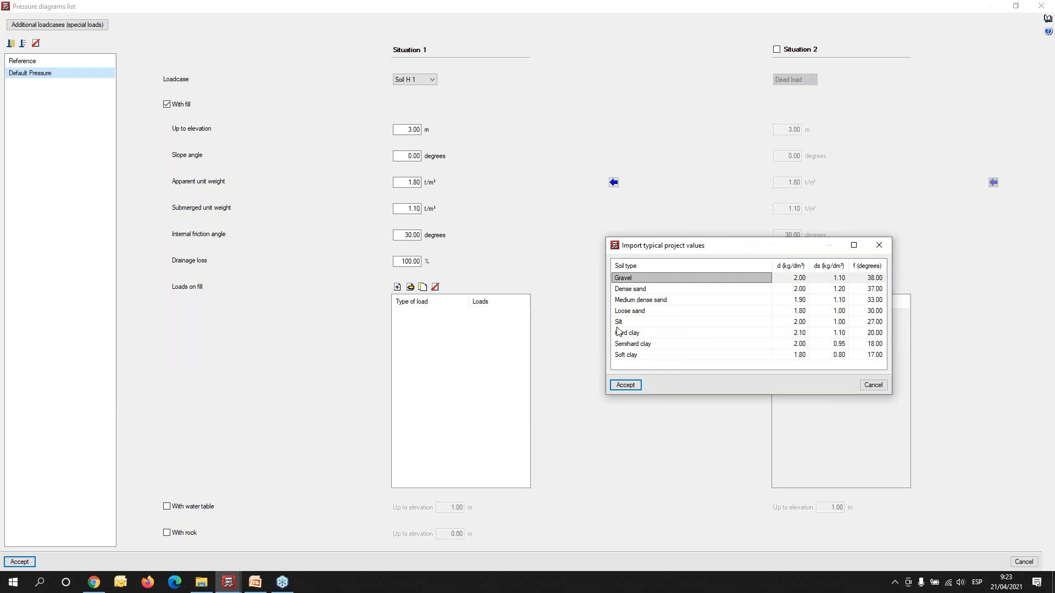
left_click(646, 312)
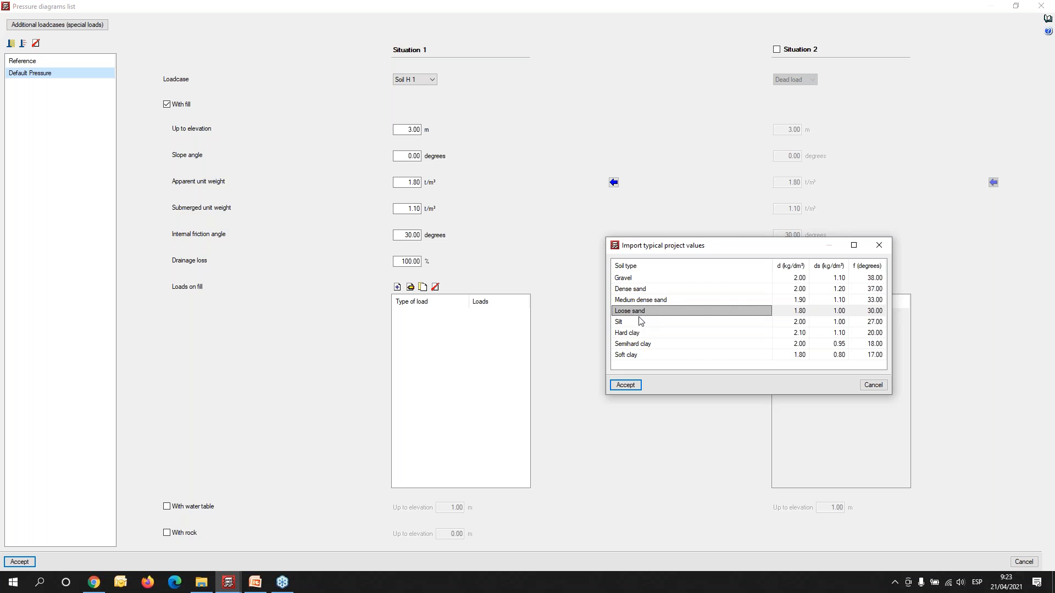
left_click(619, 383)
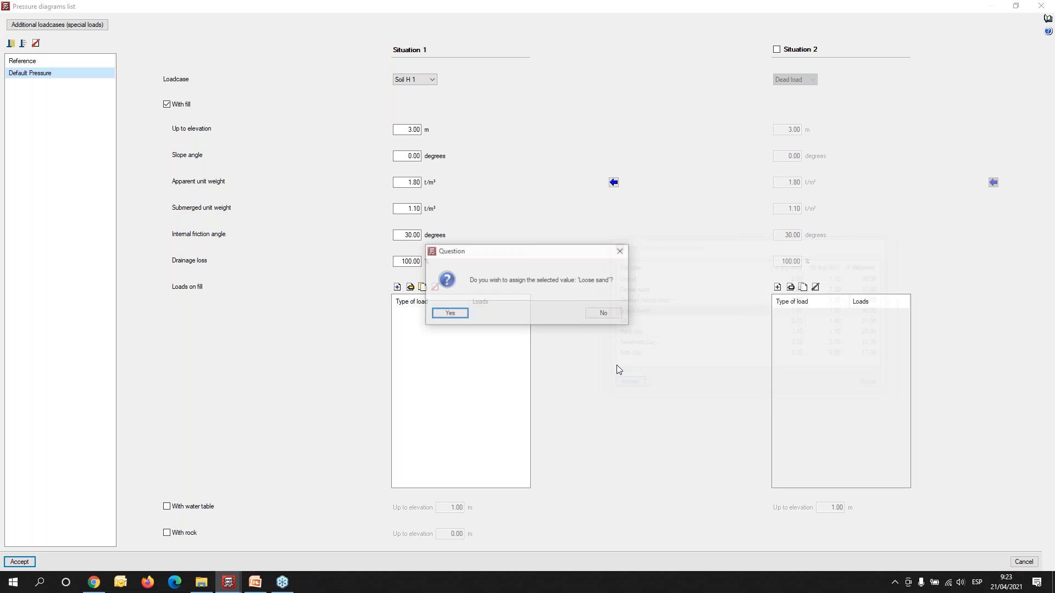
left_click(452, 313)
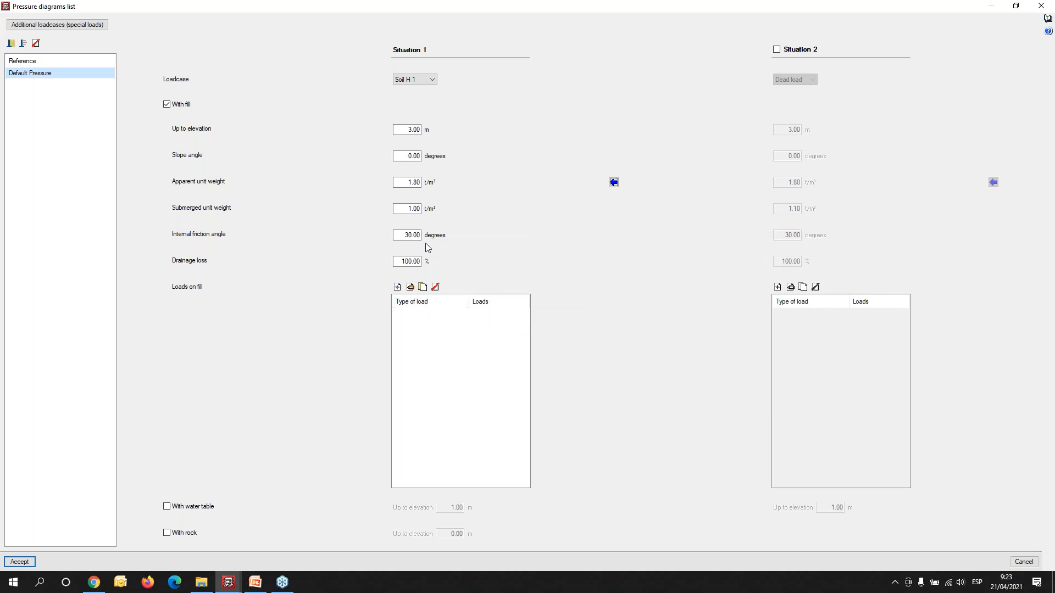
- Set the fill elevation to 0.00 m, include a water table up to -1.50 m, and accept the pressure diagram
left_click_drag(405, 129, 442, 129)
type("0")
key("Tab")
left_click(168, 507)
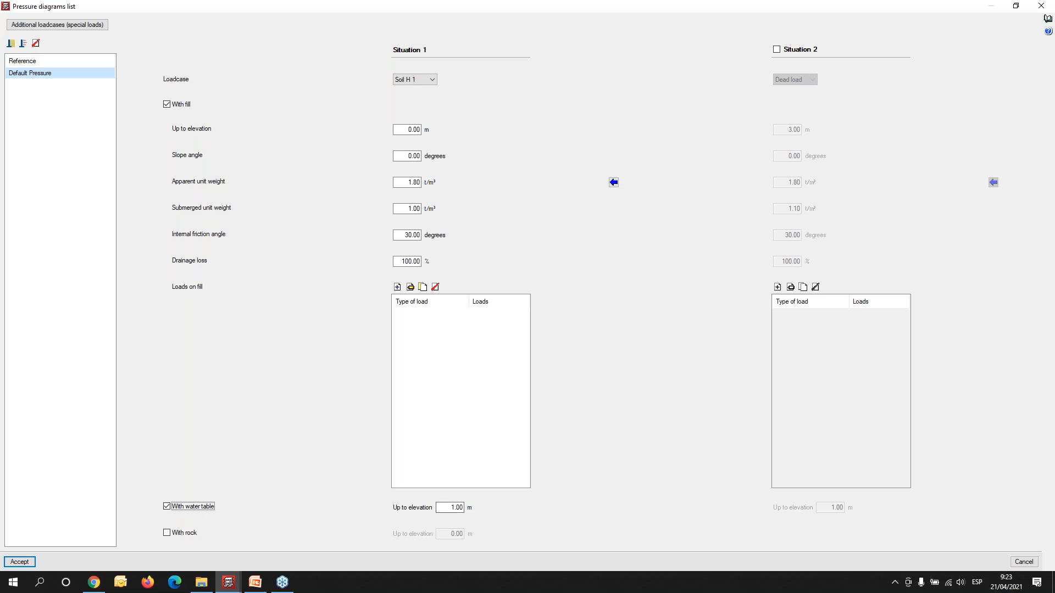
left_click(450, 507)
key("BackSpace")
left_click(23, 563)
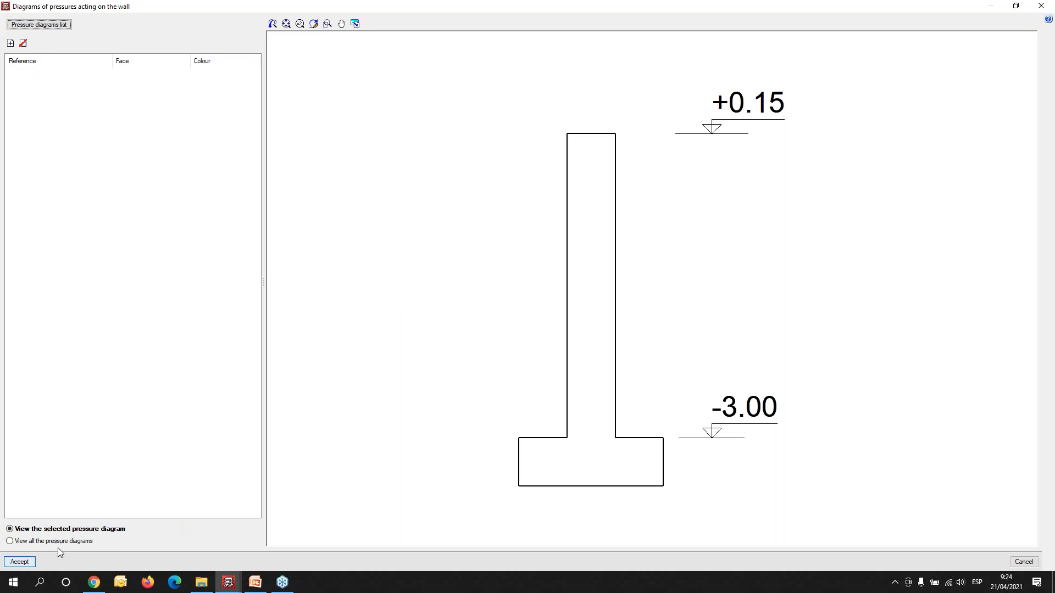
- Apply the Default Pressure diagram to the wall's left face and accept the reinforced concrete wall definition
left_click(10, 42)
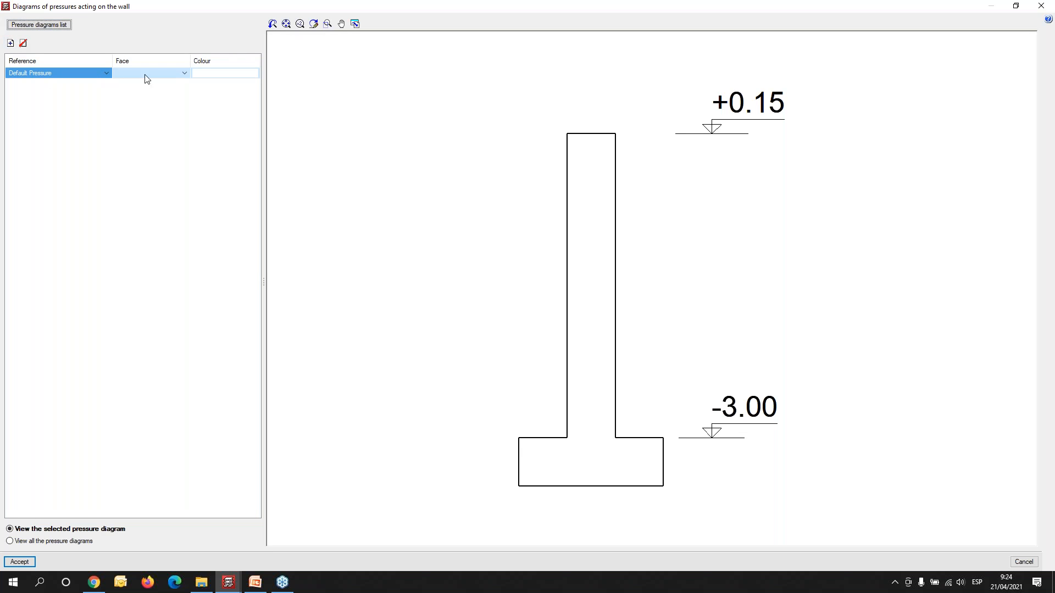
left_click(186, 74)
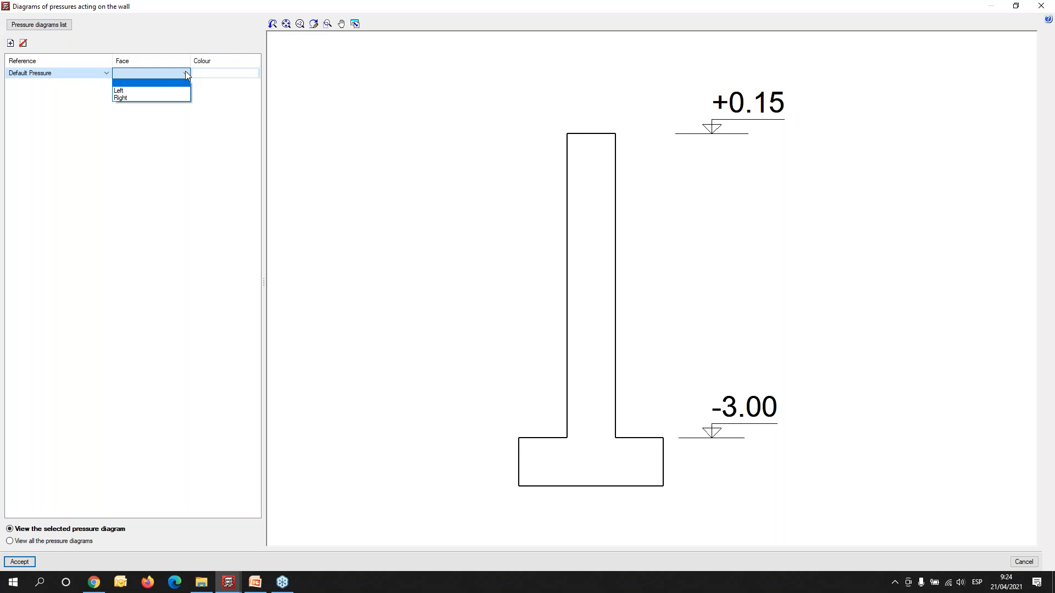
left_click(164, 92)
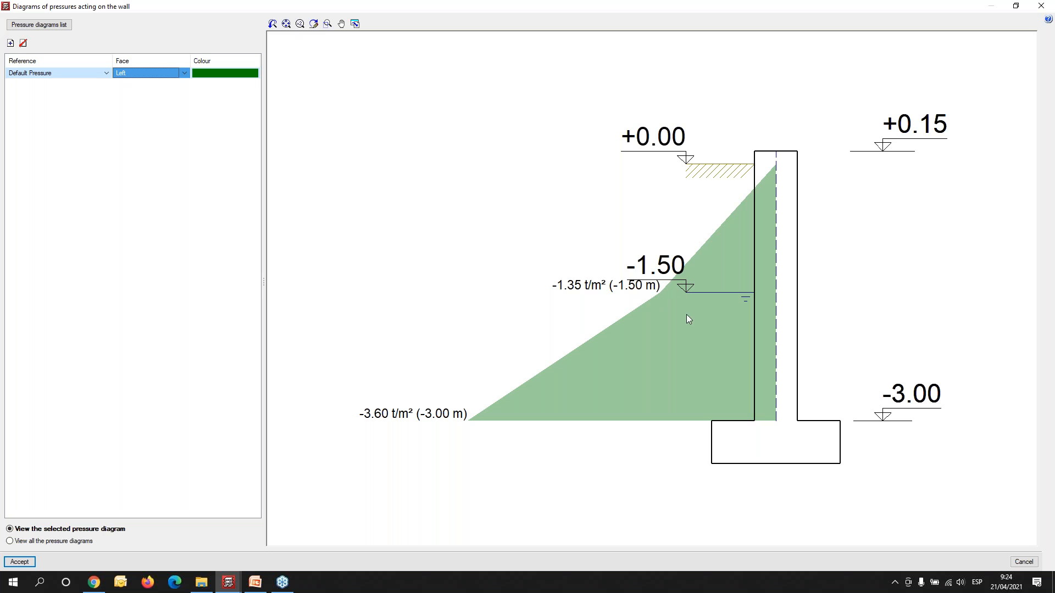
left_click(28, 564)
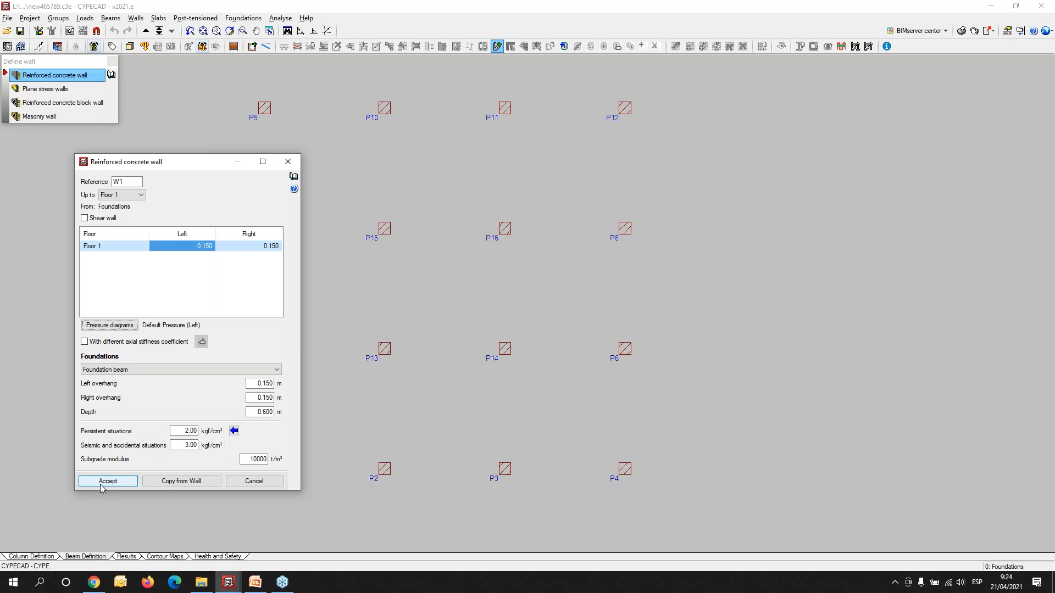
left_click(108, 482)
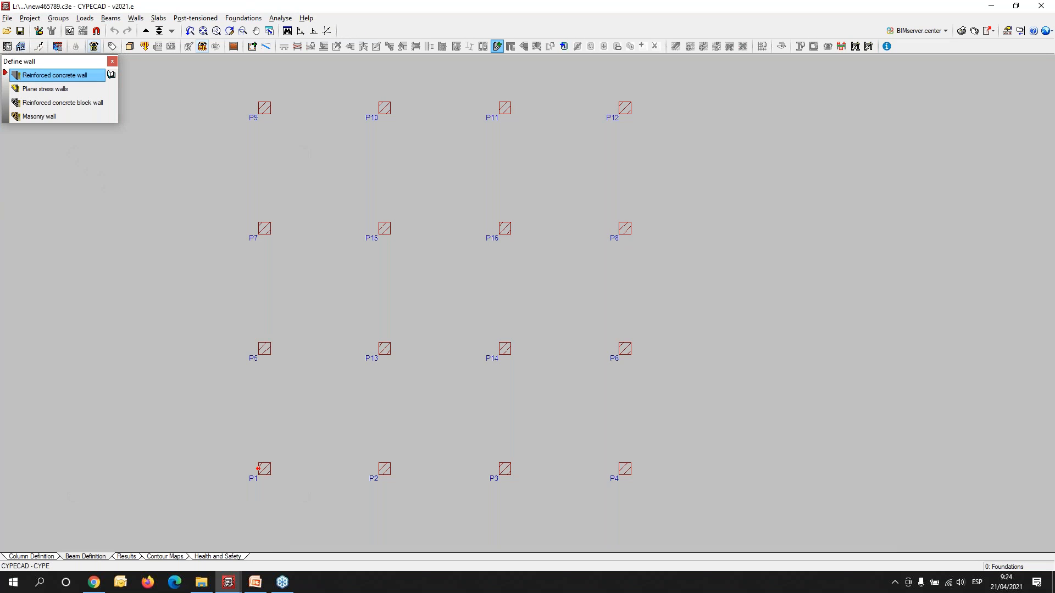
- Place the reinforced concrete walls around the building perimeter through corner columns P1, P9, P12 and P4, closing back at P1
left_click(264, 469)
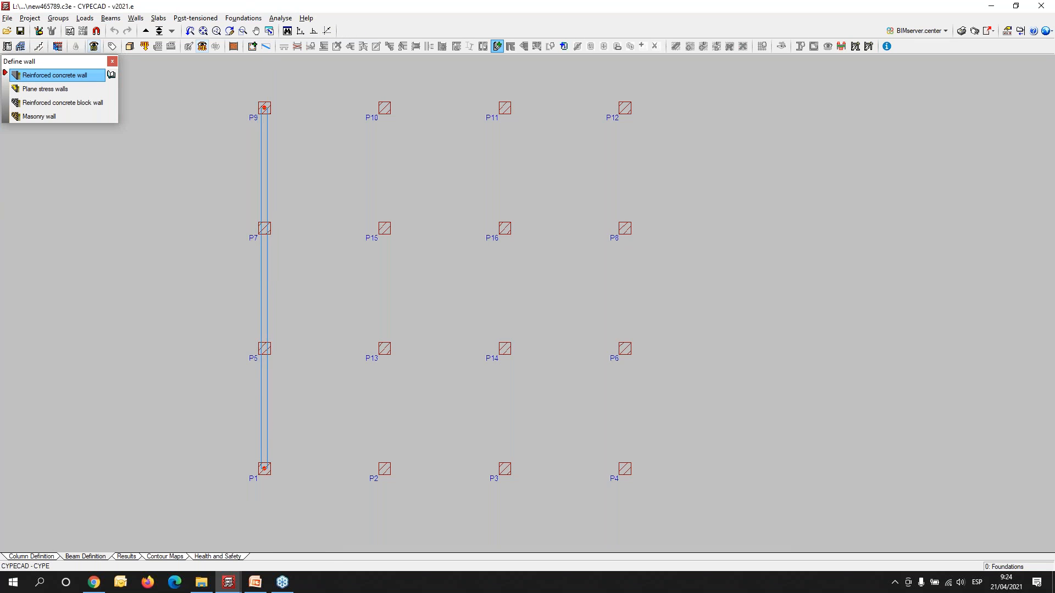
left_click(269, 111)
left_click(264, 107)
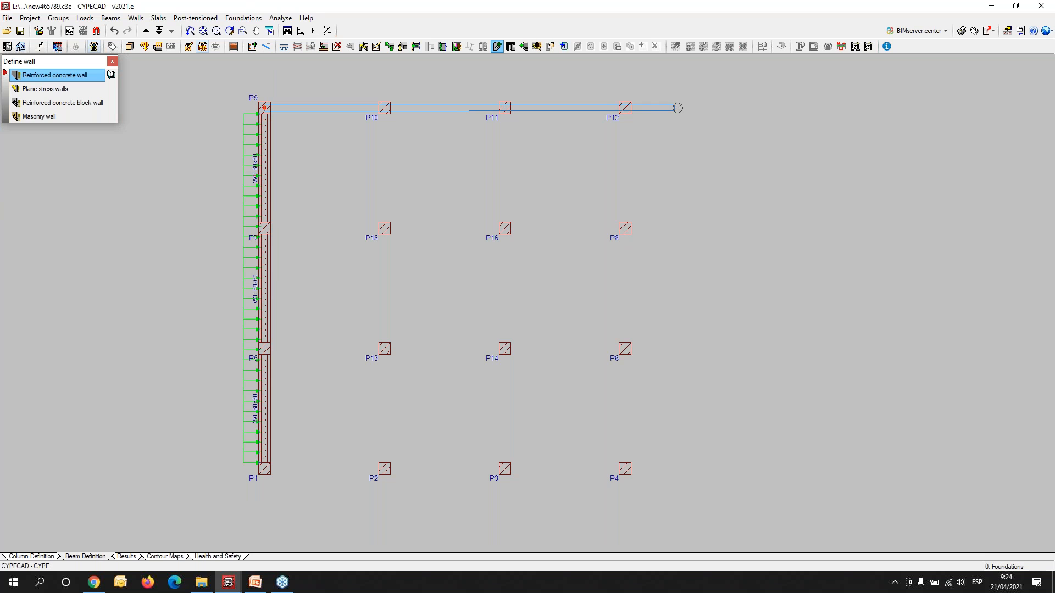
left_click(624, 107)
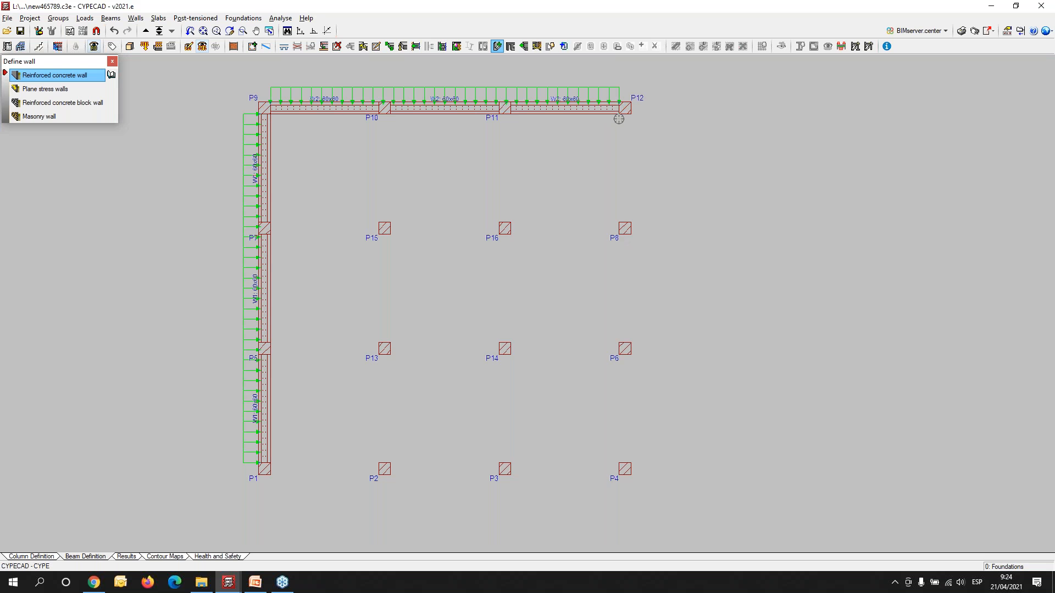
left_click(624, 108)
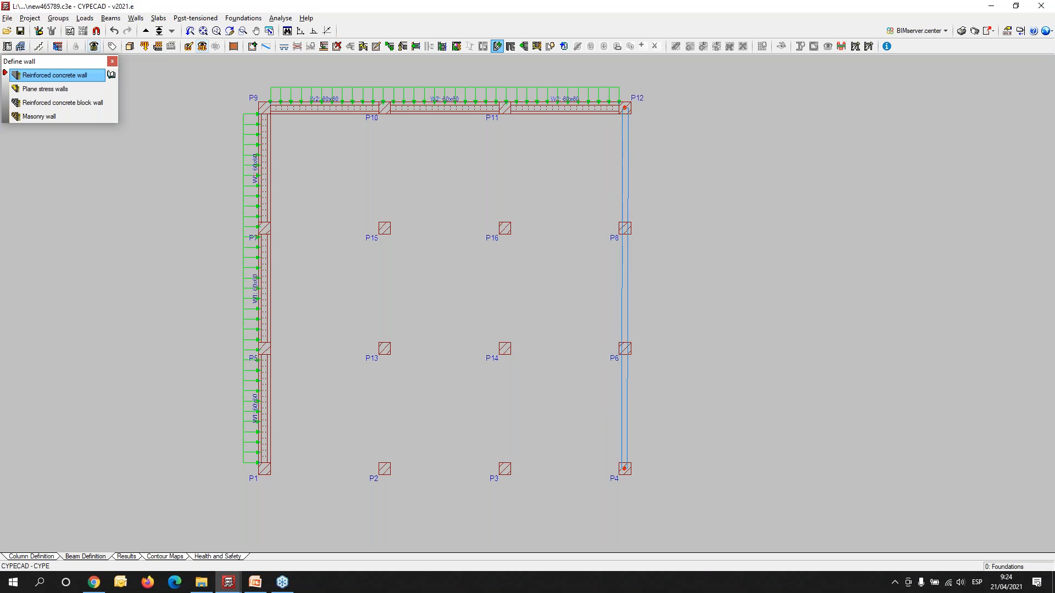
left_click(625, 468)
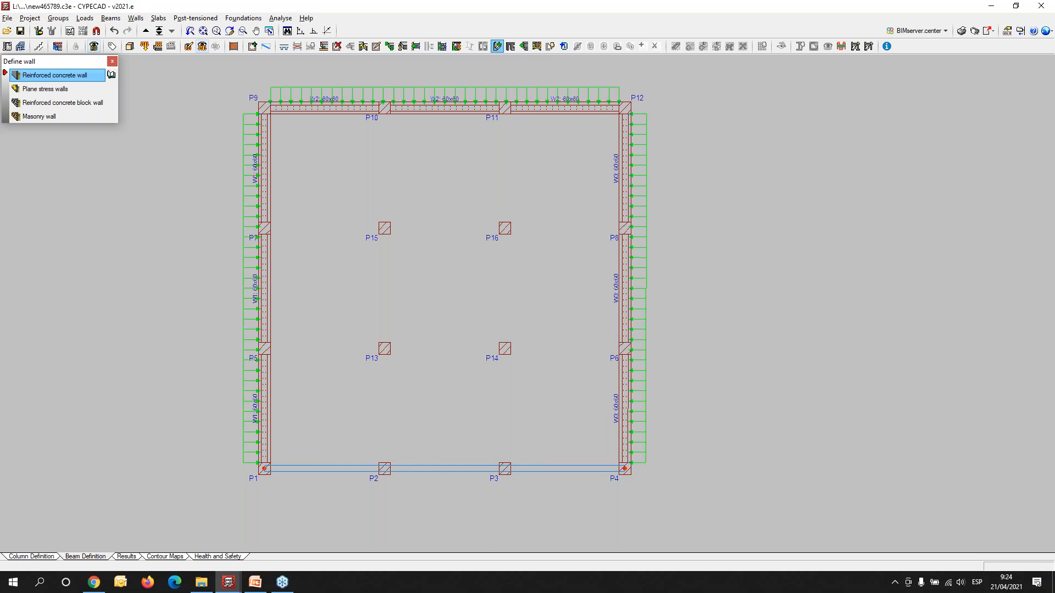
left_click(265, 469)
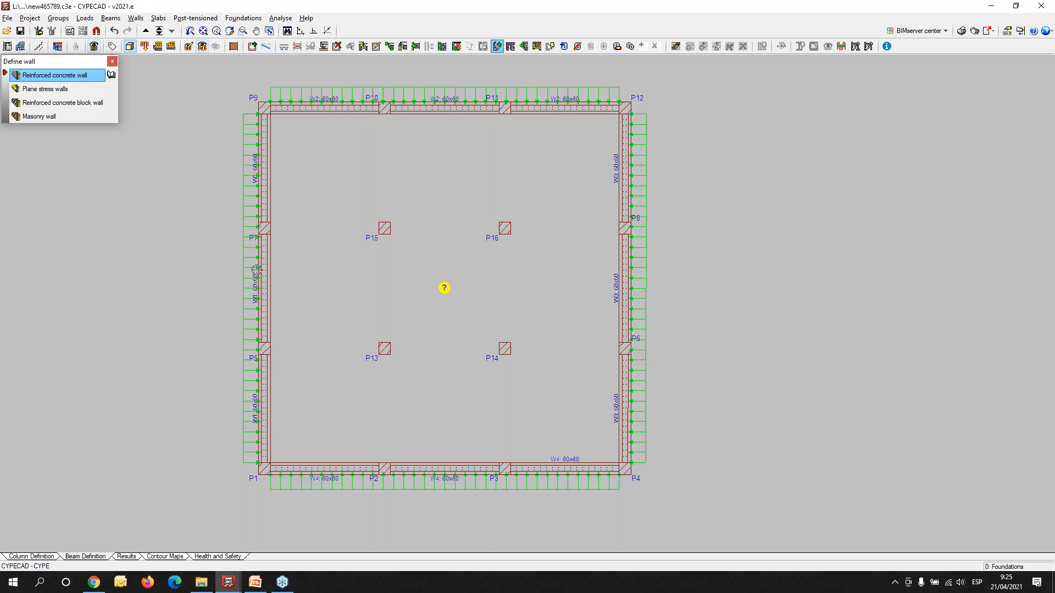
- Examine the perimeter walls and their soil loads in plan, then inspect the walls and foundation beams in the 3D building view
scroll(258, 296, "up", 3)
middle_click_drag(521, 285, 468, 462)
middle_click_drag(834, 391, 749, 81)
middle_click_drag(391, 378, 522, 376)
scroll(404, 367, "down", 1)
scroll(404, 367, "down", 1)
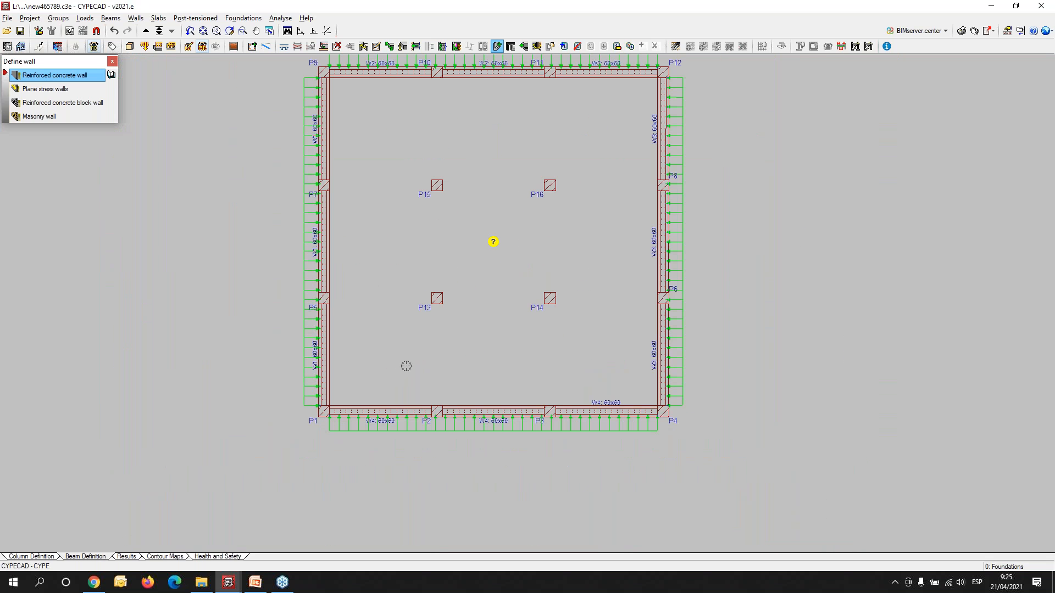
left_click(131, 47)
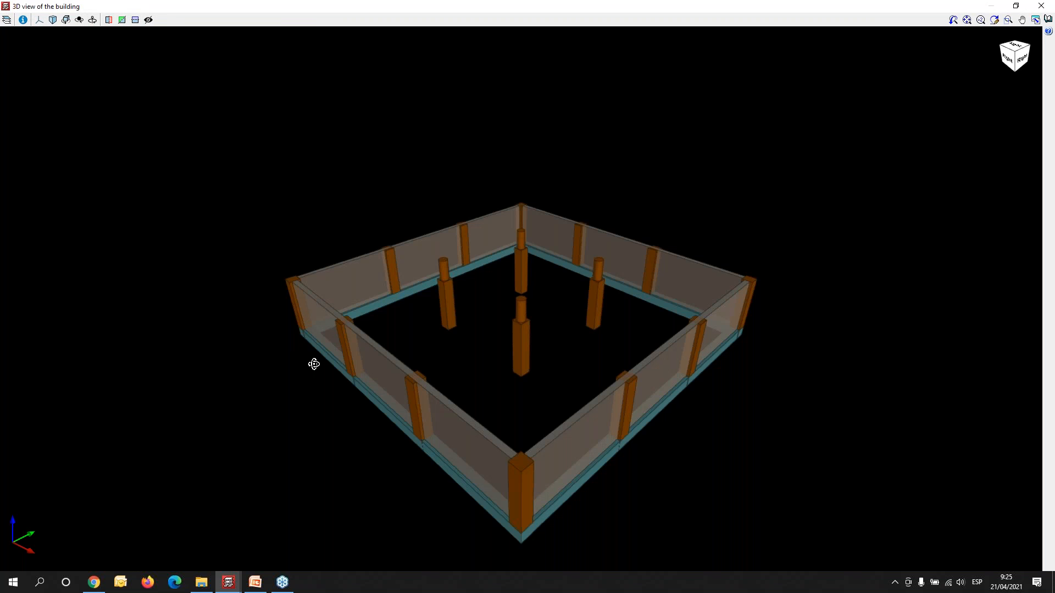
mouse_move(314, 364)
left_mouse_down()
mouse_move(461, 384)
mouse_move(582, 368)
mouse_move(656, 317)
mouse_move(612, 288)
mouse_move(367, 320)
left_mouse_up()
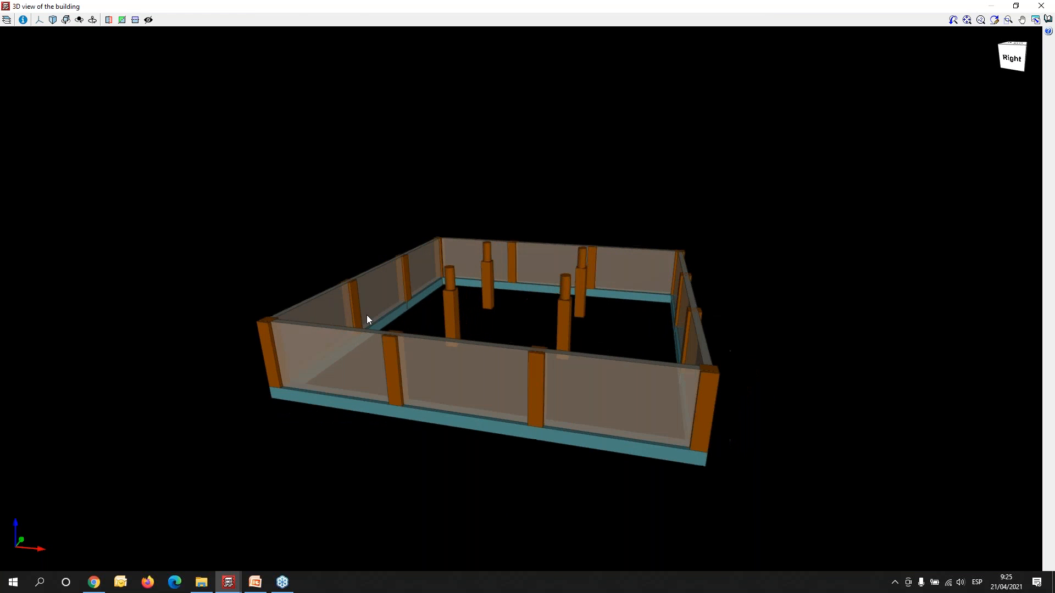
left_click(1040, 5)
scroll(516, 330, "down", 3)
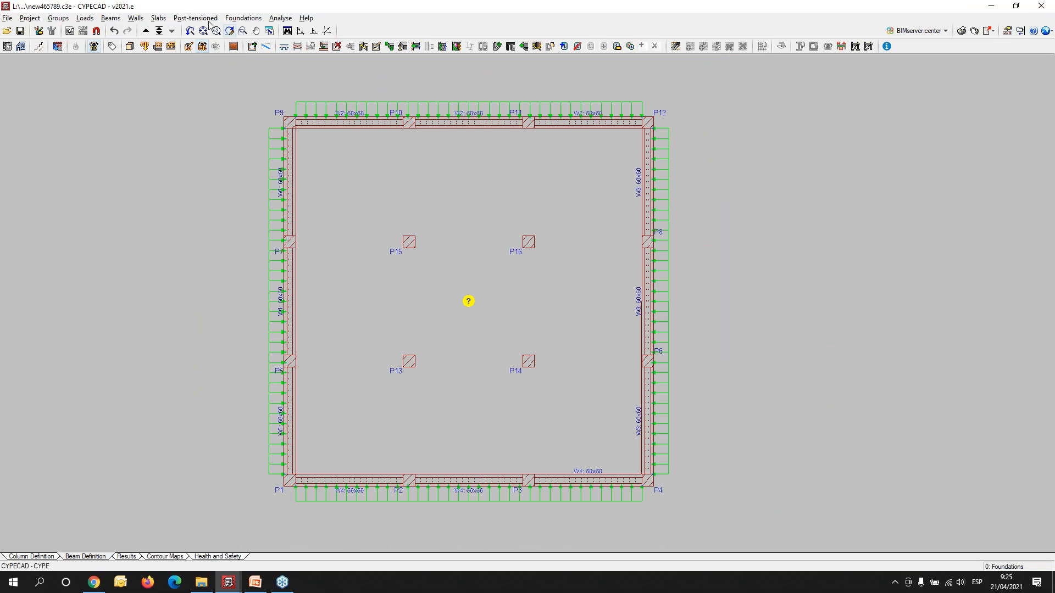
- Start defining a new beam and choose the foundation beam family with the plain rectangular section
left_click(111, 18)
left_click(142, 32)
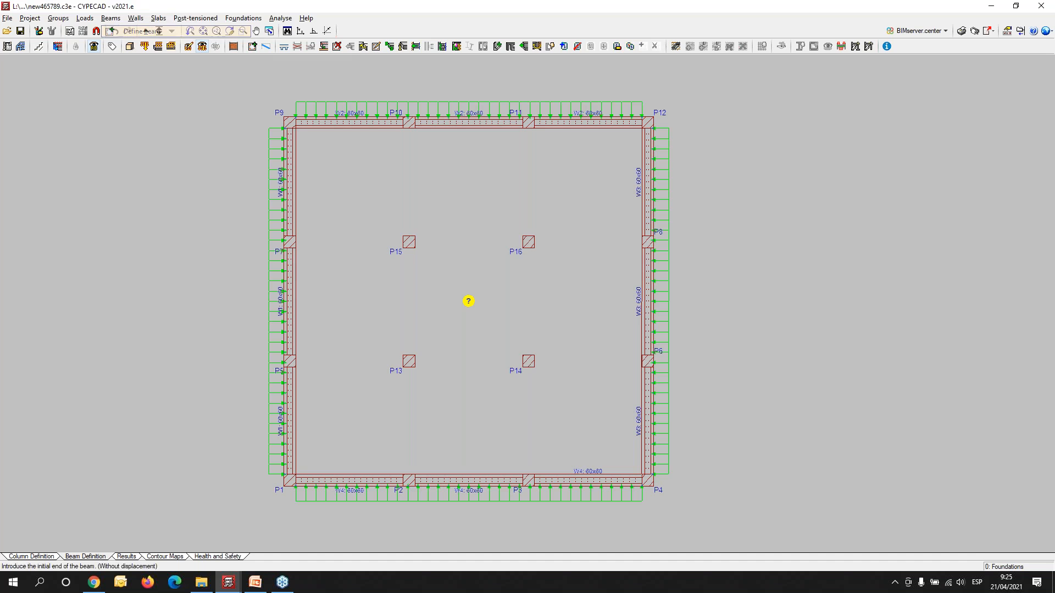
left_click(386, 202)
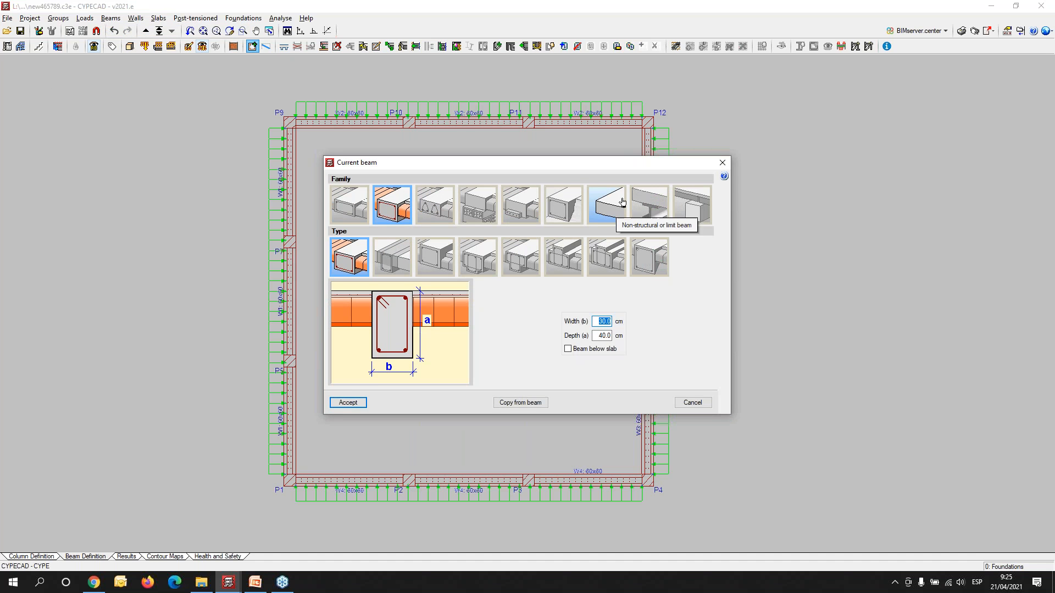
left_click_drag(555, 162, 246, 103)
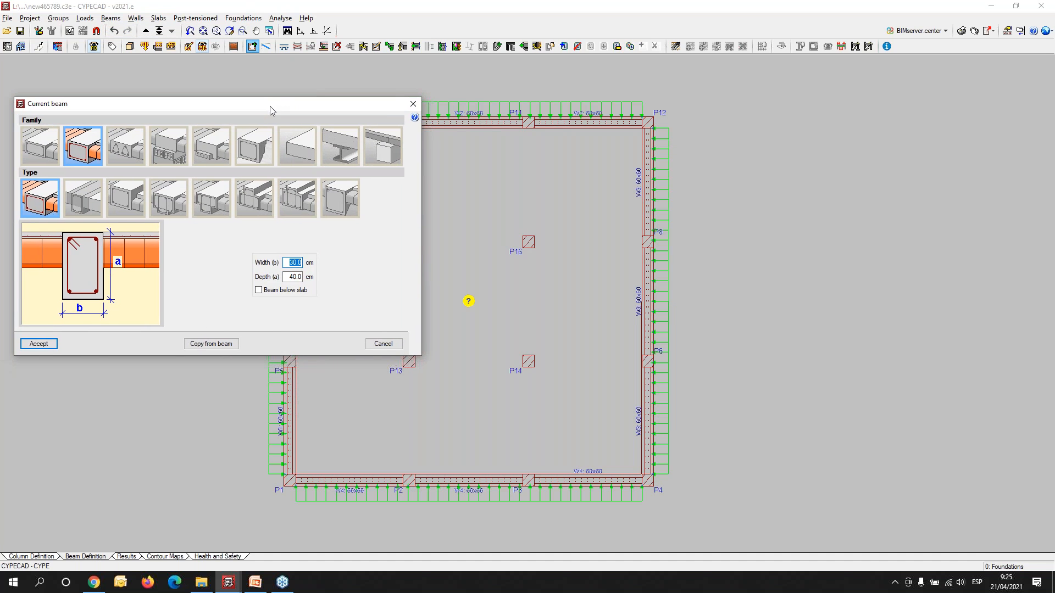
left_click(249, 145)
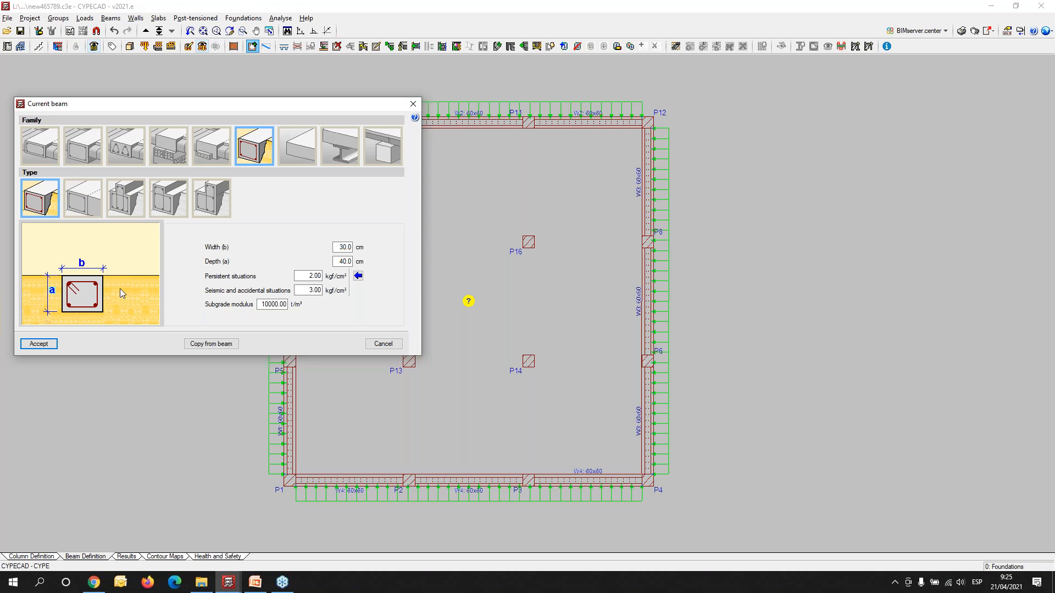
- Set the foundation beam section to 70 cm wide and 60 cm deep and accept it
double_click(341, 247)
type("6")
type("0")
key("Tab")
key("Tab")
left_click(39, 346)
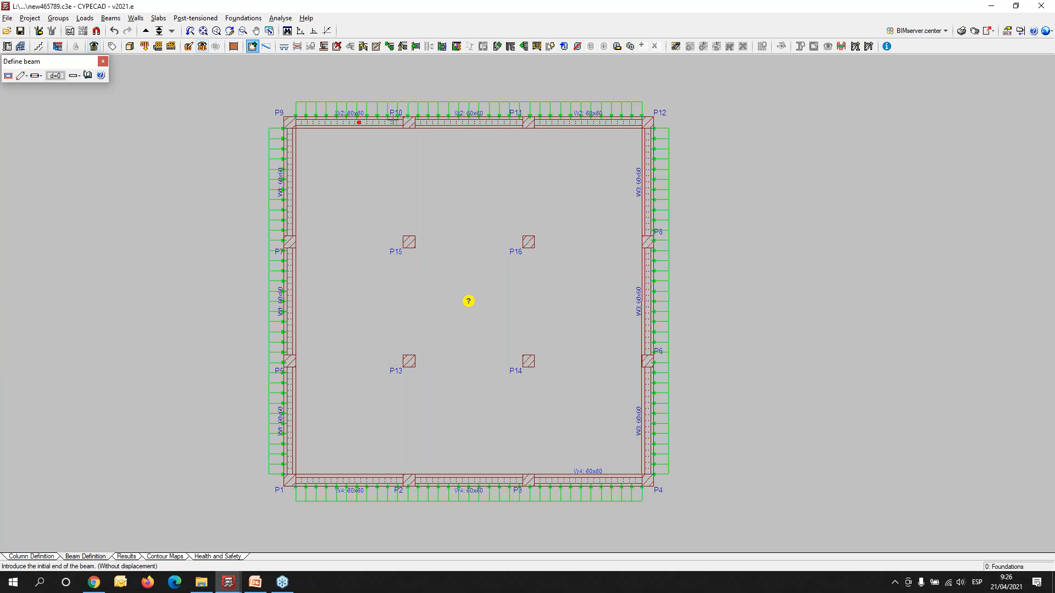
- Place two parallel foundation beams across the plan, from column P7 to P8 and from P5 to P6
left_click(290, 242)
left_click(647, 242)
left_click(290, 361)
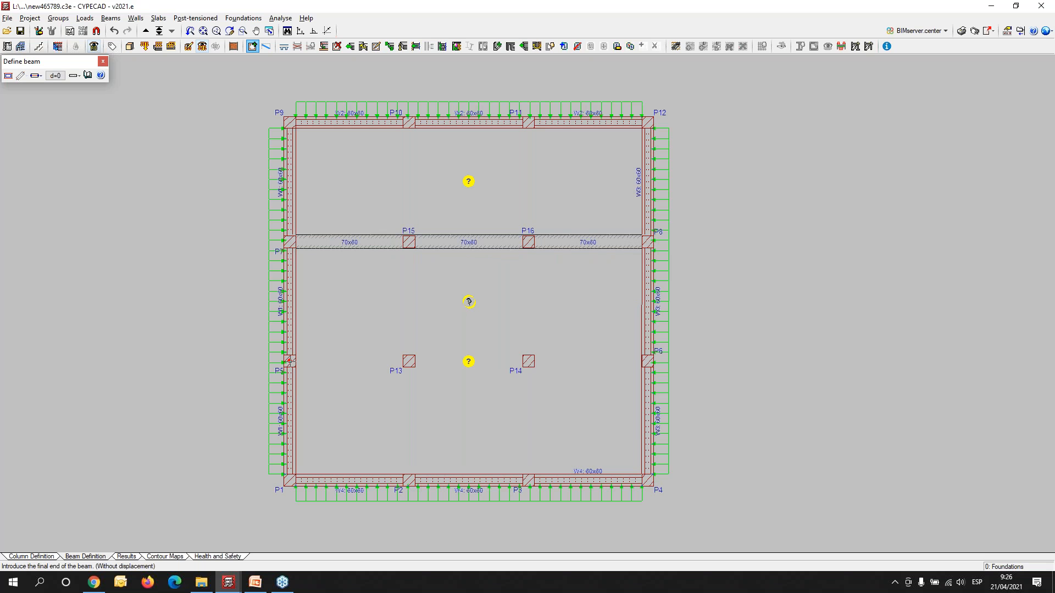
left_click(647, 361)
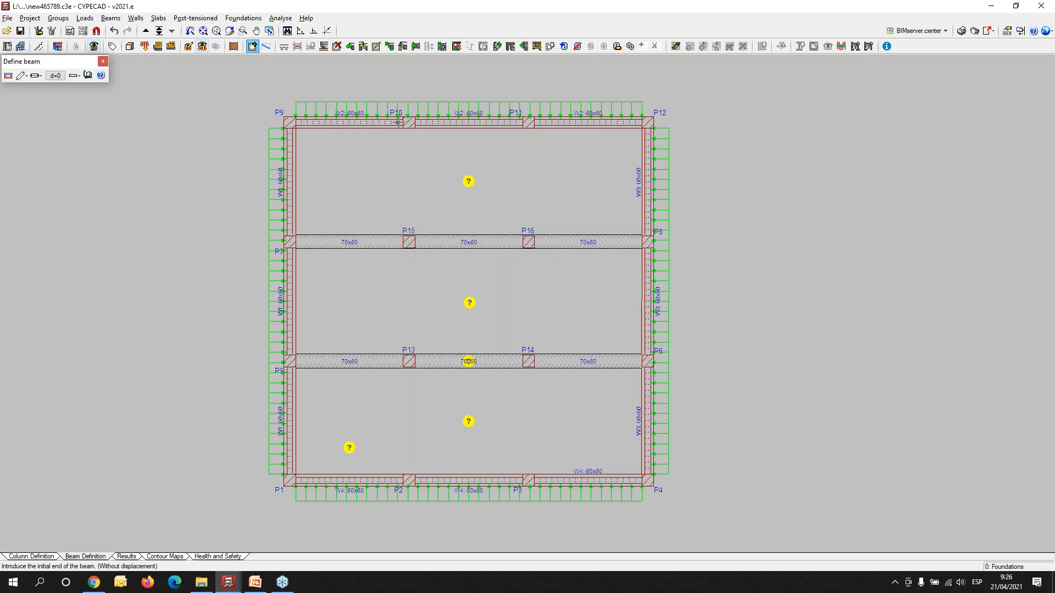
- Place the crossing foundation beams from P10 to P2 and from P11 to P3, and check the grid in the 3D building view
left_click(409, 122)
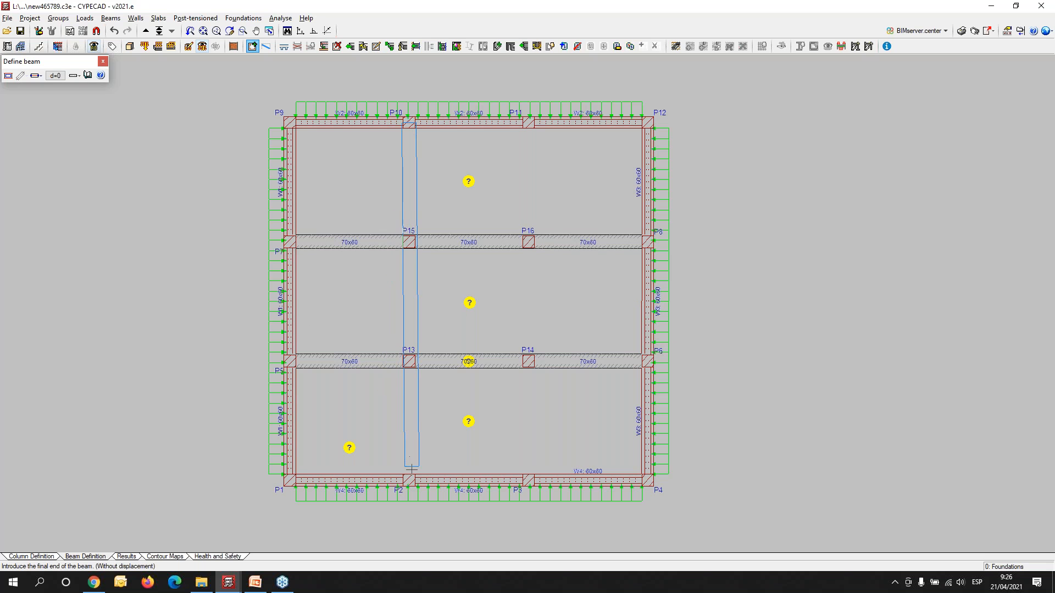
left_click(408, 481)
left_click(528, 122)
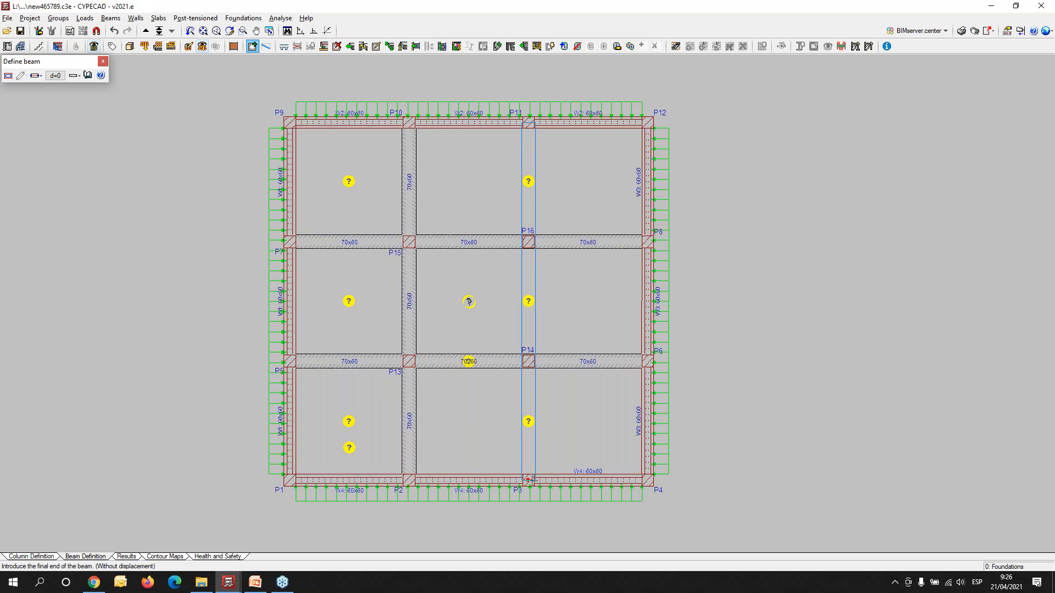
left_click(533, 481)
scroll(290, 262, "up", 1)
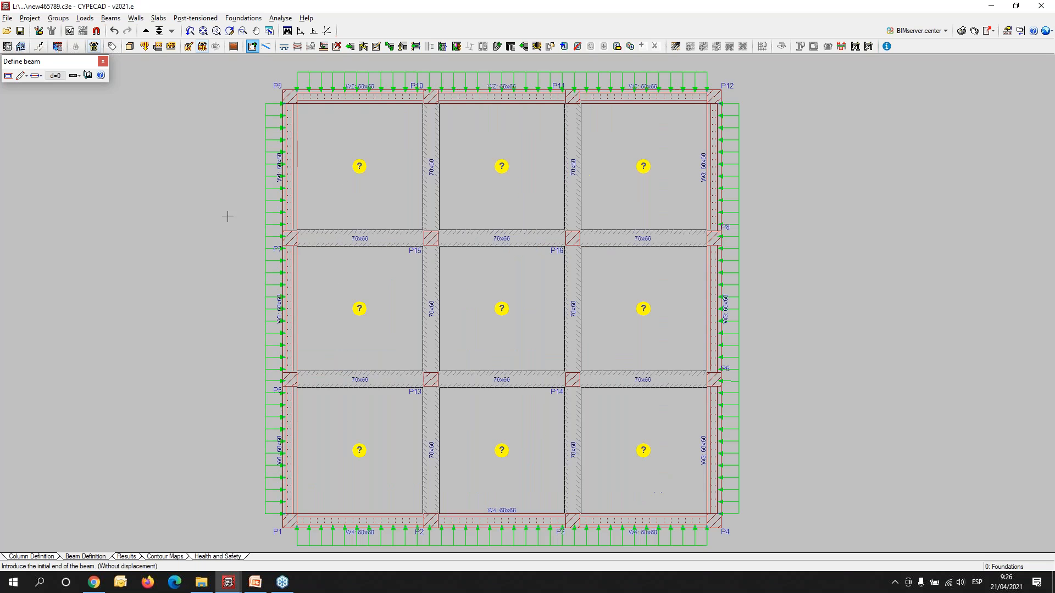
left_click(130, 47)
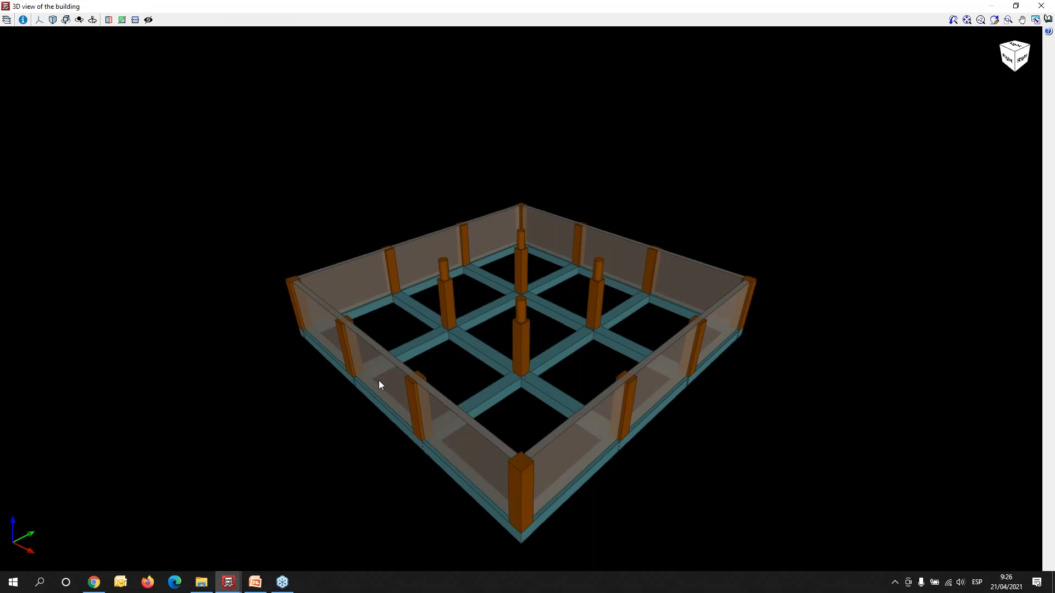
middle_click_drag(380, 383, 473, 352)
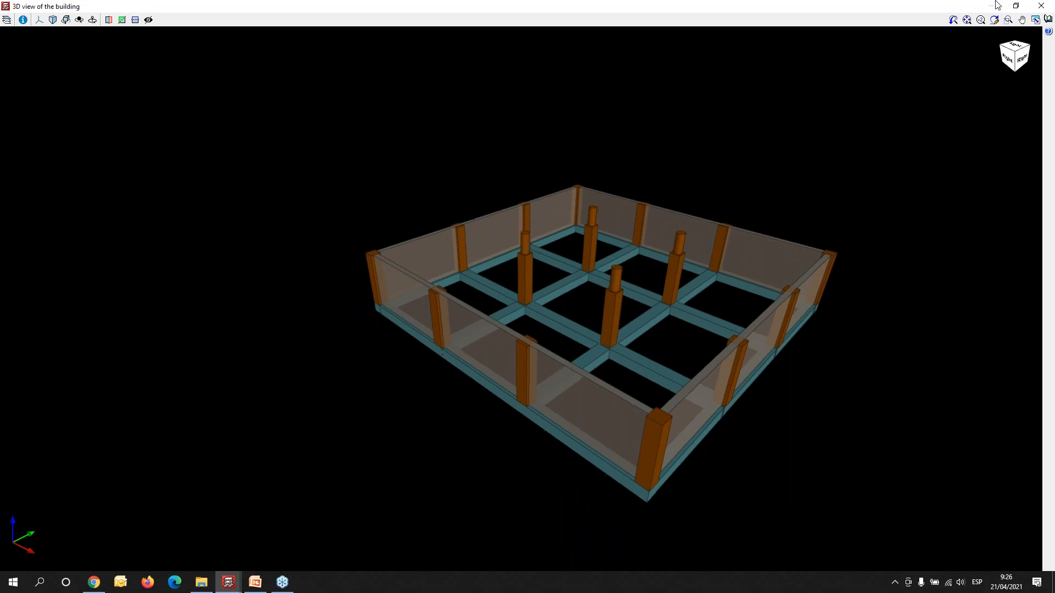
left_click(1040, 6)
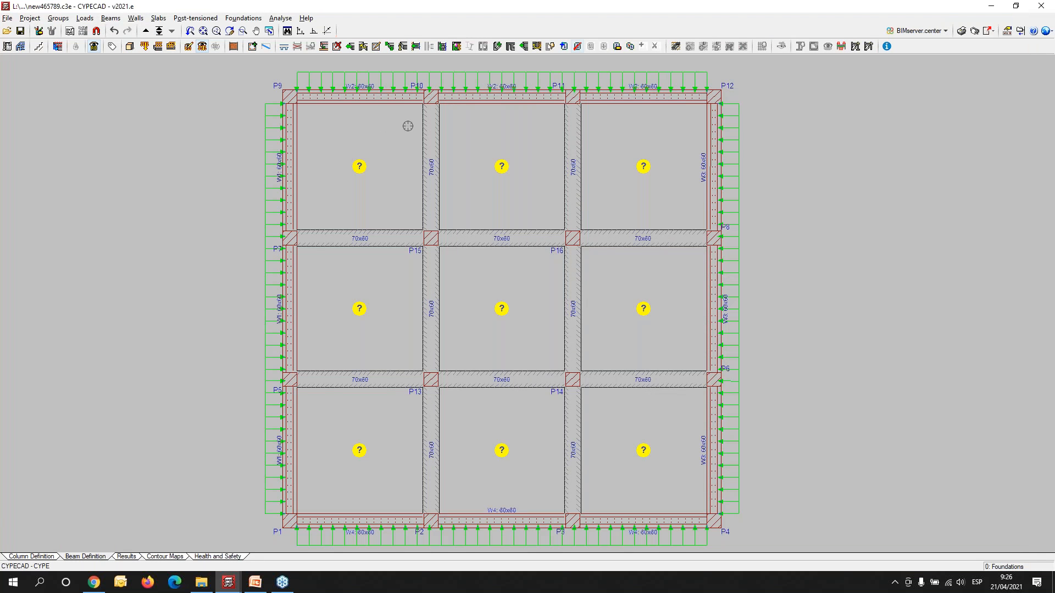
- Define a new mat foundation panel with a depth of 40 cm and accept it
left_click(158, 19)
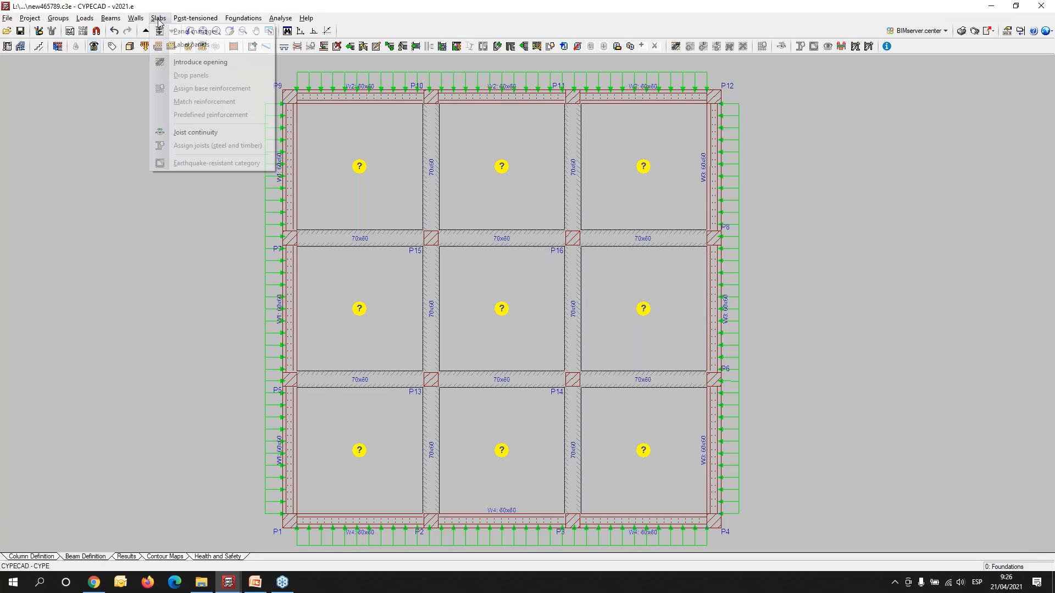
left_click(187, 32)
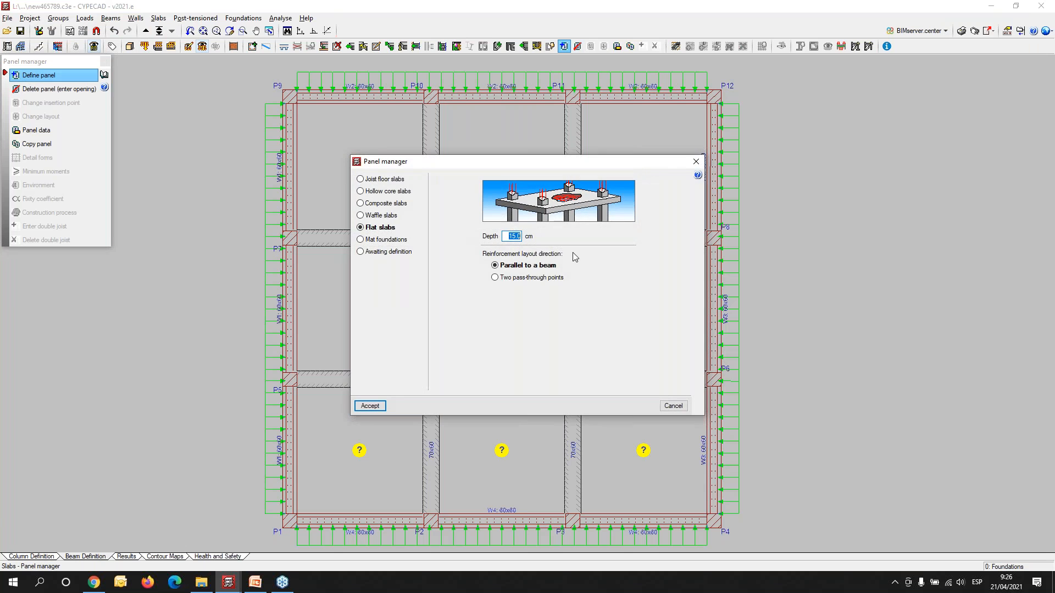
left_click_drag(407, 165, 61, 265)
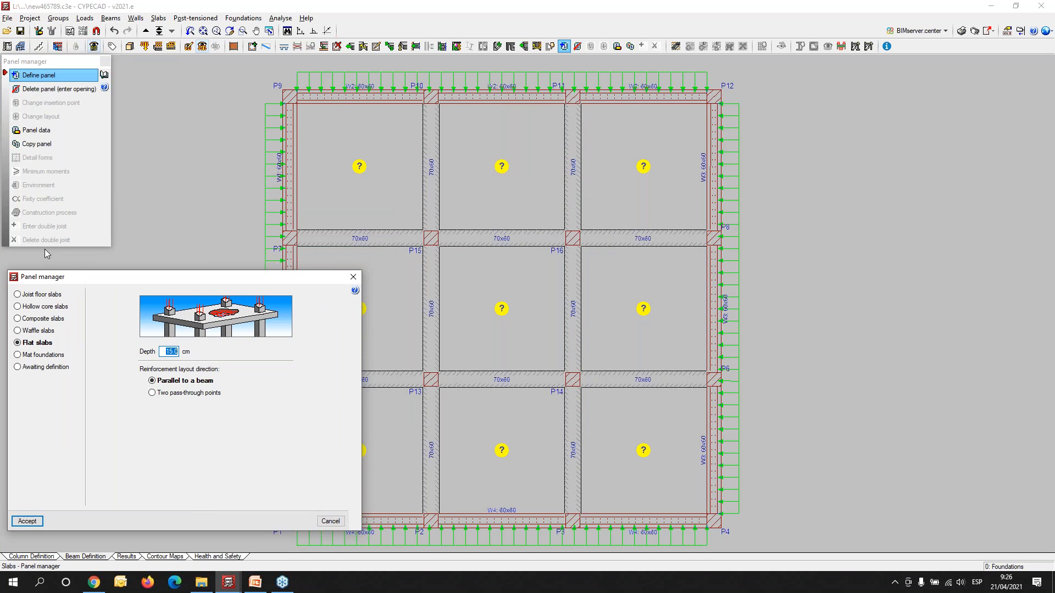
left_click(44, 355)
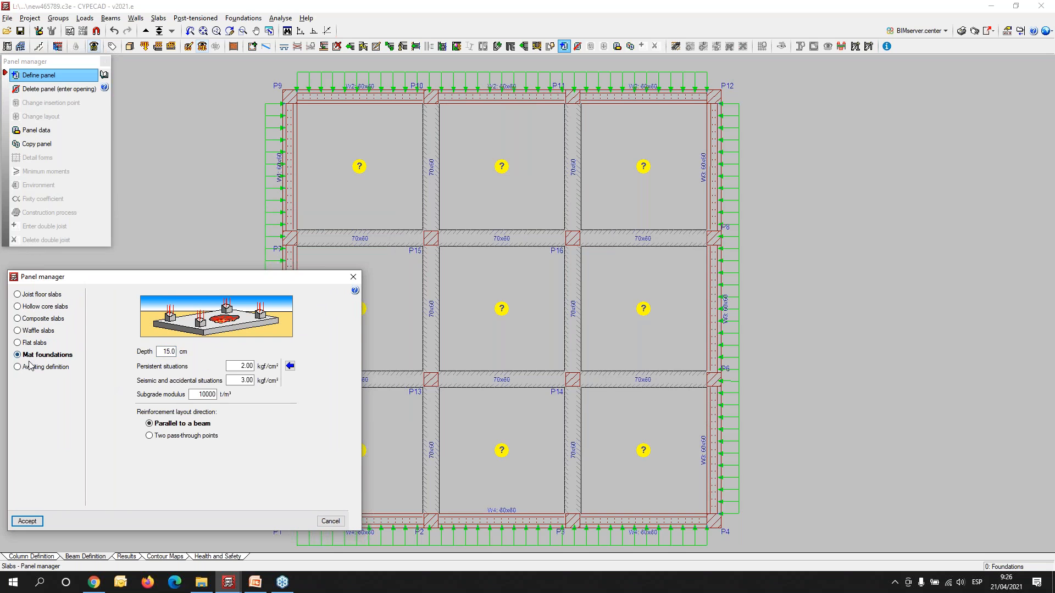
double_click(166, 352)
type("40")
key("Tab")
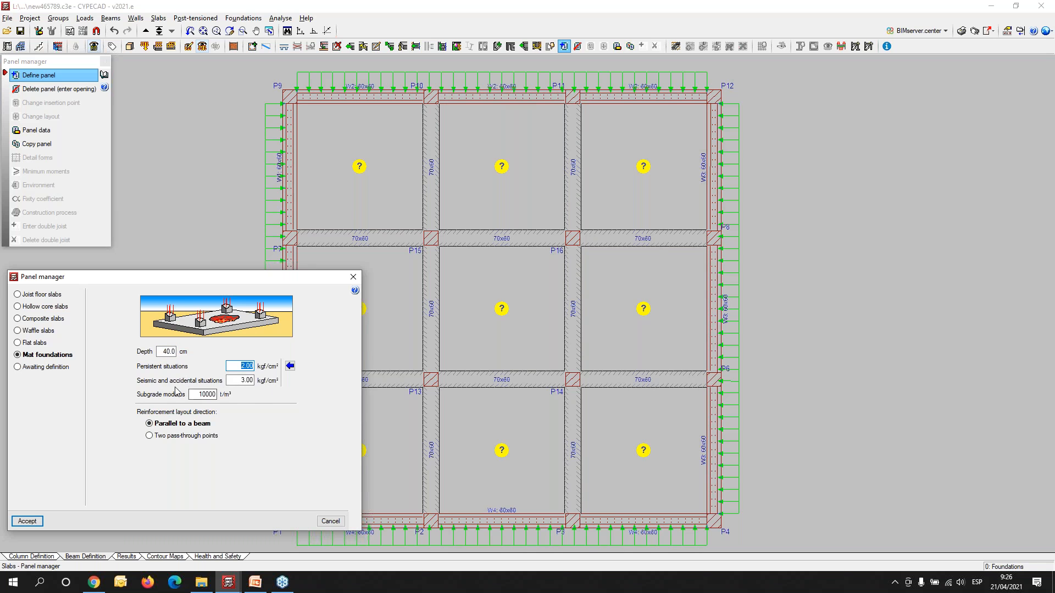
left_click(27, 521)
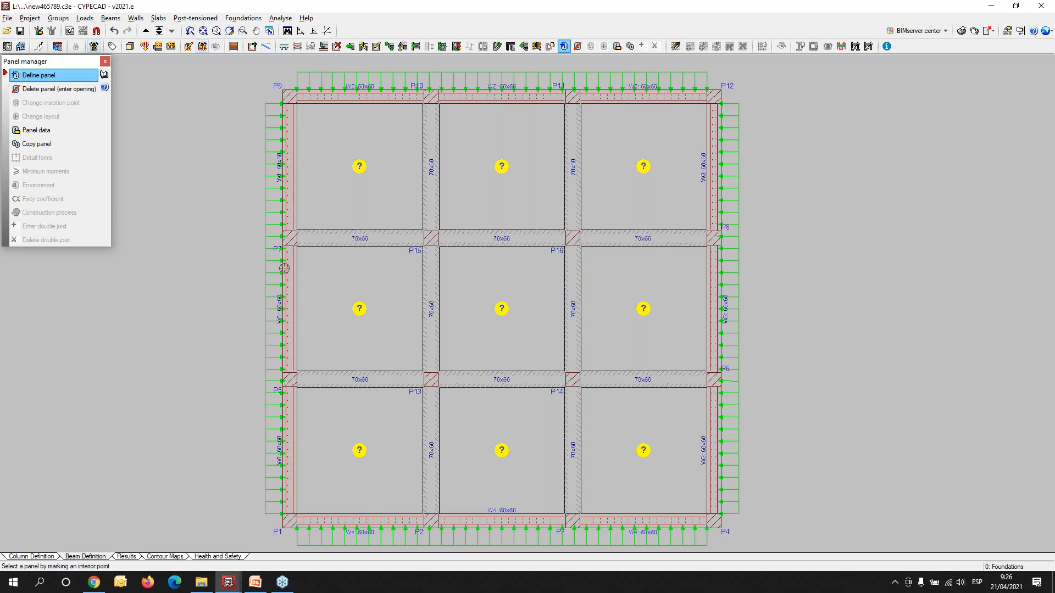
- Assign the mat foundation to the two bays between P9 and P11, aligning reinforcement with the beams on the P7–P8 line
left_click(339, 179)
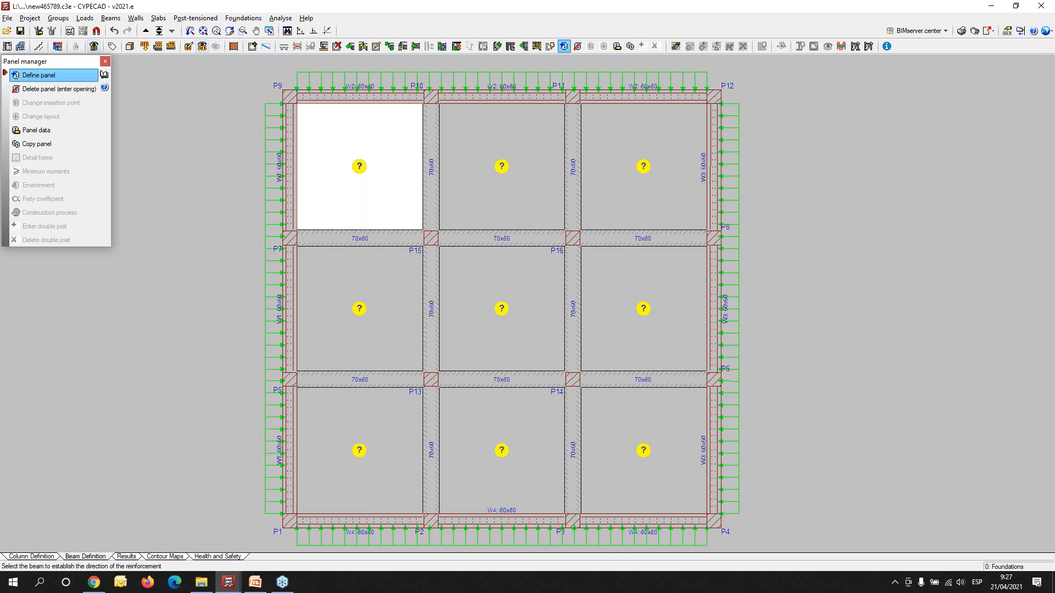
left_click(358, 236)
left_click(497, 207)
left_click(500, 235)
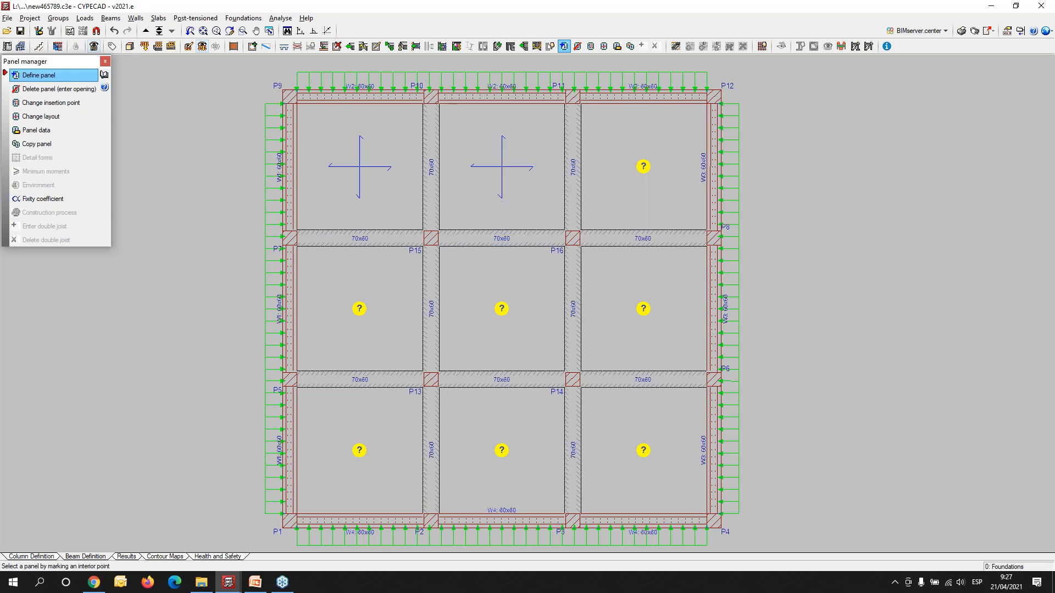
- Copy the mat panel at P9–P10 with all its properties to the remaining foundation bays and check them in the 3D building view
left_click(37, 144)
left_click(416, 190)
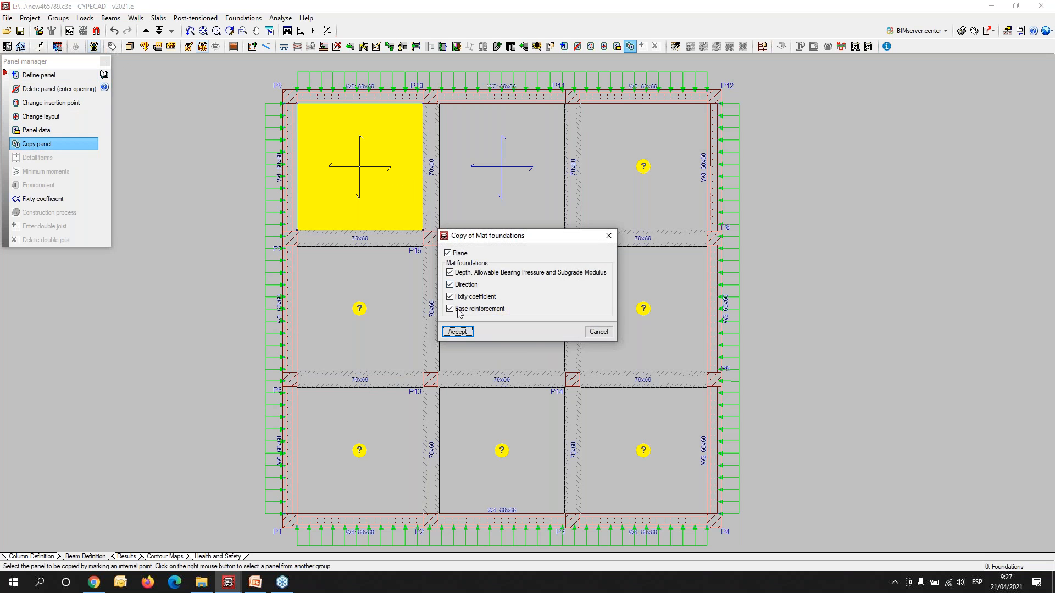
left_click(459, 333)
scroll(462, 330, "down", 4)
left_click(636, 462)
left_click(320, 201)
scroll(442, 294, "up", 4)
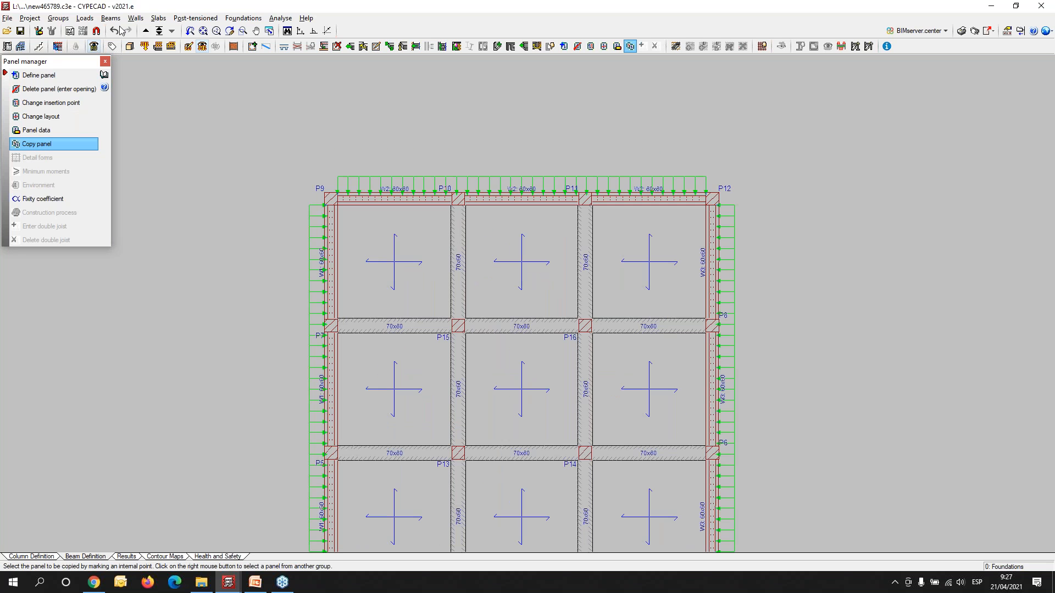
left_click(129, 46)
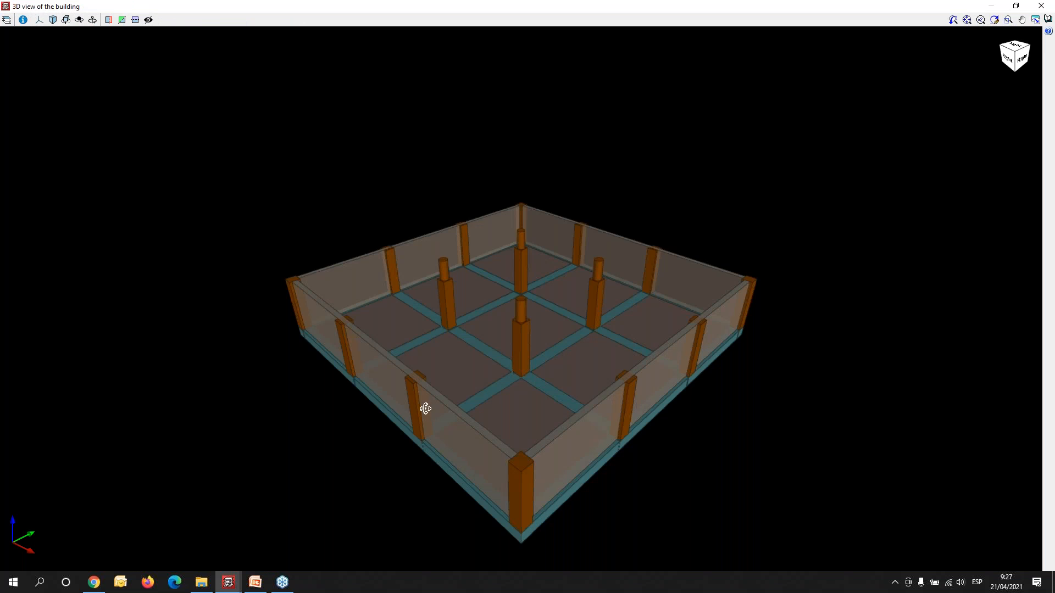
middle_click_drag(423, 407, 300, 423, "shift")
scroll(490, 362, "up", 5)
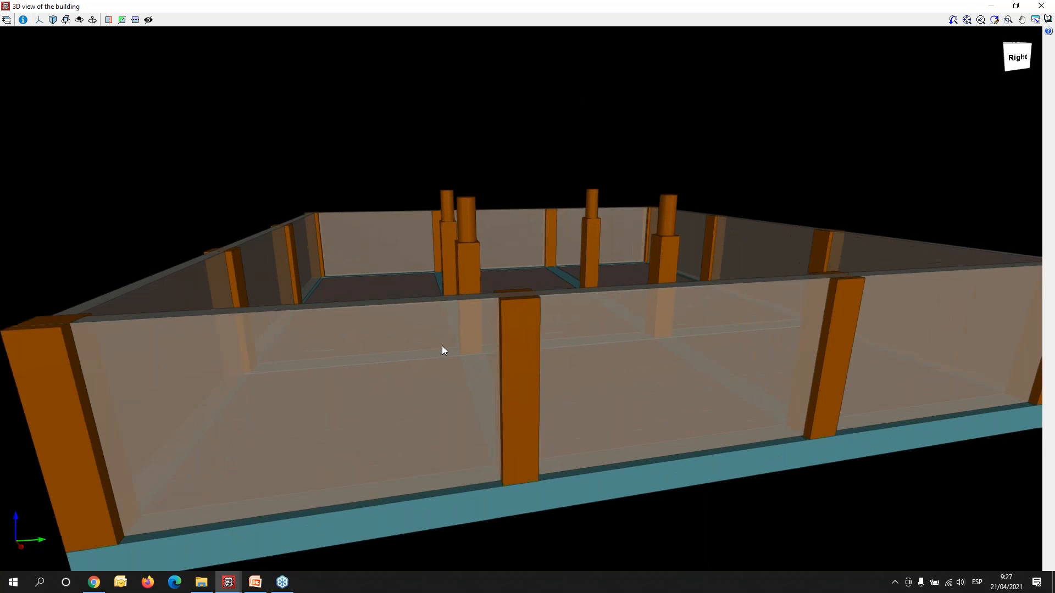
left_click(1051, 6)
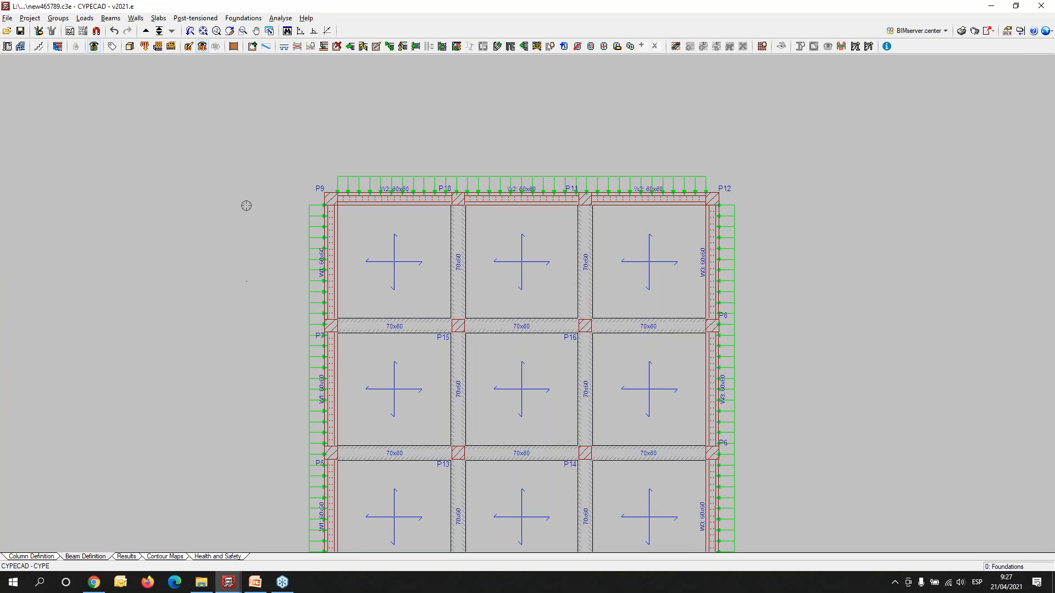
- Go up from the foundations to the Floor 1 plan and bring its columns and walls into view
left_click(145, 31)
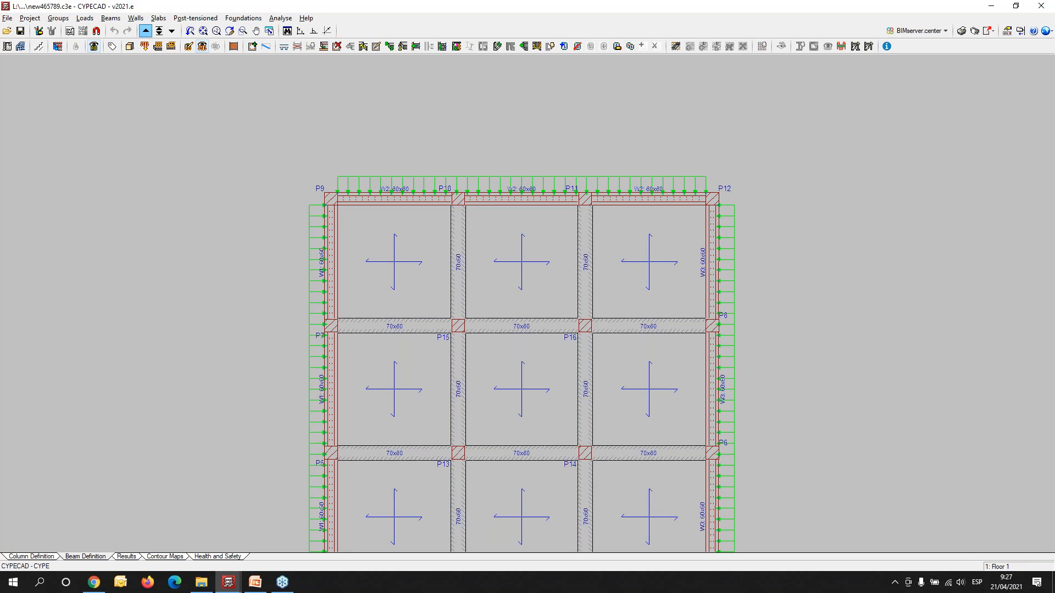
middle_click_drag(428, 342, 344, 296)
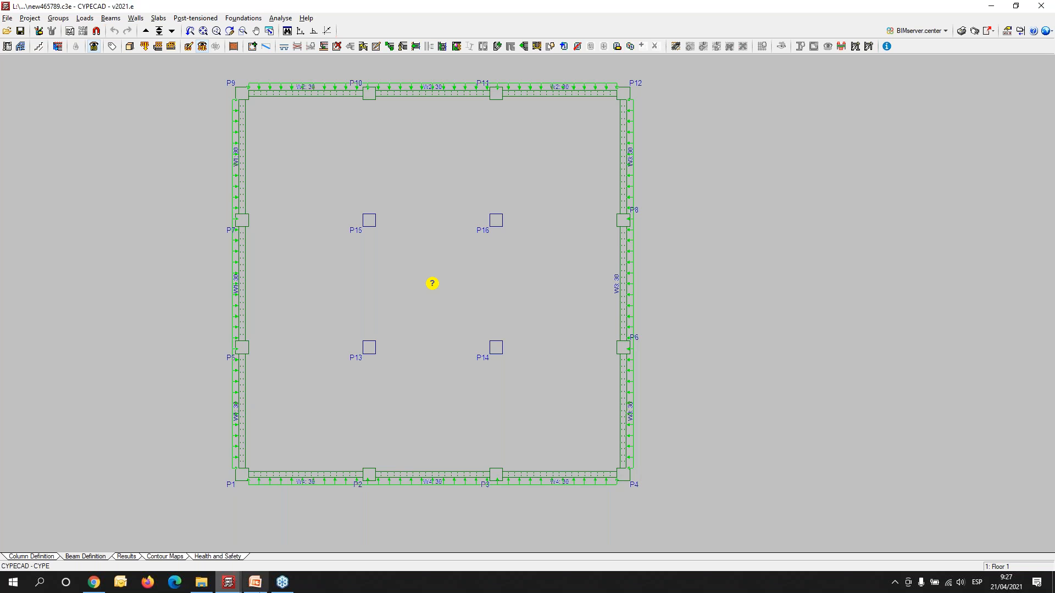
scroll(268, 179, "up", 2)
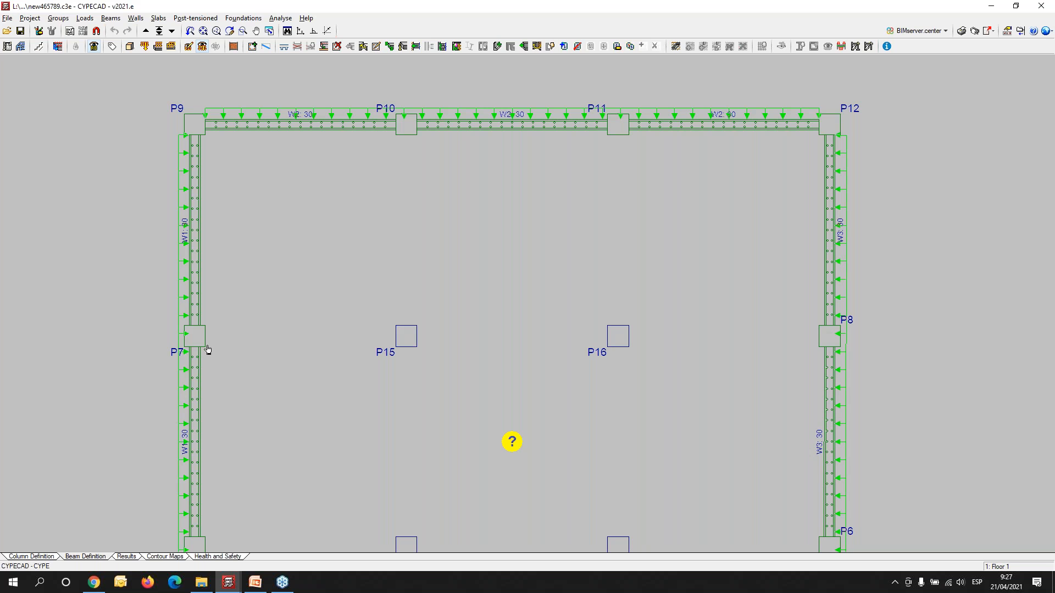
- Switch to the finished CompositeStructureBuilding model, examine its haunched floor beams and interior columns in 3D, and return to the new465789 project
left_click(228, 582)
left_click(186, 522)
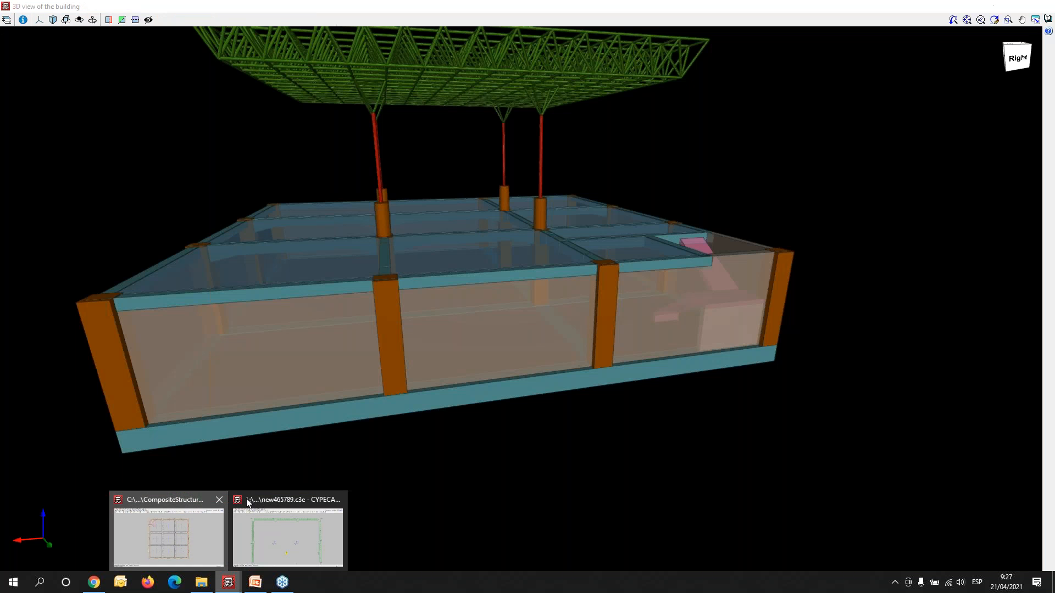
left_click_drag(336, 370, 365, 293)
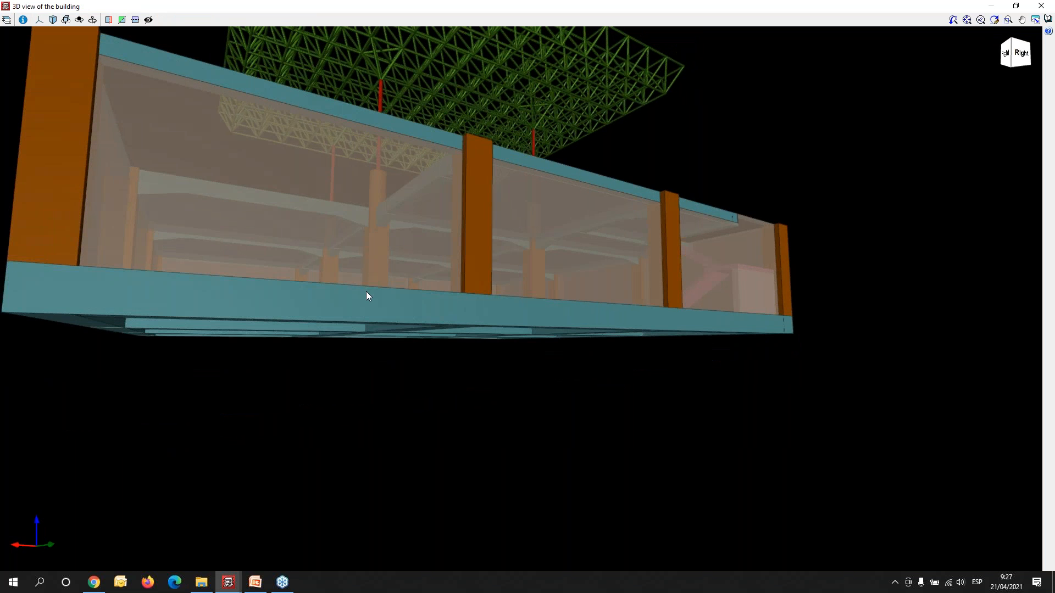
middle_click_drag(357, 352, 338, 399)
scroll(338, 399, "up", 4)
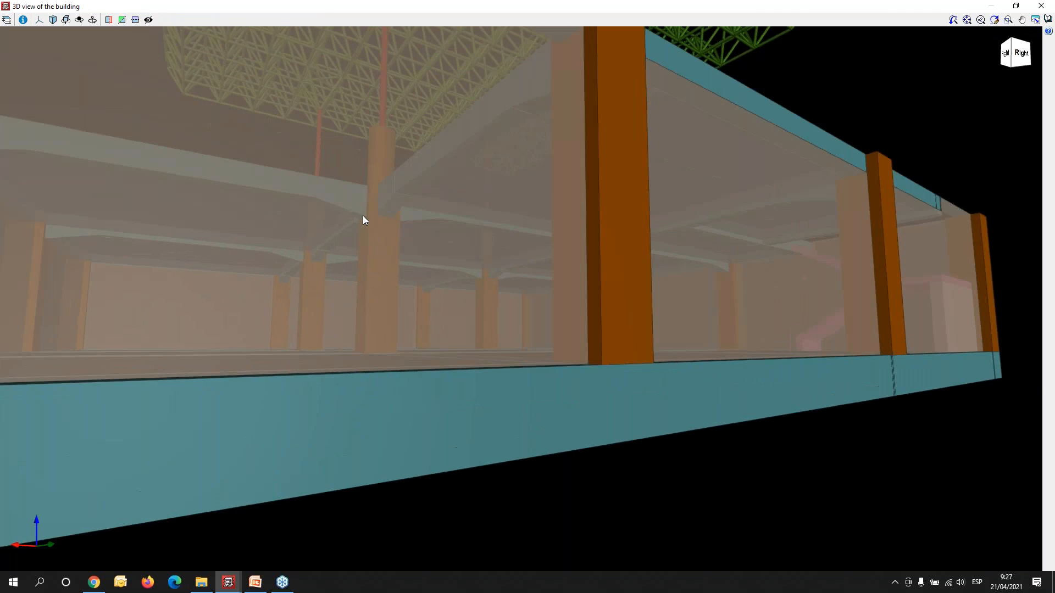
scroll(363, 215, "up", 2)
scroll(394, 395, "up", 5)
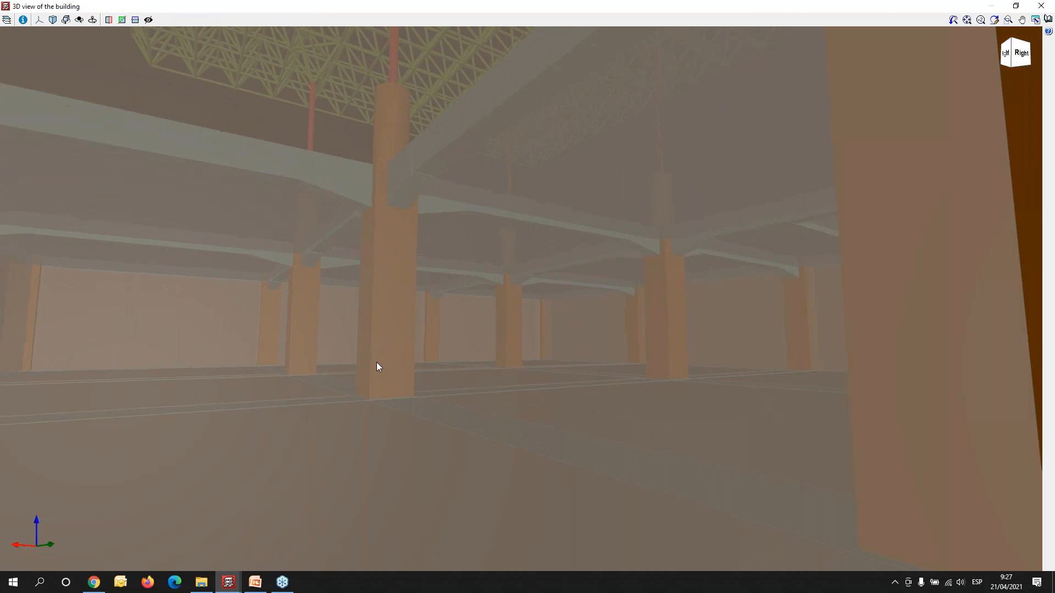
scroll(387, 330, "up", 3)
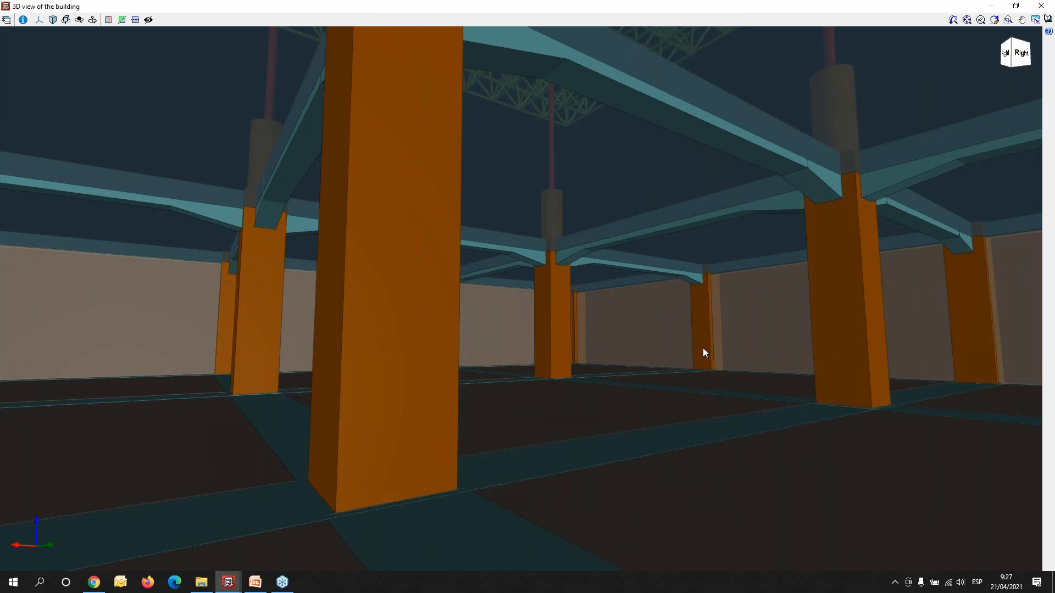
mouse_move(695, 364)
middle_mouse_down("shift")
mouse_move(659, 373)
mouse_move(633, 360)
middle_mouse_up("shift")
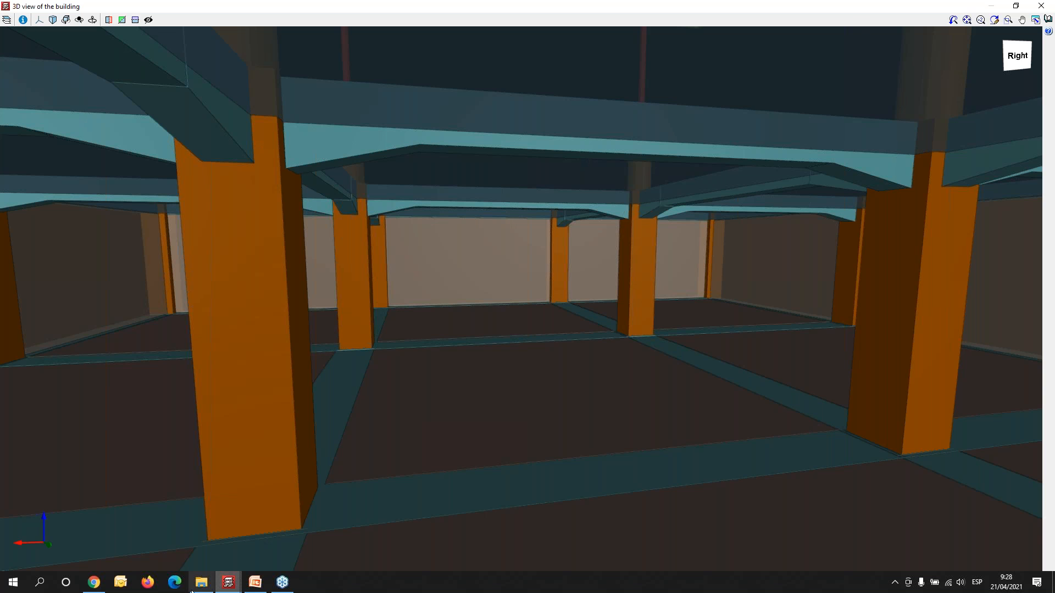
mouse_move(227, 582)
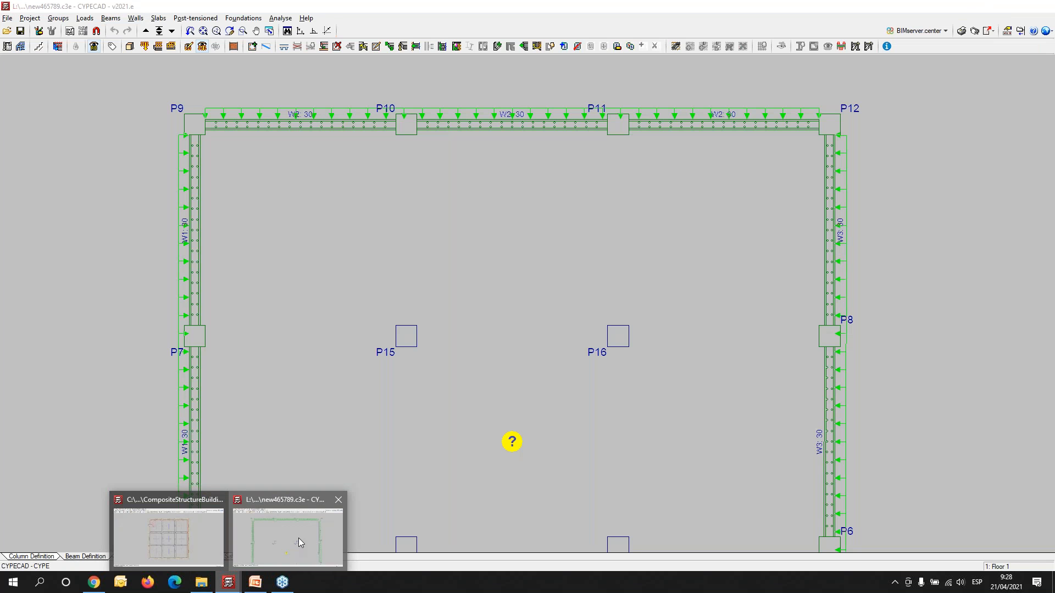
left_click(298, 538)
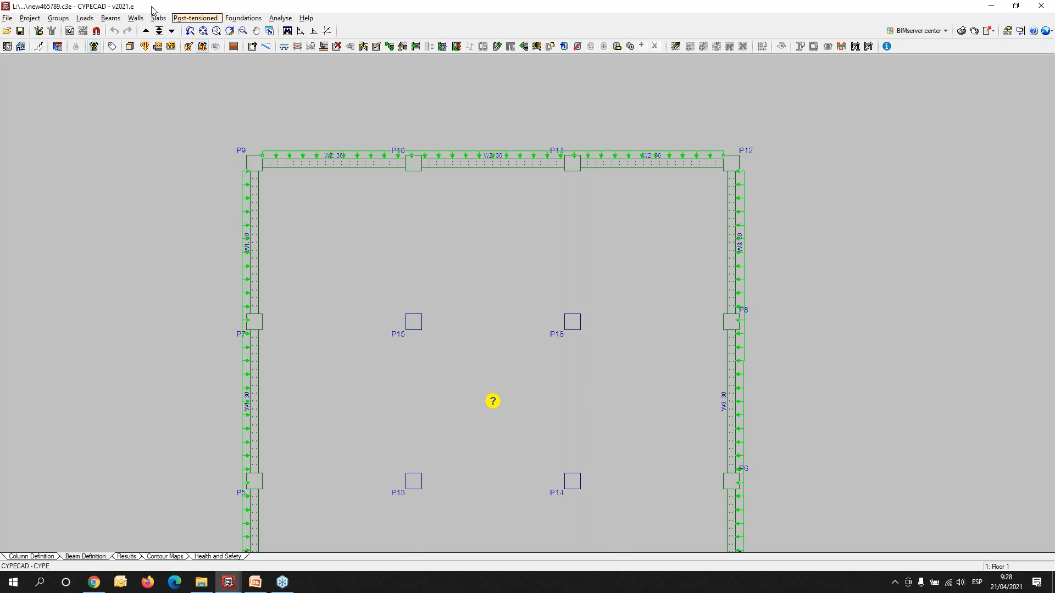
- Go to the Floor 1 group and begin defining a beam, choosing the dropped concrete type with different initial and final depths
left_click(159, 31)
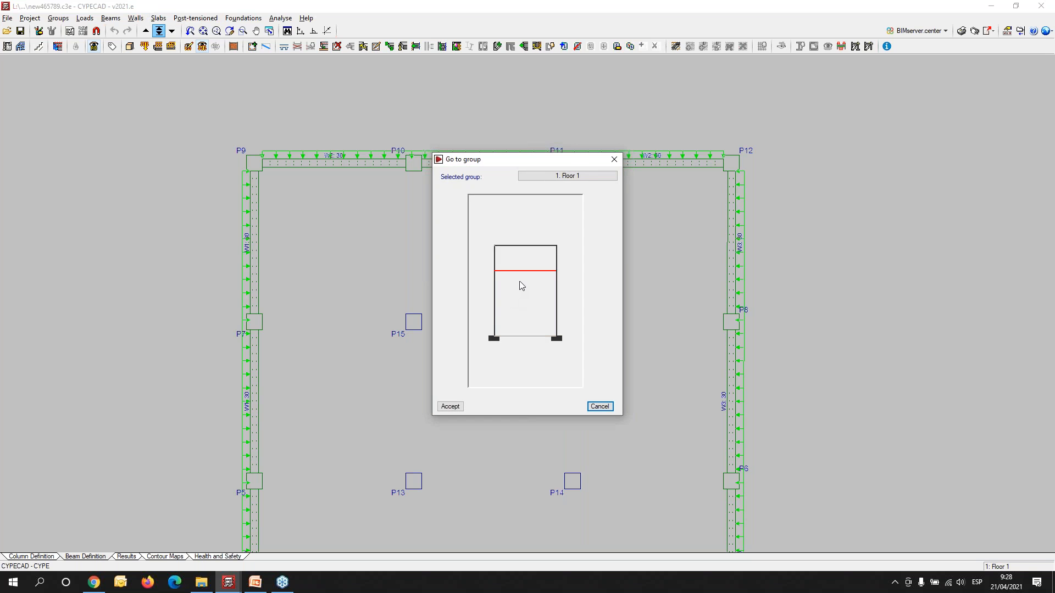
double_click(522, 278)
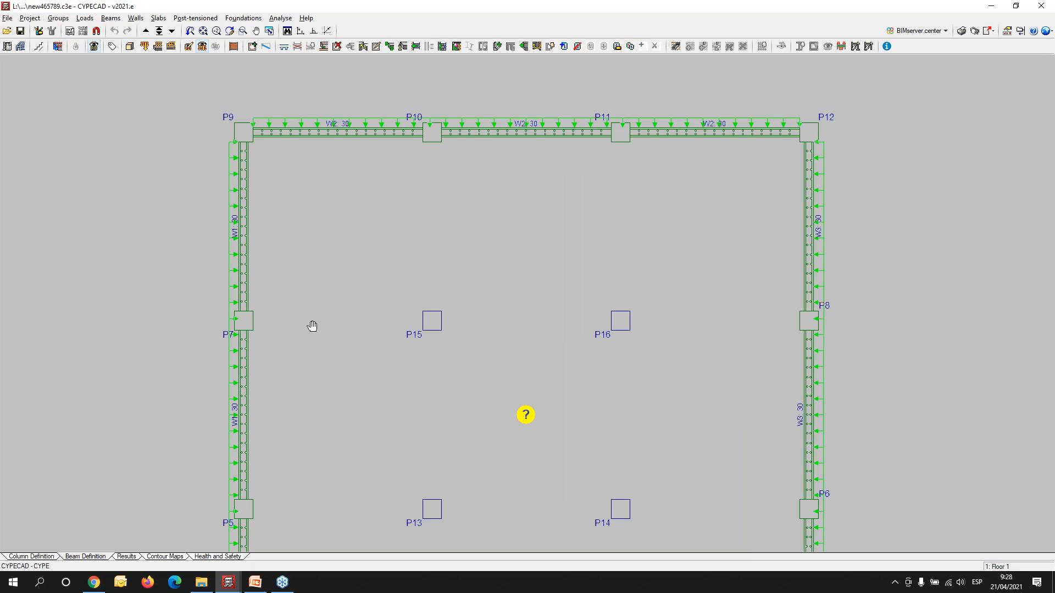
left_click(111, 18)
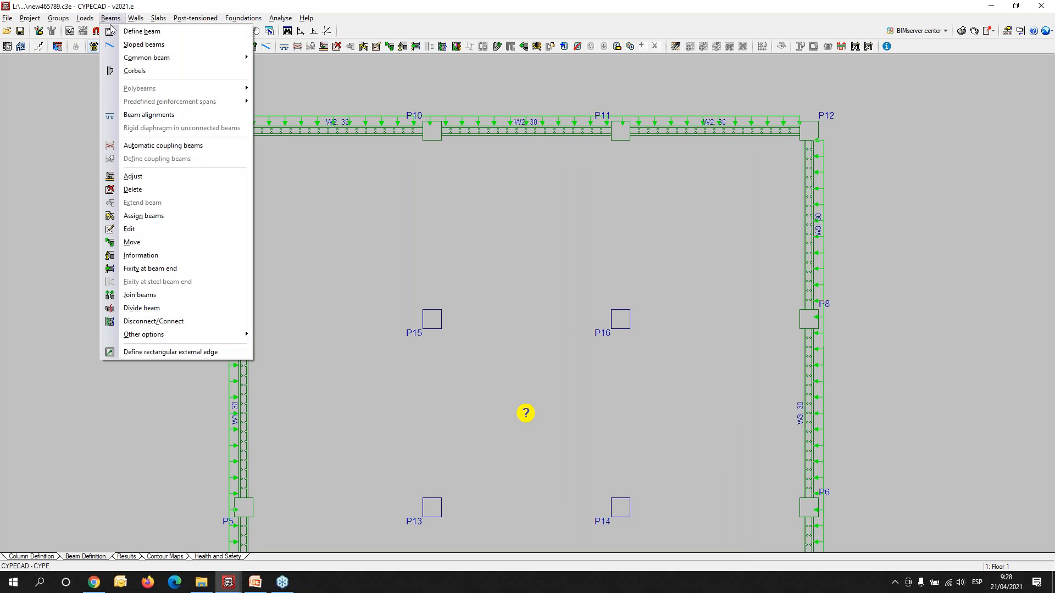
left_click(141, 31)
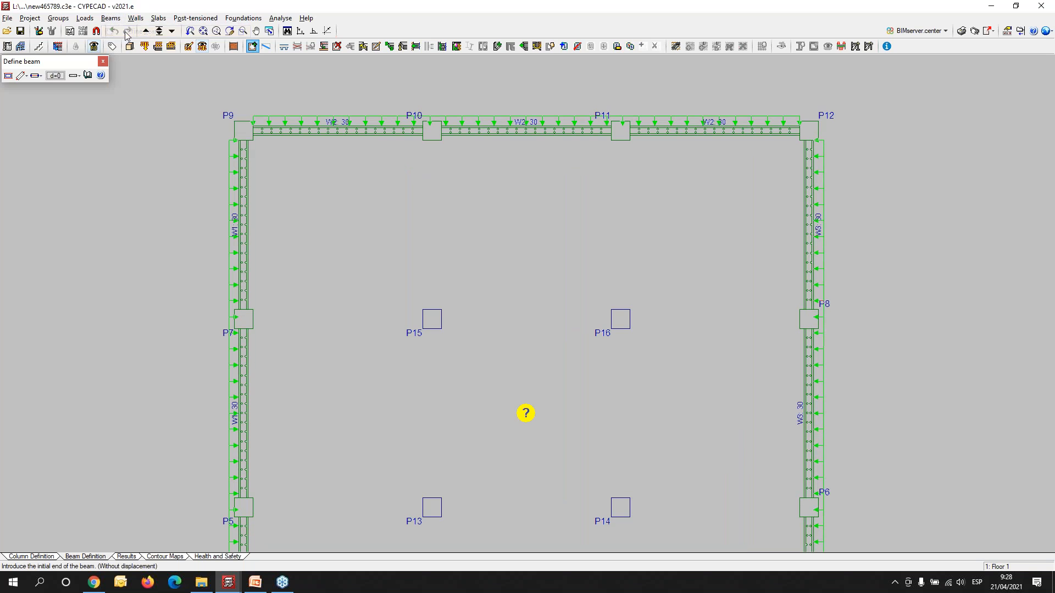
left_click(9, 75)
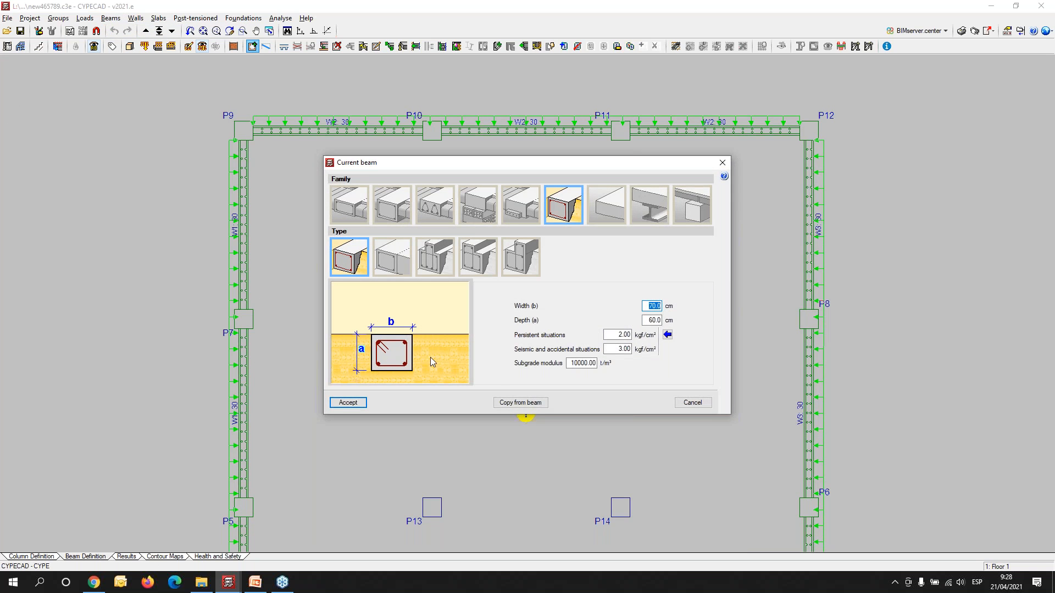
left_click(378, 209)
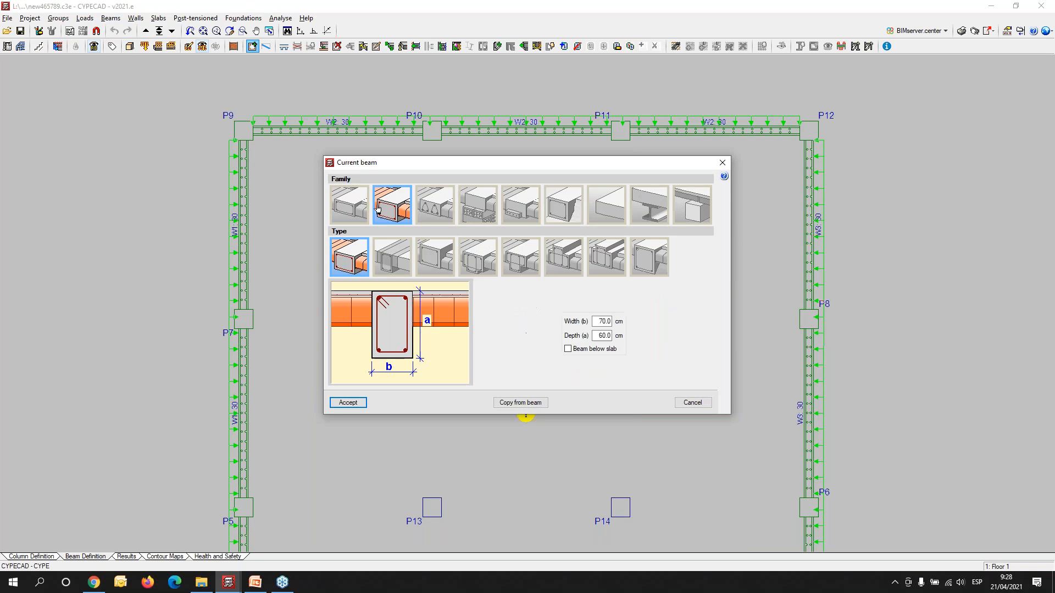
left_click(651, 261)
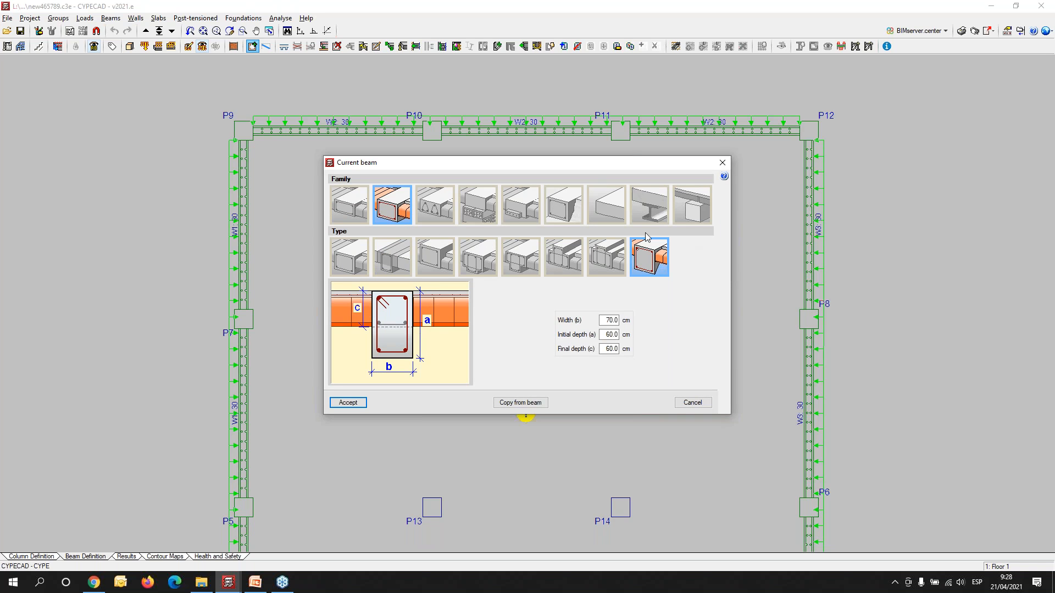
- Set the variable-depth beam's width to 30 cm and its final depth to 40 cm, and accept the section
double_click(607, 320)
type("30")
key("Tab")
double_click(602, 350)
type("40")
key("Tab")
left_click(349, 404)
- Enable coordinate introduction for the beam starting near column P7 and place its window clear of the P7–P15 span
scroll(311, 130, "up", 2)
middle_click_drag(245, 414, 238, 309)
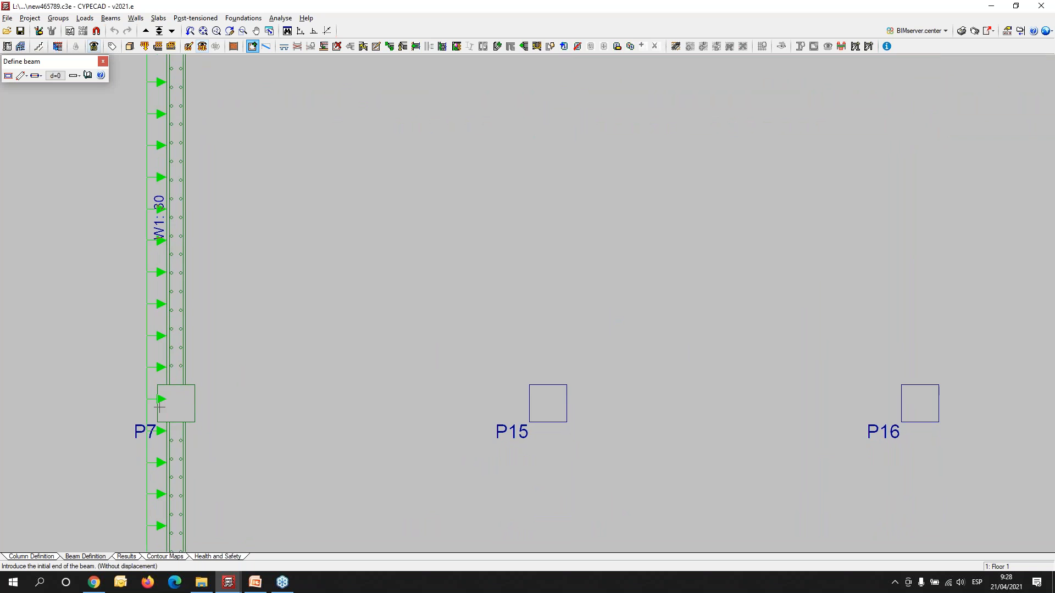
left_click(301, 31)
left_click(567, 186)
left_click(328, 31)
left_click_drag(547, 261, 345, 170)
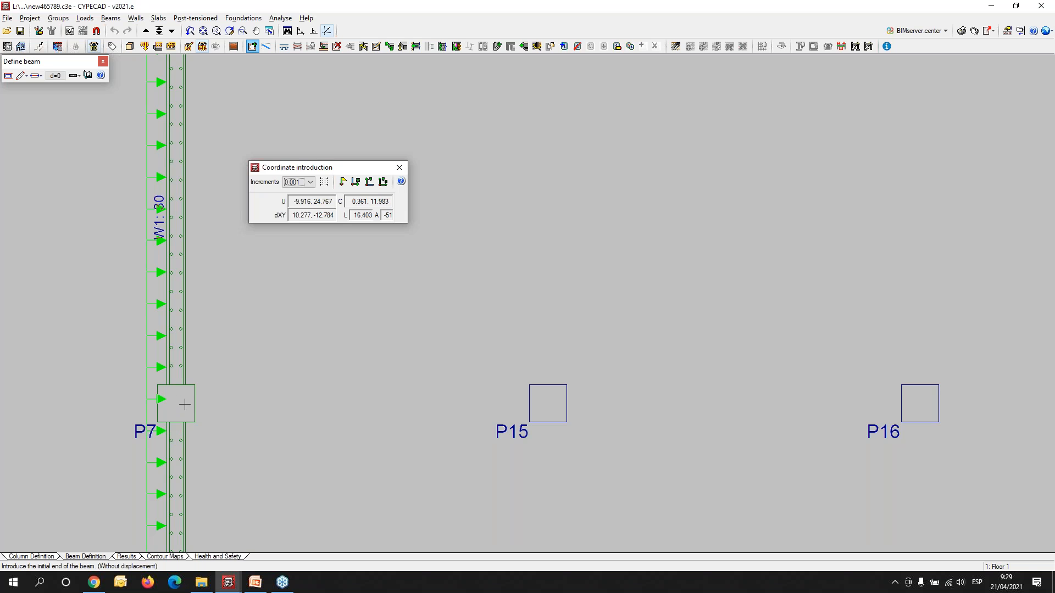
- Introduce the variable-depth beam from column P7 towards P15 with an X increment of 1.20 m
left_click(176, 404)
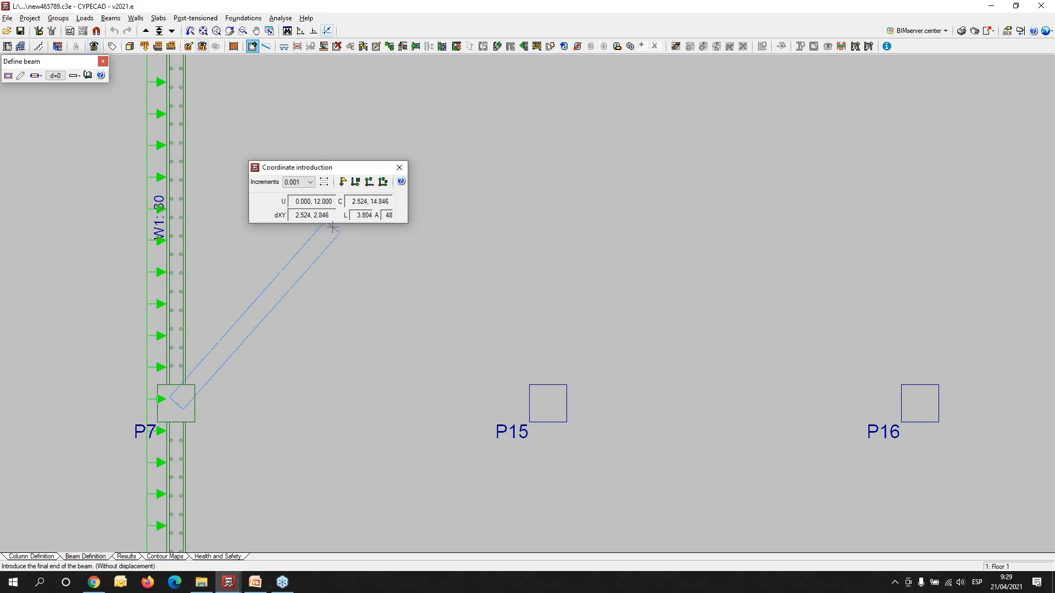
left_click(354, 182)
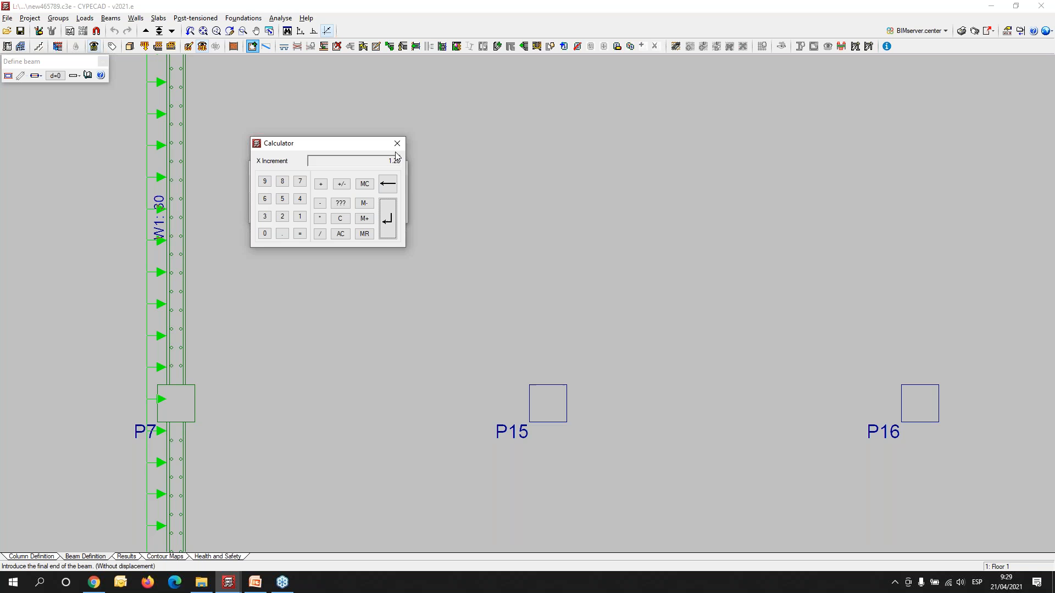
key("Return")
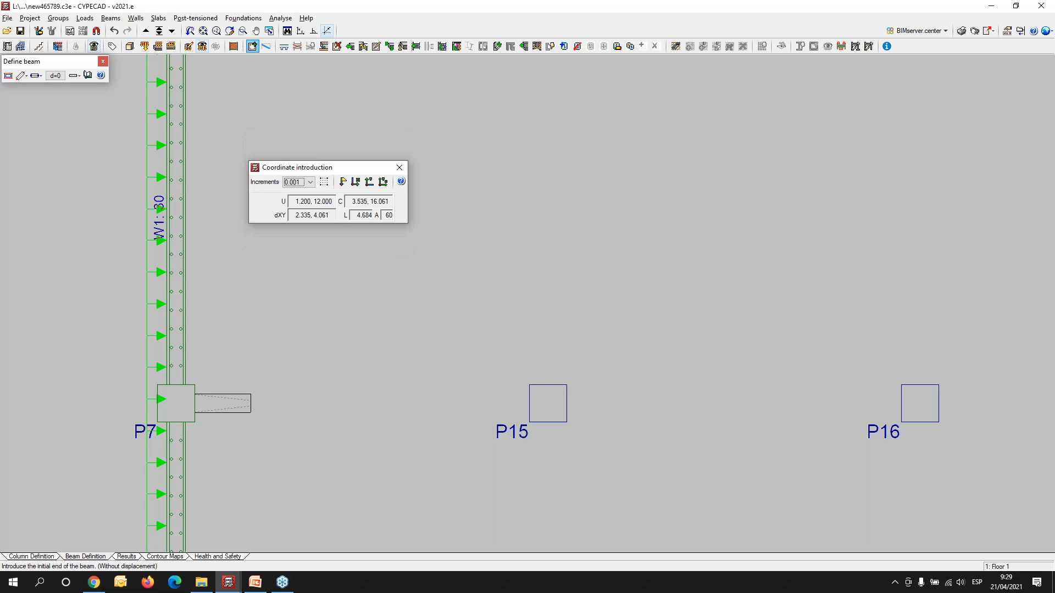
- Introduce the variable-depth beam from column P15 back towards P7 with an X increment of -1.2 m
scroll(537, 433, "up", 1)
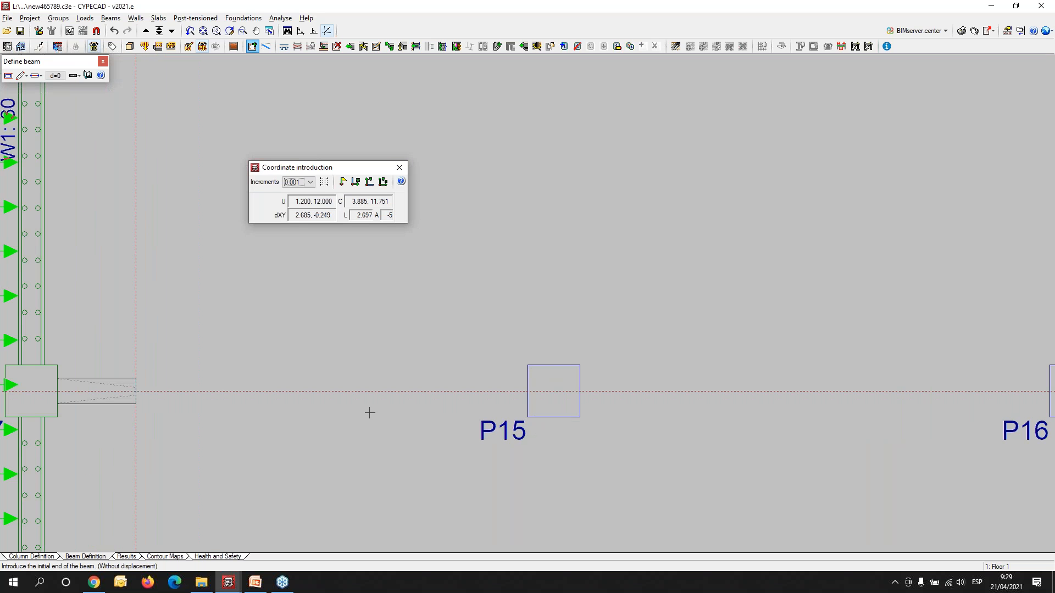
middle_click_drag(229, 403, 394, 419)
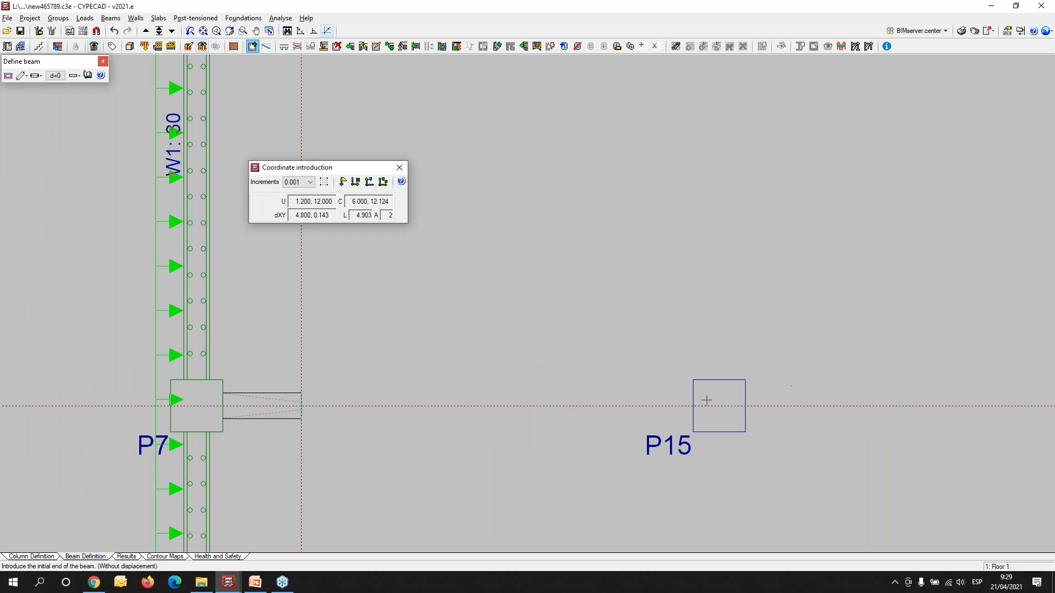
left_click(719, 406)
left_click(355, 182)
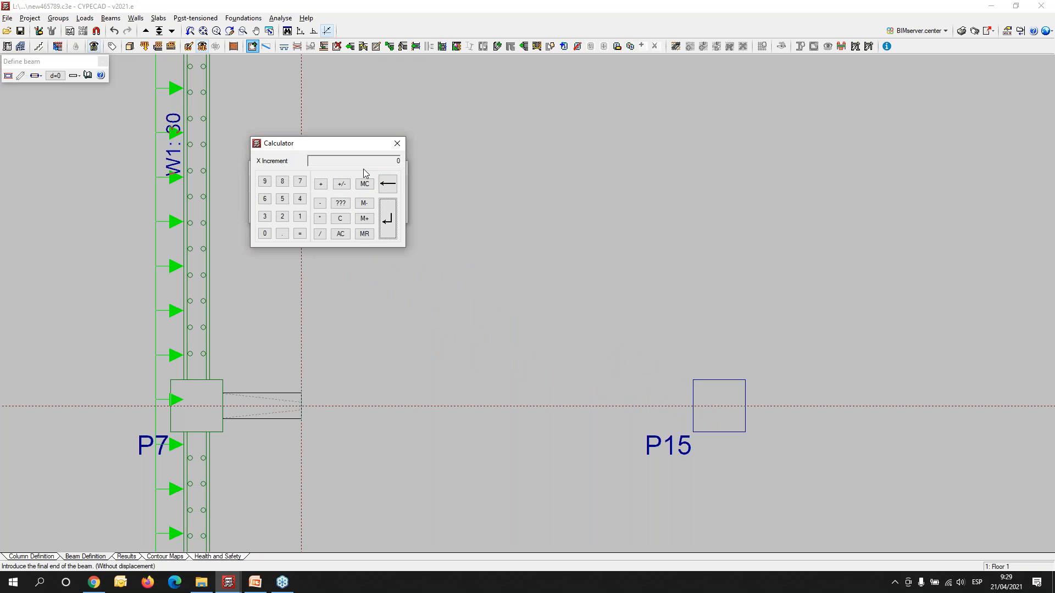
type("-1.2")
key("Return")
- Introduce the variable-depth beam from column P15 towards P10 with a Y increment of 1.2 m
middle_click_drag(655, 261, 424, 321)
scroll(523, 272, "down", 3)
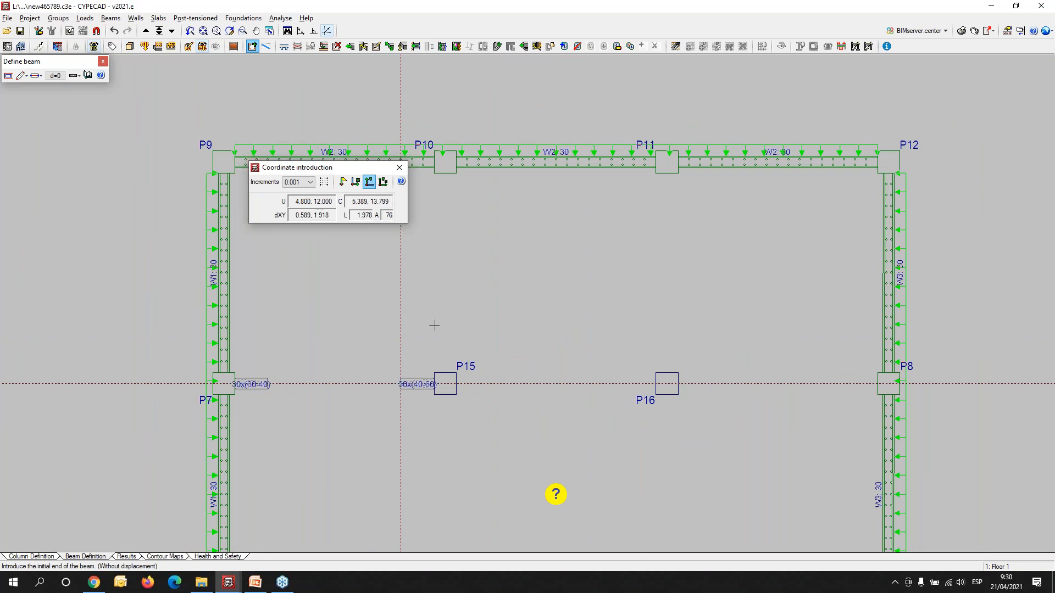
scroll(442, 374, "up", 2)
left_click(440, 368)
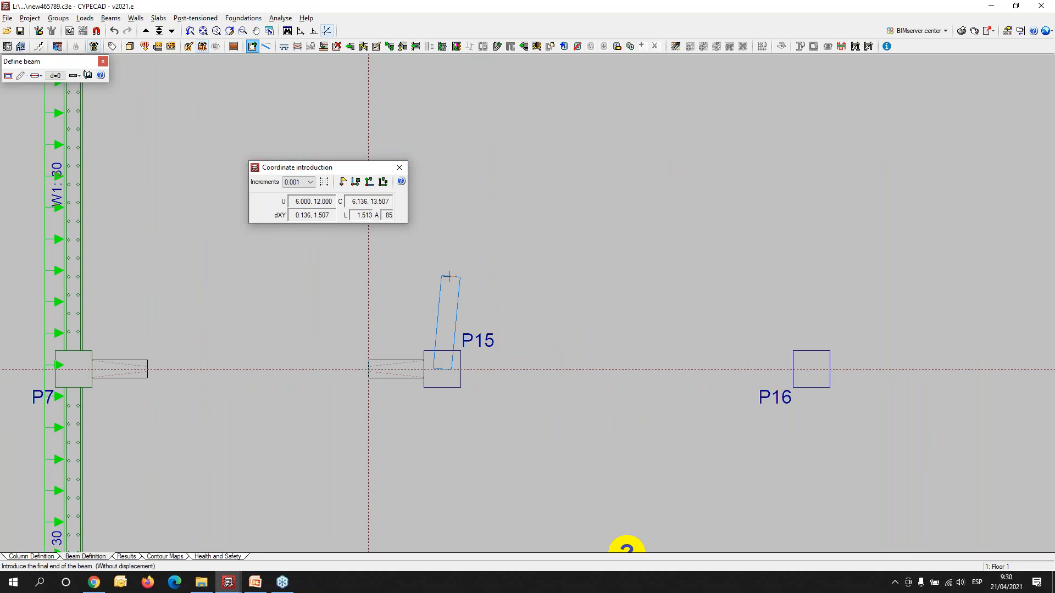
left_click(369, 182)
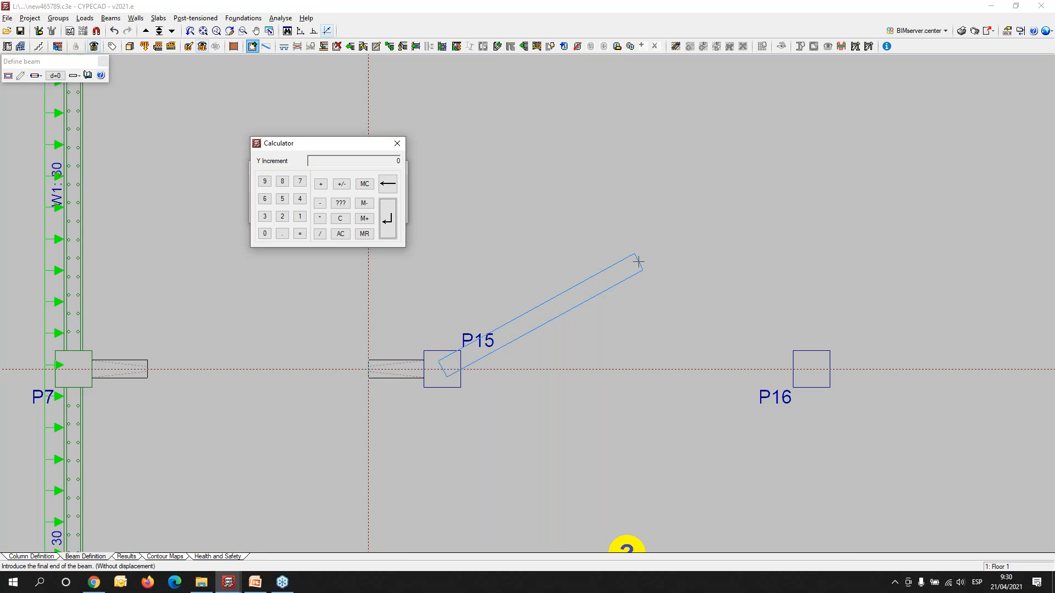
key("Return")
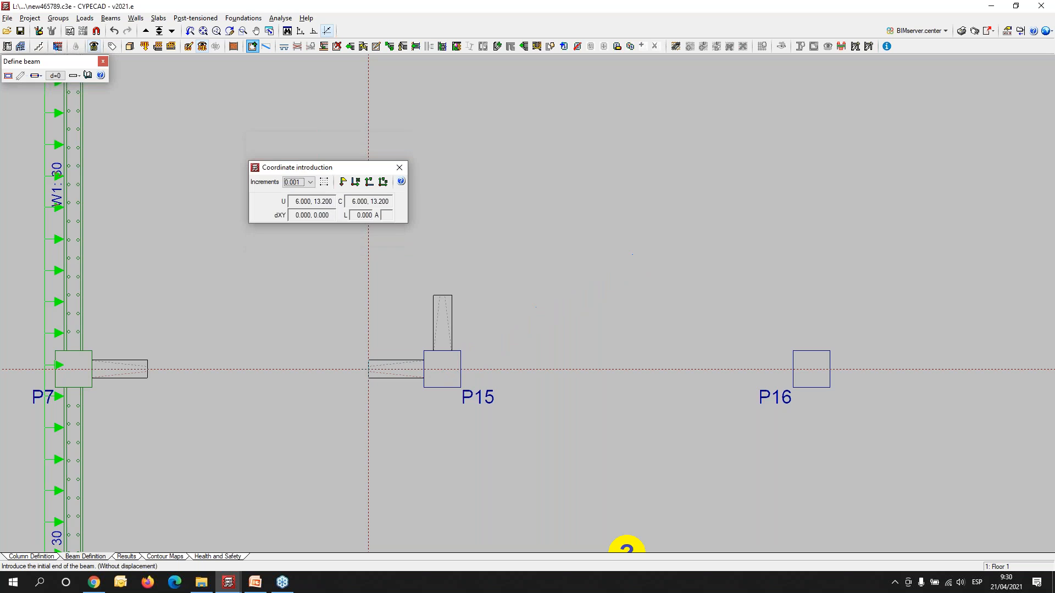
- Introduce the variable-depth beam from column P10 back towards P15 with a Y increment of -1.2 m
middle_click_drag(479, 332, 515, 442)
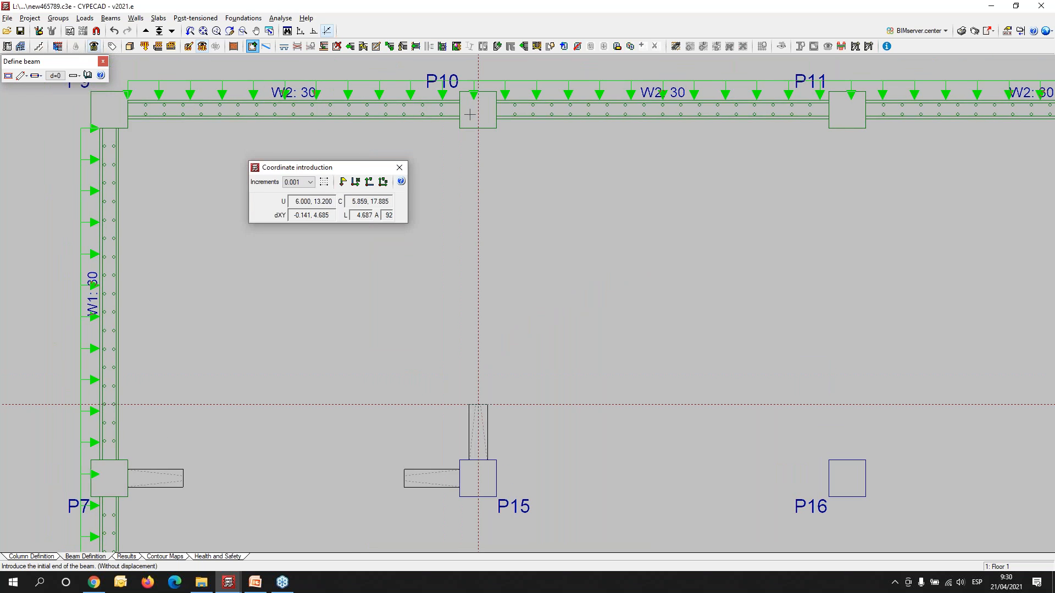
left_click(478, 109)
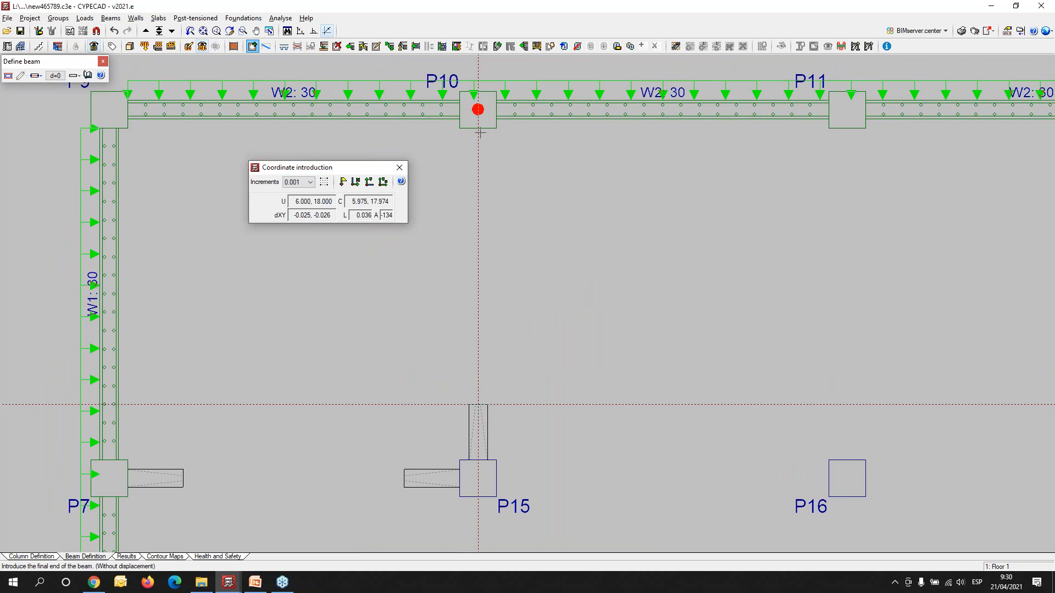
left_click(369, 182)
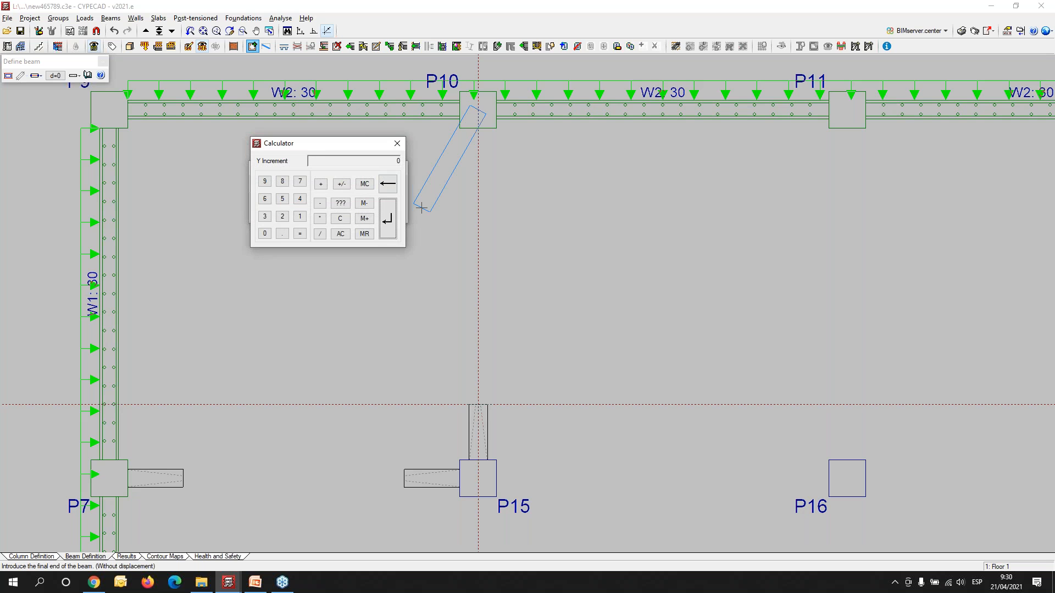
type("-1.2")
key("Return")
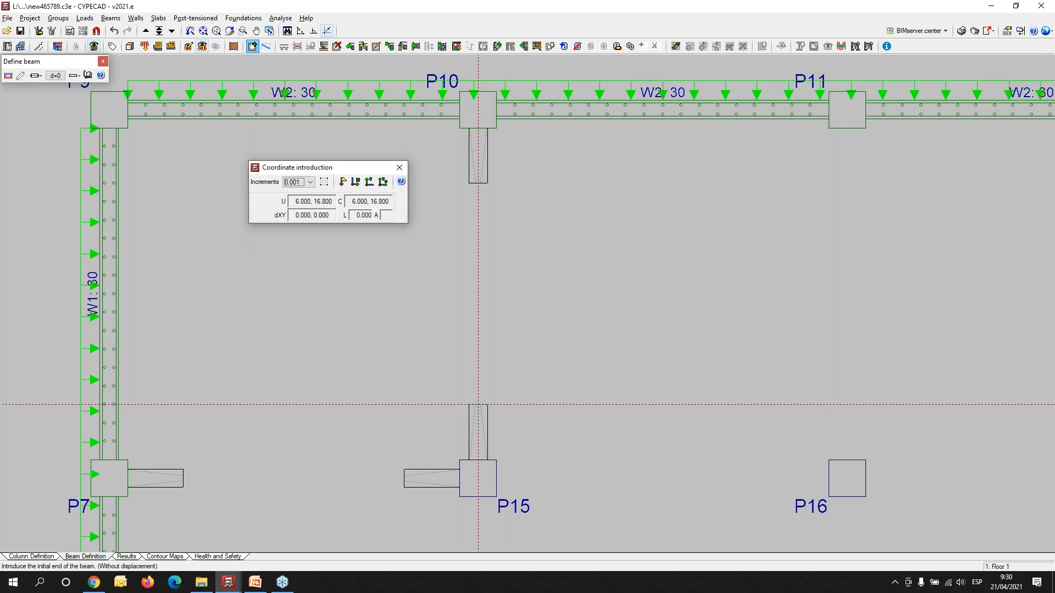
- Examine the haunched beam stubs at columns P7, P15 and P10 in the 3D view of the building, and return to the plan
scroll(359, 266, "down", 1)
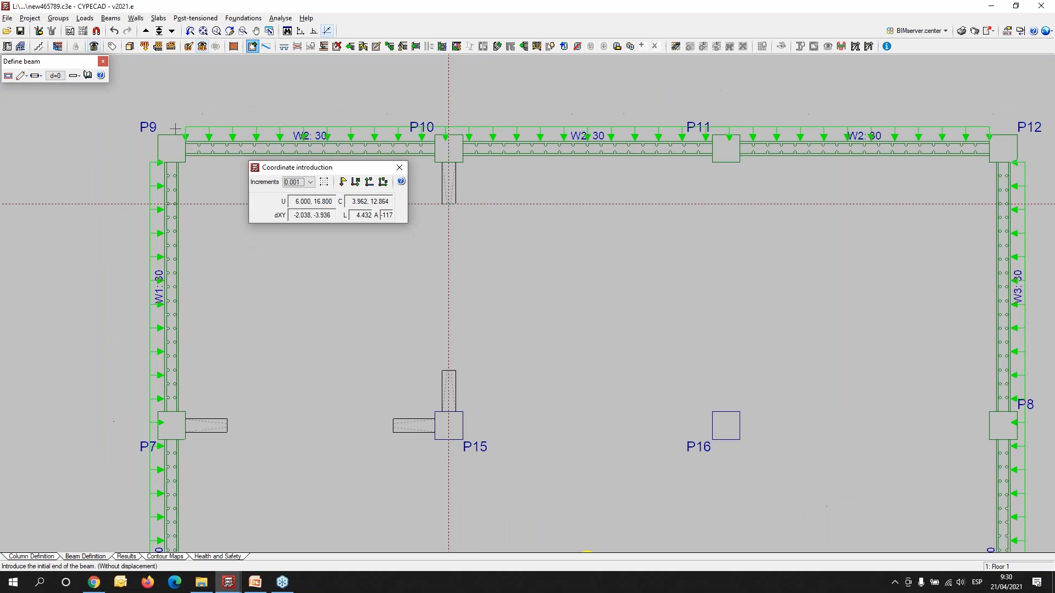
left_click(130, 46)
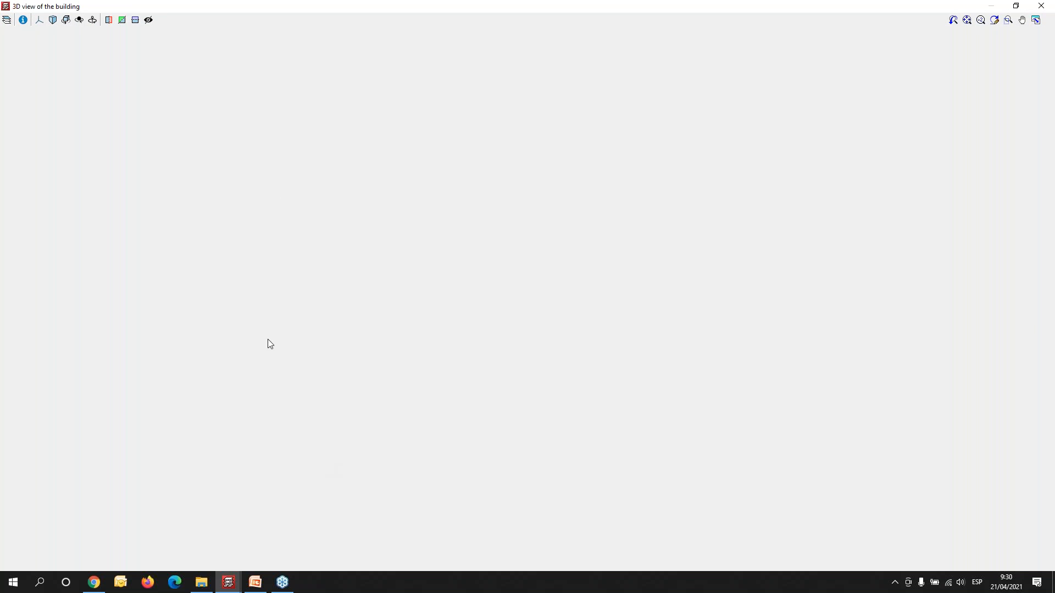
scroll(509, 264, "up", 5)
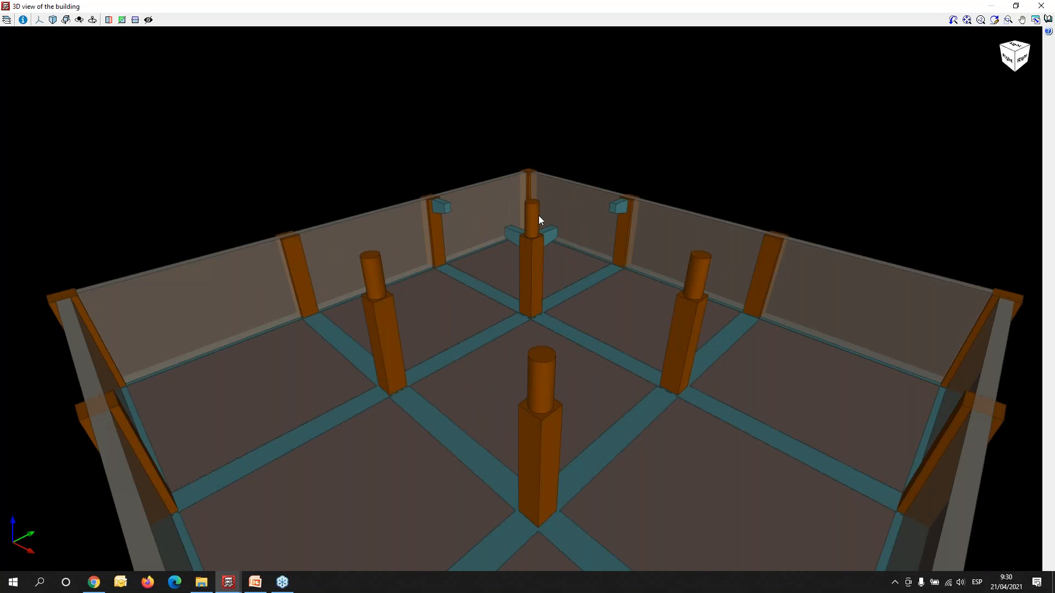
scroll(539, 216, "up", 3)
left_click_drag(662, 344, 374, 321)
scroll(717, 377, "down", 2)
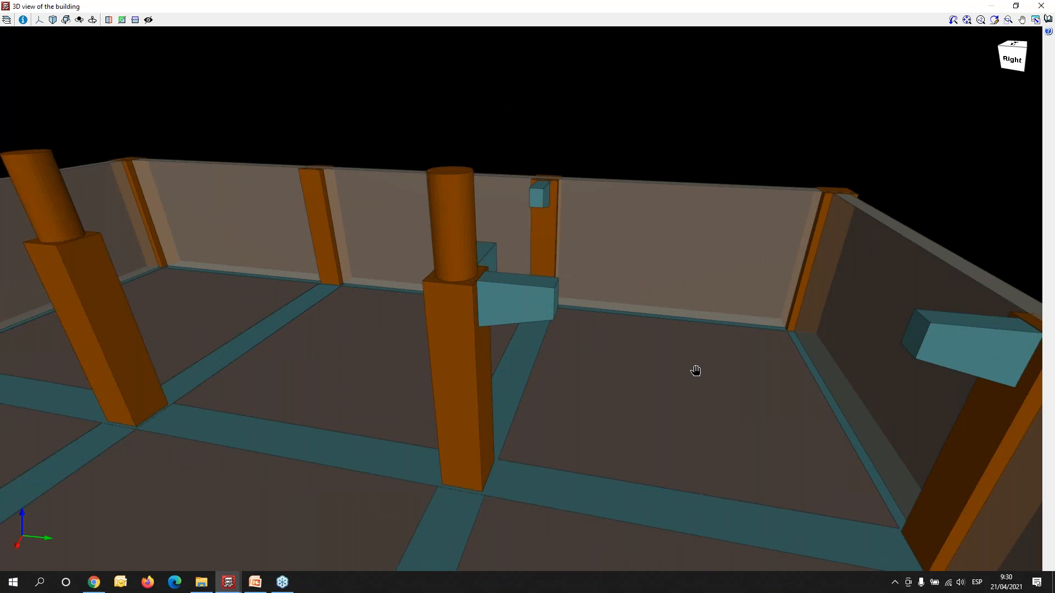
middle_click_drag(696, 371, 536, 297)
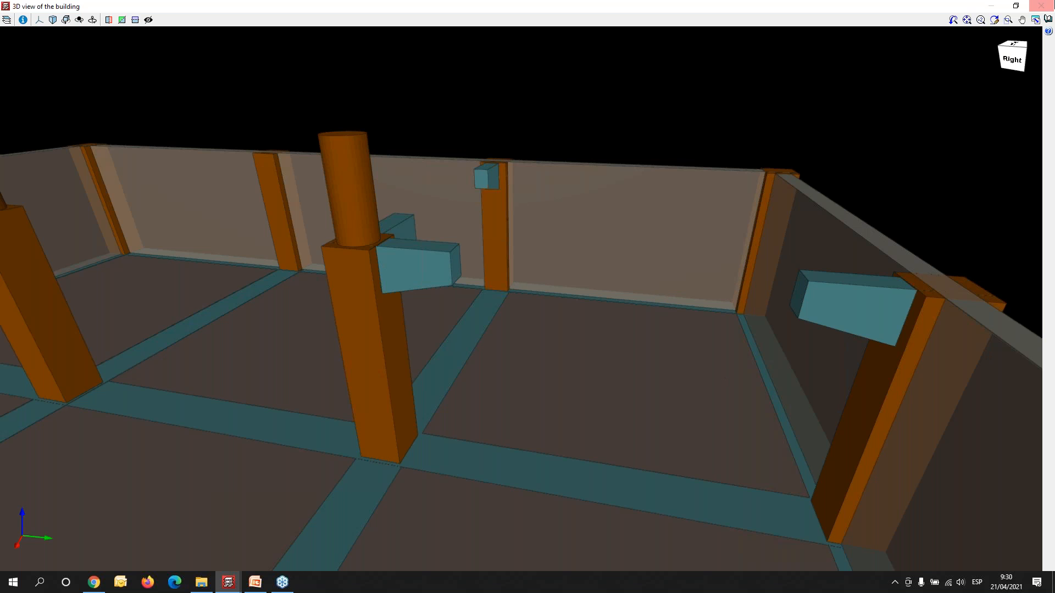
left_click_drag(567, 413, 753, 404)
left_click(1041, 6)
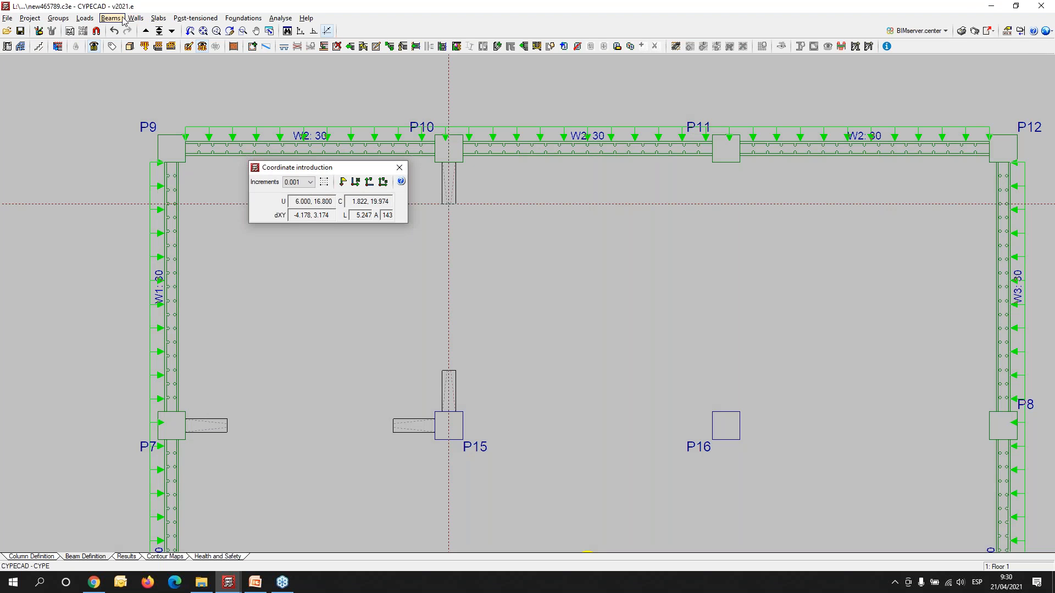
- Change the current beam to the constant-depth dropped concrete type, 30 cm wide and 40 cm deep, and accept the section
left_click(123, 21)
left_click(132, 25)
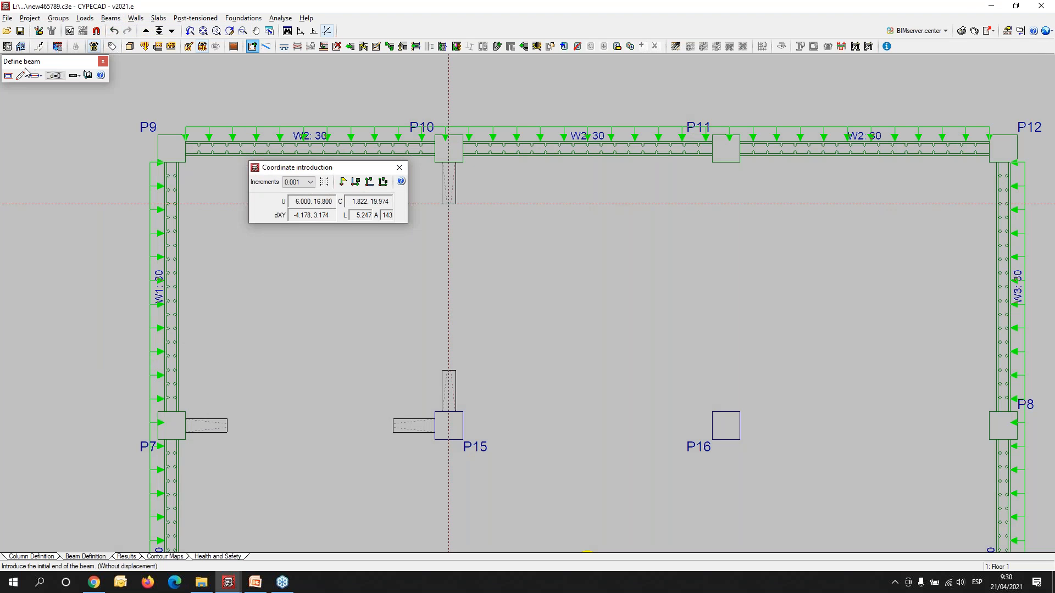
left_click(9, 75)
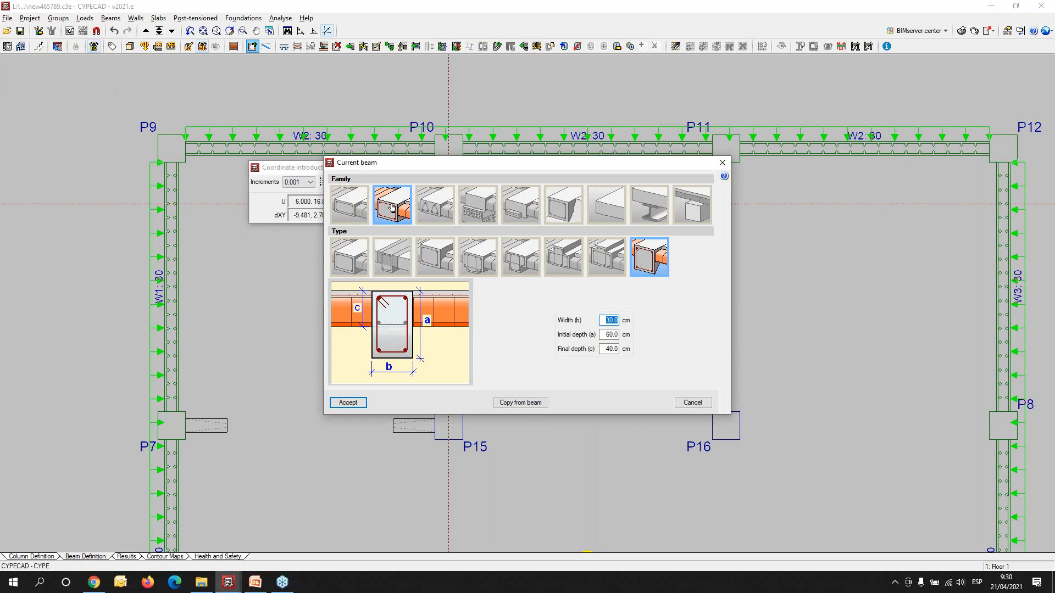
left_click(354, 258)
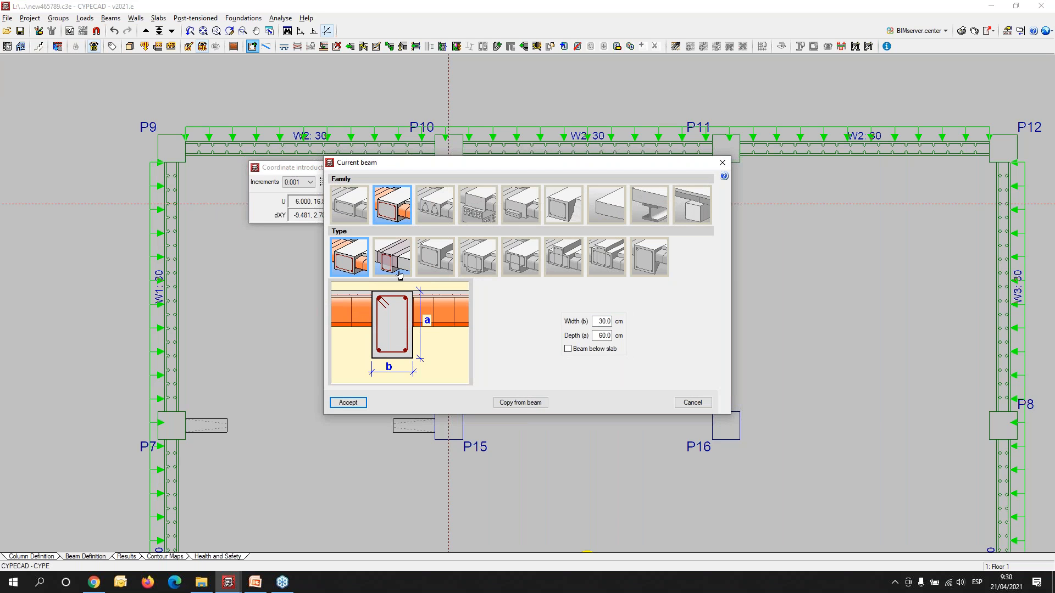
left_click_drag(596, 323, 649, 322)
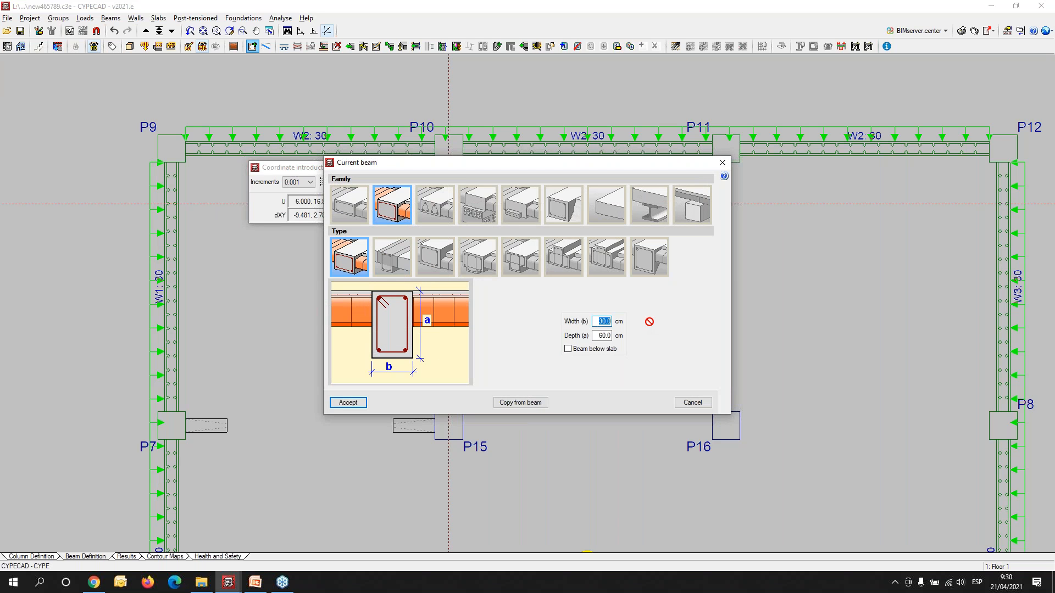
key("Tab")
left_click(348, 402)
- Introduce 30x40 beams joining the haunch ends along the P7–P15 and P15–P10 spans
scroll(238, 447, "up", 3)
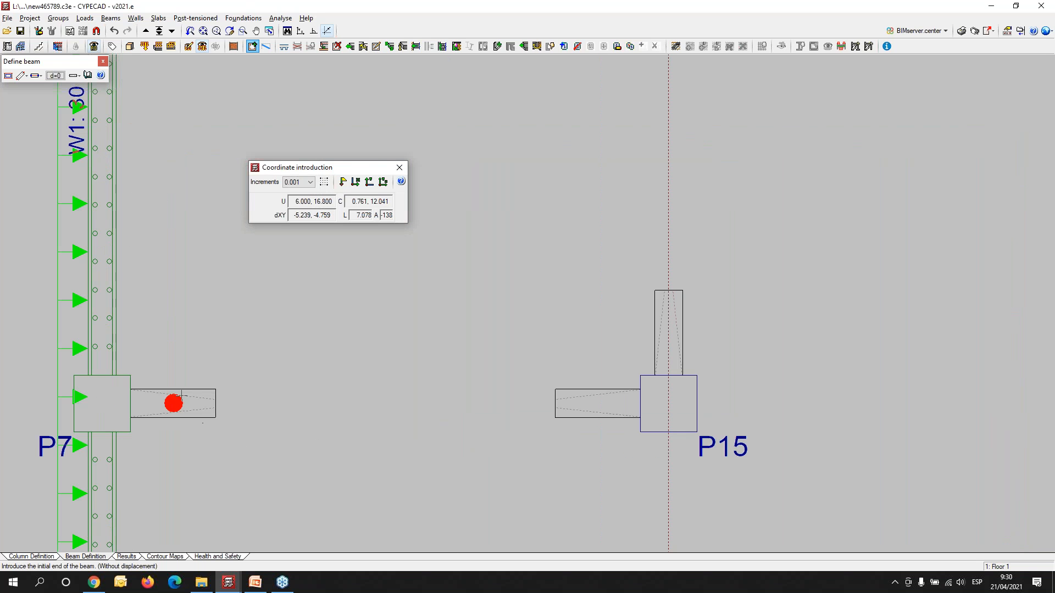
left_click(215, 403)
left_click(555, 402)
middle_click_drag(656, 308, 472, 443)
left_click(483, 425)
left_click(484, 84)
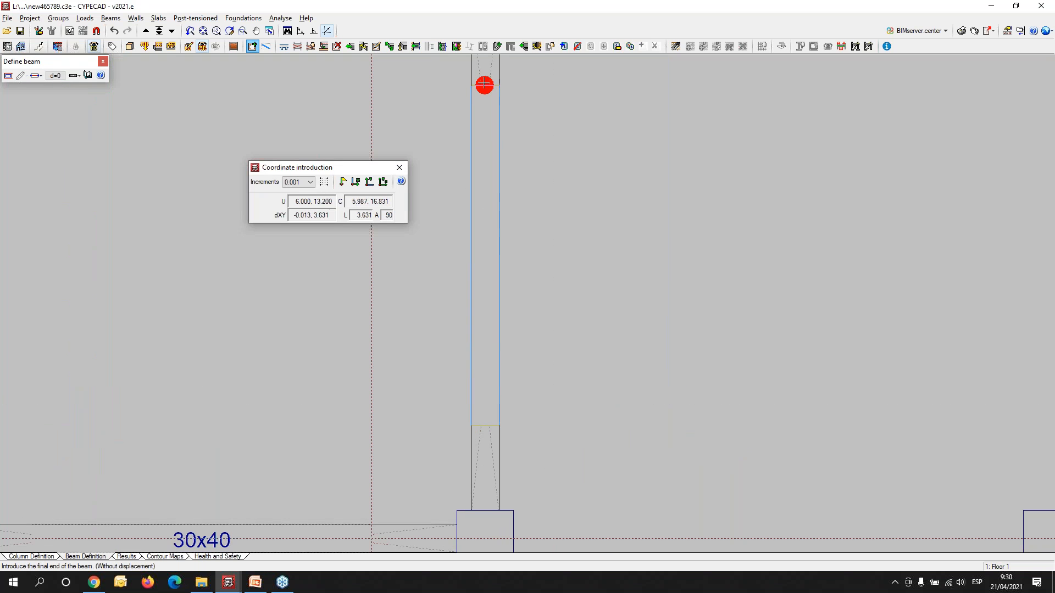
- Examine the completed P7–P15 and P15–P10 haunched beams in the 3D view of the building, and return to the plan
scroll(554, 242, "down", 3)
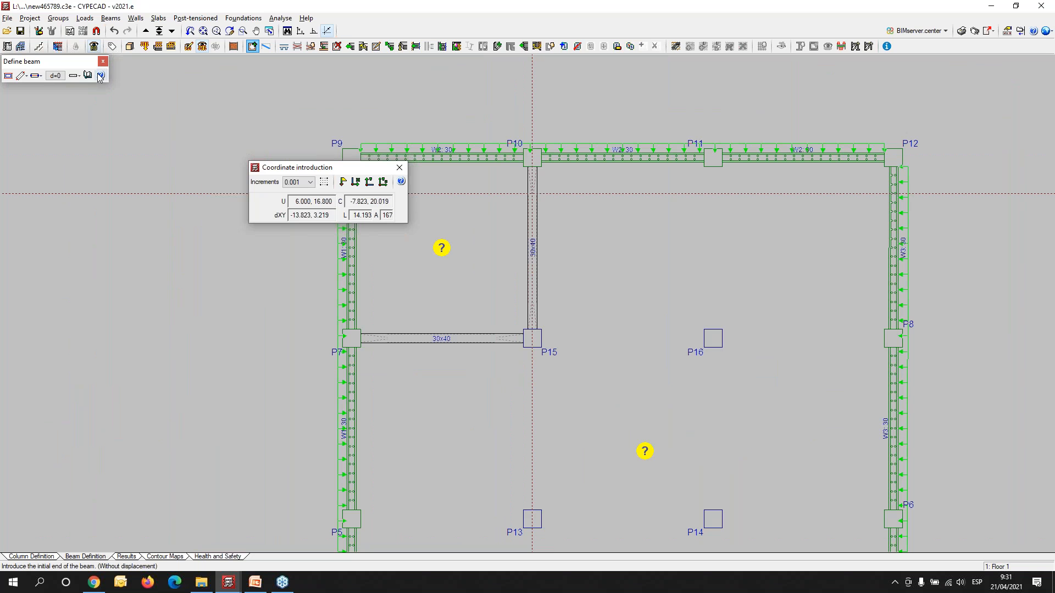
left_click(129, 46)
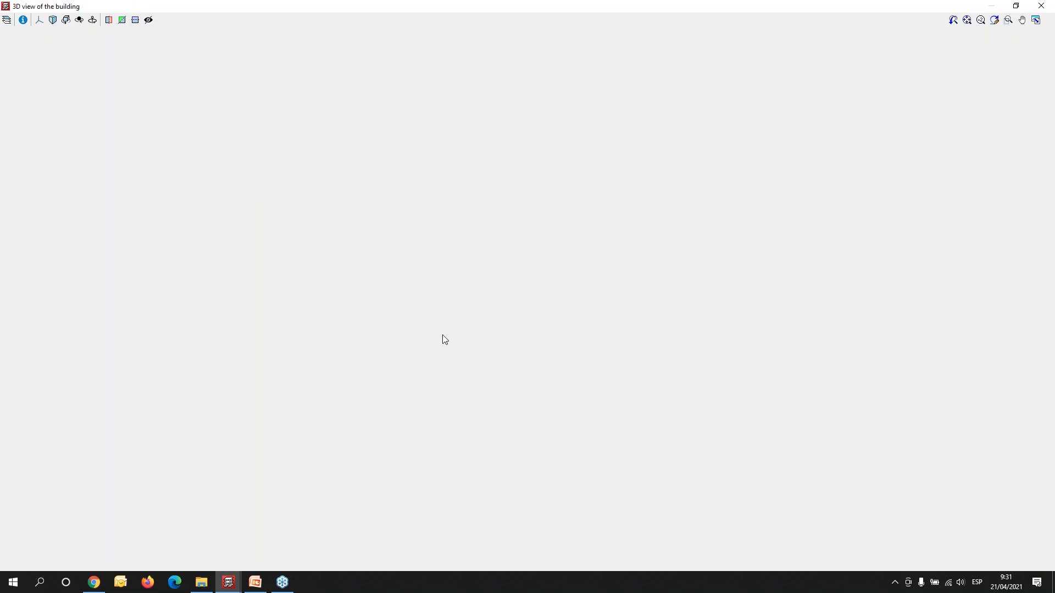
scroll(518, 249, "up", 10)
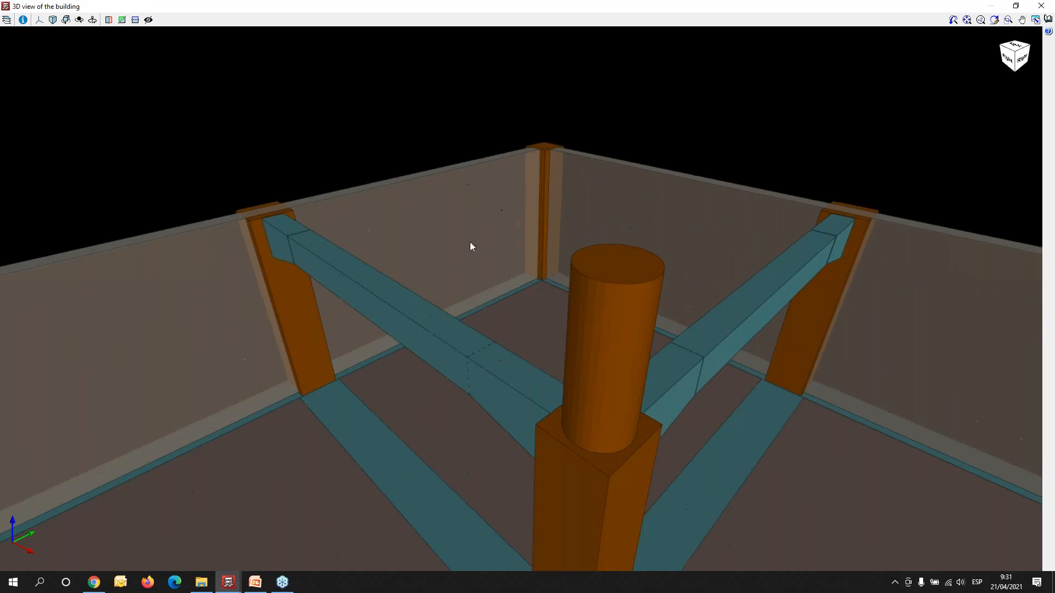
middle_click_drag(486, 426, 605, 431)
scroll(671, 434, "down", 4)
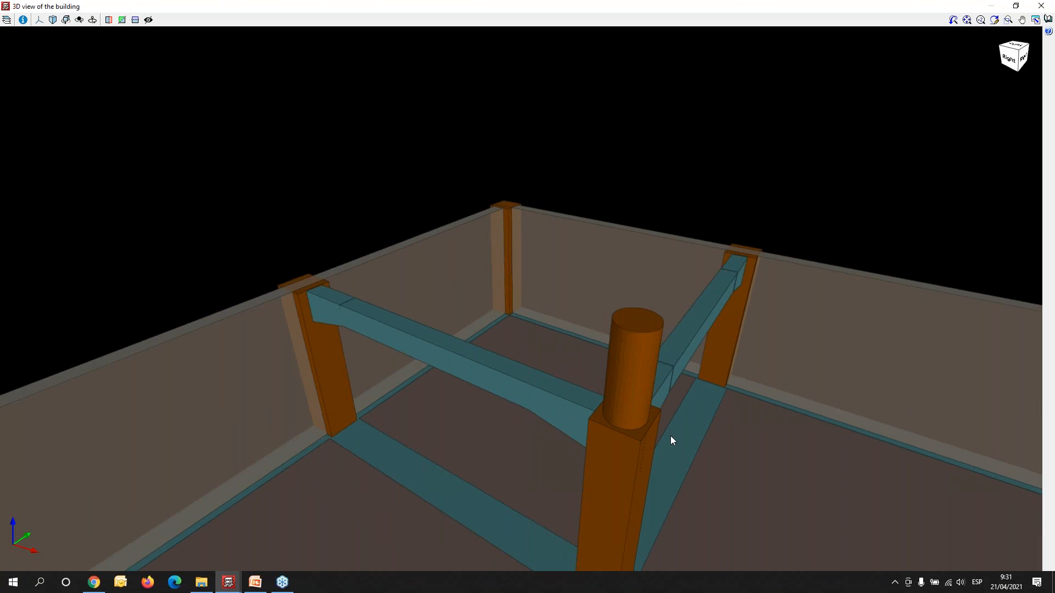
scroll(670, 437, "down", 1)
scroll(598, 369, "up", 5)
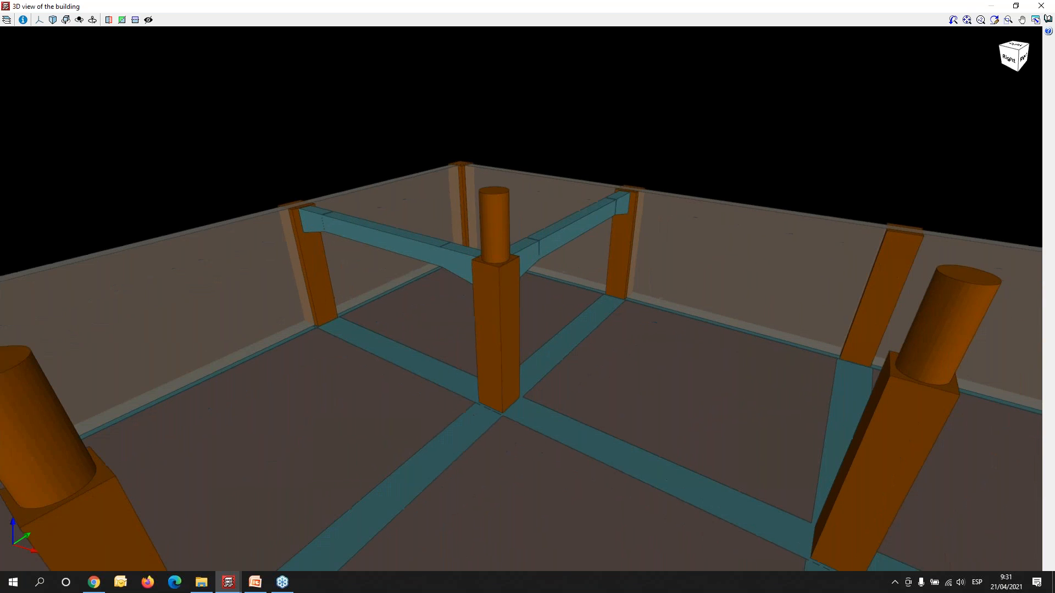
middle_click_drag(1027, 423, 1009, 397)
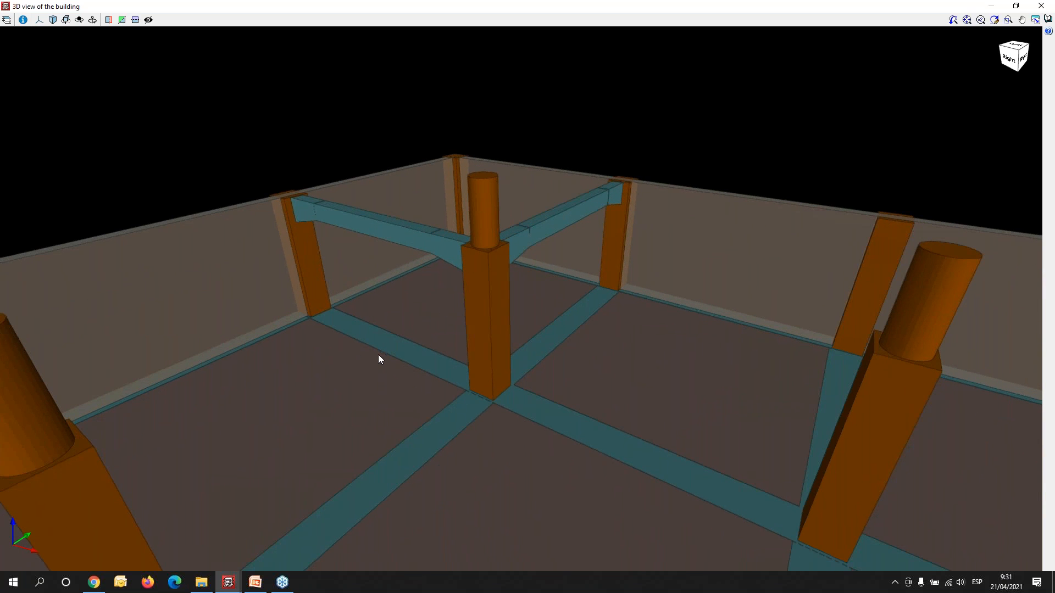
left_click(1042, 6)
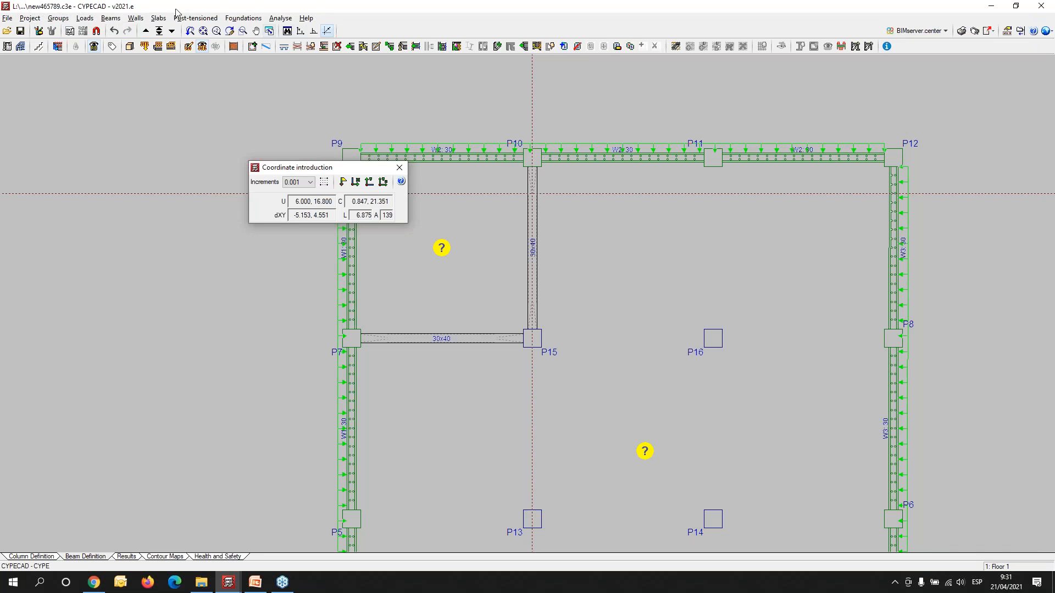
- Set up copying of elements within the same group, with beams included and loads excluded
left_click(55, 18)
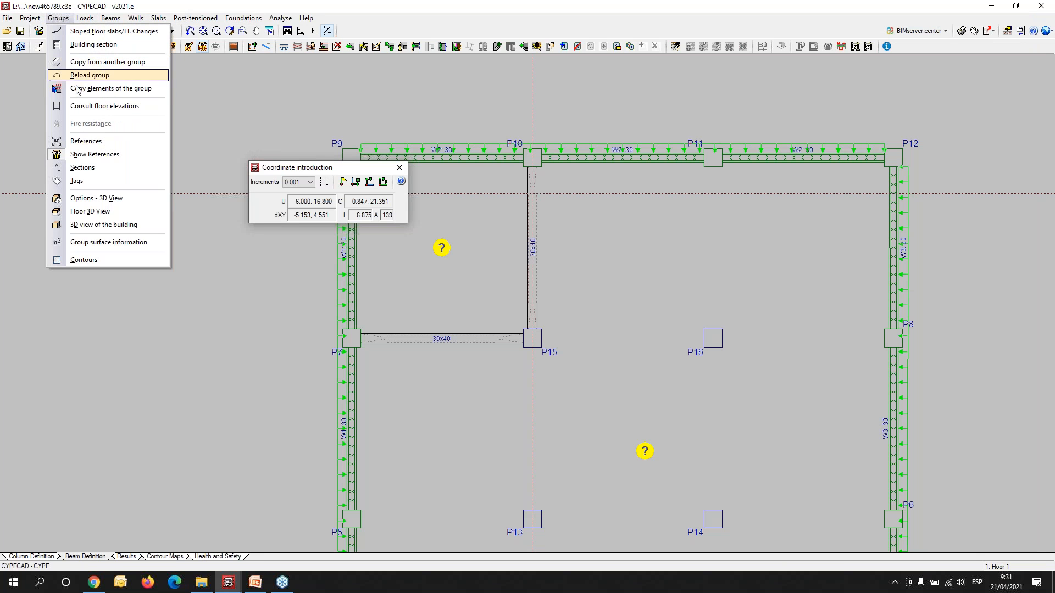
left_click(77, 90)
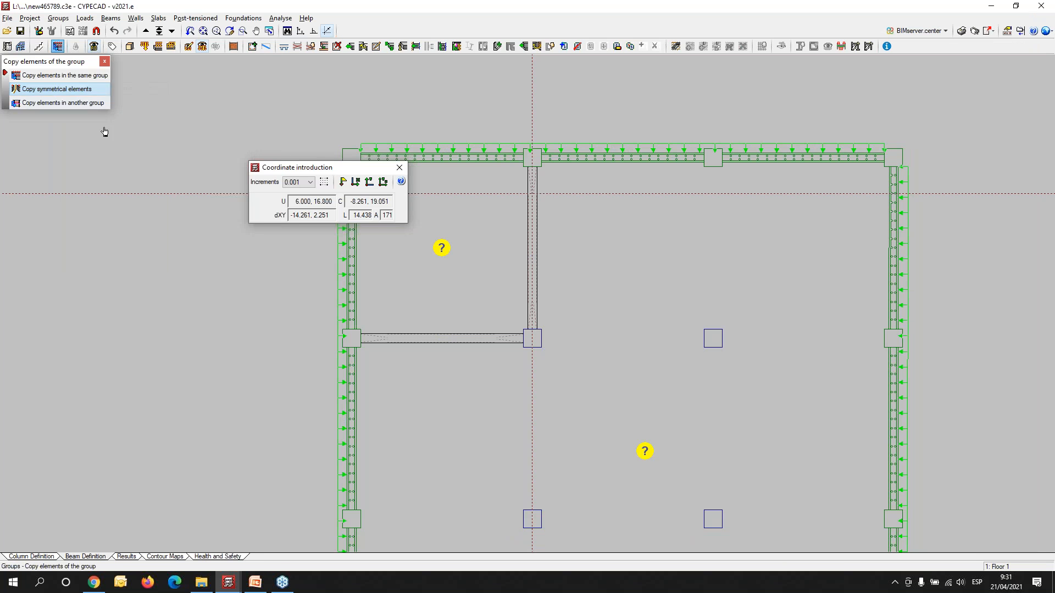
left_click(60, 80)
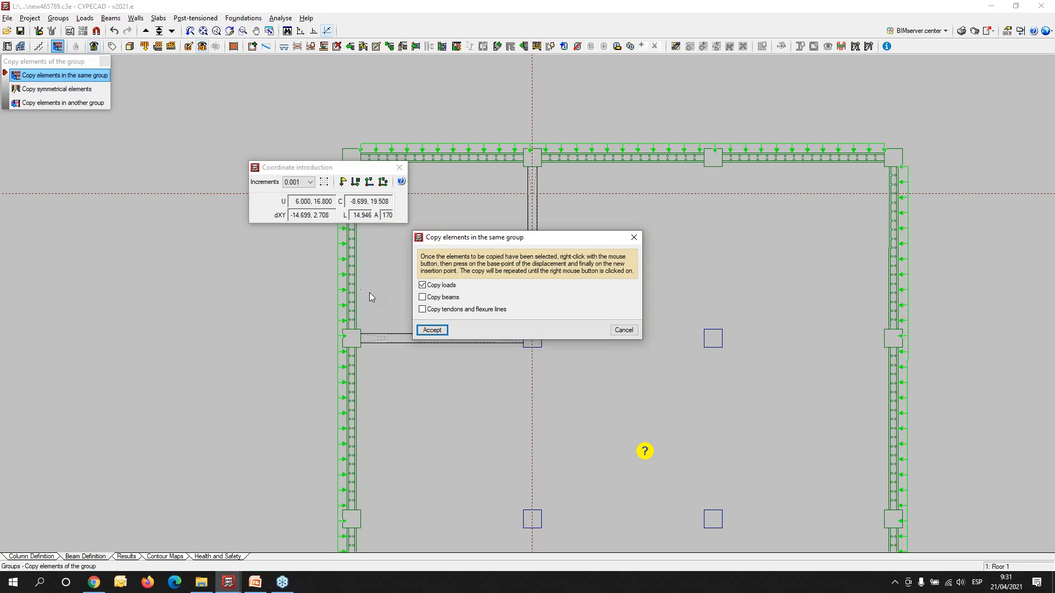
left_click(427, 302)
left_click(422, 286)
left_click(432, 330)
- Copy the P7–P15 haunched beam, using P7 as base point, to the P15–P16 and P16–P8 spans
left_click(511, 387)
left_click(373, 311)
right_click(361, 401)
scroll(335, 366, "up", 2)
left_click(368, 309)
middle_click_drag(715, 429, 278, 428)
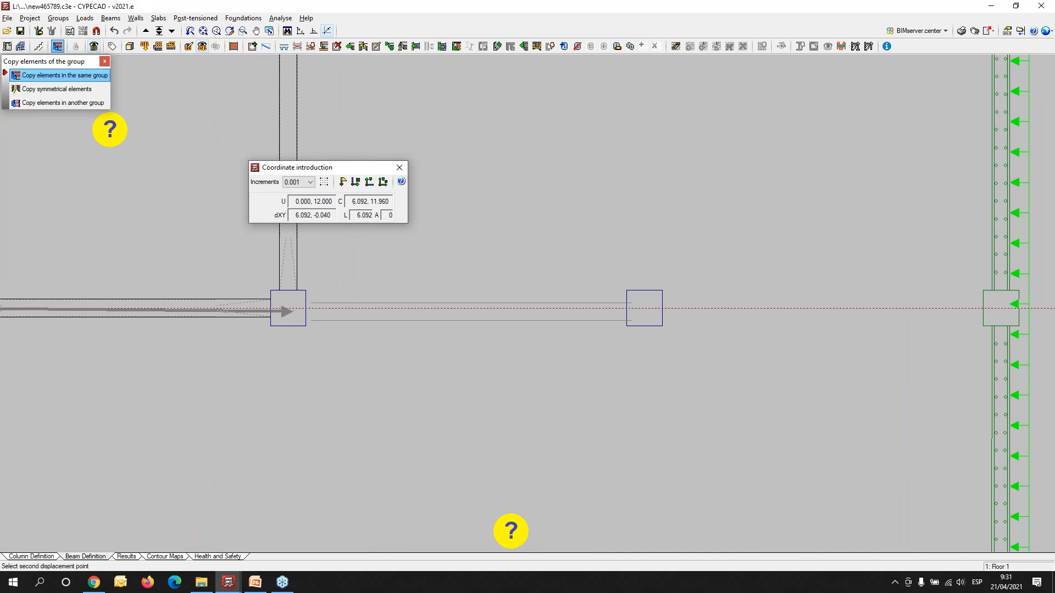
left_click(288, 308)
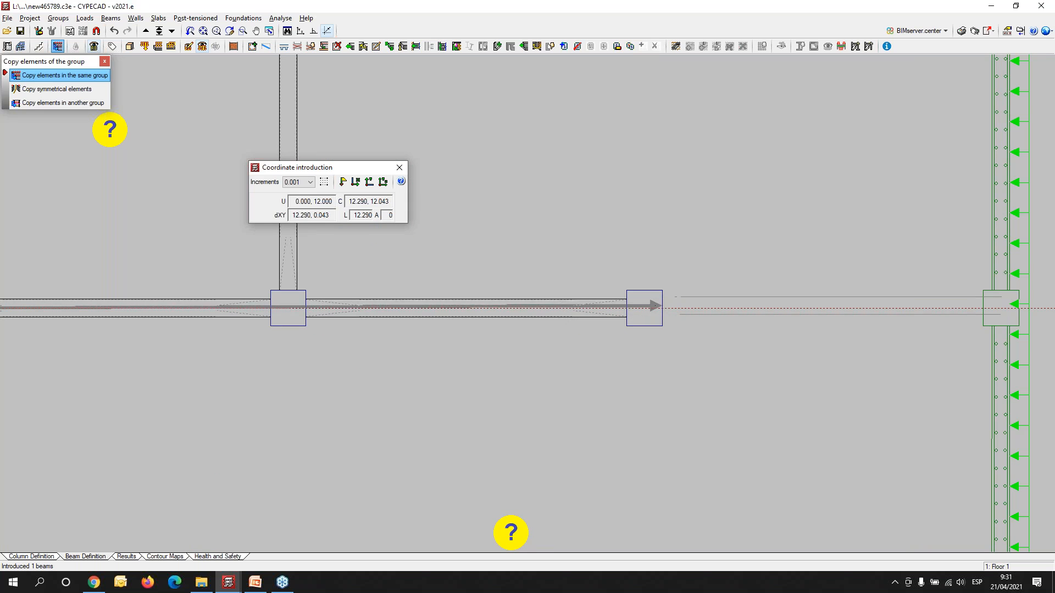
left_click(645, 308)
- Repeat the beam copy along the row below, onto the P5–P13, P13–P14 and P14–P6 spans, and end that copy
scroll(645, 308, "down", 3)
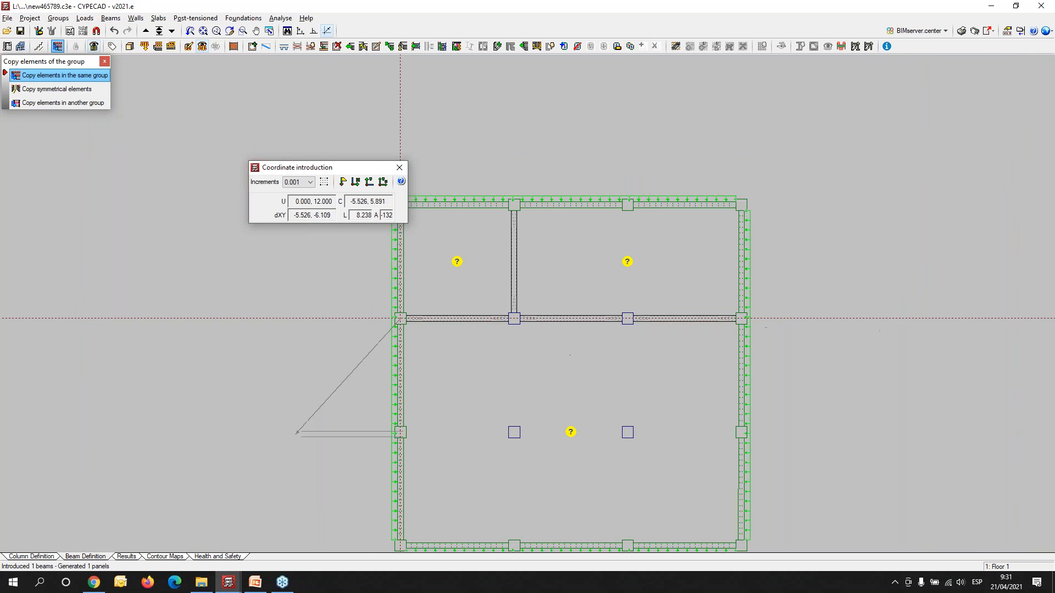
scroll(413, 425, "up", 2)
left_click(401, 433)
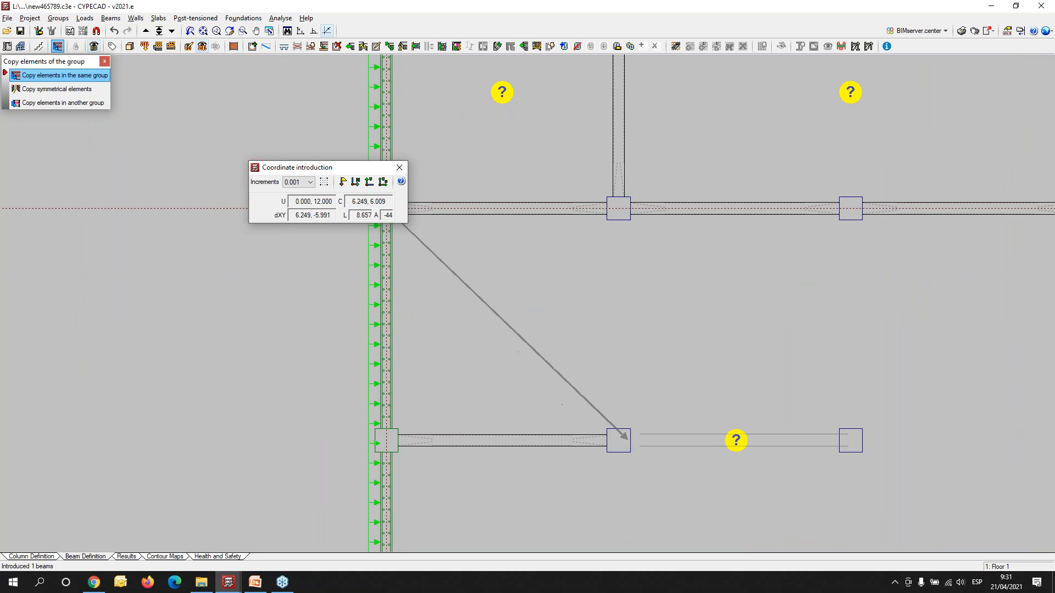
left_click(618, 440)
middle_click_drag(777, 388, 329, 339)
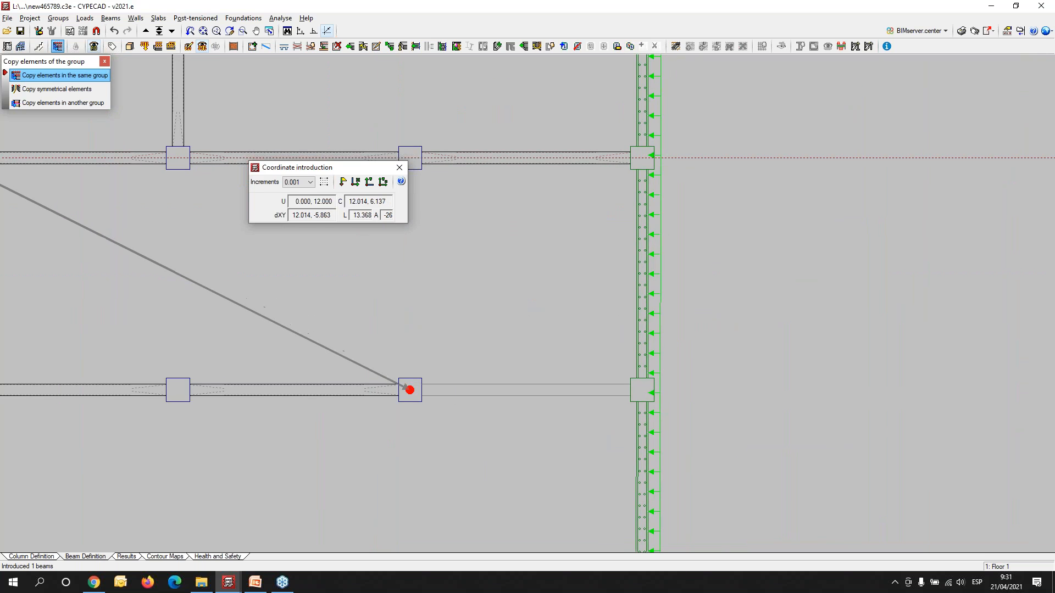
left_click(410, 385)
scroll(323, 354, "down", 3)
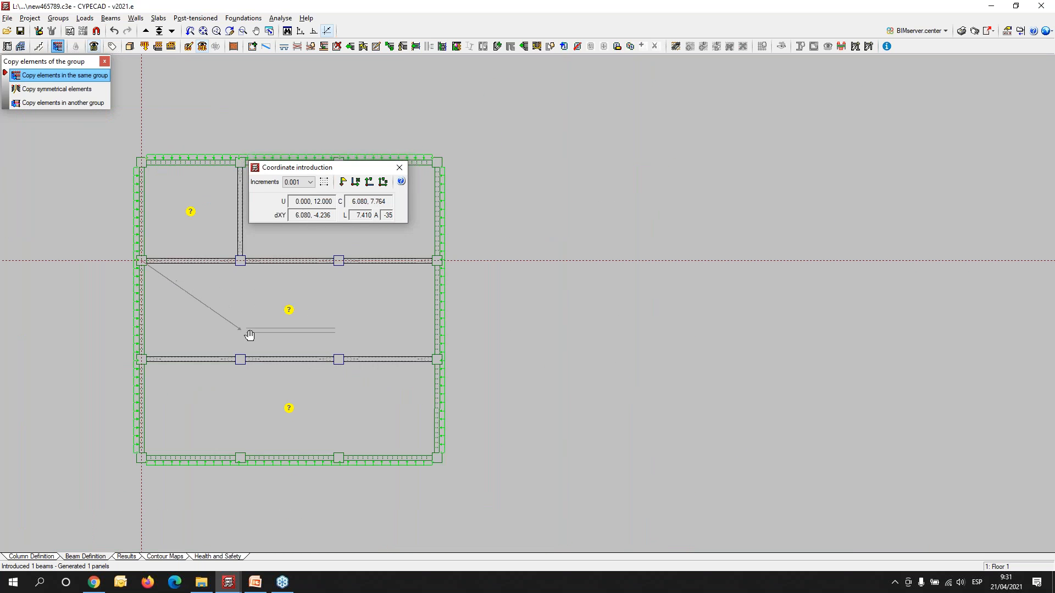
middle_click_drag(247, 331, 343, 358)
right_click(343, 357)
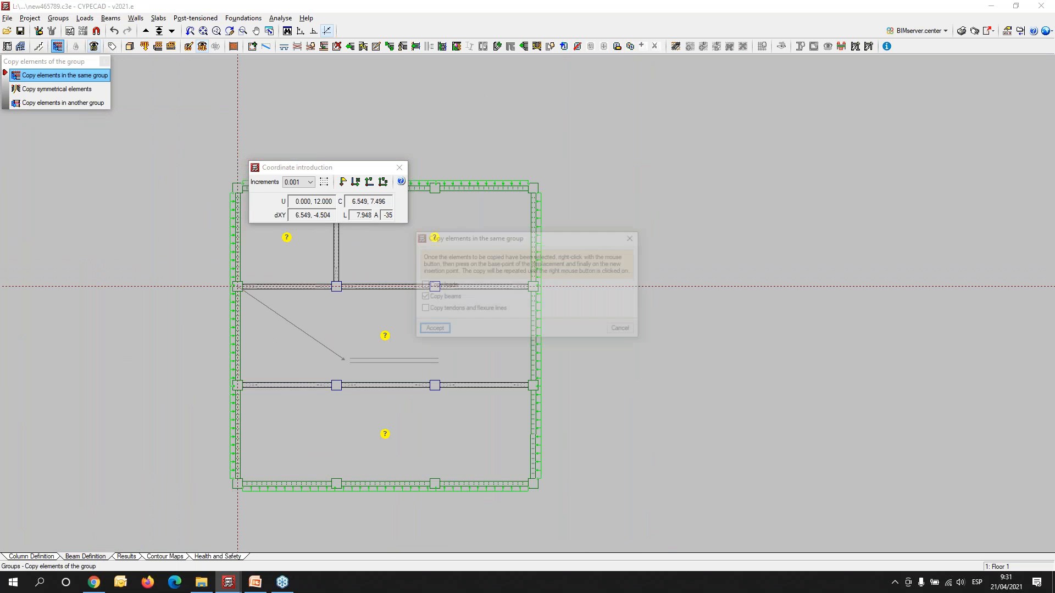
- Copy the P10–P15 haunched beam, using P10 as base point, to the P11–P16 span
left_click(432, 330)
scroll(347, 369, "down", 2)
scroll(355, 310, "up", 4)
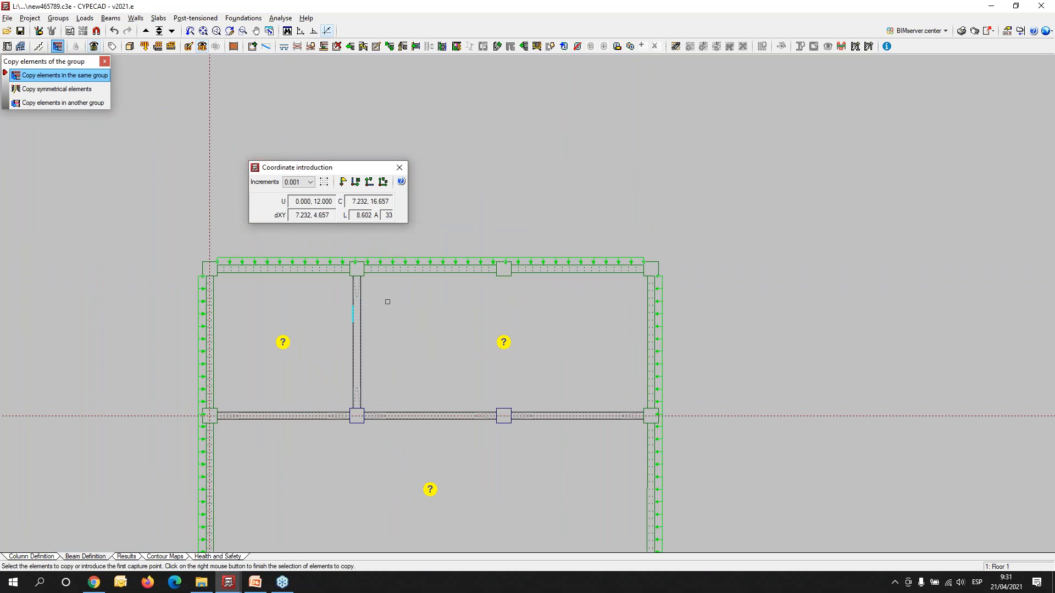
left_click(368, 305)
left_click(268, 430)
right_click(331, 290)
left_click(344, 256)
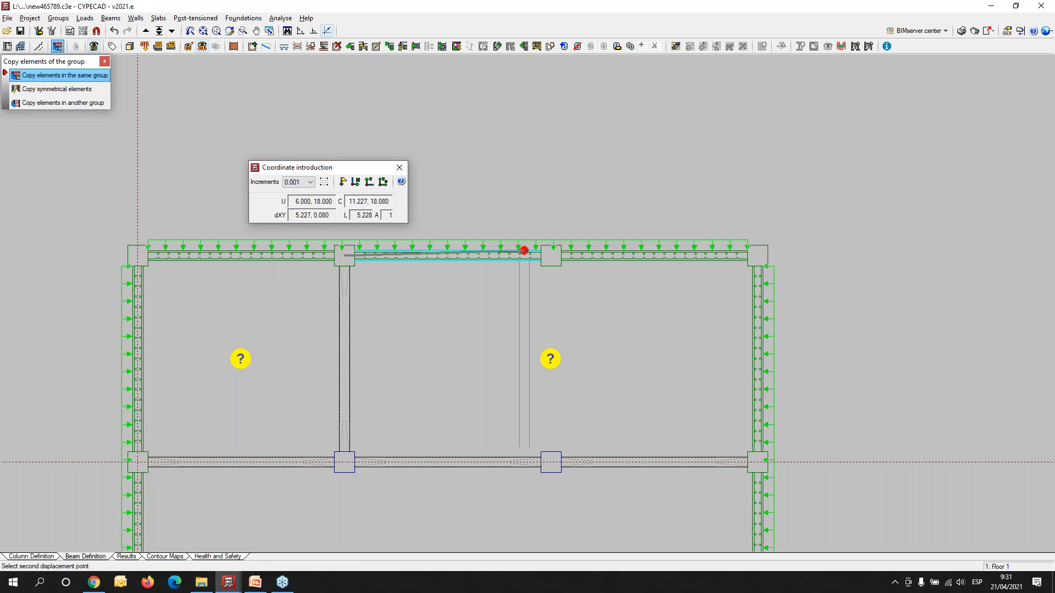
left_click(550, 256)
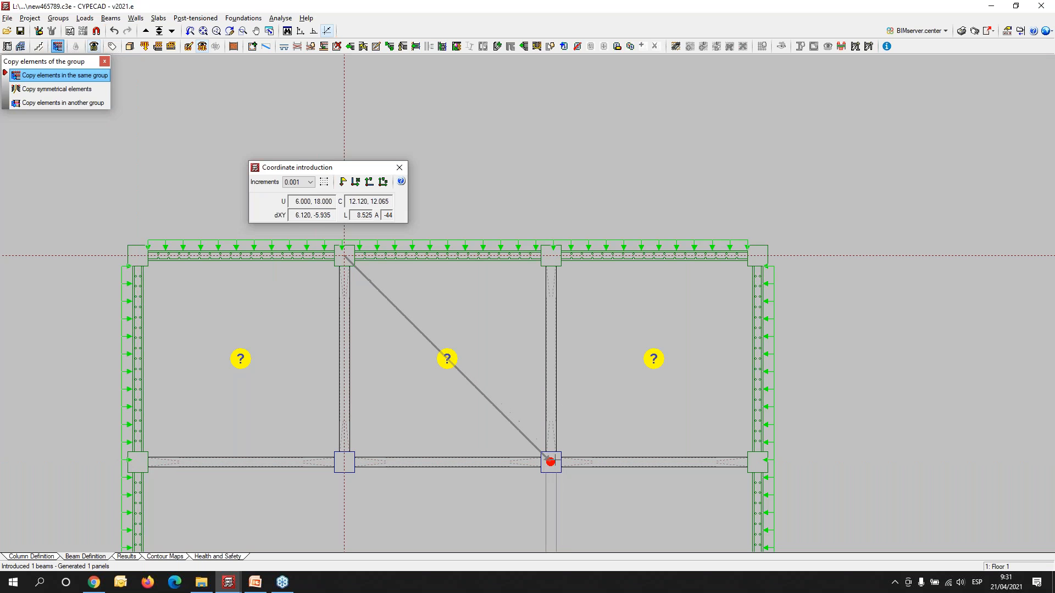
- Repeat the beam copy onto the P16–P14, P15–P13, P13–P2 and P14–P3 spans, and leave copying and coordinate introduction
left_click(551, 462)
left_click(345, 463)
middle_click_drag(433, 457, 412, 171)
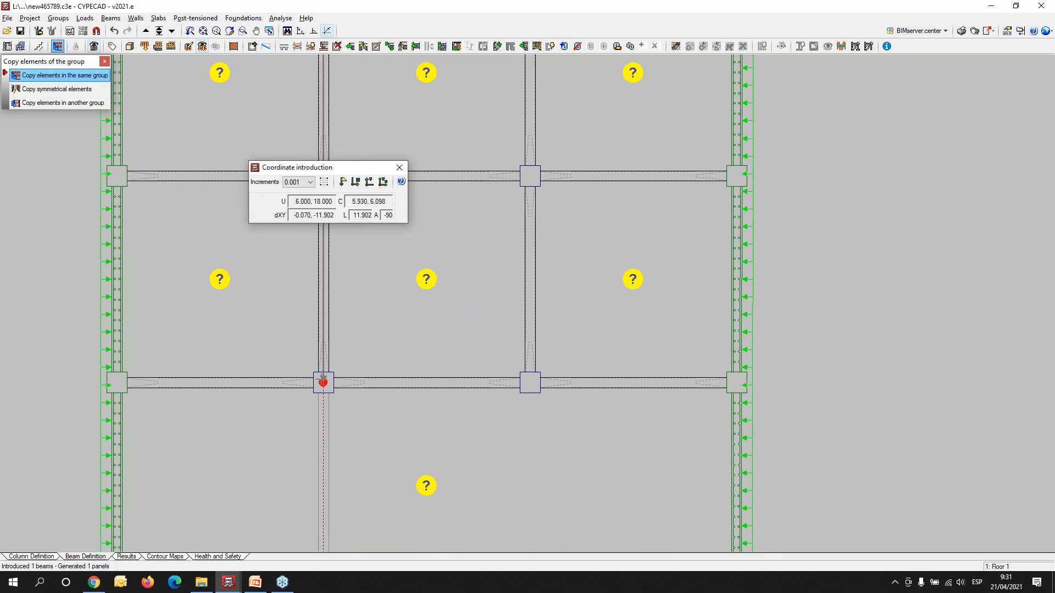
left_click(323, 381)
left_click(530, 382)
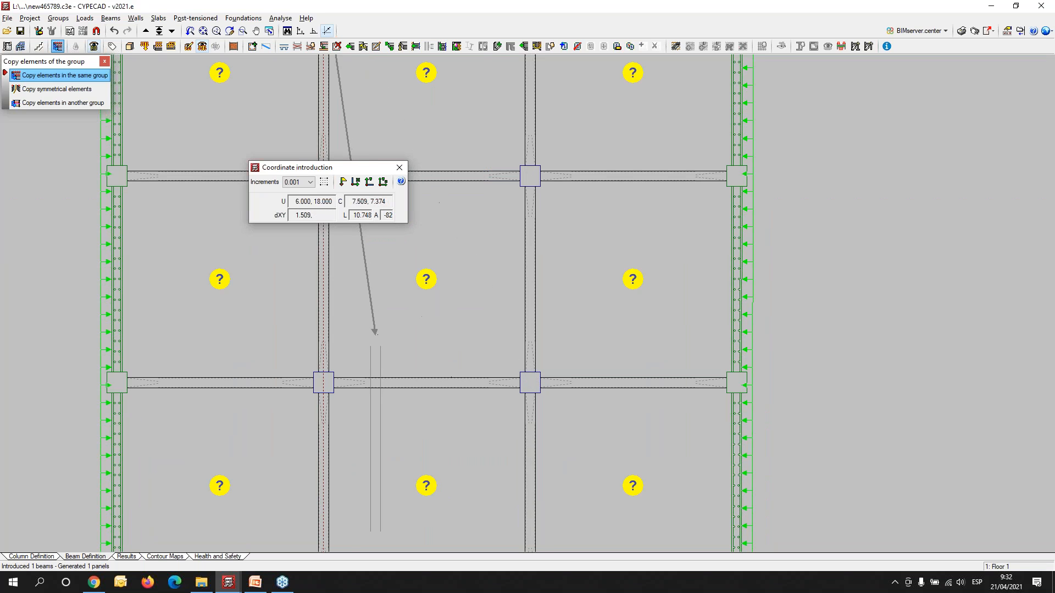
scroll(378, 335, "down", 3)
right_click(409, 282)
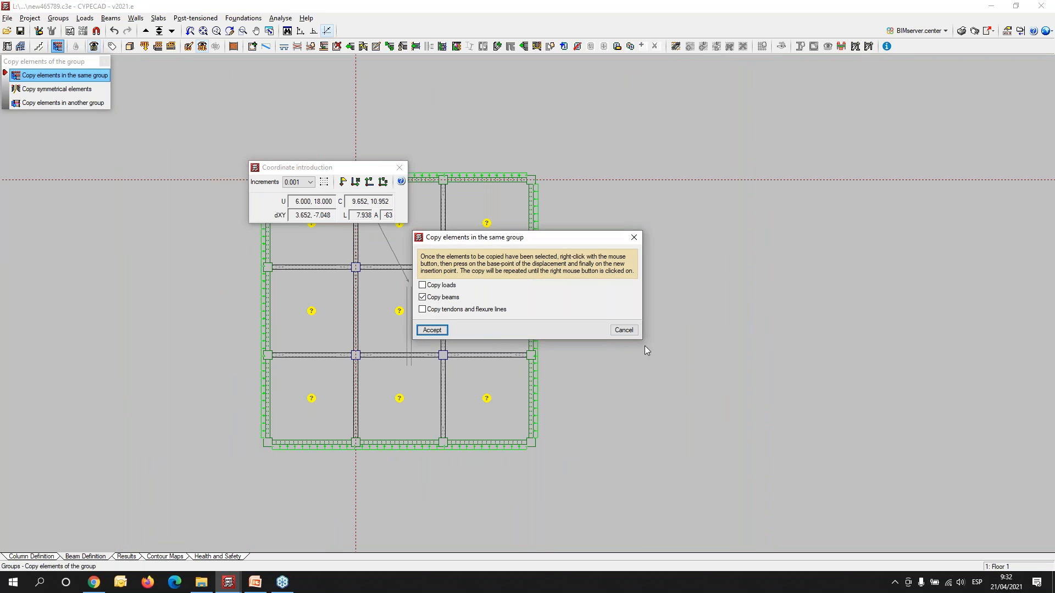
left_click(624, 330)
left_click(399, 167)
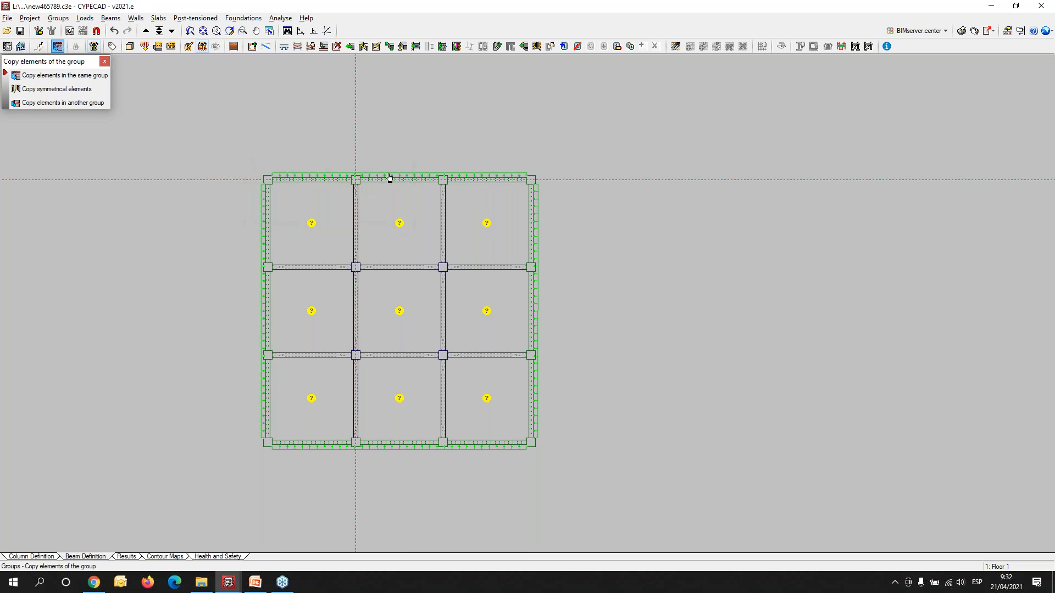
- Examine the complete grid of haunched beams in the 3D view of the building, and return to the plan
scroll(247, 178, "up", 1)
scroll(247, 179, "up", 1)
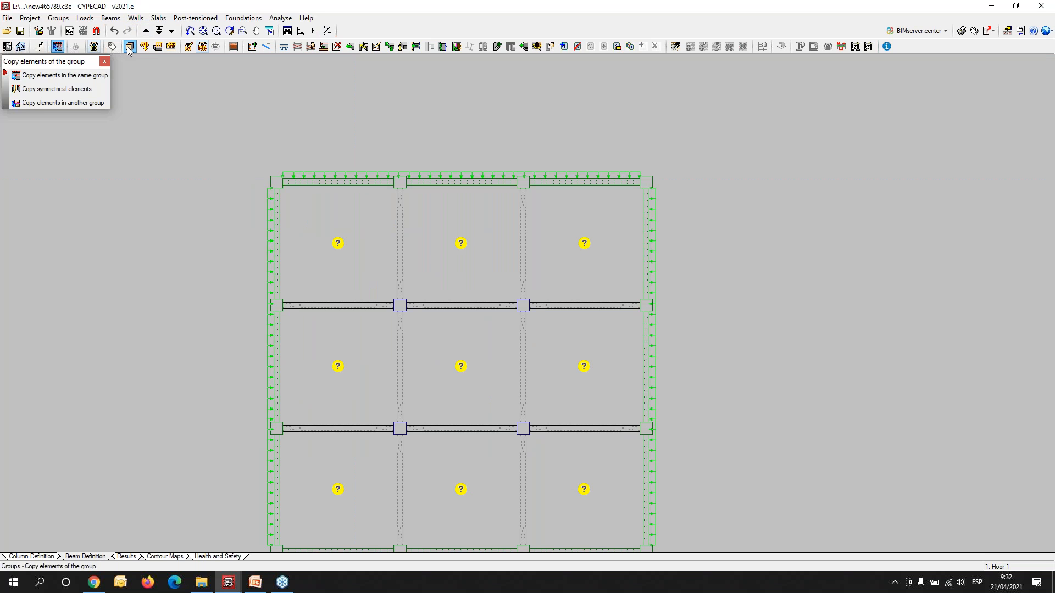
left_click(128, 48)
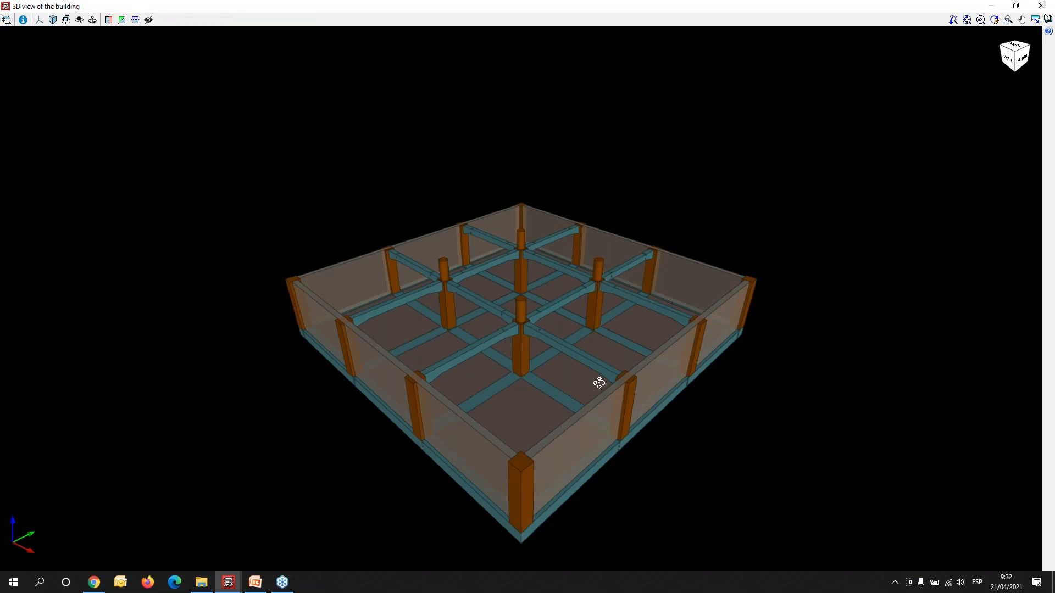
middle_click_drag(598, 383, 673, 360)
scroll(493, 278, "up", 5)
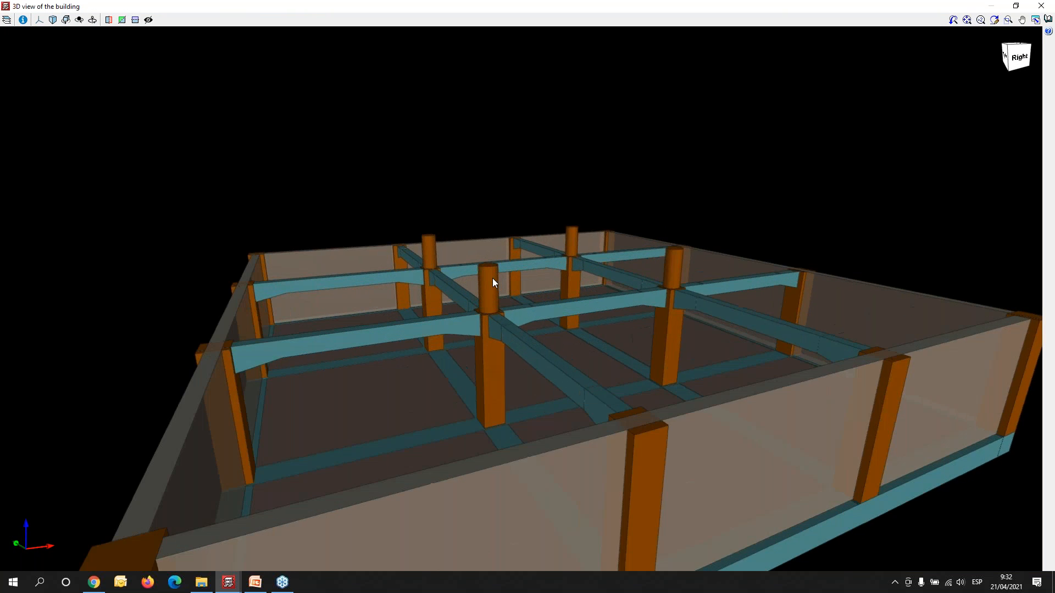
middle_click_drag(385, 476, 171, 542)
left_click(1047, 8)
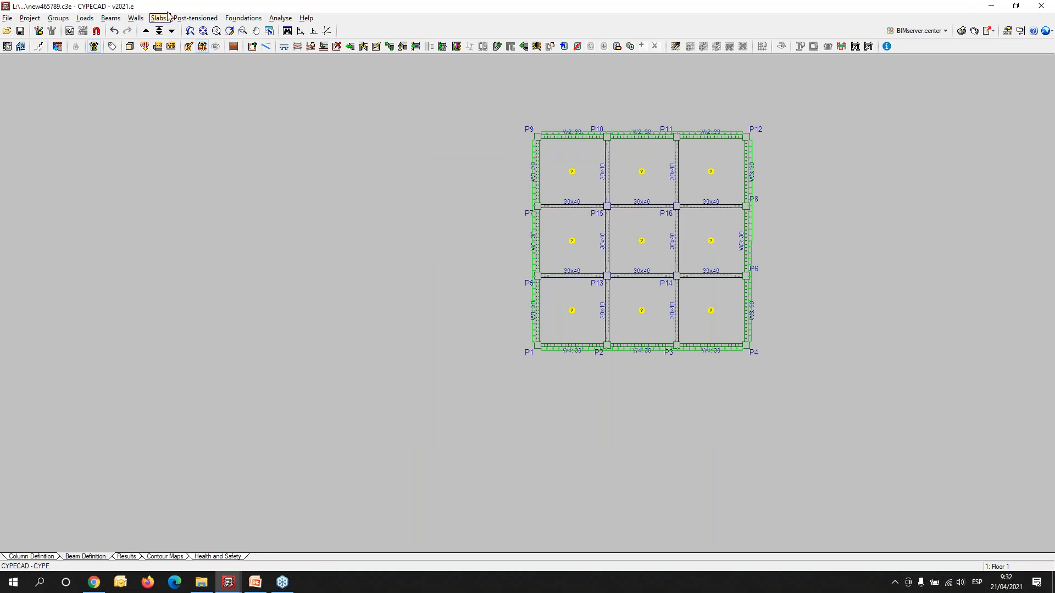
- Open the definition of a new slab panel on Floor 1
scroll(755, 213, "up", 2)
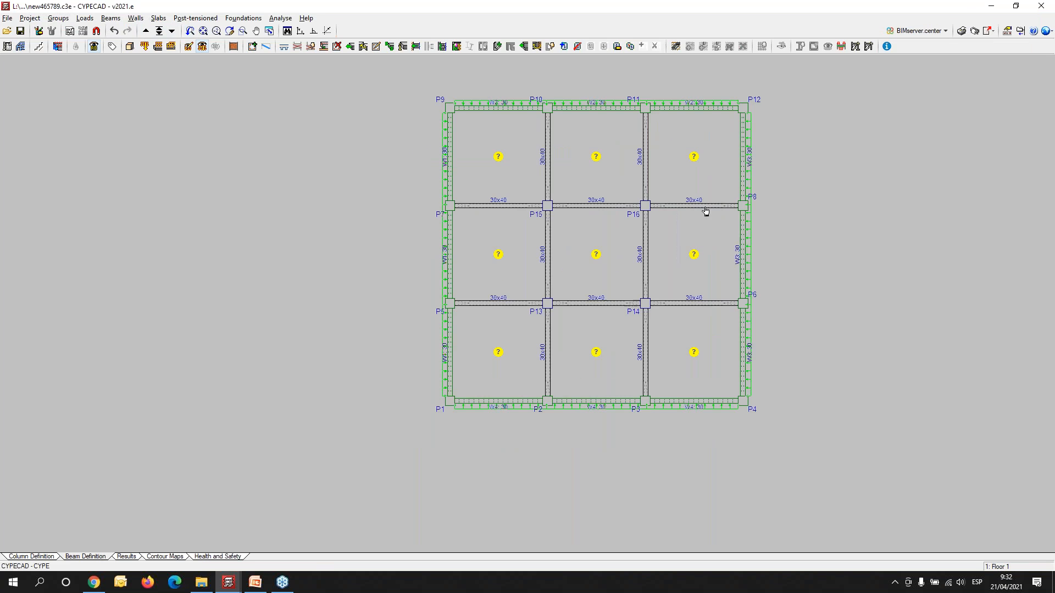
left_click(159, 18)
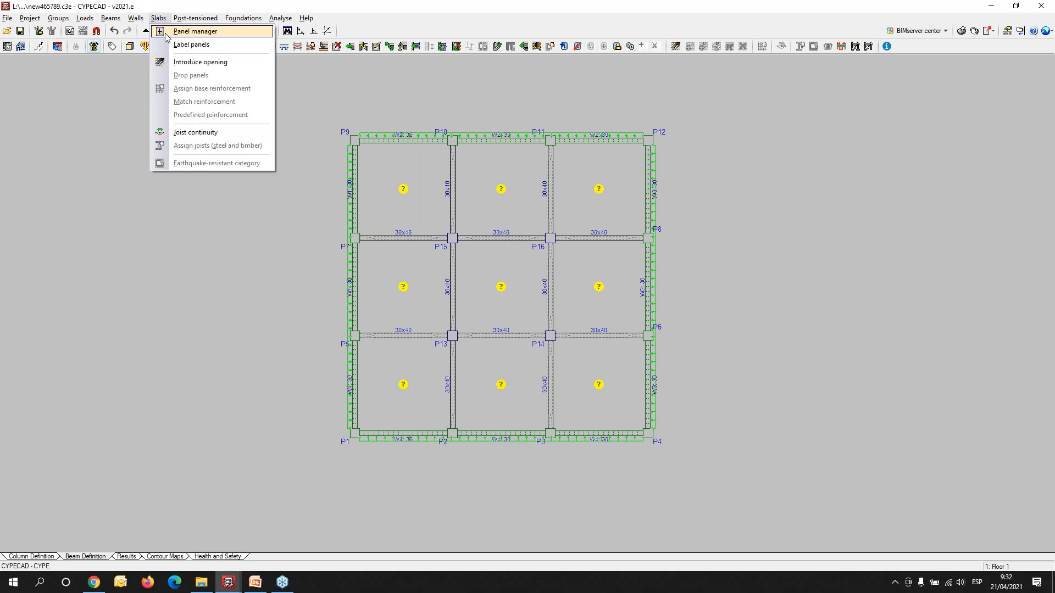
left_click(195, 31)
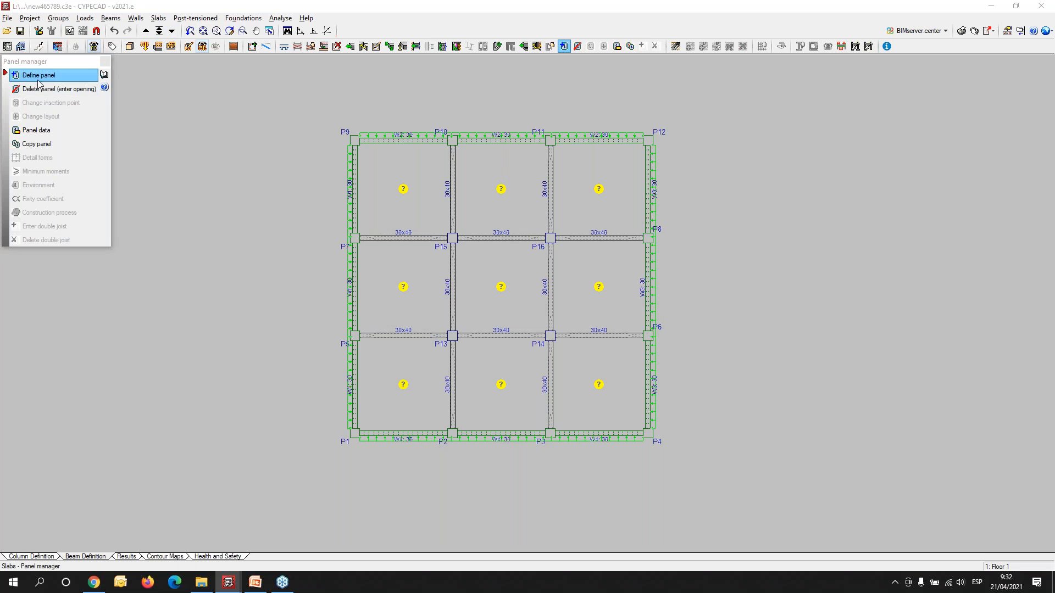
left_click(35, 80)
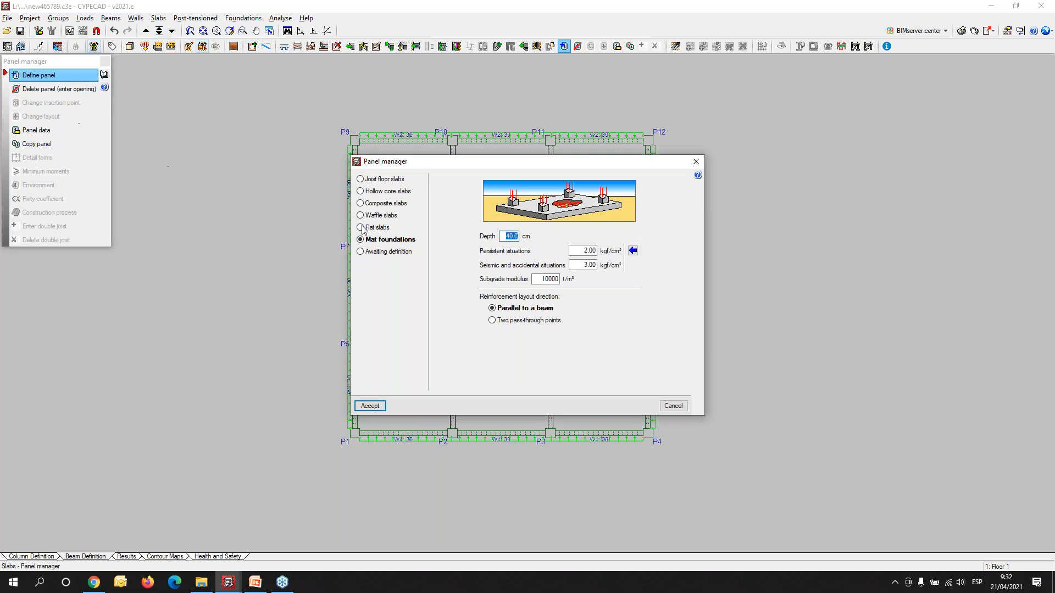
- Review the joist floor and composite slab options, including the HLM-60/220 composite deck data, without changing the deck
left_click(379, 180)
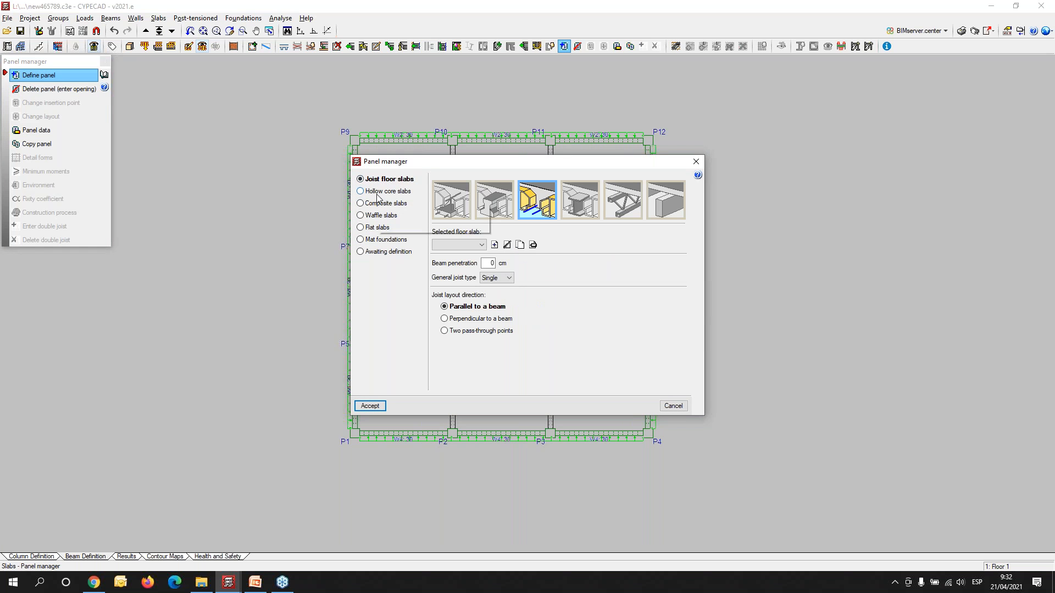
left_click(377, 204)
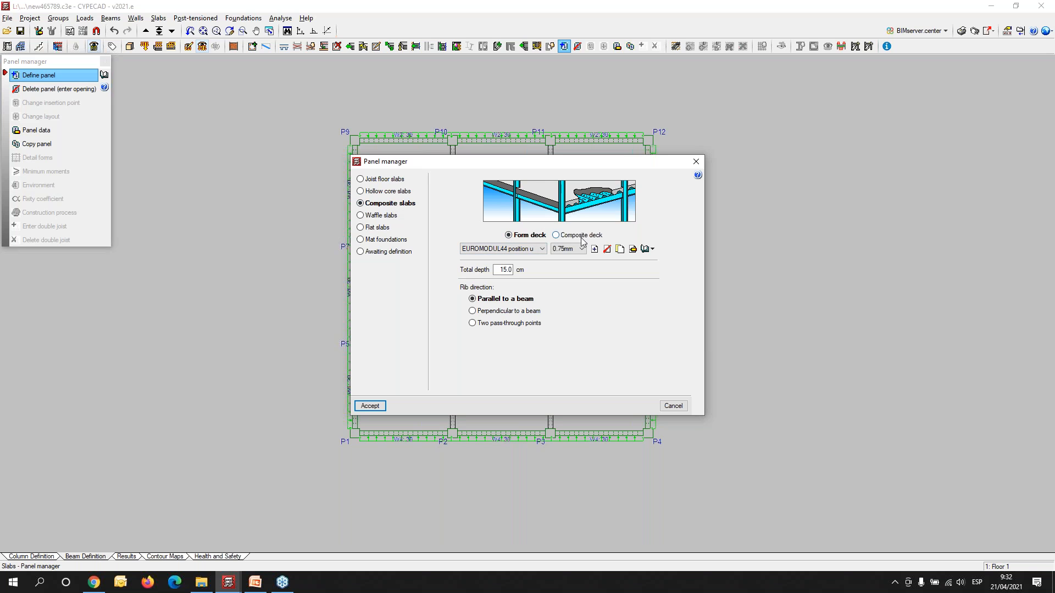
left_click(557, 235)
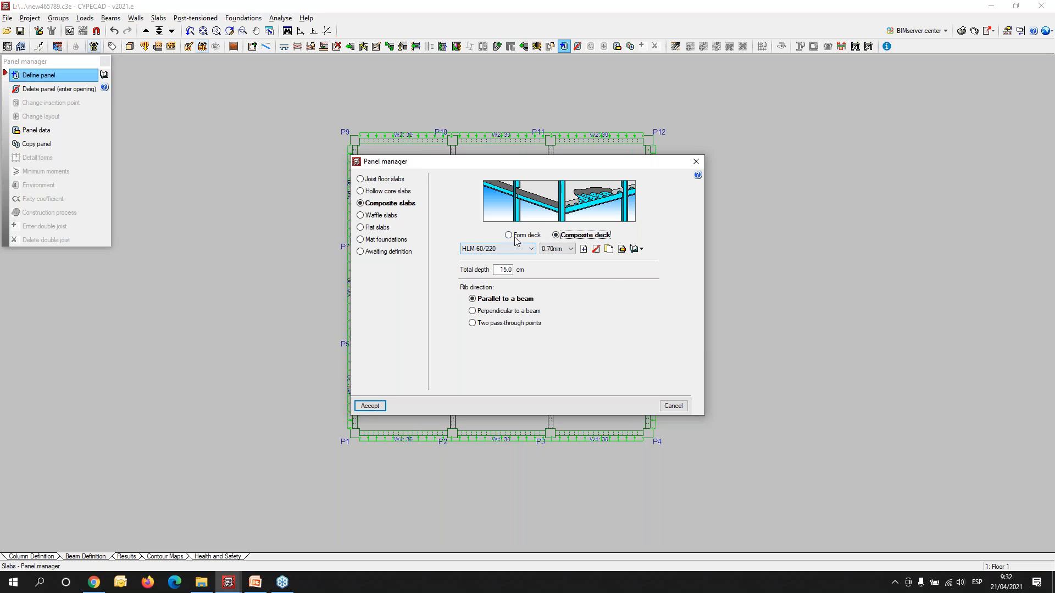
left_click(623, 249)
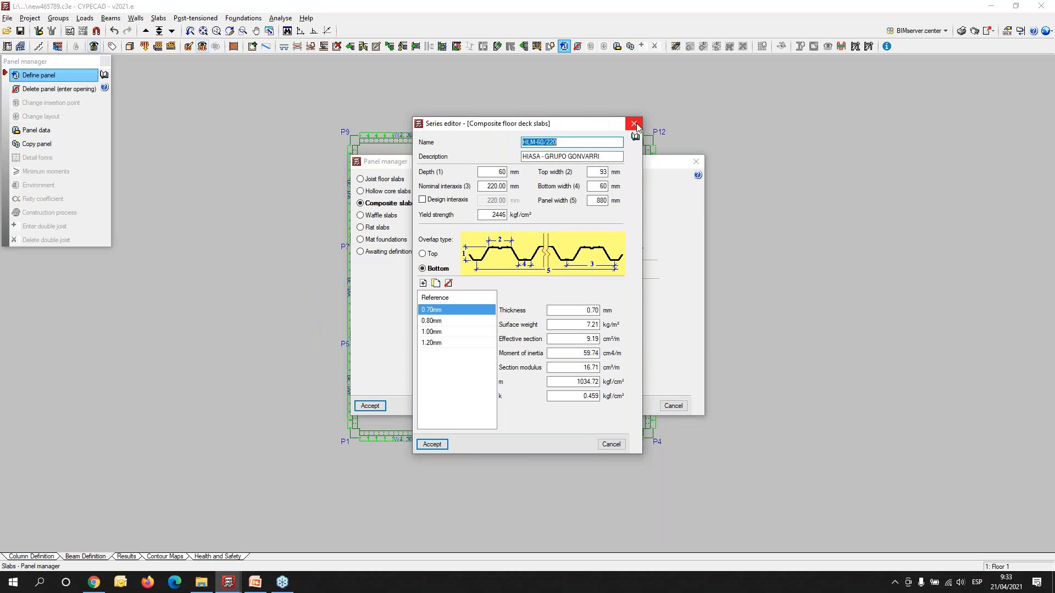
left_click(631, 122)
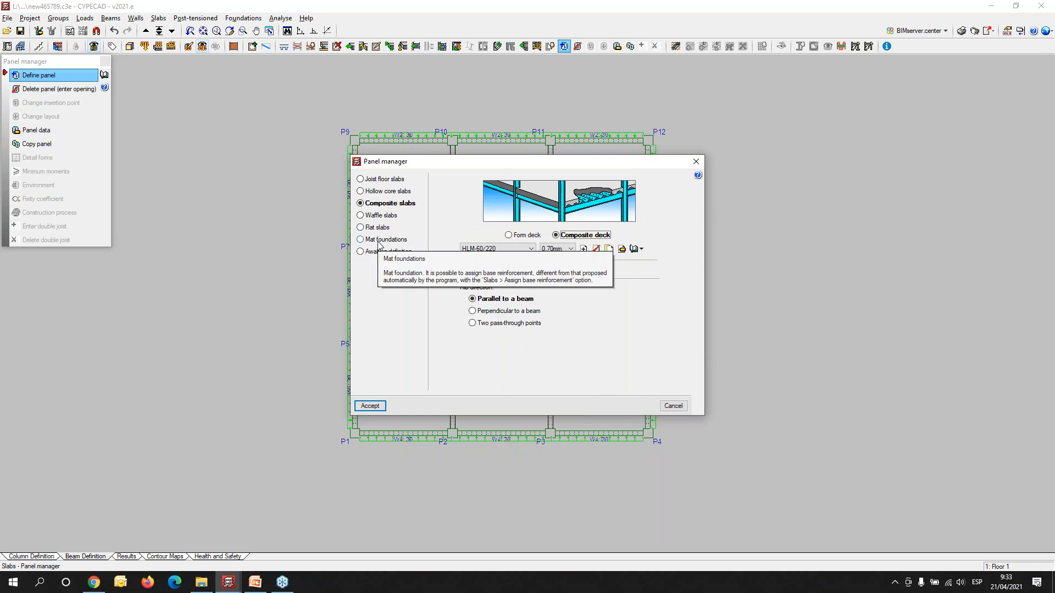
- Choose a flat slab with a depth of 20 cm and accept the panel definition
left_click(361, 227)
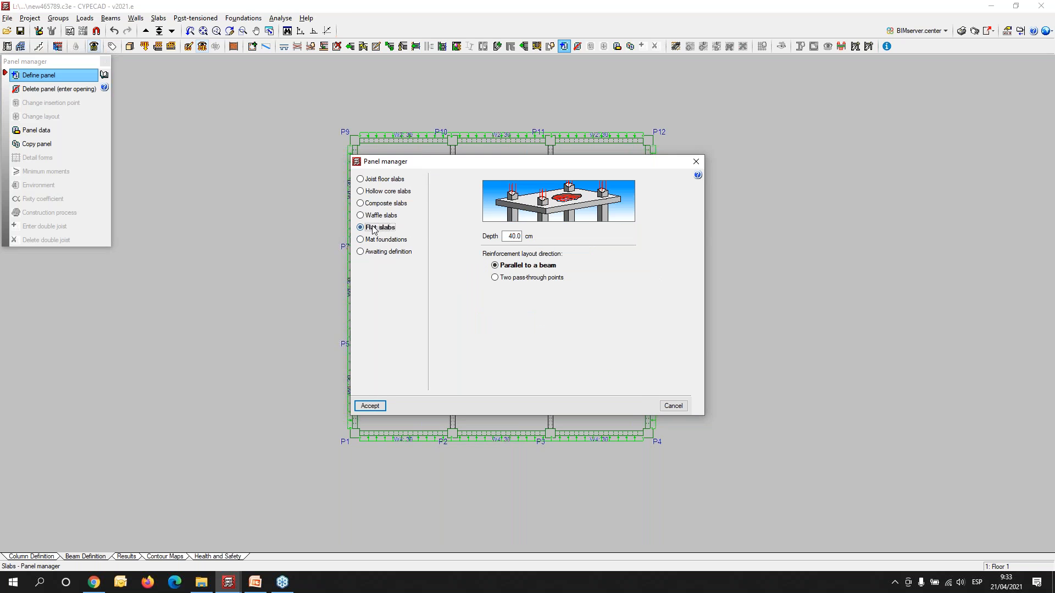
double_click(511, 236)
type("20")
key("Tab")
left_click(370, 406)
- Place the flat slab in the panel between P9, P10, P15 and P7, with its reinforcement parallel to wall W1
scroll(381, 179, "up", 3)
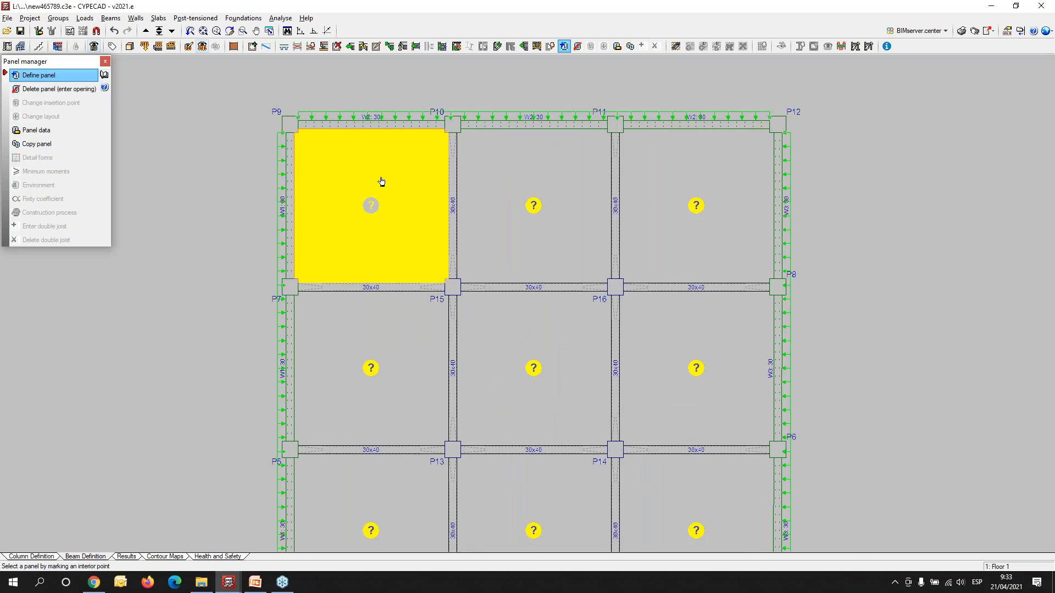
left_click(372, 192)
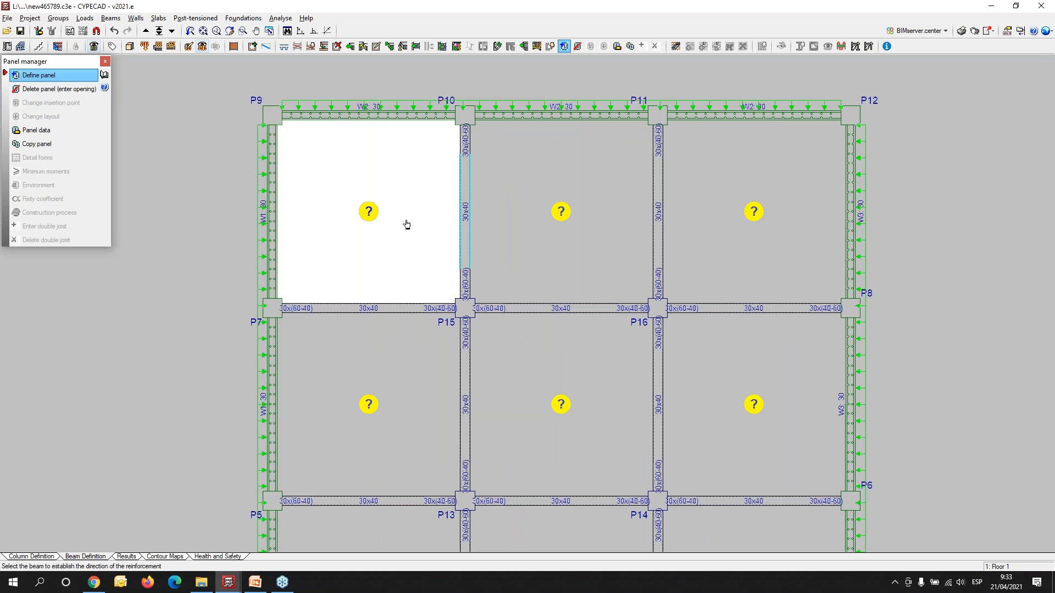
left_click(274, 194)
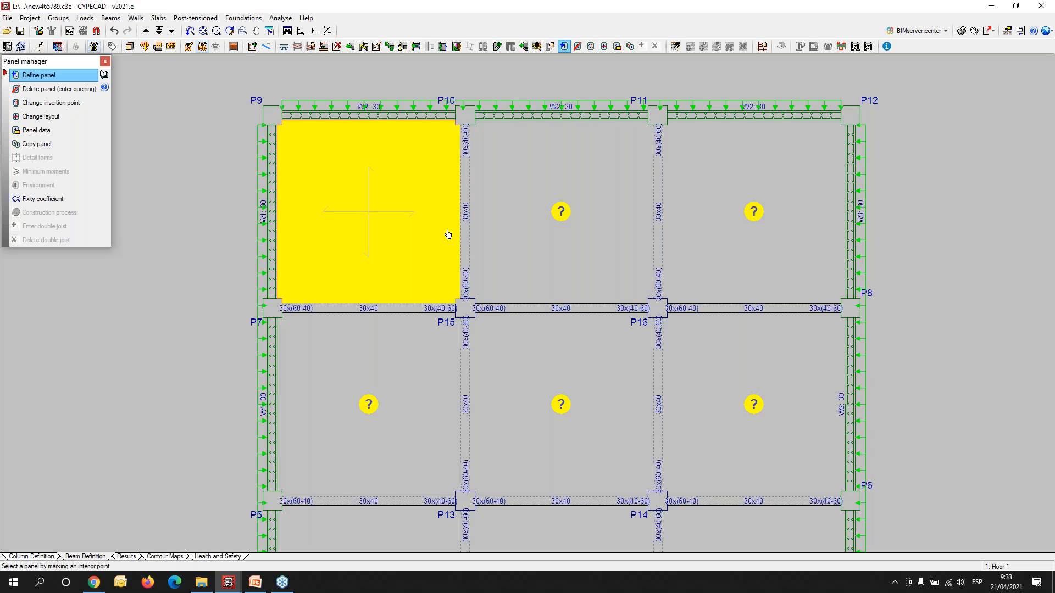
- Copy the flat slab panel between P9 and P10, with all its properties, to all the remaining Floor 1 panels
left_click(37, 144)
left_click(385, 262)
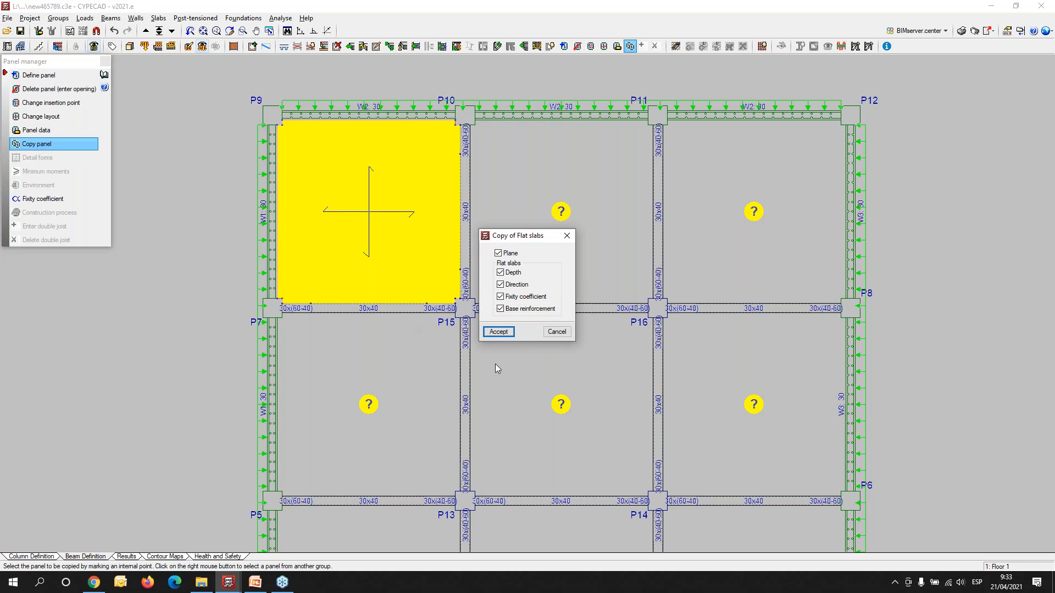
left_click(501, 332)
scroll(501, 331, "down", 3)
left_click(756, 175)
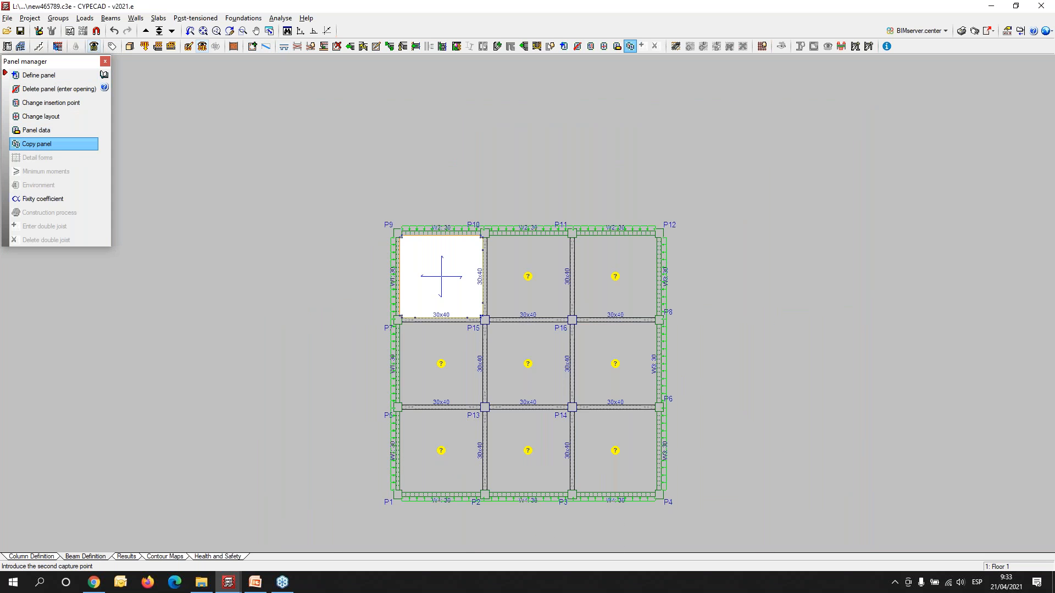
left_click(328, 526)
scroll(438, 389, "up", 4)
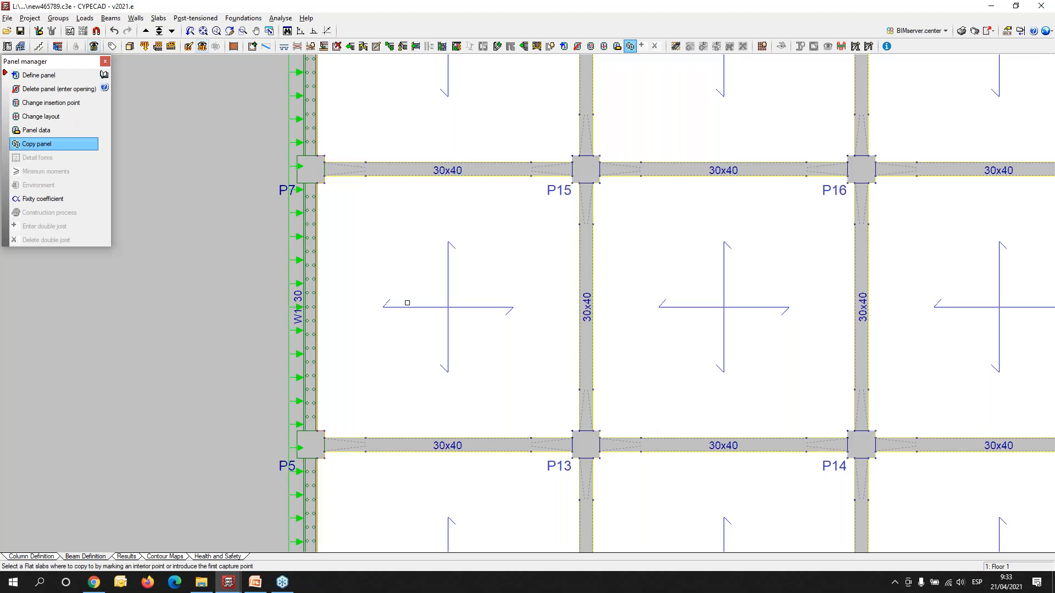
scroll(406, 303, "down", 3)
scroll(468, 145, "up", 3)
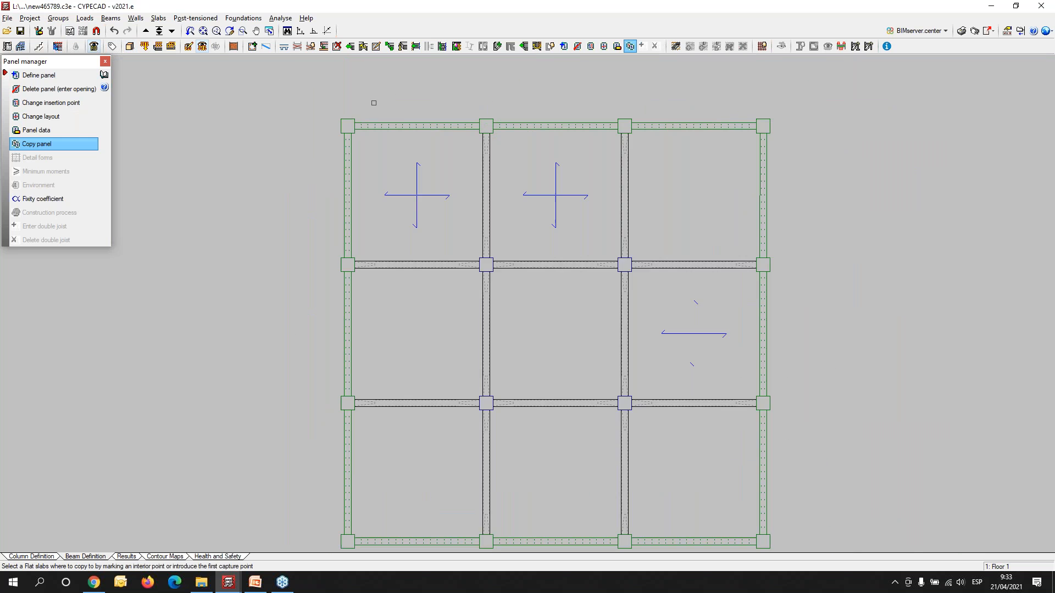
- Examine the building in the 3D view, inside and above Floor 1, checking the slabs, haunched beams, walls and columns
left_click(130, 47)
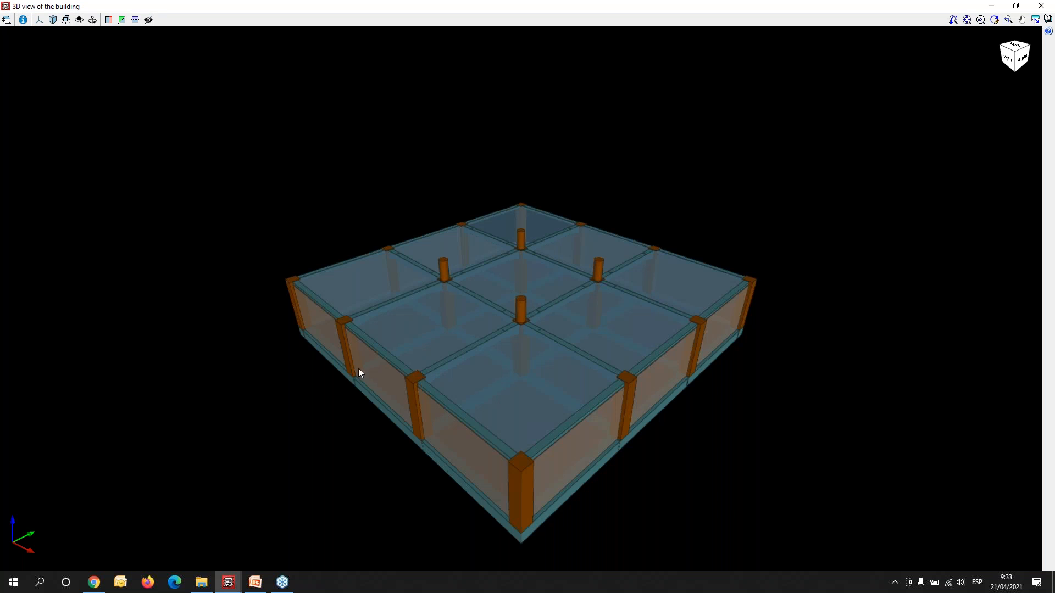
left_click_drag(402, 358, 467, 334)
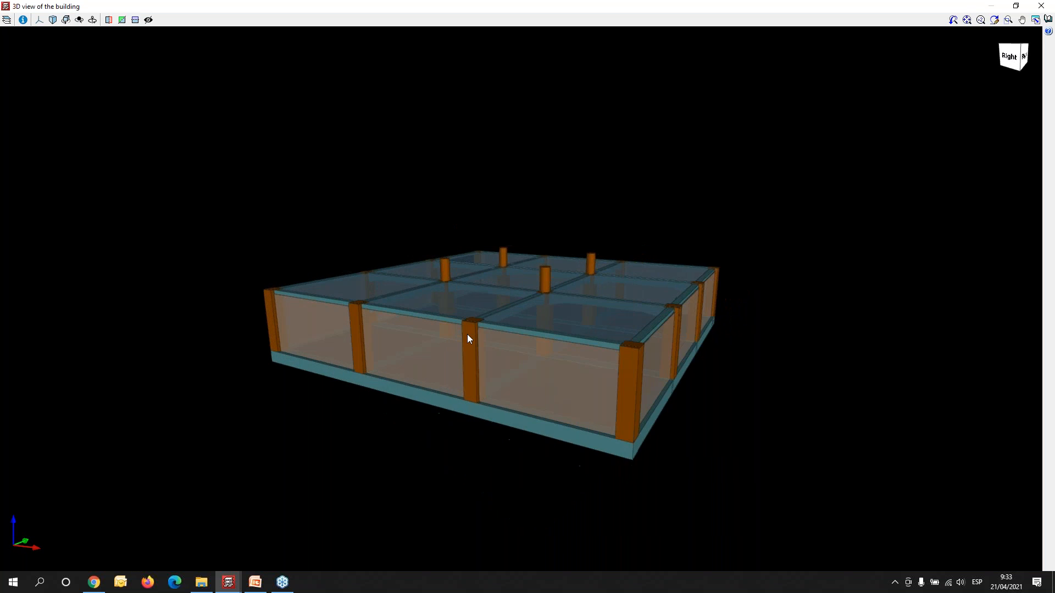
scroll(468, 335, "up", 3)
scroll(469, 336, "up", 6)
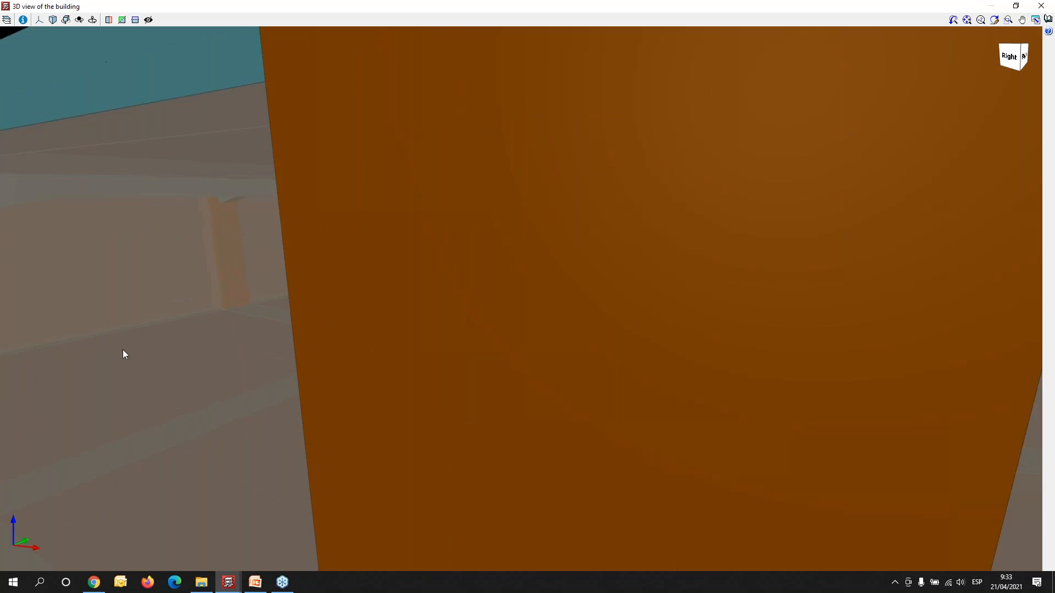
middle_click_drag(392, 367, 527, 372)
scroll(528, 372, "up", 3)
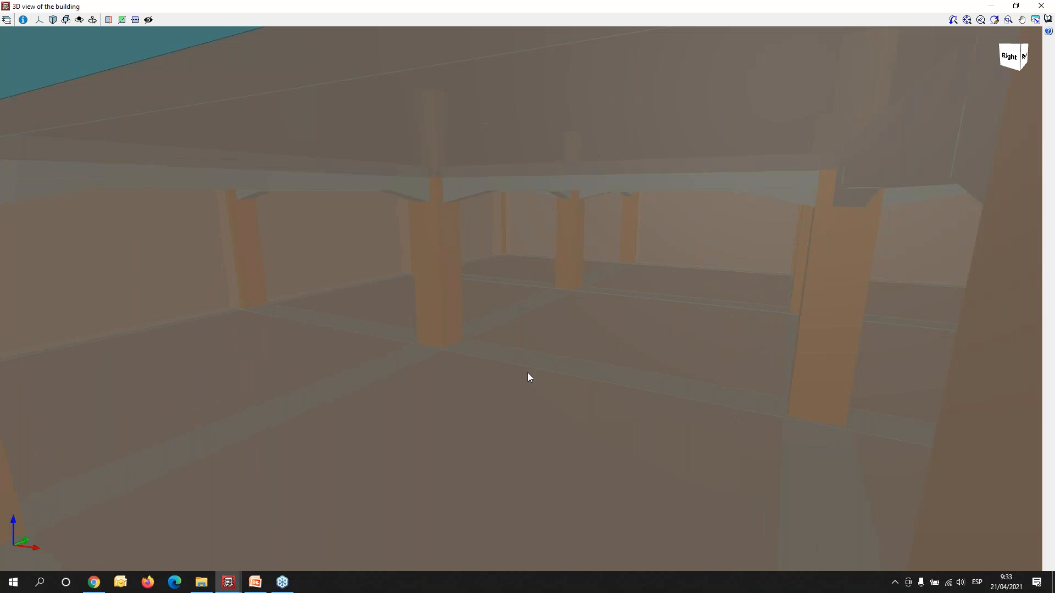
scroll(499, 356, "up", 3)
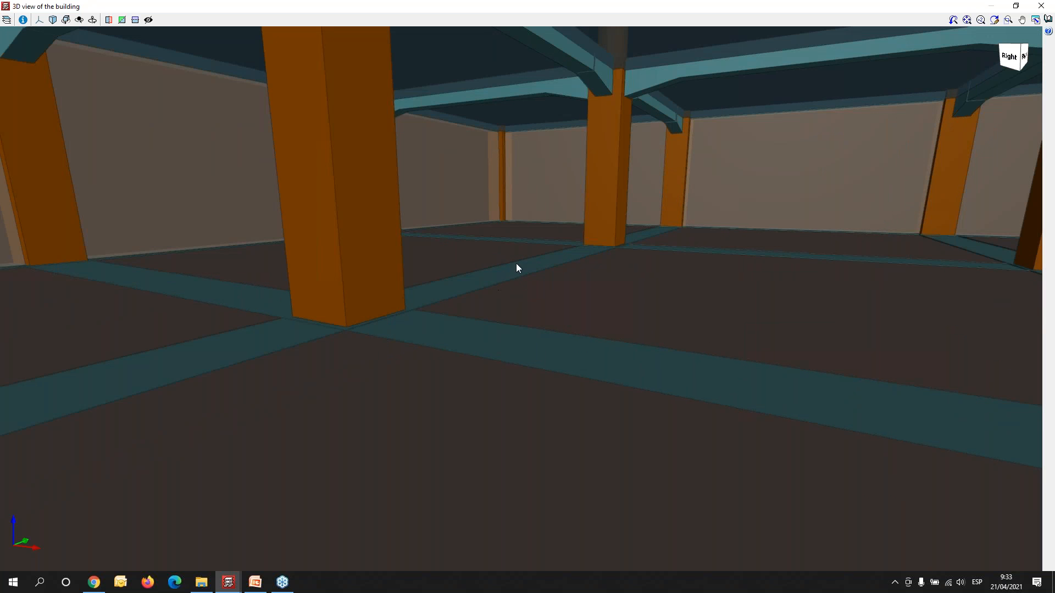
middle_click_drag(533, 272, 541, 266, "shift")
middle_click_drag(535, 224, 524, 321)
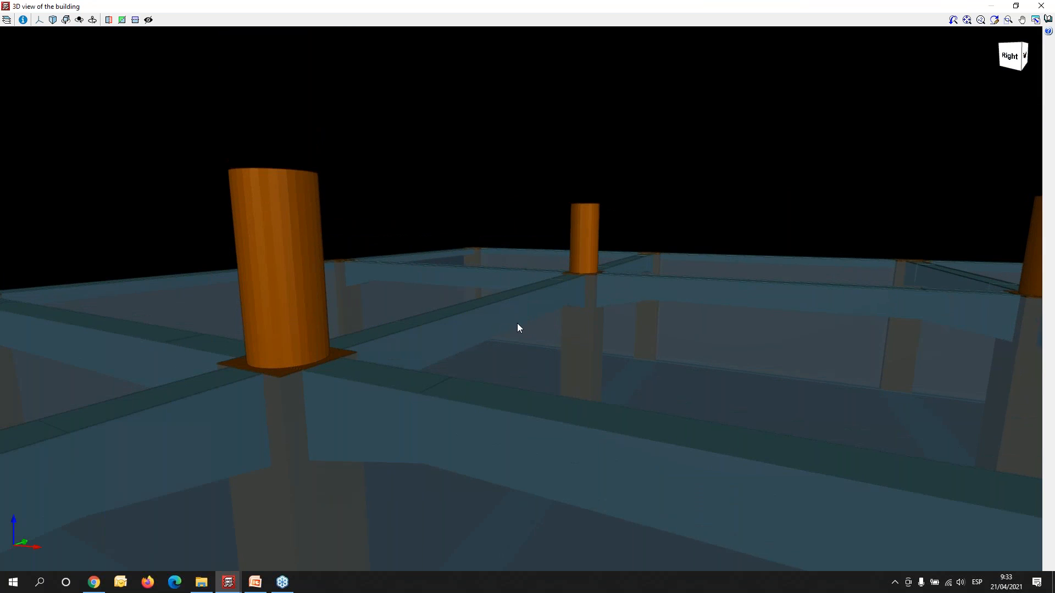
middle_click_drag(483, 361, 500, 340, "shift")
left_click(1035, 7)
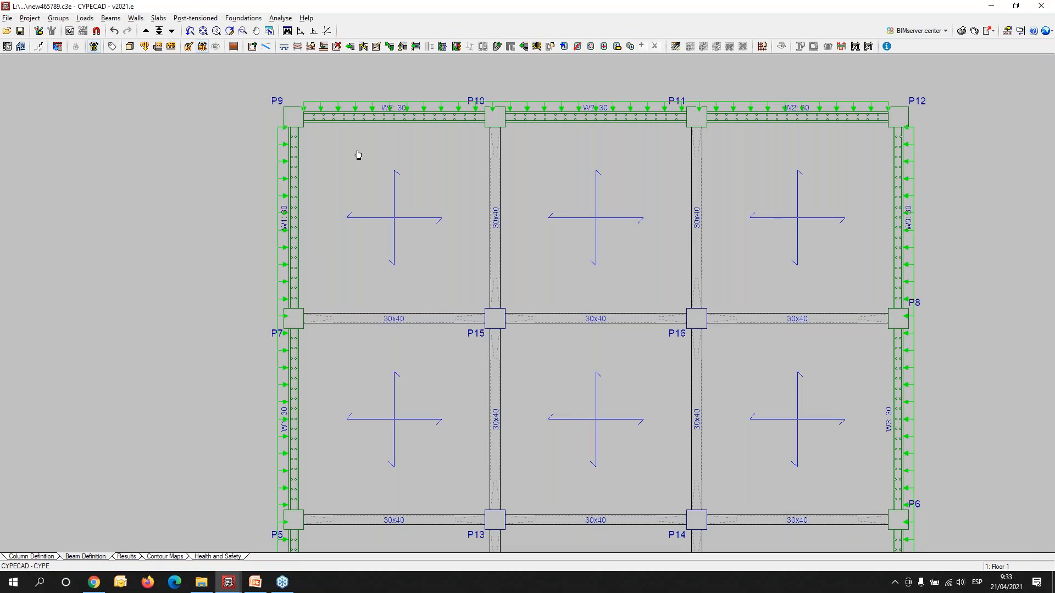
- Switch the plan to the Foundations group and show the panel next to P9
left_click(159, 31)
double_click(516, 336)
scroll(308, 210, "up", 1)
middle_click_drag(367, 192, 297, 270)
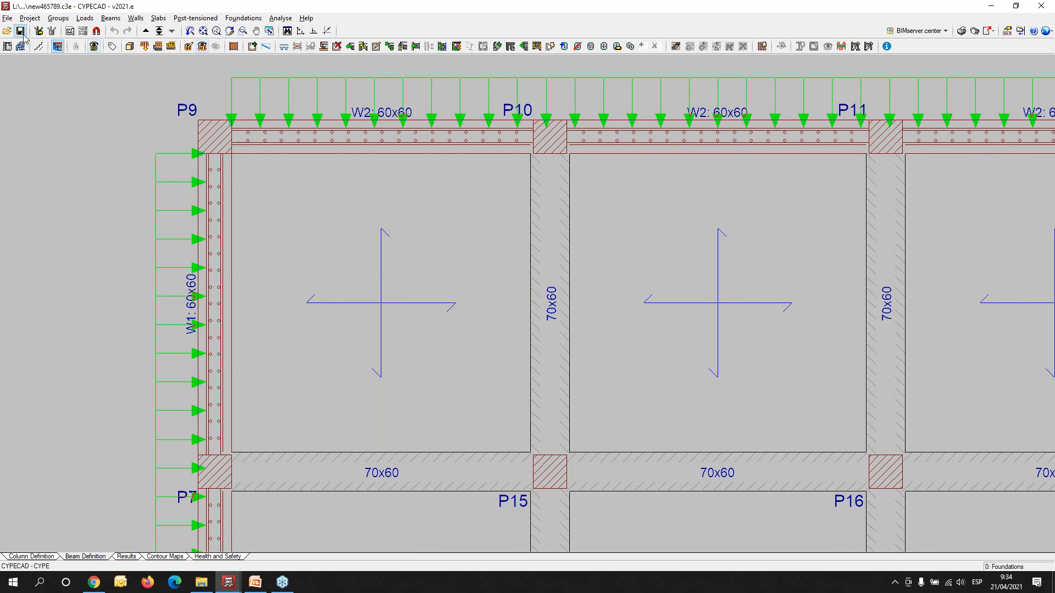
- Create a new staircase with a flight of 2 straight flights with 16 steps (4 built on floor), supported at front by masonry wall
left_click(38, 46)
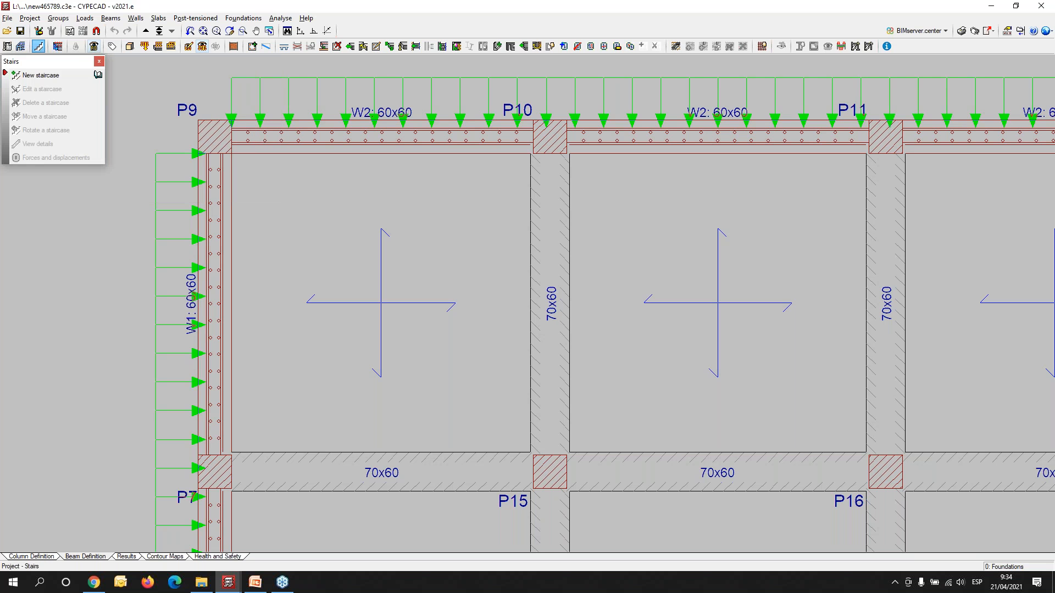
left_click(52, 76)
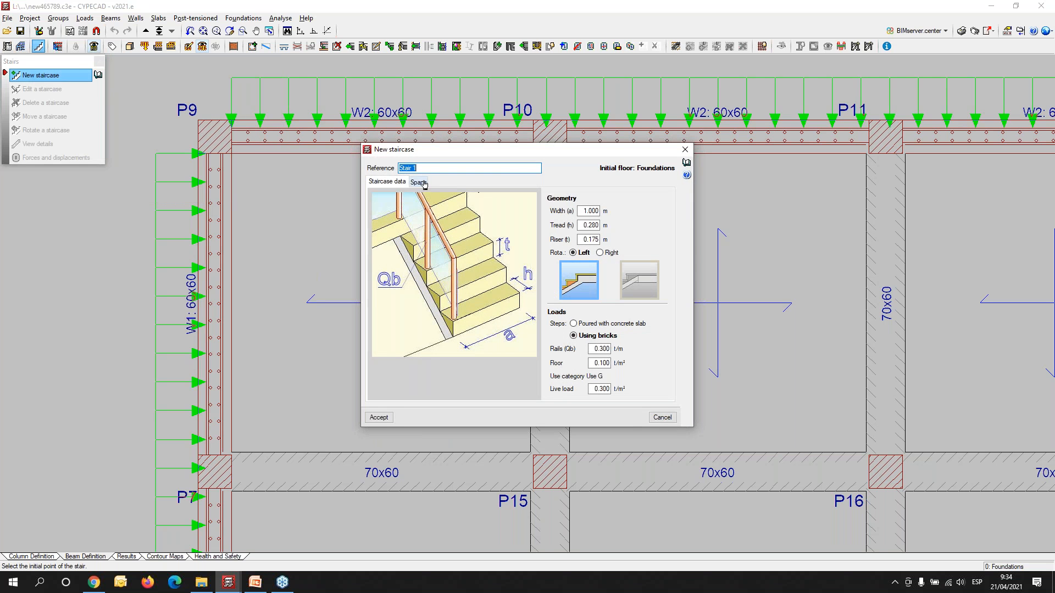
left_click(420, 182)
left_click(373, 197)
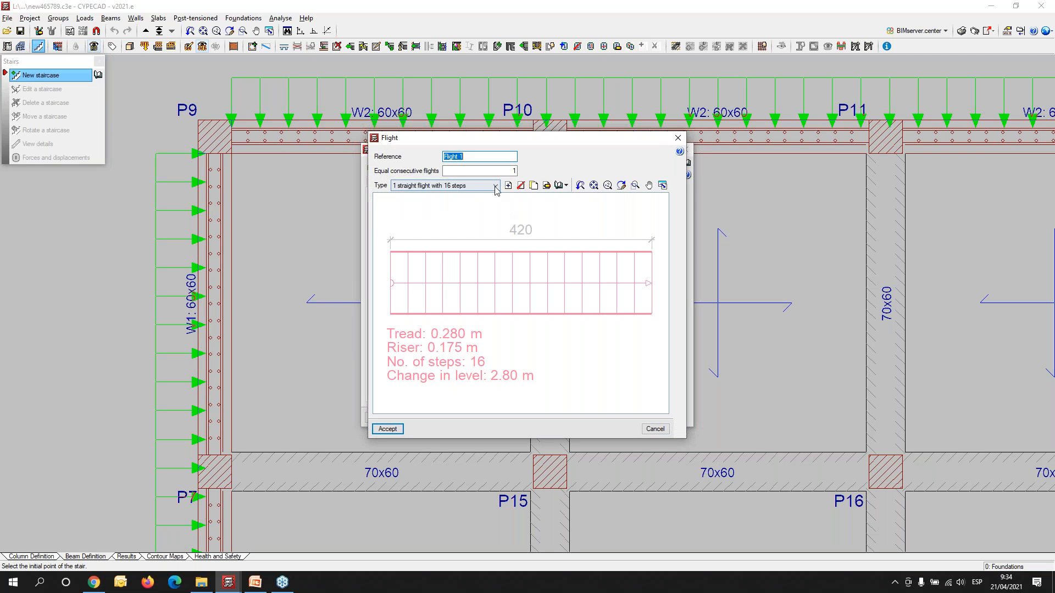
left_click(495, 186)
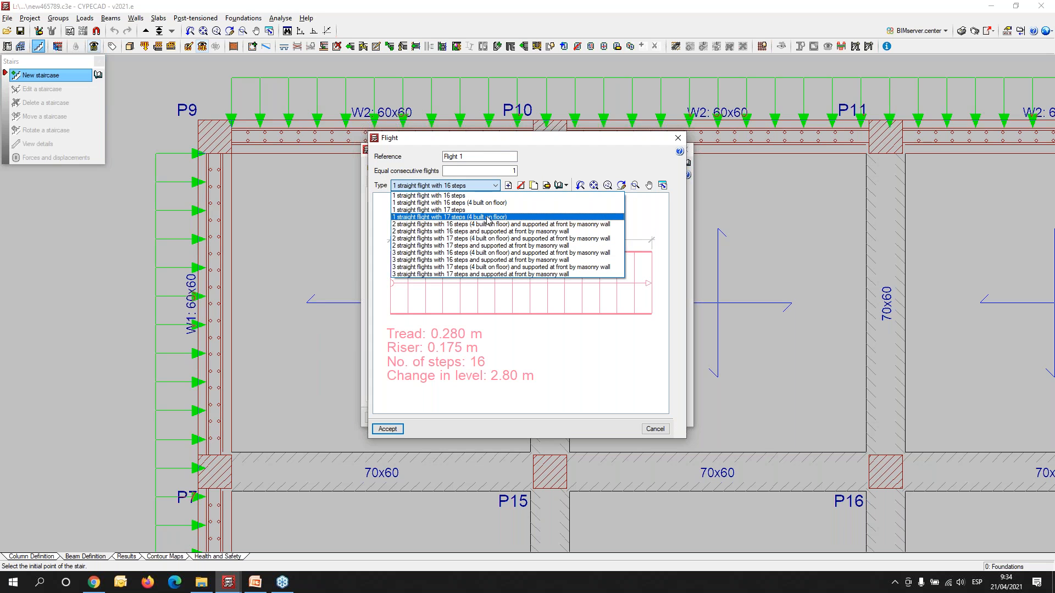
left_click(486, 232)
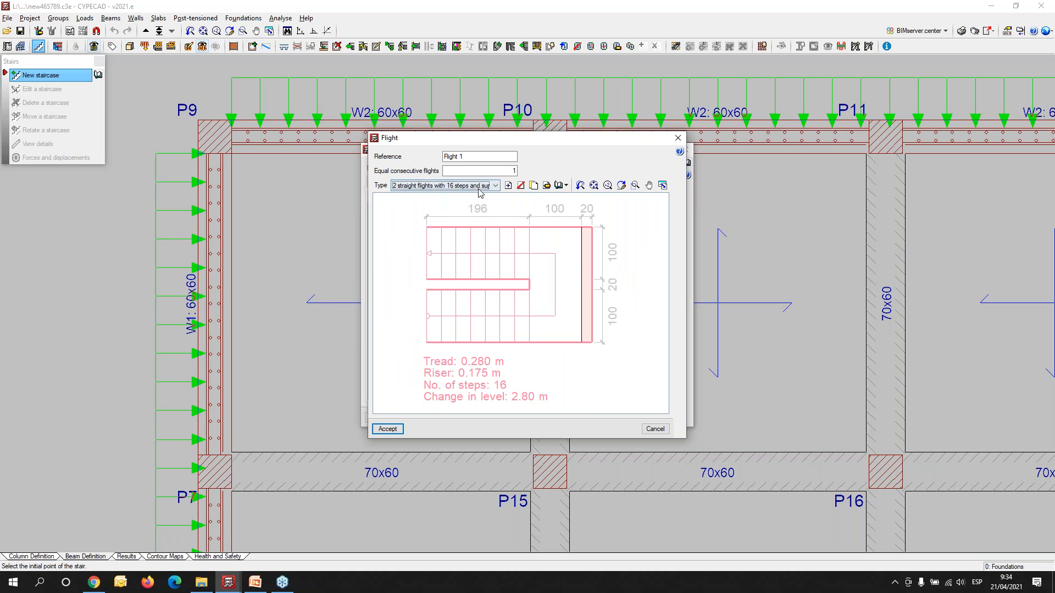
left_click(495, 186)
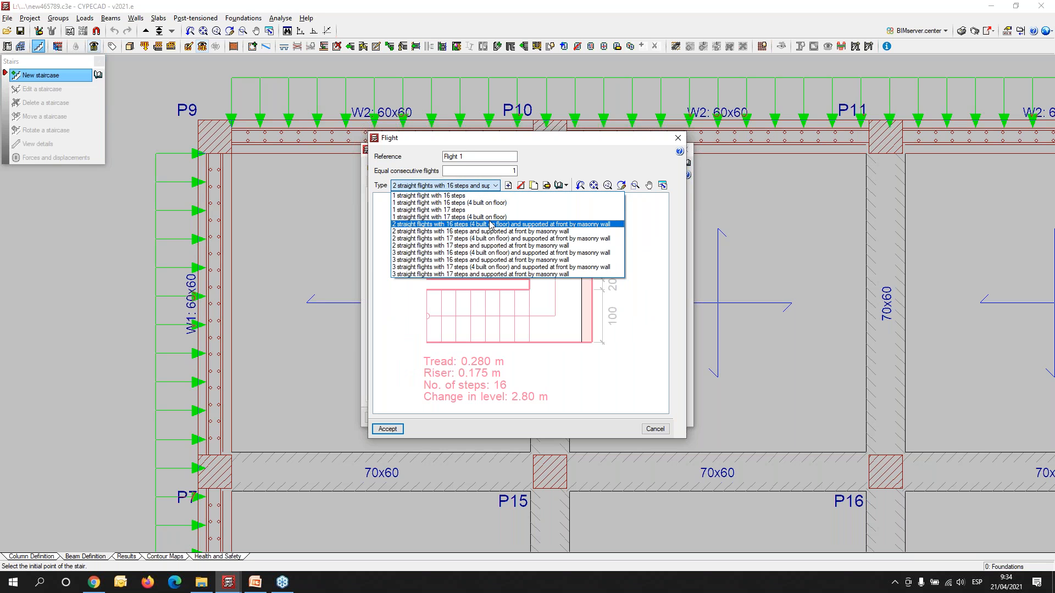
left_click(496, 224)
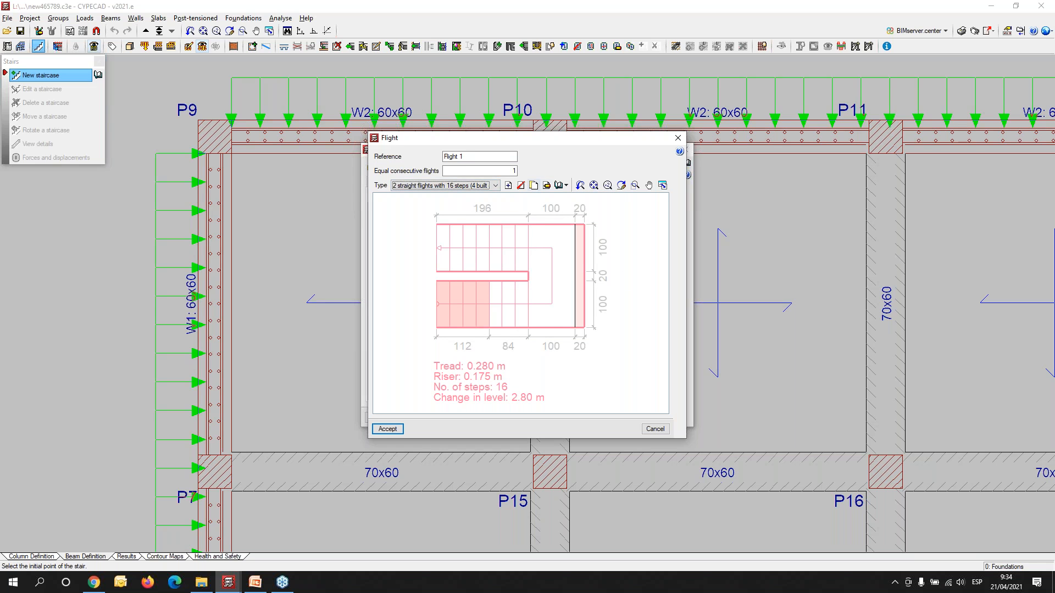
- Edit the selected stair type and set the number of initial steps built on the floor to 2
left_click_drag(546, 148, 769, 153)
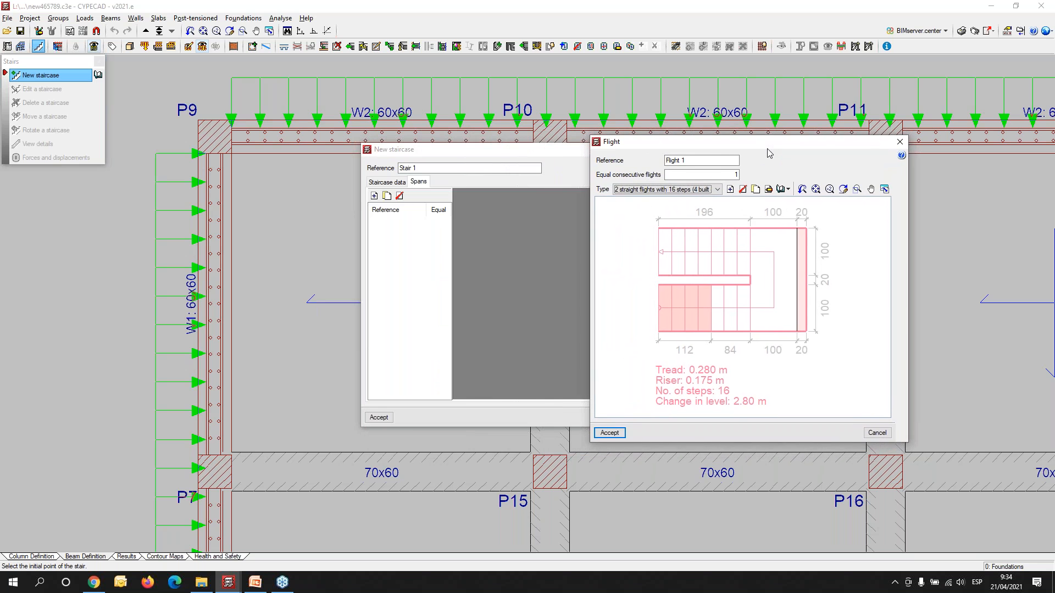
left_click(769, 190)
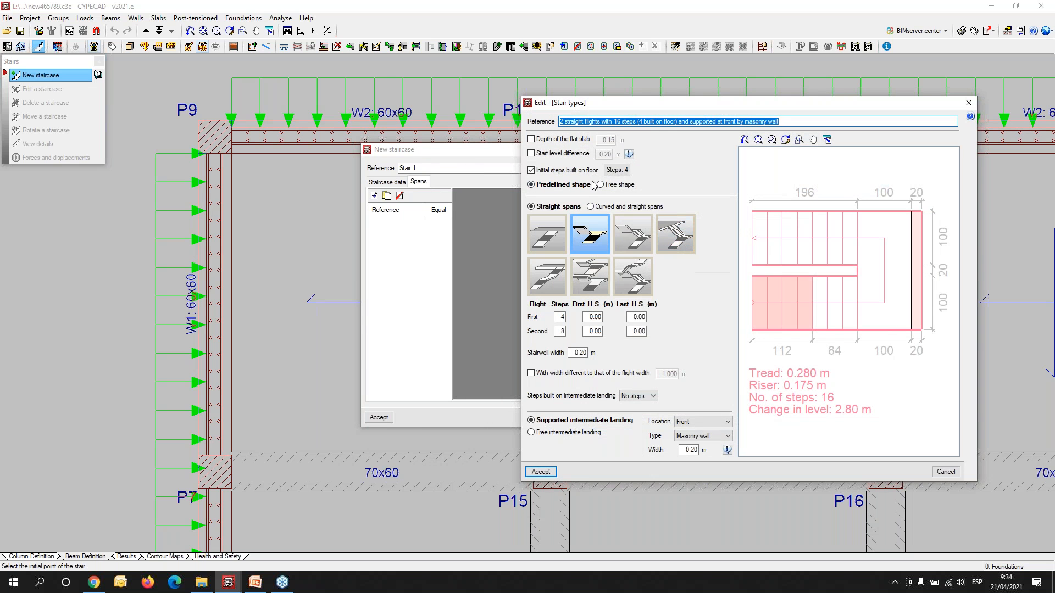
left_click(617, 170)
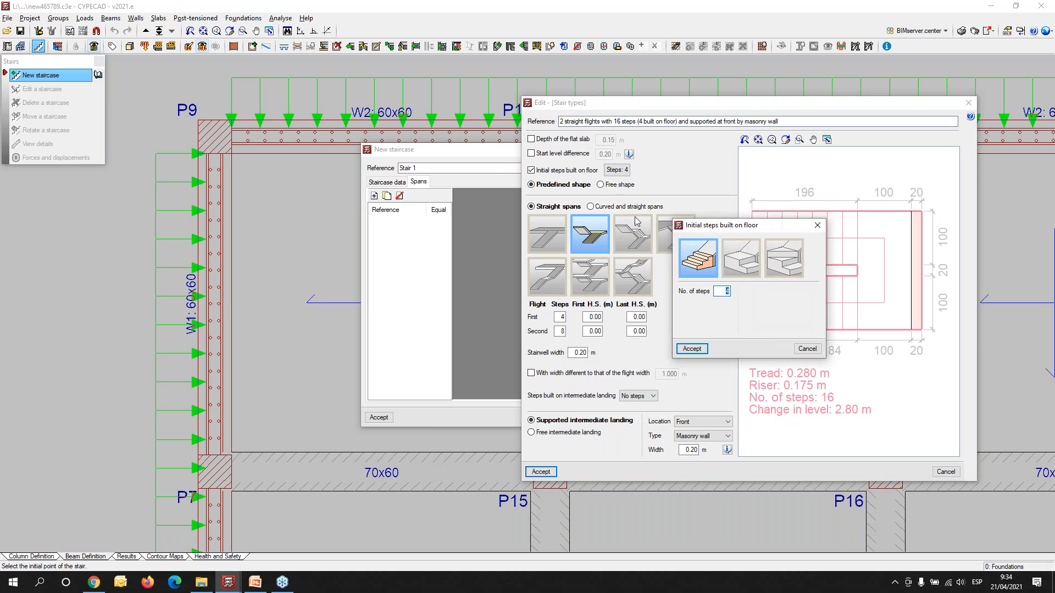
left_click(817, 226)
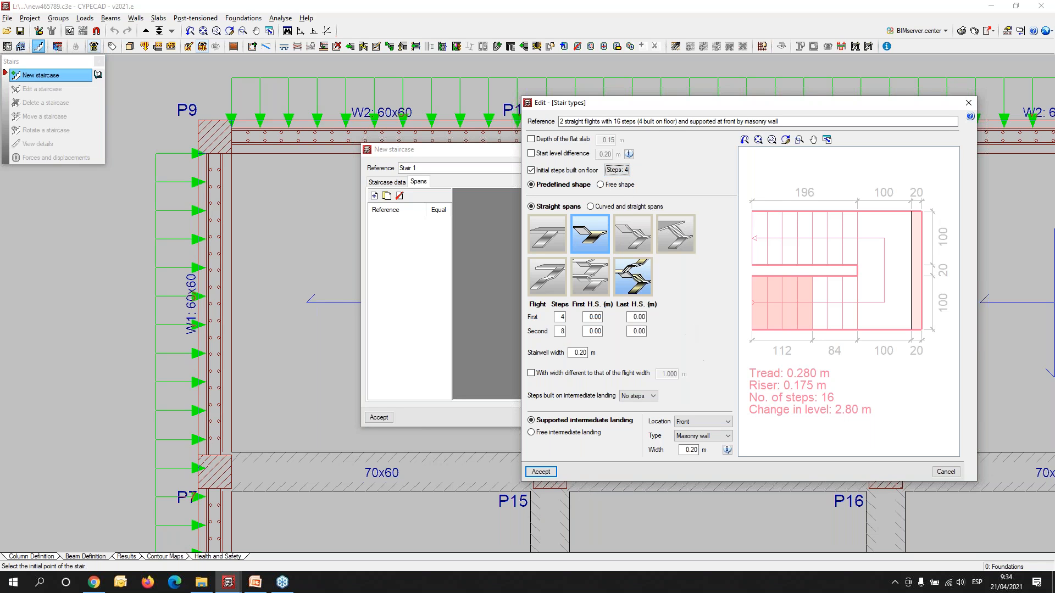
left_click(617, 171)
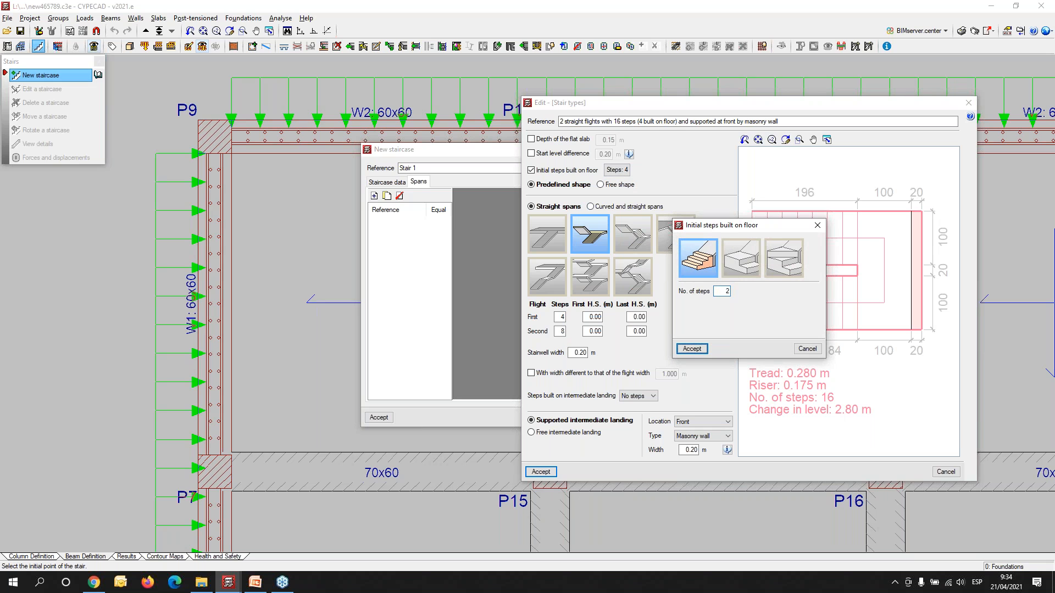
left_click(694, 350)
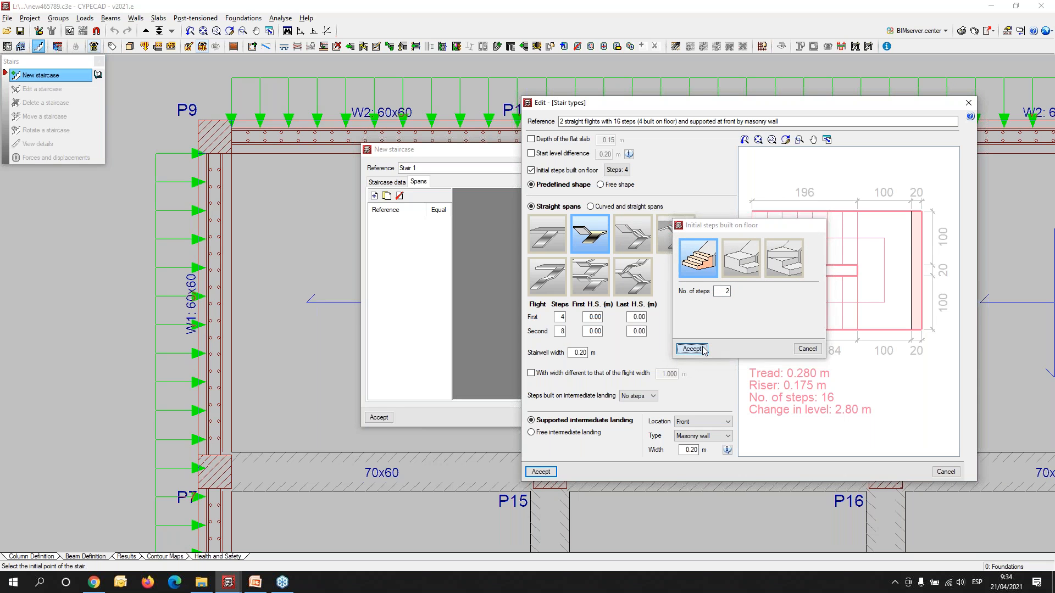
- Set the first flight to 7 steps and the second flight to 9 steps, and accept the stair type
left_click_drag(559, 316, 617, 324)
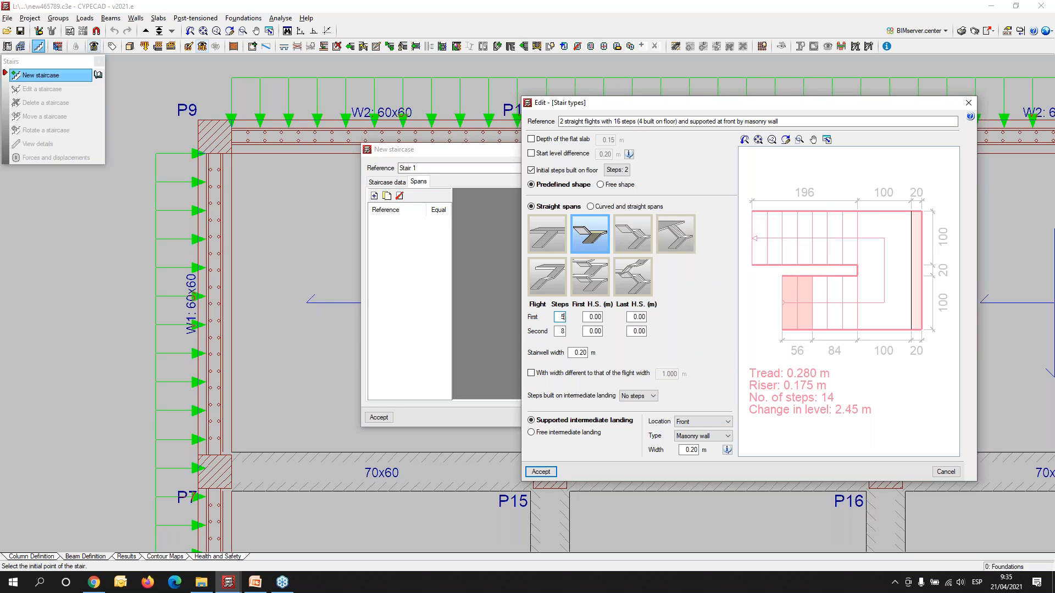
type("5")
key("Tab")
left_click_drag(557, 332, 588, 335)
type("9")
key("Tab")
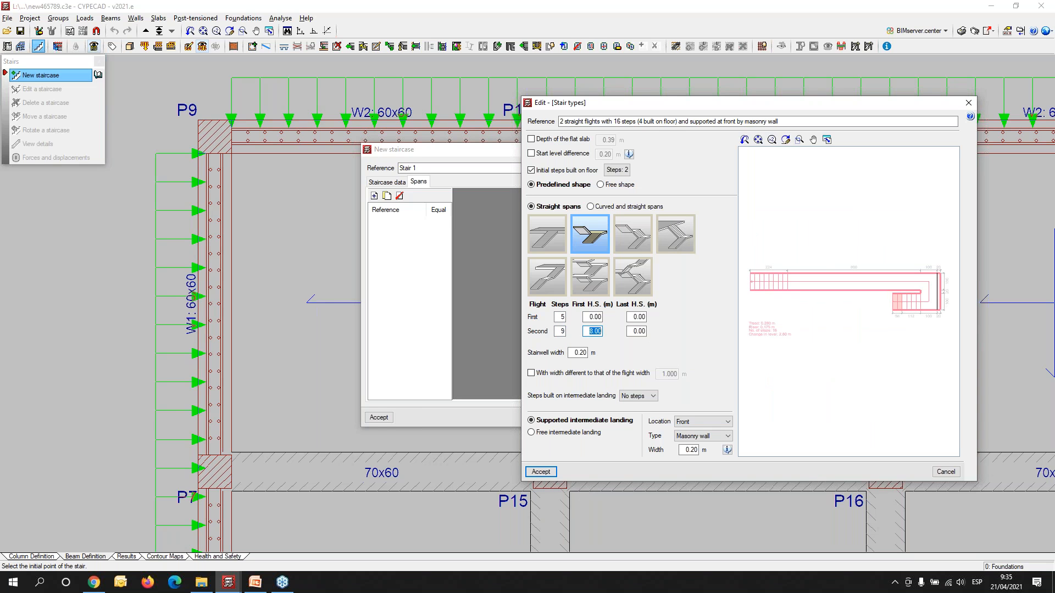
type("0")
key("Tab")
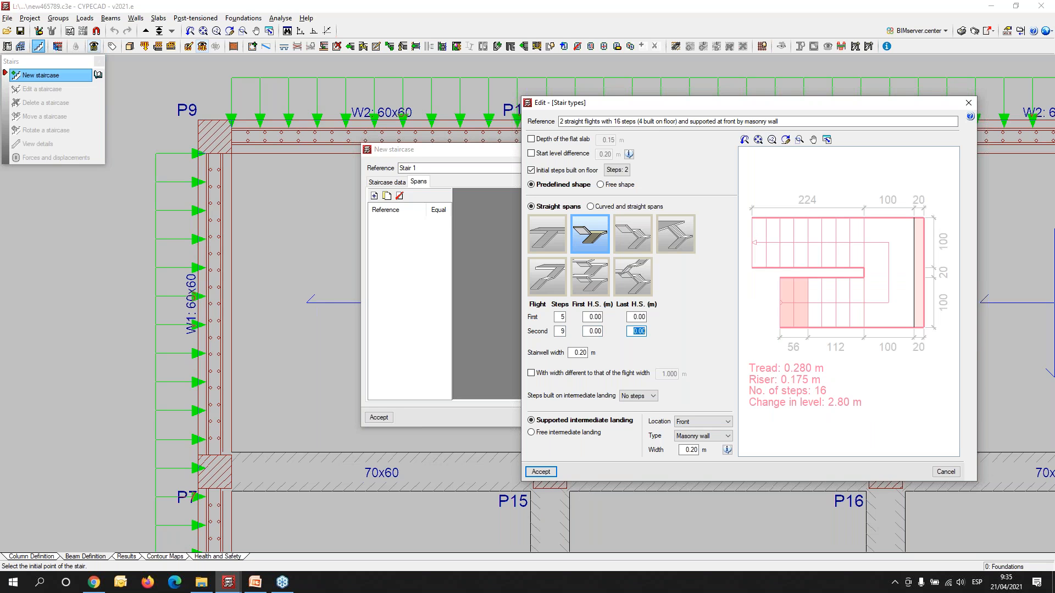
double_click(559, 317)
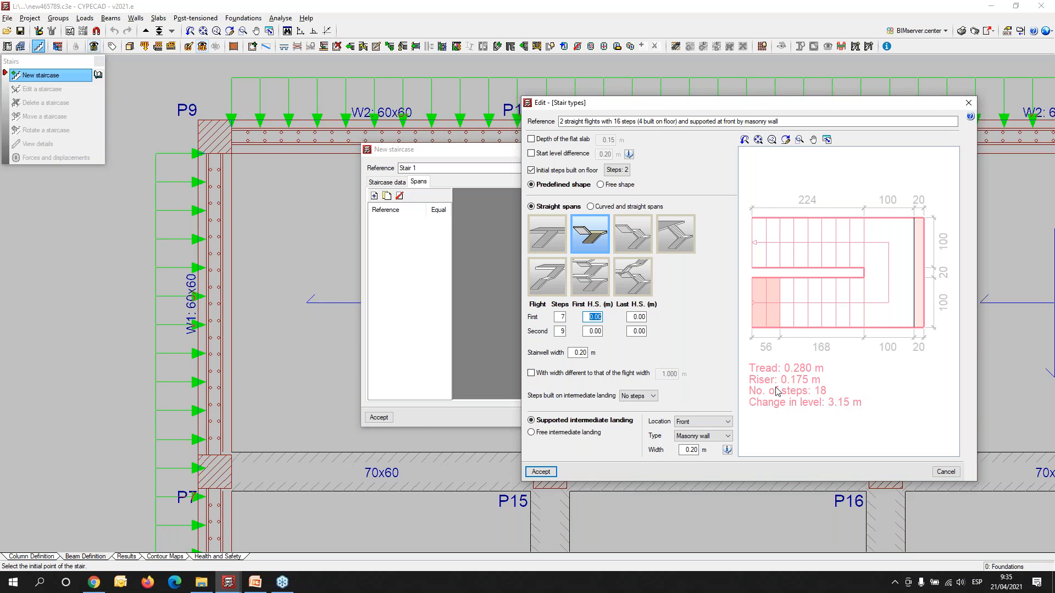
left_click(541, 472)
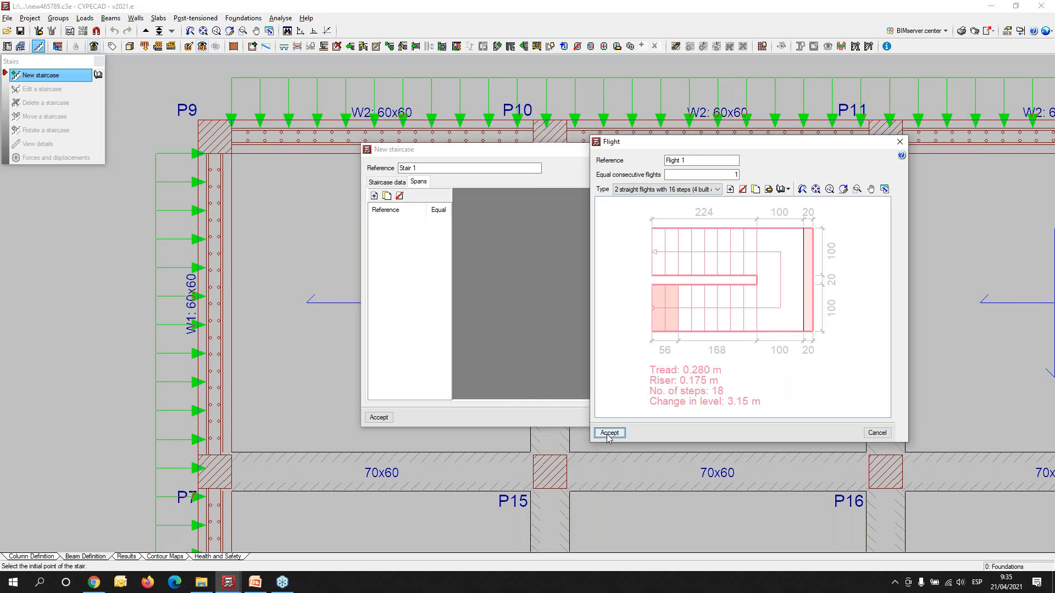
- Accept the flight and staircase data, and place the staircase in the panel beside P9, orthogonally rotated to 90º
left_click(601, 434)
left_click(378, 418)
scroll(268, 262, "up", 1)
scroll(268, 261, "up", 2)
middle_click_drag(334, 306, 398, 400)
scroll(402, 401, "down", 2)
left_click(446, 410)
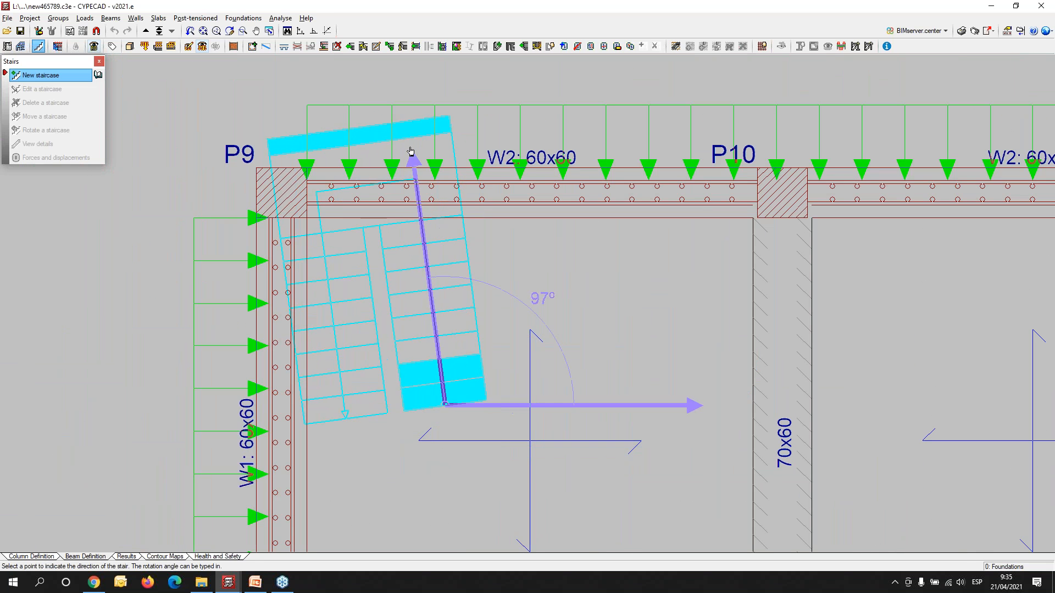
left_click(314, 34)
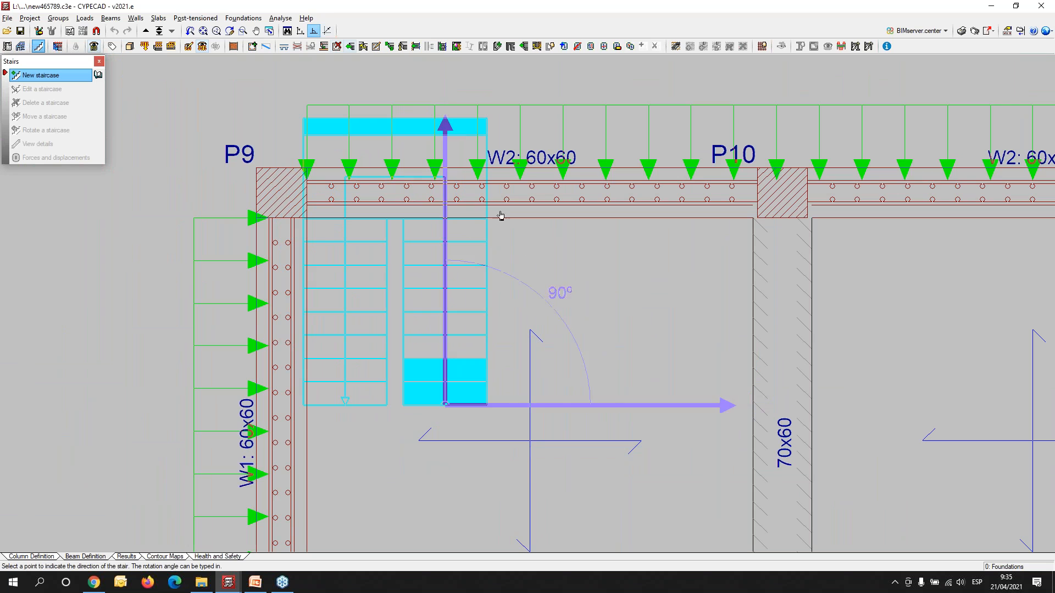
left_click(536, 266)
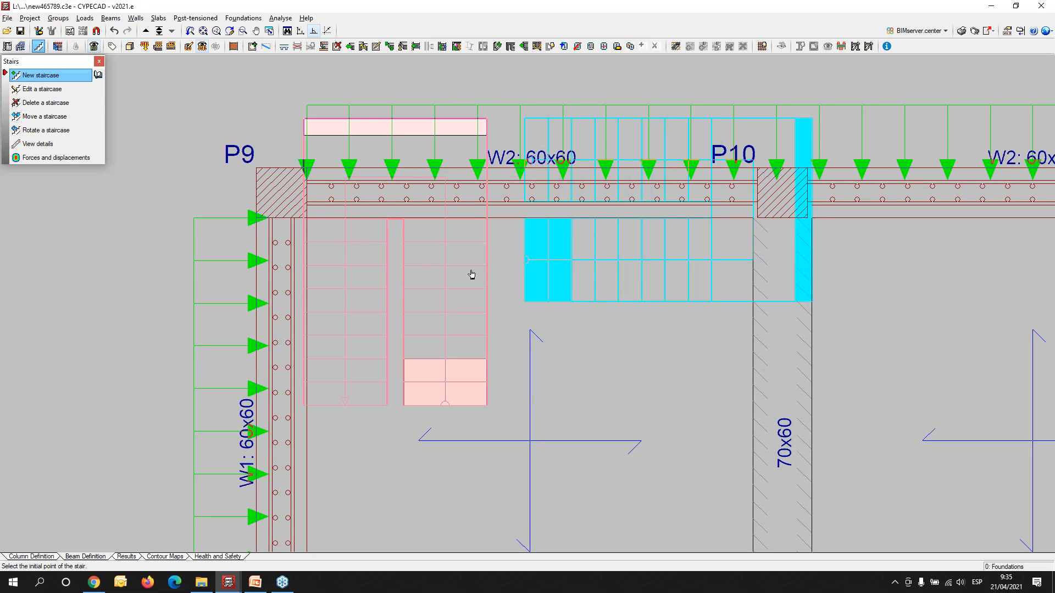
- Move the staircase so its landing edge sits on wall W2 and its side lines up with the inner face of column P9
left_click(30, 117)
scroll(287, 174, "up", 2)
middle_click_drag(305, 185, 322, 322)
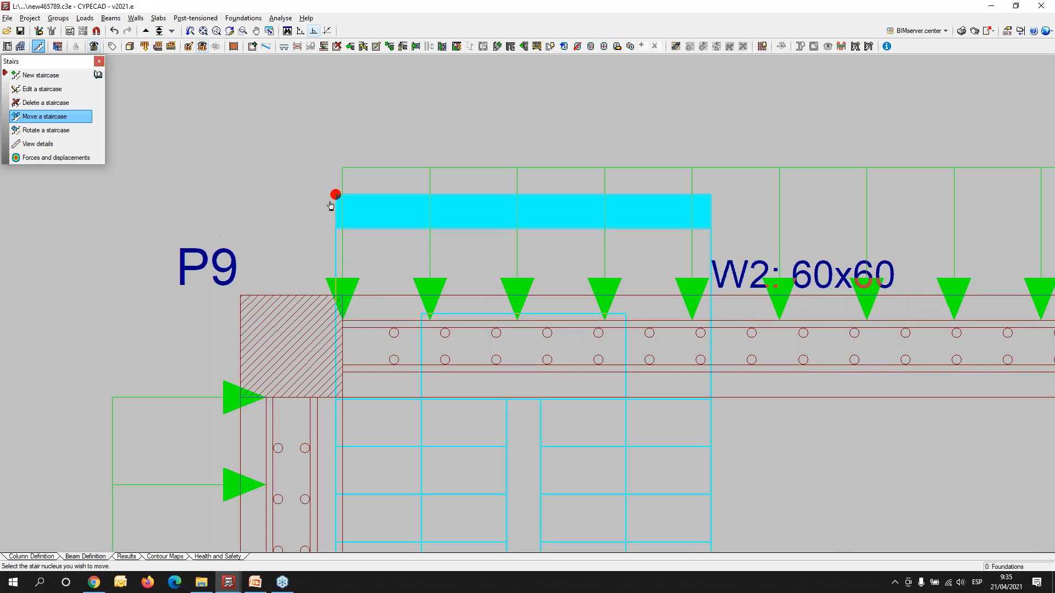
left_click(332, 199)
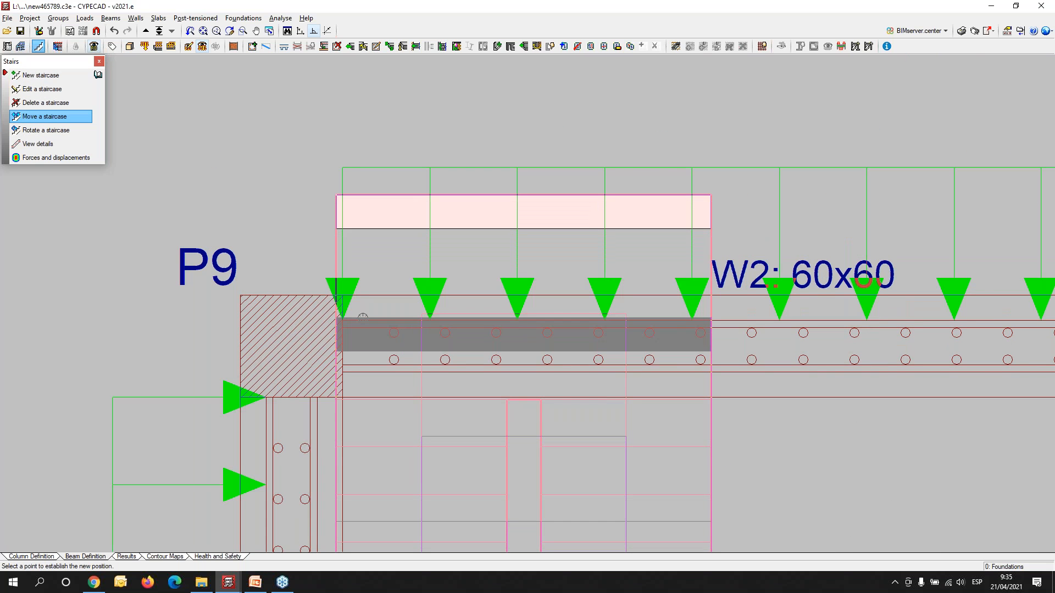
scroll(362, 321, "up", 2)
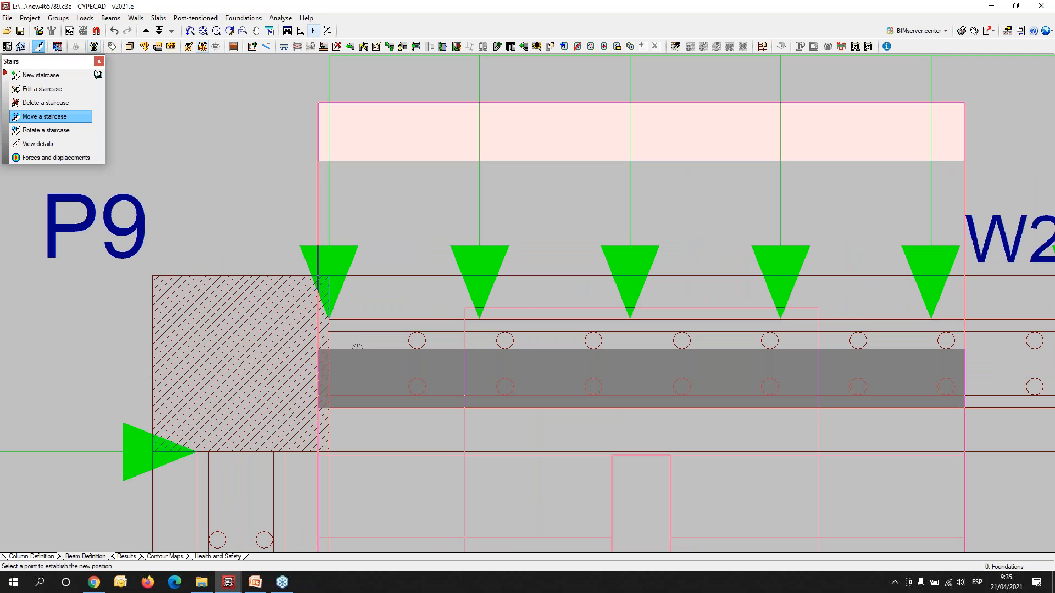
left_click(357, 348)
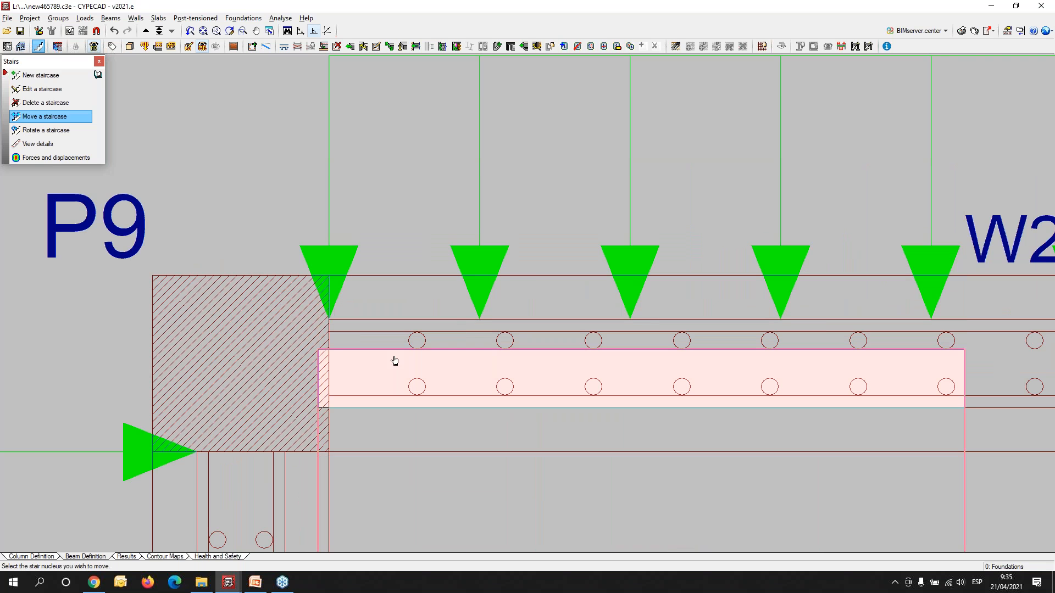
left_click(324, 357)
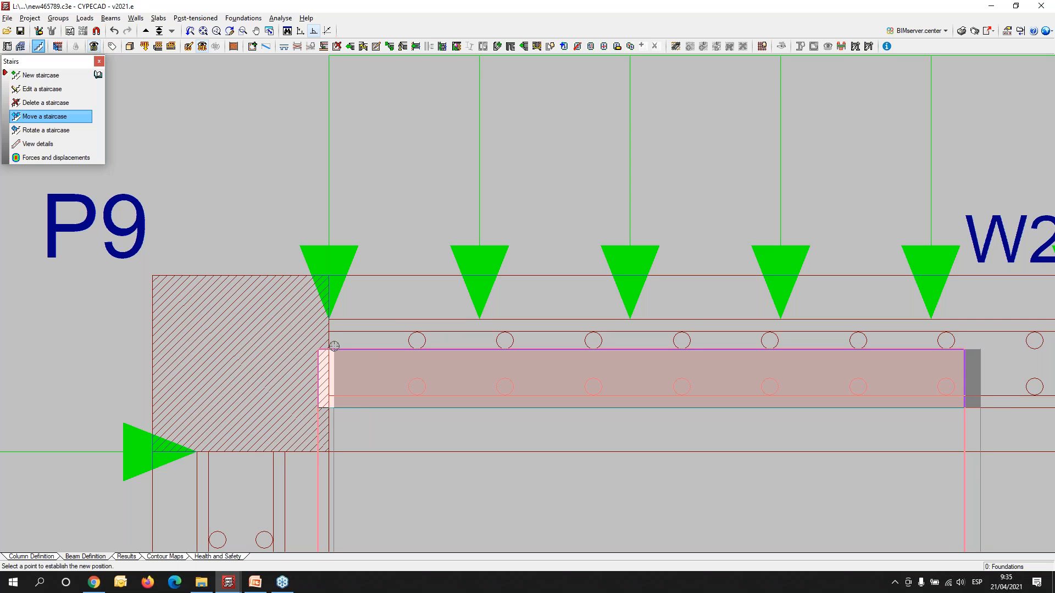
left_click(334, 346)
scroll(385, 365, "down", 3)
scroll(450, 407, "down", 2)
- Go up to Floor 1 and inspect the staircase beneath the slab in the 3D view of the building
left_click(146, 31)
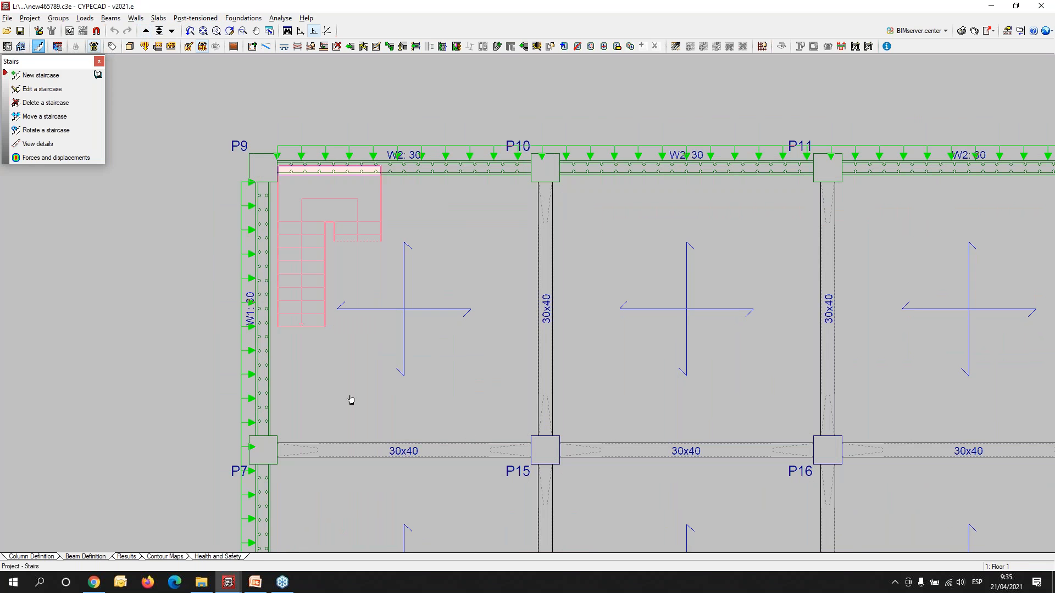
left_click(130, 46)
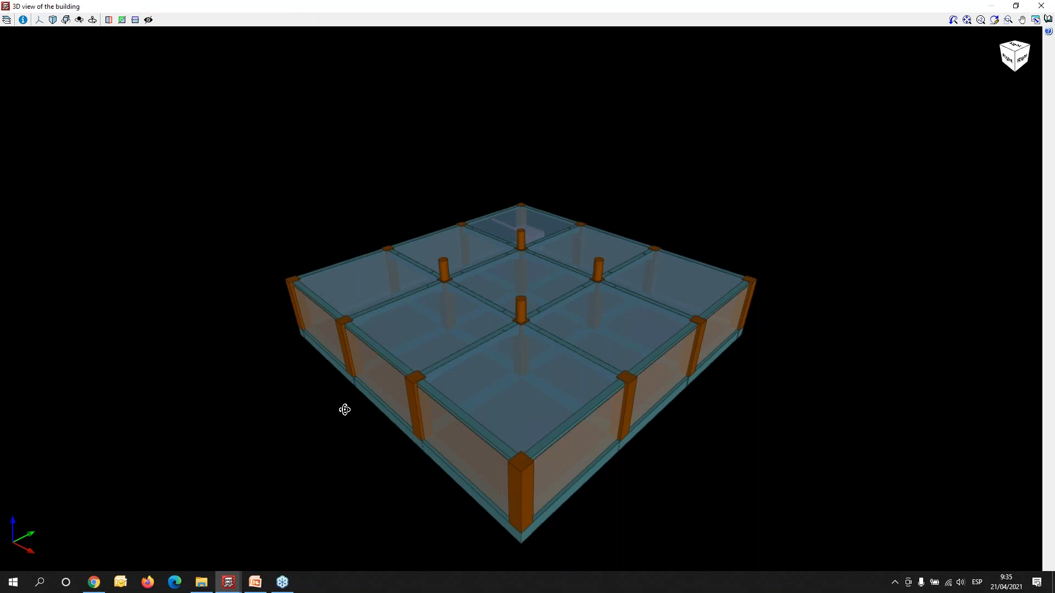
middle_click_drag(344, 410, 315, 351)
scroll(315, 361, "up", 3)
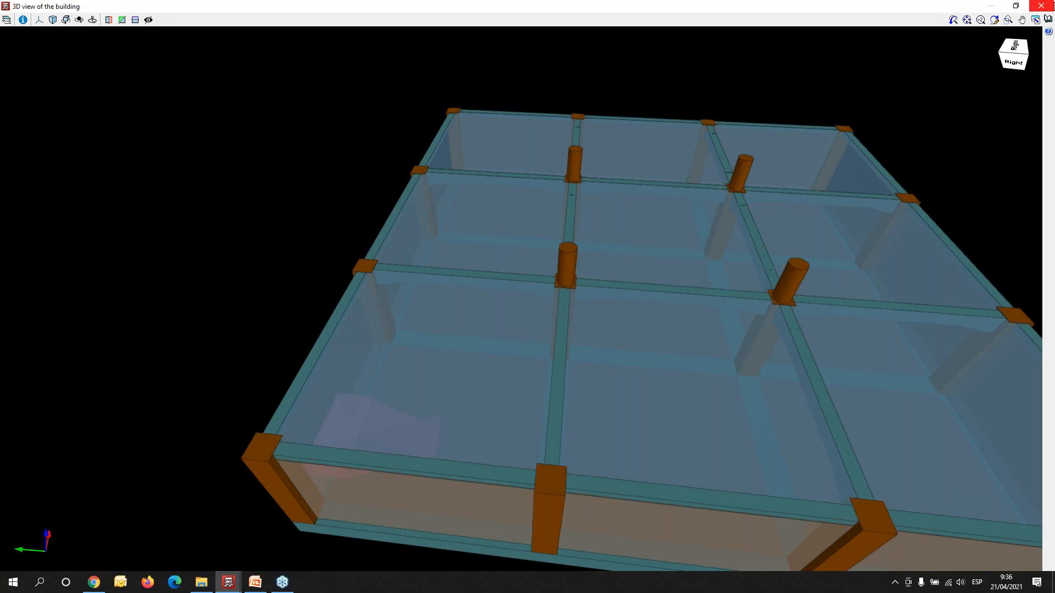
left_click(1041, 6)
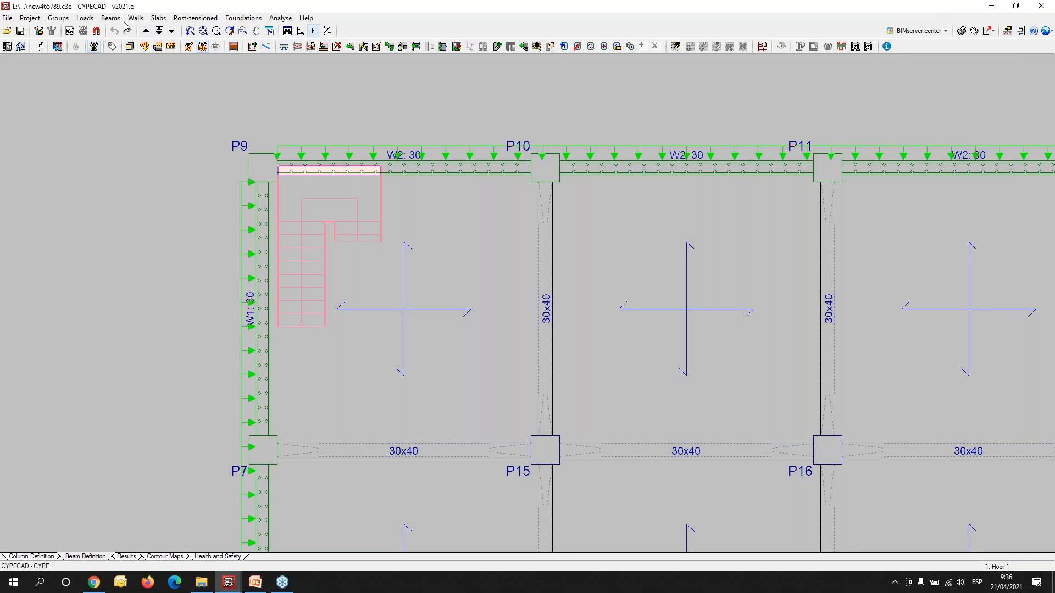
- Define a 30x40 cm concrete beam at the end of the long stair flight, spanning from wall W1 to the P10-P15 beam
scroll(279, 258, "up", 2)
scroll(394, 331, "down", 2)
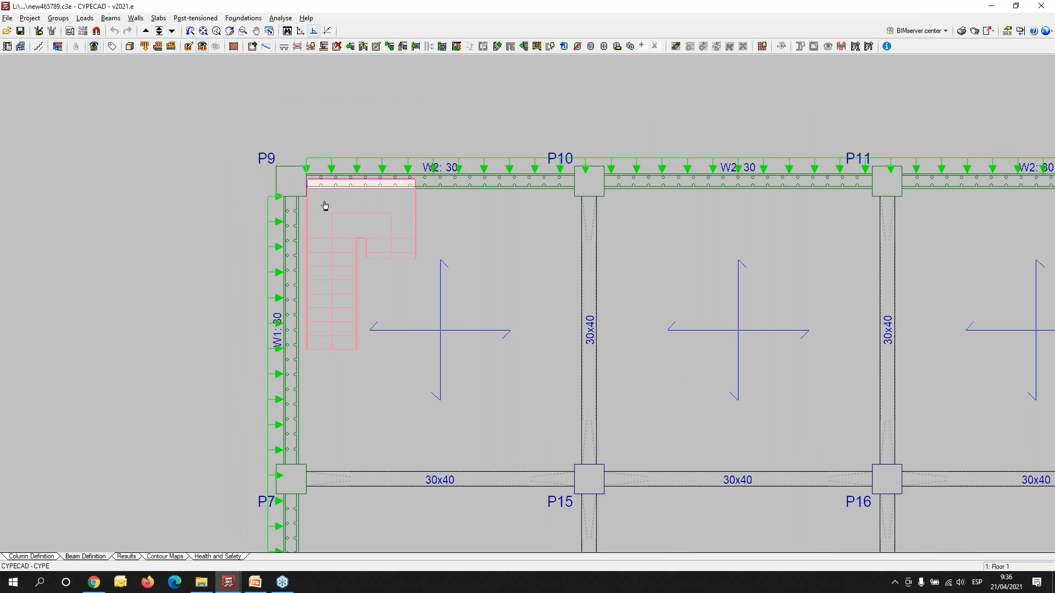
left_click(110, 18)
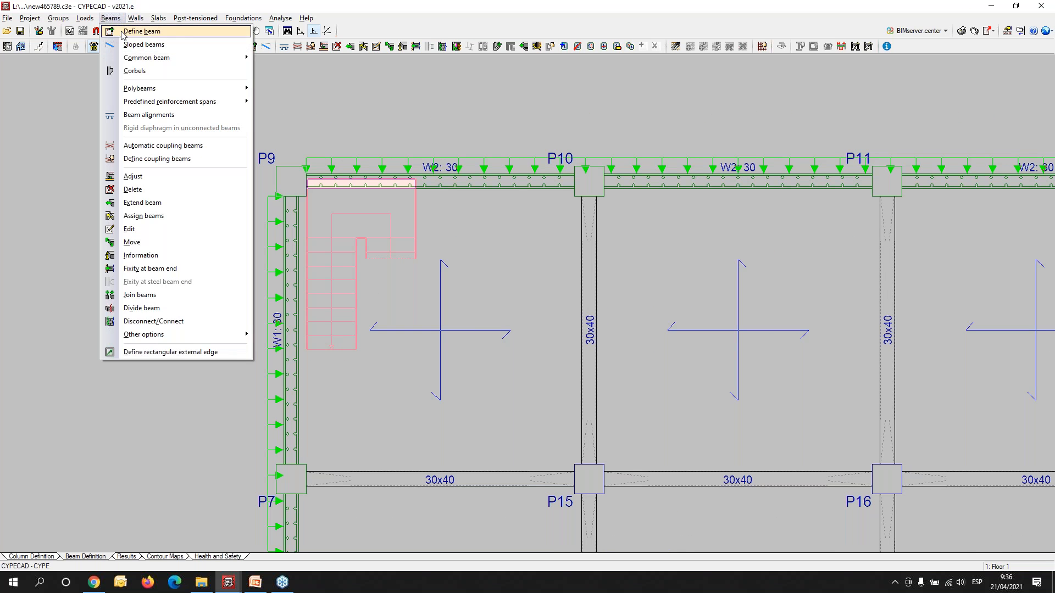
left_click(126, 31)
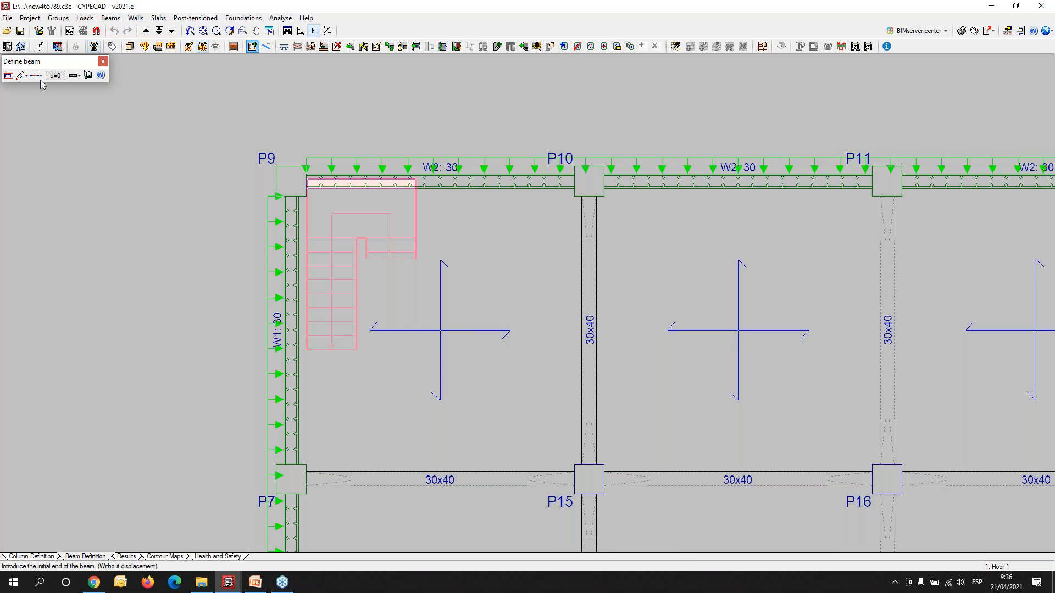
left_click(9, 75)
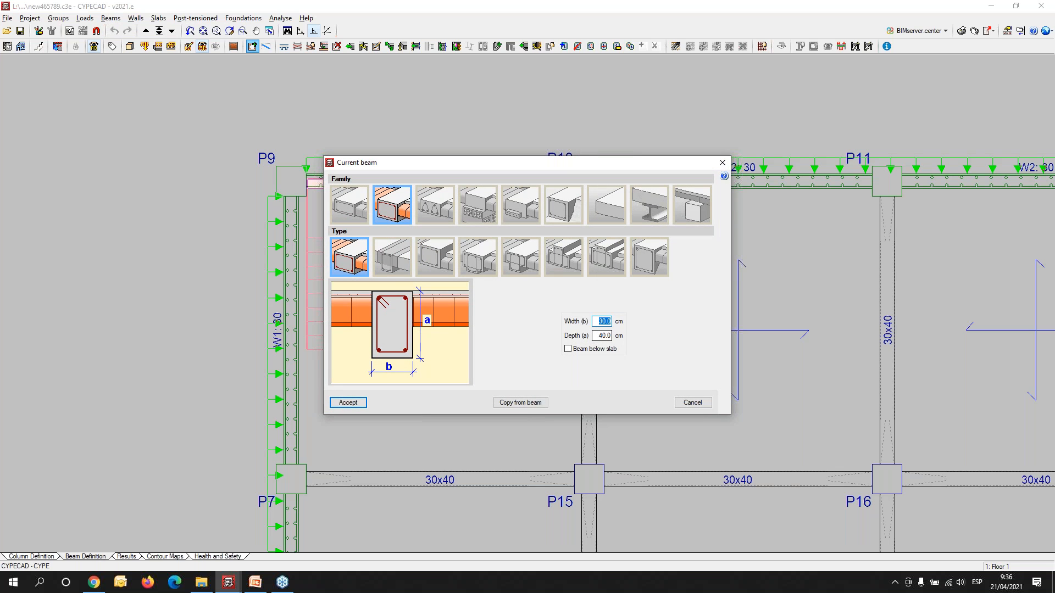
left_click(354, 410)
left_click(291, 355)
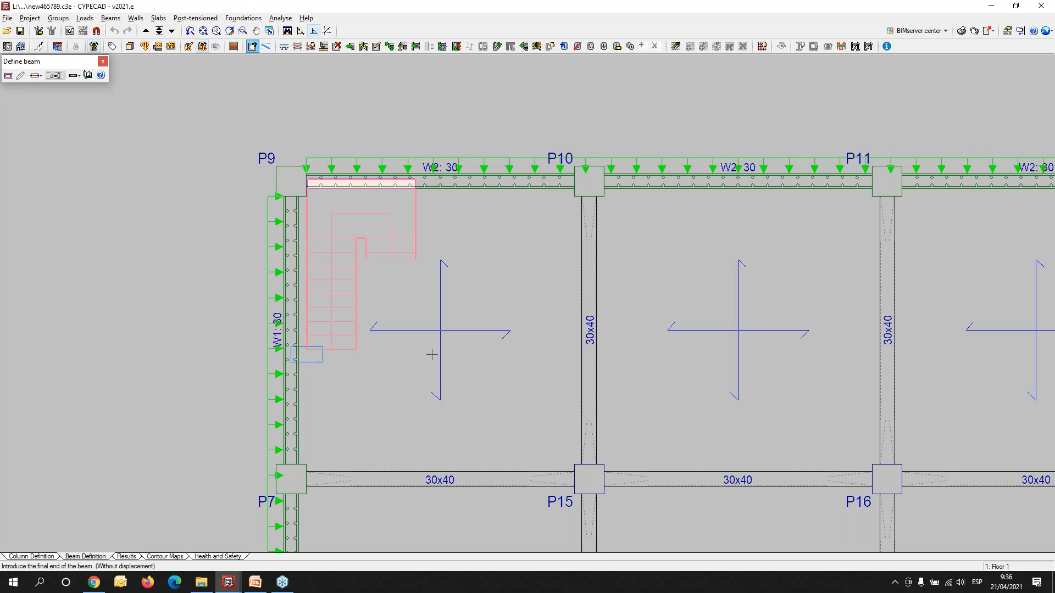
left_click(588, 354)
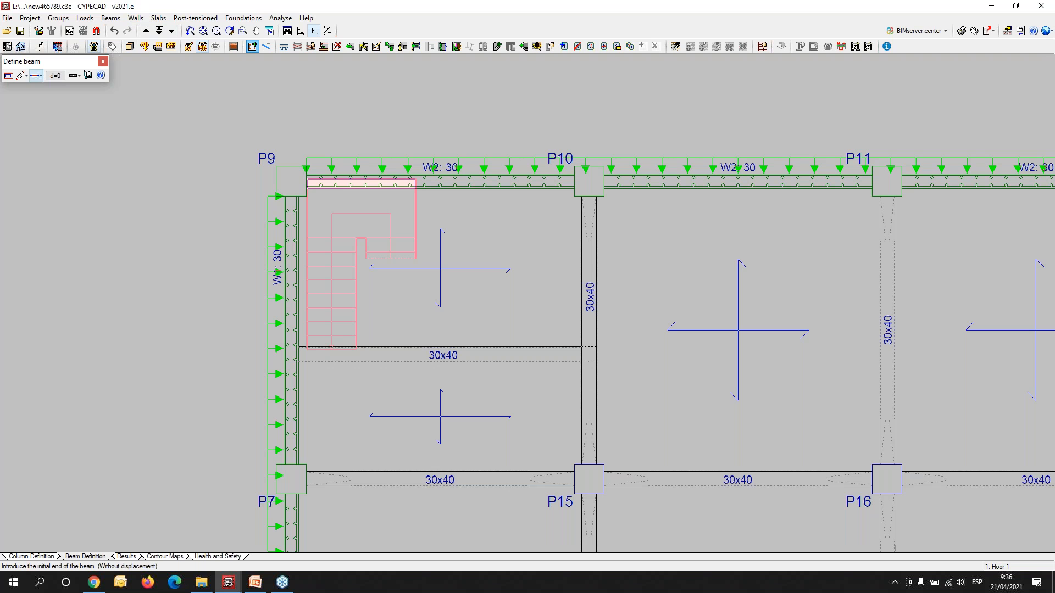
- Define a slab edge without a beam alongside the staircase, from wall W2 to the new 30x40 beam
left_click(9, 75)
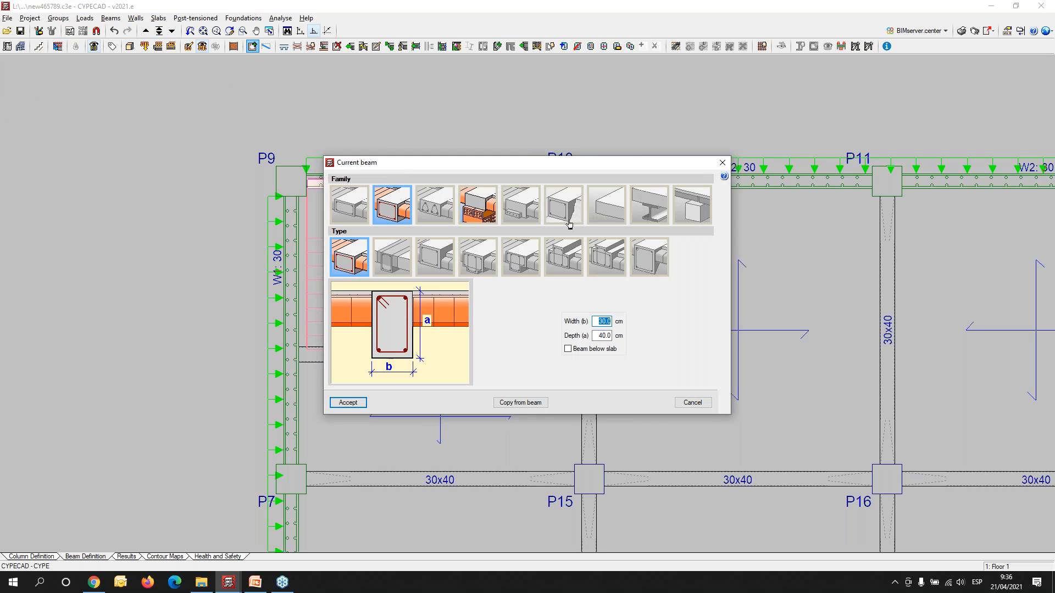
left_click(606, 212)
left_click(404, 264)
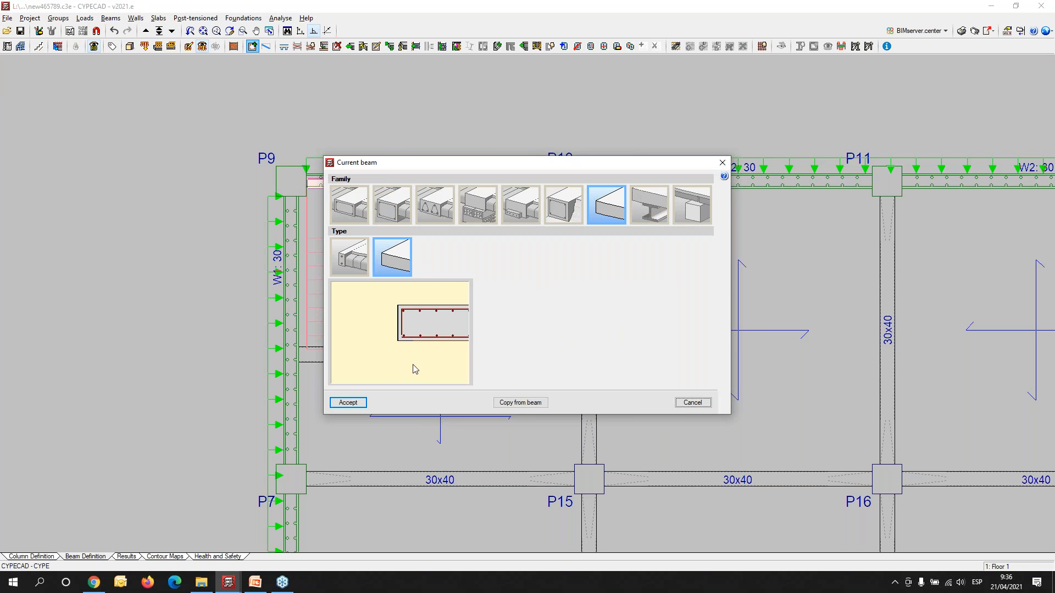
left_click(347, 402)
scroll(420, 220, "up", 2)
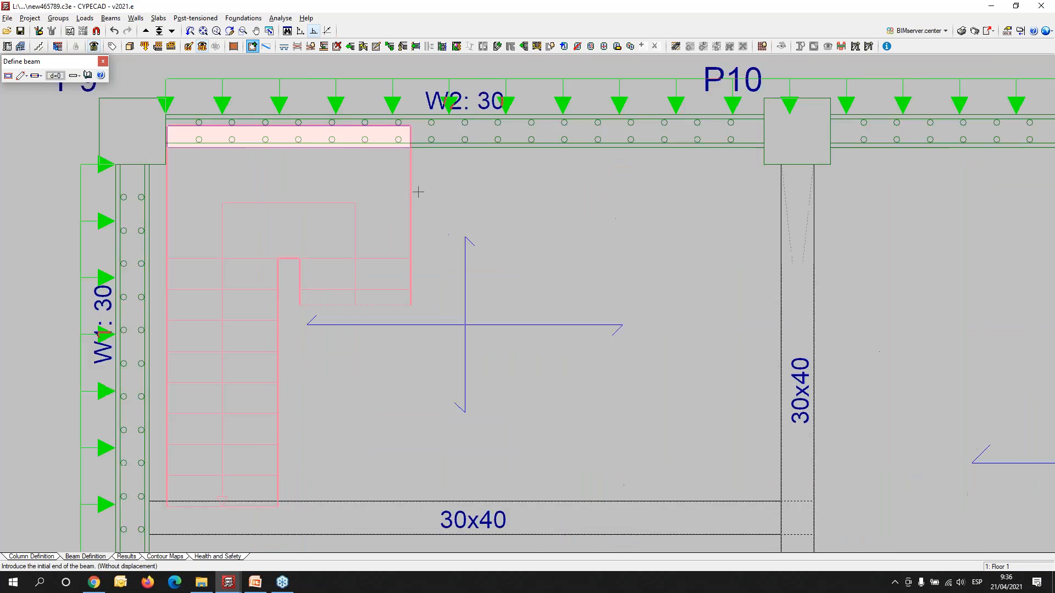
scroll(418, 197, "up", 1)
left_click(412, 113)
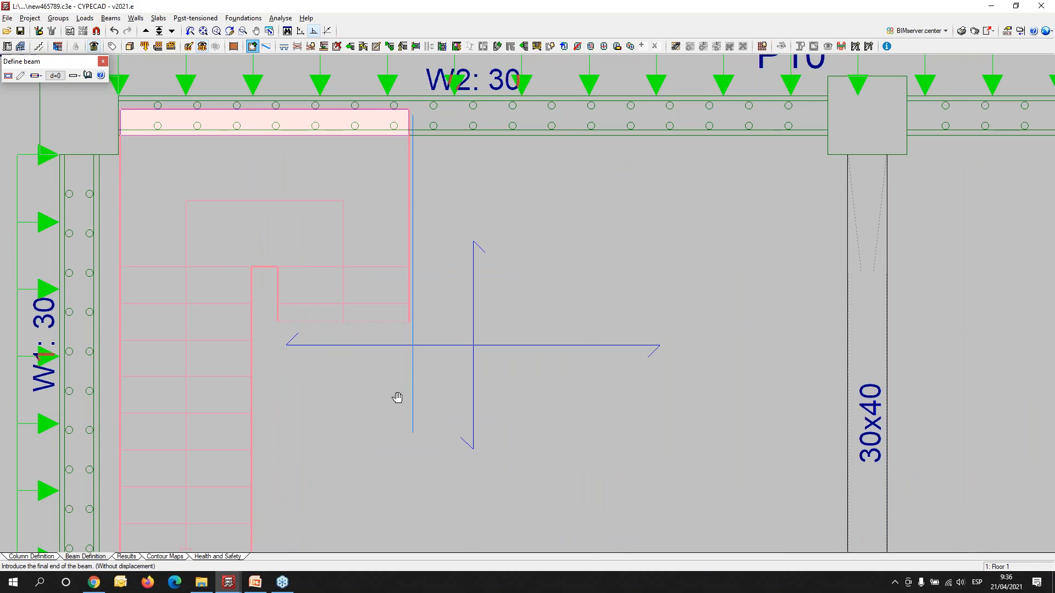
middle_click_drag(397, 397, 399, 194)
left_click(413, 370)
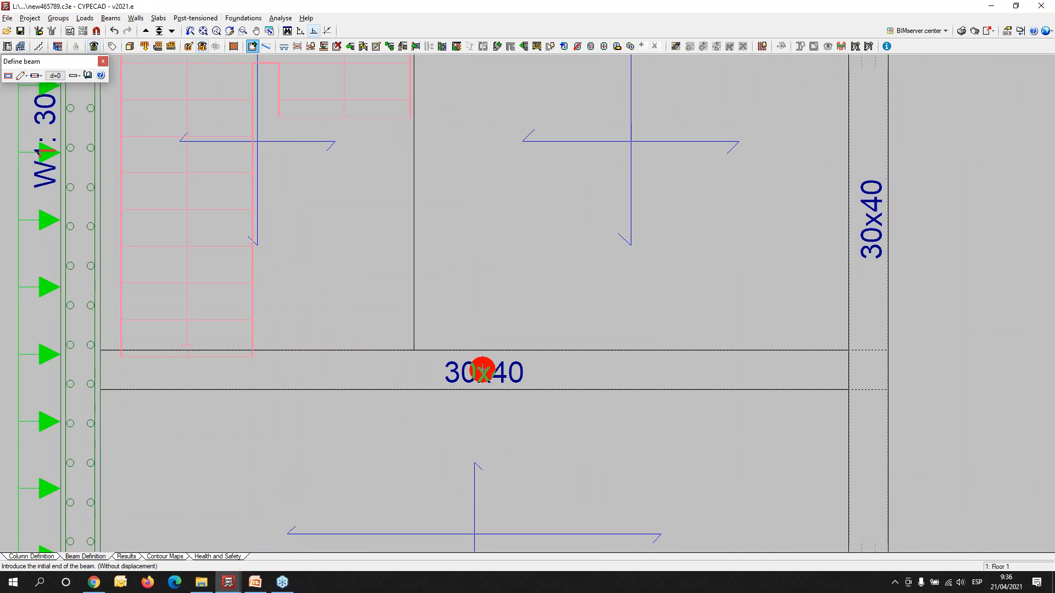
scroll(482, 372, "down", 3)
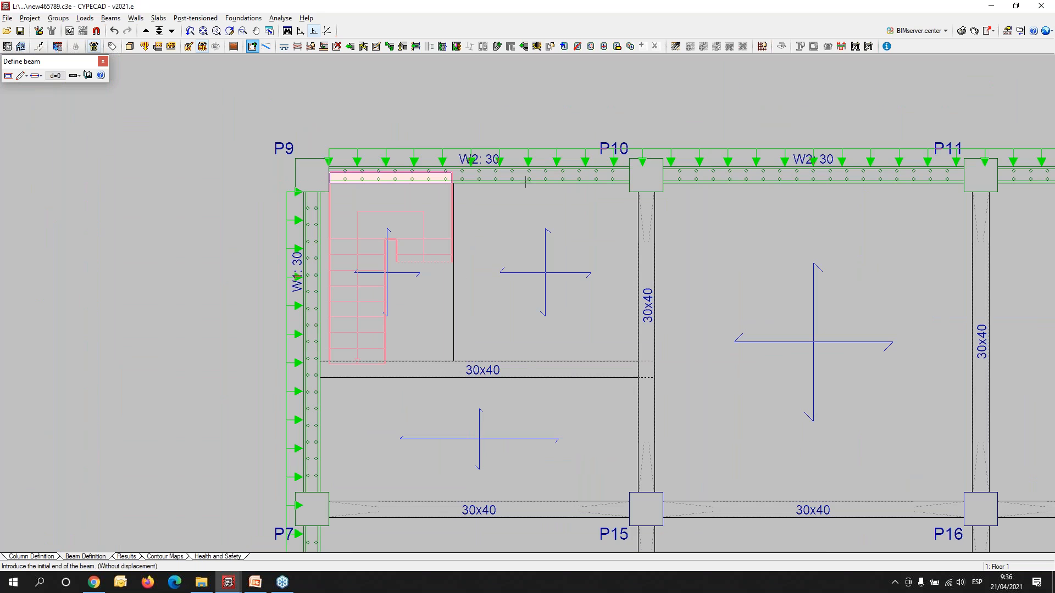
- Turn the slab panel over the staircase into an opening and check it in the 3D view of the building
left_click(577, 47)
left_click(420, 285)
left_click(130, 46)
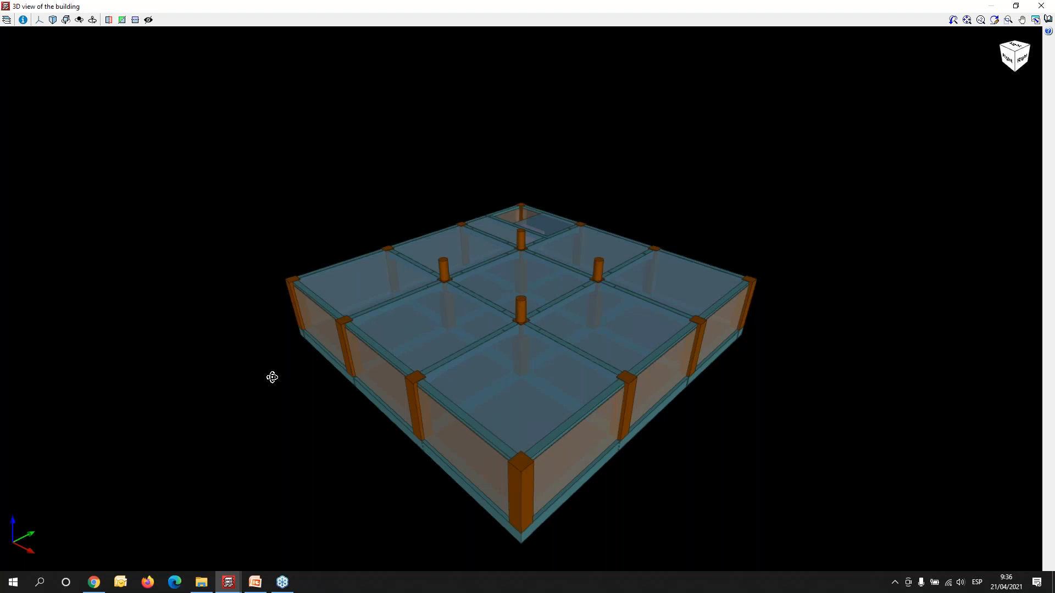
left_click_drag(272, 377, 770, 370)
scroll(451, 419, "up", 3)
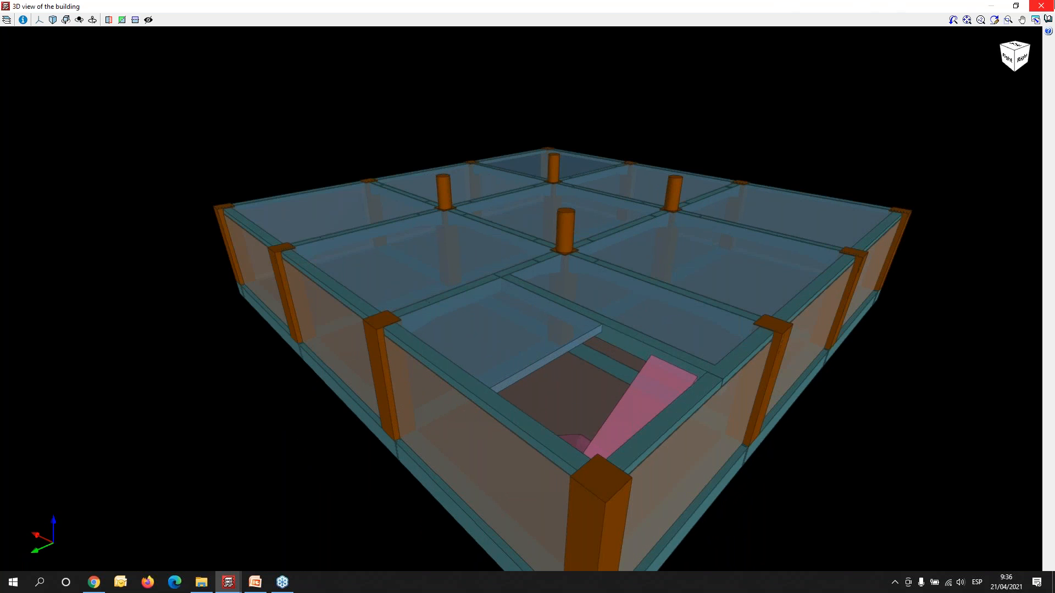
left_click(1048, 5)
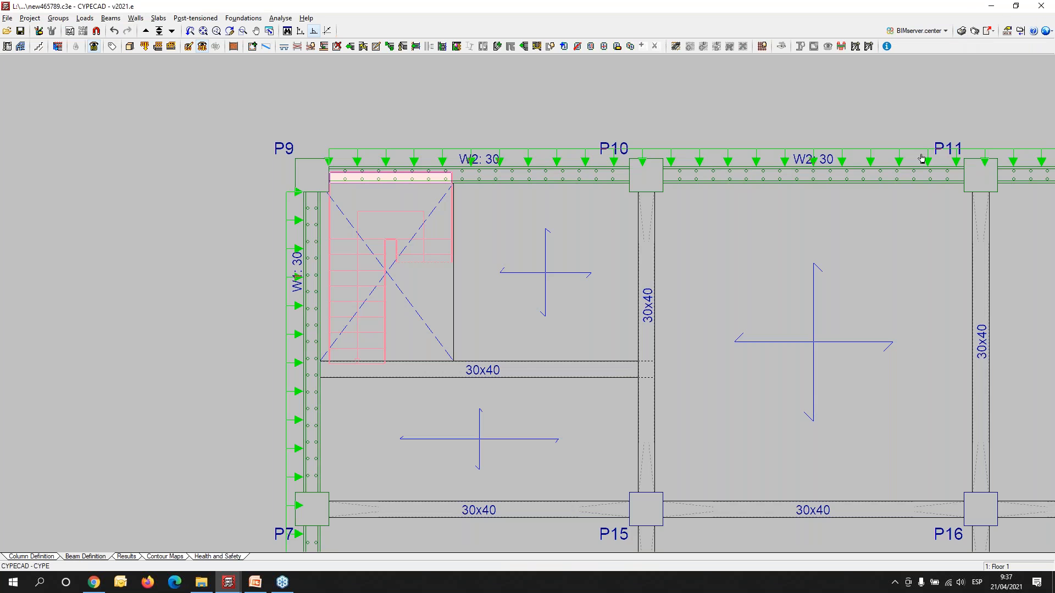
- Review the use categories and the live and dead loads assigned to the floor groups
scroll(918, 159, "down", 3)
middle_click_drag(958, 358, 670, 305)
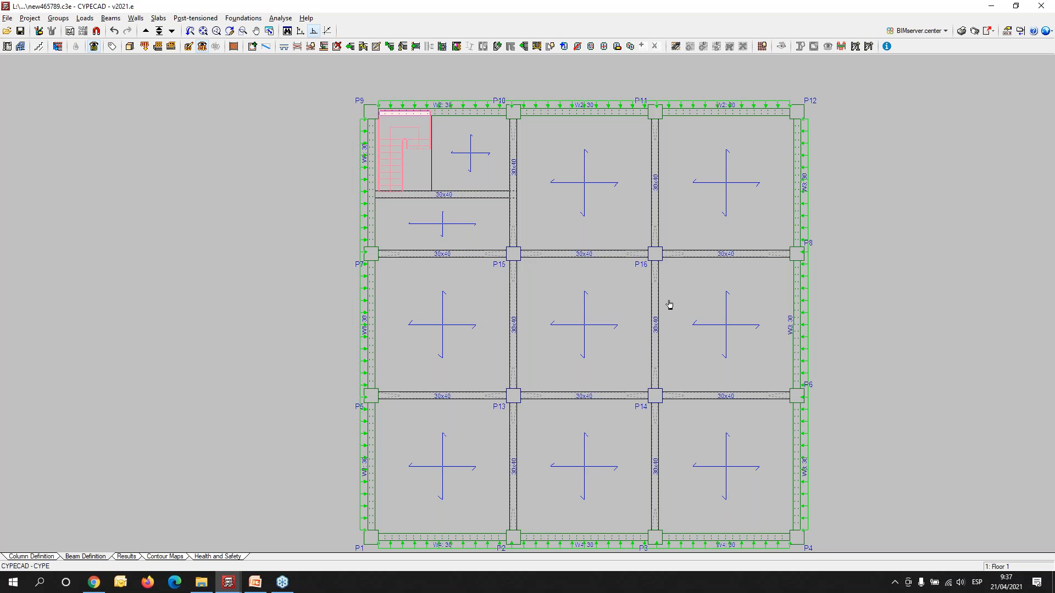
left_click(85, 18)
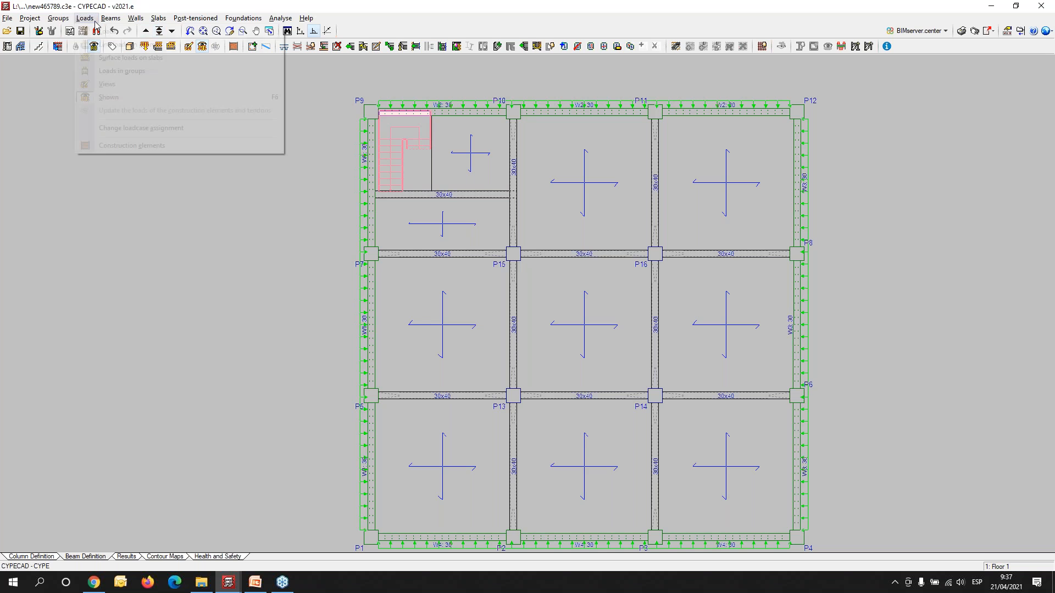
left_click(115, 71)
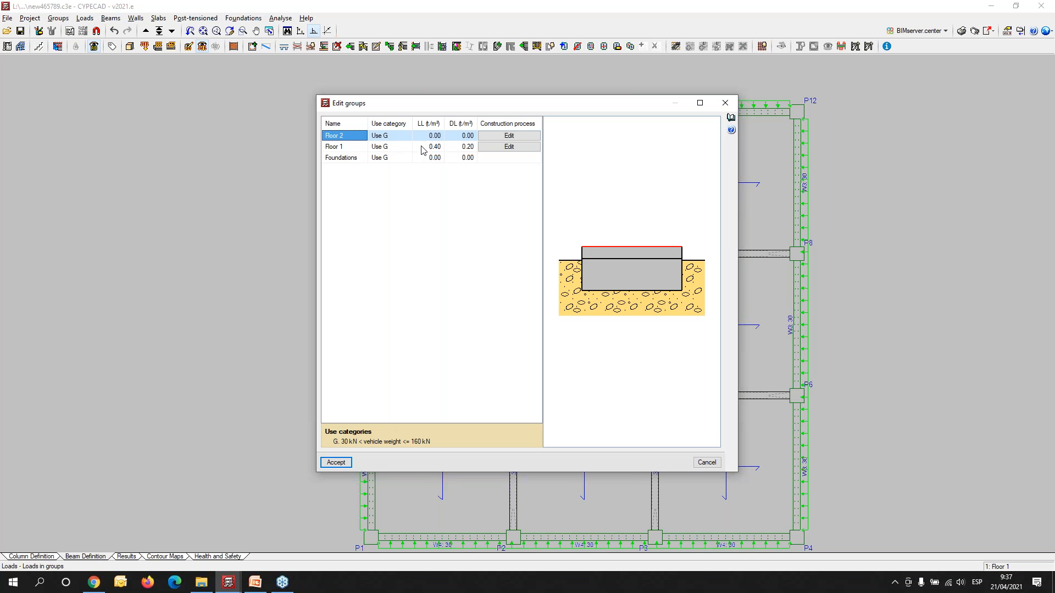
left_click(725, 103)
middle_click_drag(660, 273, 566, 268)
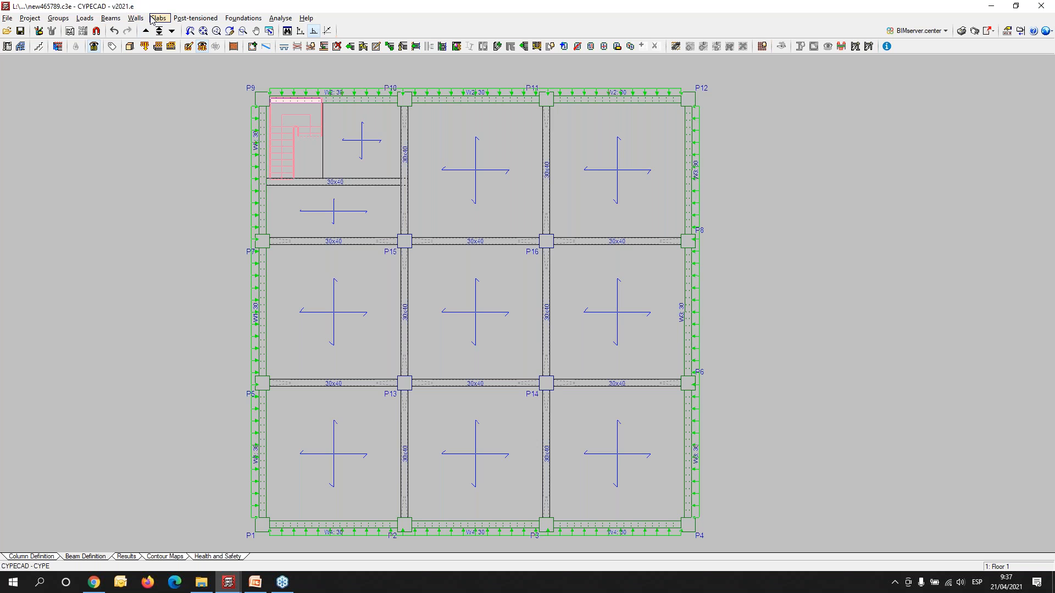
left_click(48, 20)
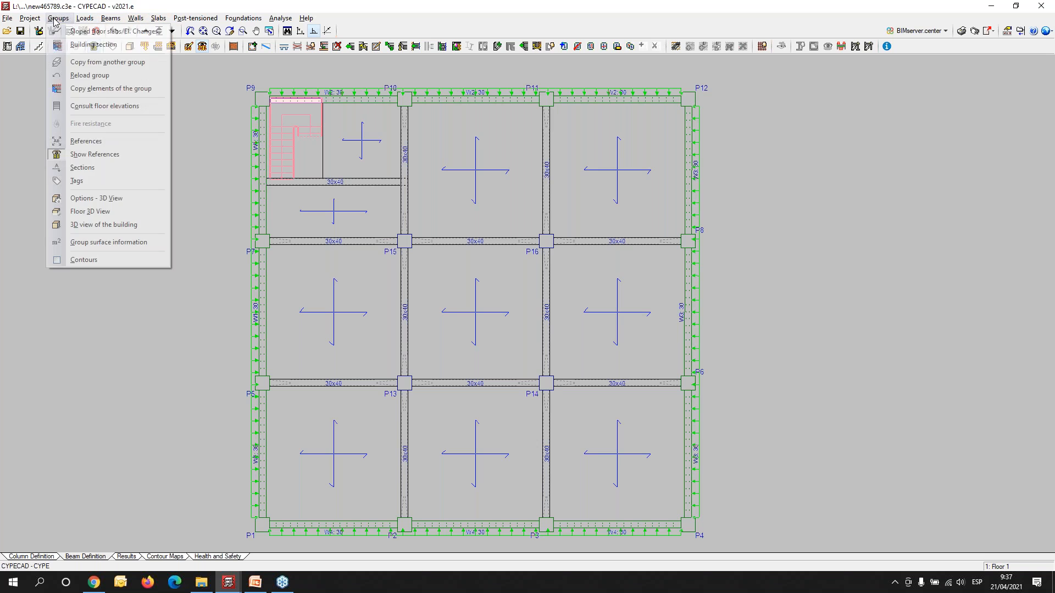
mouse_move(92, 20)
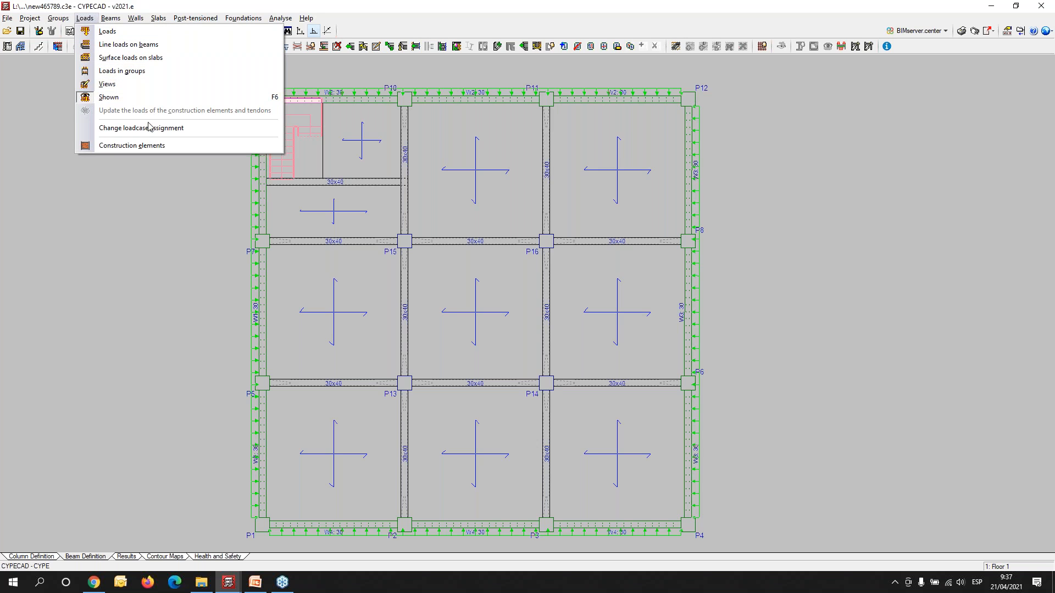
left_click(129, 70)
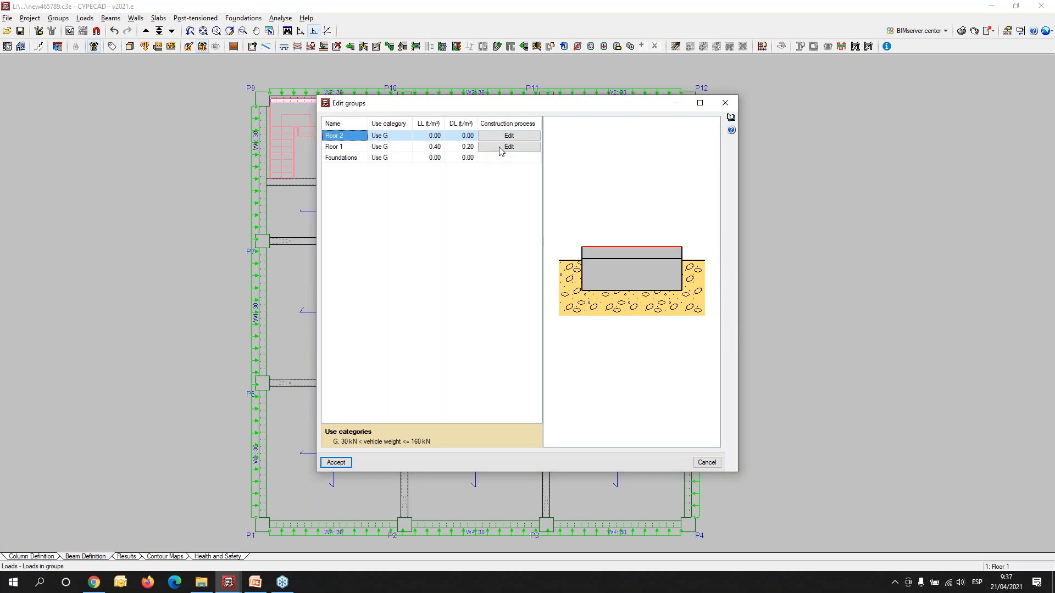
key("Return")
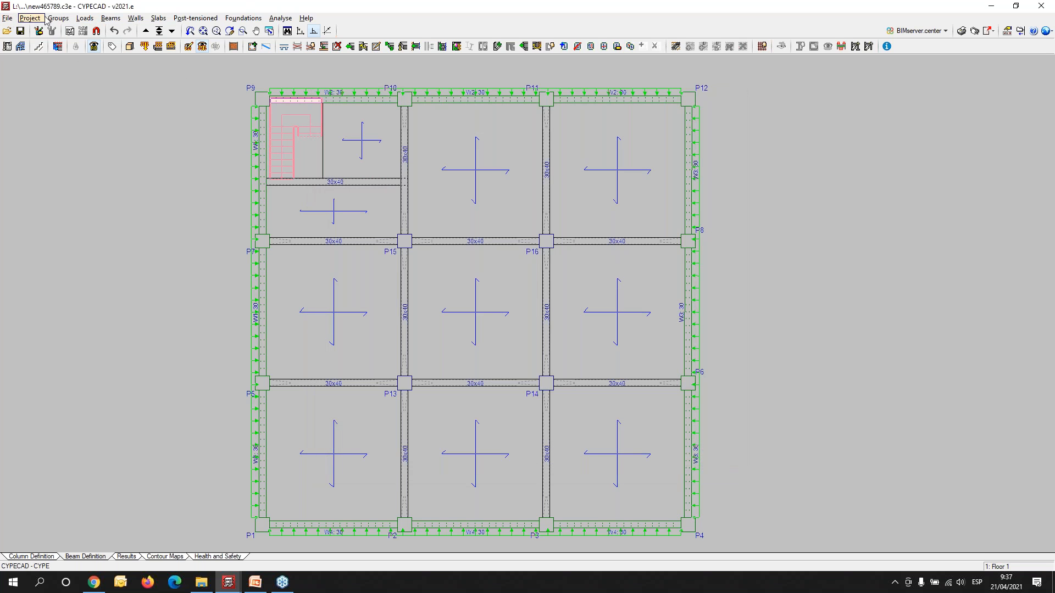
- Define an additional live loadcase LL 1 in the general data with different load dispositions, 1 and 2, set as compatible
left_click(31, 18)
left_click(43, 31)
left_click(392, 434)
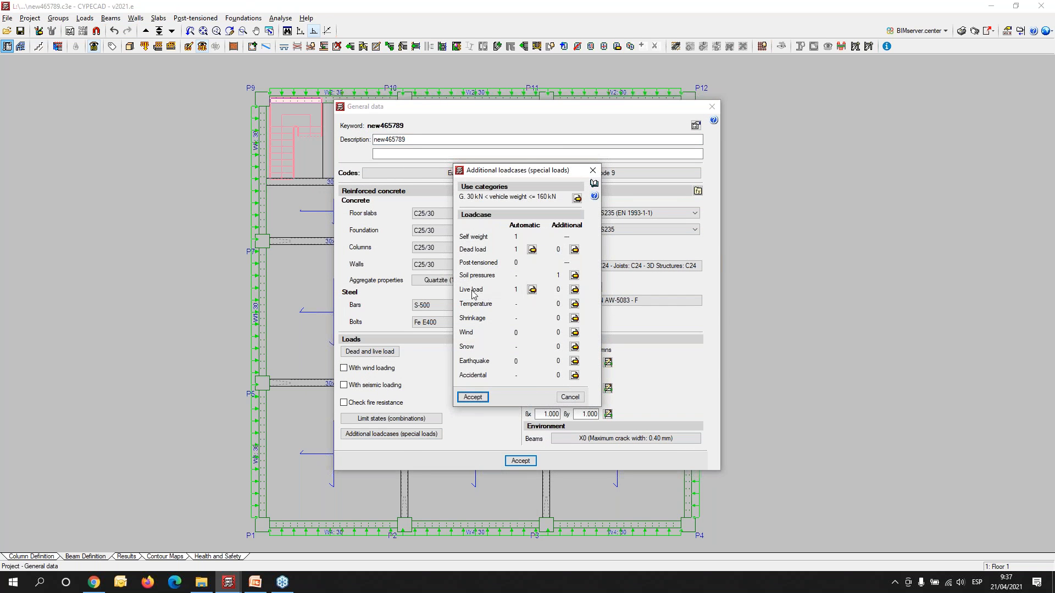
left_click(575, 290)
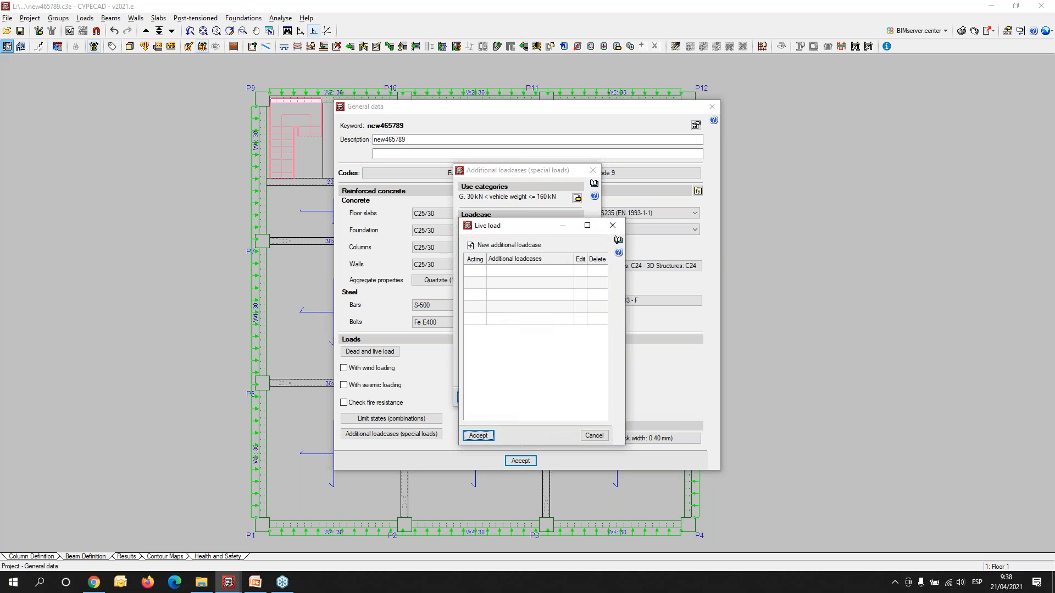
left_click(493, 247)
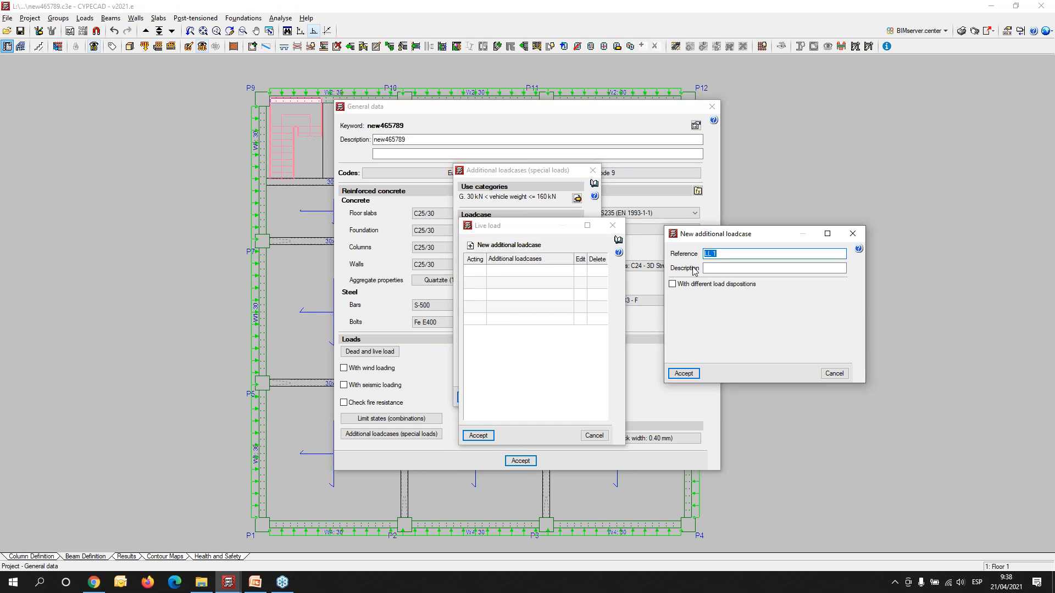
left_click(672, 284)
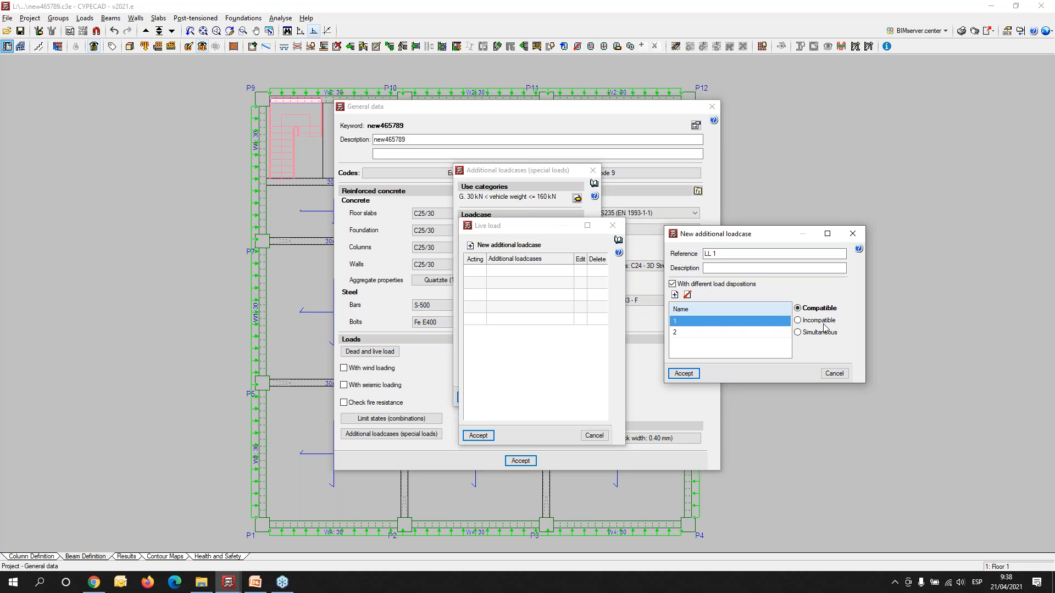
left_click(684, 373)
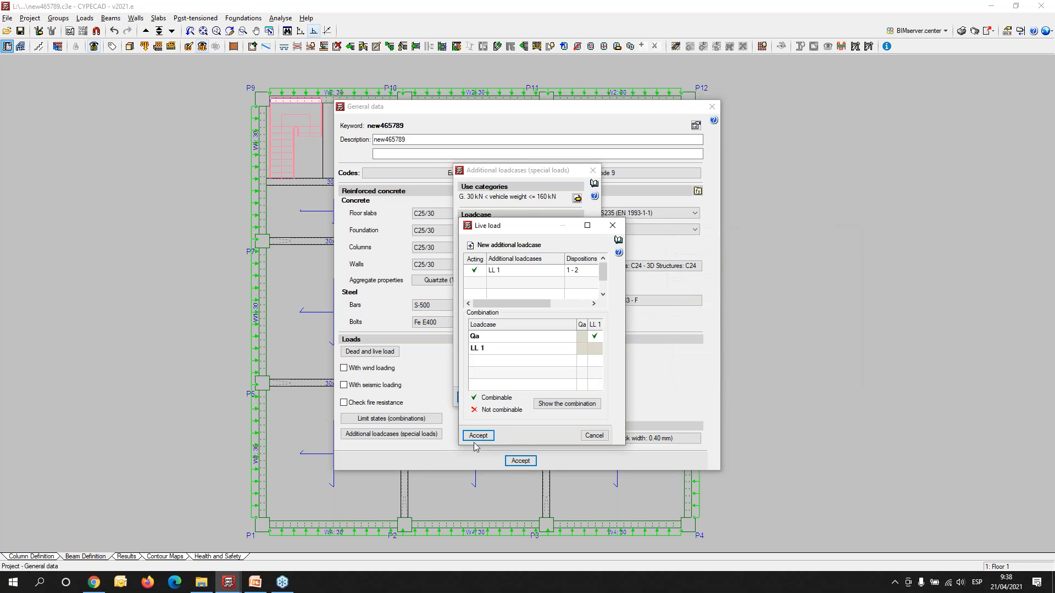
- Review the combinations of Qa with LL 1 and accept the additional loadcases and the general data
left_click(561, 409)
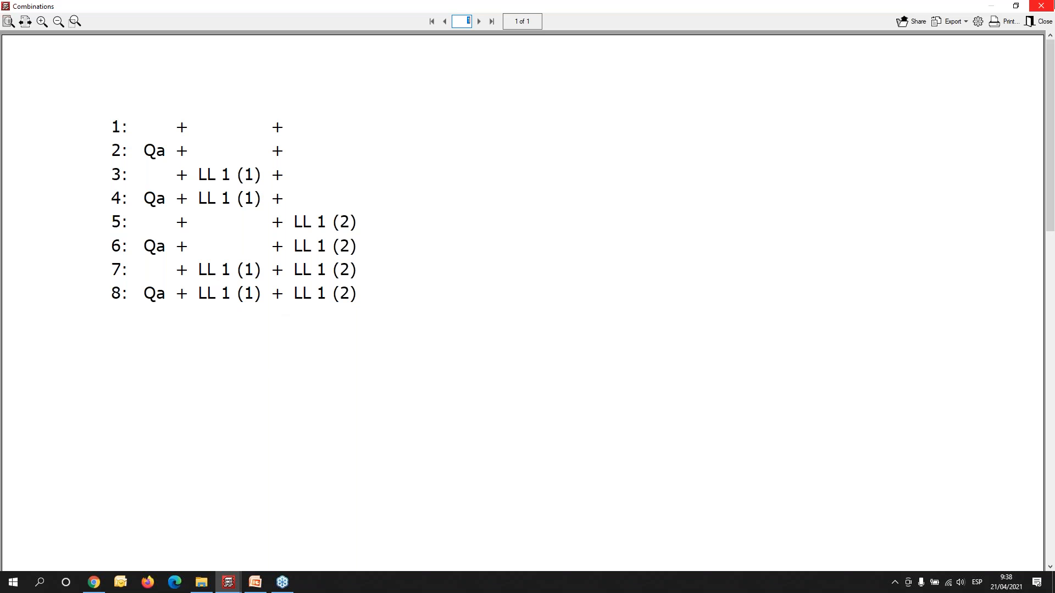
left_click(1042, 6)
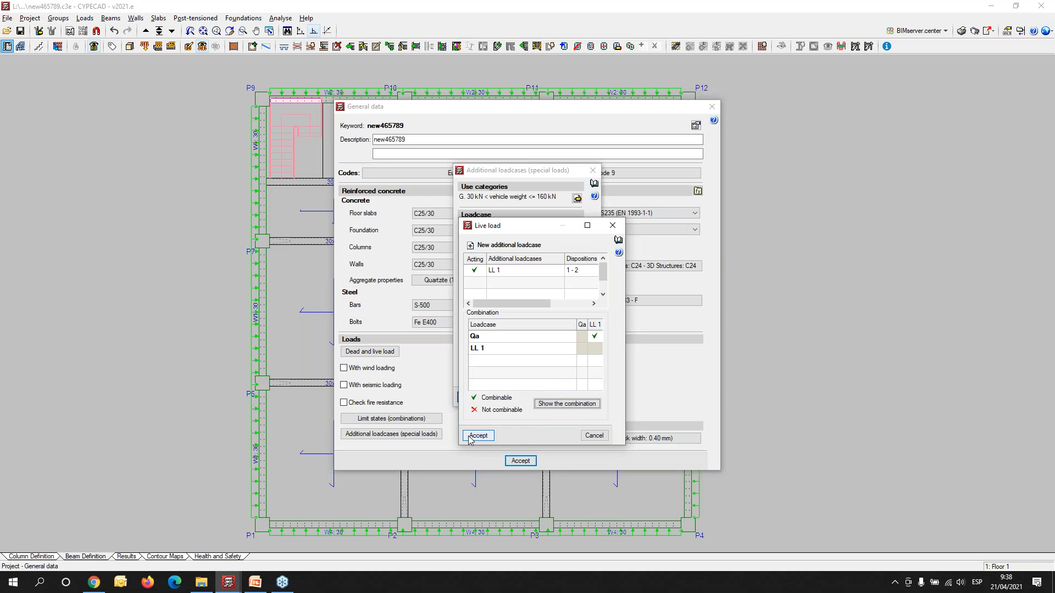
left_click(478, 438)
left_click(473, 397)
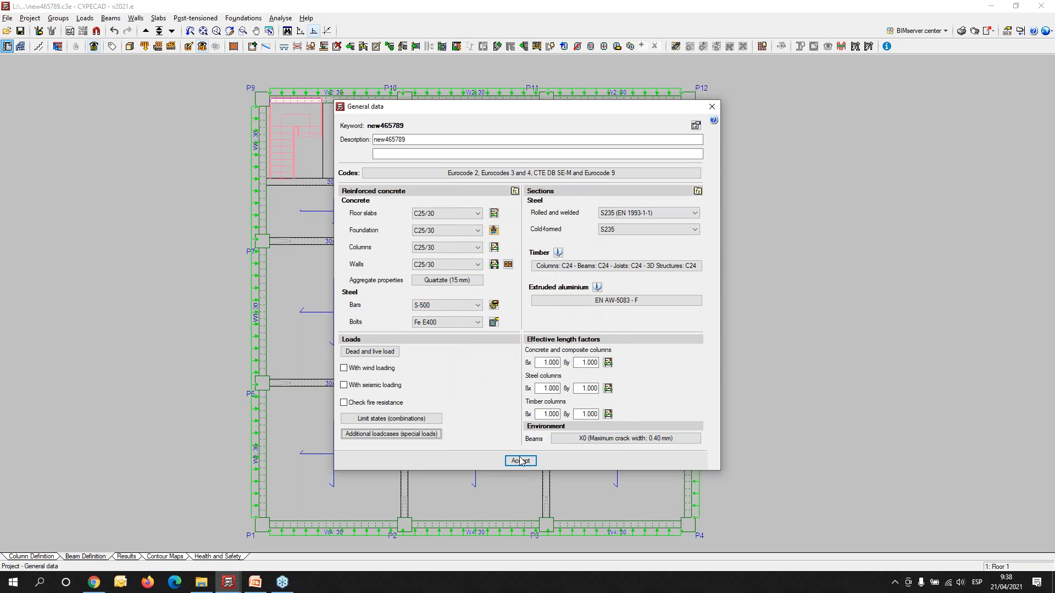
left_click(521, 460)
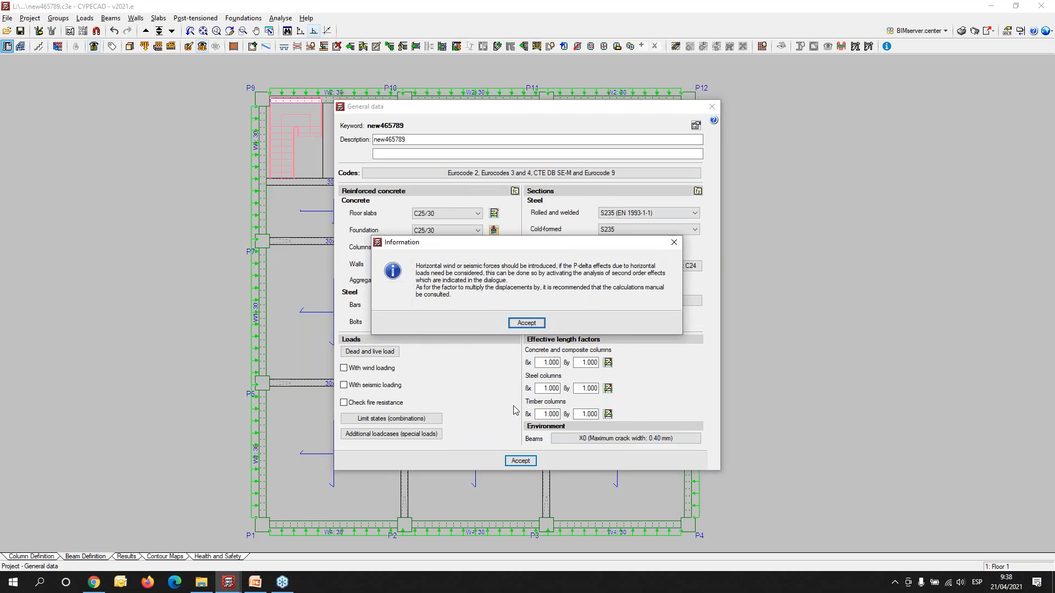
left_click(531, 323)
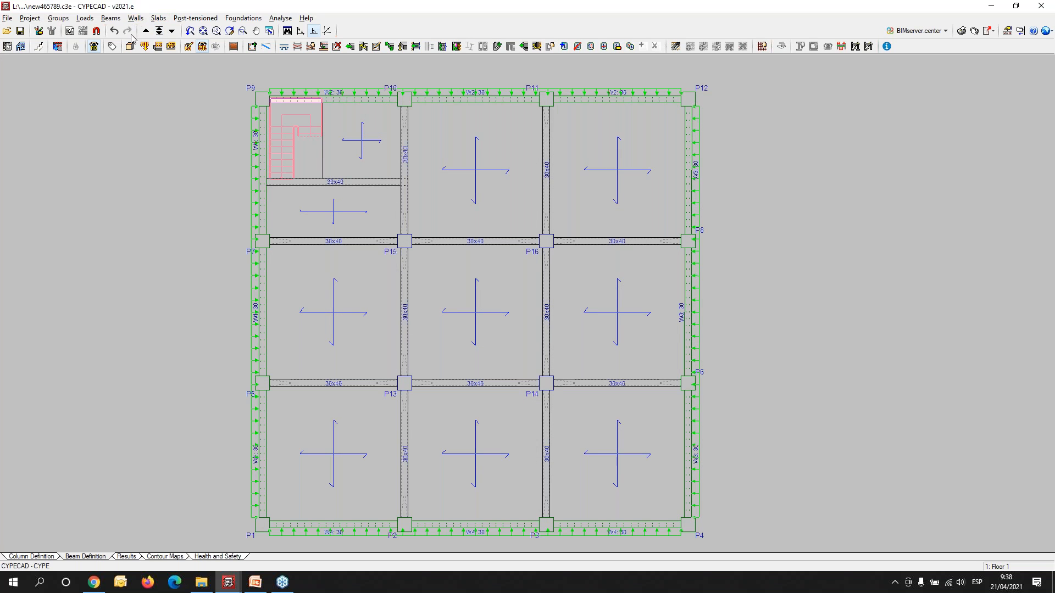
- Apply a 0.60 t/m² surface load of loadcase LL 1 (1) to the corner and centre panels of Floor 1, including both panels beside the staircase
left_click(171, 48)
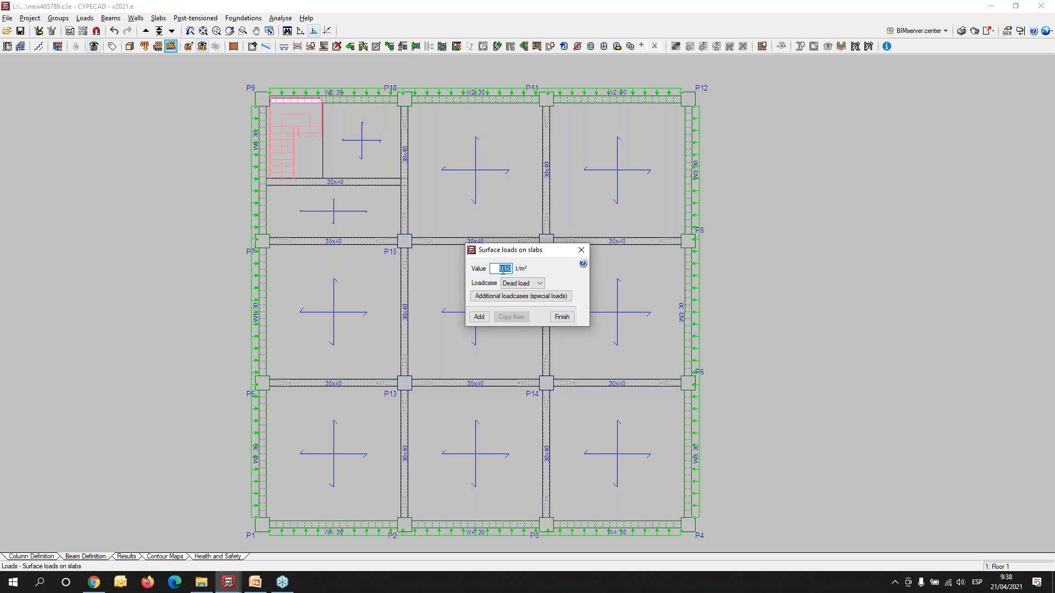
left_click(538, 284)
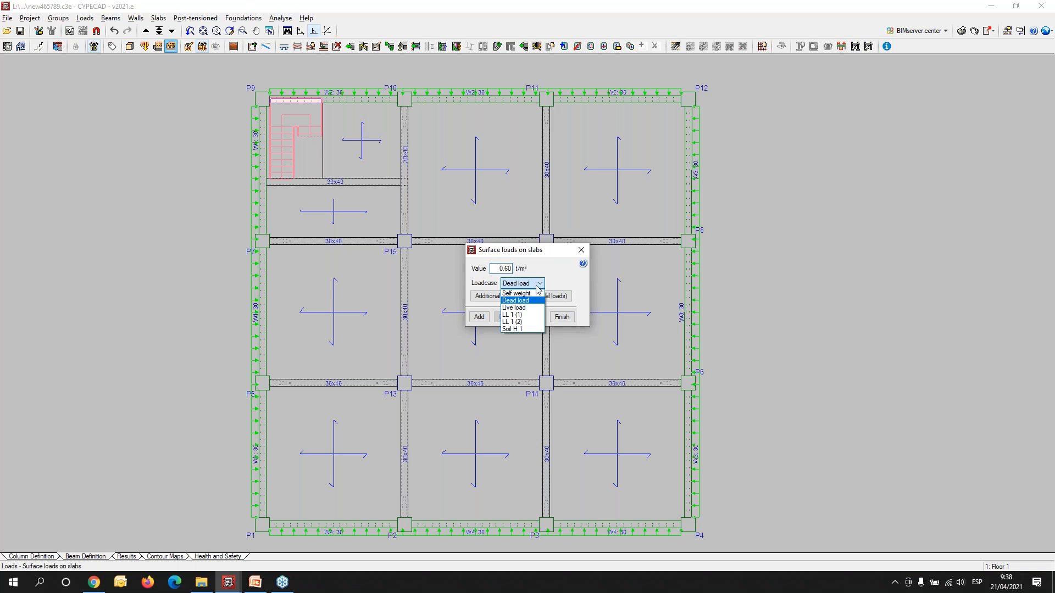
left_click(517, 317)
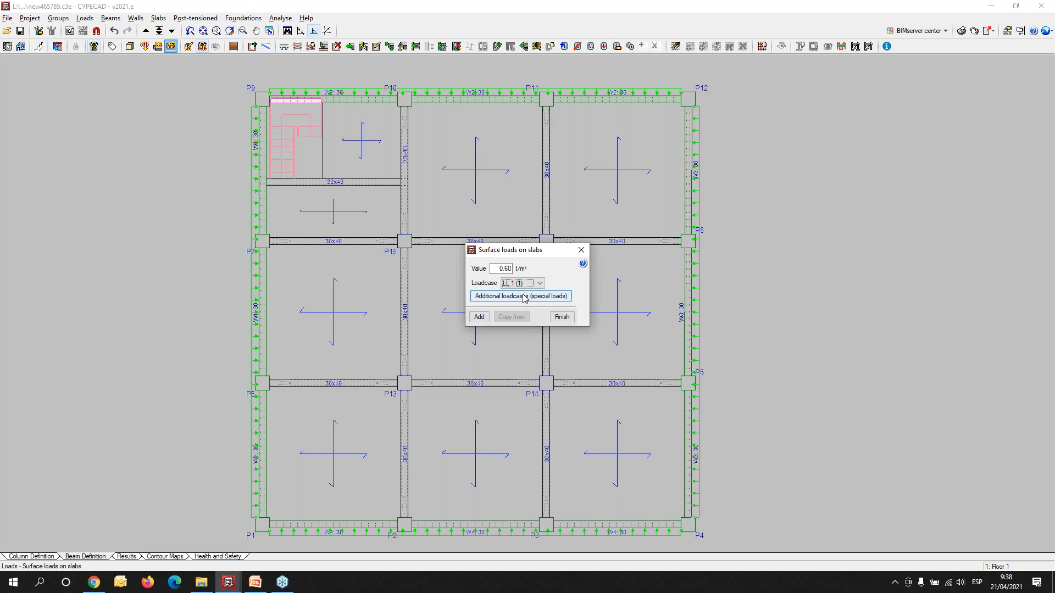
left_click(478, 317)
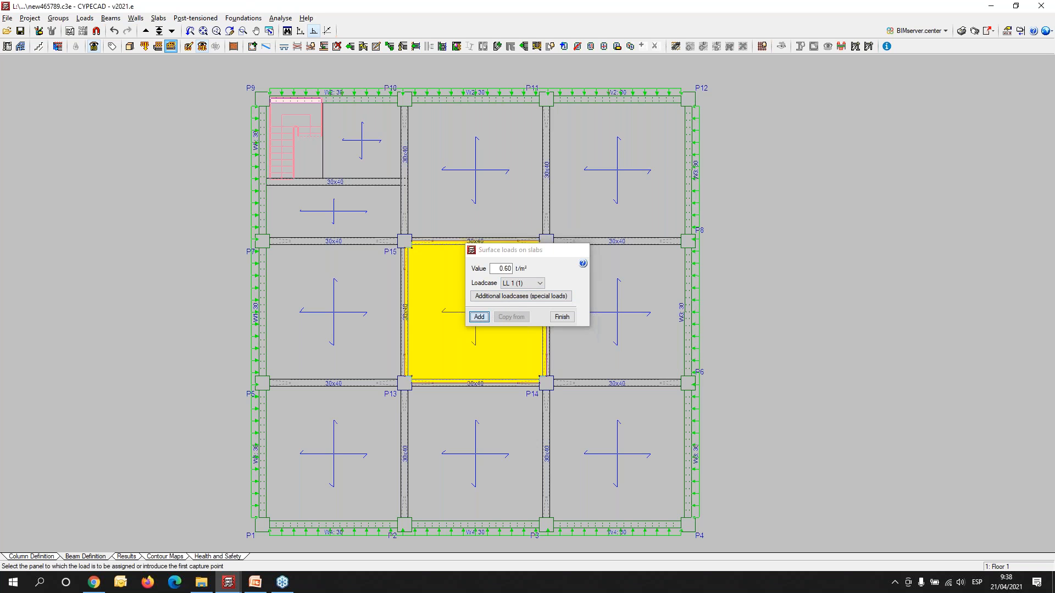
left_click(385, 155)
left_click(367, 211)
left_click(618, 195)
left_click(460, 330)
left_click(338, 440)
left_click(609, 453)
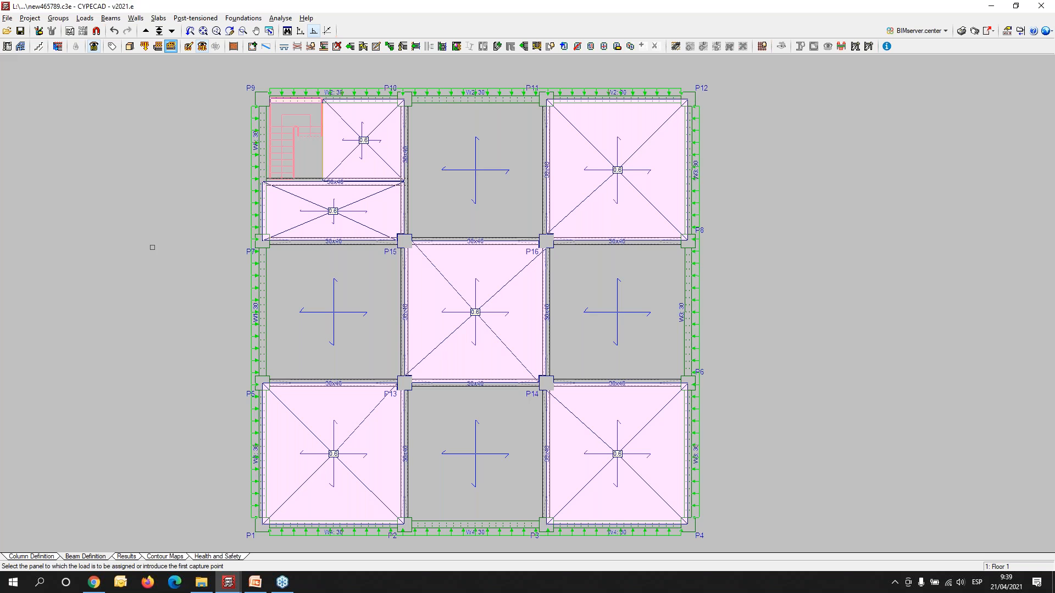
right_click(183, 261)
- Apply a 0.60 t/m² surface load of loadcase LL 1 (2) to the four remaining mid-side panels of Floor 1
left_click(531, 283)
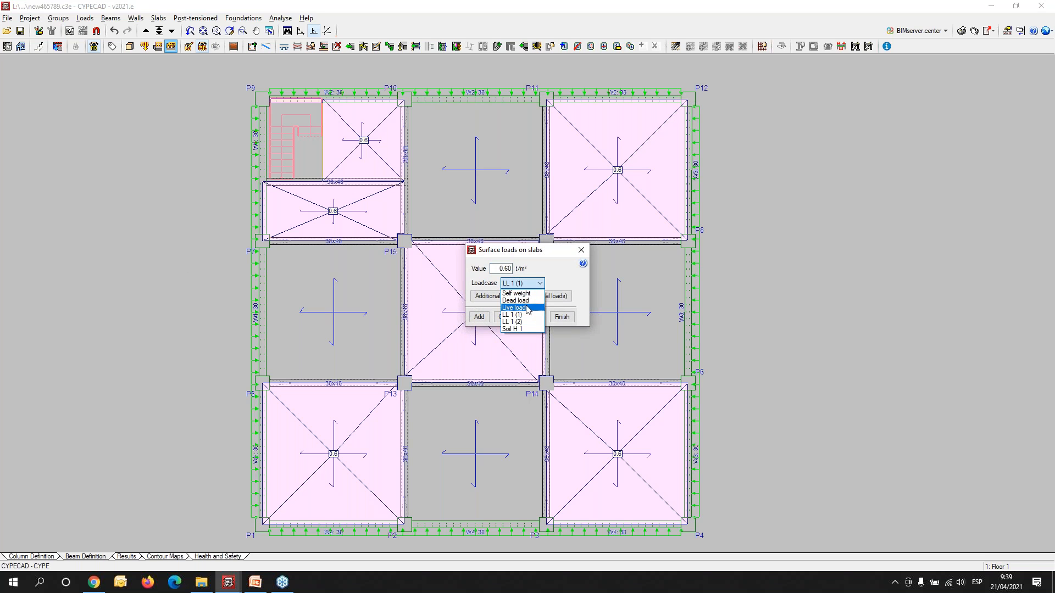
left_click(522, 324)
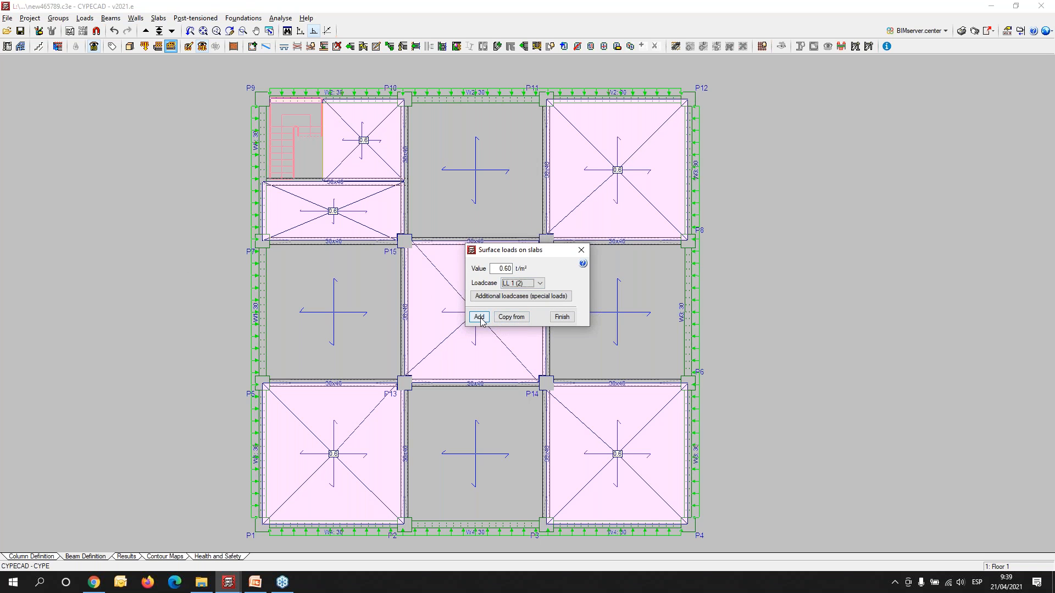
left_click(479, 317)
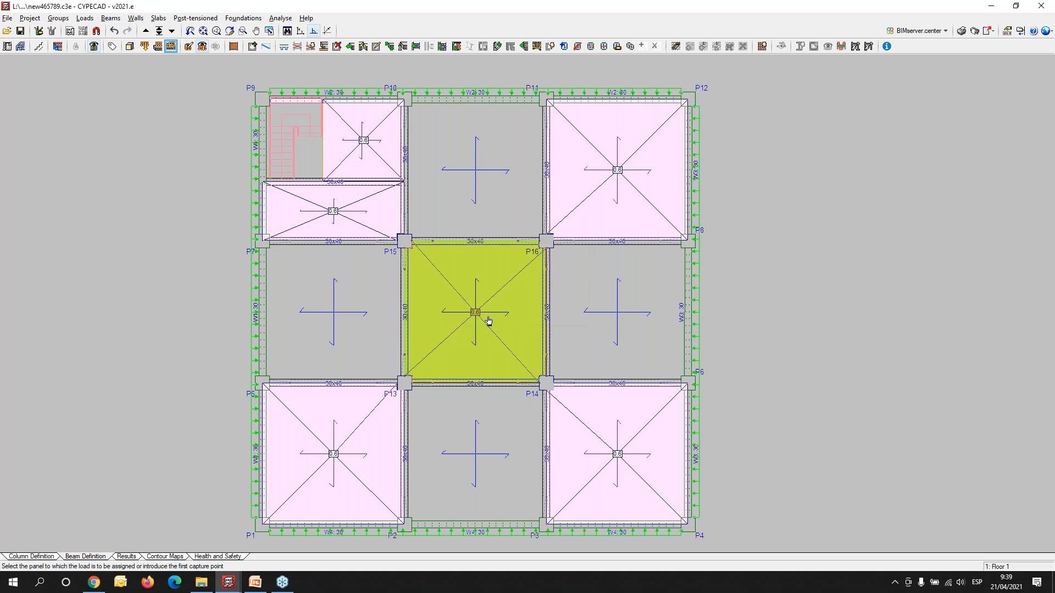
left_click(471, 209)
left_click(346, 295)
left_click(596, 301)
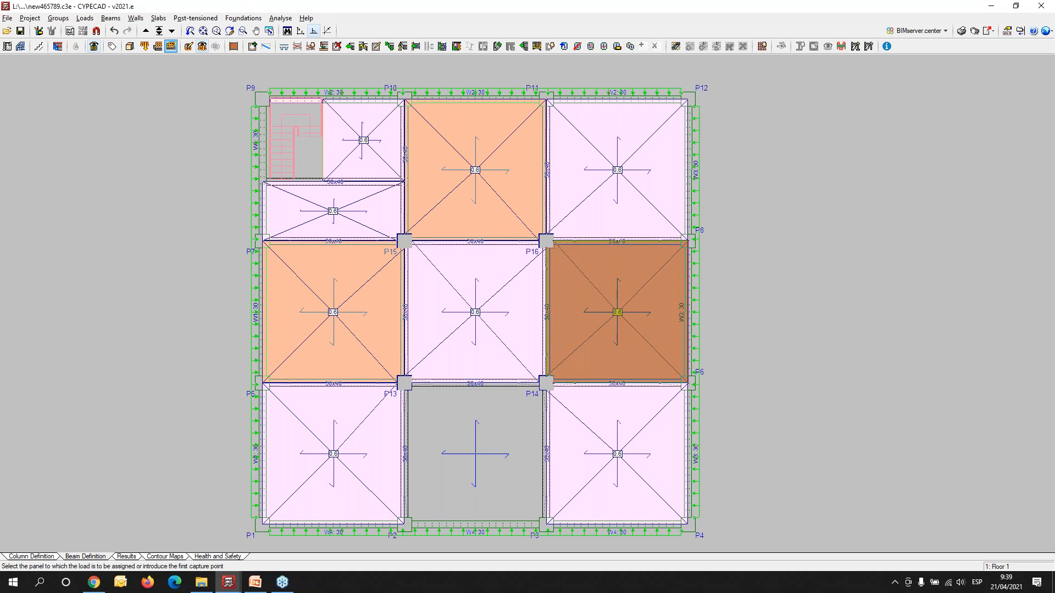
left_click(476, 462)
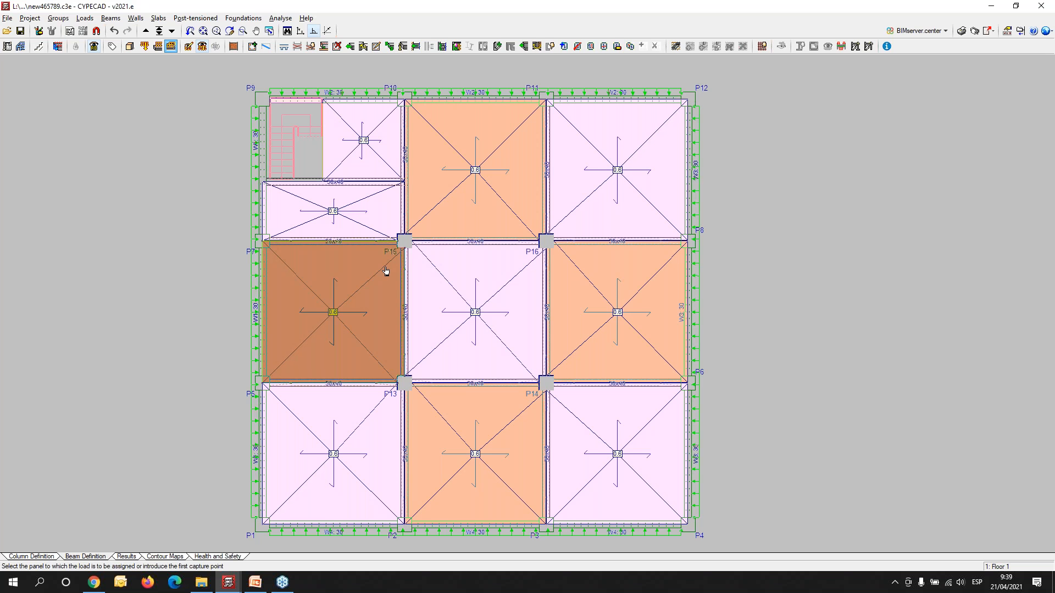
- Go up to Floor 2 and inspect the columns rising above Floor 1 in the 3D view of the building
middle_click_drag(490, 384, 516, 358)
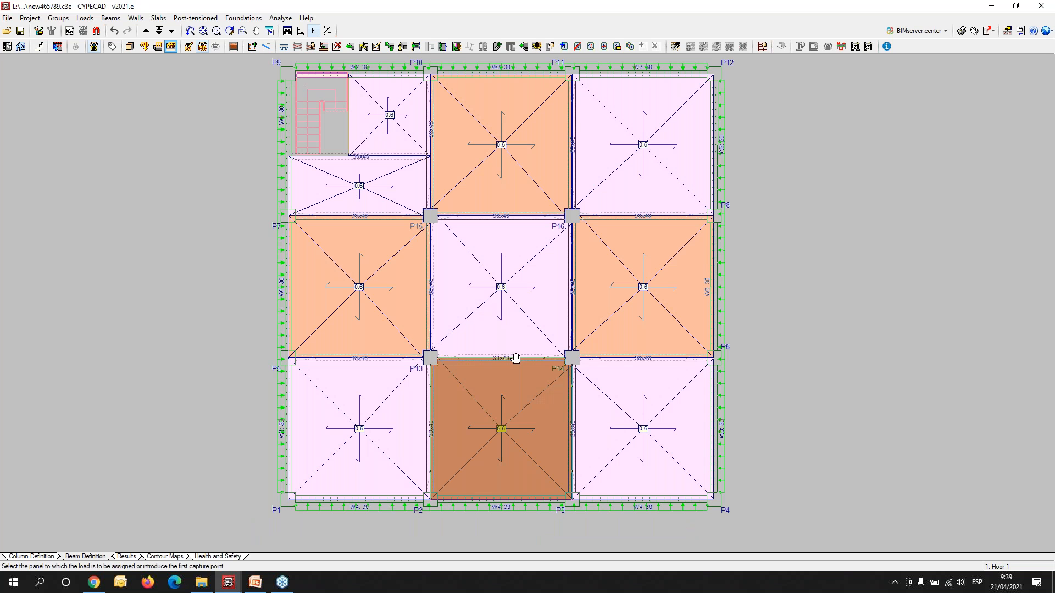
scroll(516, 359, "down", 1)
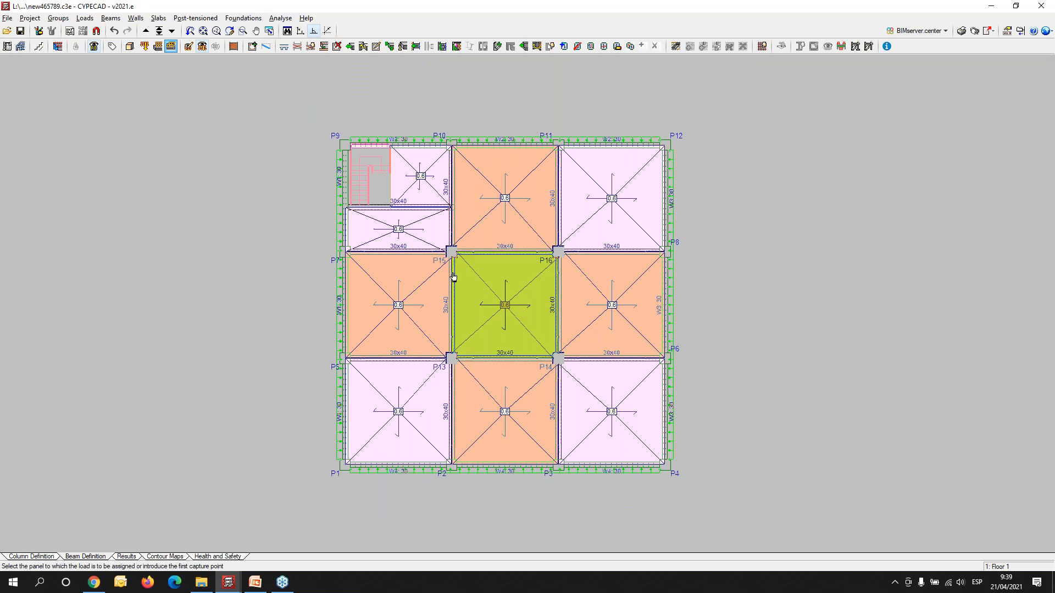
scroll(372, 358, "up", 1)
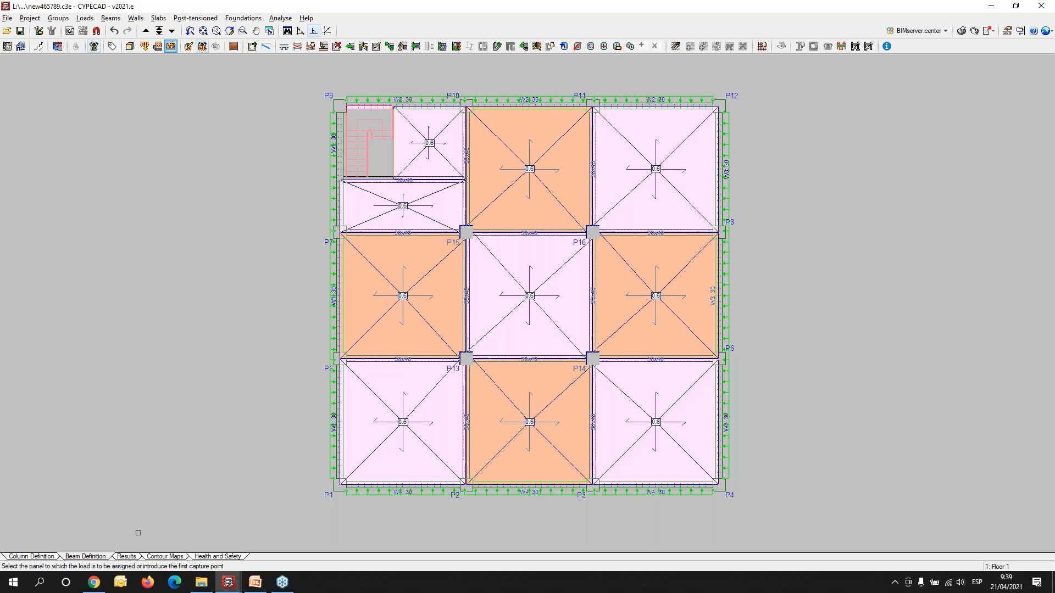
left_click(146, 32)
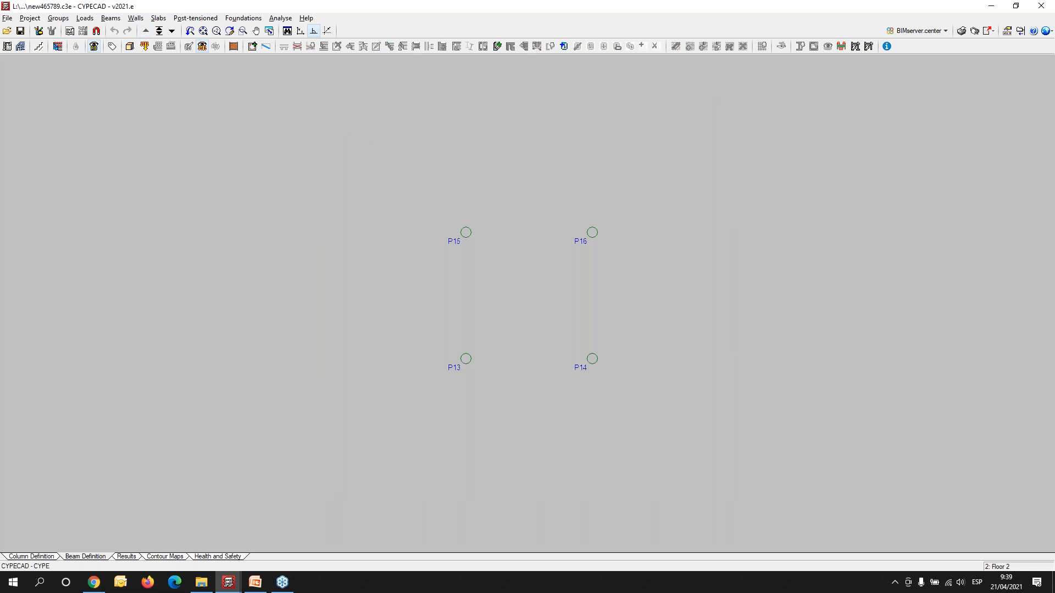
left_click(130, 47)
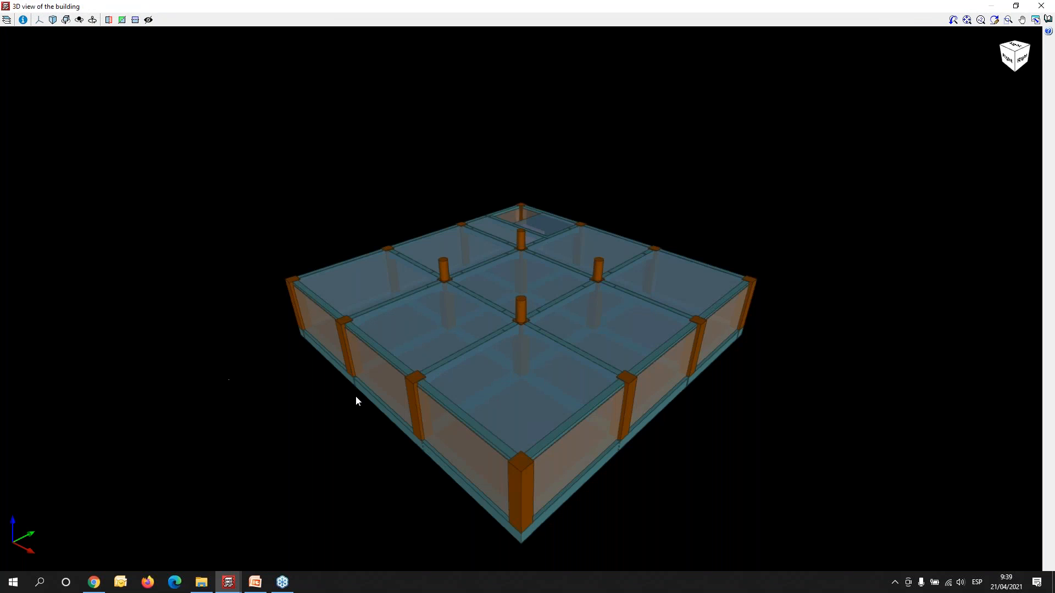
left_click_drag(373, 391, 468, 291)
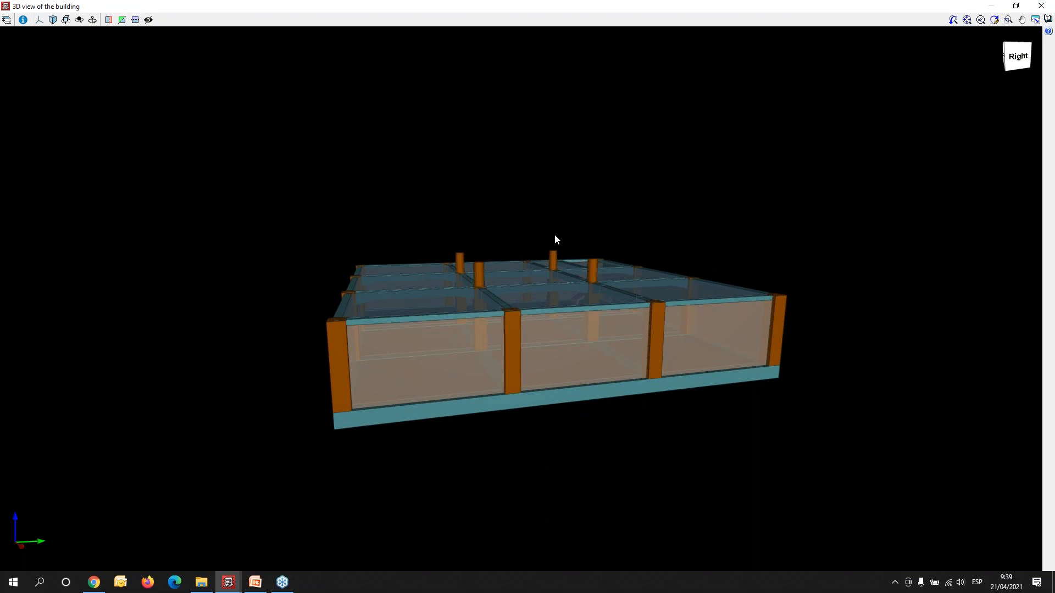
middle_click_drag(445, 412, 431, 424)
left_click_drag(417, 429, 412, 445)
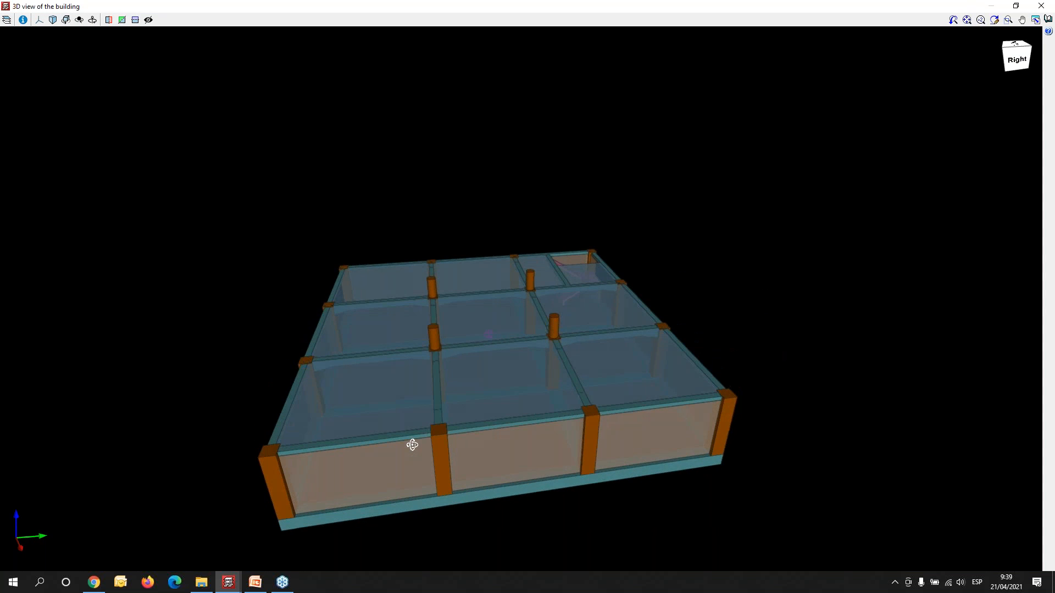
left_click(1043, 7)
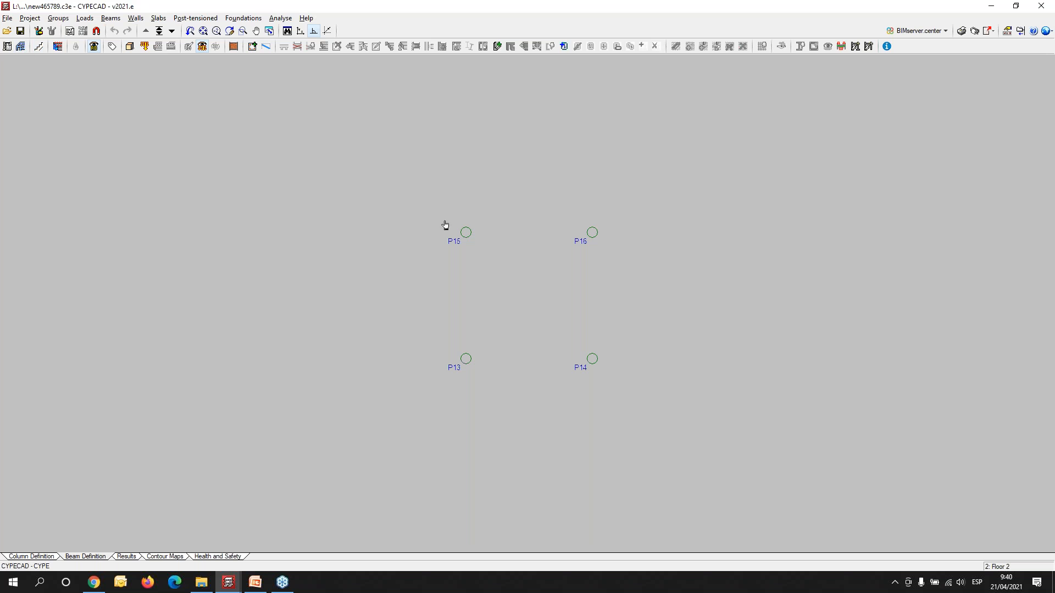
- Create a new integrated 3D structure on Floor 2 with connections at columns P13, P14, P15 and P16
scroll(639, 249, "up", 2)
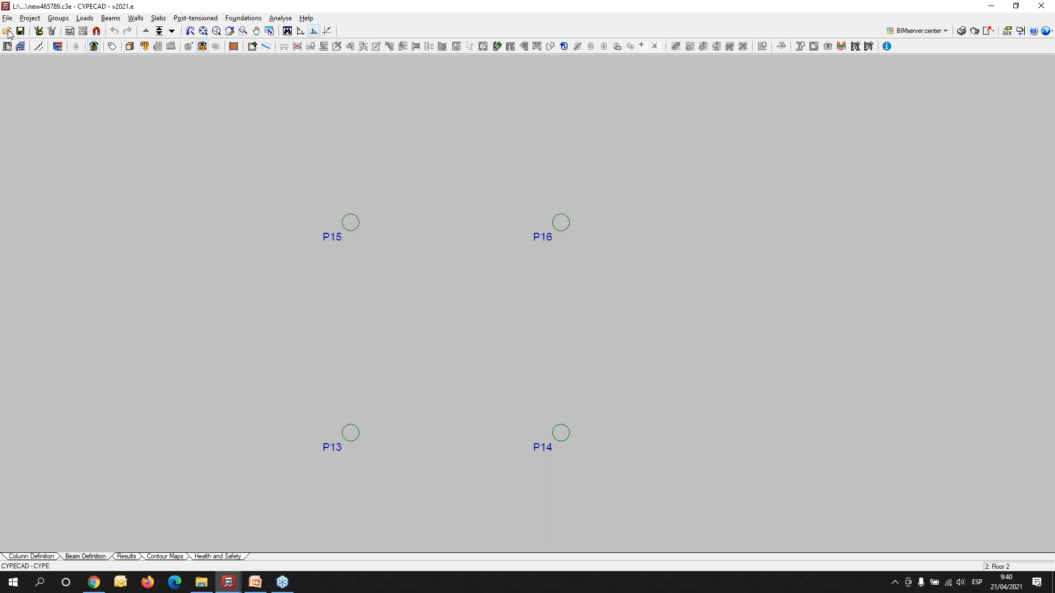
left_click(20, 46)
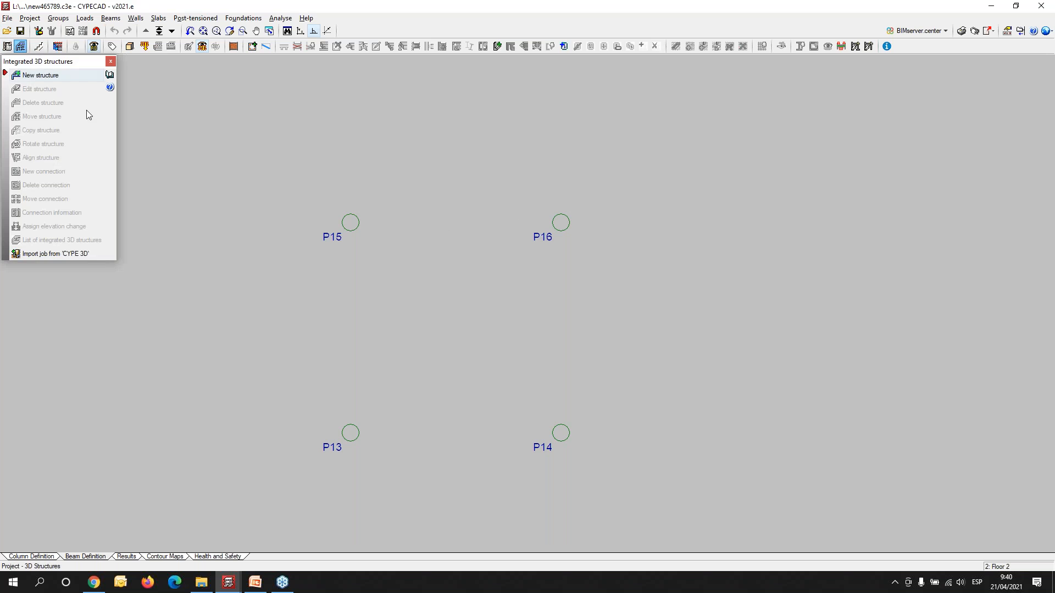
left_click(51, 80)
left_click(456, 305)
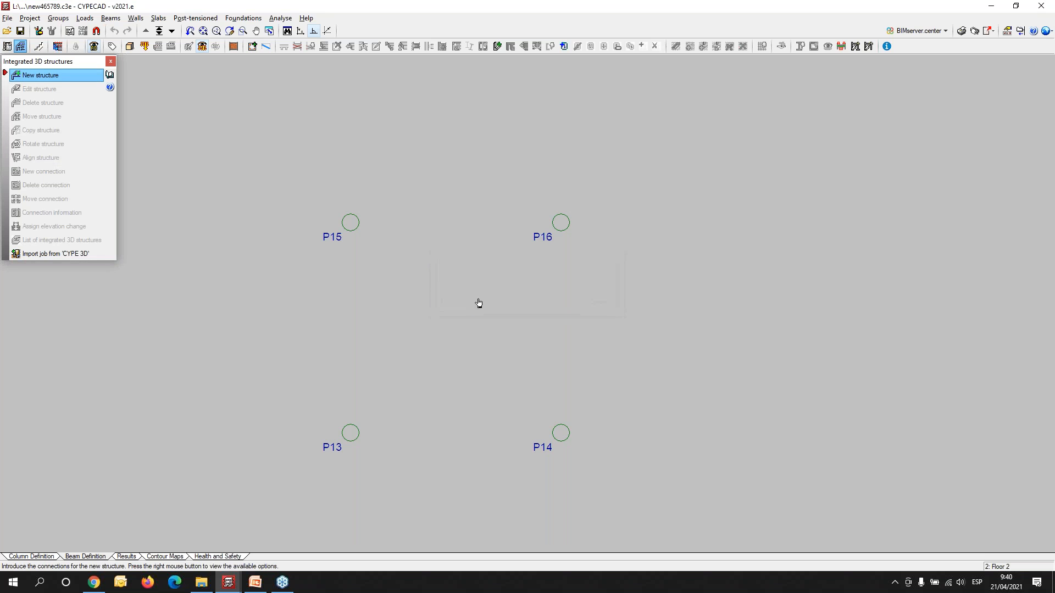
left_click(351, 223)
left_click(561, 223)
left_click(351, 433)
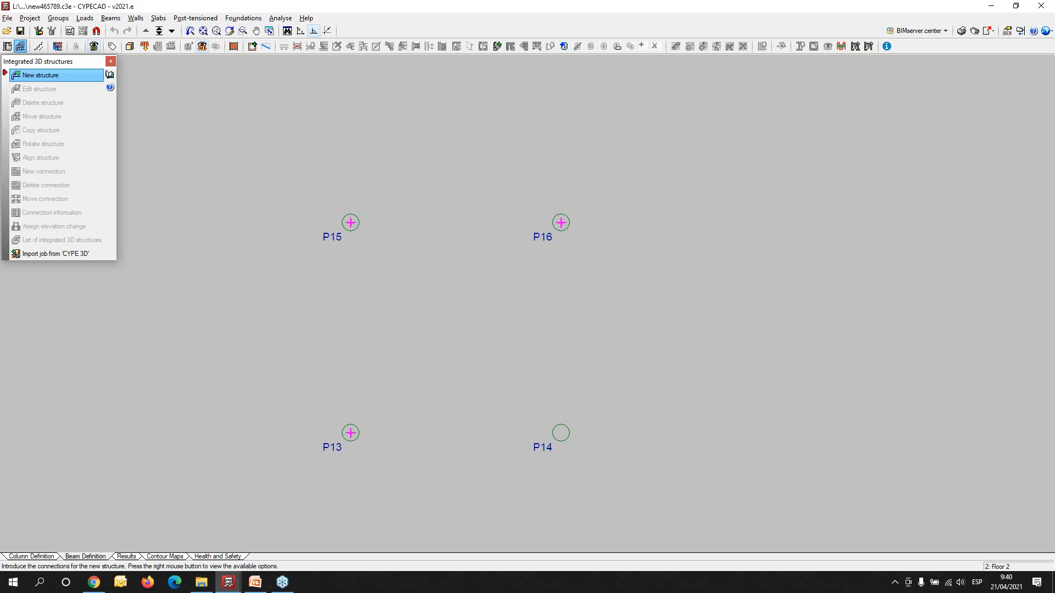
left_click(562, 433)
right_click(398, 280)
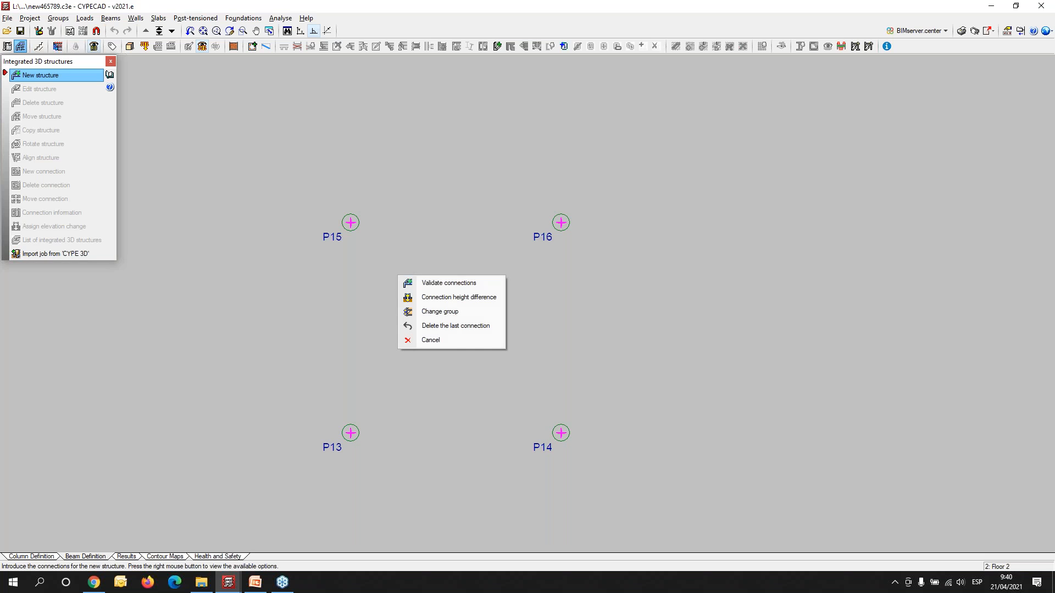
left_click(429, 282)
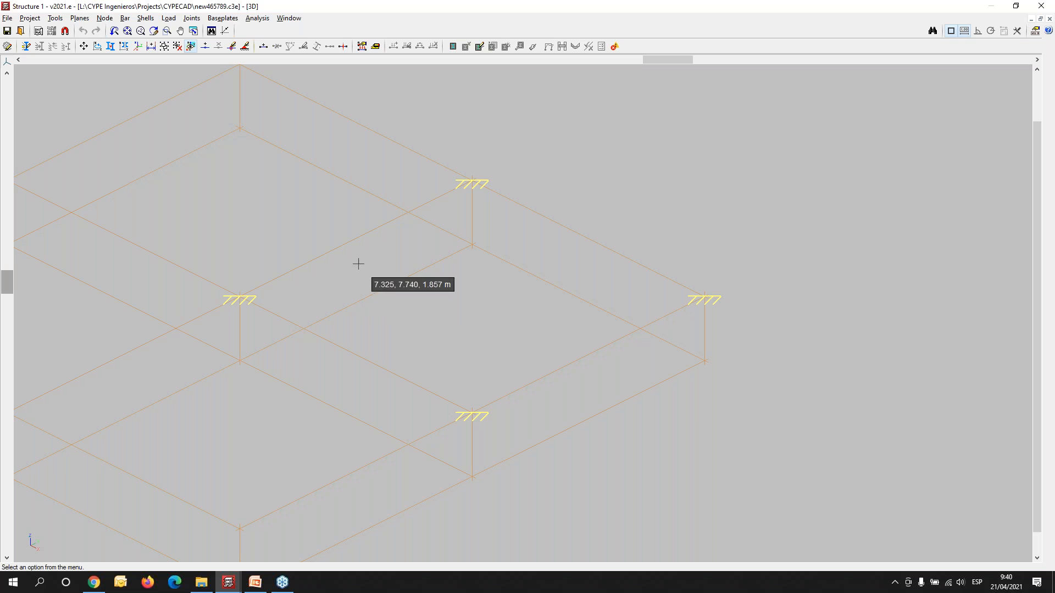
- Start a new bar with the cold-formed circular tube section O 5x15 from the Tubos series, without the fire resistance check
middle_click_drag(376, 310, 461, 376)
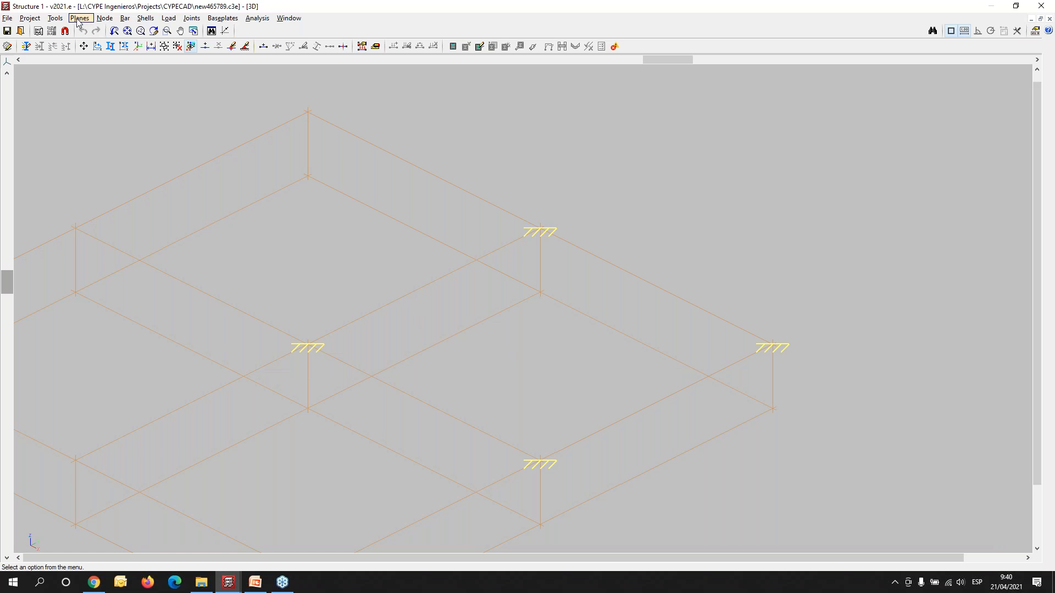
left_click(125, 18)
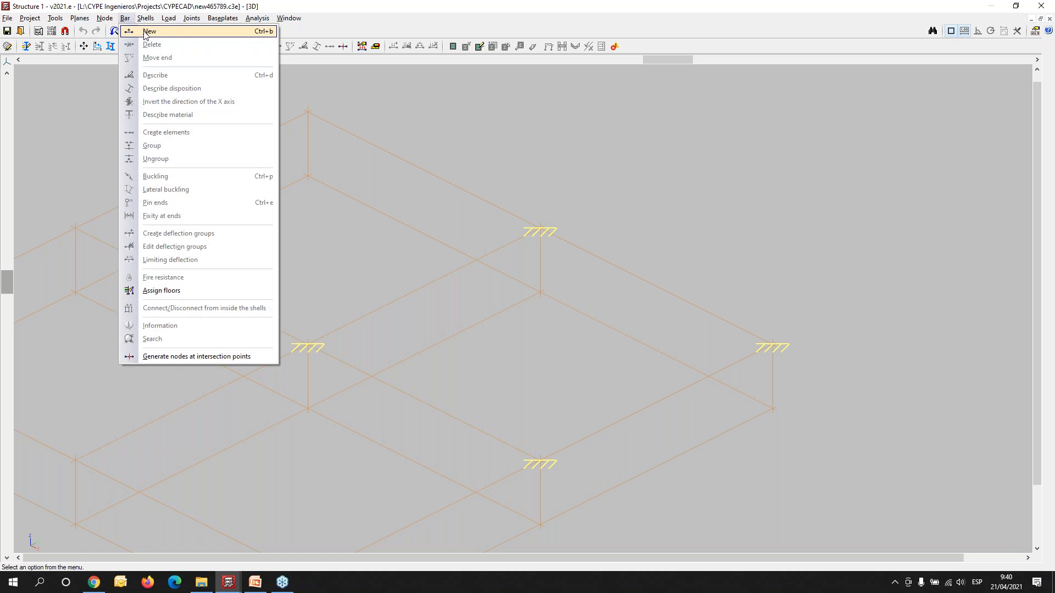
left_click(147, 31)
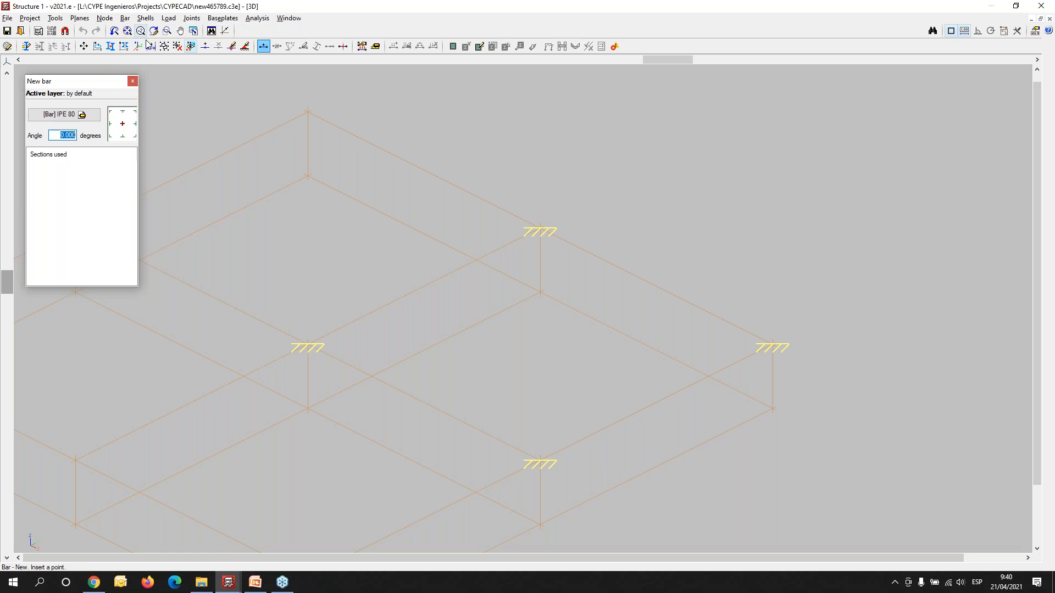
left_click(95, 114)
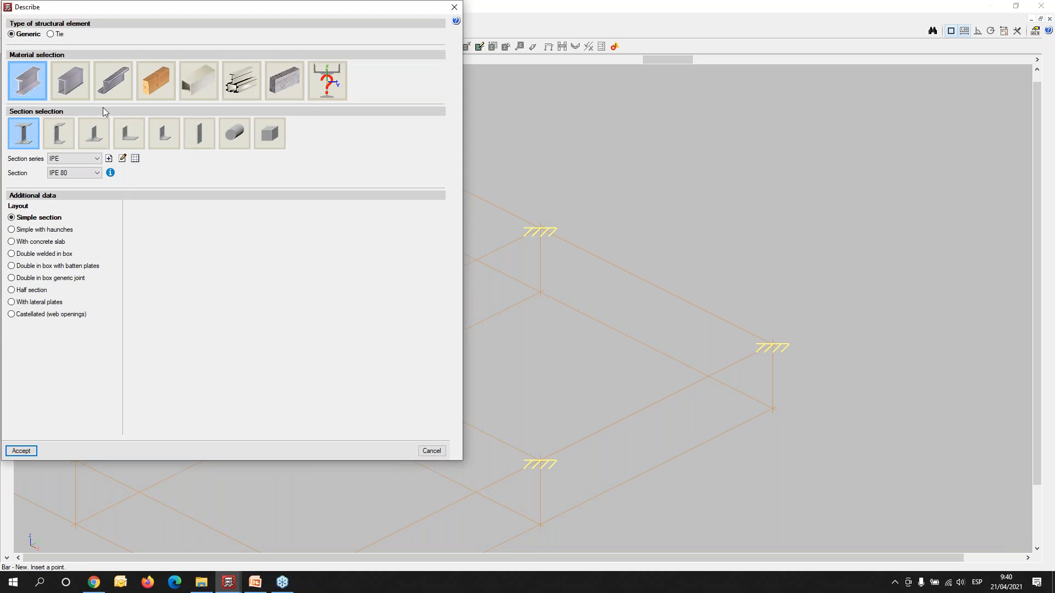
left_click(113, 82)
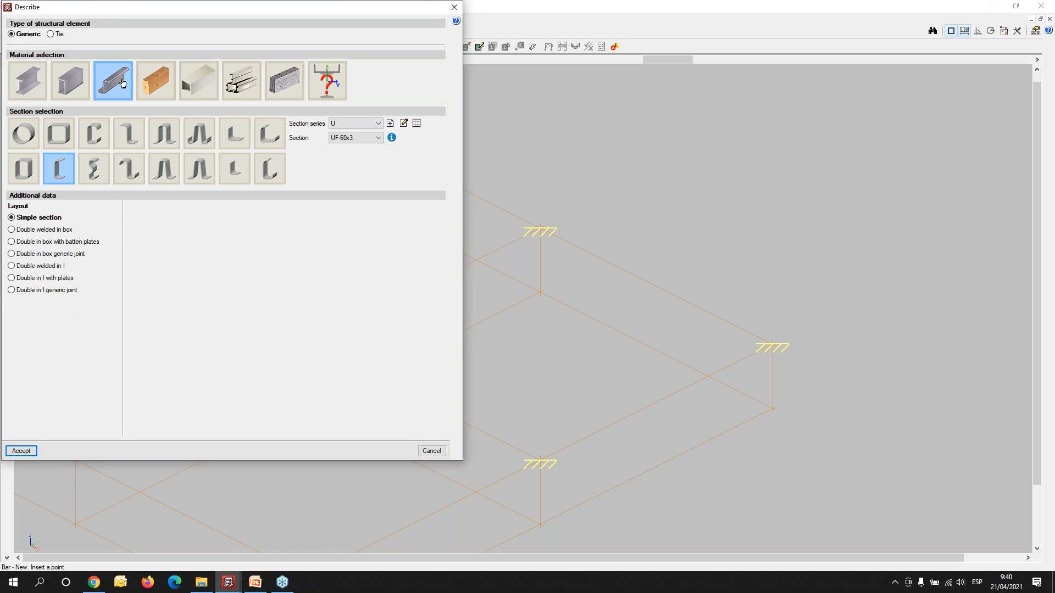
left_click(22, 134)
left_click(357, 138)
left_click_drag(379, 187, 379, 269)
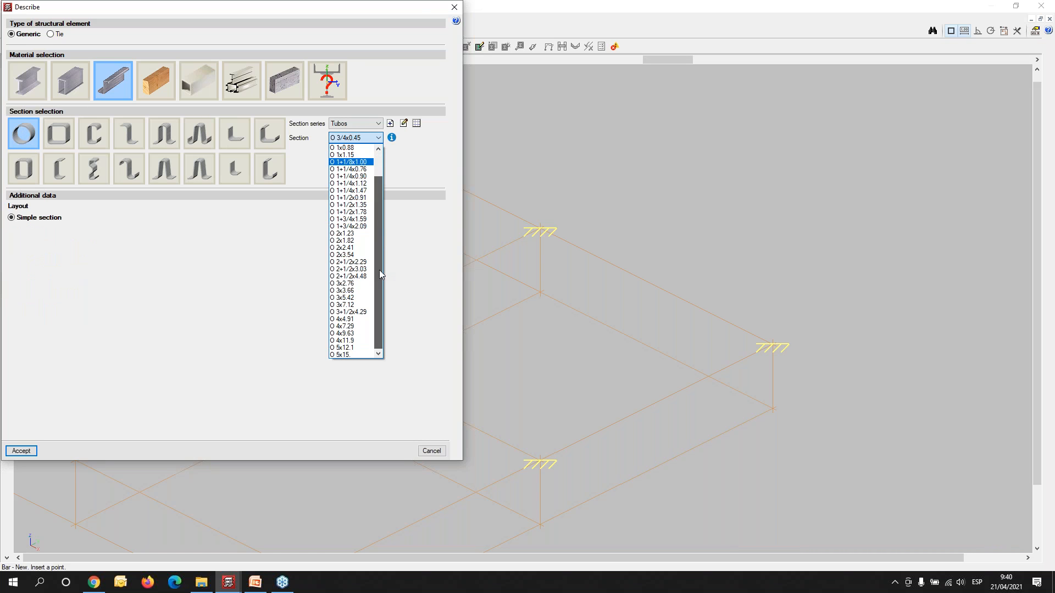
left_click(340, 355)
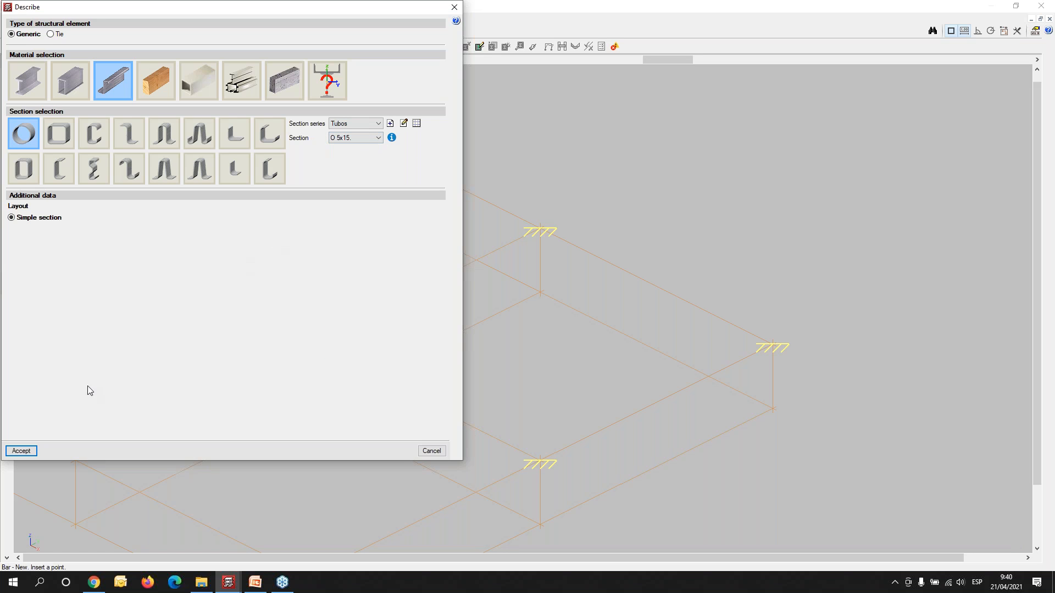
left_click(22, 451)
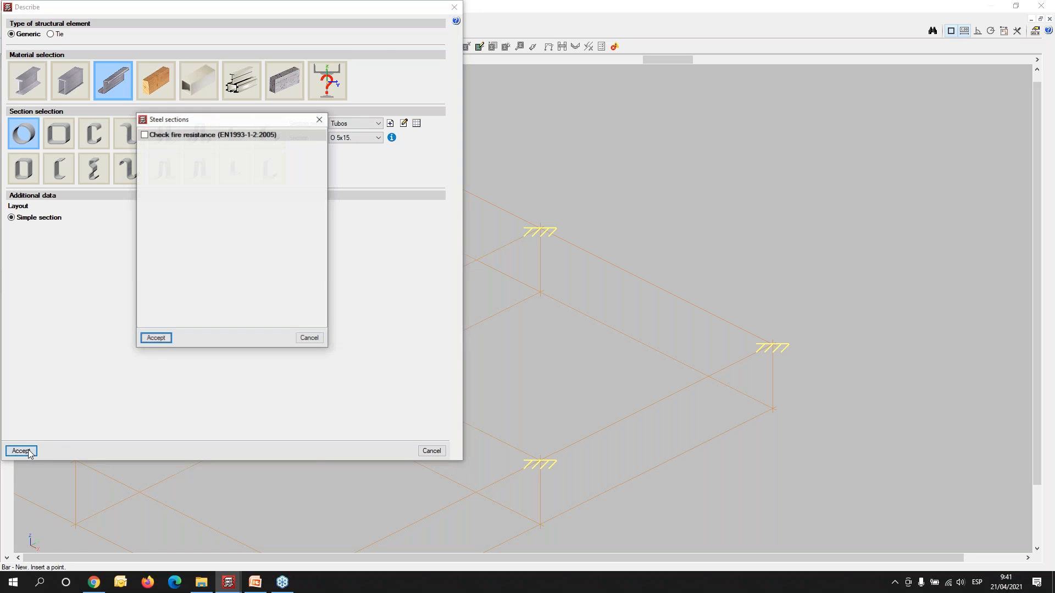
left_click(157, 339)
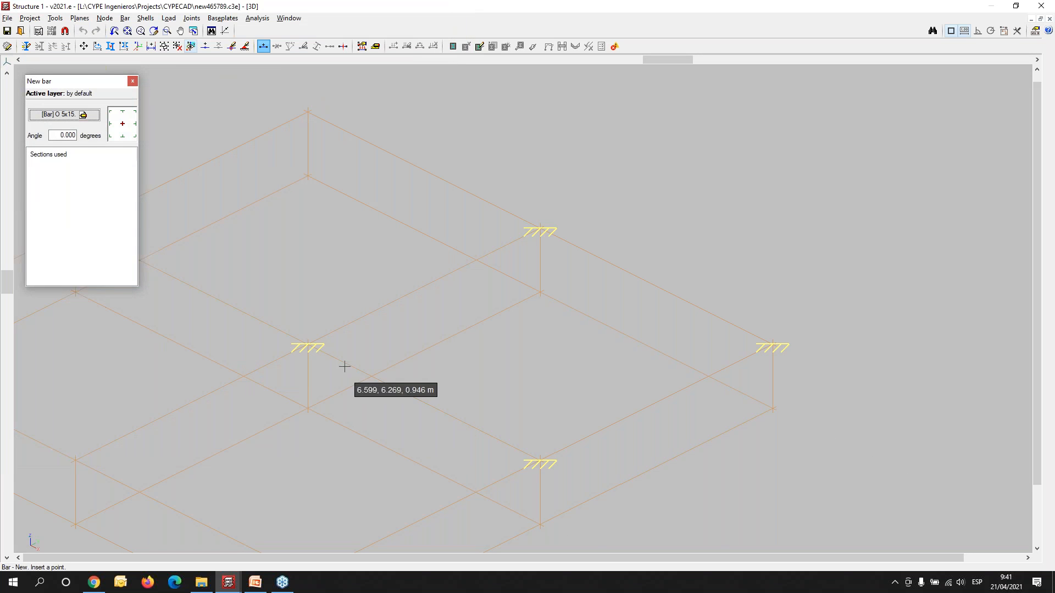
- Try to draw a 5 m bar rising from the support at X 6, Y 6
scroll(306, 352, "up", 2)
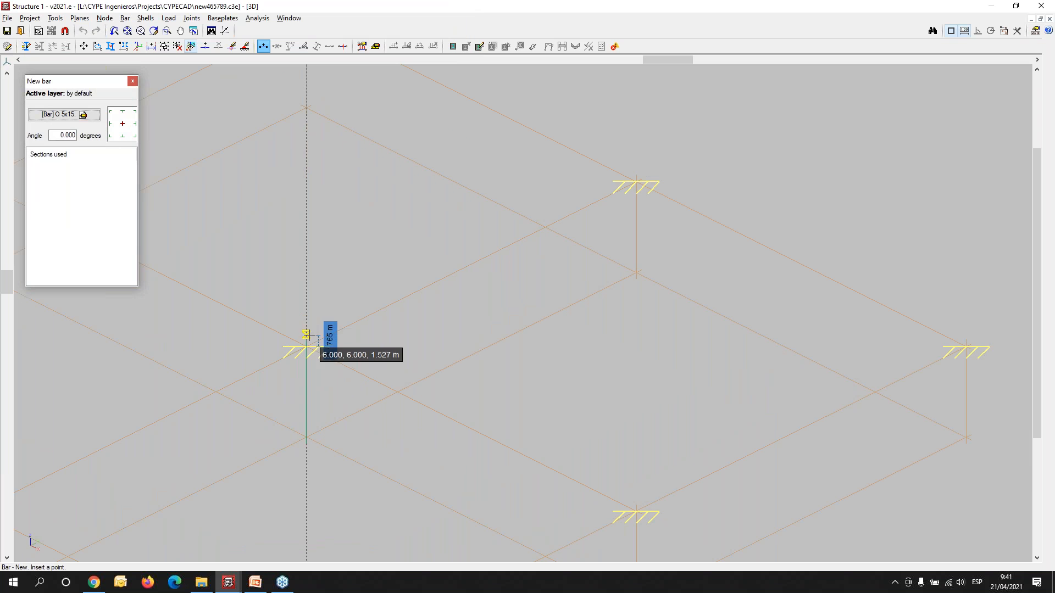
left_click(306, 346)
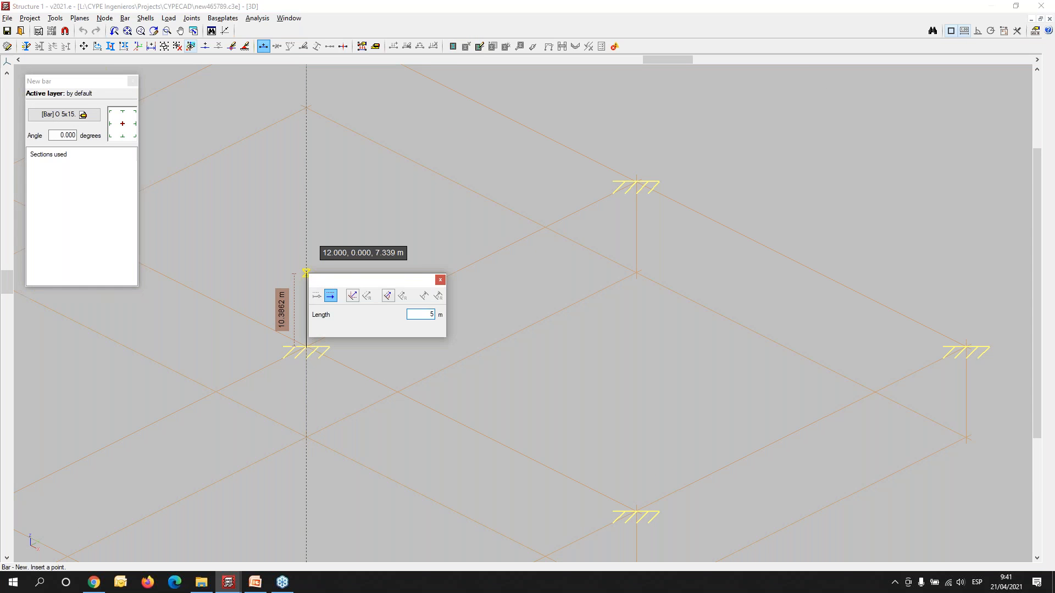
key("Return")
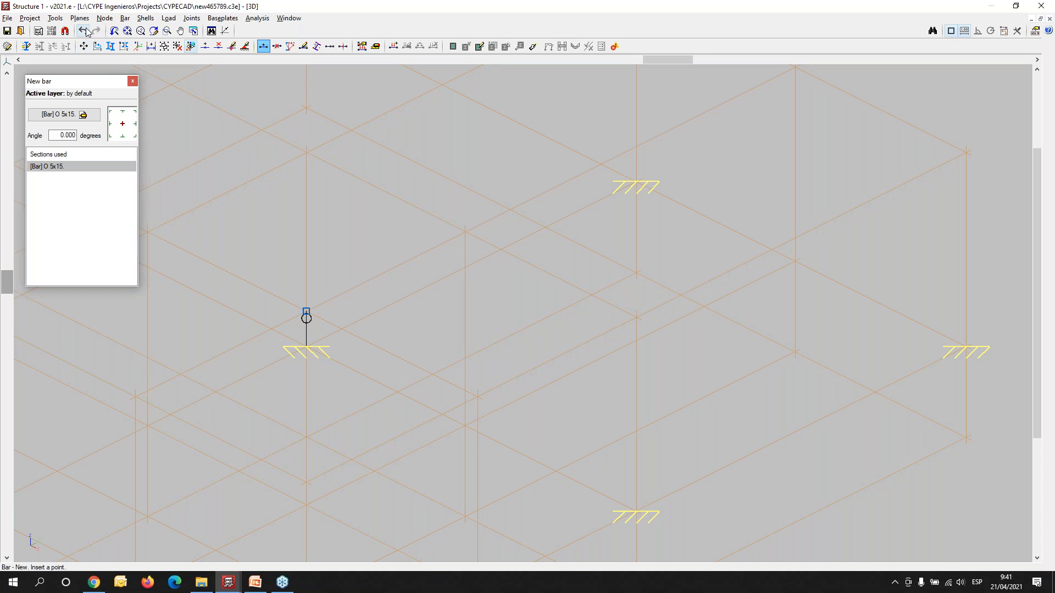
- Delete the top node of the short bar just drawn at the support at X 6, Y 6
left_click(104, 18)
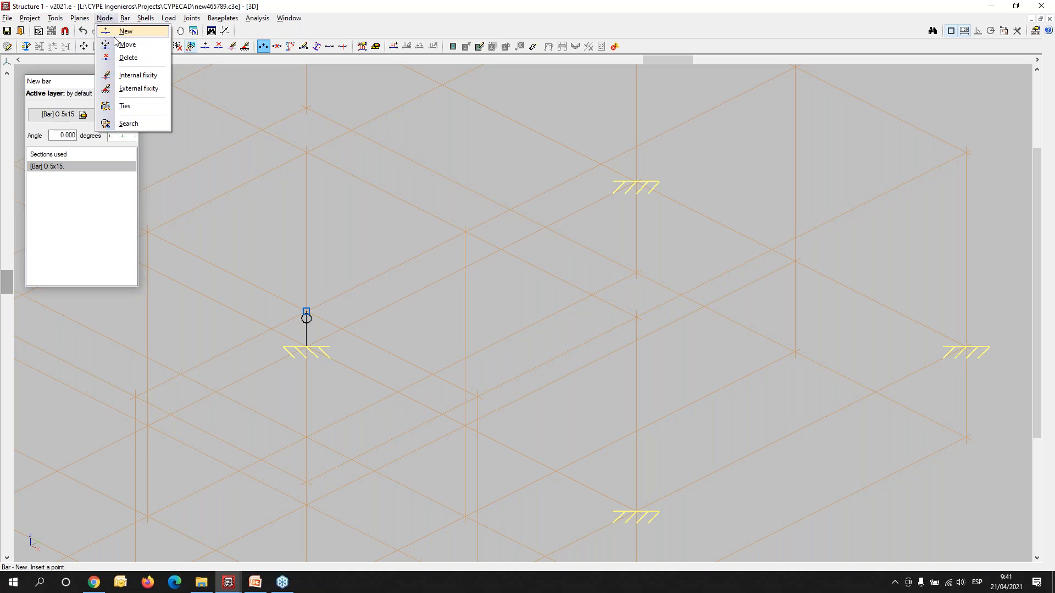
left_click(127, 57)
left_click(308, 314)
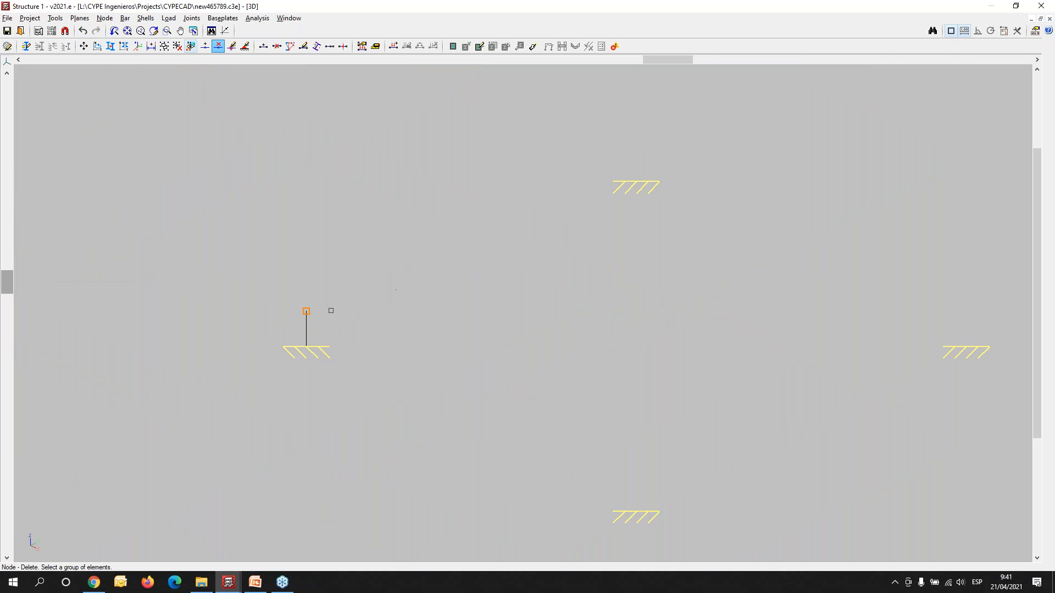
right_click(308, 317)
- Draw a vertical O 5x15 bar 5 m long up from the support at X 6, Y 6
scroll(252, 228, "up", 1)
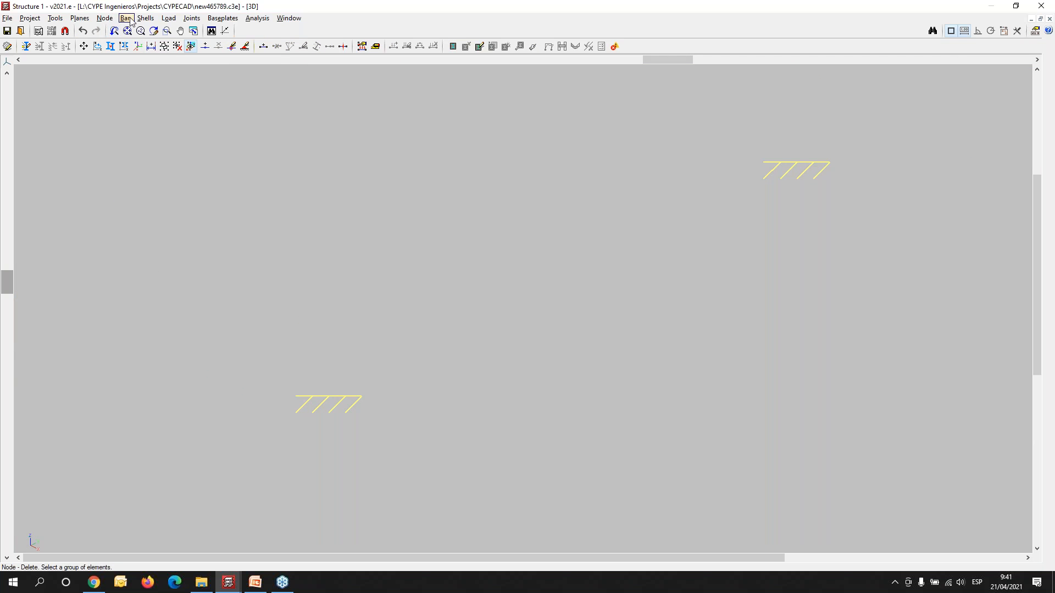
left_click(125, 18)
left_click(149, 31)
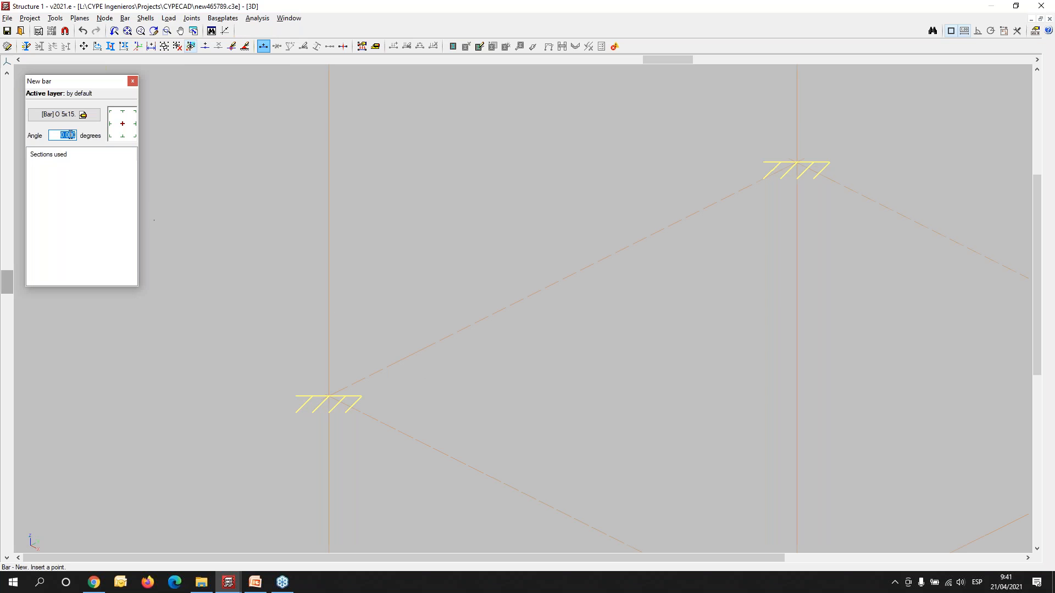
left_click(329, 396)
mouse_move(329, 251)
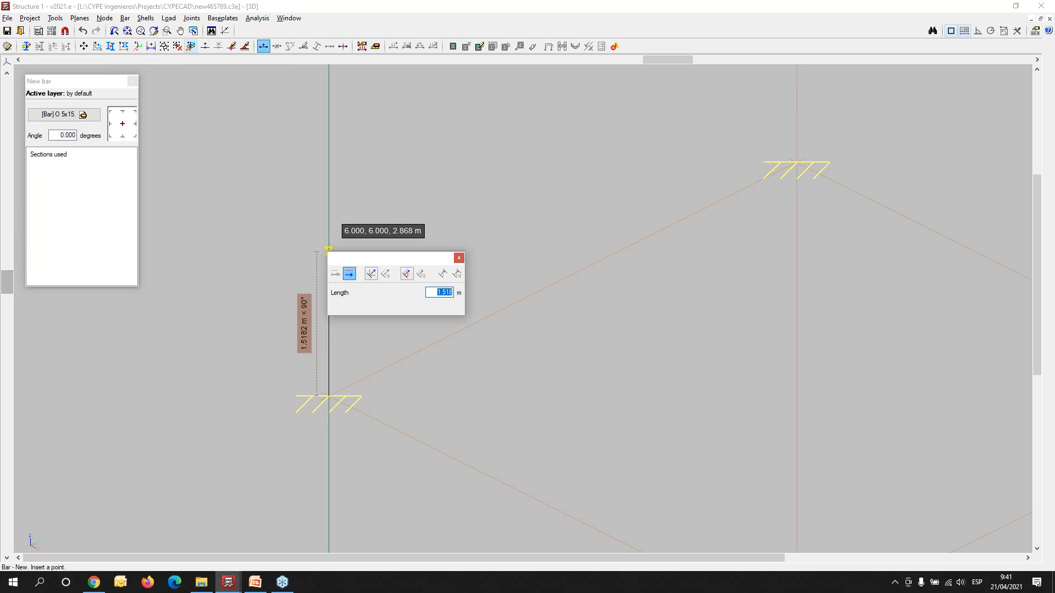
type("5")
key("Return")
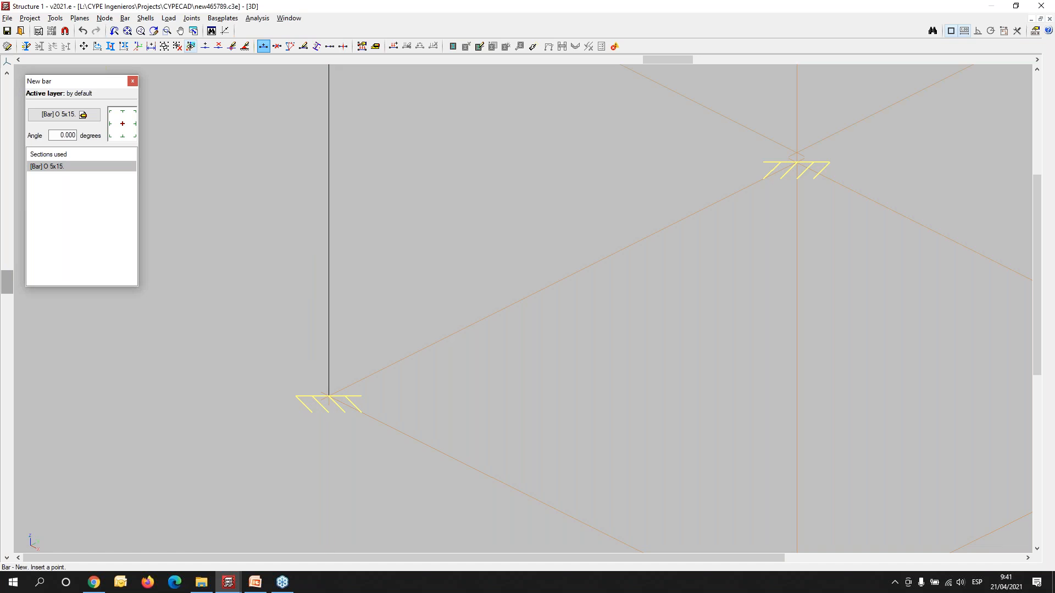
scroll(428, 269, "down", 5)
right_click(531, 240)
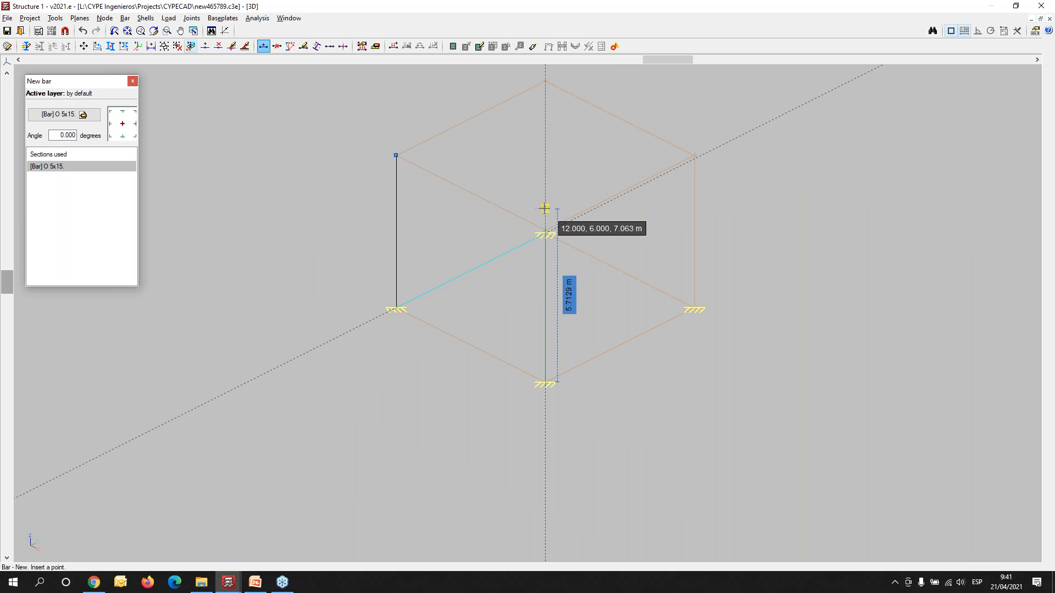
- Draw vertical 5 m O 5x15 bars on the supports at X 6, Y 12 and X 12, Y 12
scroll(572, 258, "up", 3)
middle_click_drag(292, 415, 372, 267, "shift")
scroll(372, 267, "down", 3)
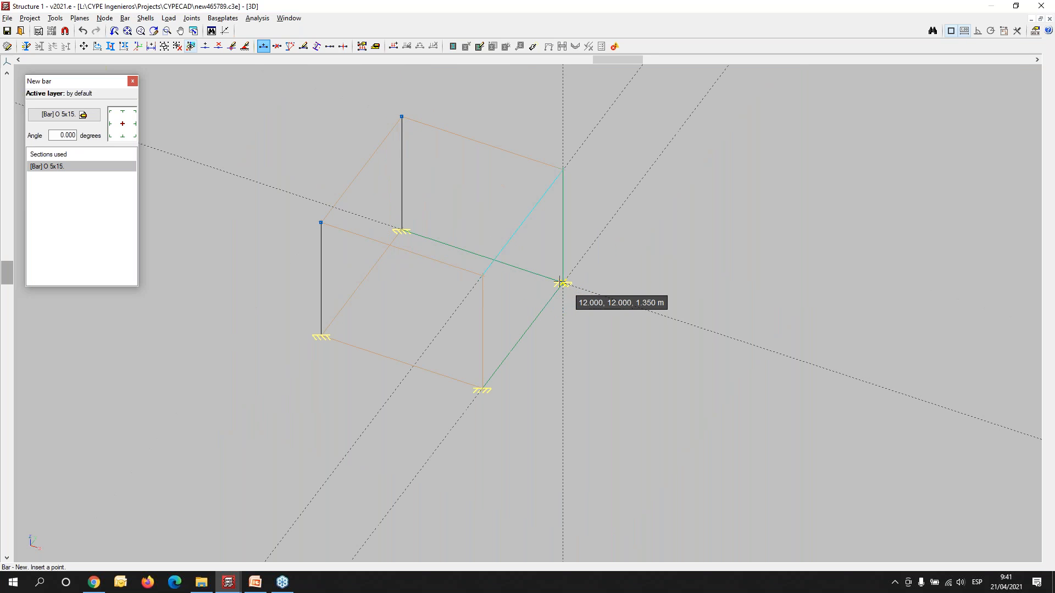
left_click(560, 269)
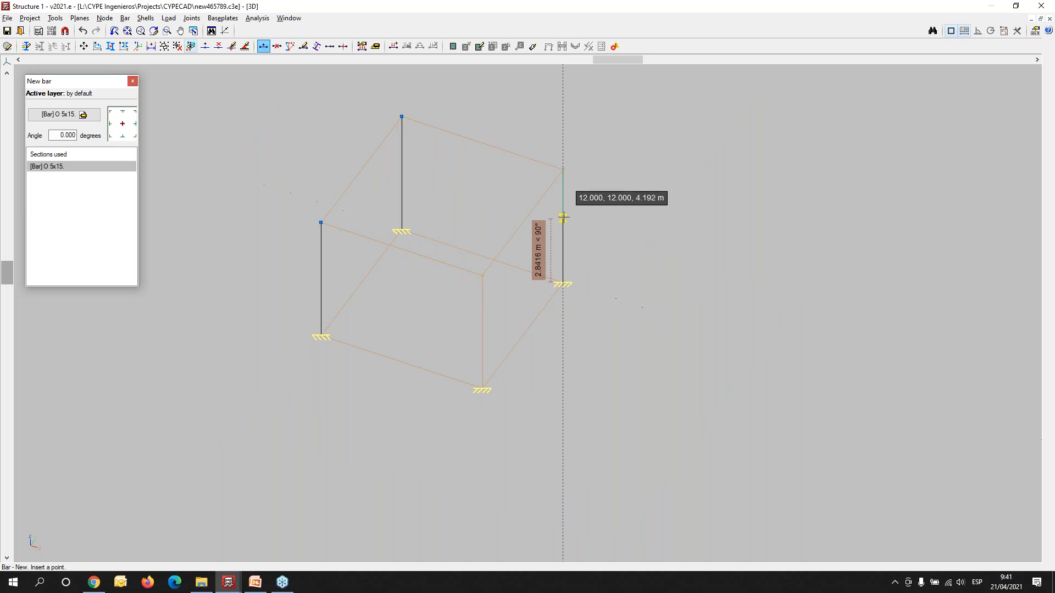
left_click(562, 170)
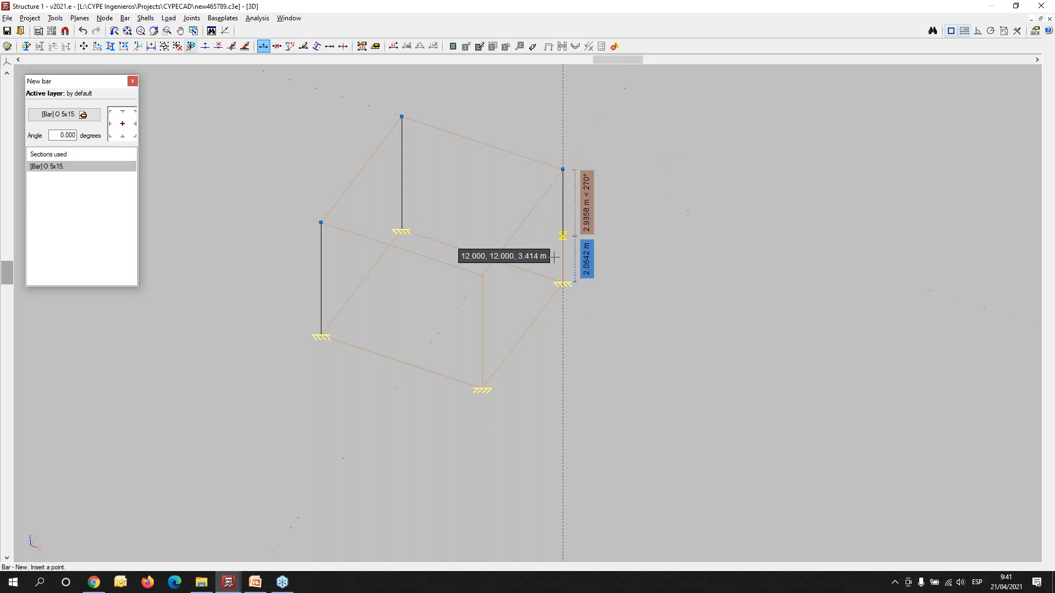
right_click(495, 399)
- Draw the fourth vertical O 5x15 bar, 5 m long, on the support at X 12, Y 6
scroll(488, 394, "up", 2)
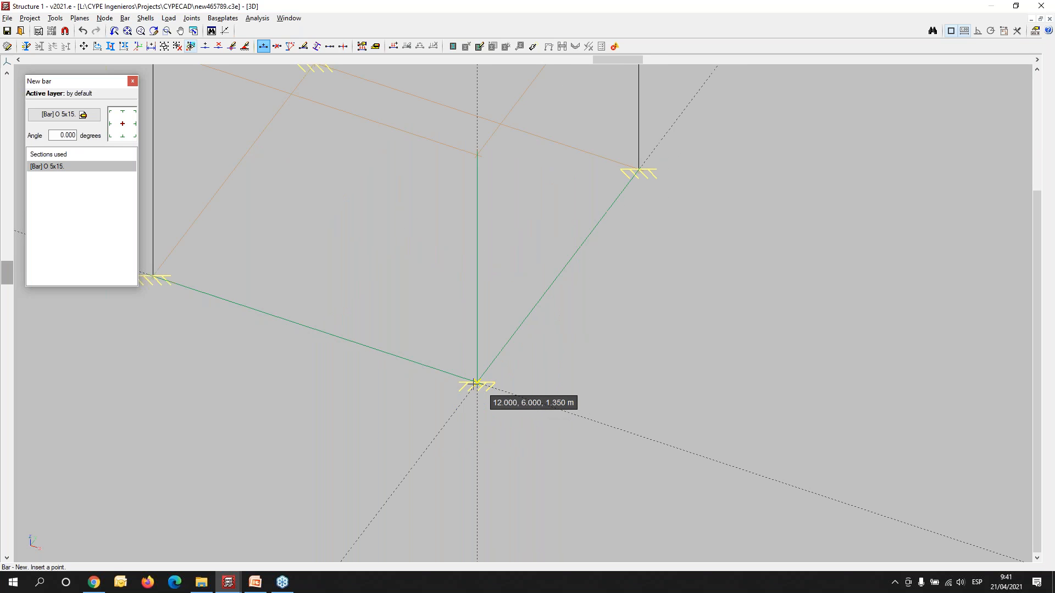
left_click(476, 382)
left_click(477, 155)
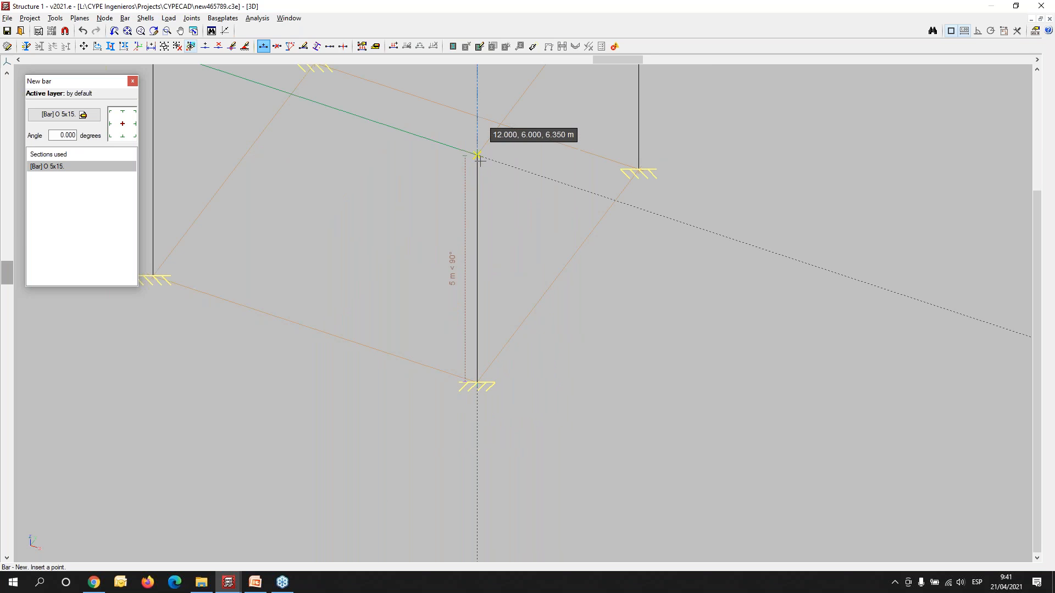
scroll(414, 432, "down", 2)
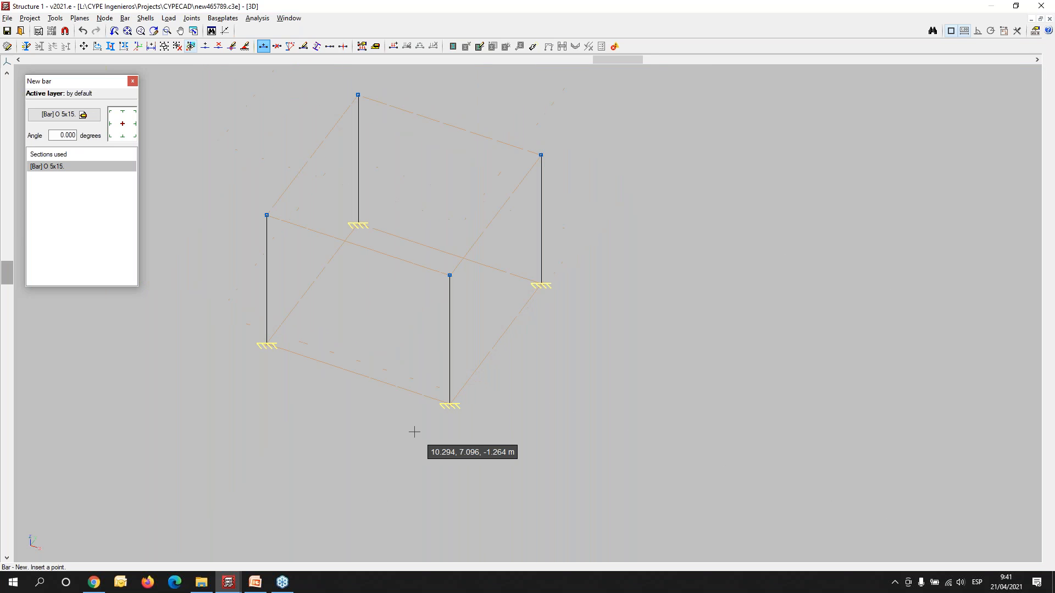
- Set the section for new bars to the circular tube O 3x2.76 from the Tubos series
middle_click_drag(344, 438, 318, 427, "shift")
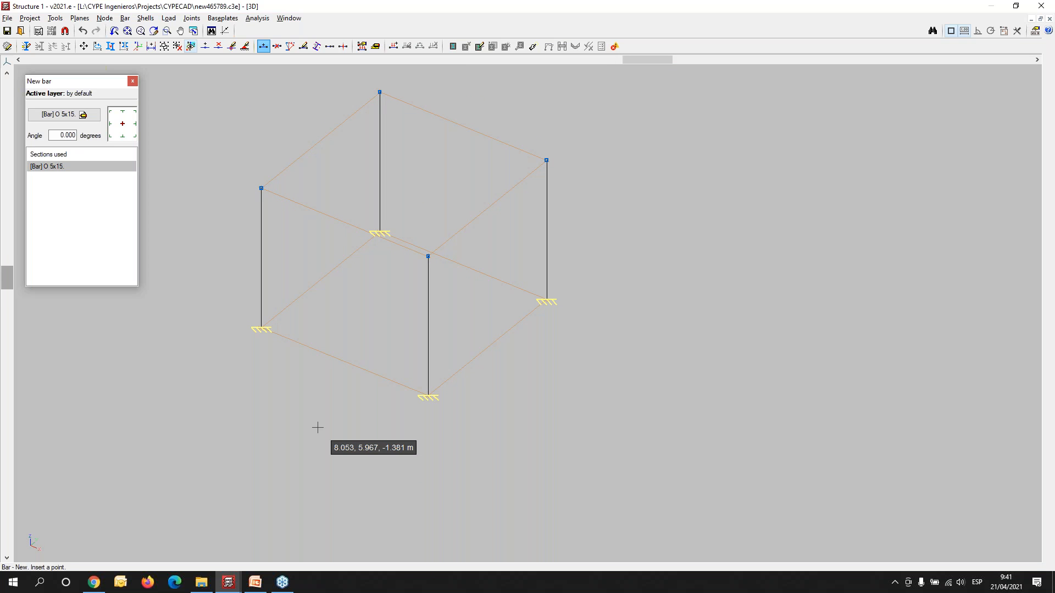
middle_click_drag(494, 281, 452, 340)
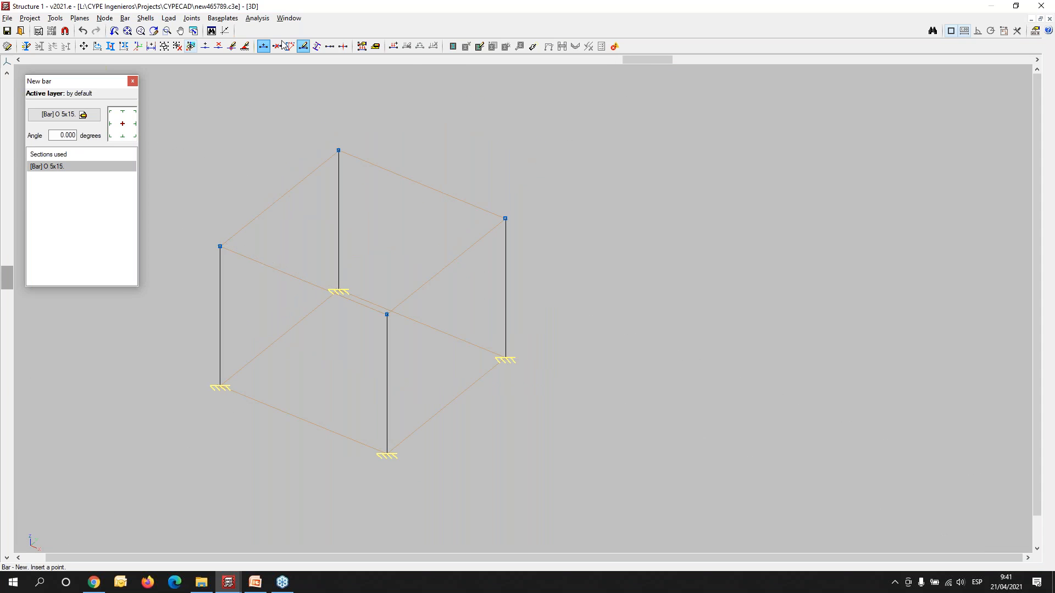
left_click(126, 18)
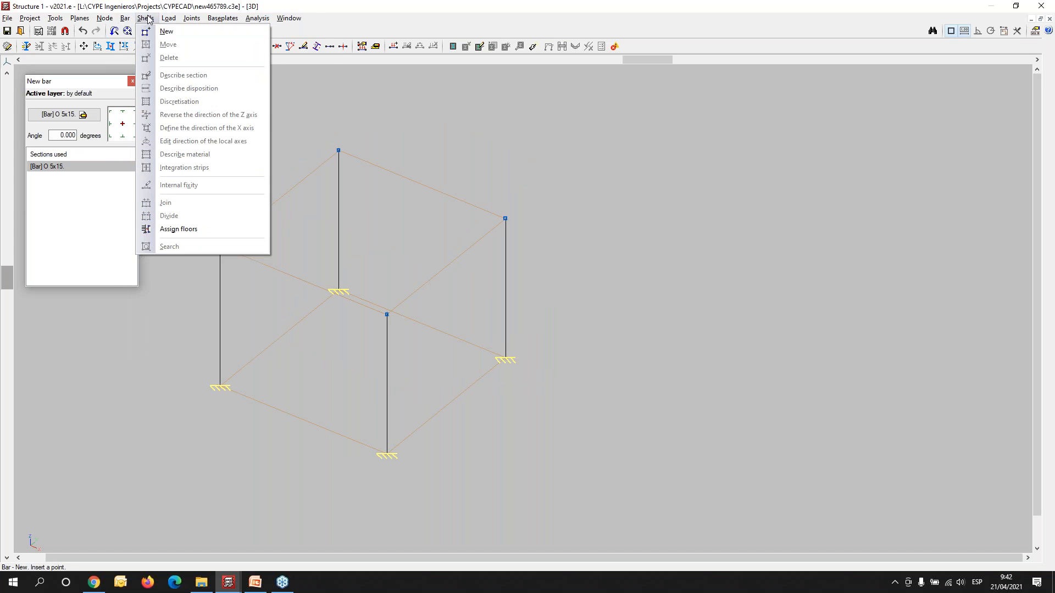
mouse_move(170, 21)
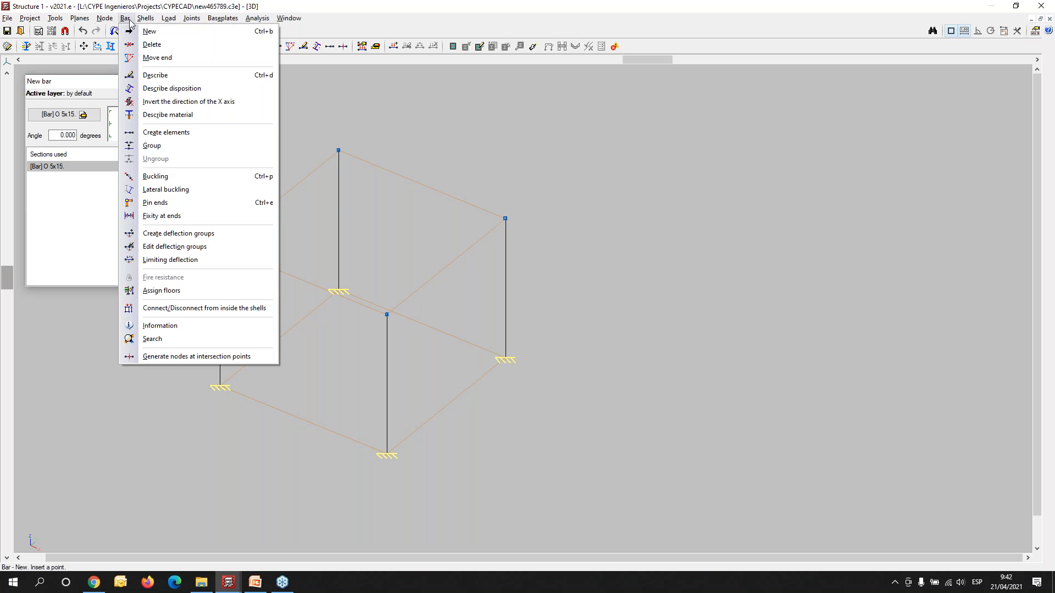
left_click(154, 31)
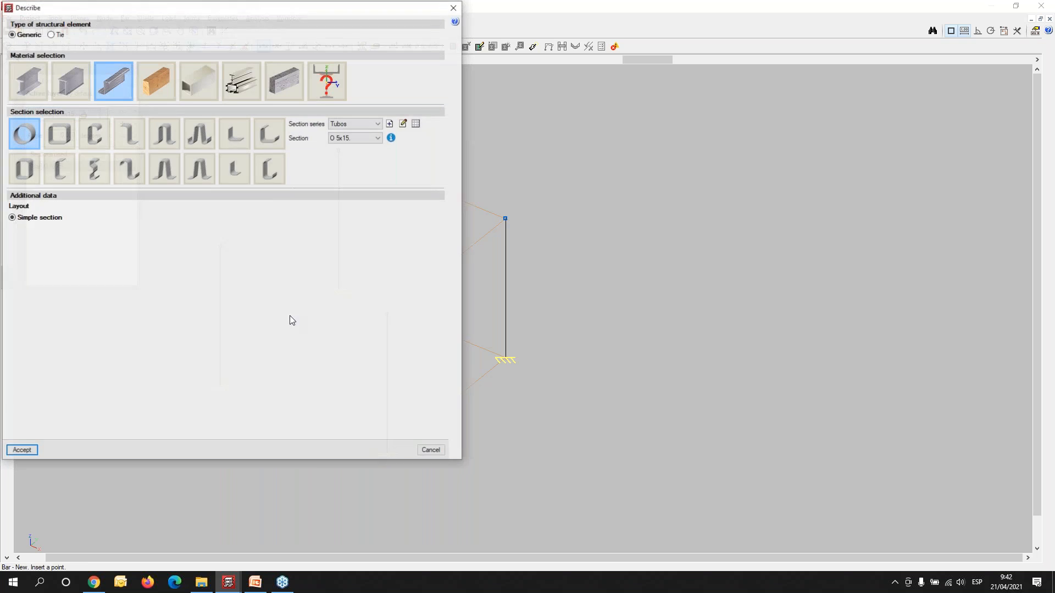
left_click(378, 137)
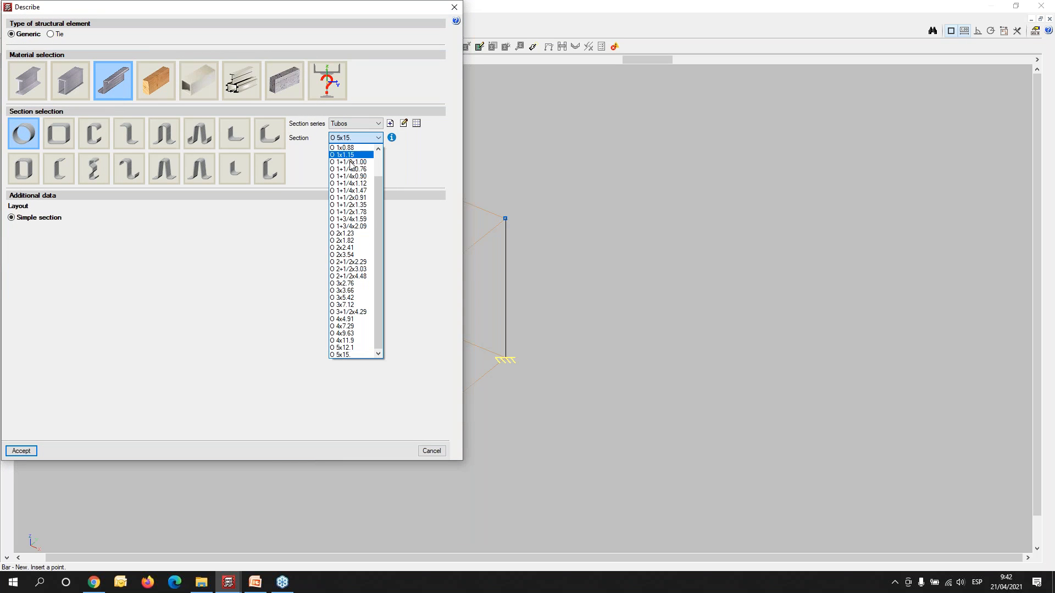
left_click(346, 283)
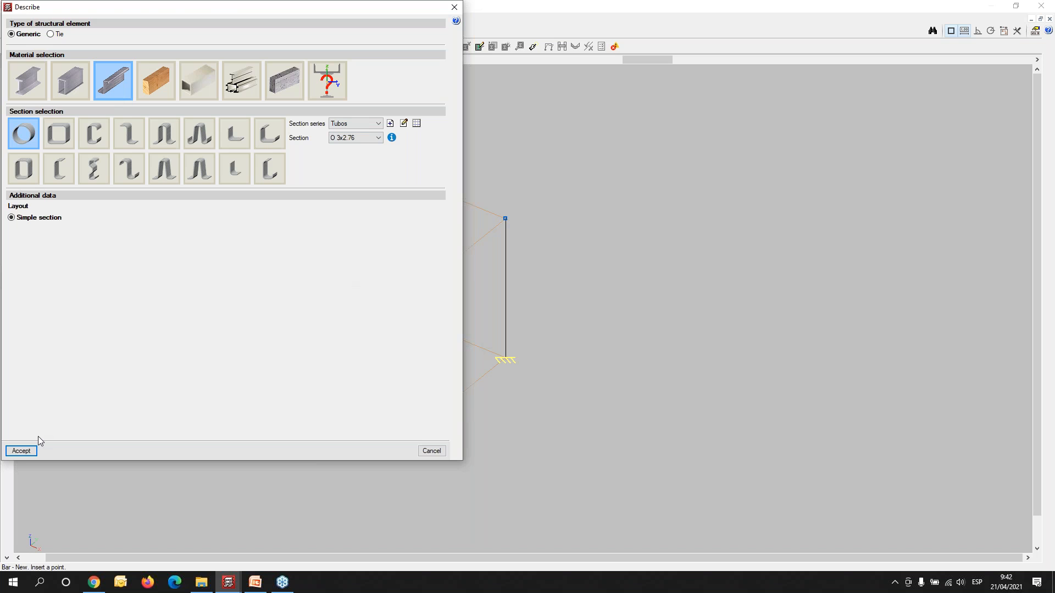
left_click(27, 451)
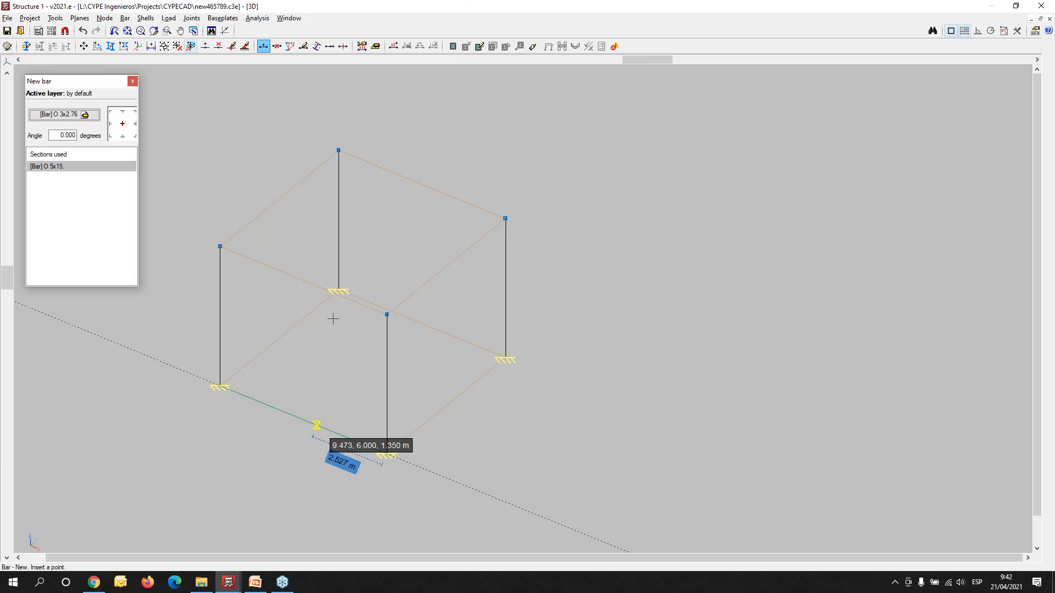
- Draw a 6 m O 3x2.76 beam between the column tops at X 6, Y 12 and X 12, Y 12
middle_click_drag(345, 227, 333, 280)
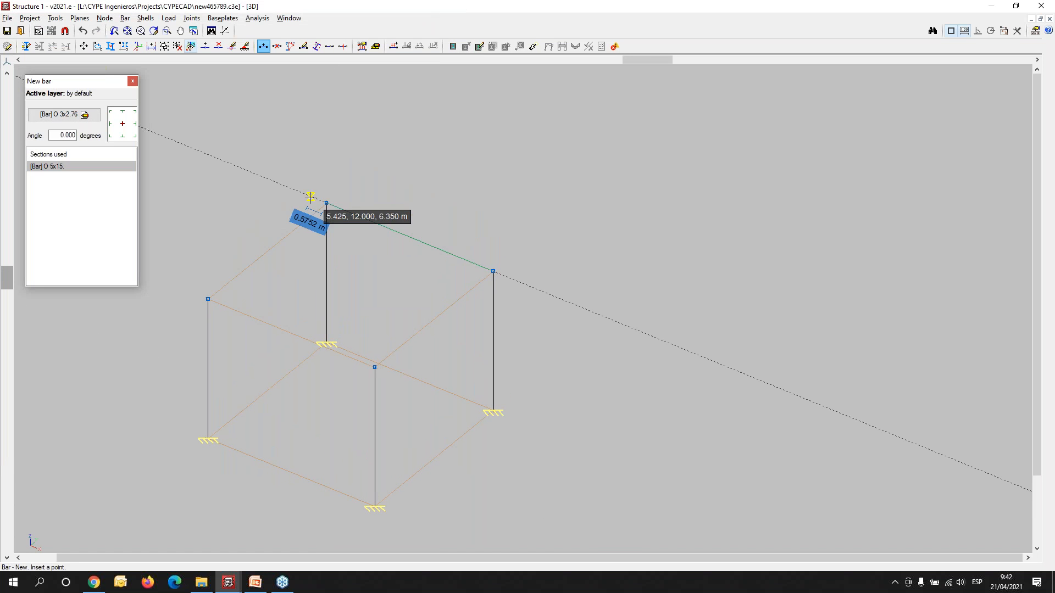
left_click(327, 202)
left_click(493, 270)
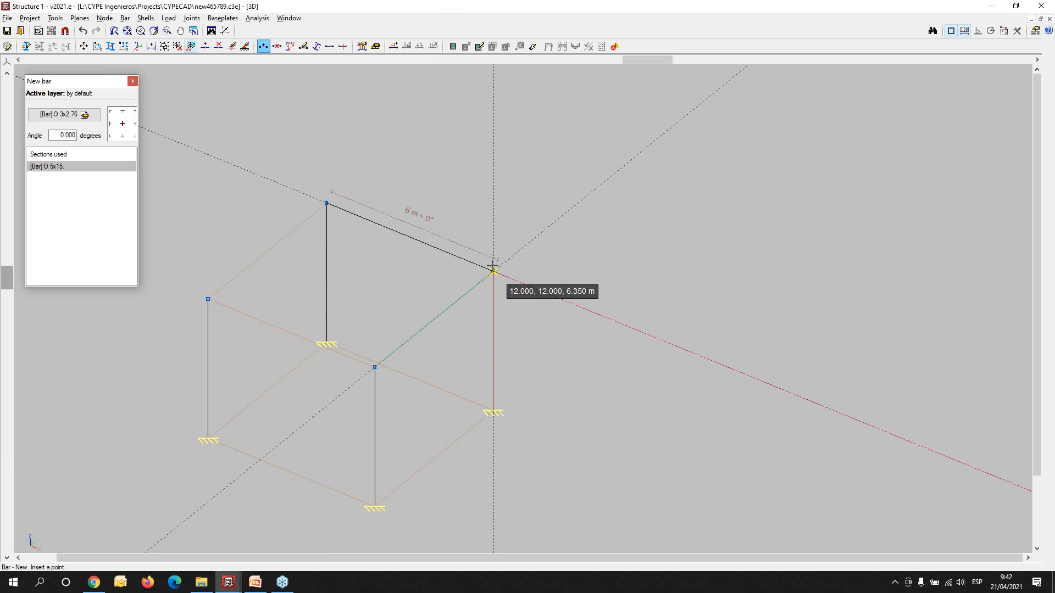
- Draw a 6 m O 3x2.76 beam between the column tops at X 6, Y 12 and X 6, Y 6
left_click(327, 202)
left_click(207, 299)
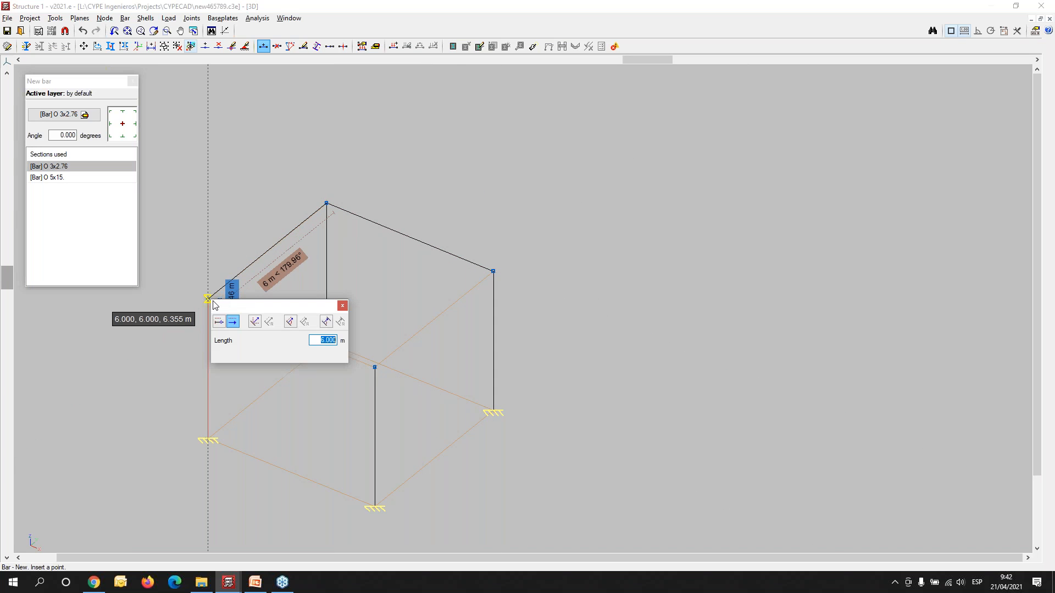
left_click(342, 307)
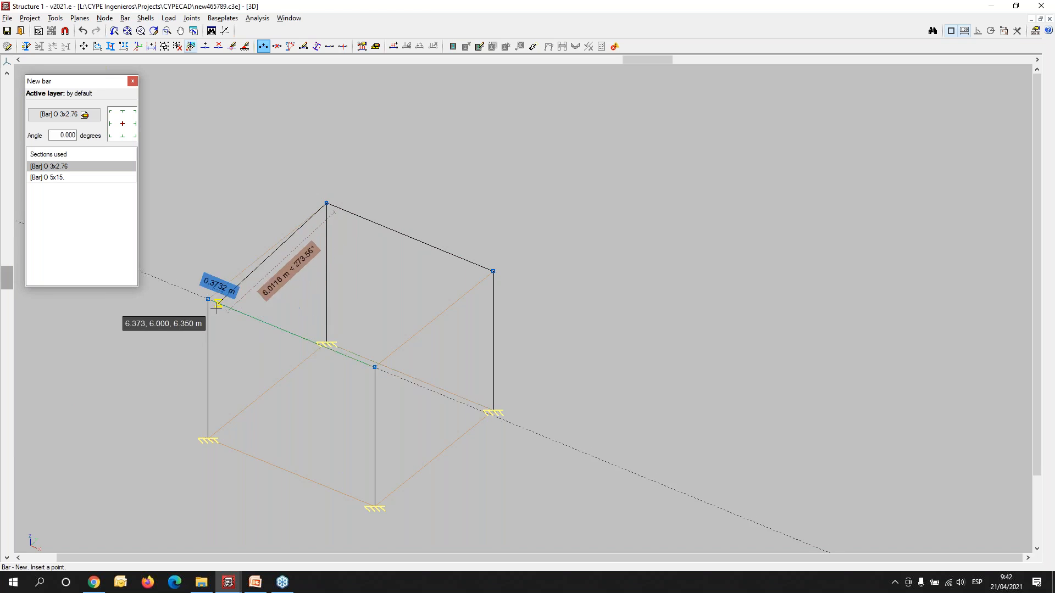
scroll(209, 297, "up", 3)
left_click(200, 290)
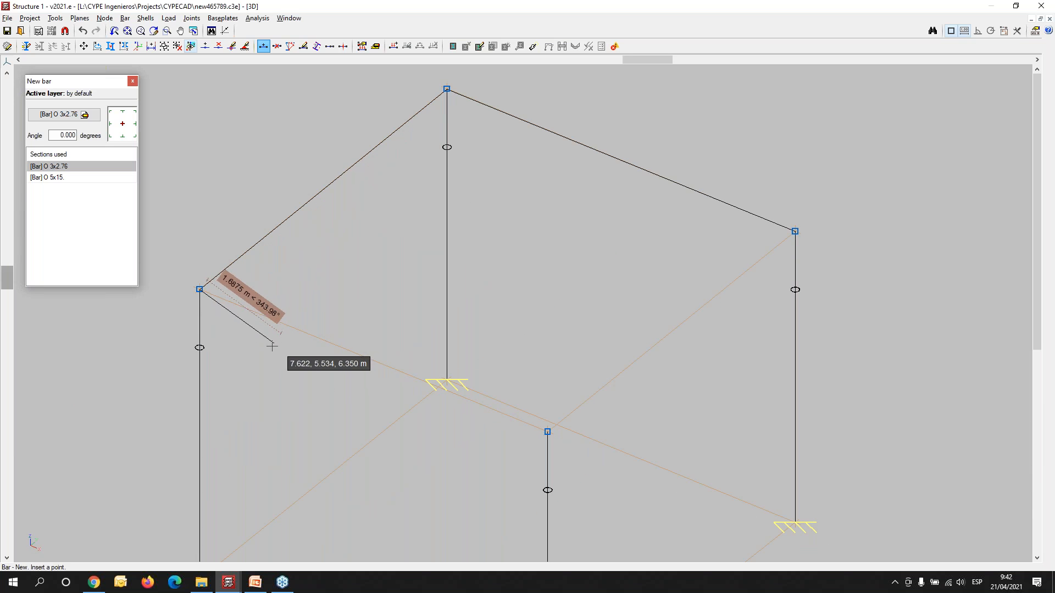
scroll(266, 374, "down", 4)
right_click(326, 391)
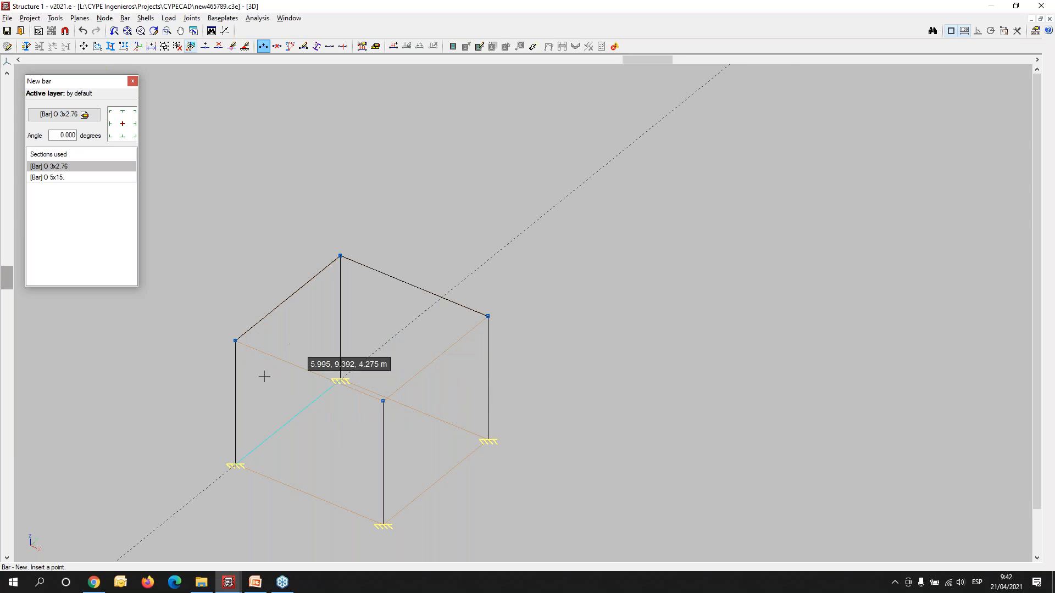
- Generate a tetrahedron mesh from the column top at X 6, Y 12 along both beams, with 6 divisions each way and 1 m between planes
middle_click_drag(177, 457, 199, 436, "shift")
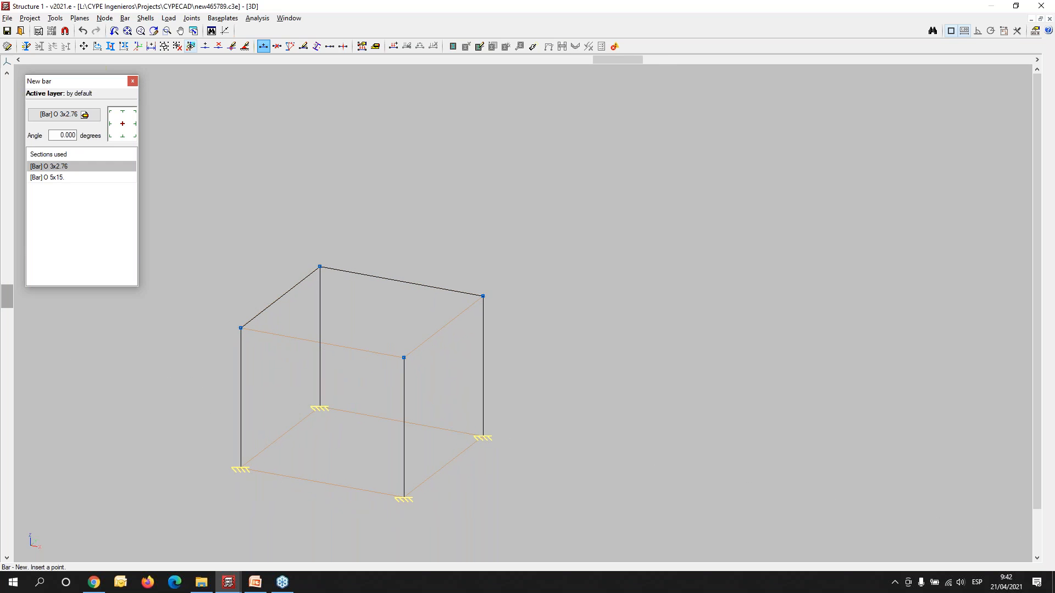
left_click(55, 18)
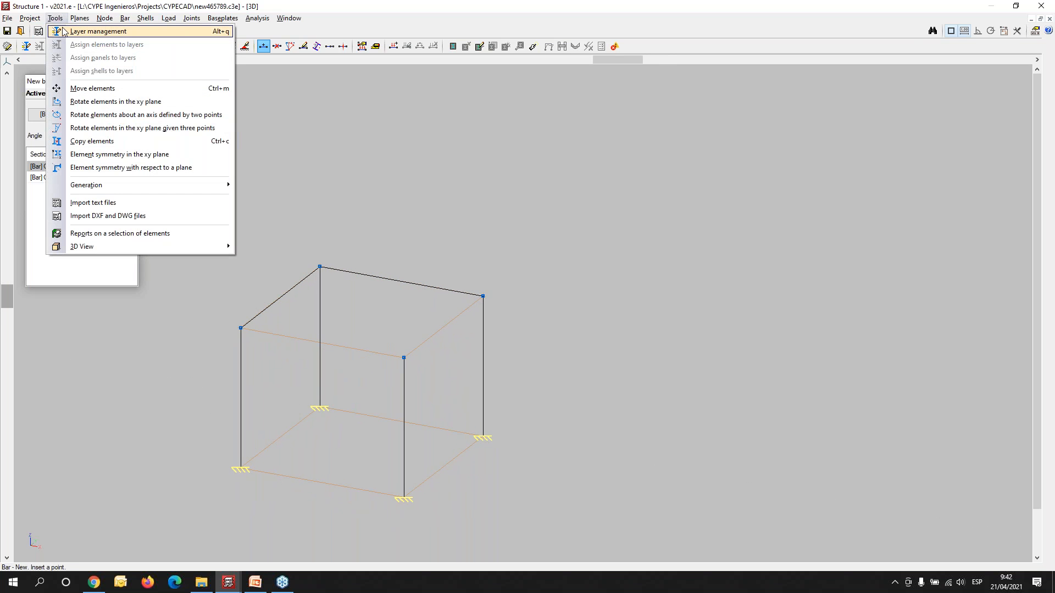
mouse_move(89, 186)
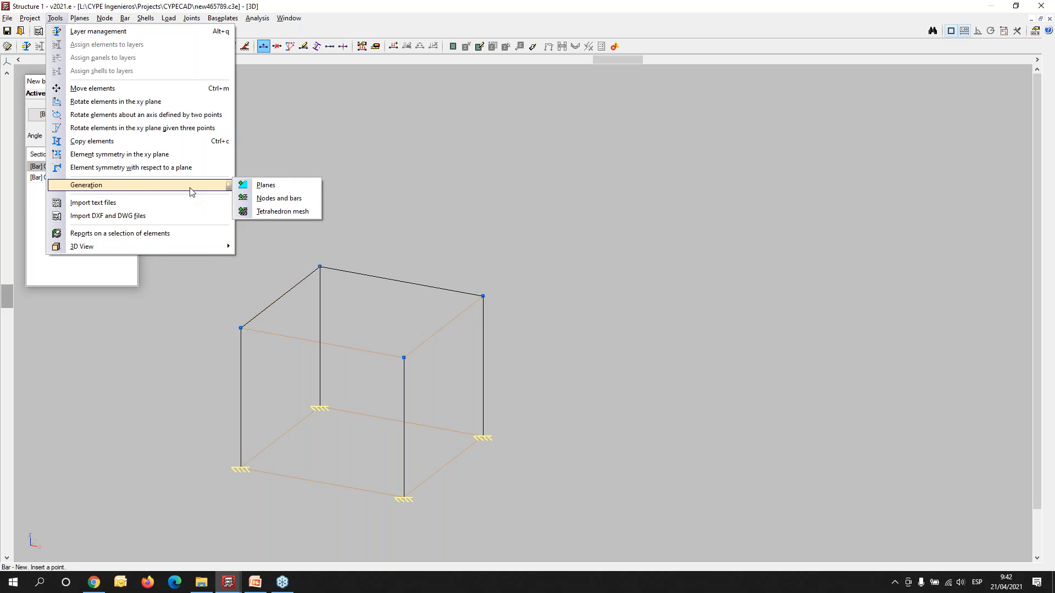
left_click(282, 212)
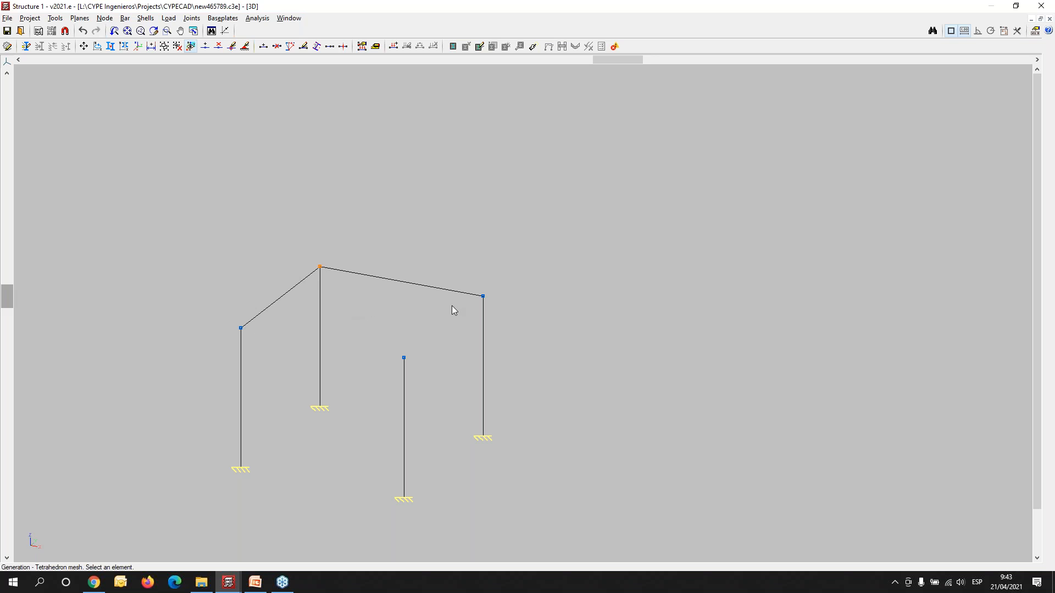
left_click(483, 297)
left_click(241, 328)
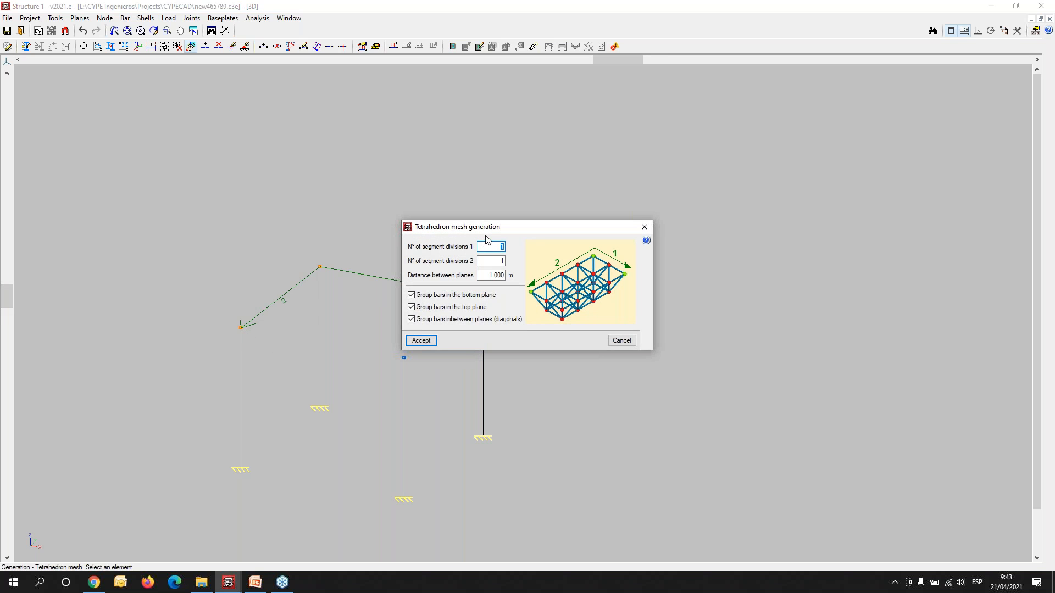
left_click_drag(511, 231, 313, 96)
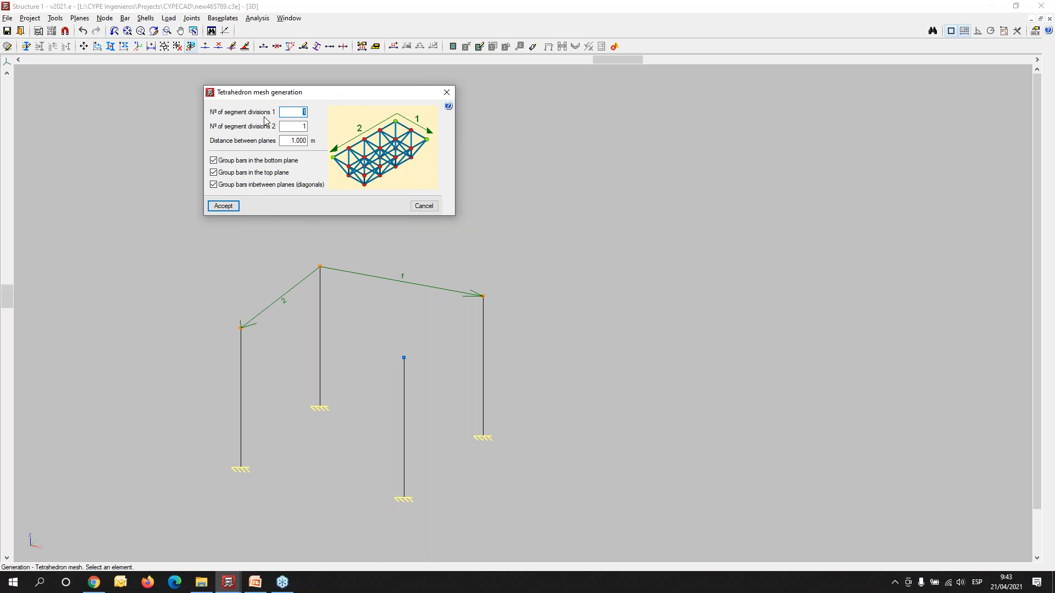
left_click_drag(341, 98, 240, 98)
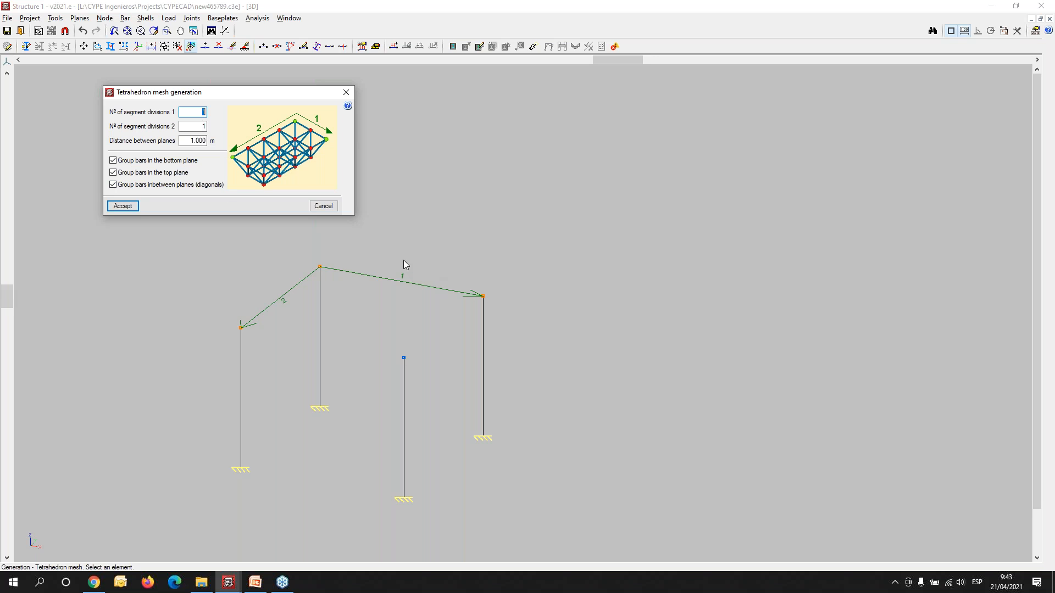
key("Tab")
mouse_move(168, 142)
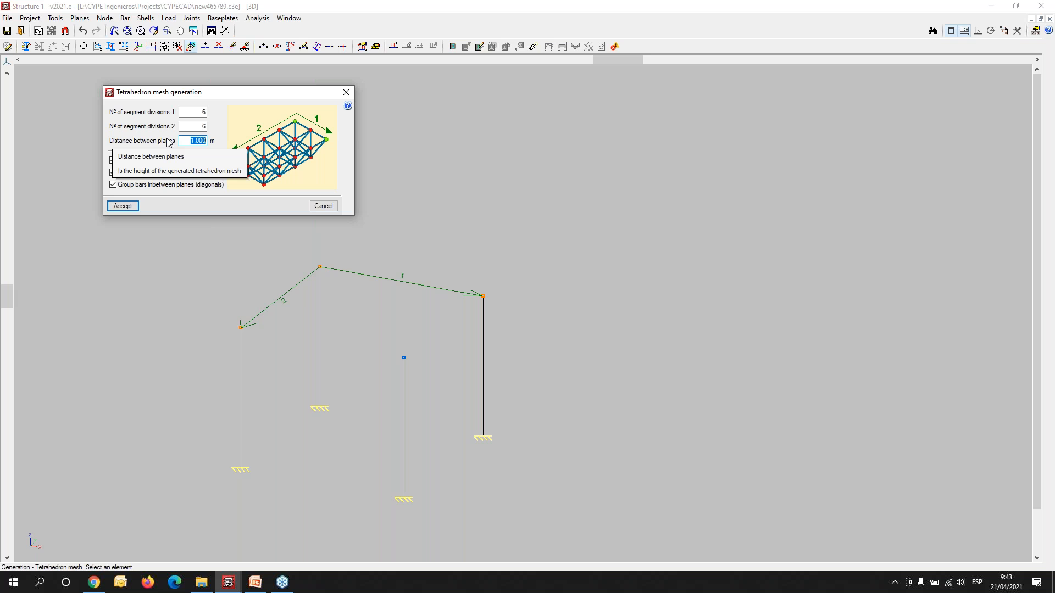
left_click(122, 207)
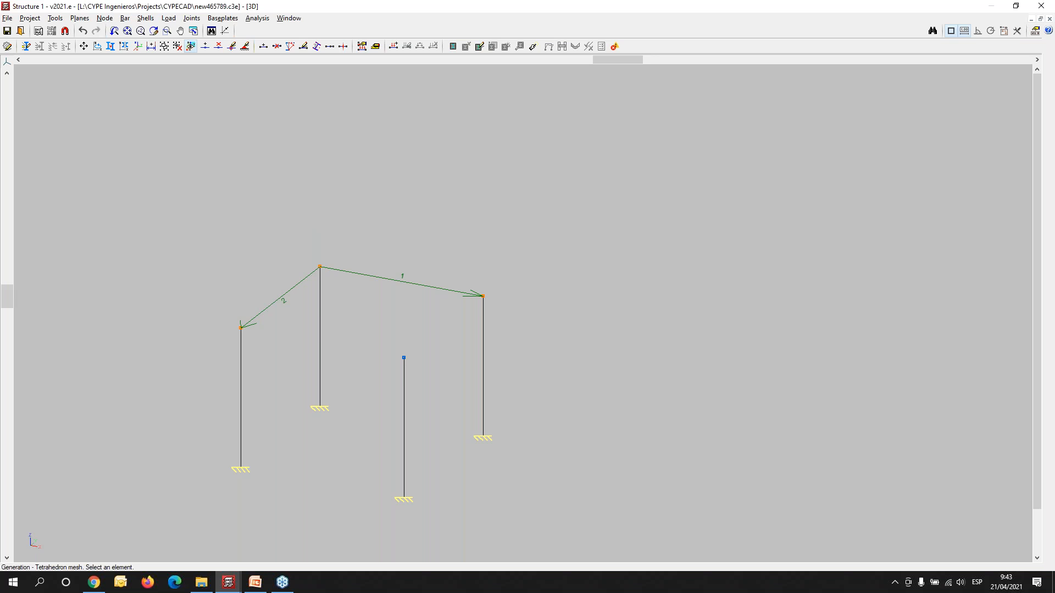
- Describe all the bars of the tetrahedron mesh with the O 3x2.76 tube section from the Tubos series
scroll(249, 393, "up", 1)
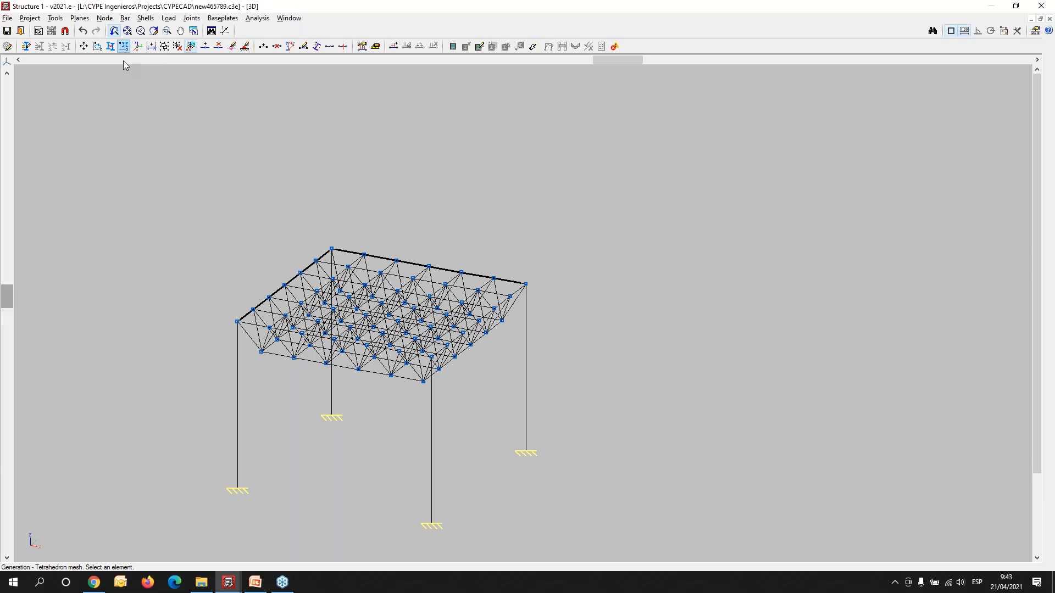
scroll(341, 354, "up", 4)
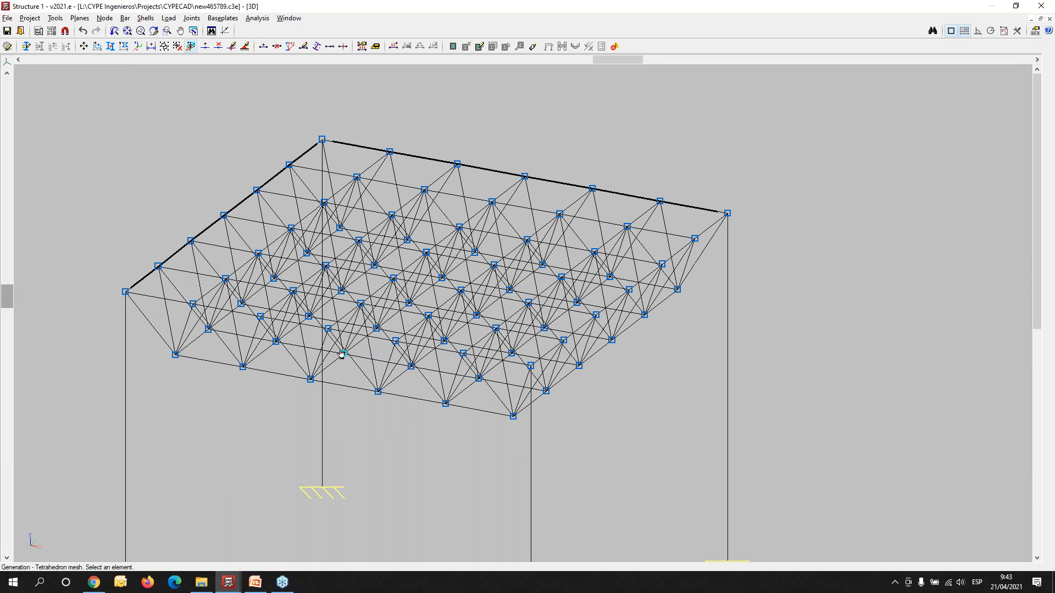
middle_click_drag(245, 430, 262, 406, "shift")
left_click(131, 17)
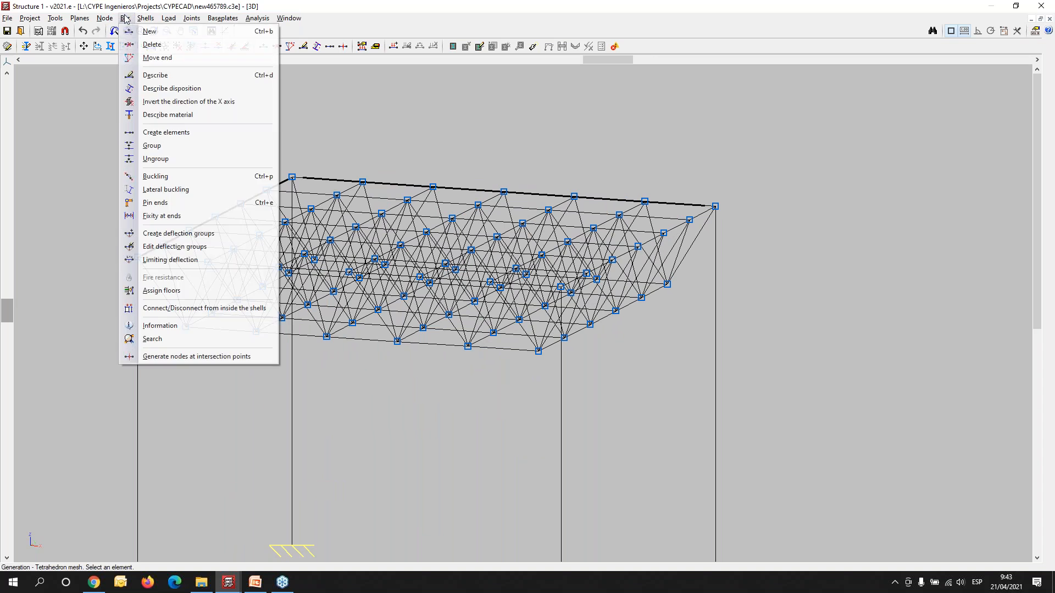
left_click(149, 76)
left_click(76, 132)
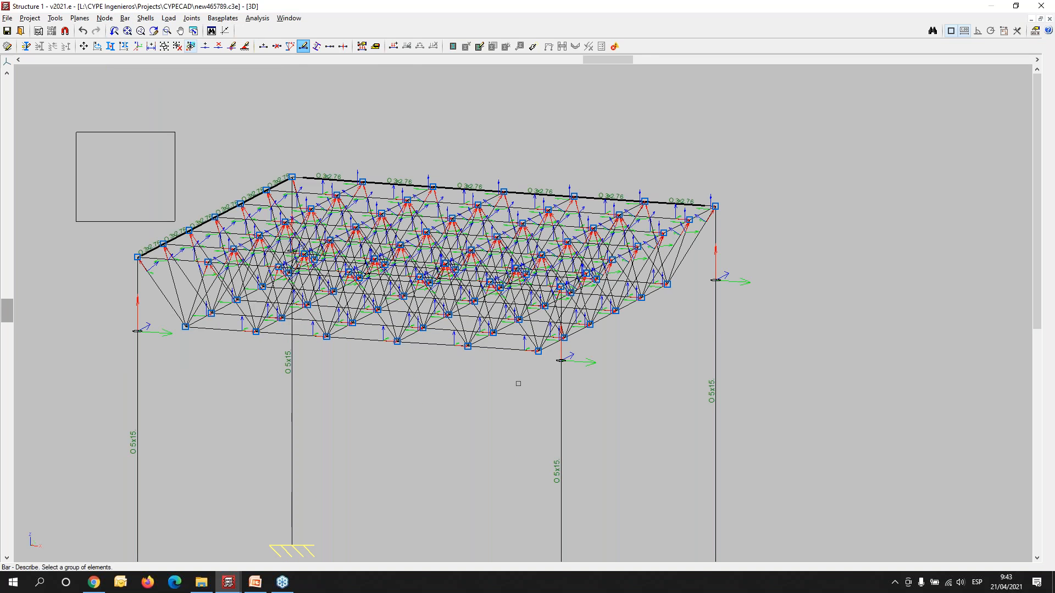
left_click(714, 424)
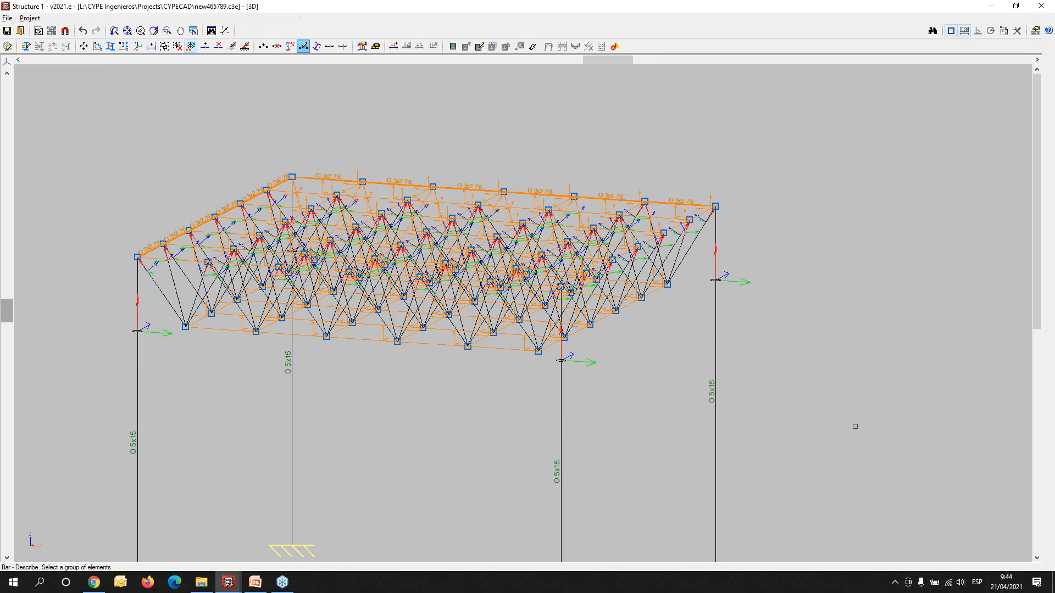
right_click(503, 337)
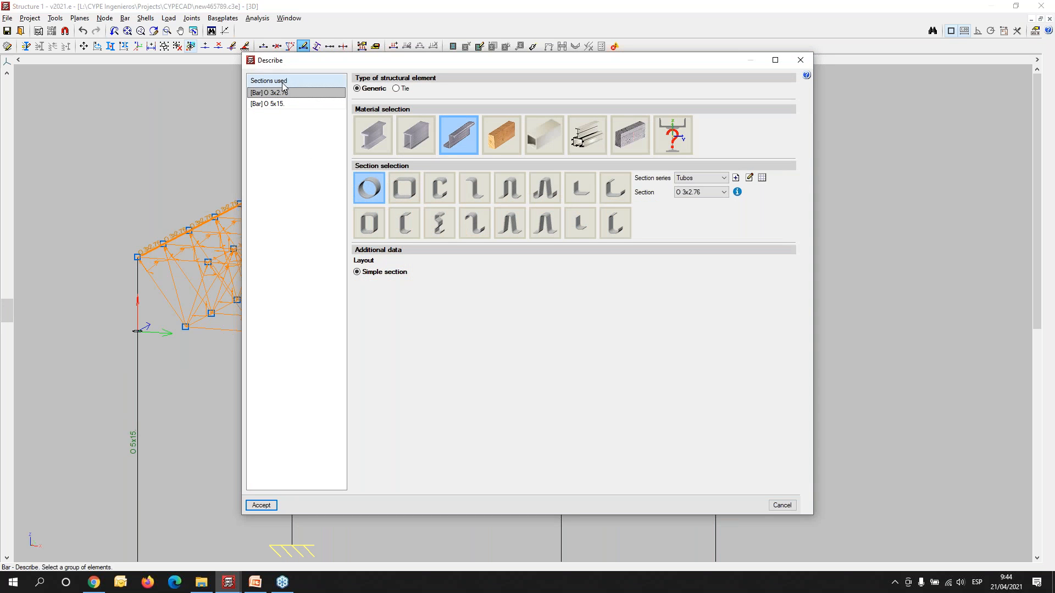
left_click(262, 505)
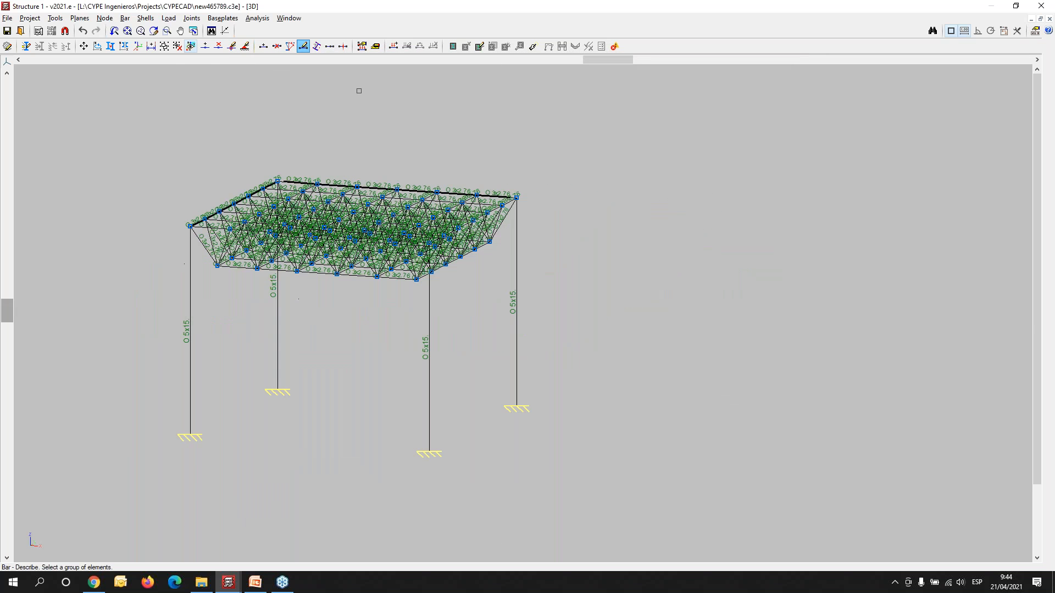
- Inspect the mesh roof and its columns from several sides in the 3D view, and close that view
scroll(222, 179, "up", 5)
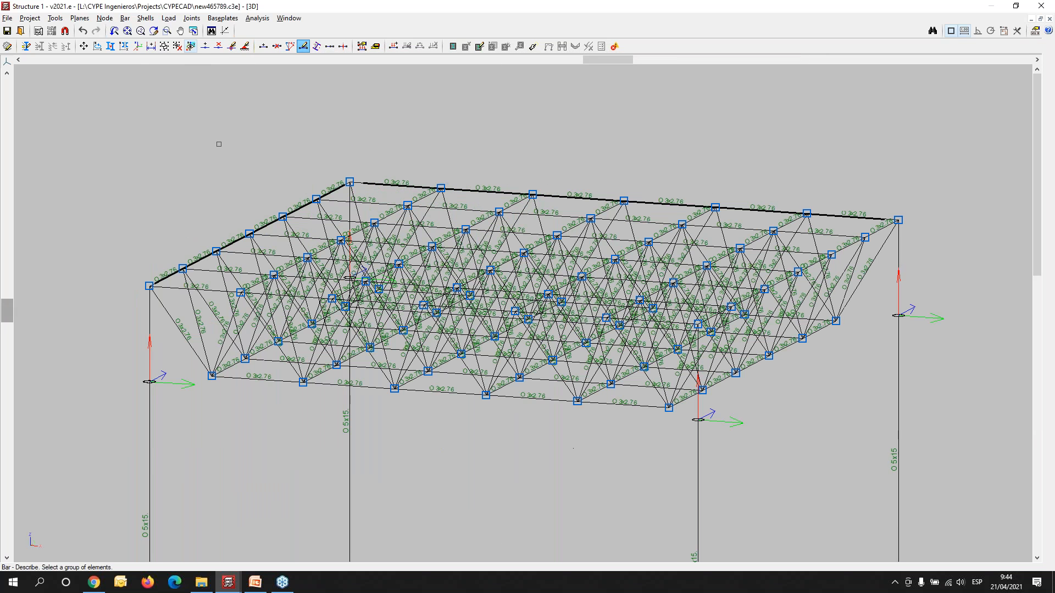
left_click(55, 18)
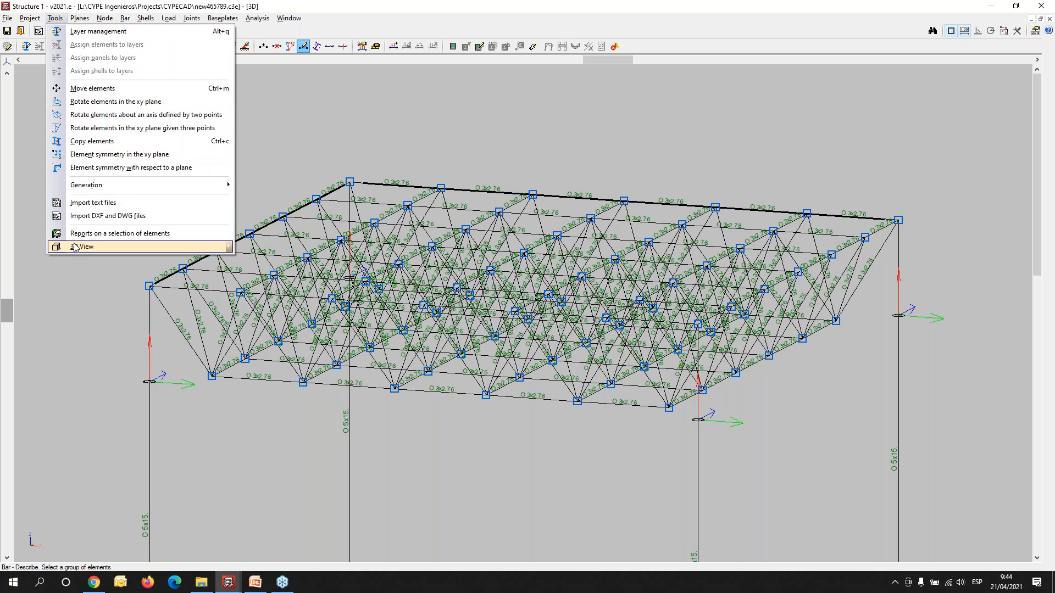
mouse_move(220, 247)
left_click(277, 247)
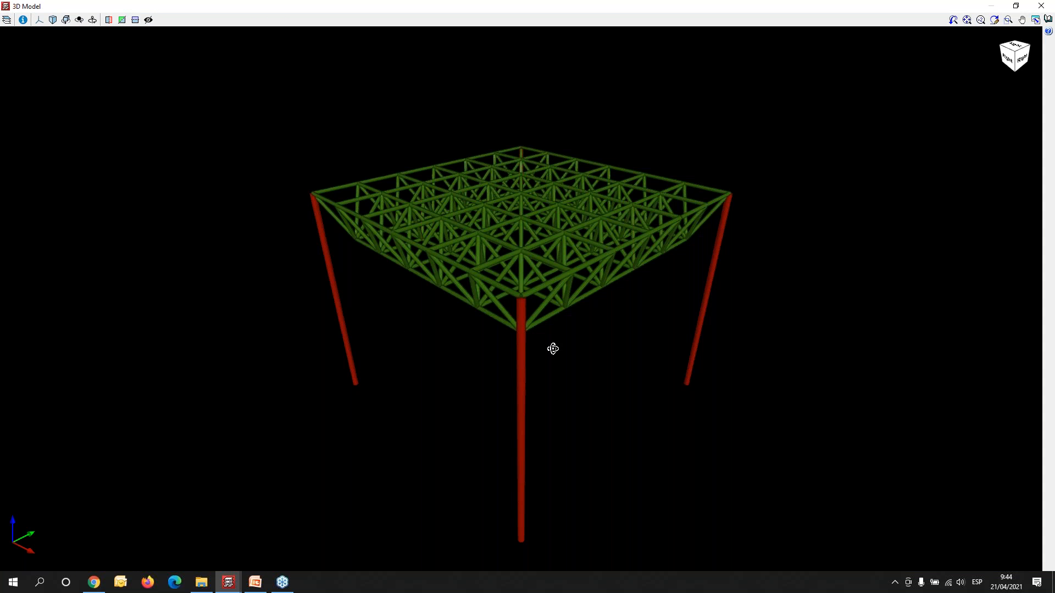
left_click_drag(537, 344, 377, 319)
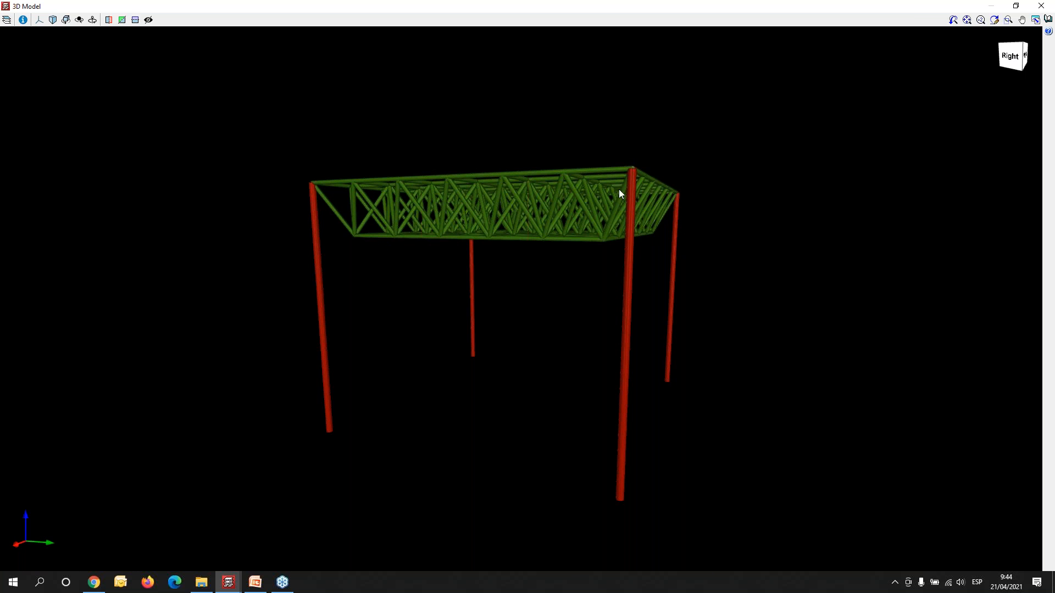
left_click(1042, 5)
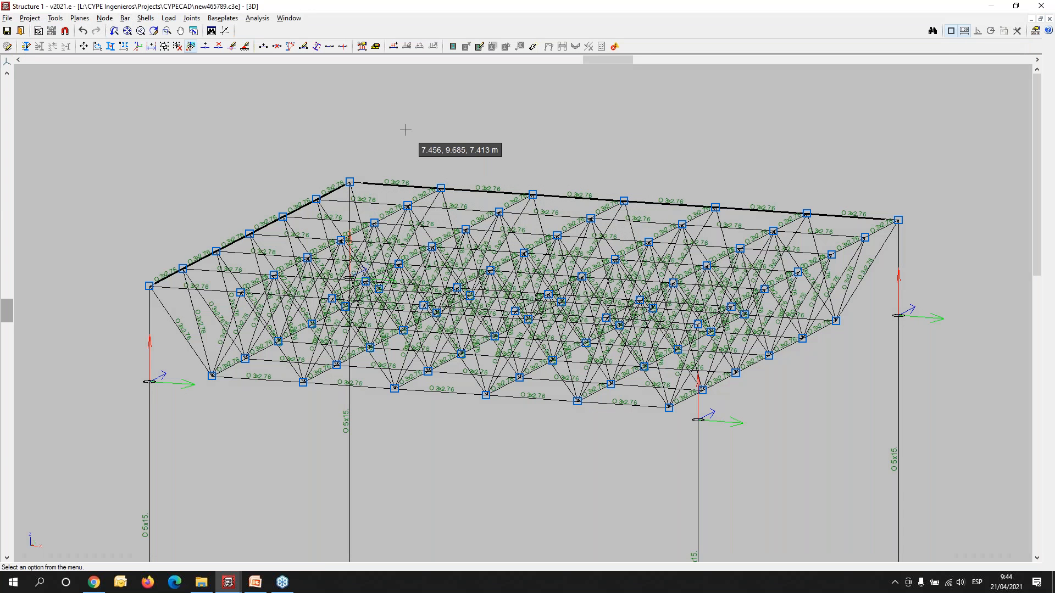
- In the front XZ view, copy the nodes and bars of the mesh half between X 9 and X 12 by 3 m along X
left_click(7, 61)
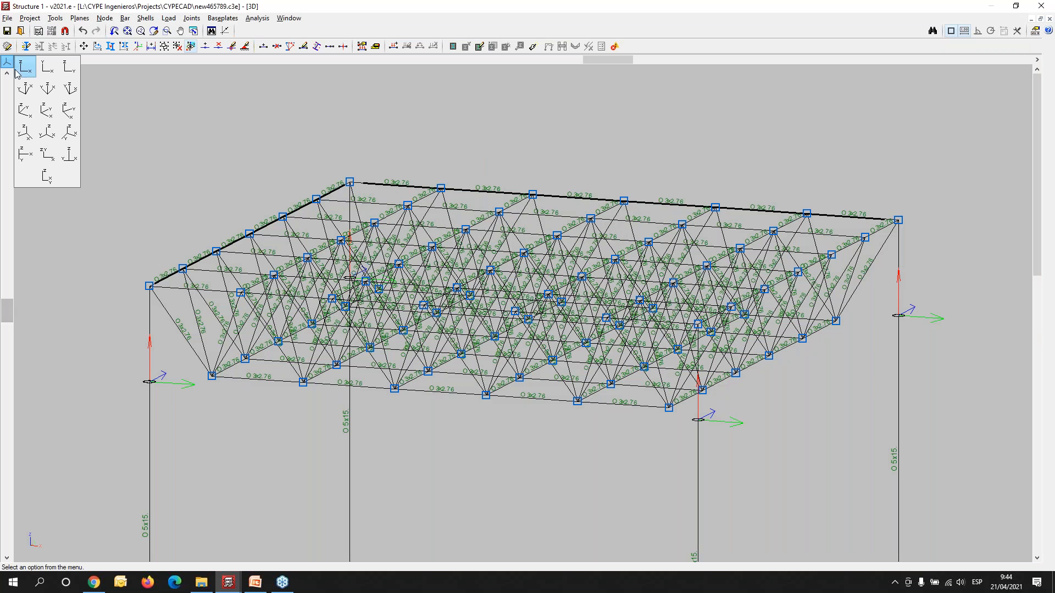
left_click(26, 67)
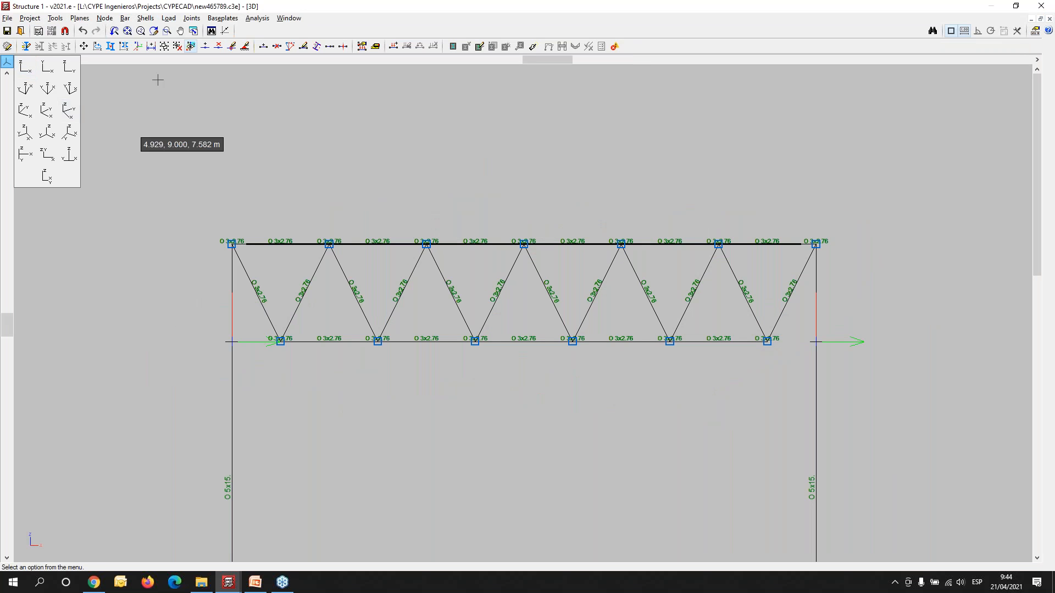
left_click(105, 18)
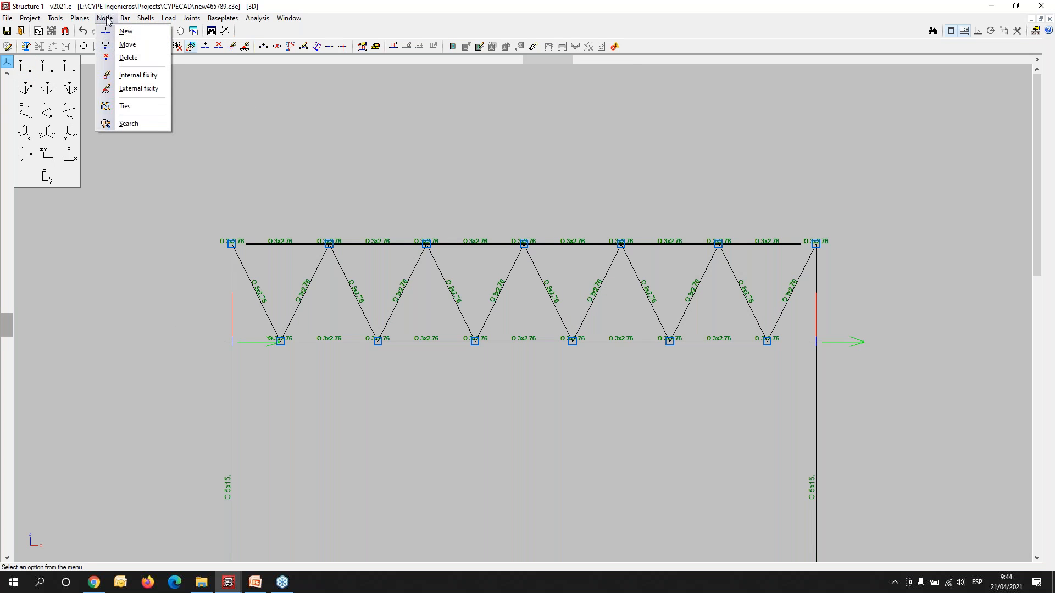
mouse_move(55, 18)
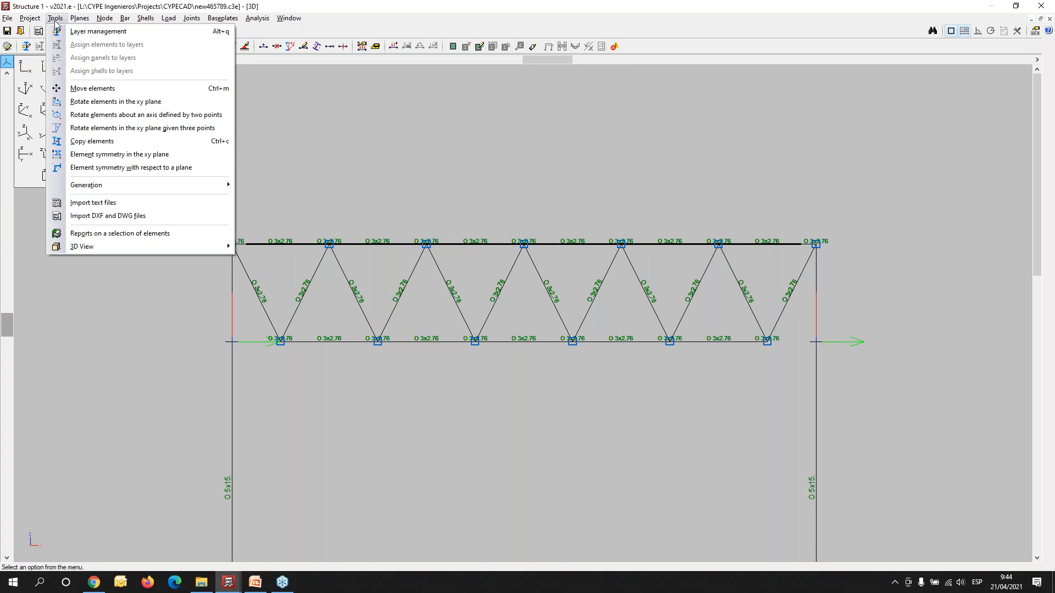
left_click(73, 144)
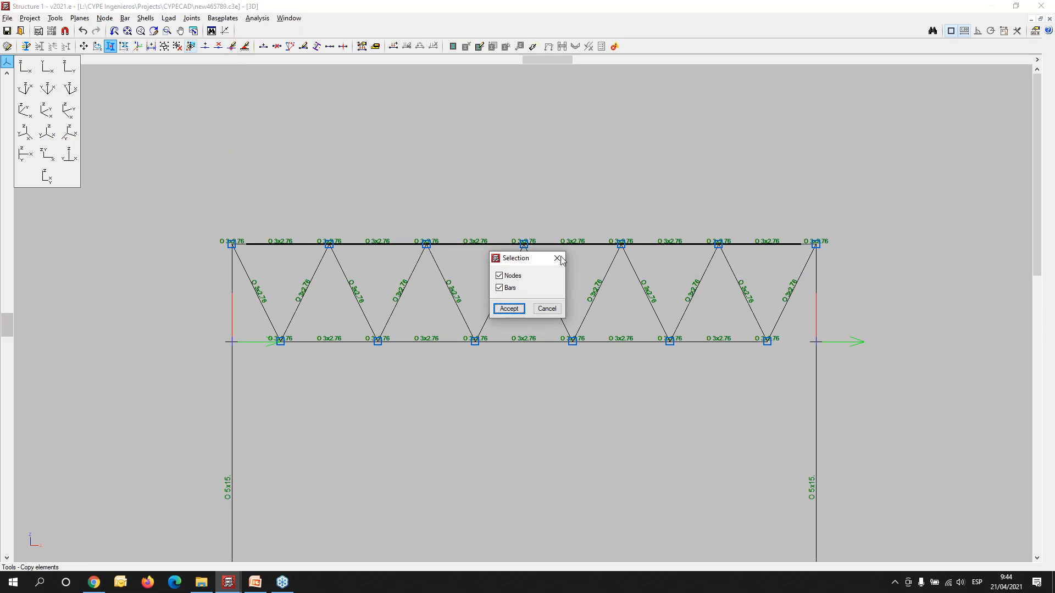
left_click(508, 309)
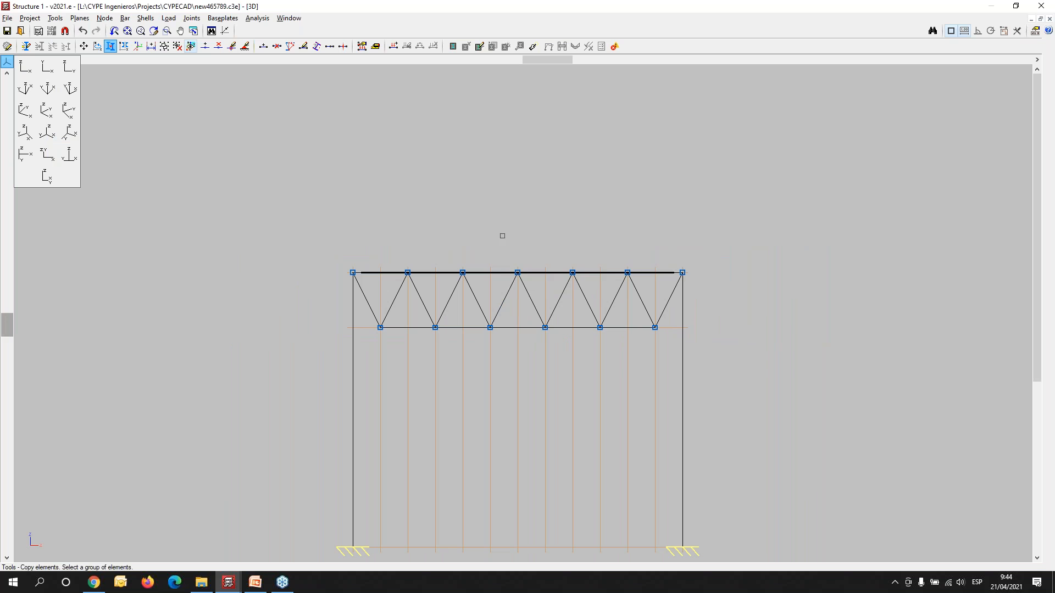
left_click_drag(511, 228, 740, 379)
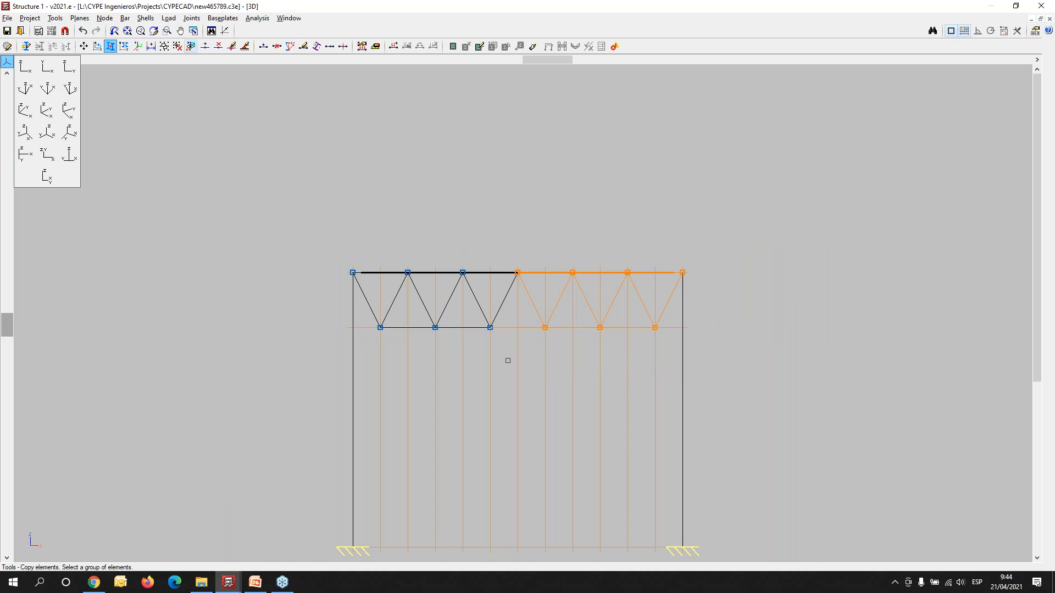
right_click(498, 346)
scroll(490, 328, "up", 3)
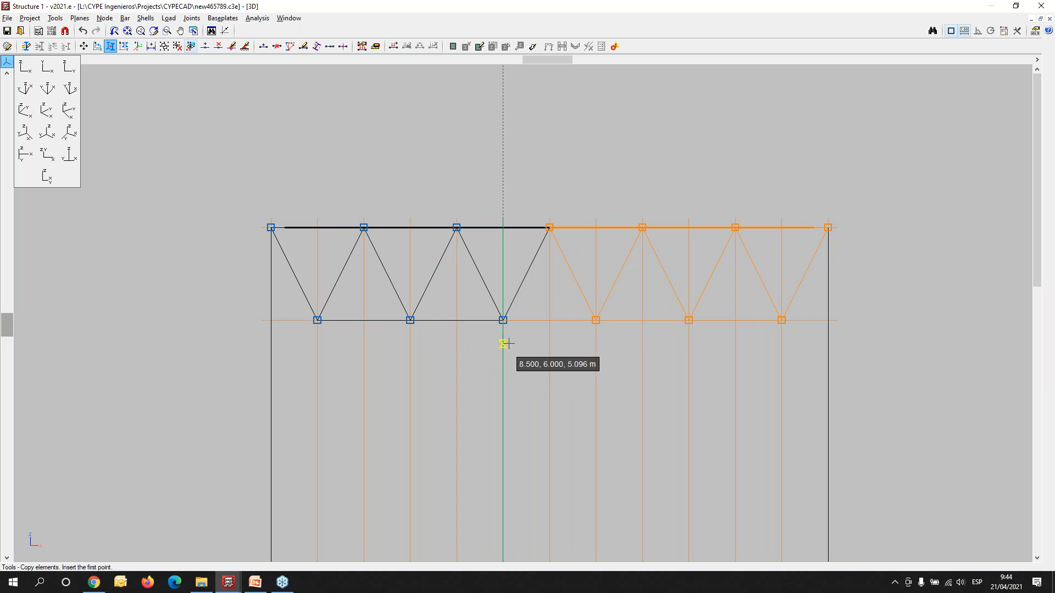
left_click(503, 320)
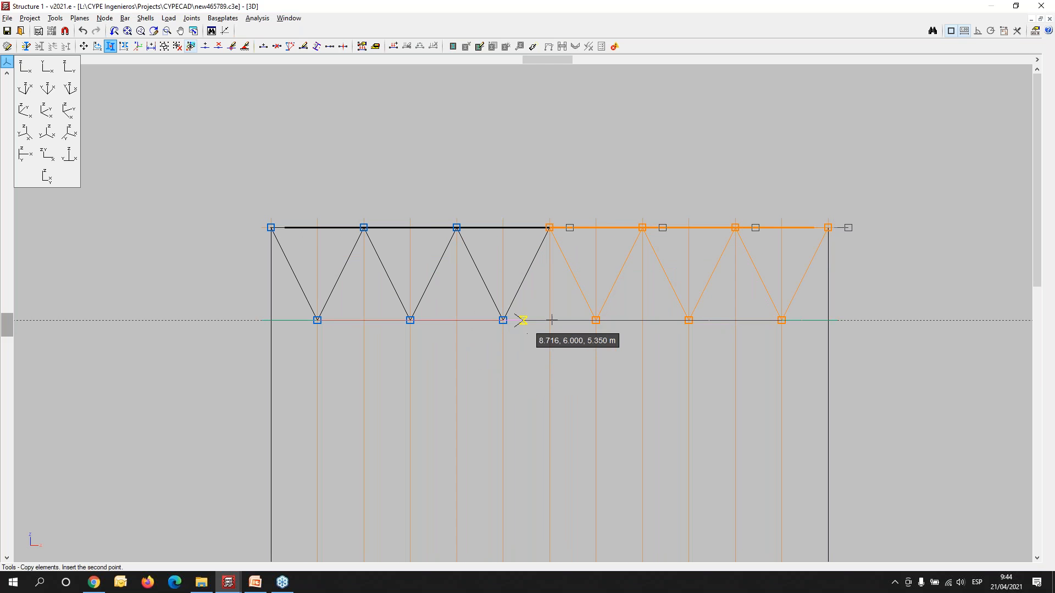
left_click(781, 320)
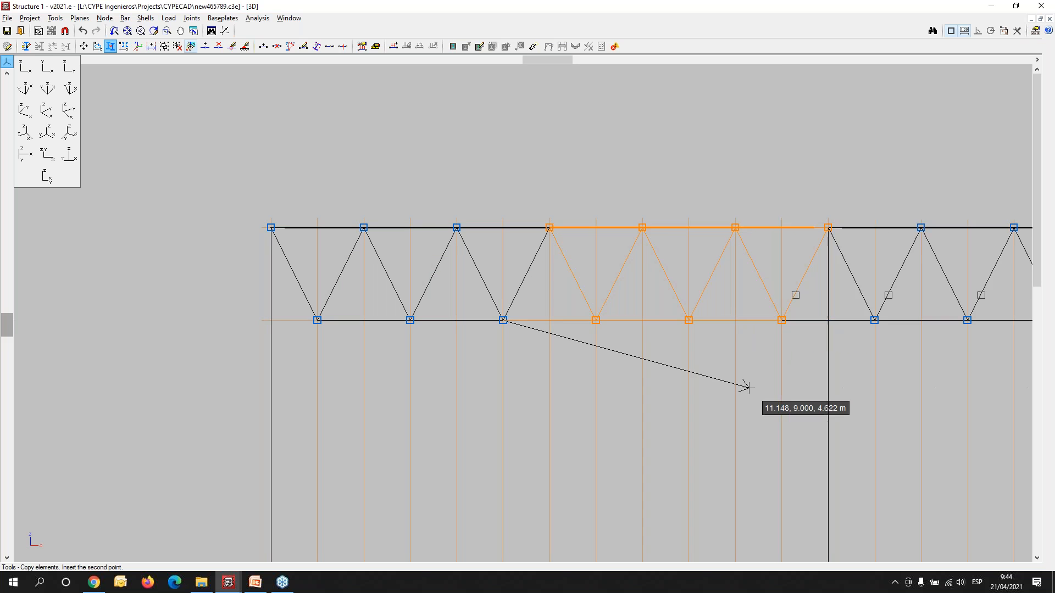
- In the front XZ view, copy the nodes and bars of the mesh half between X 6 and X 9 by -3 m along X
scroll(744, 385, "down", 2)
right_click(369, 224)
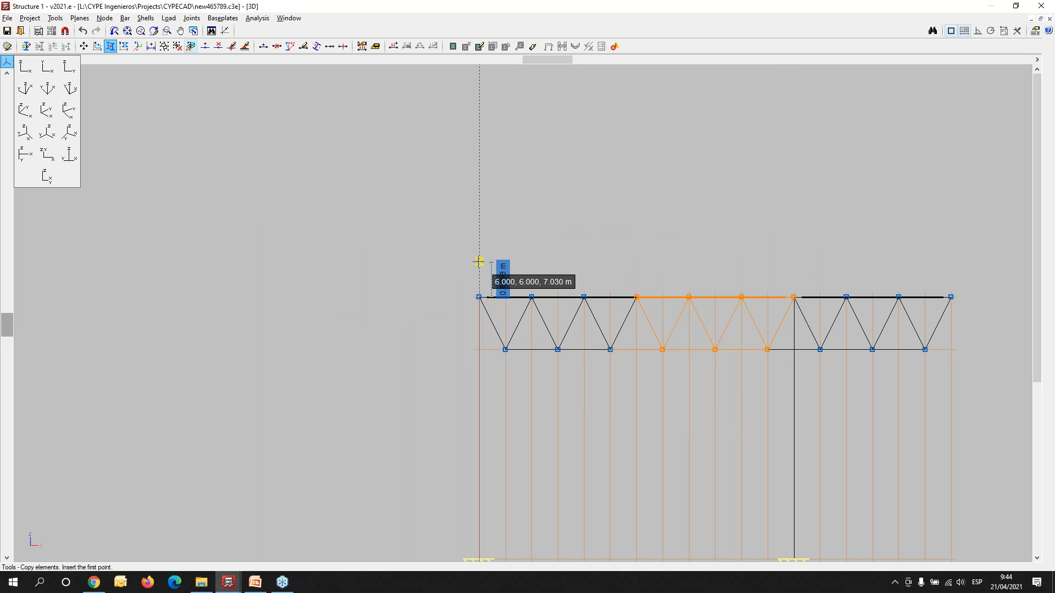
left_click(479, 262)
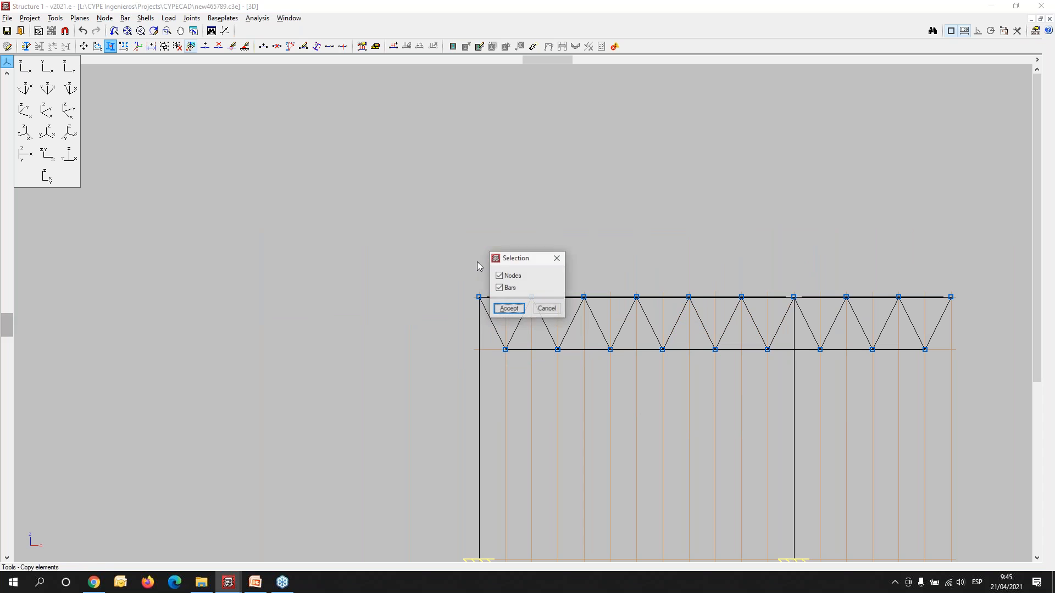
left_click(507, 309)
left_click_drag(434, 257, 626, 333)
scroll(646, 361, "up", 3)
right_click(620, 375)
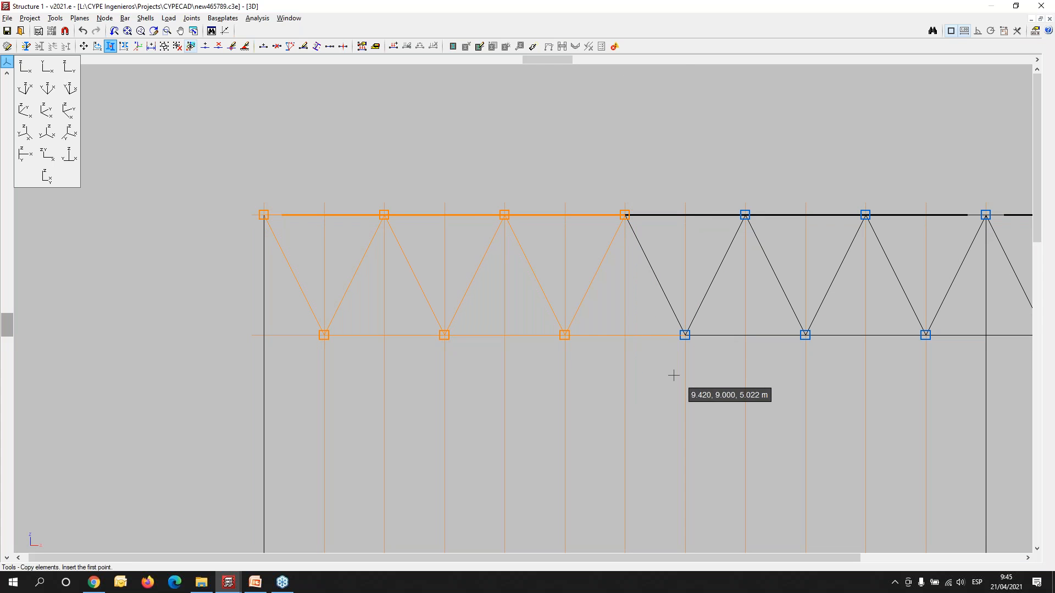
left_click(684, 334)
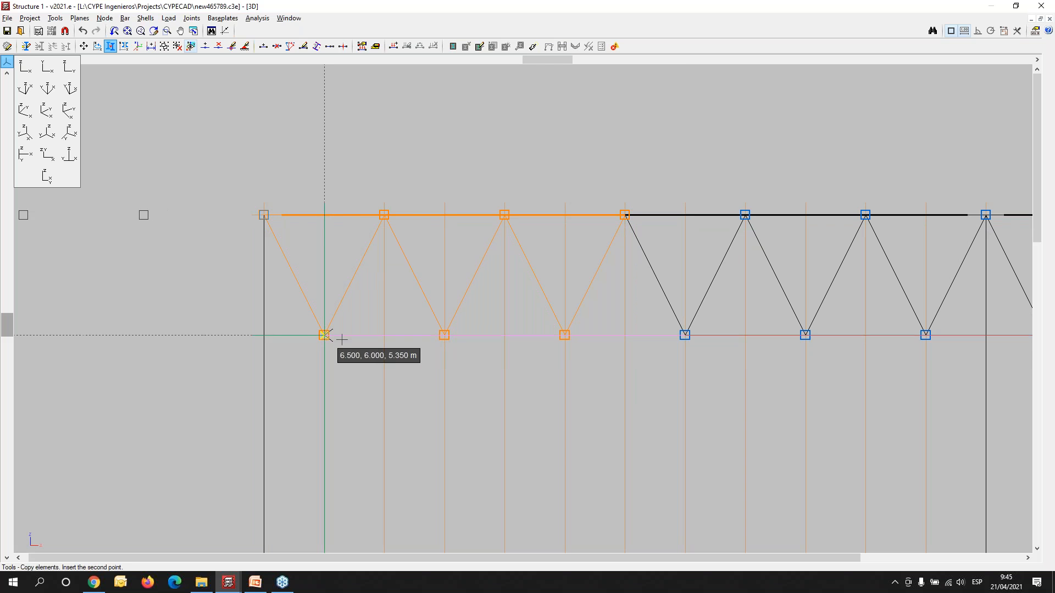
scroll(385, 375, "down", 3)
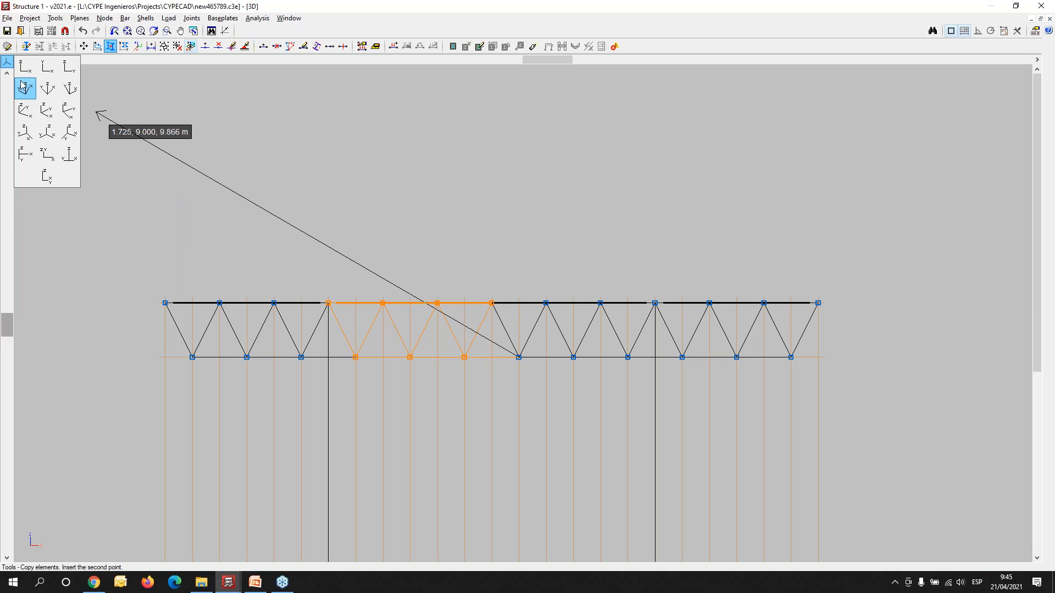
- In the YZ view, copy the nodes and bars of the mesh half between Y 6 and Y 9 by -3 m along Y
left_click(68, 67)
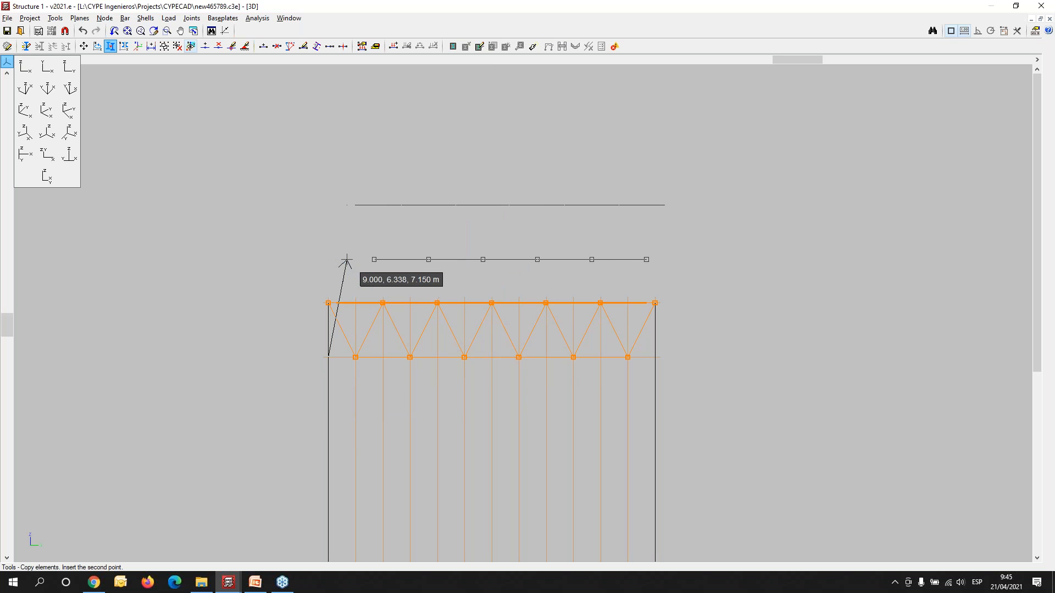
right_click(260, 204)
right_click(266, 201)
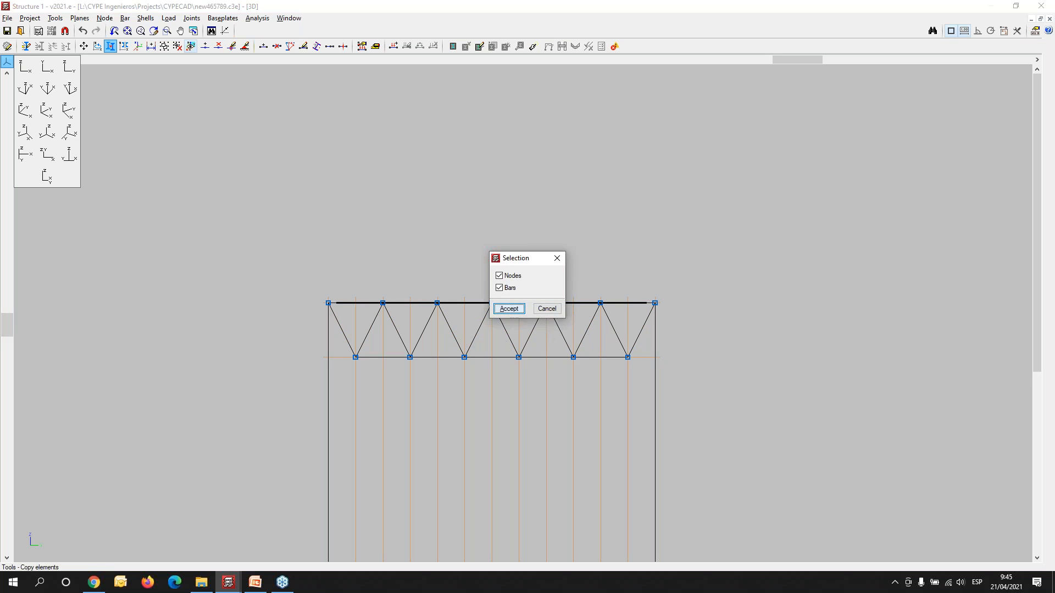
left_click(508, 308)
left_click(272, 278)
left_click(502, 399)
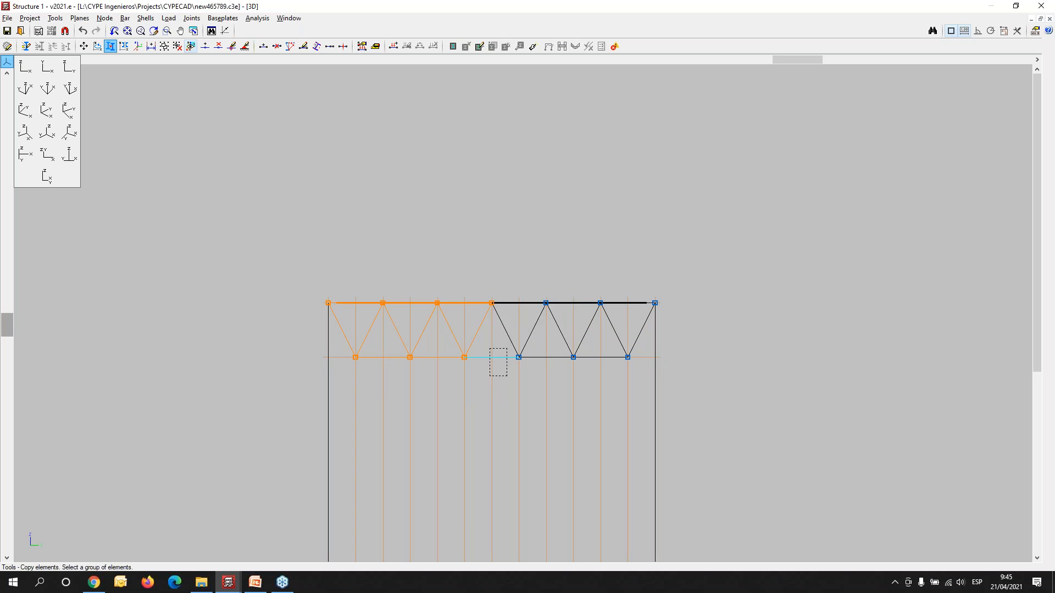
right_click(489, 358)
left_click(518, 357)
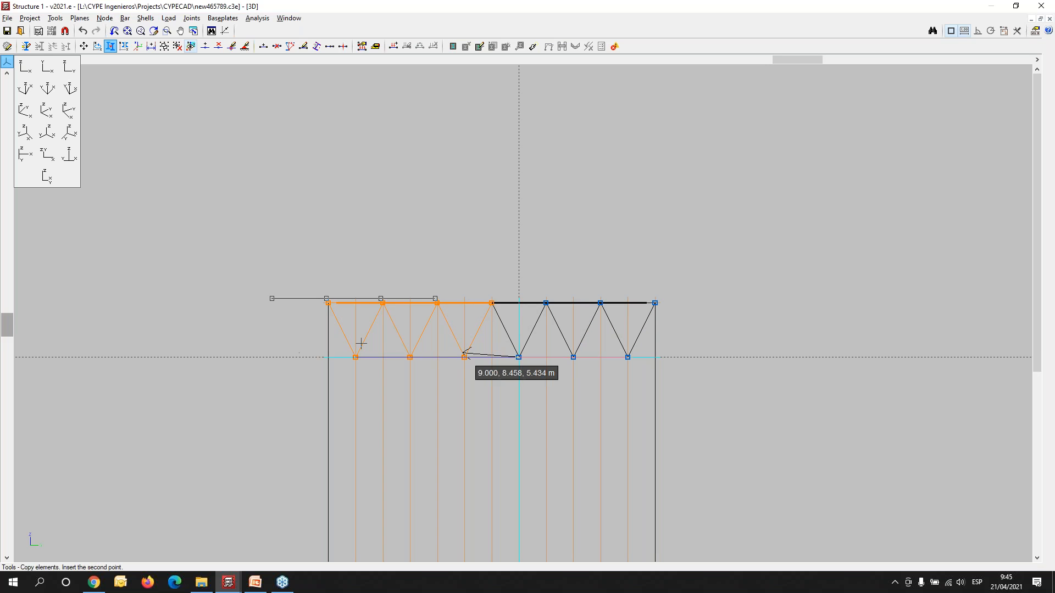
left_click(355, 357)
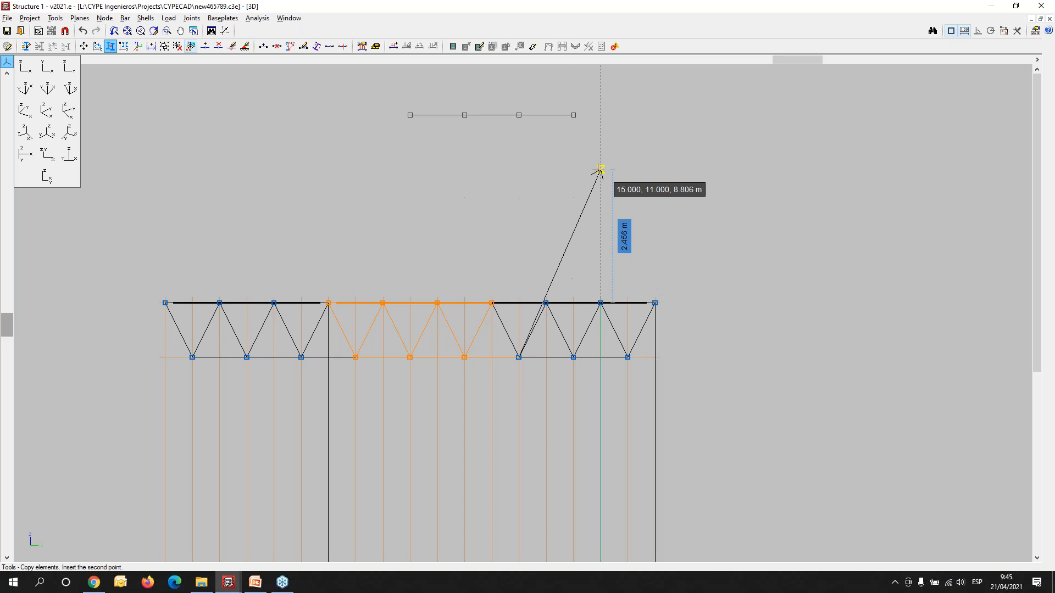
key("Escape")
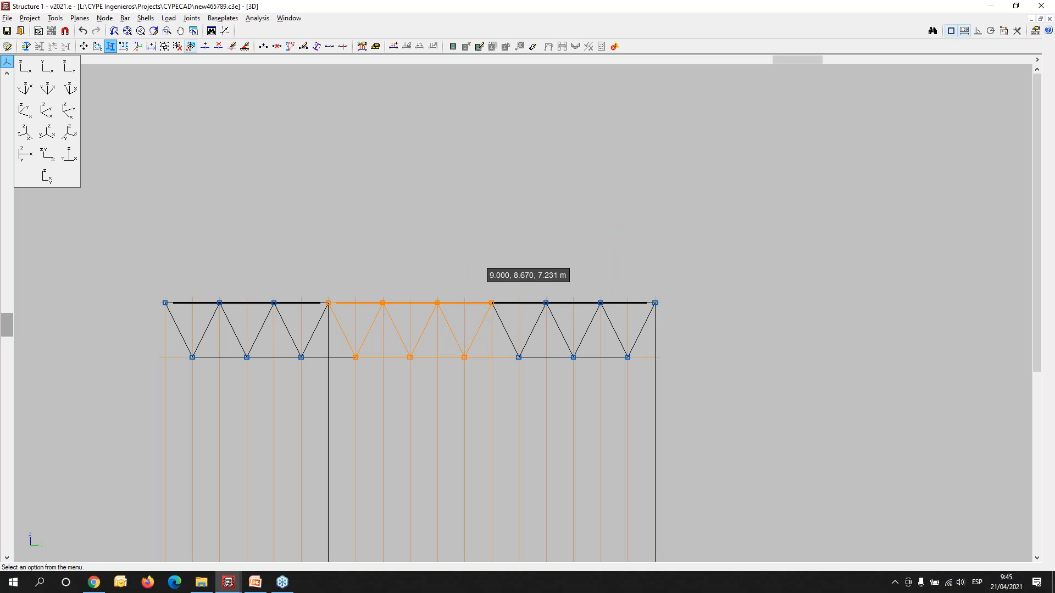
- Copy the nodes and bars of the mesh half between Y 9 and Y 12 by 3 m along Y
right_click(476, 256)
left_click(509, 309)
left_click(475, 263)
left_click(710, 400)
right_click(586, 397)
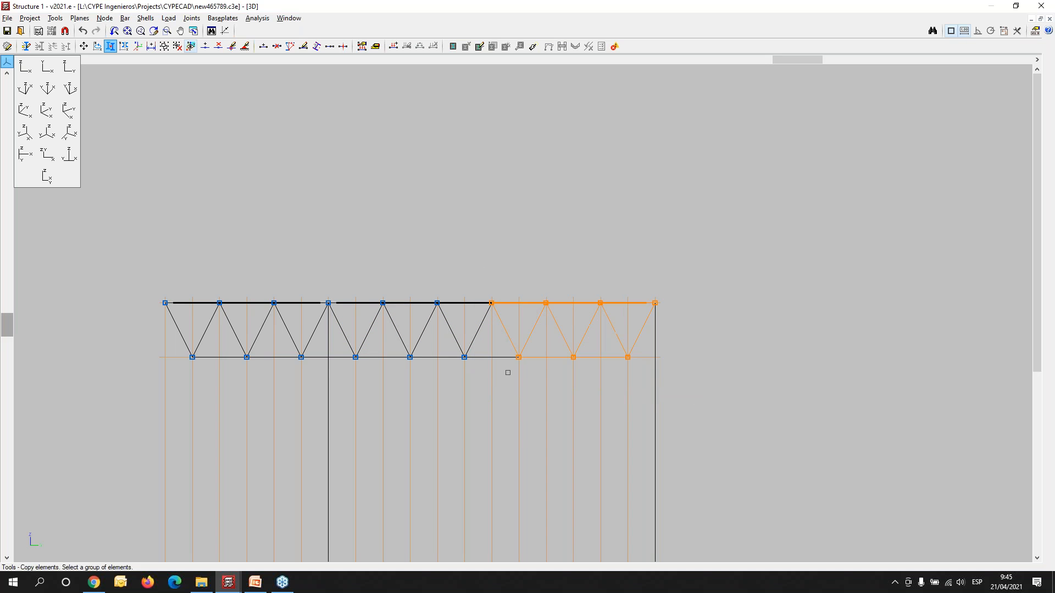
left_click(504, 373)
left_click(482, 353)
right_click(493, 396)
left_click(503, 357)
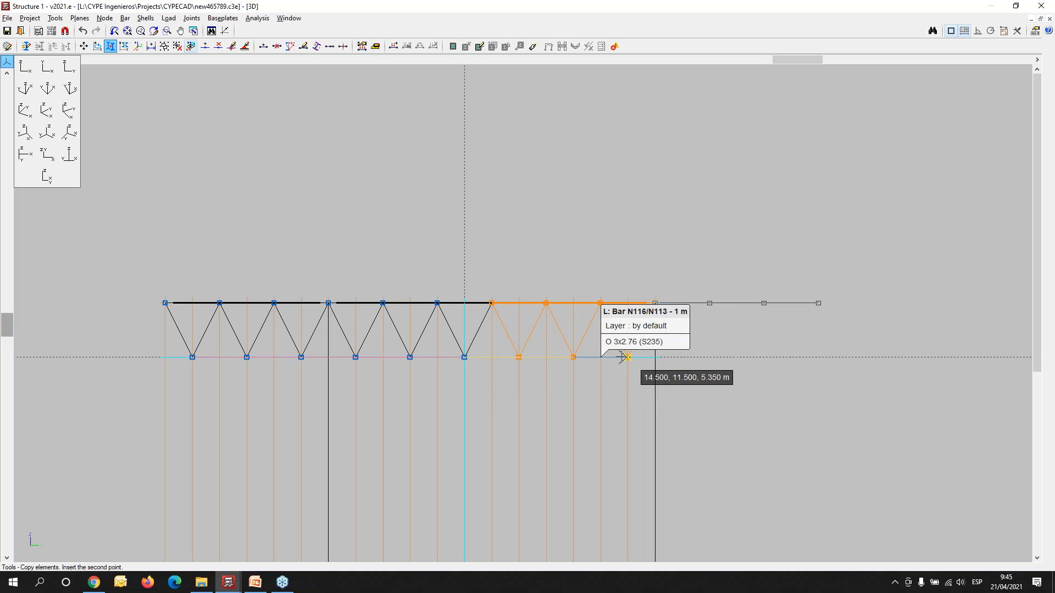
left_click(628, 358)
- Inspect the extended mesh roof and its columns in the 3D view of the complete structure, close it, and view the wireframe model obliquely
left_click(60, 18)
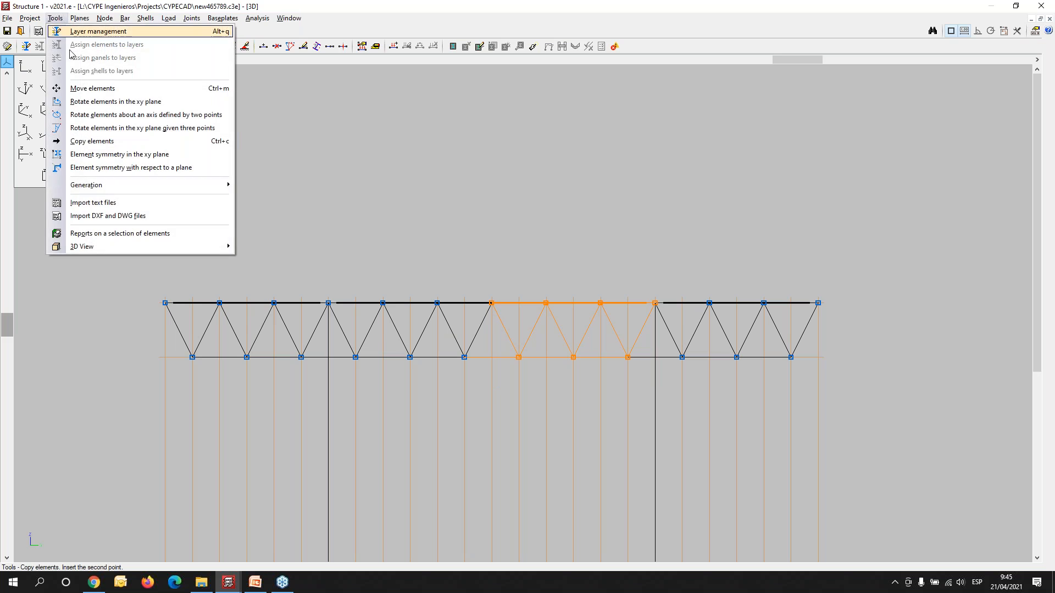
mouse_move(107, 247)
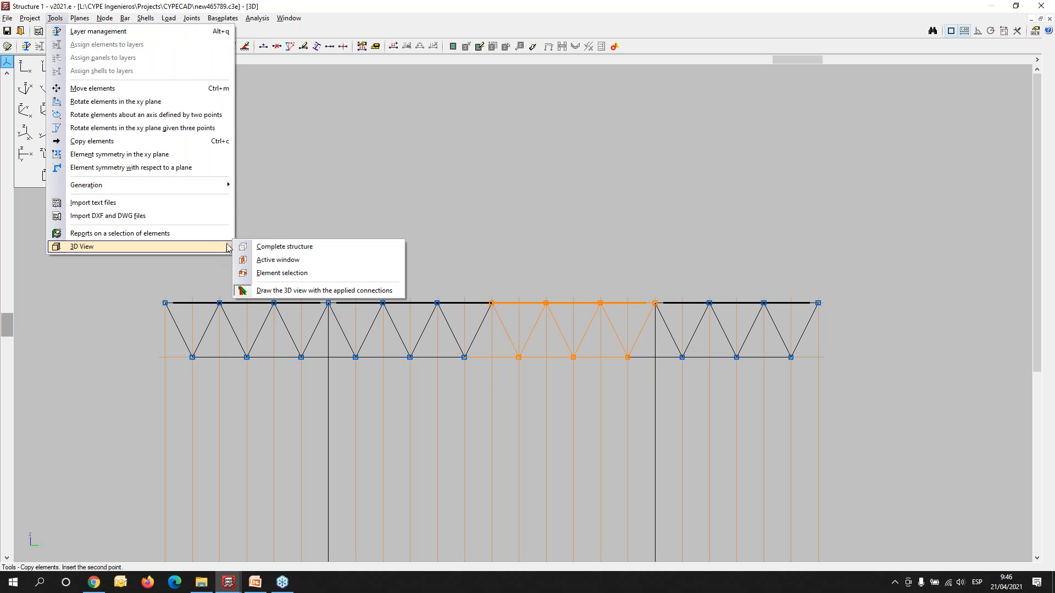
left_click(259, 248)
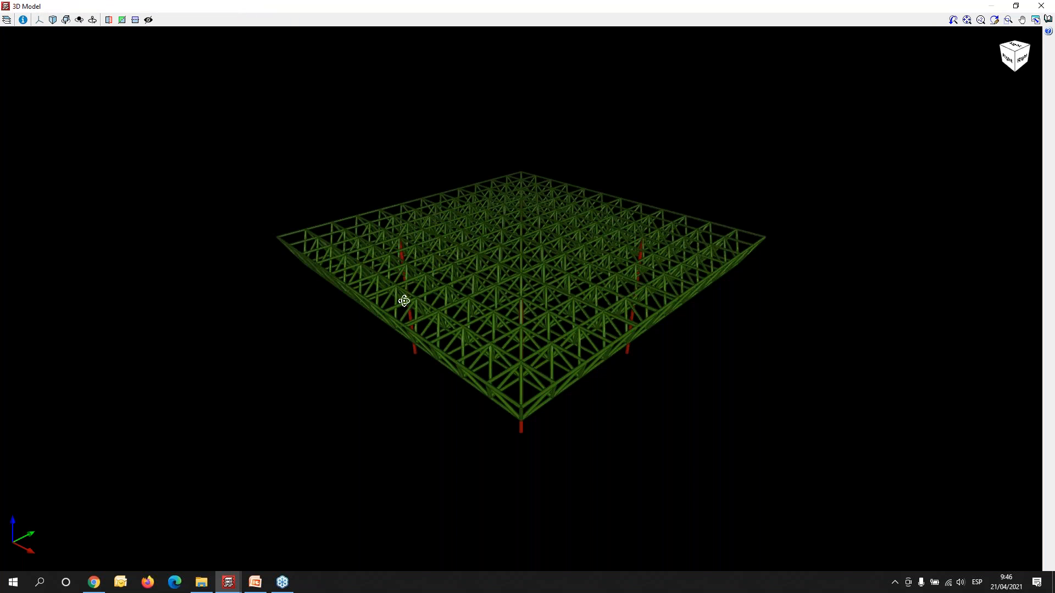
mouse_move(391, 295)
left_mouse_down()
mouse_move(160, 252)
mouse_move(0, 306)
mouse_move(0, 278)
mouse_move(193, 263)
left_mouse_up()
scroll(391, 323, "up", 12)
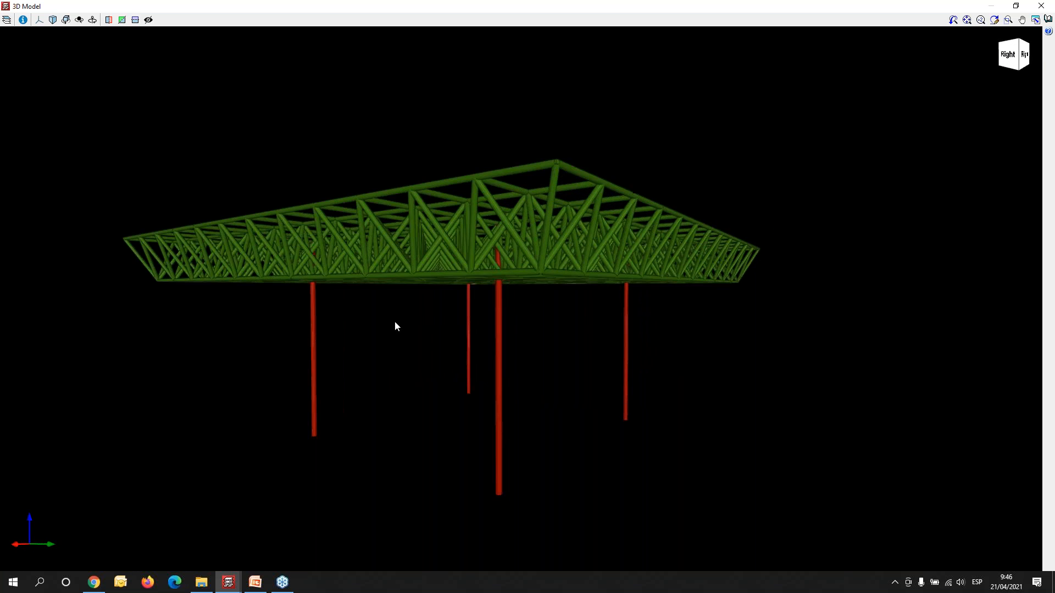
middle_click_drag(395, 311, 333, 386, "shift")
scroll(333, 385, "down", 6)
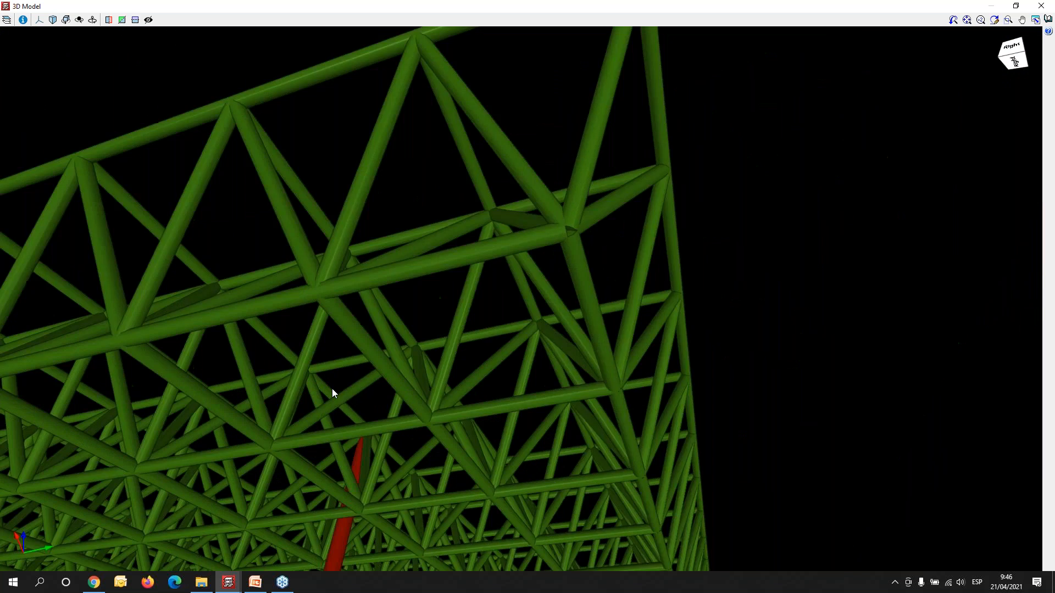
scroll(320, 474, "up", 3)
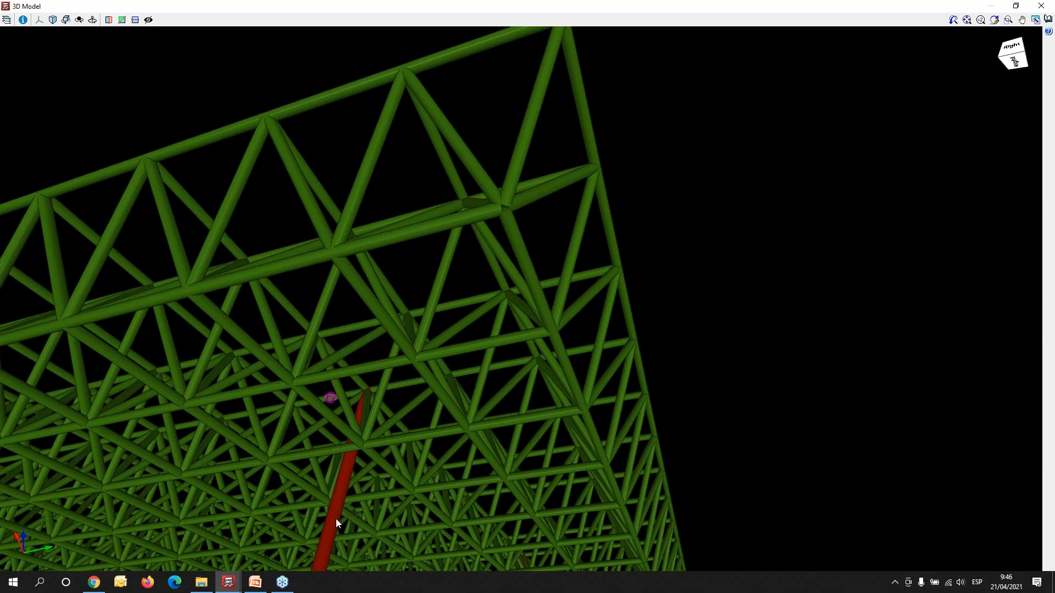
scroll(335, 519, "down", 1)
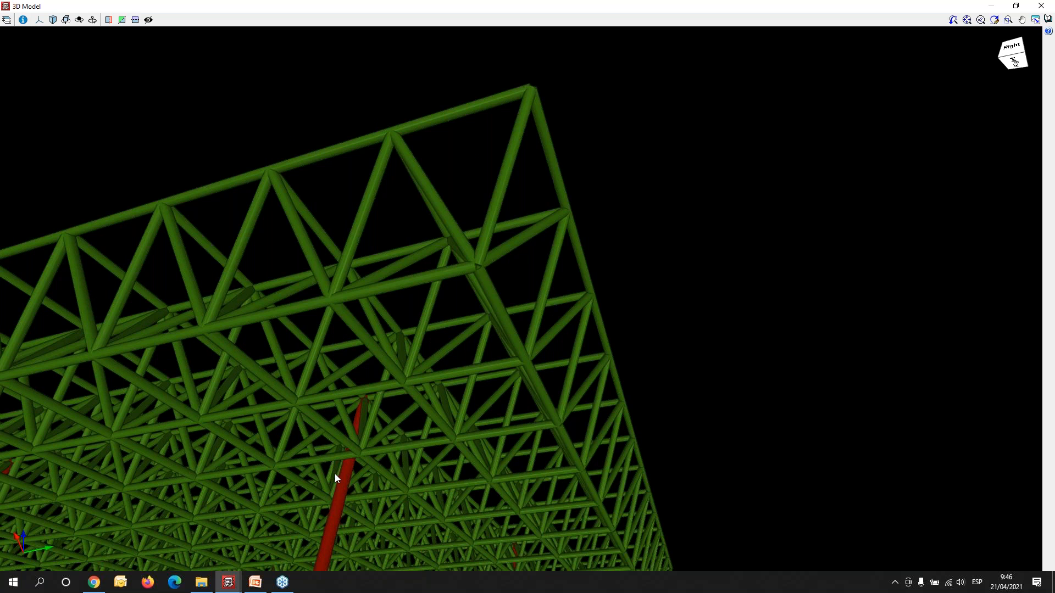
scroll(334, 474, "down", 2)
middle_click_drag(308, 506, 307, 503, "shift")
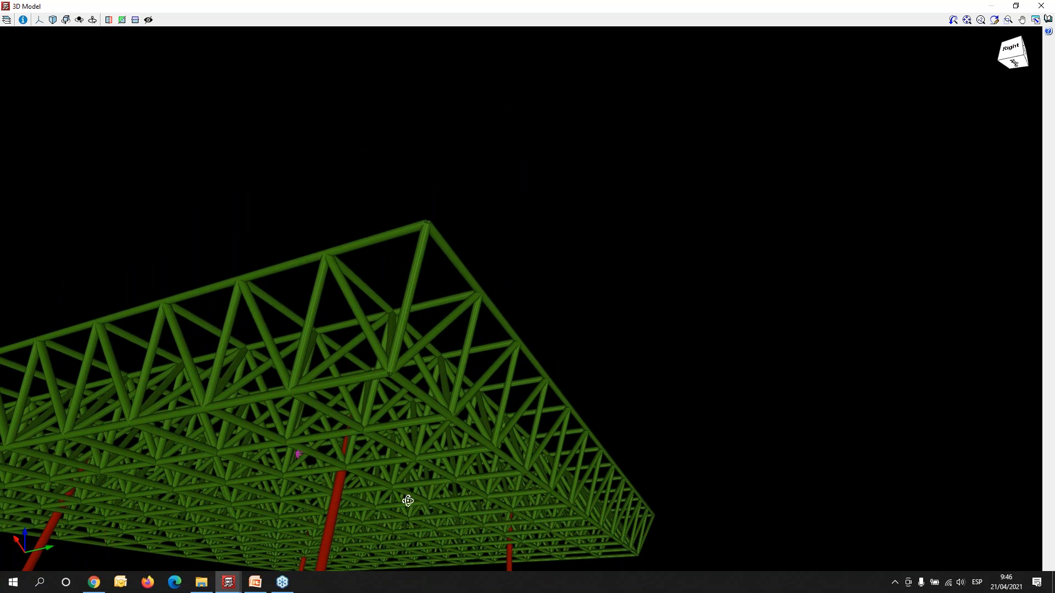
left_click(1051, 7)
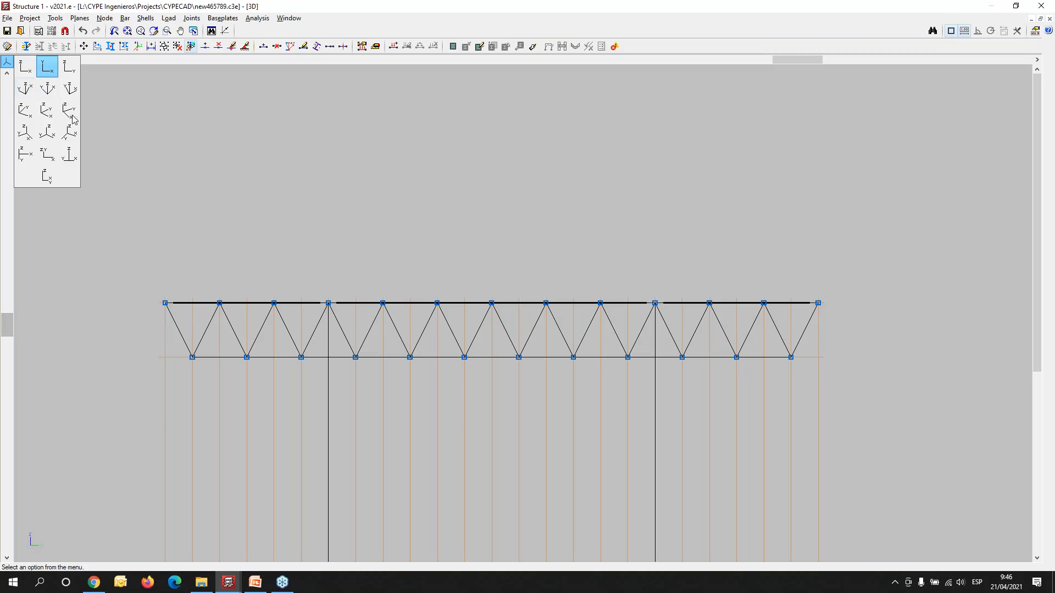
middle_click_drag(375, 378, 322, 388, "shift")
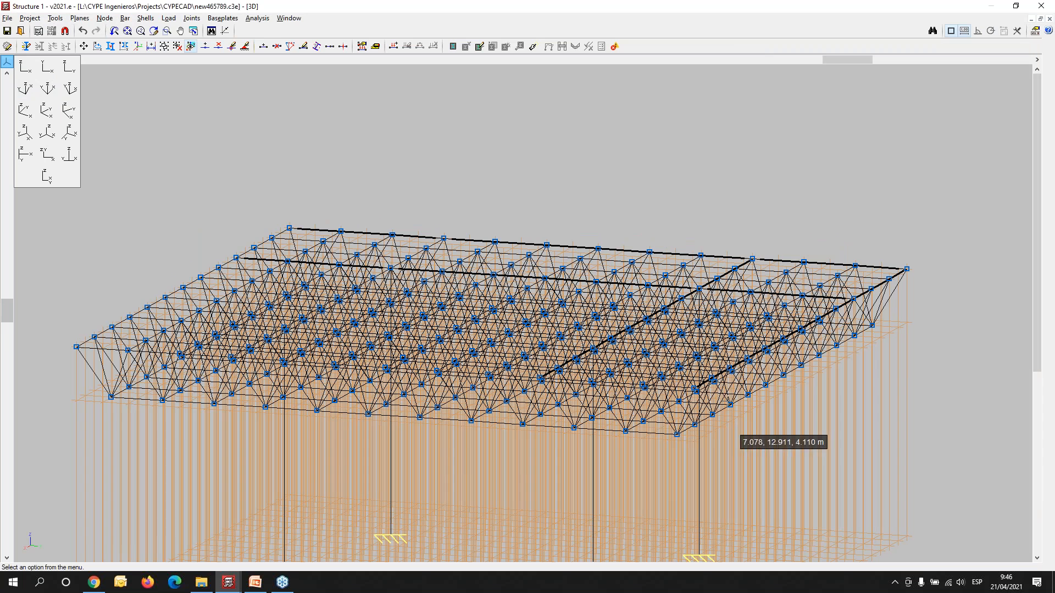
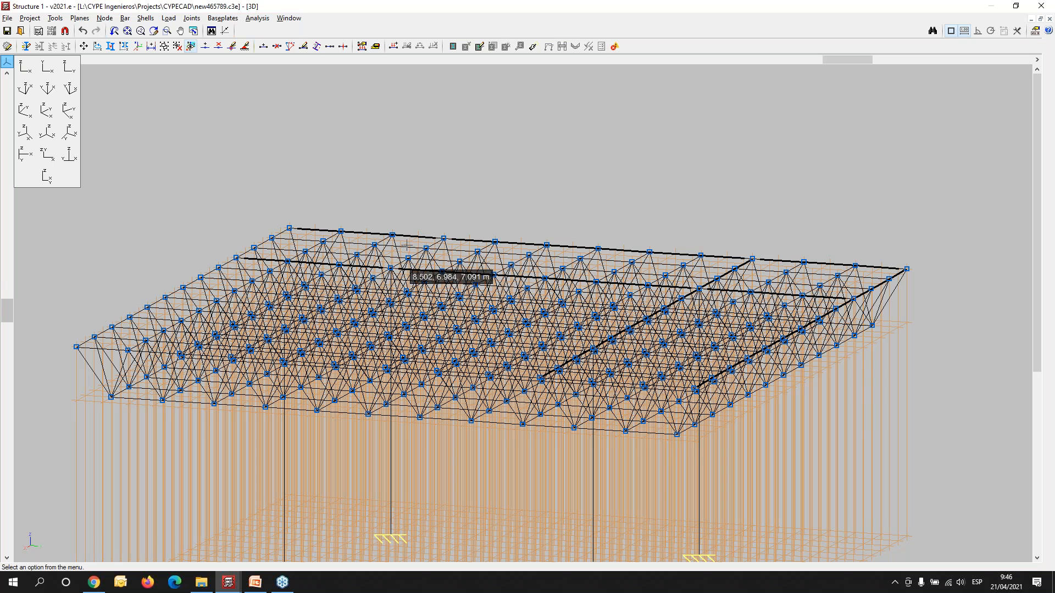
- Show the mesh roof in the plan XY view and start a new 3D view of a selection of elements
left_click(68, 68)
left_click(70, 89)
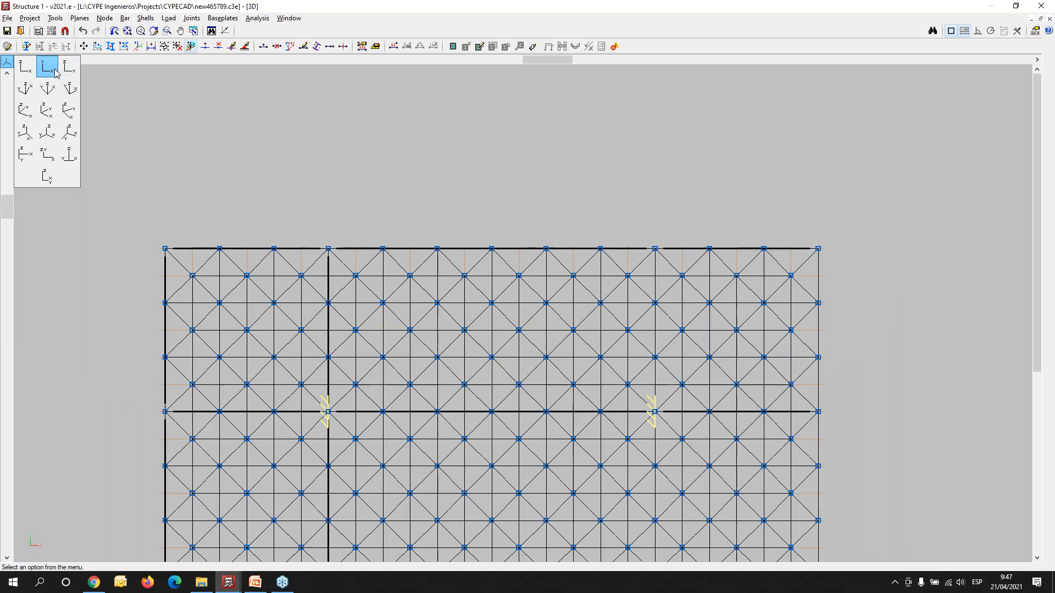
scroll(374, 268, "down", 2)
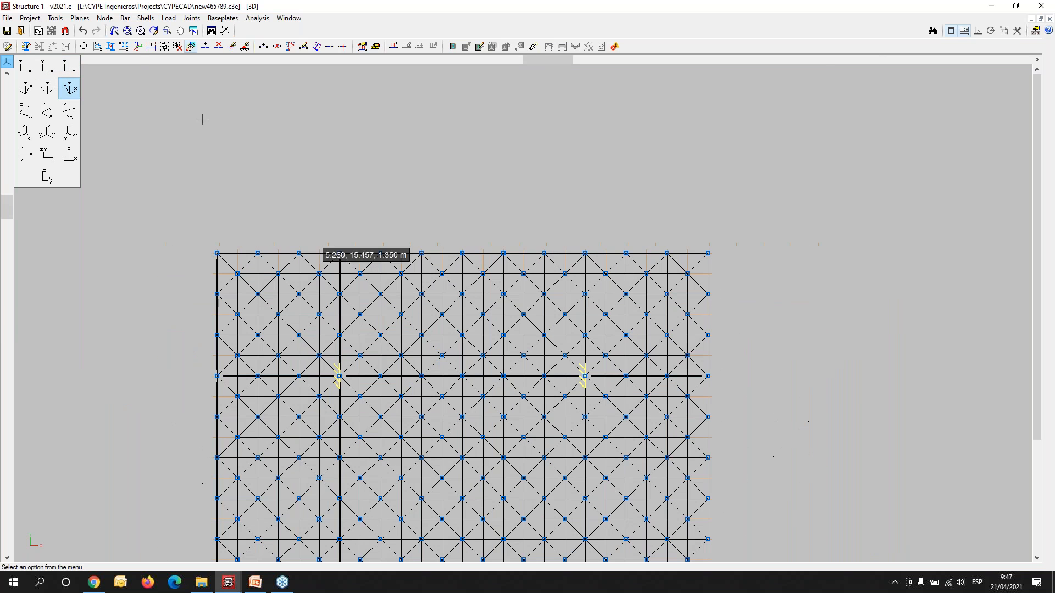
left_click(264, 20)
mouse_move(289, 19)
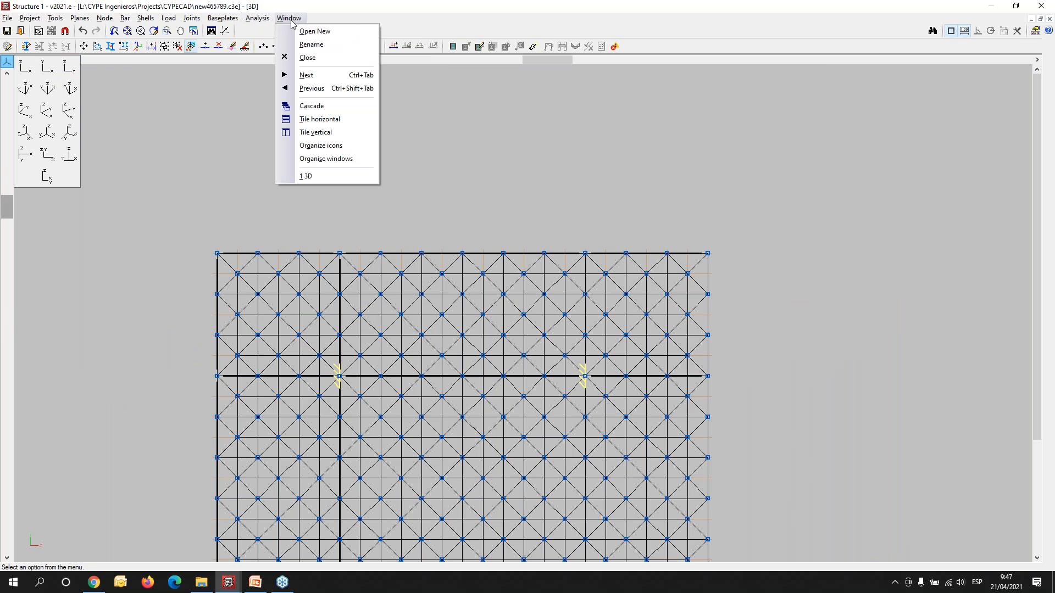
left_click(304, 32)
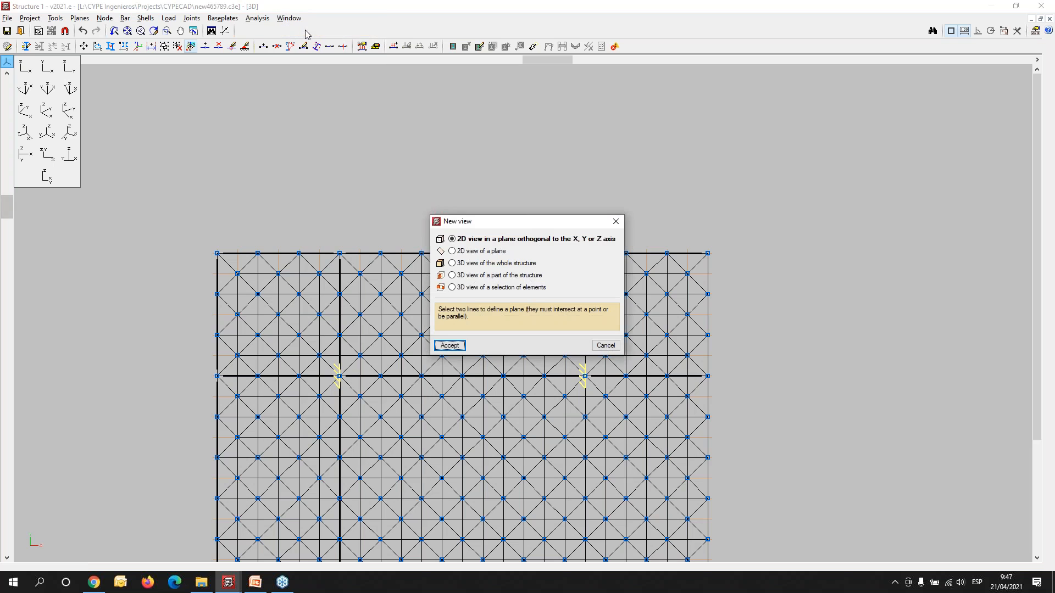
left_click_drag(512, 225, 862, 117)
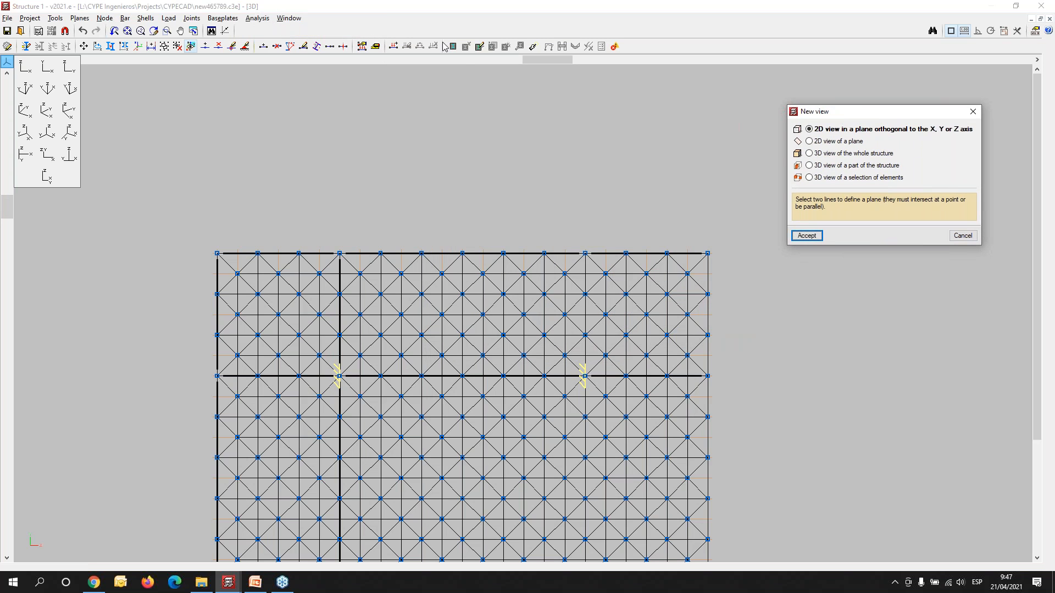
left_click(809, 177)
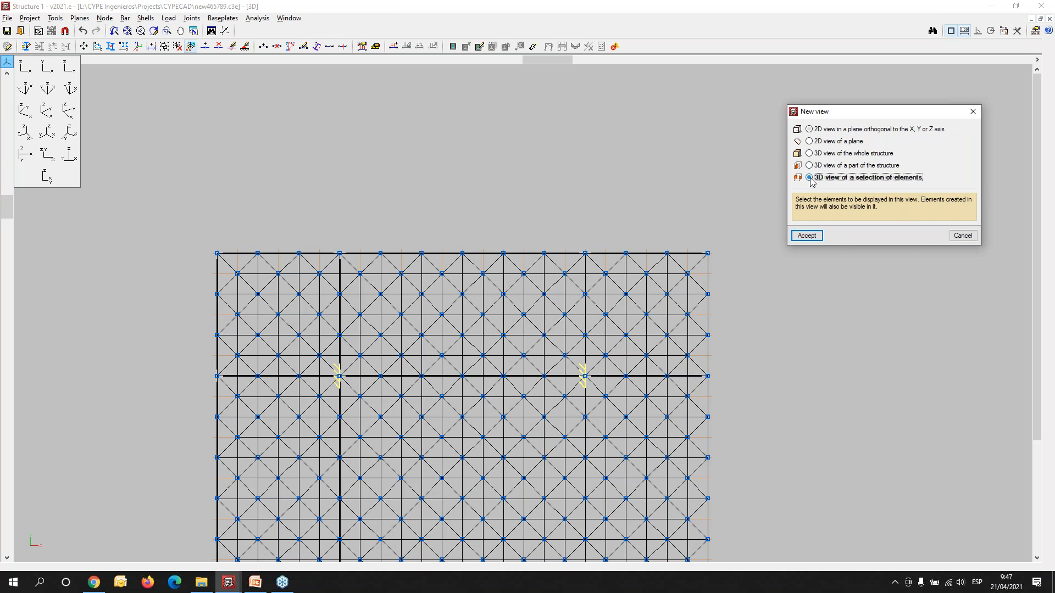
left_click(805, 238)
- Select column P15 with the mesh pyramid at its head and create the partial 3D view titled Auxiliar
scroll(247, 514, "up", 1)
scroll(308, 457, "up", 1)
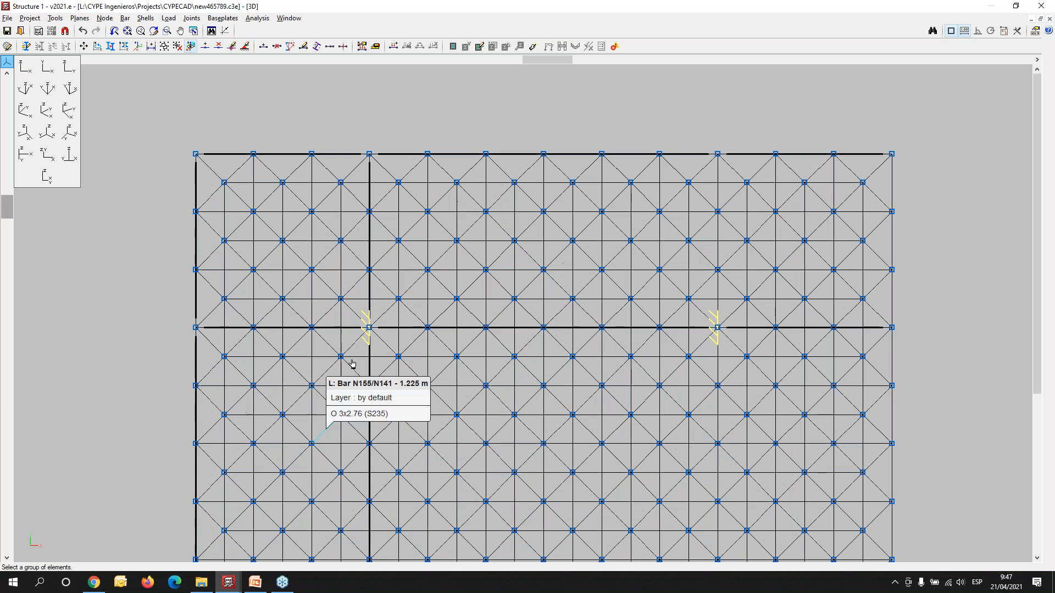
scroll(320, 292, "up", 3)
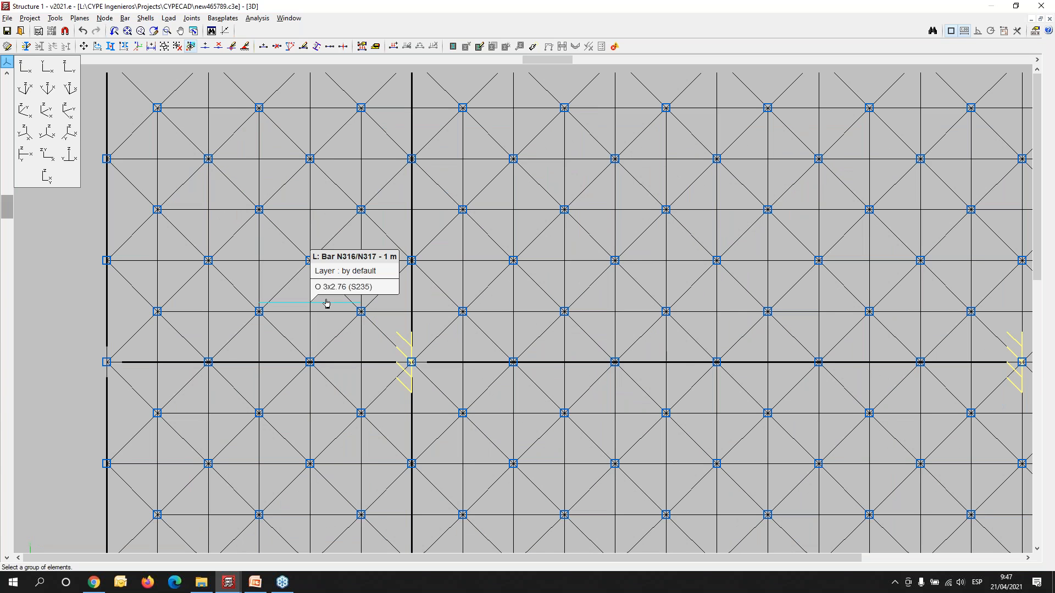
scroll(328, 300, "up", 2)
left_click(332, 278)
left_click(590, 527)
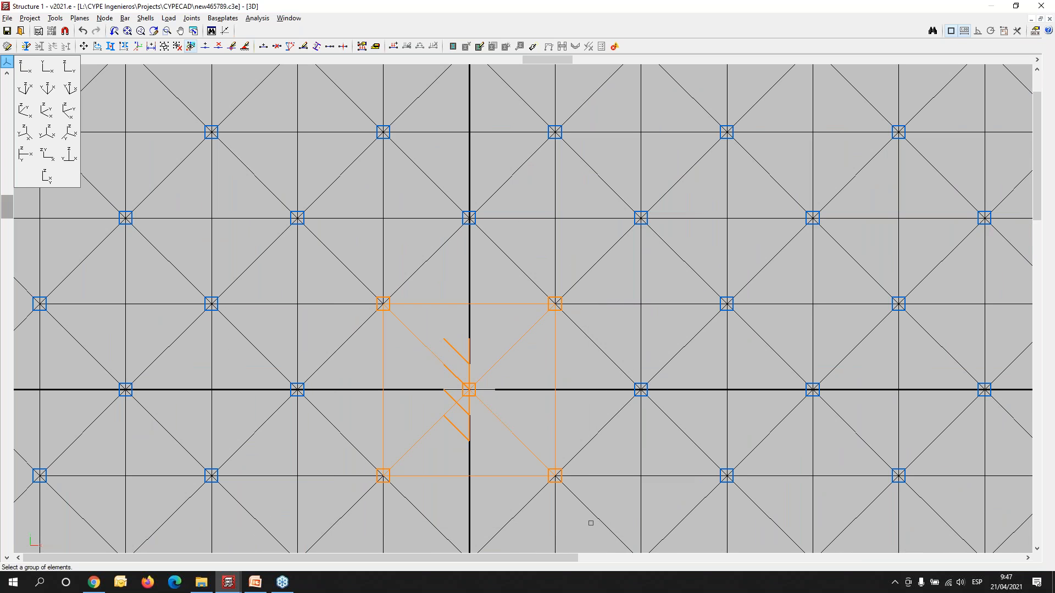
right_click(519, 390)
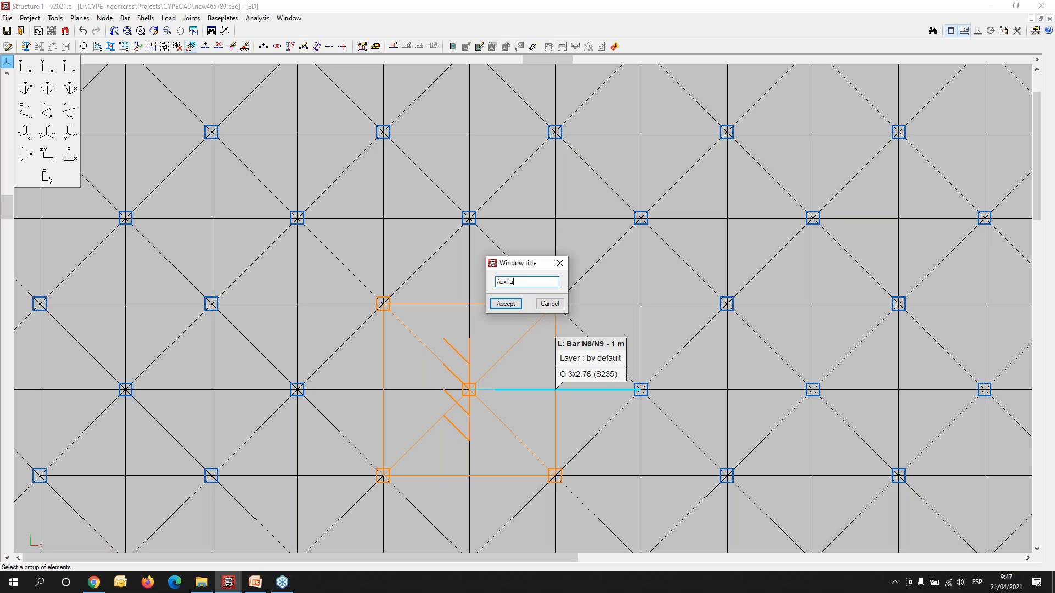
left_click(502, 304)
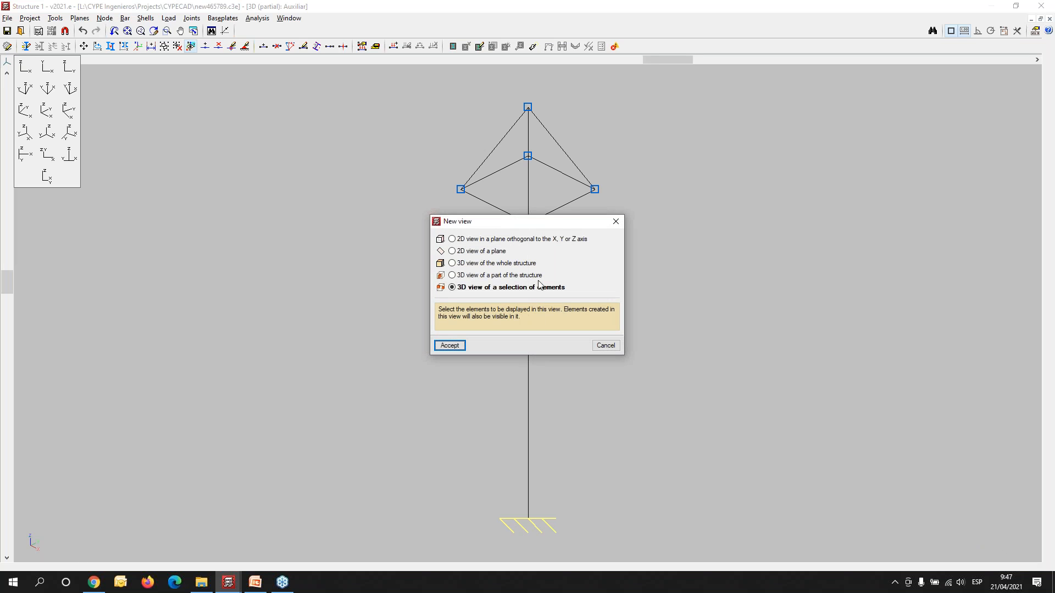
left_click(616, 222)
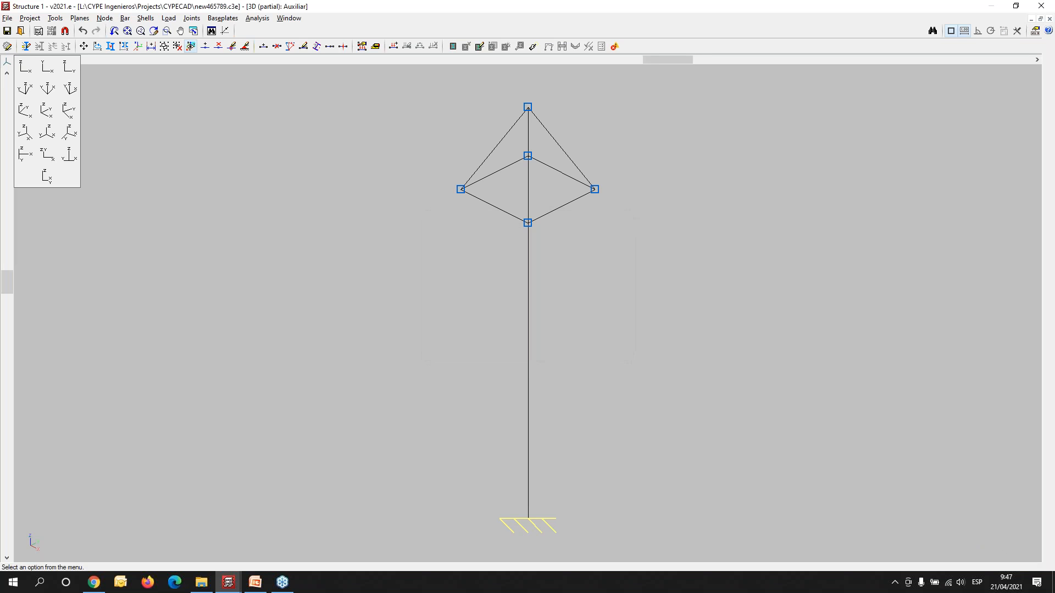
- Inspect the column and its mesh pyramid obliquely and in the rendered 3D view of the active window, and close the rendering
middle_click_drag(257, 346, 338, 327)
scroll(385, 280, "down", 2)
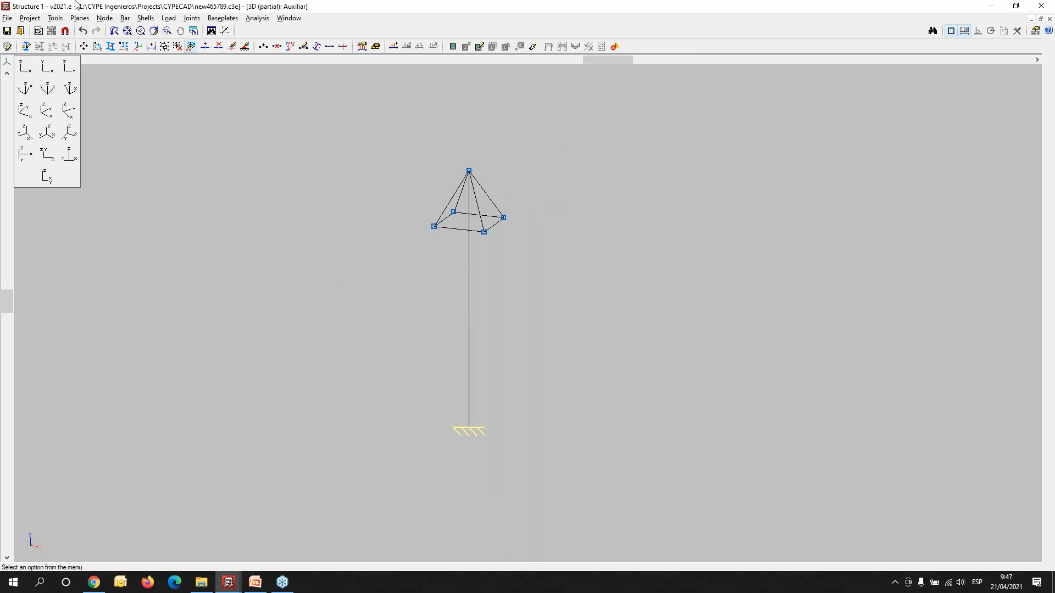
left_click(289, 18)
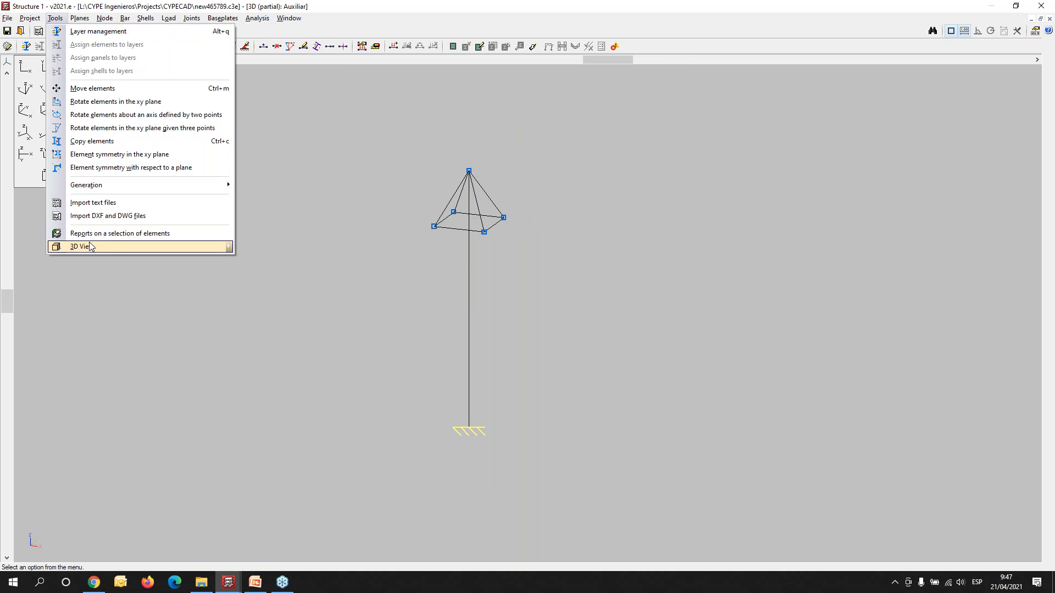
mouse_move(92, 247)
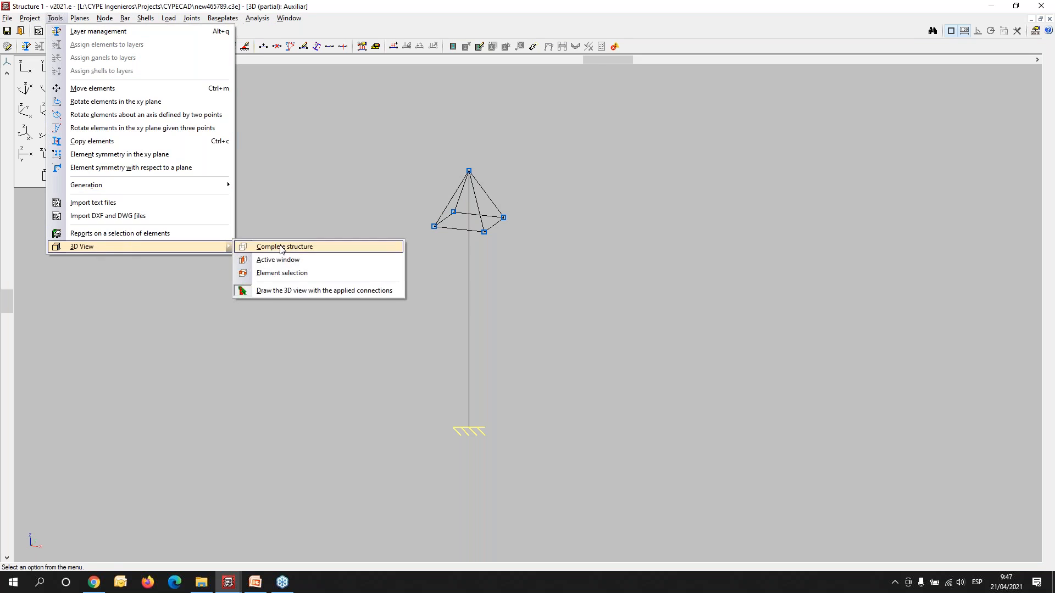
left_click(312, 261)
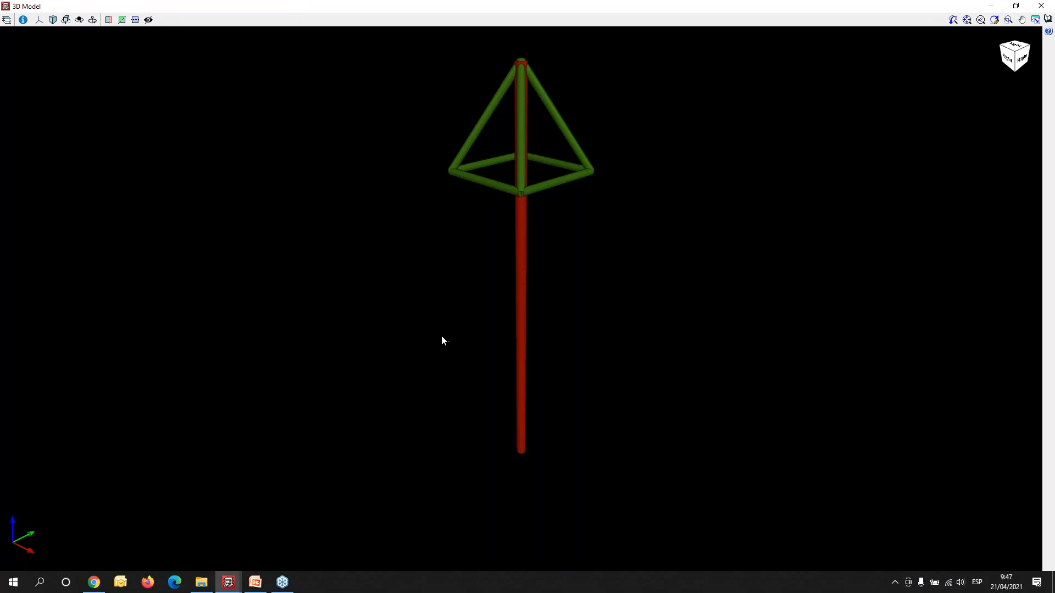
left_click_drag(376, 356, 541, 308)
left_click(1046, 7)
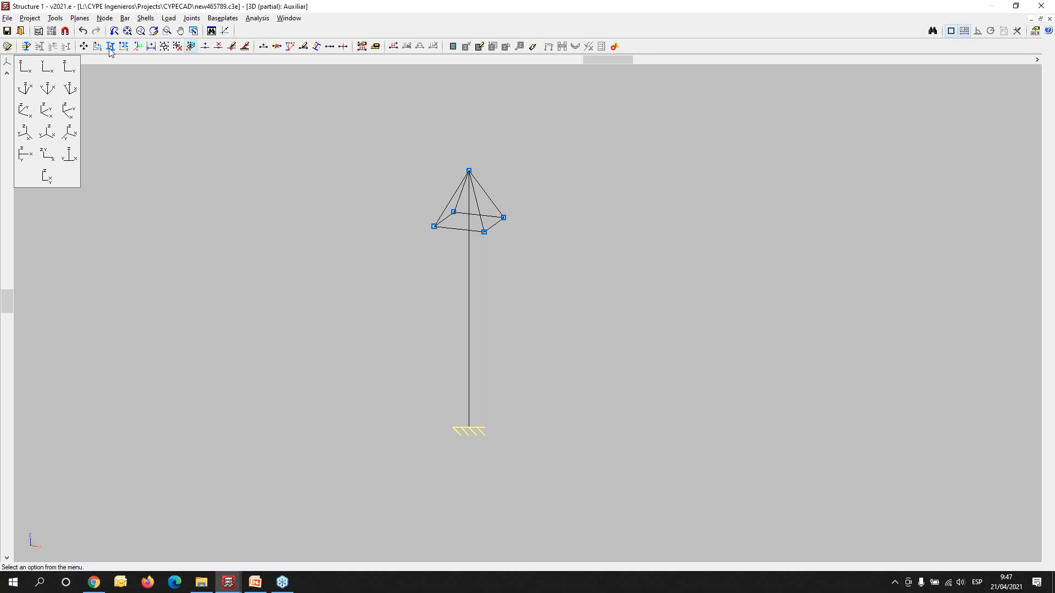
- Start a new bar and set its section to the round tube O 4x7.29 from the Tubos series
scroll(486, 292, "up", 2)
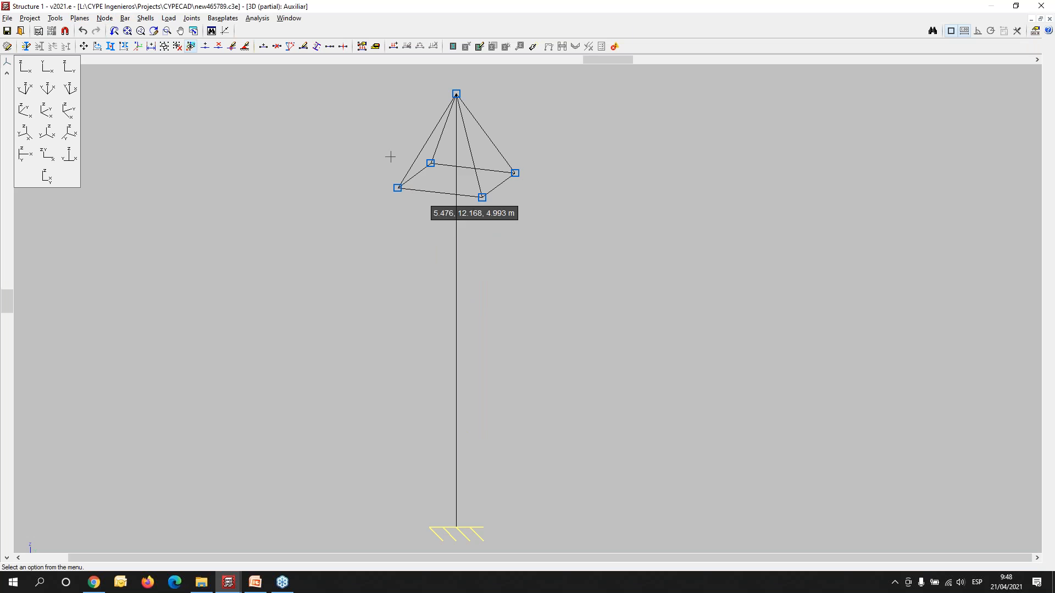
left_click(78, 18)
mouse_move(53, 22)
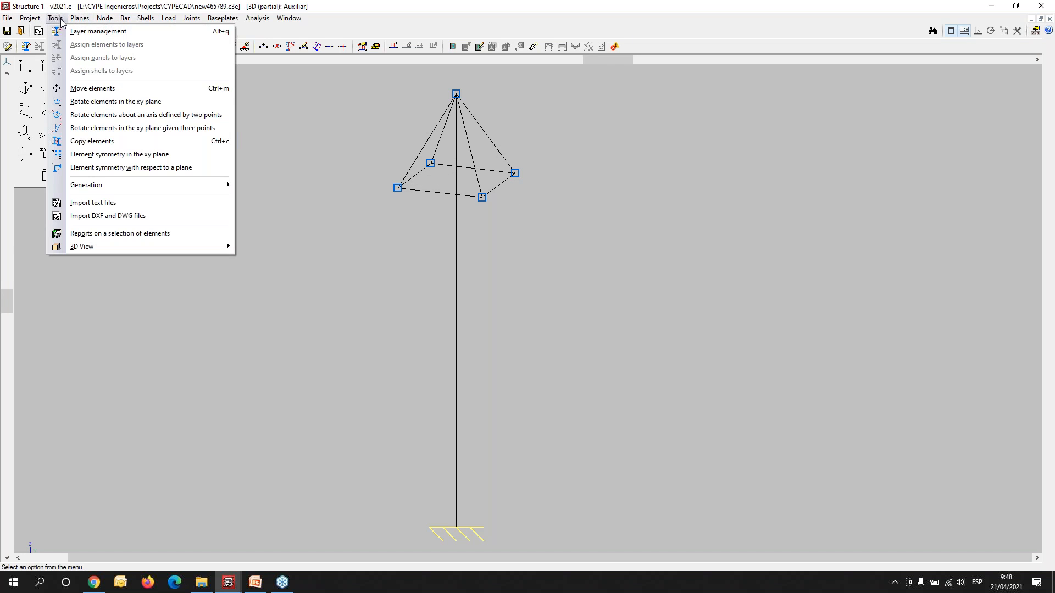
mouse_move(133, 27)
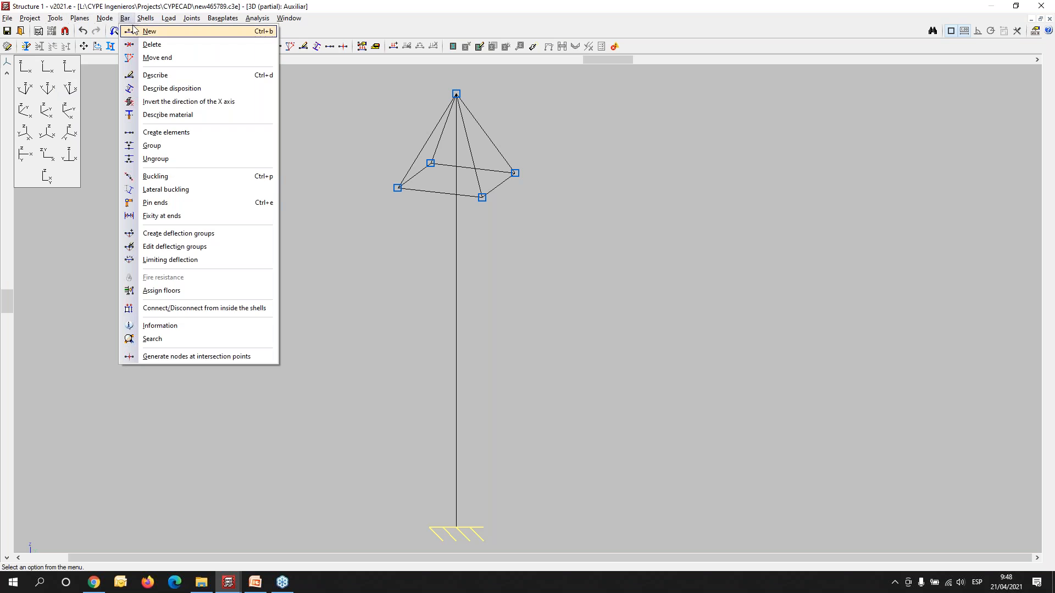
left_click(135, 31)
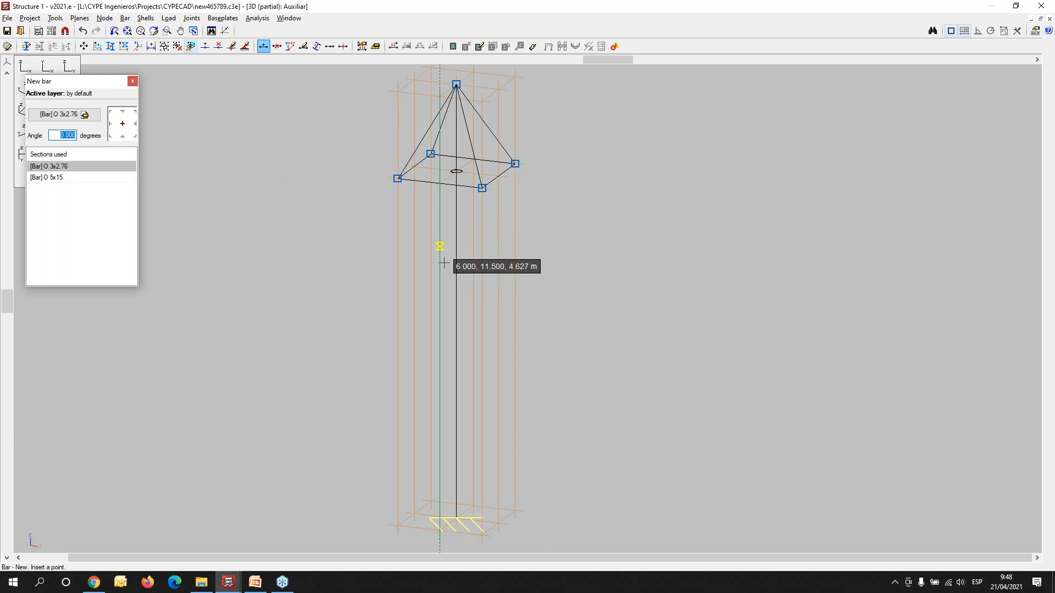
scroll(447, 264, "up", 1)
middle_click_drag(467, 256, 440, 327)
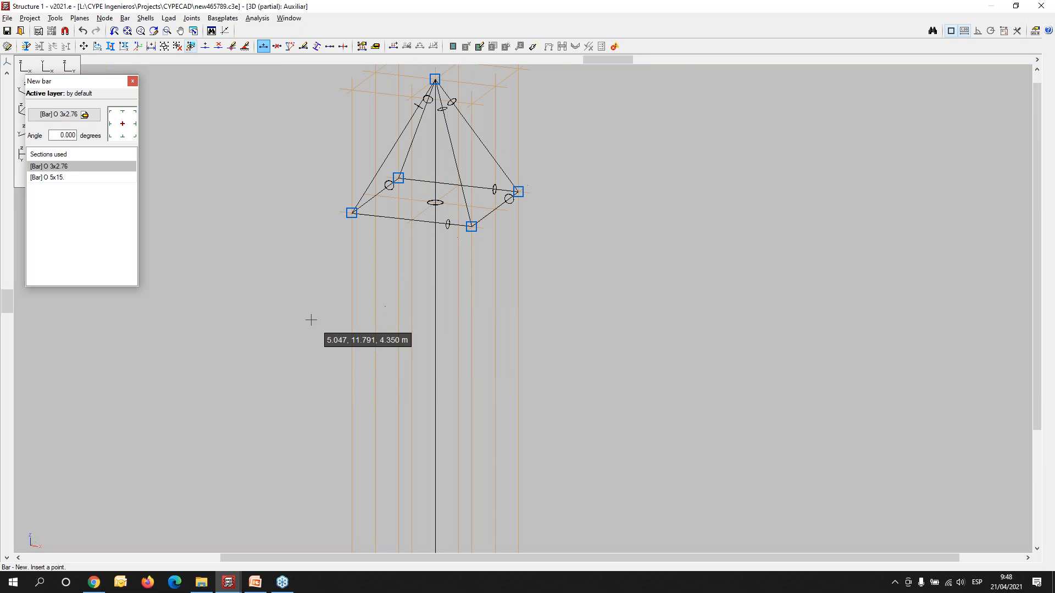
left_click(51, 116)
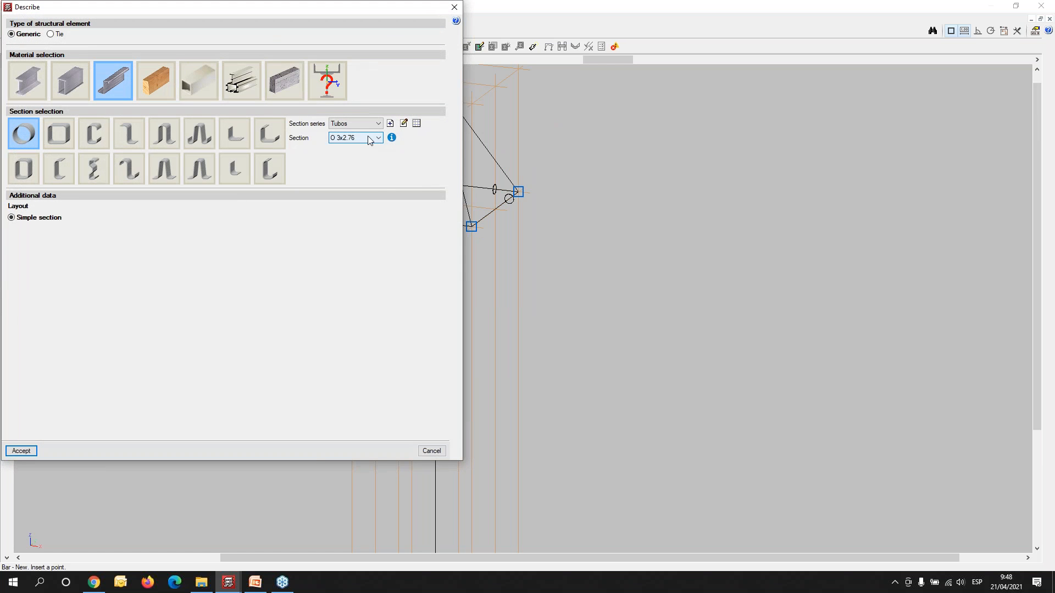
left_click(371, 138)
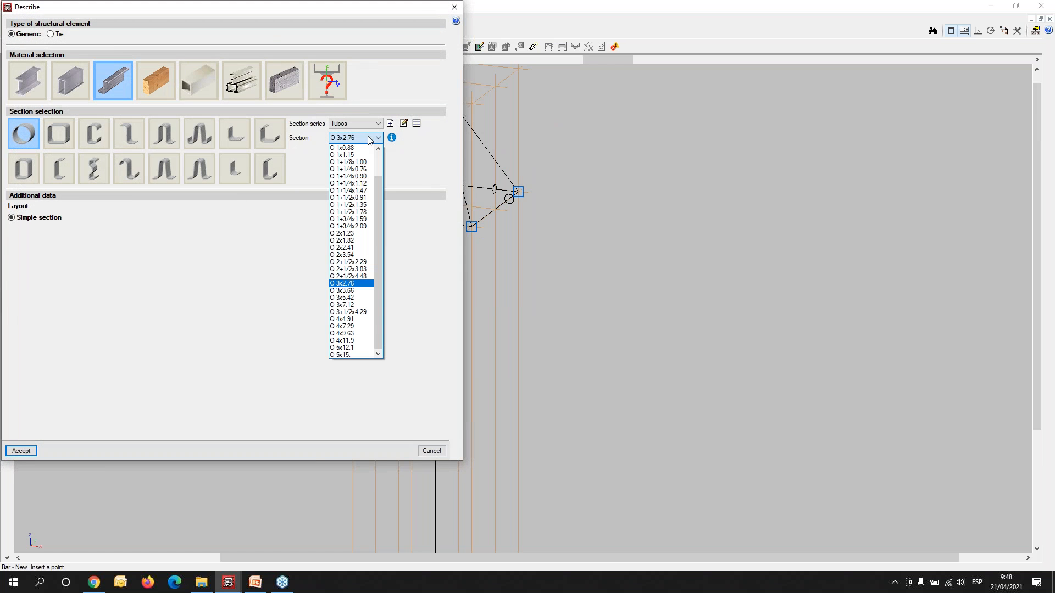
left_click(345, 327)
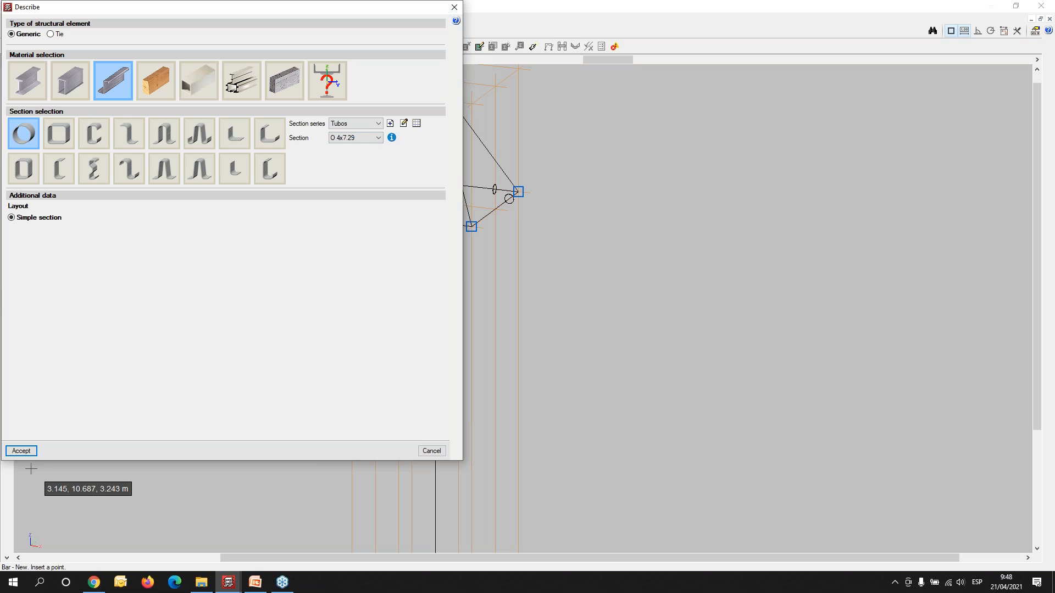
left_click(23, 453)
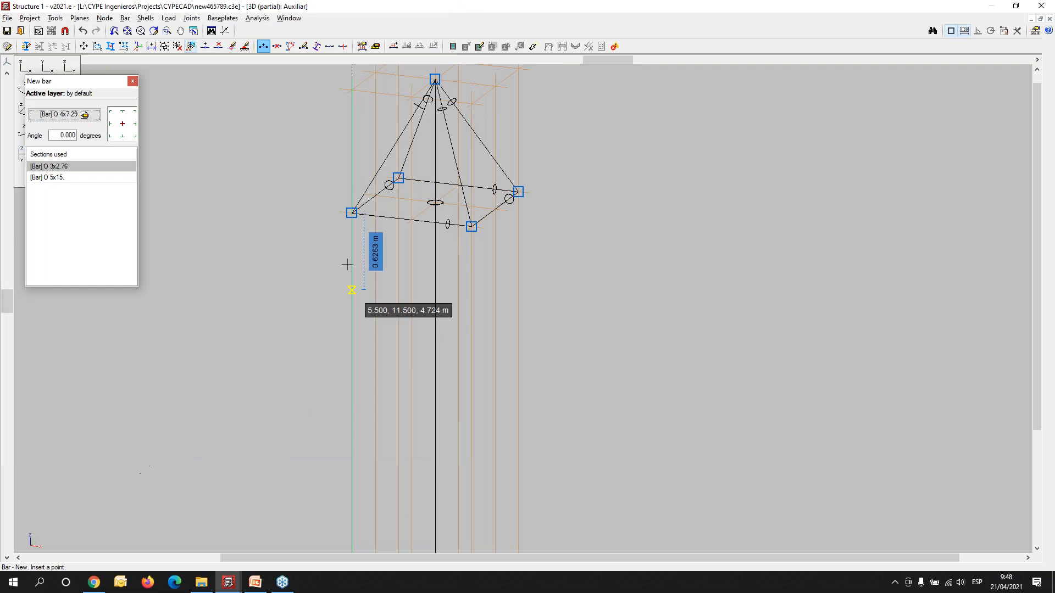
- Draw an inclined strut from the column axis, 2 m below its top node, to the pyramid's base node at X 5.5, Y 11.5
scroll(346, 269, "up", 2)
middle_click_drag(456, 276, 392, 357)
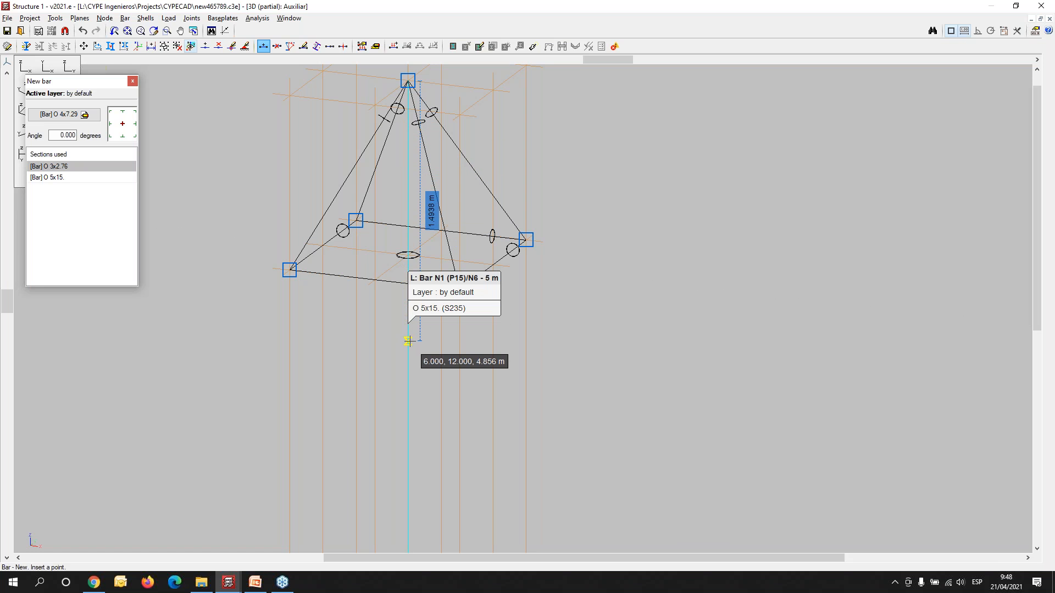
left_click(408, 81)
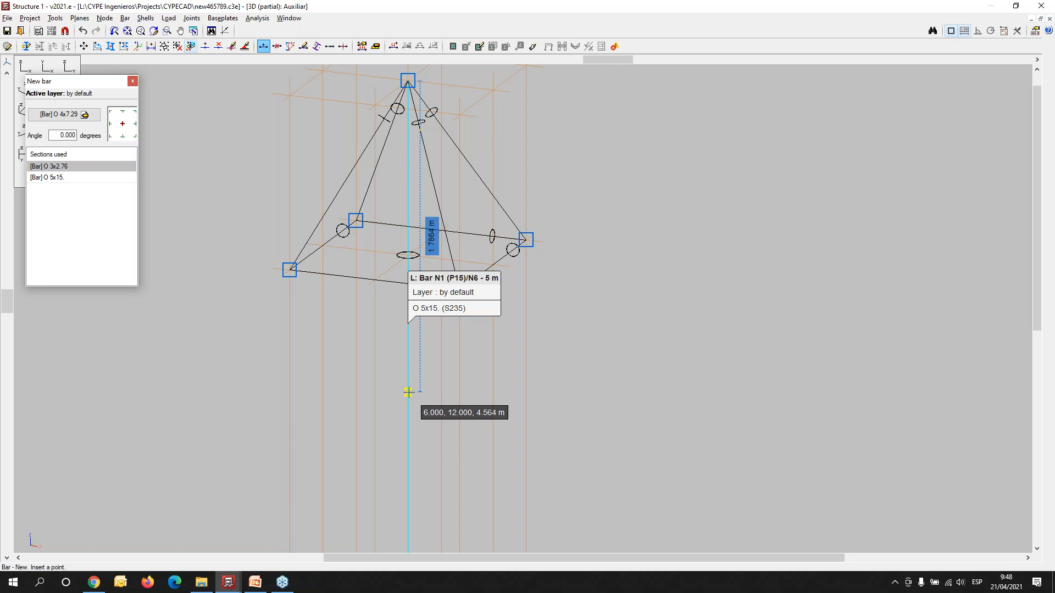
left_click(409, 393)
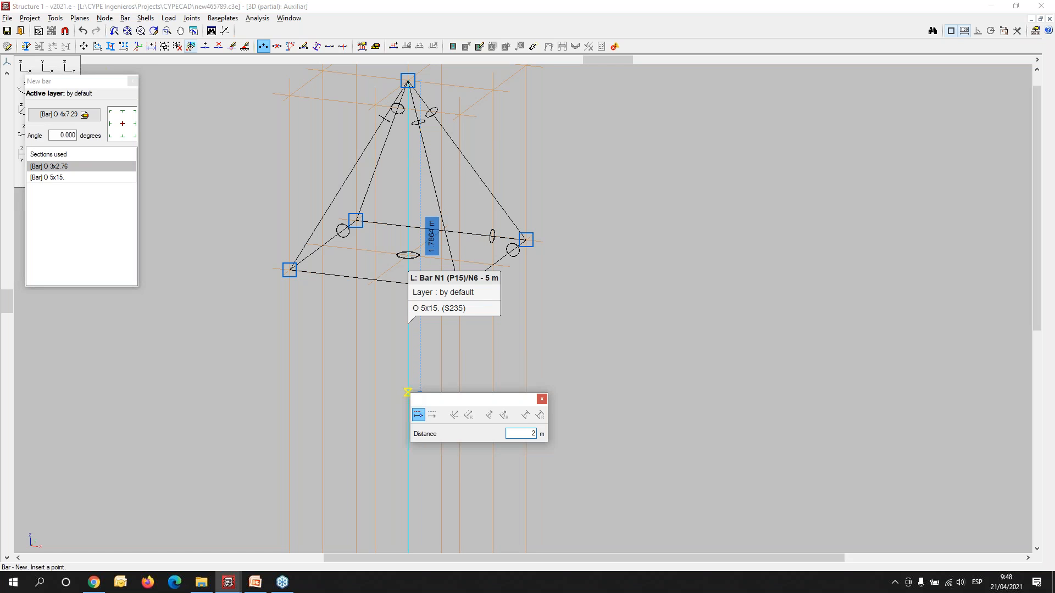
key("Return")
left_click(390, 371)
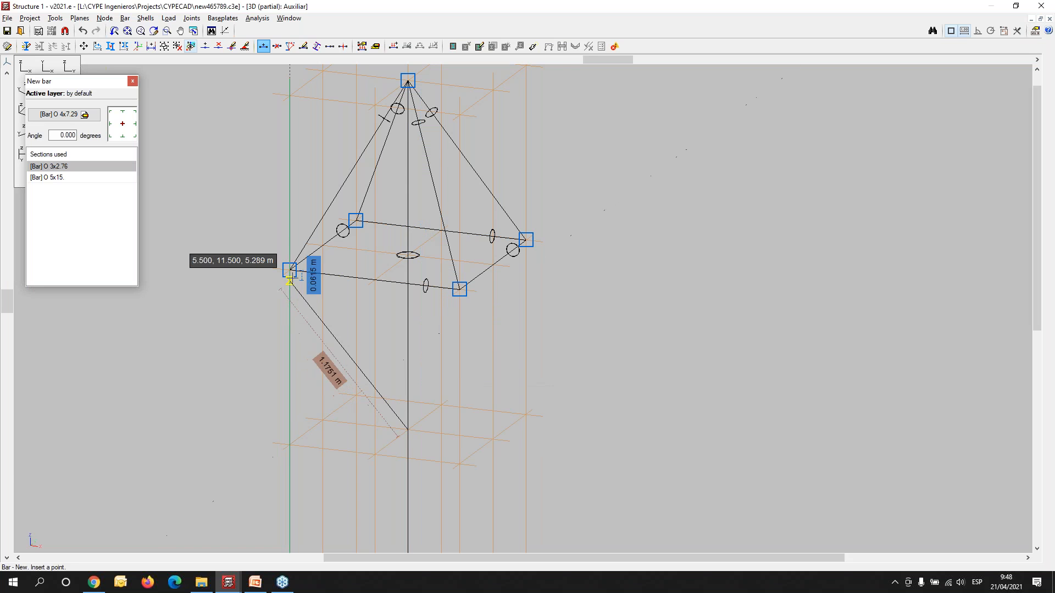
left_click(290, 269)
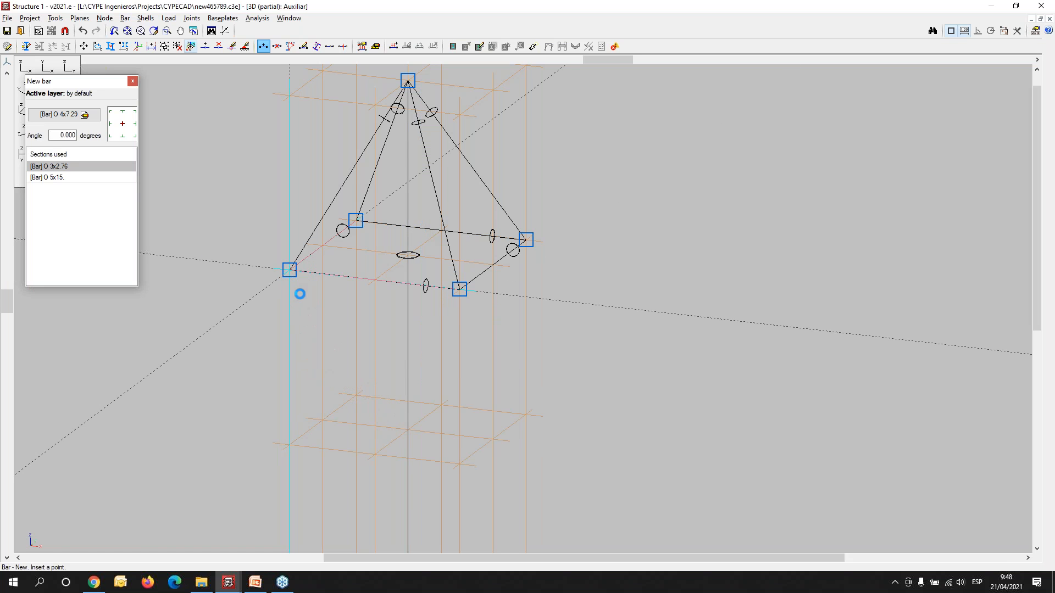
- Draw two more struts between the same column node and the two rear base nodes of the pyramid
left_click(408, 430)
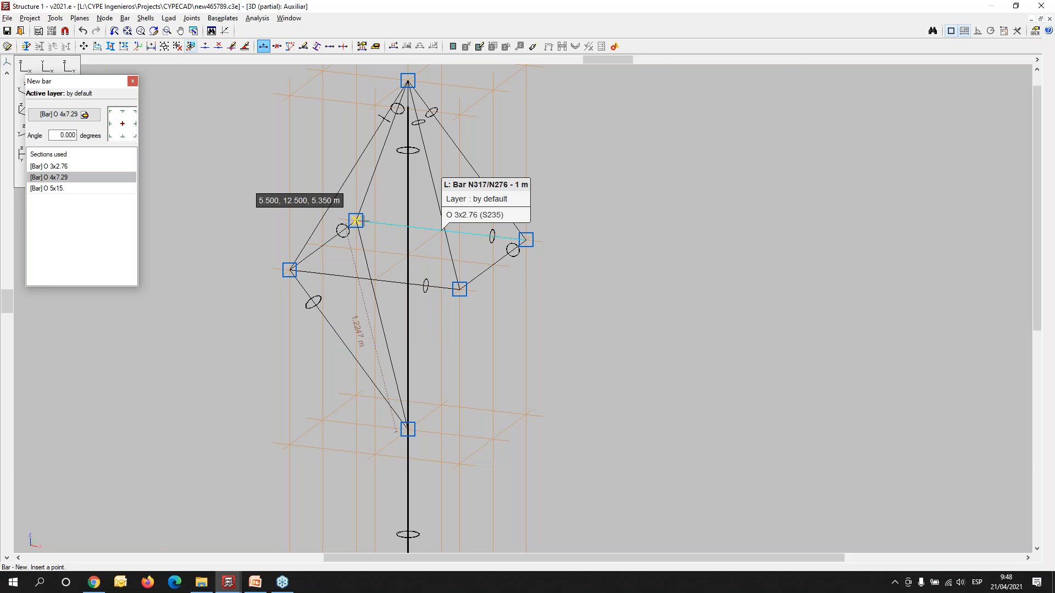
left_click(356, 221)
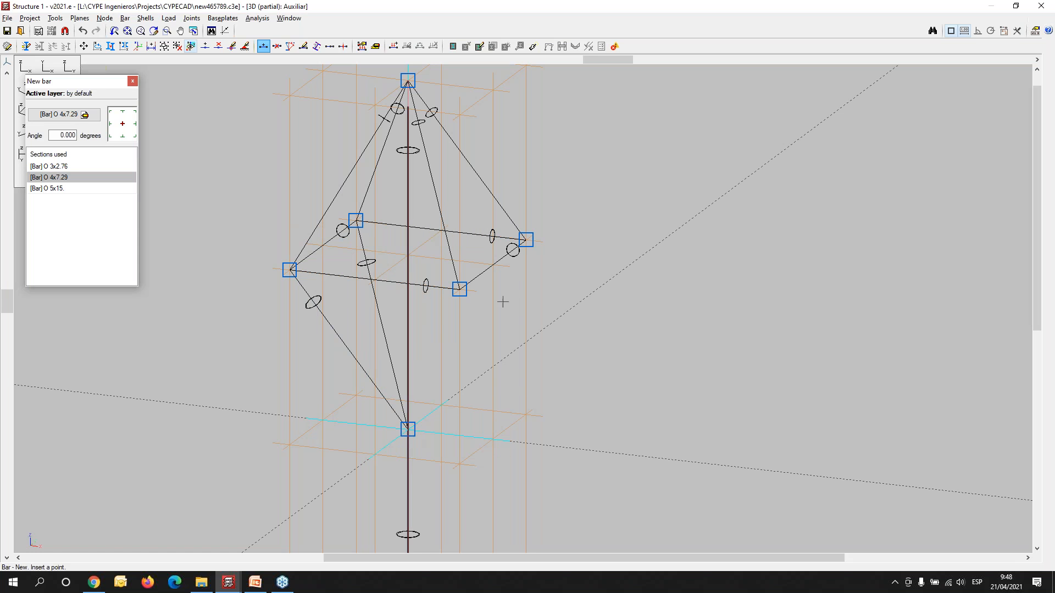
left_click(526, 241)
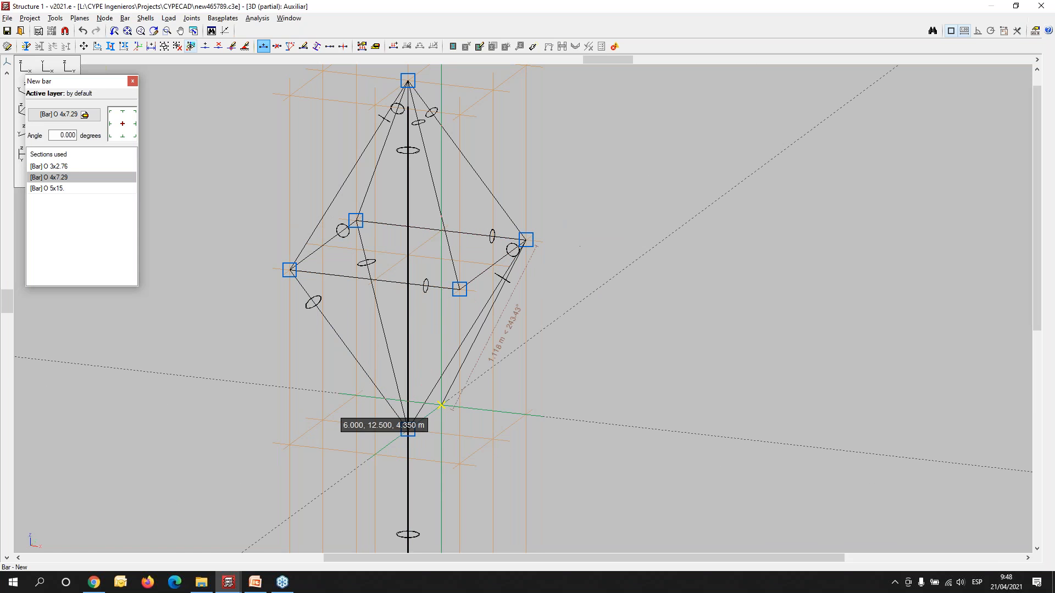
left_click(408, 429)
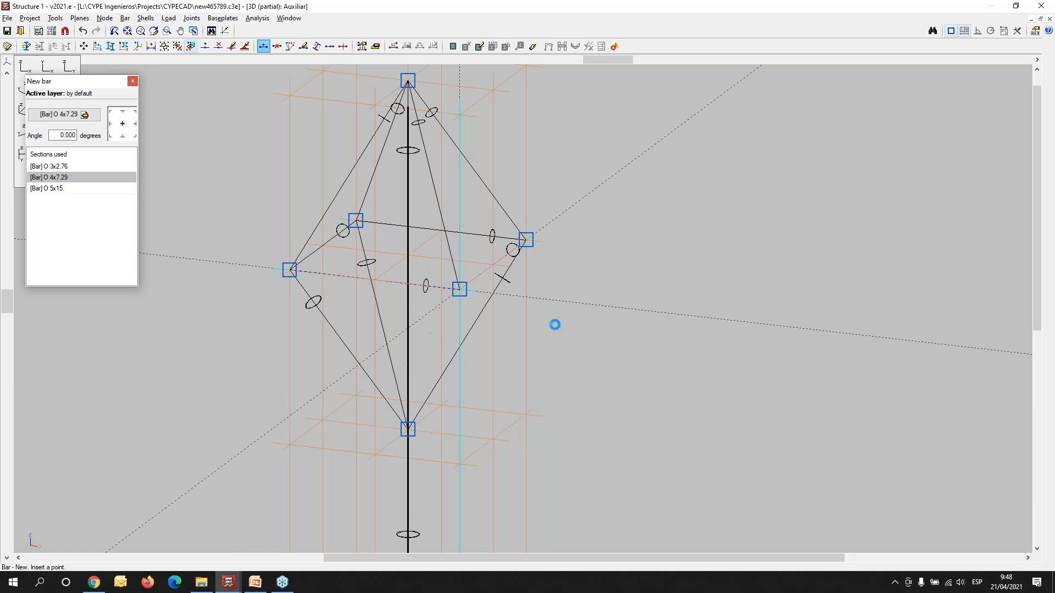
- Complete the fourth strut at the pyramid's front base node and delete the column segment between the strut node and the pyramid's top node
left_click(459, 289)
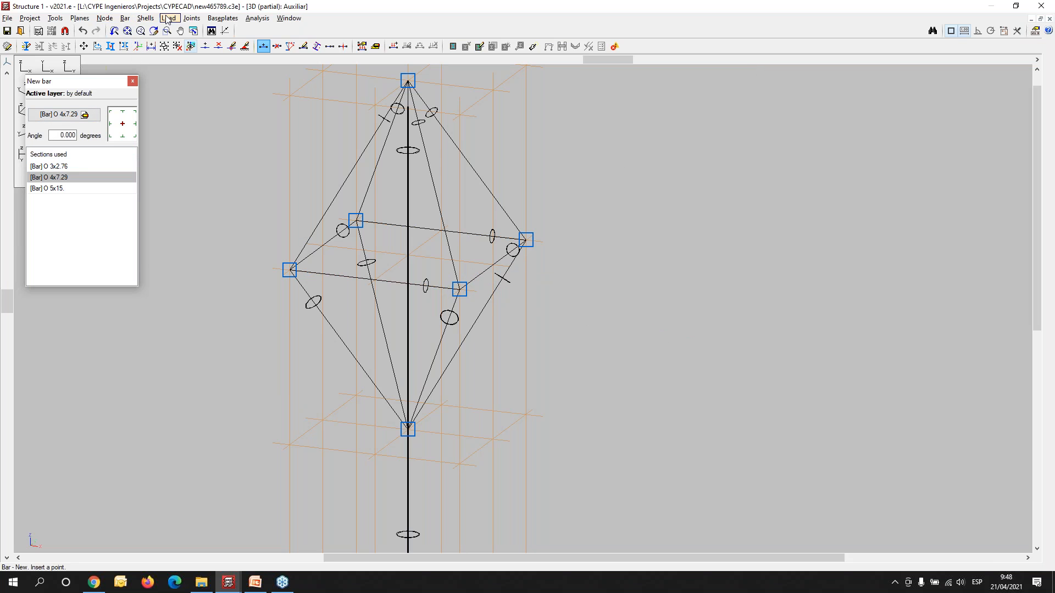
left_click(127, 19)
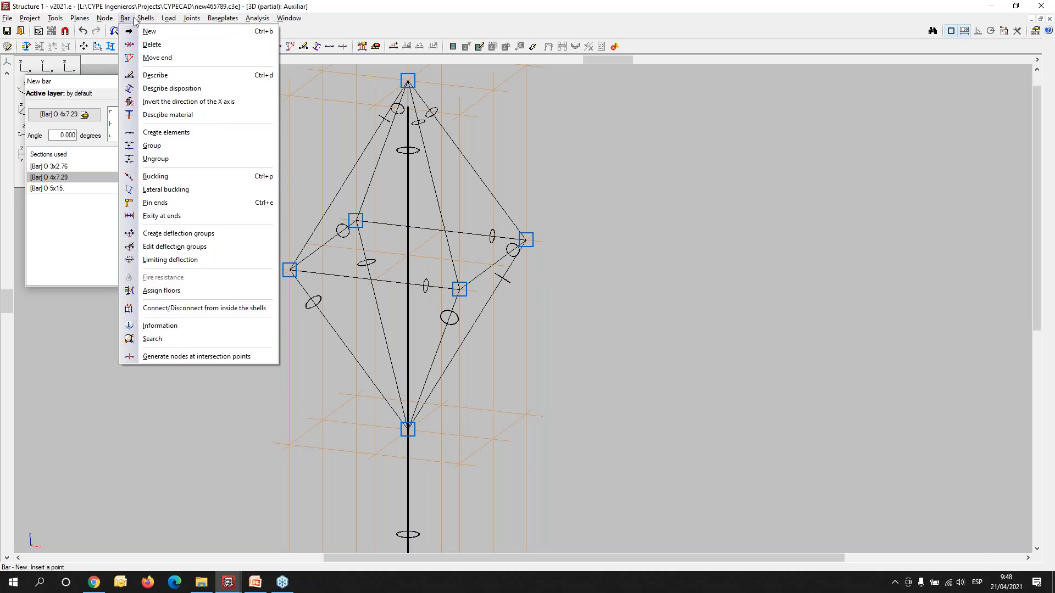
left_click(145, 44)
left_click(407, 200)
right_click(296, 124)
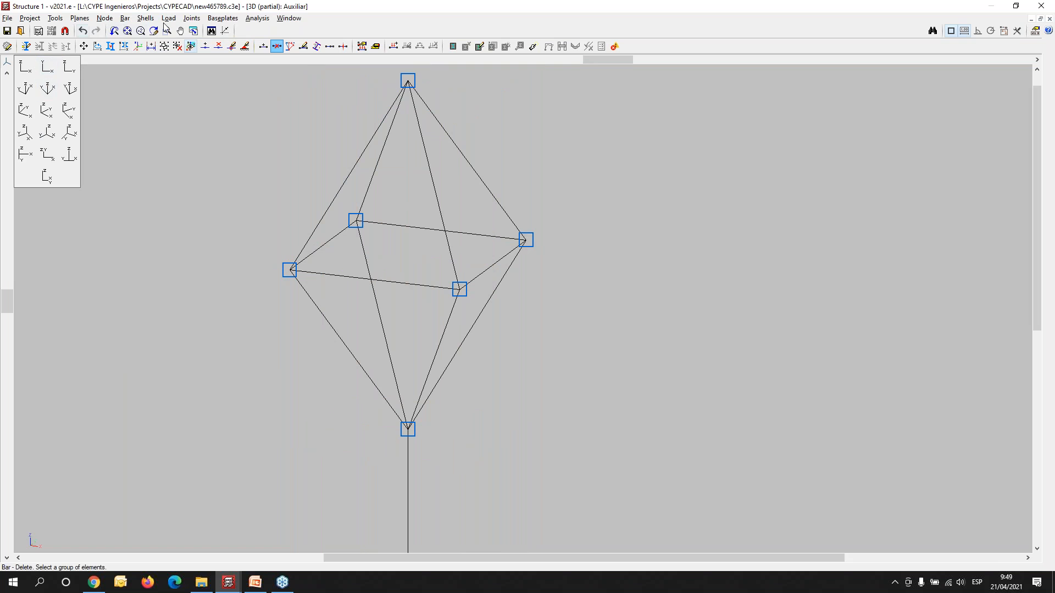
- Inspect the column head with its four struts in the rendered 3D view of the active window, and close the rendering
left_click(223, 18)
mouse_move(253, 21)
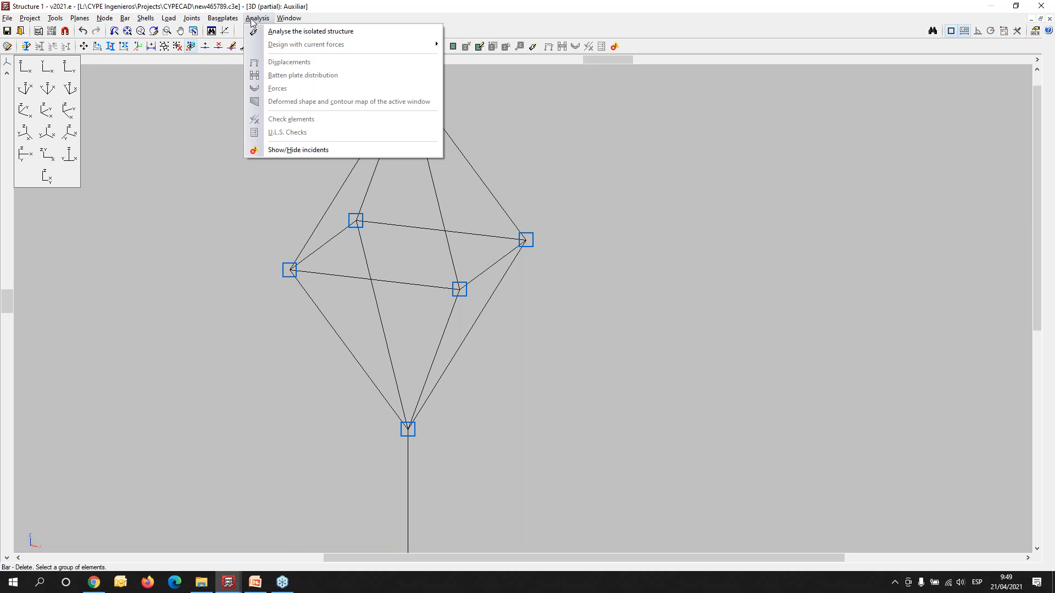
mouse_move(57, 16)
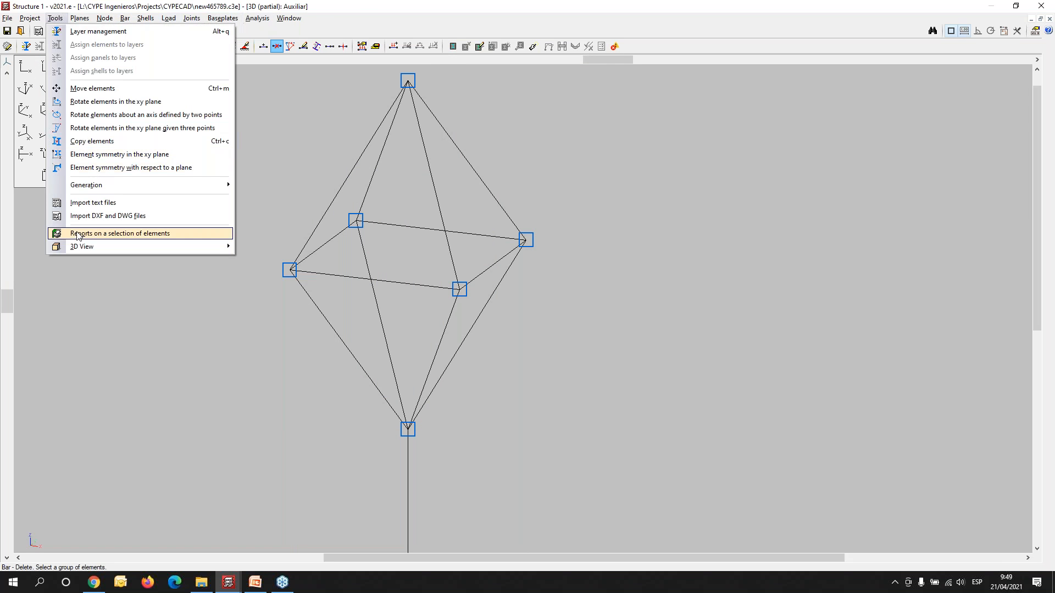
mouse_move(85, 248)
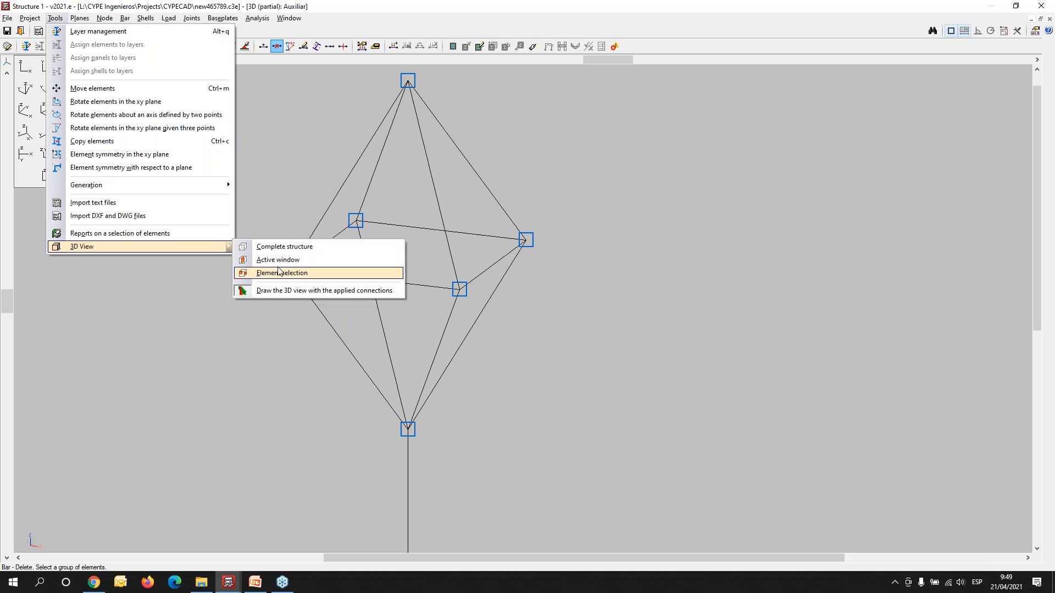
left_click(297, 261)
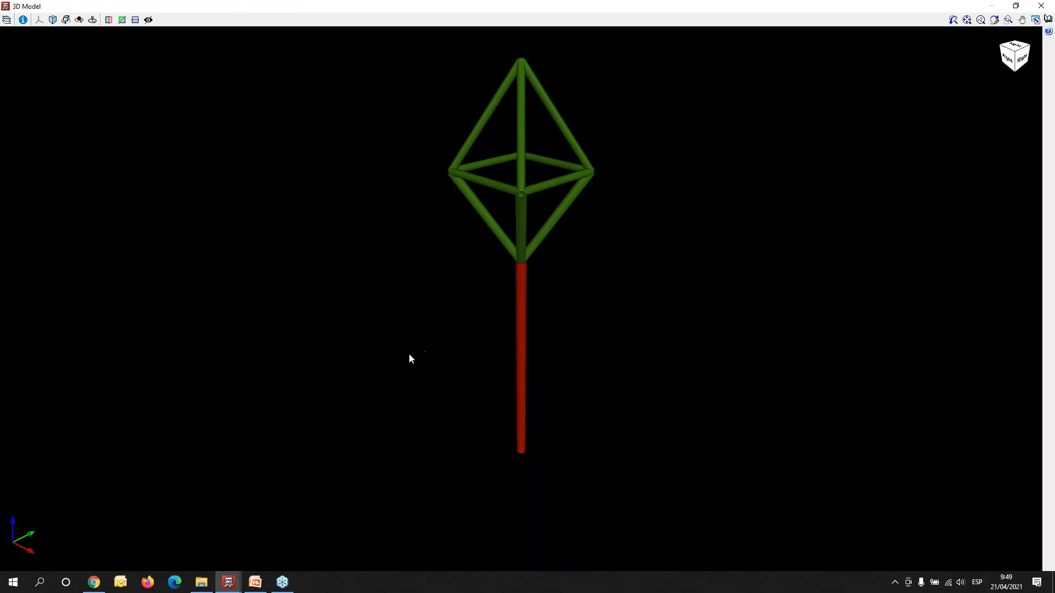
left_click_drag(474, 368, 537, 174)
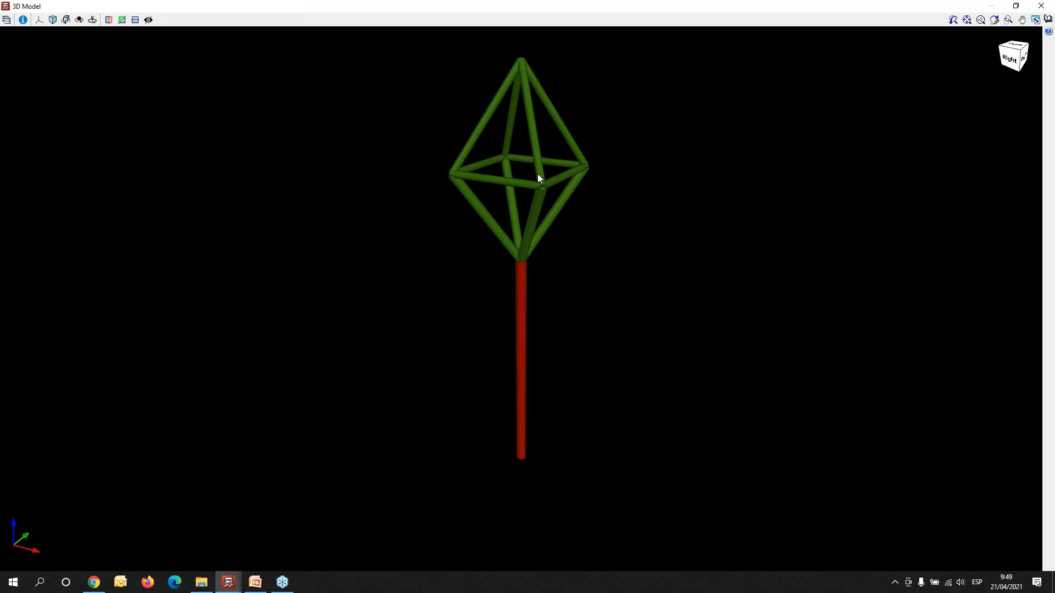
scroll(473, 139, "up", 5)
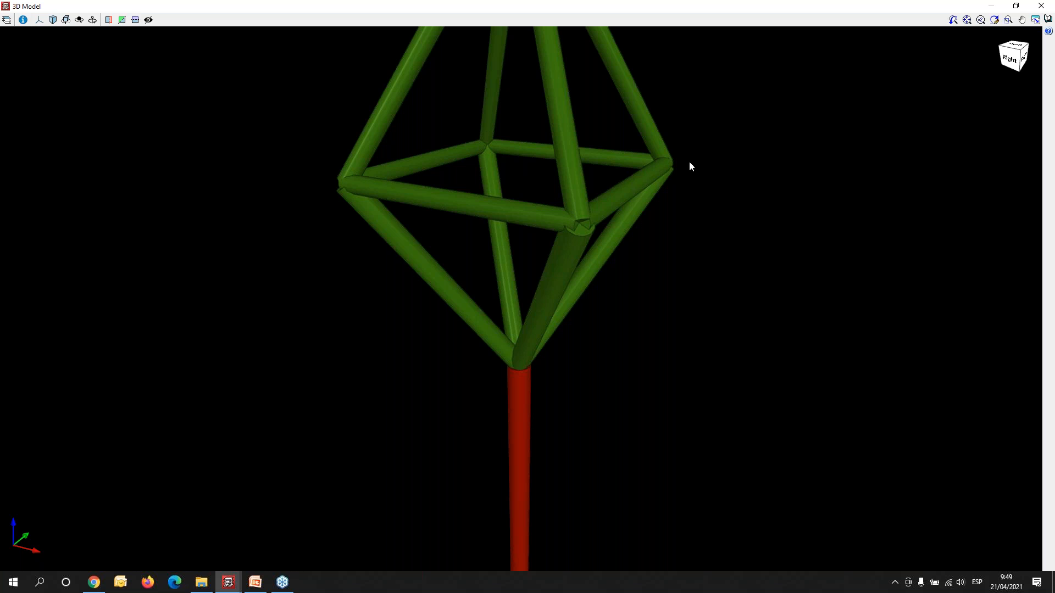
left_click(1041, 5)
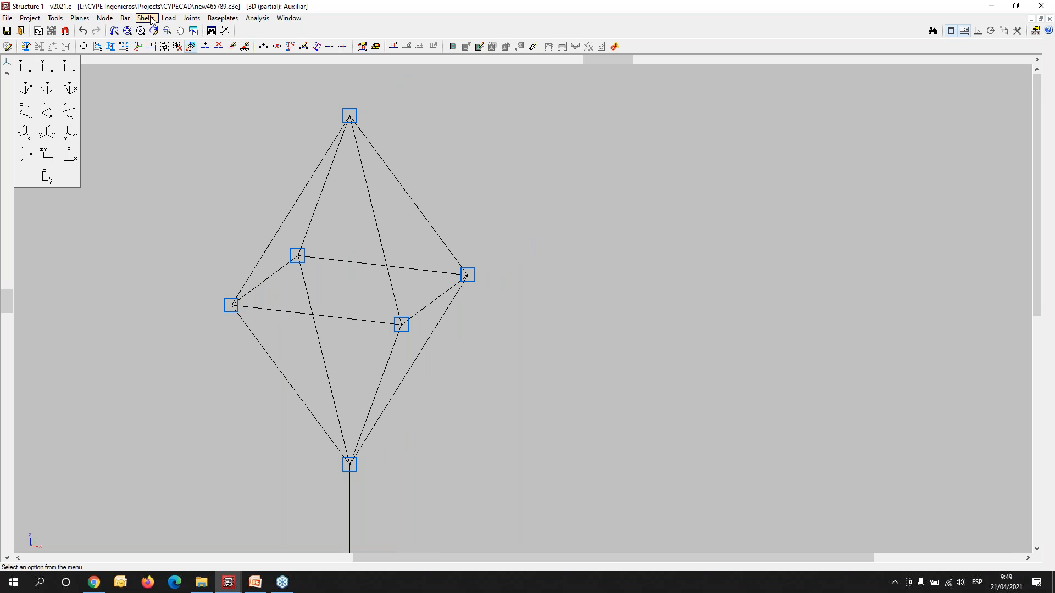
- Draw a diagonal O 4x7.29 bar across the pyramid base from the node at X 5.5, Y 12.5 to the opposite corner node
left_click(126, 18)
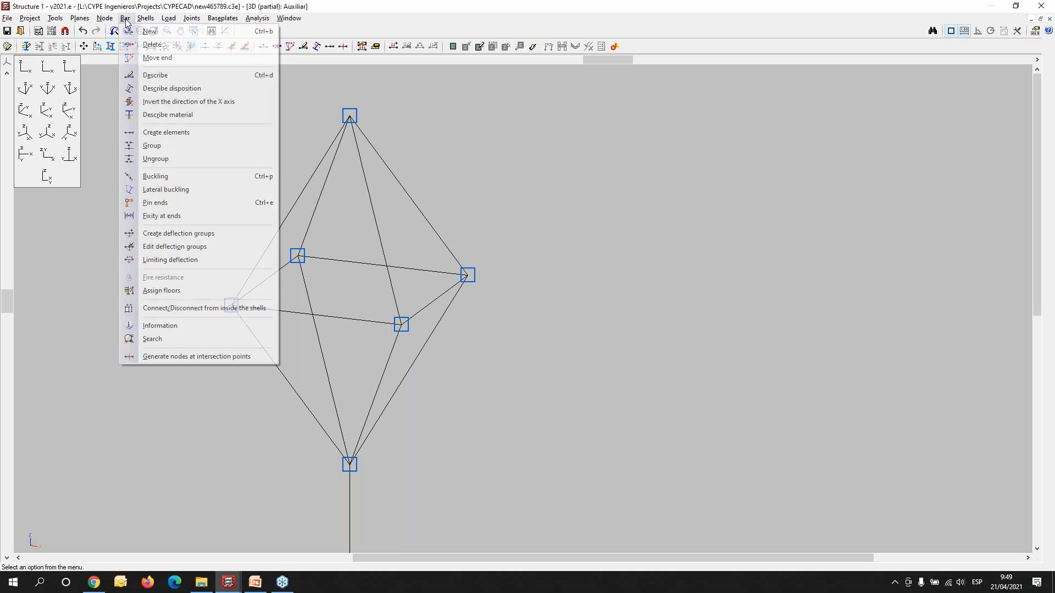
left_click(149, 38)
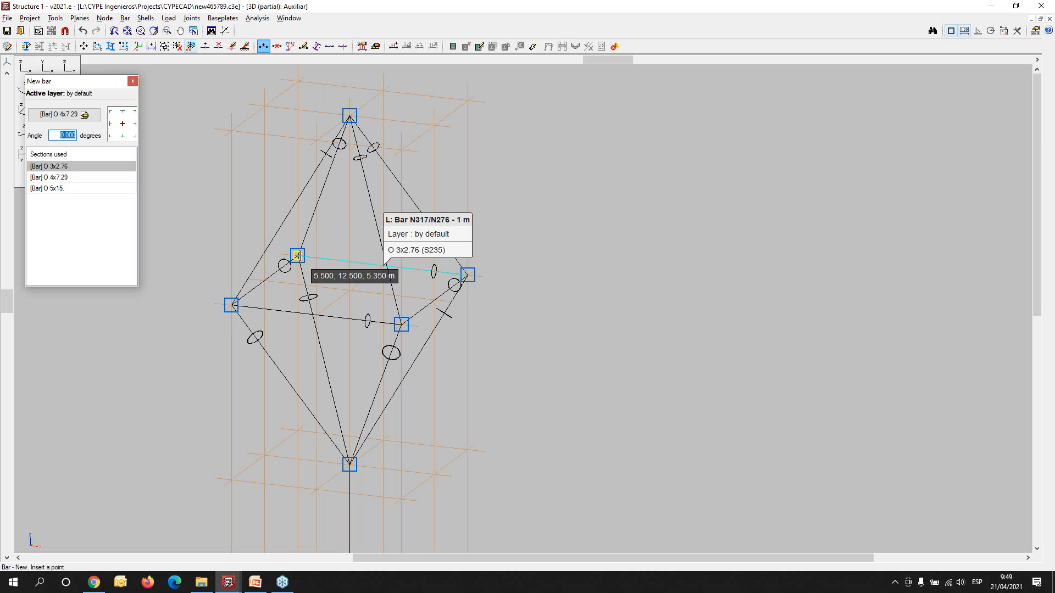
left_click(401, 325)
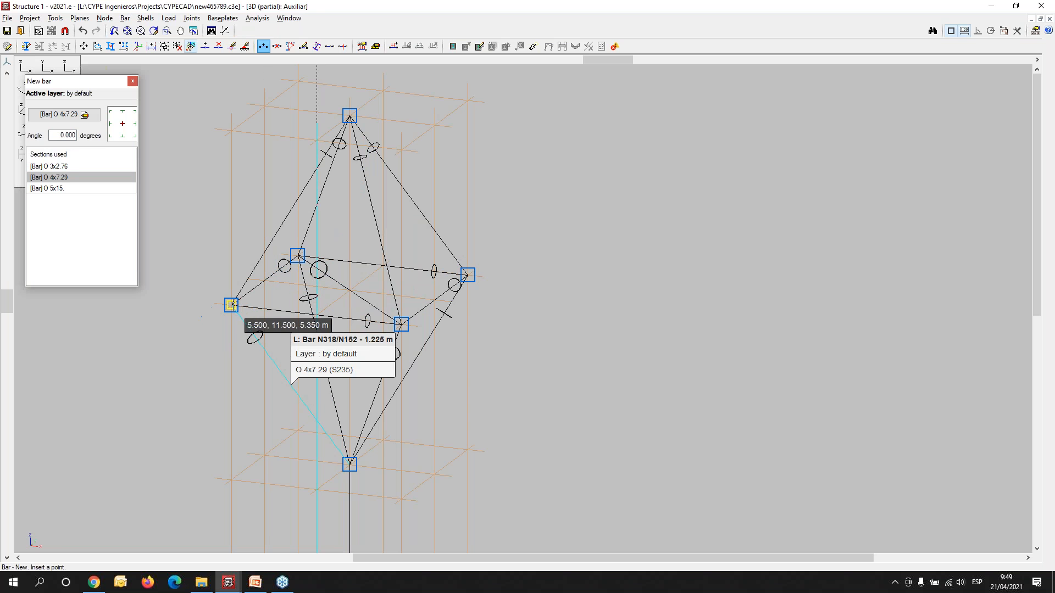
- Enable node generation at intersection points and draw the second base diagonal from the node at X 5.5, Y 11.5 to its opposite corner
left_click(125, 18)
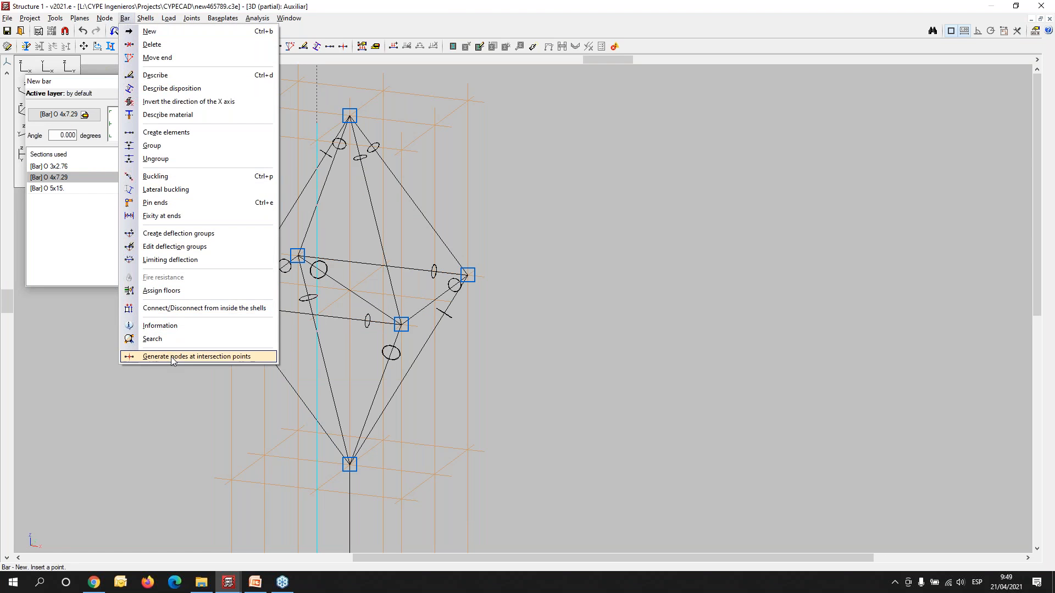
left_click(200, 356)
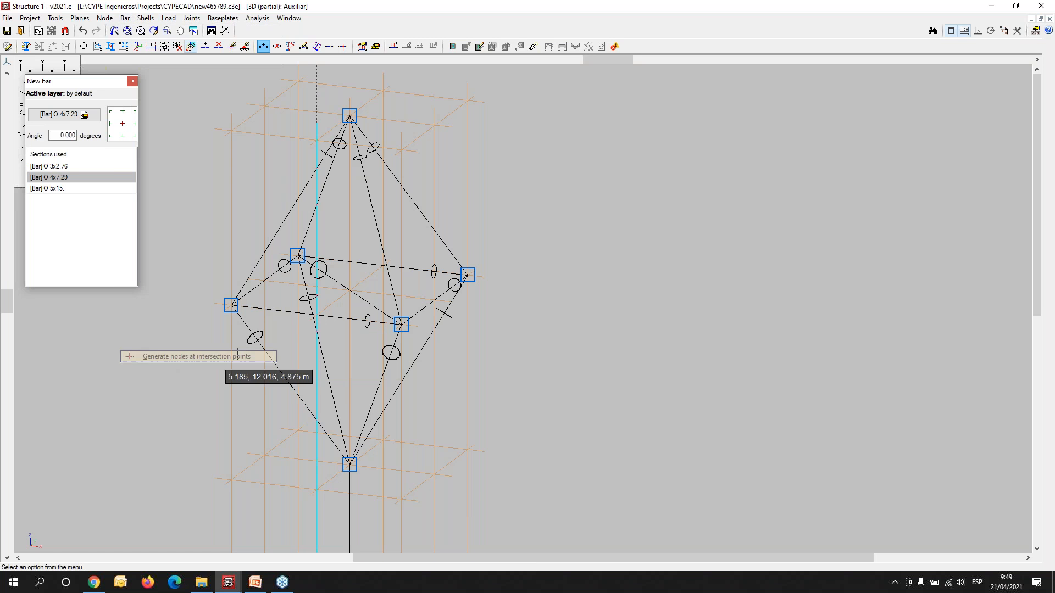
left_click(231, 305)
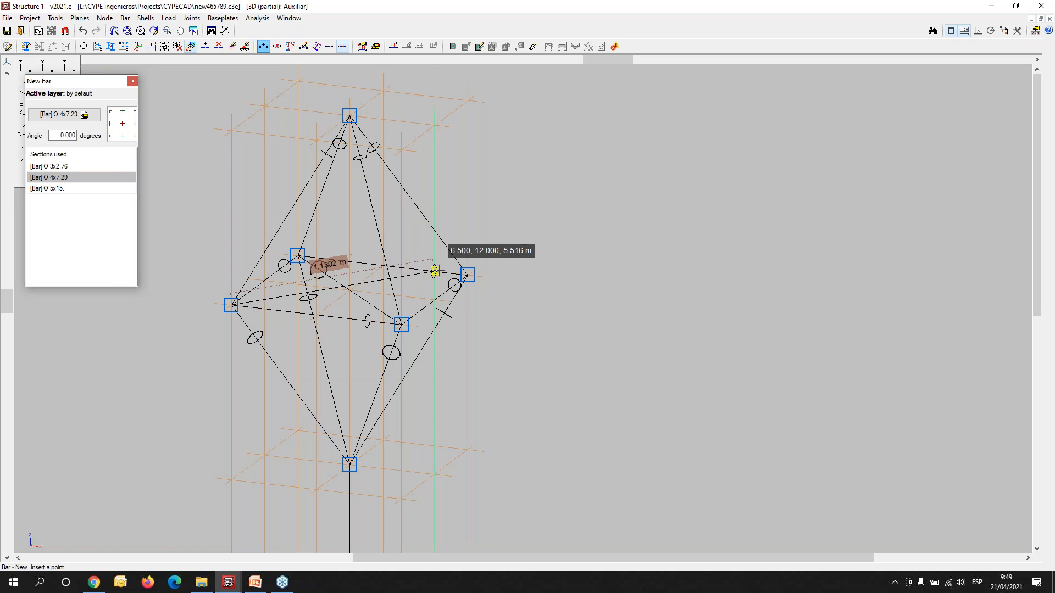
left_click(468, 275)
scroll(342, 308, "up", 3)
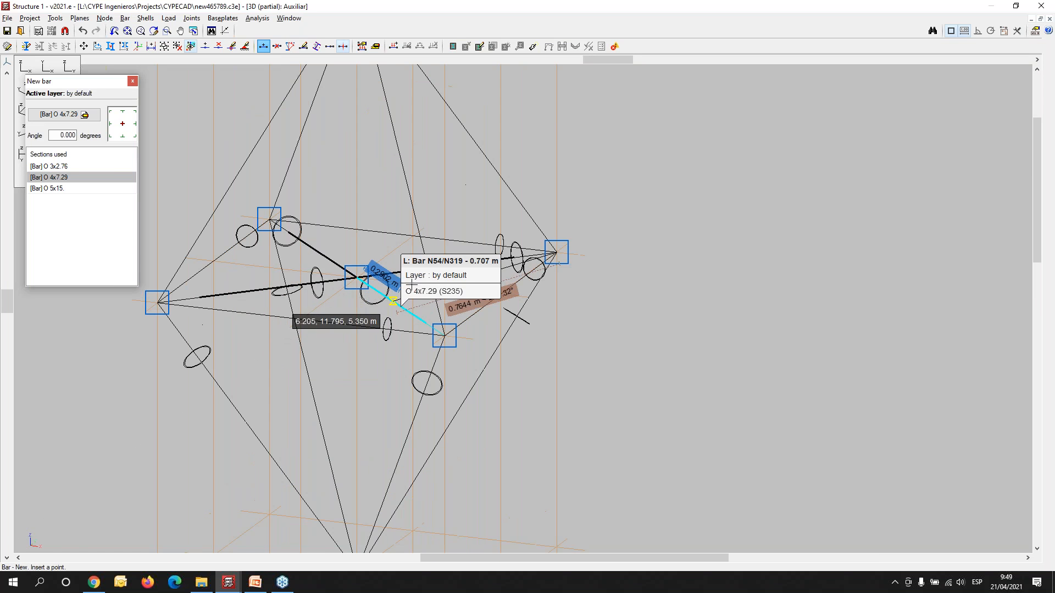
scroll(311, 287, "down", 2)
scroll(310, 287, "down", 3)
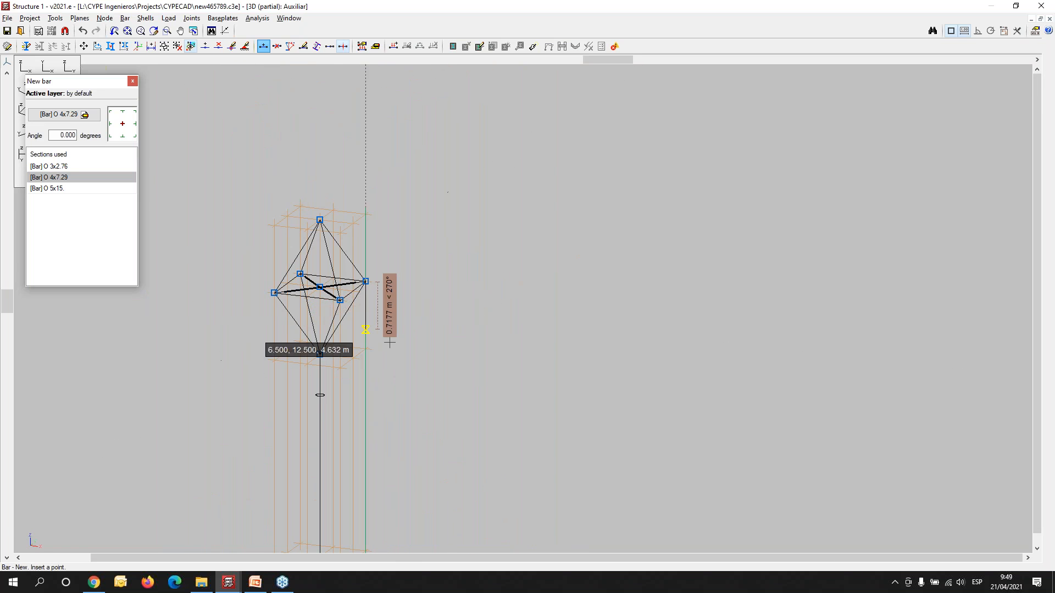
- Examine the strutted column and the mesh roof from below in the rendered 3D view of the complete structure, and close the rendering
left_click(53, 19)
mouse_move(105, 252)
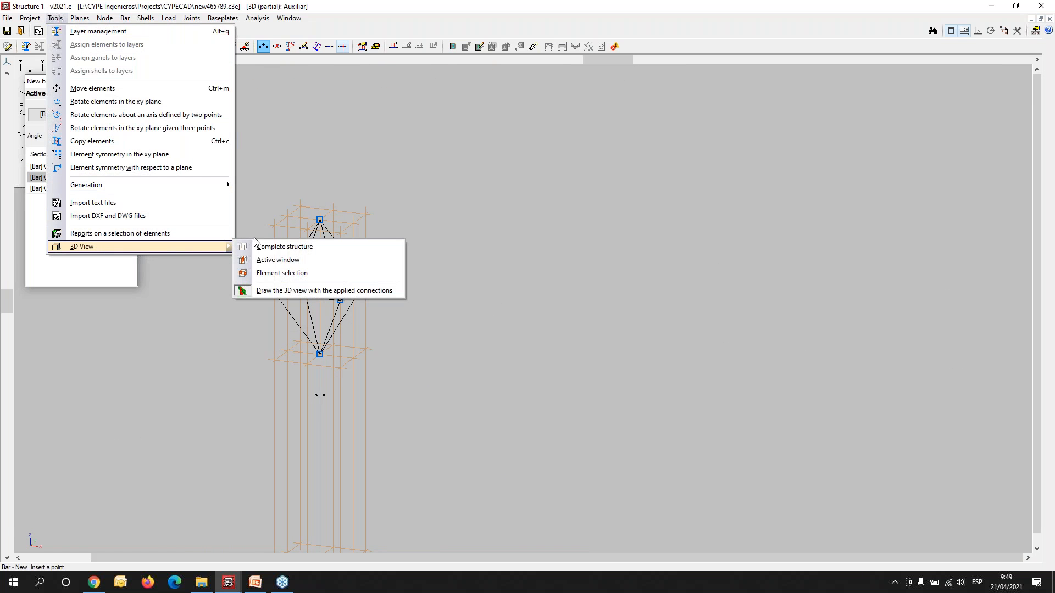
left_click(269, 247)
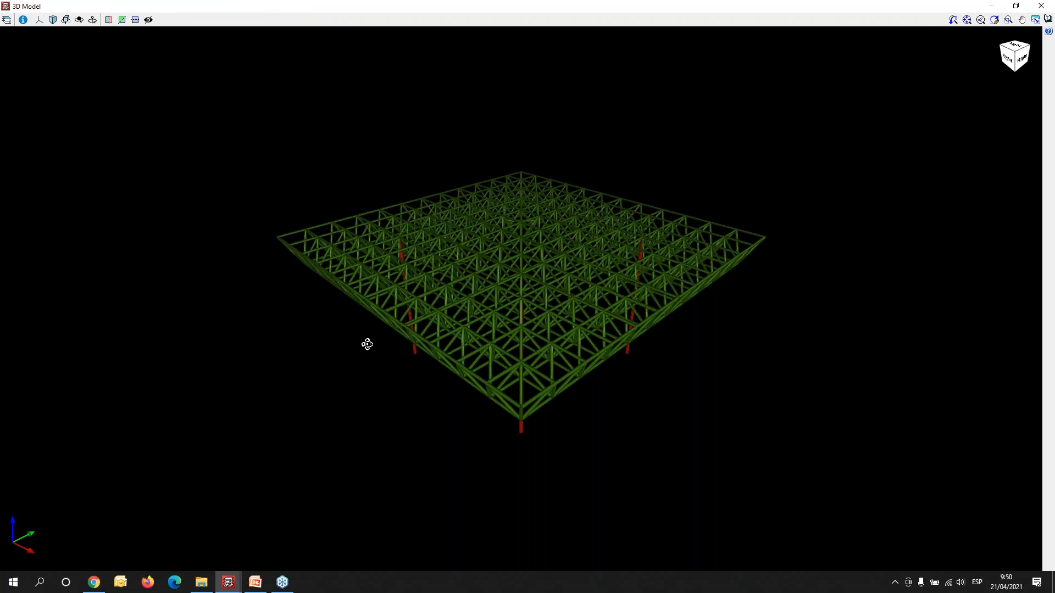
mouse_move(367, 344)
left_mouse_down()
mouse_move(388, 330)
mouse_move(652, 334)
mouse_move(484, 263)
left_mouse_up()
scroll(397, 258, "up", 6)
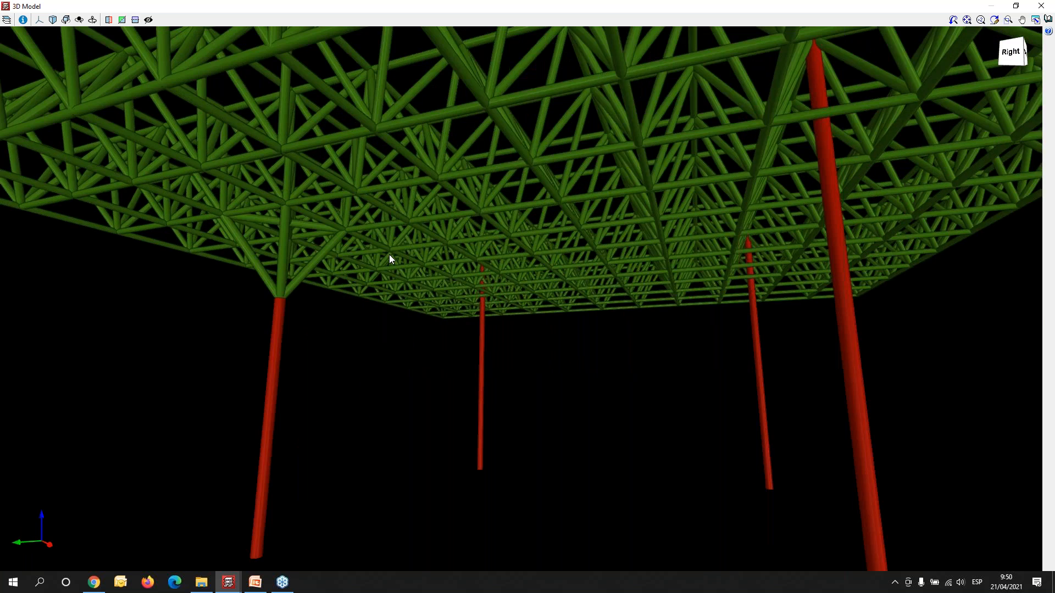
middle_click_drag(266, 319, 481, 438)
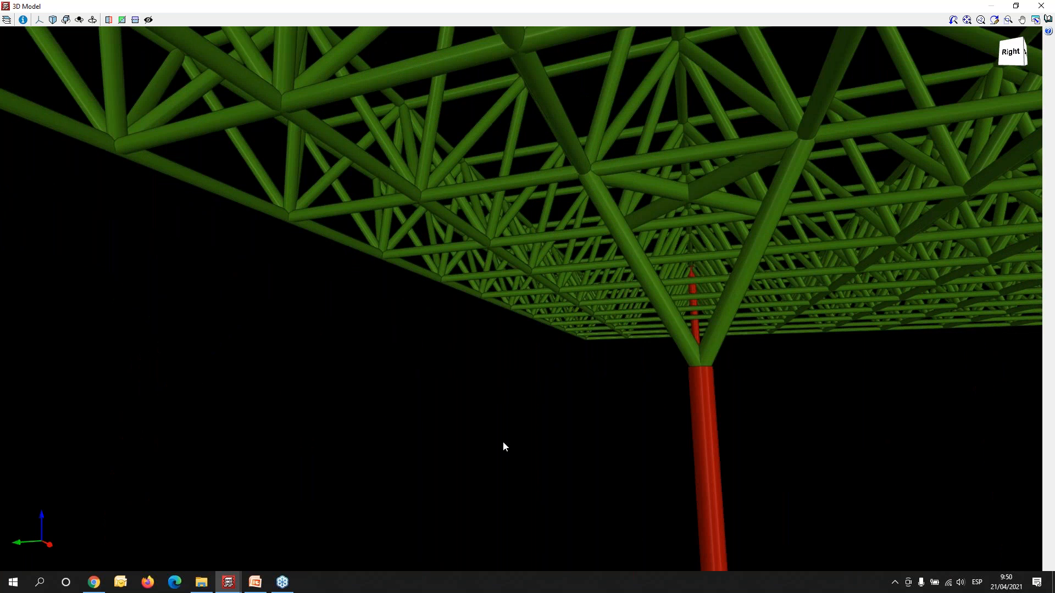
middle_click_drag(665, 425, 631, 435)
left_click_drag(692, 438, 686, 437)
mouse_move(655, 388)
left_mouse_down()
mouse_move(608, 372)
mouse_move(809, 405)
mouse_move(843, 396)
mouse_move(858, 371)
left_mouse_up()
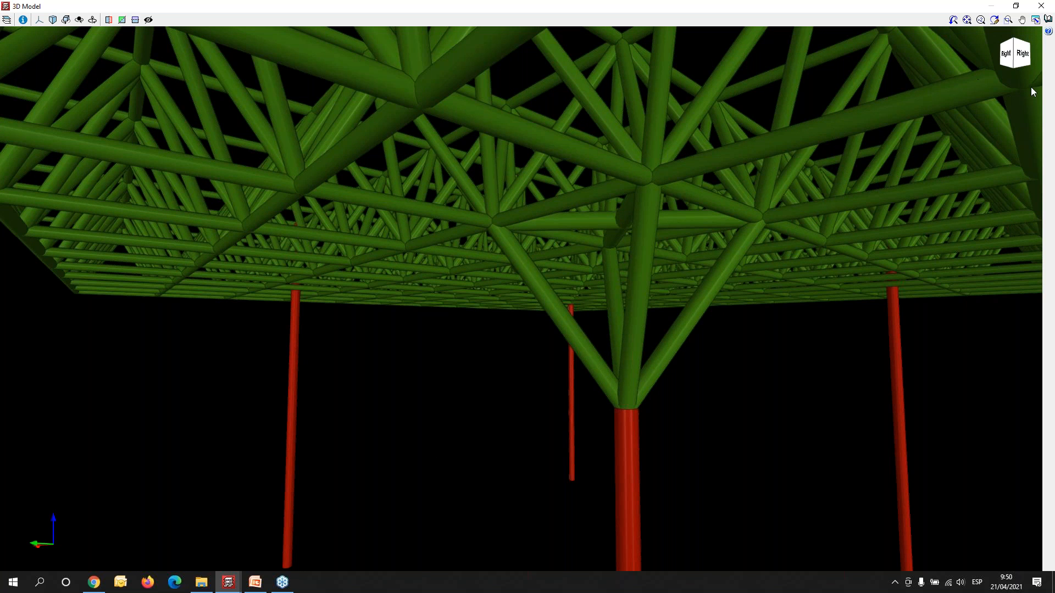
left_click(1037, 20)
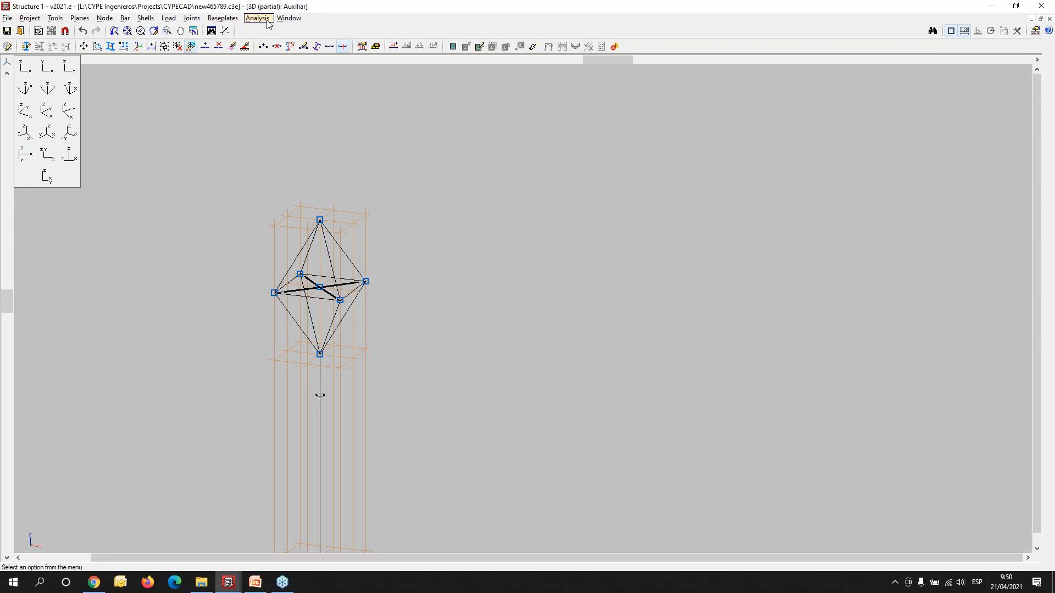
- Tile the auxiliary and full 3D windows vertically and show the whole structure obliquely in the full 3D window
left_click(288, 20)
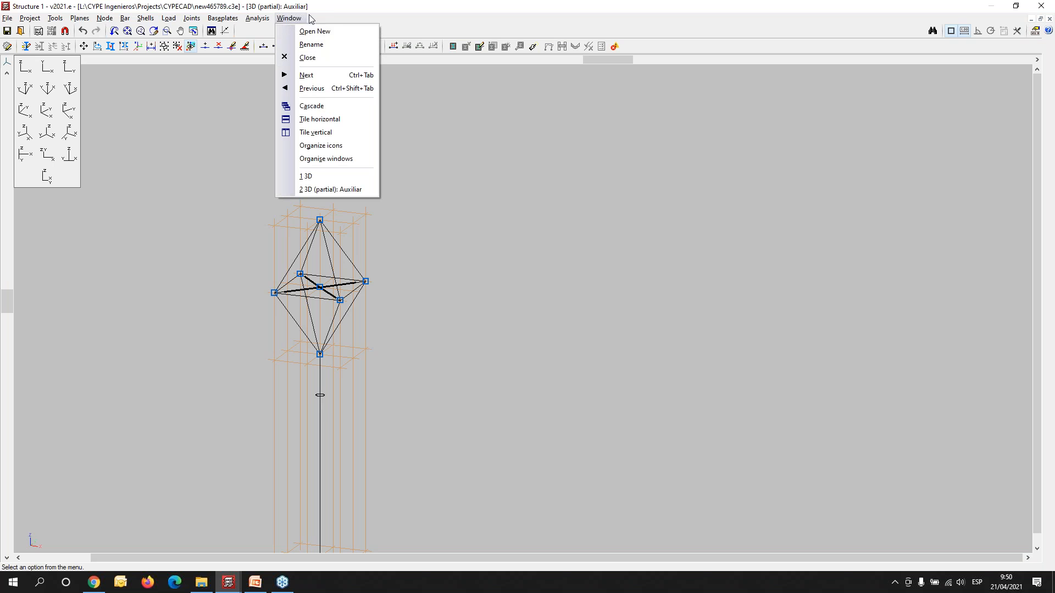
left_click(315, 132)
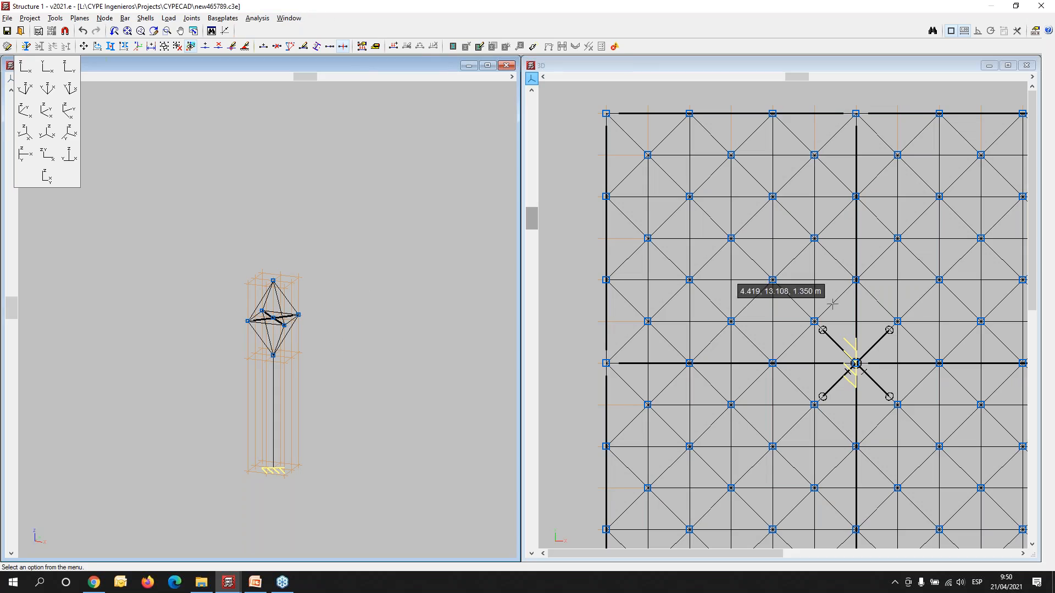
middle_click_drag(903, 432, 848, 315, "shift")
scroll(836, 336, "down", 4)
middle_click_drag(805, 344, 728, 332)
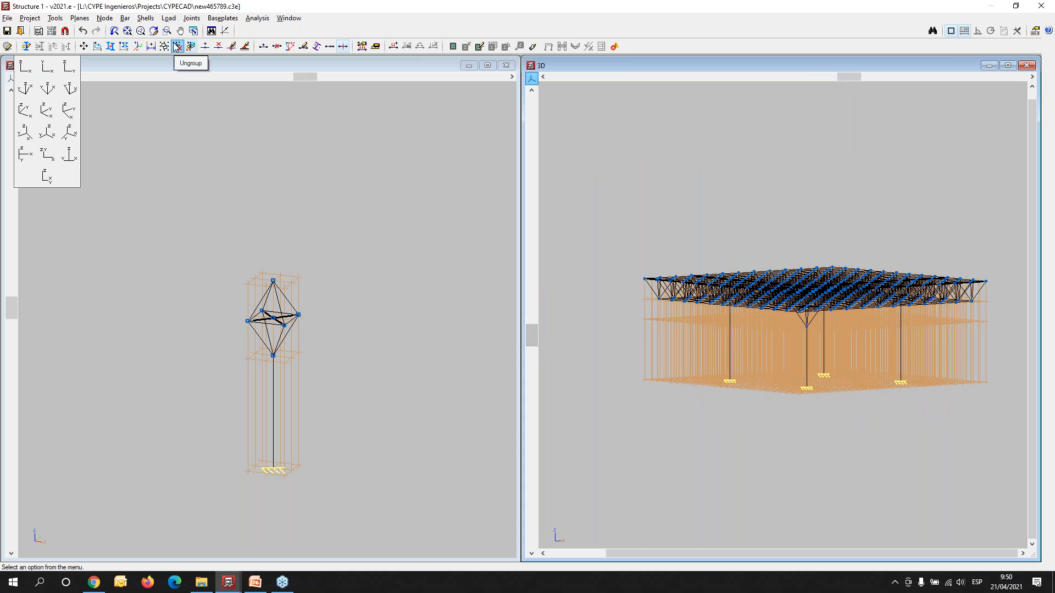
- Hide all the reference planes around the structure in the full 3D window
left_click(57, 19)
mouse_move(74, 20)
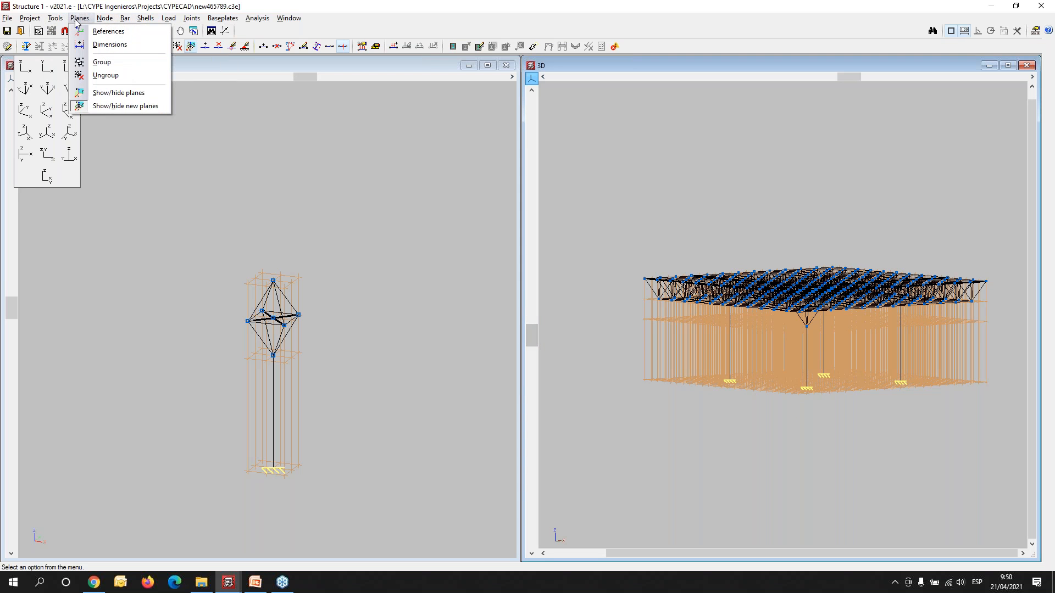
left_click(96, 93)
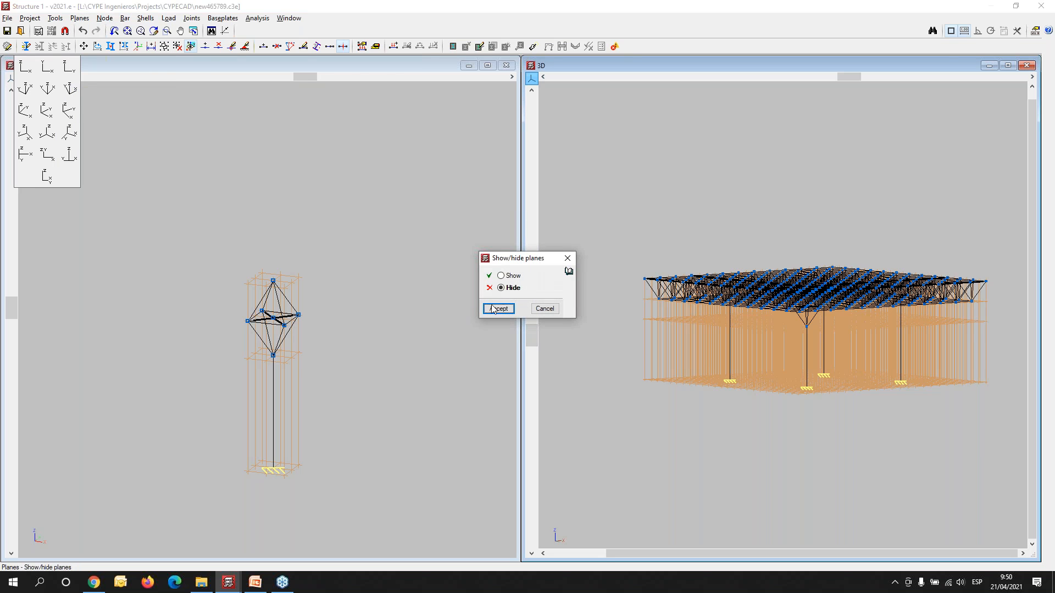
left_click(499, 309)
left_click(608, 204)
left_click(1002, 445)
right_click(975, 442)
scroll(872, 376, "up", 5)
scroll(756, 355, "down", 6)
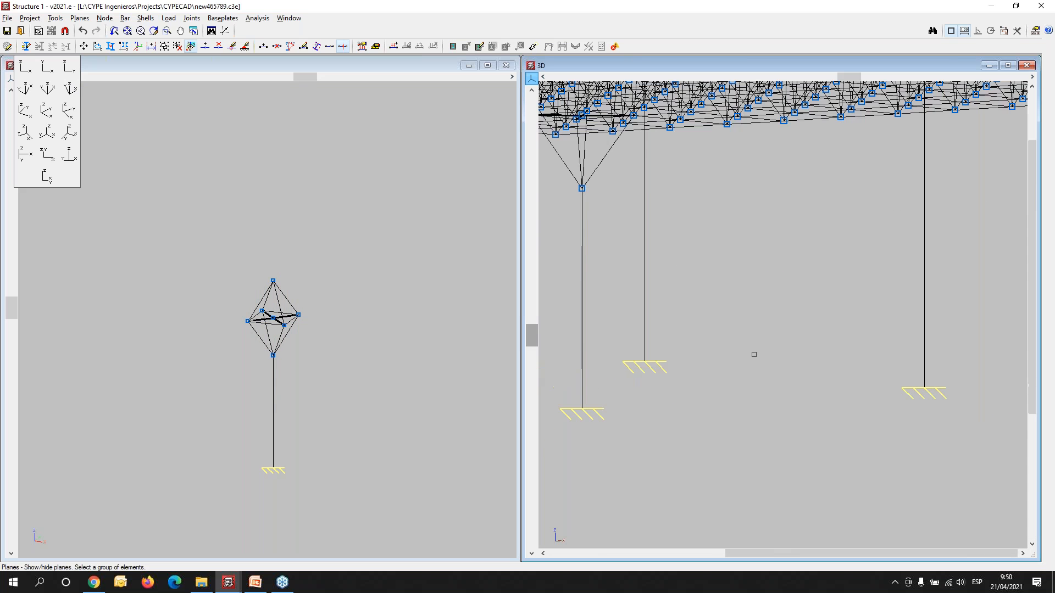
- Delete the three plain column bars that have no strutted heads, keeping their base supports
middle_click_drag(631, 407, 647, 361)
middle_click_drag(804, 385, 787, 406)
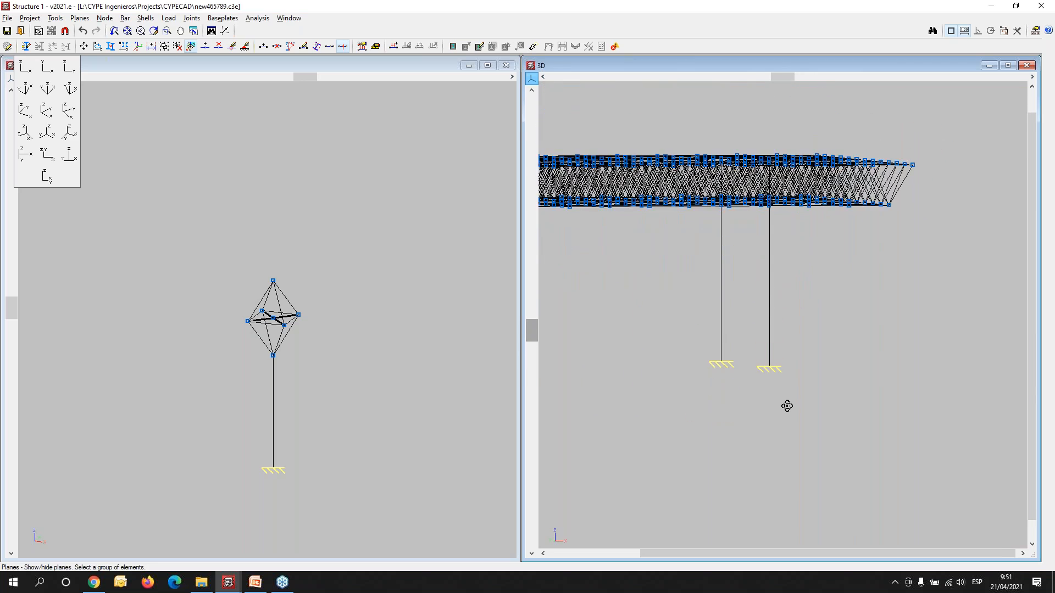
middle_click_drag(651, 399, 731, 398)
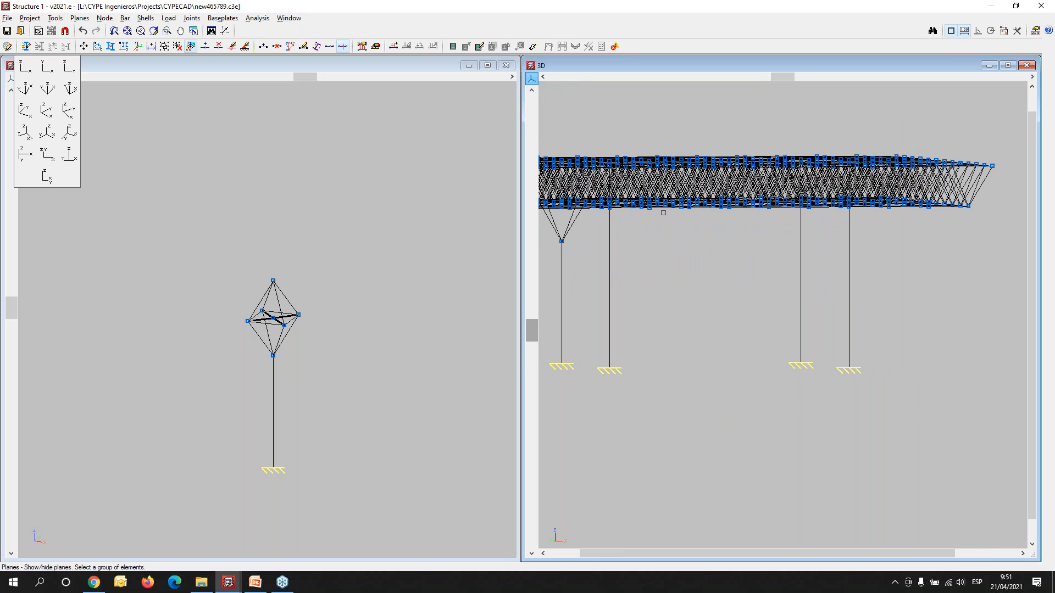
left_click(112, 22)
mouse_move(124, 18)
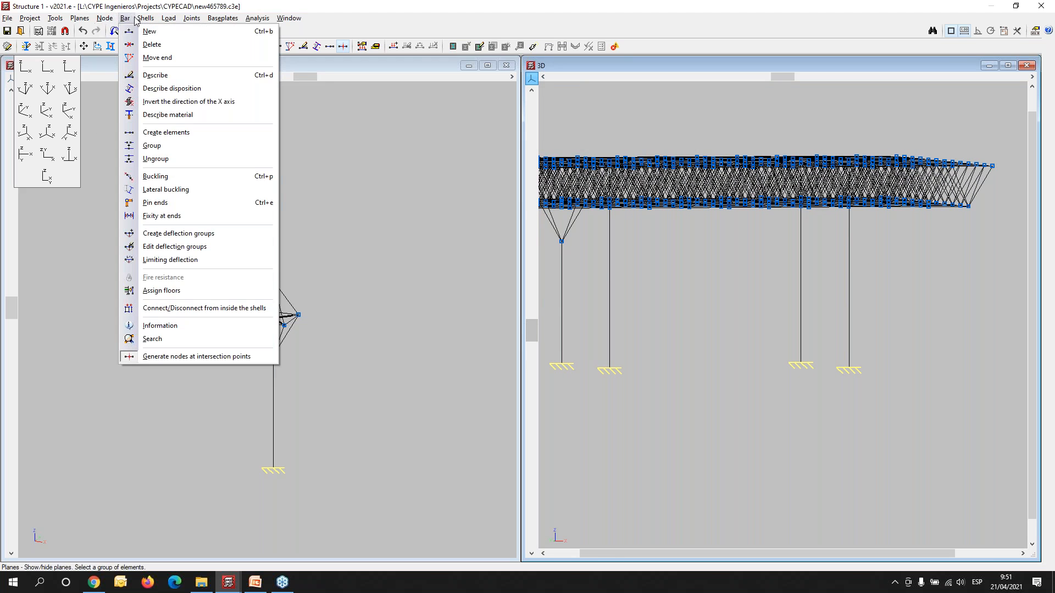
left_click(152, 45)
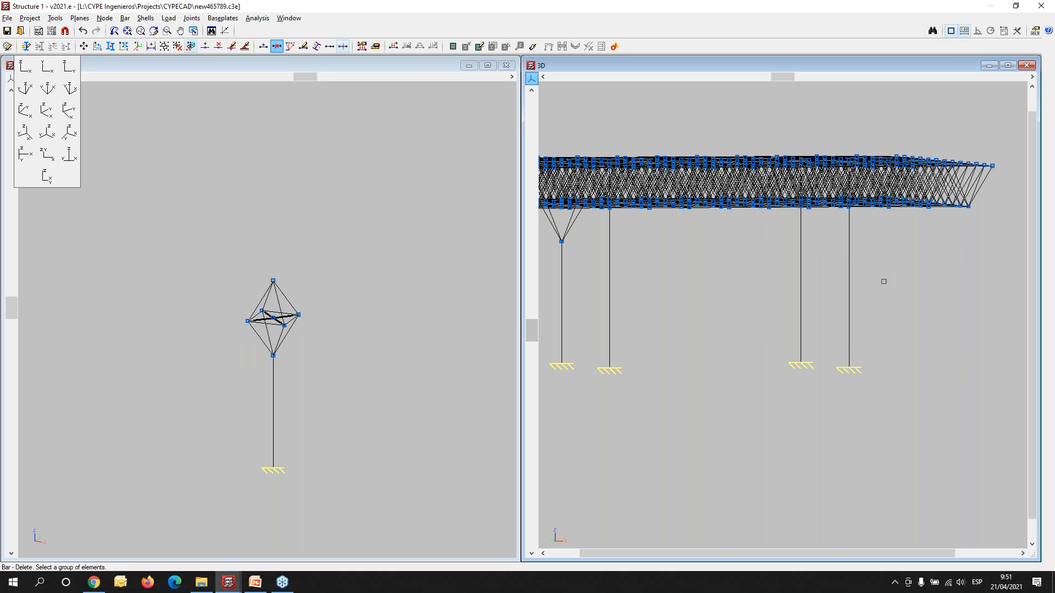
left_click_drag(890, 276, 598, 361)
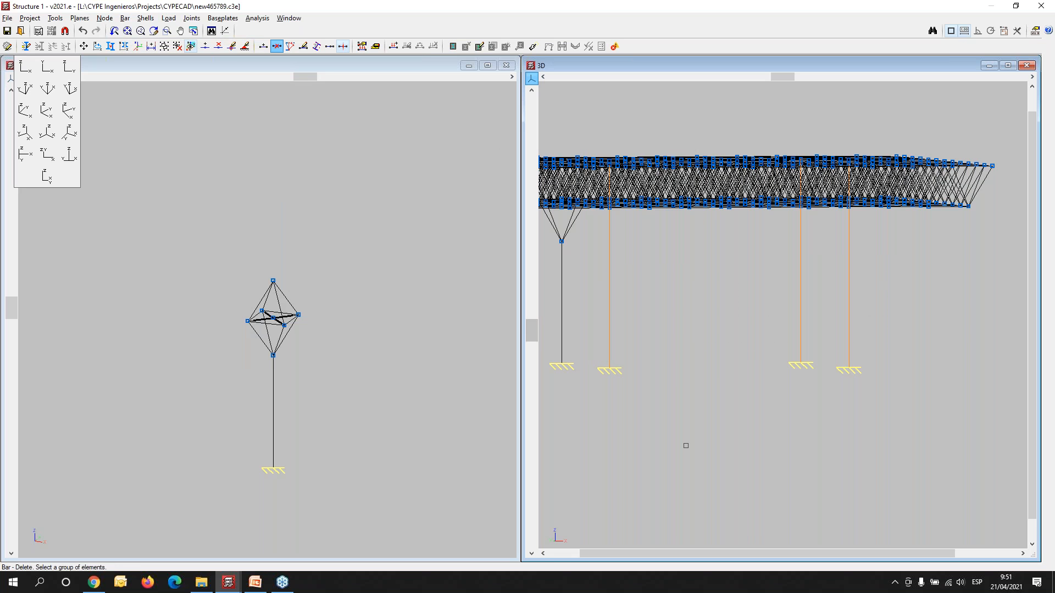
right_click(607, 445)
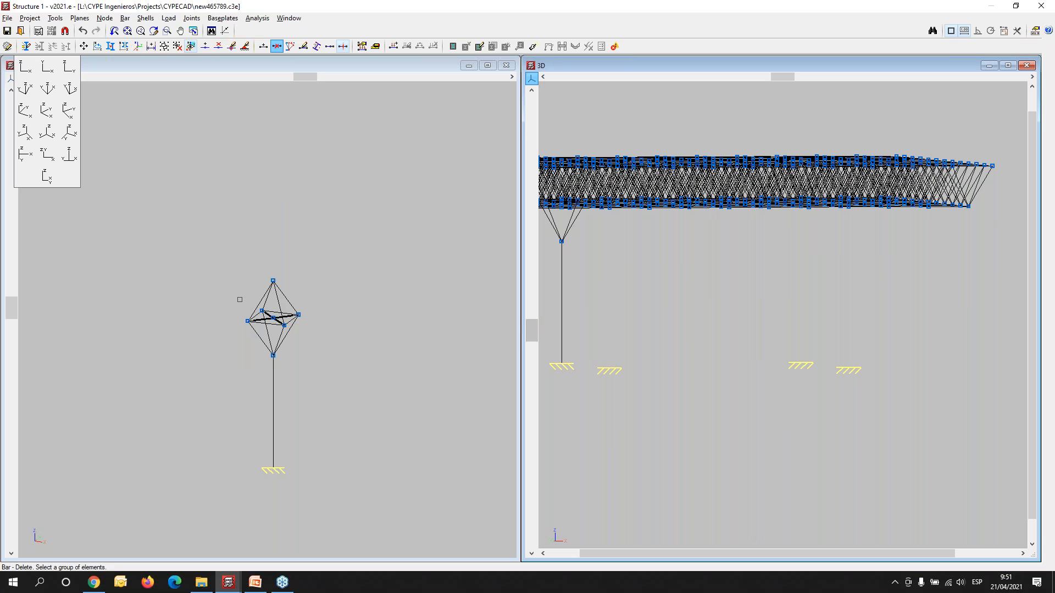
- Copy the column with its four inclined struts and crossed base diagonals from its base node (6, 12, 1.35) to the three other supports
scroll(211, 326, "up", 3)
middle_click_drag(288, 328, 173, 279)
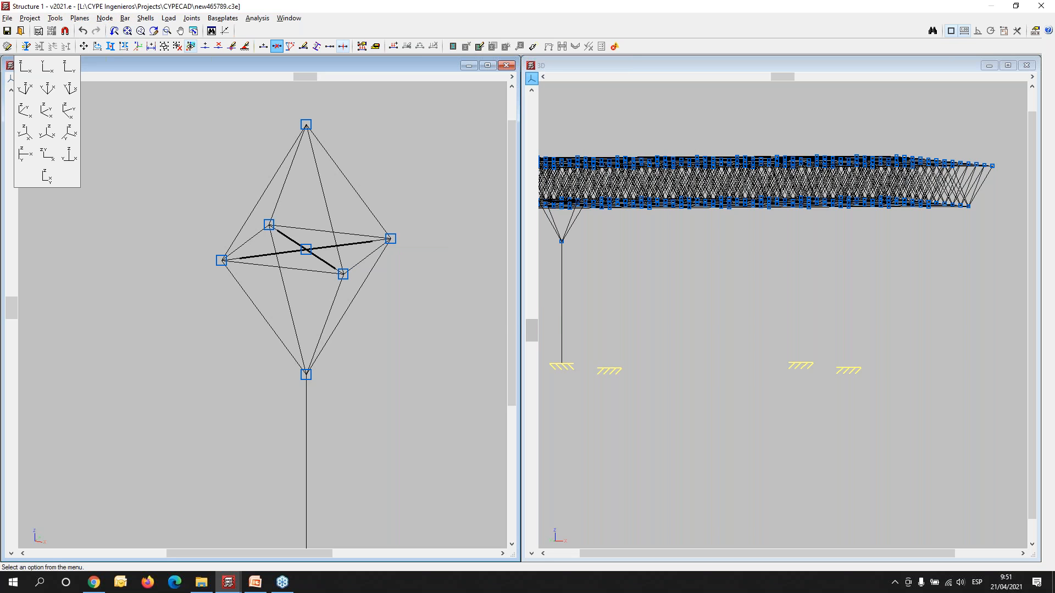
left_click(111, 46)
left_click(505, 312)
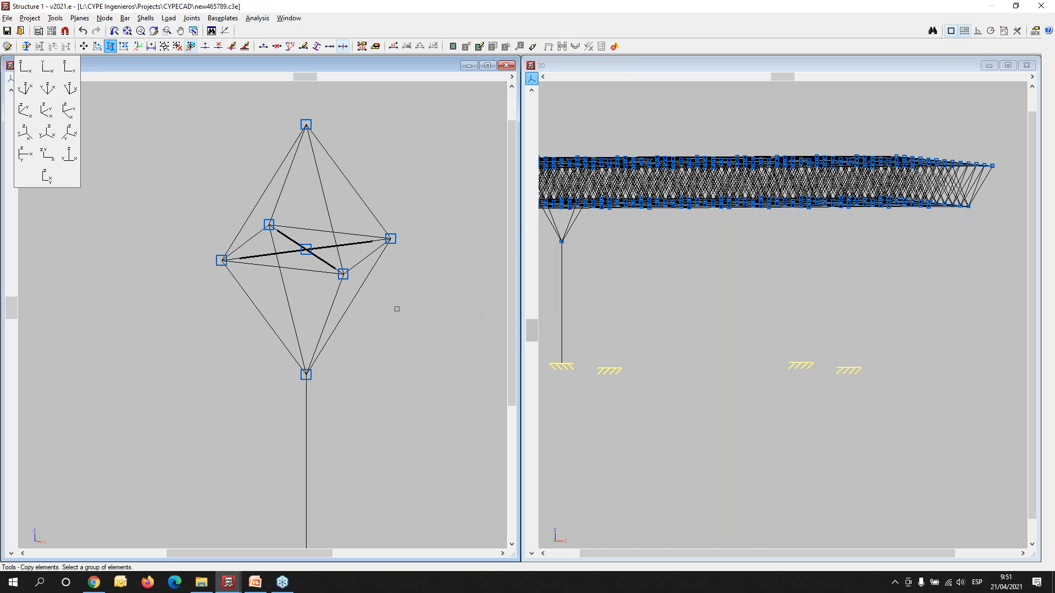
left_click_drag(403, 287, 228, 429)
scroll(310, 250, "up", 5)
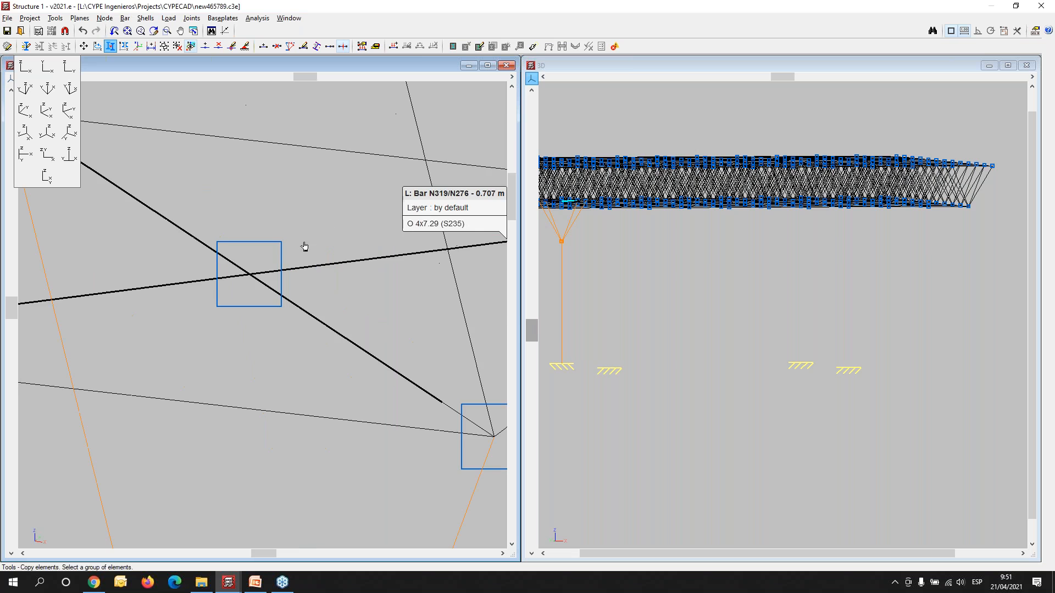
left_click_drag(306, 225, 224, 319)
scroll(225, 320, "down", 5)
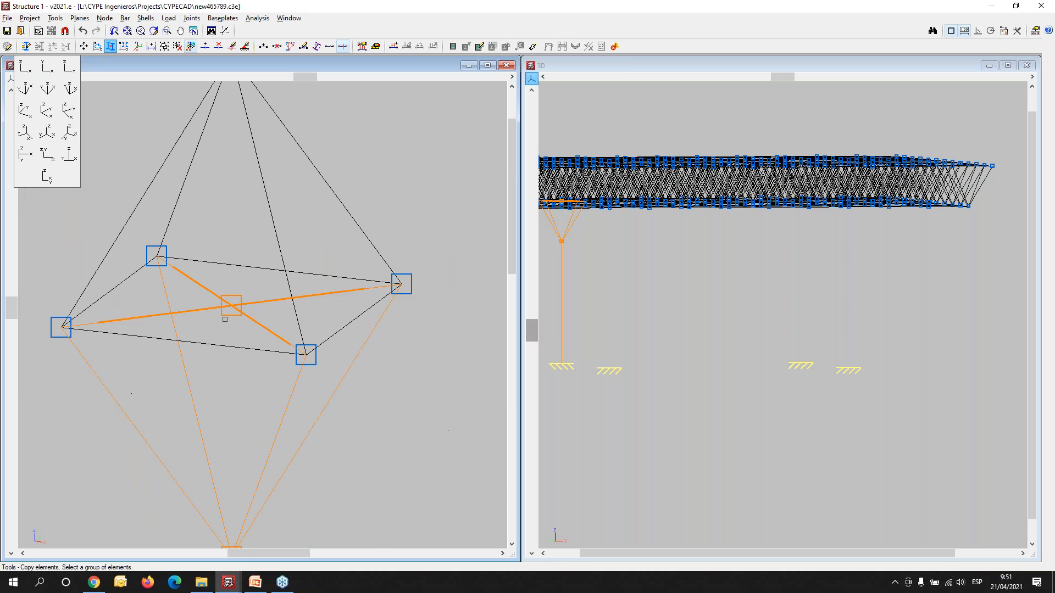
middle_click_drag(319, 443, 349, 313)
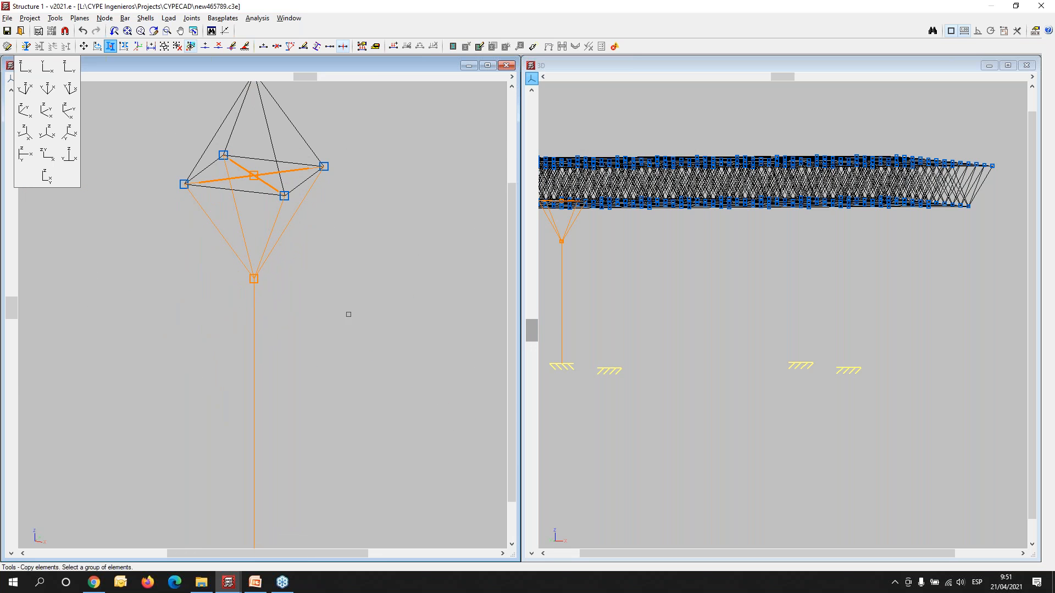
scroll(354, 344, "down", 3)
scroll(354, 344, "down", 2)
right_click(301, 286)
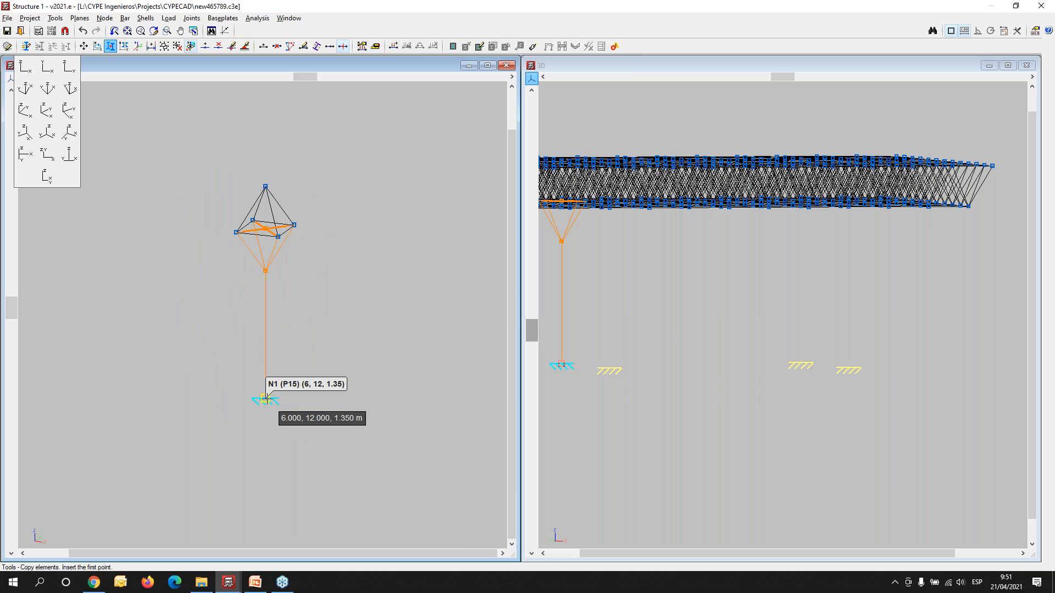
left_click(266, 398)
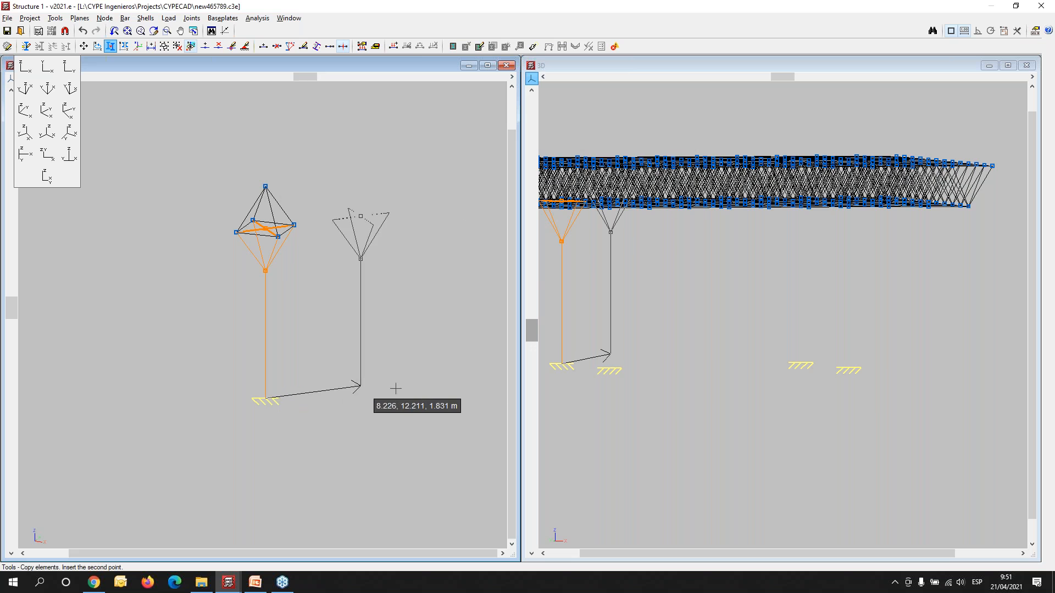
scroll(709, 408, "up", 5)
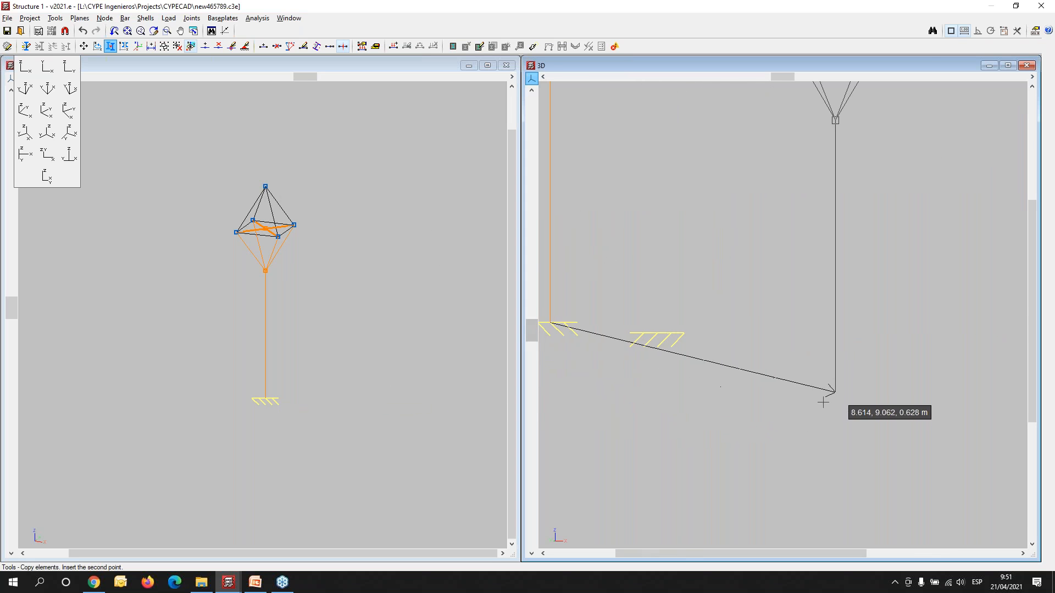
scroll(833, 392, "down", 4)
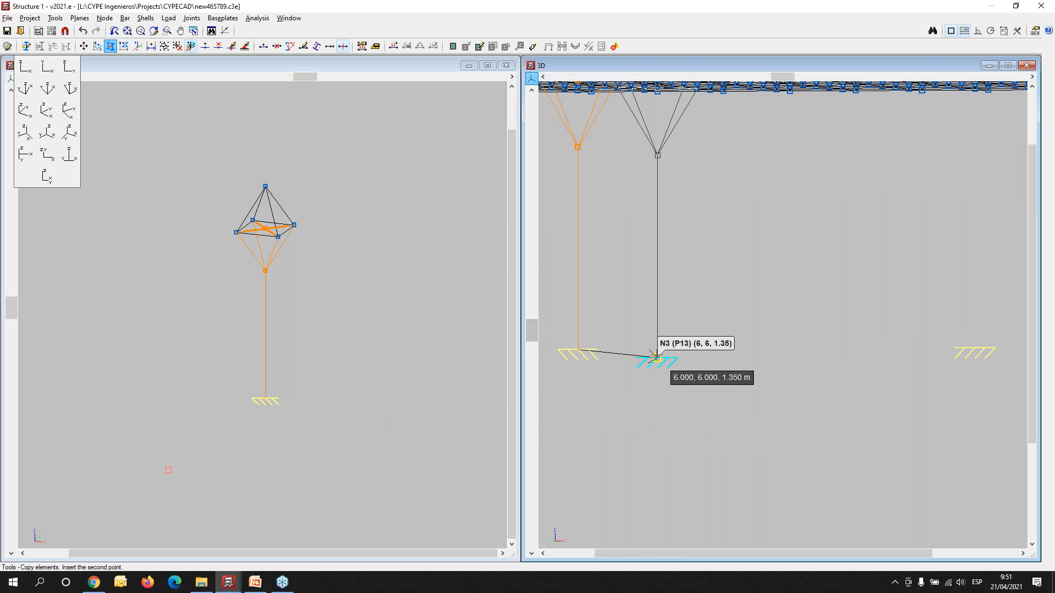
middle_click_drag(848, 394, 627, 390)
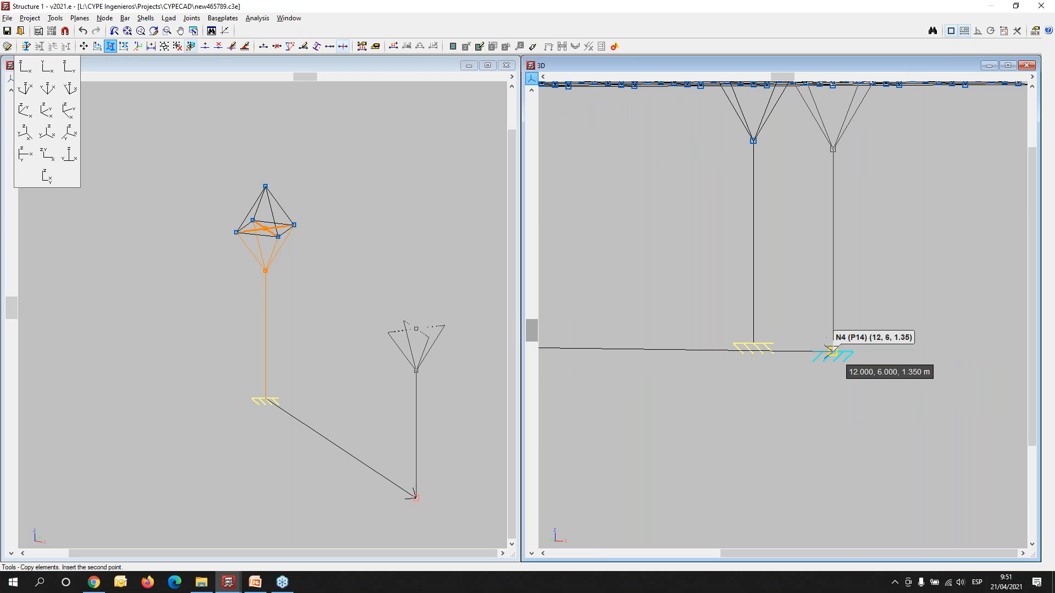
scroll(750, 406, "down", 3)
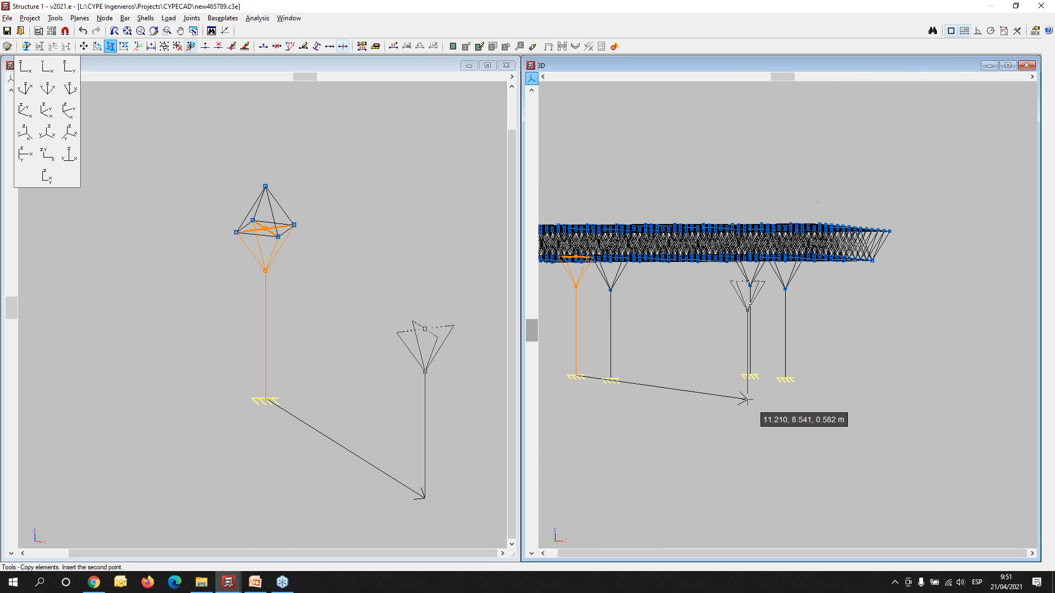
- Keep only the full 3D window open at full size, and examine the mesh roof on its four strutted columns in the rendered view
left_click(506, 65)
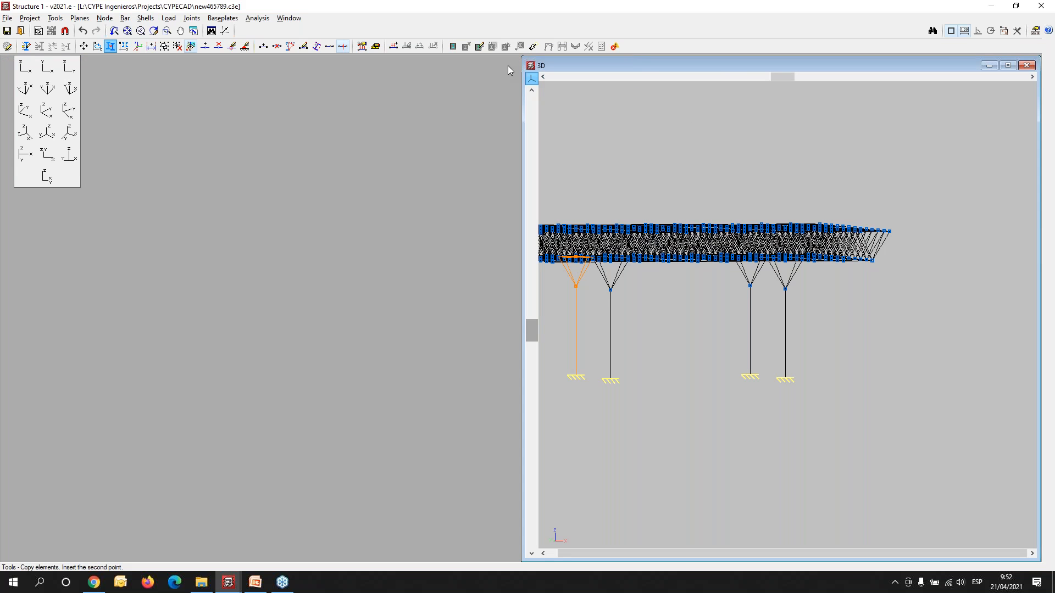
double_click(645, 67)
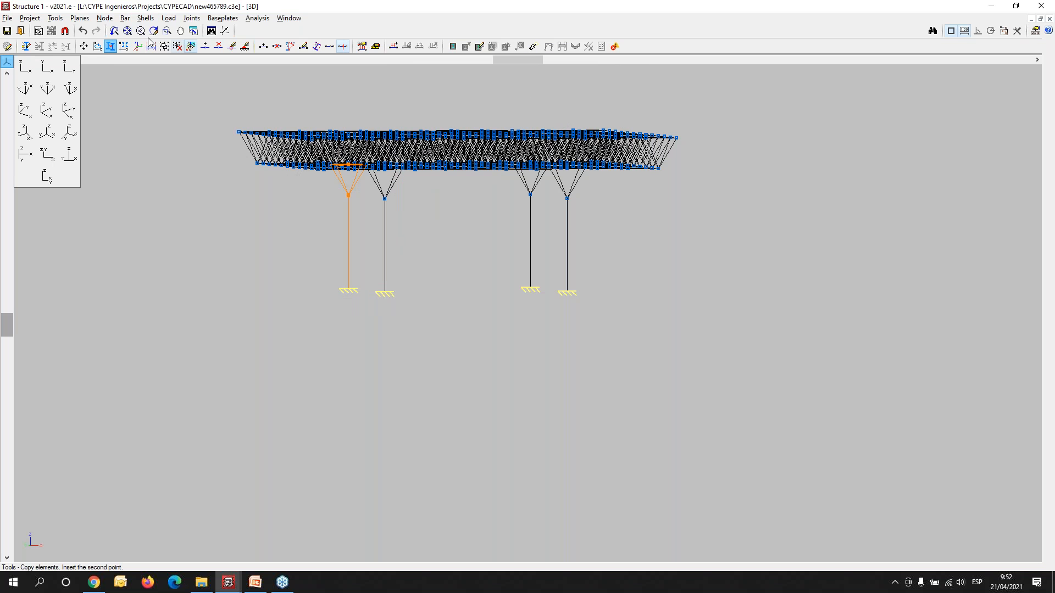
left_click(56, 18)
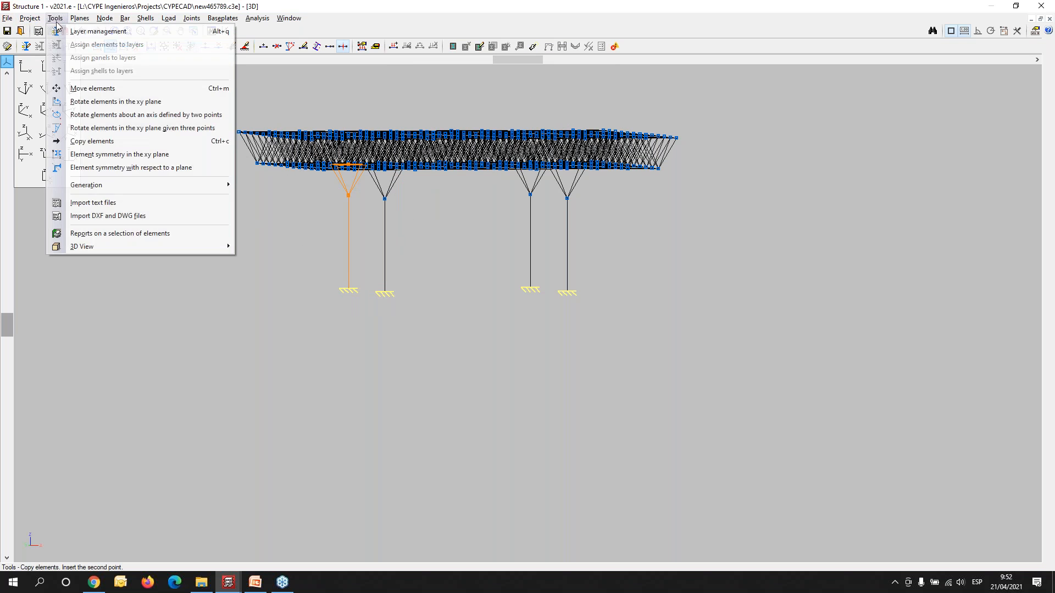
mouse_move(192, 247)
left_click(285, 251)
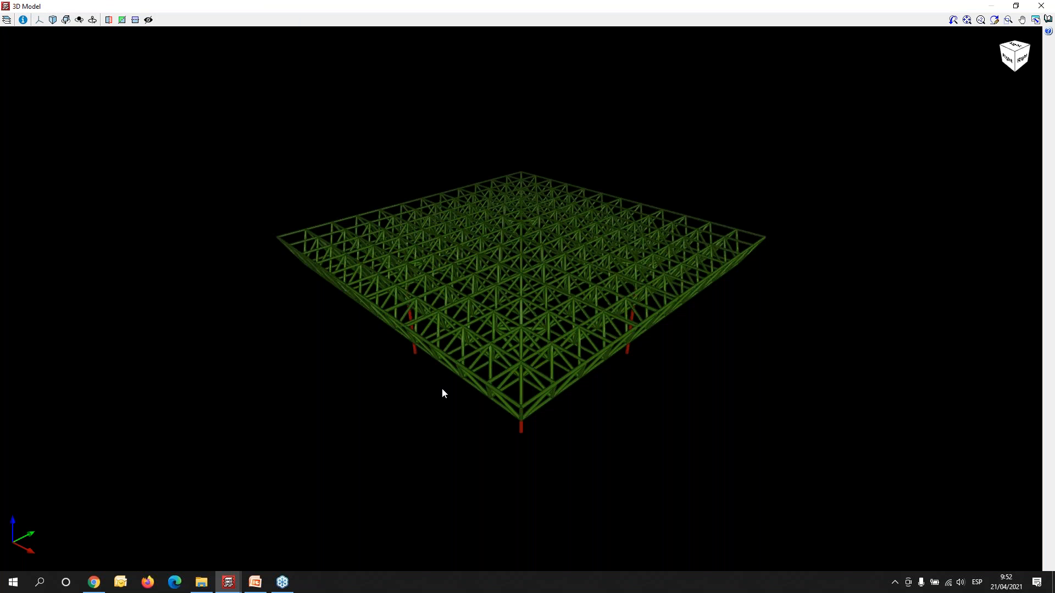
middle_click_drag(464, 343, 563, 300)
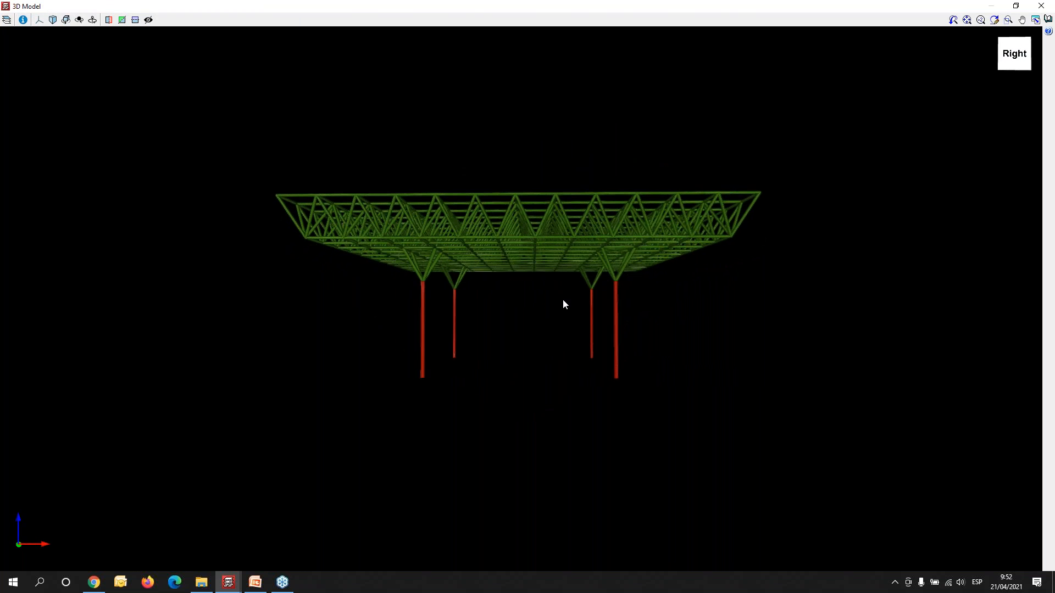
scroll(562, 299, "up", 5)
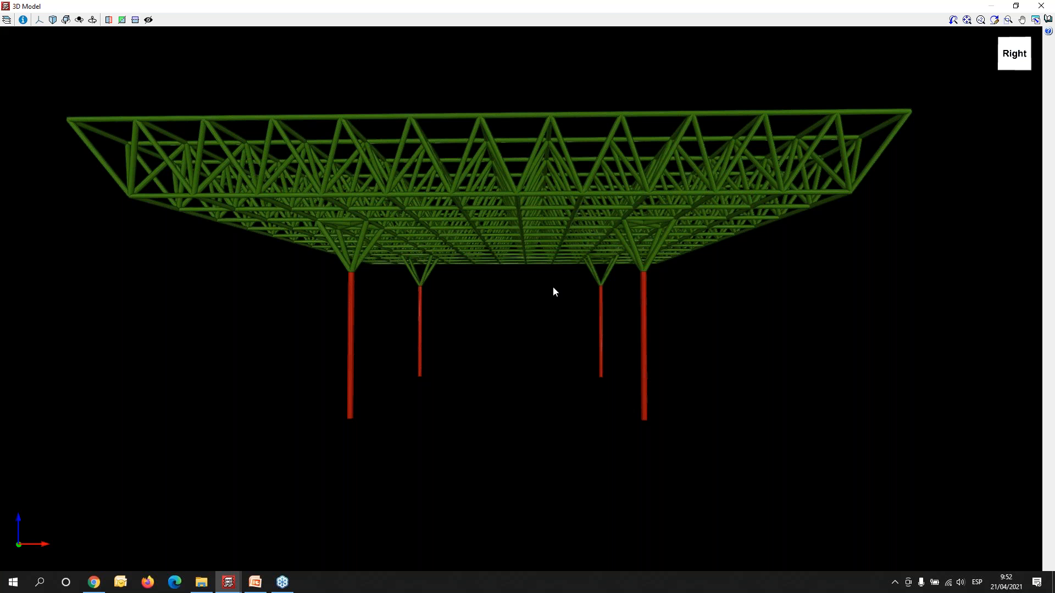
left_click(1037, 8)
- In the front XZ view, introduce a downward nodal load in the Dead load loadcase on all top-chord nodes of the roof
middle_click_drag(351, 252, 514, 318)
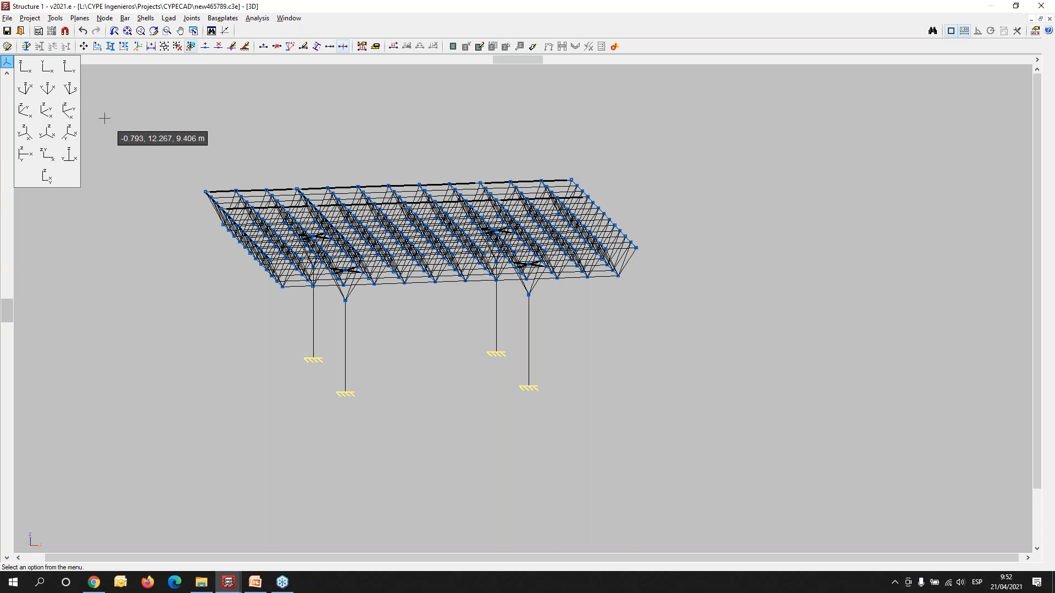
left_click(25, 67)
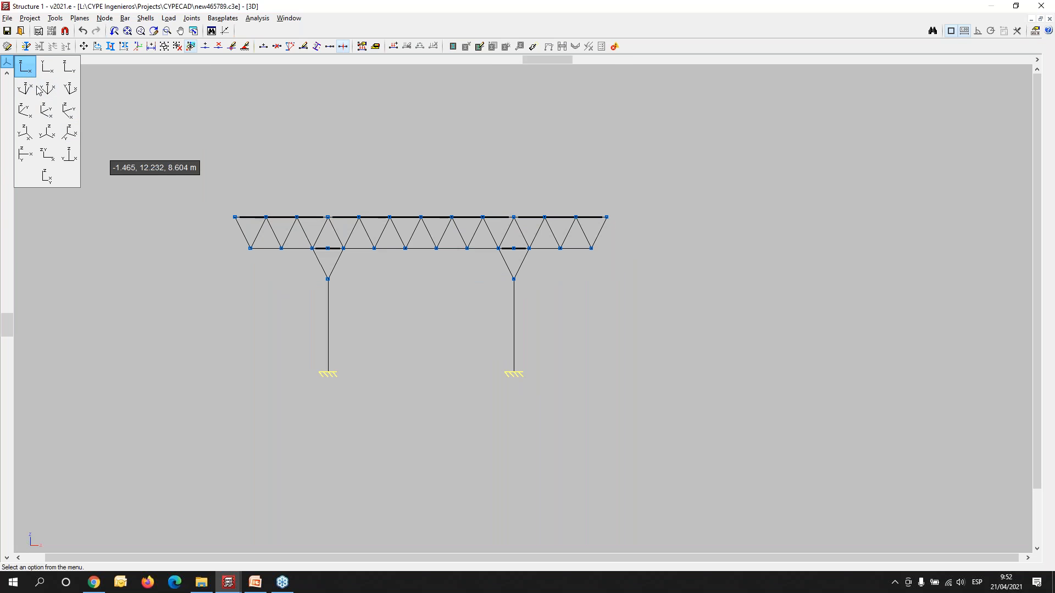
left_click(164, 20)
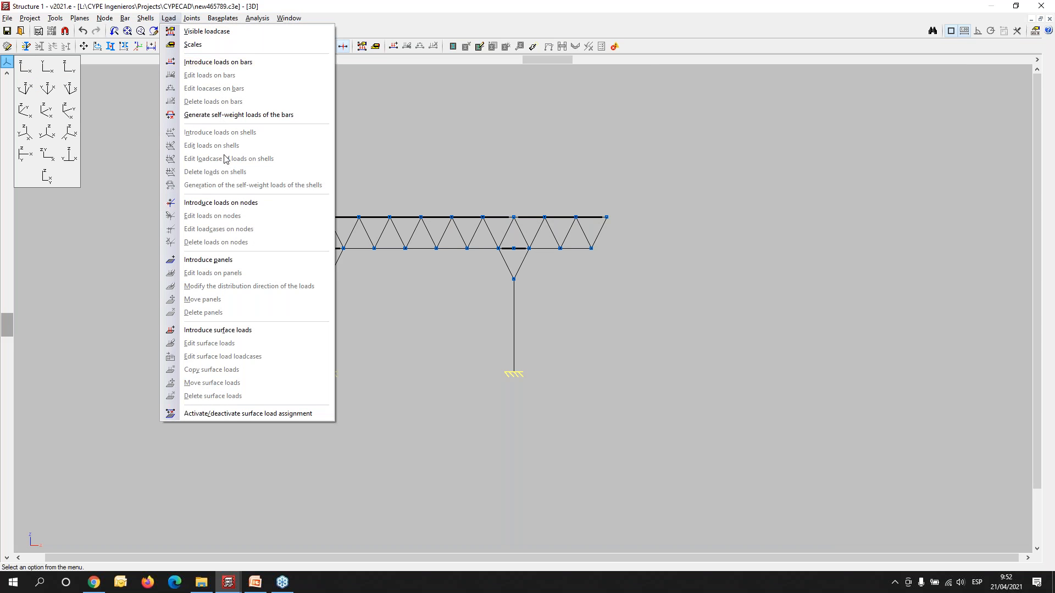
left_click(236, 203)
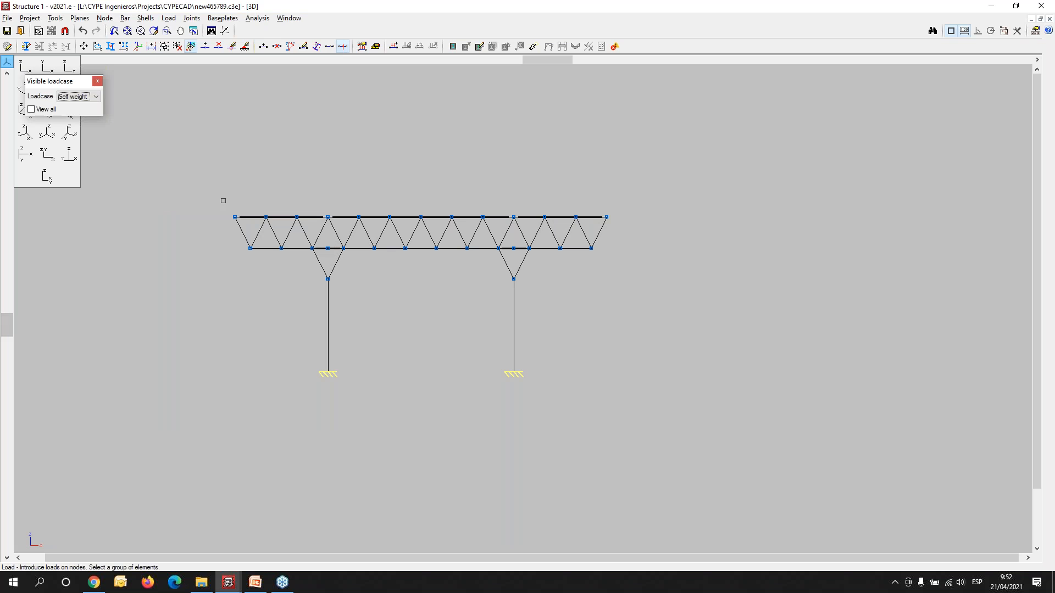
left_click_drag(210, 186, 655, 226)
right_click(435, 161)
left_click(491, 237)
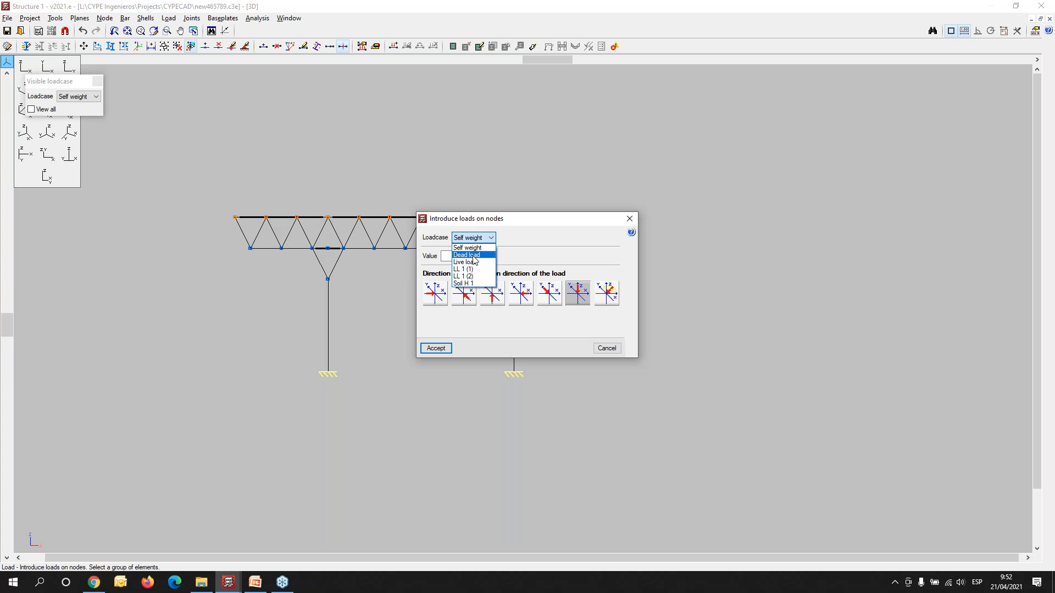
left_click(476, 260)
key("Tab")
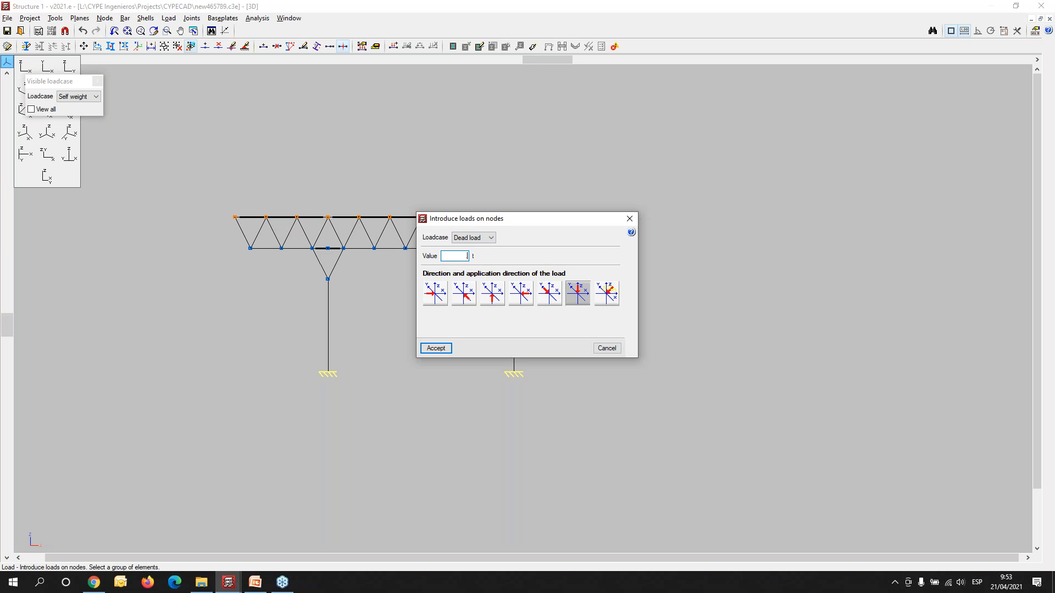
key("Tab")
left_click(436, 348)
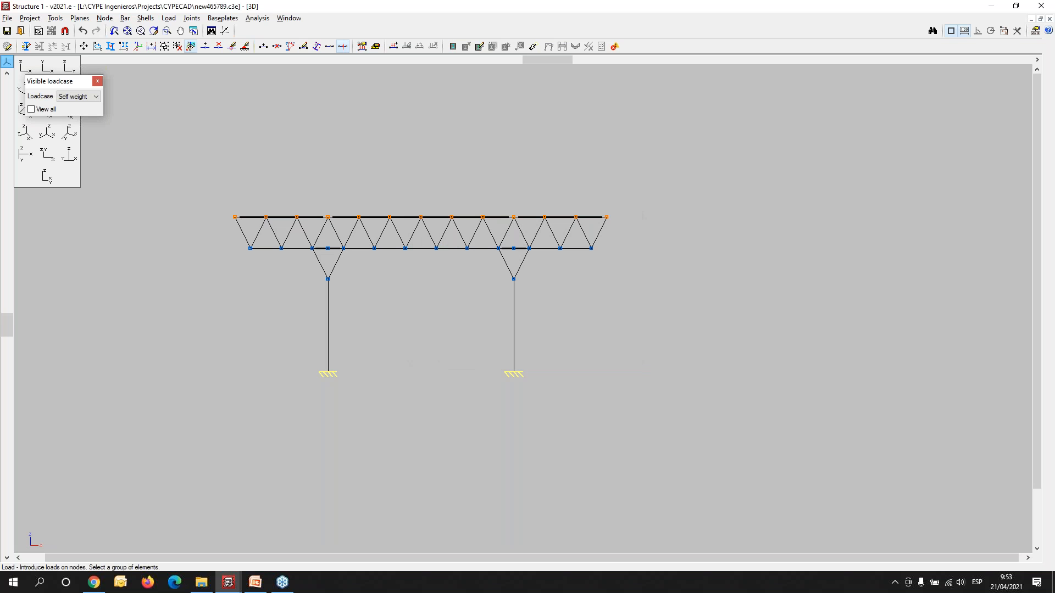
- Display the loads of all loadcases on the structure and inspect the loads on the roof's top nodes in an oblique view
left_click(168, 18)
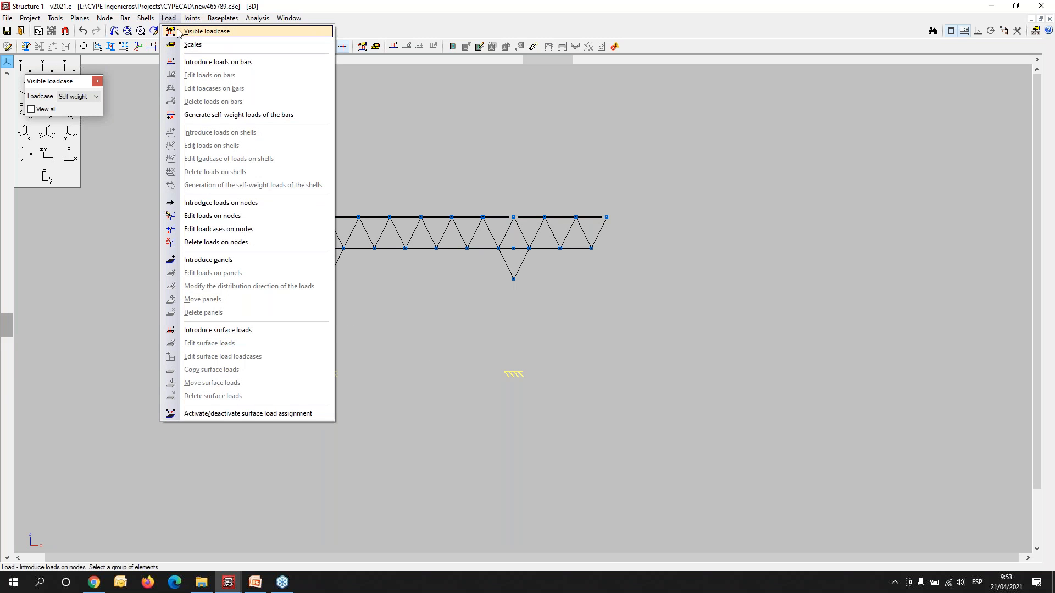
left_click(206, 31)
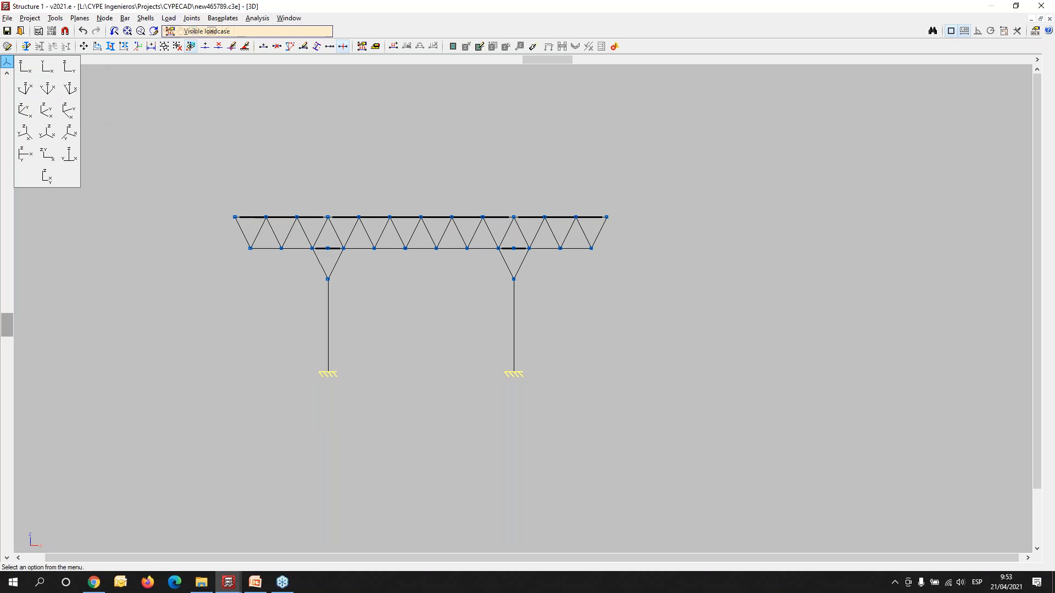
left_click(492, 289)
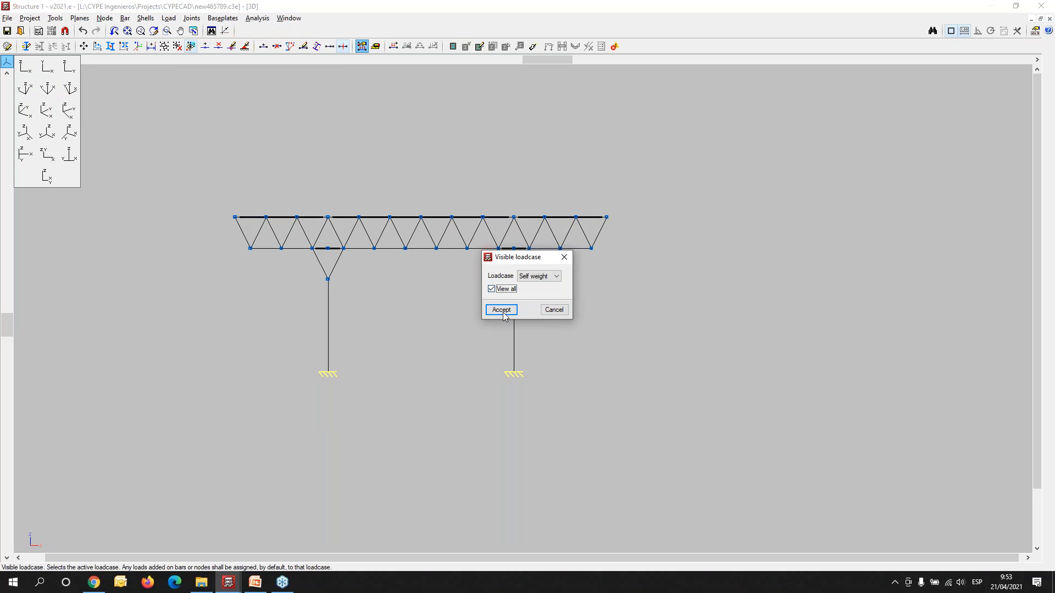
left_click(551, 276)
left_click(501, 310)
left_click(501, 311)
middle_click_drag(387, 340, 393, 363)
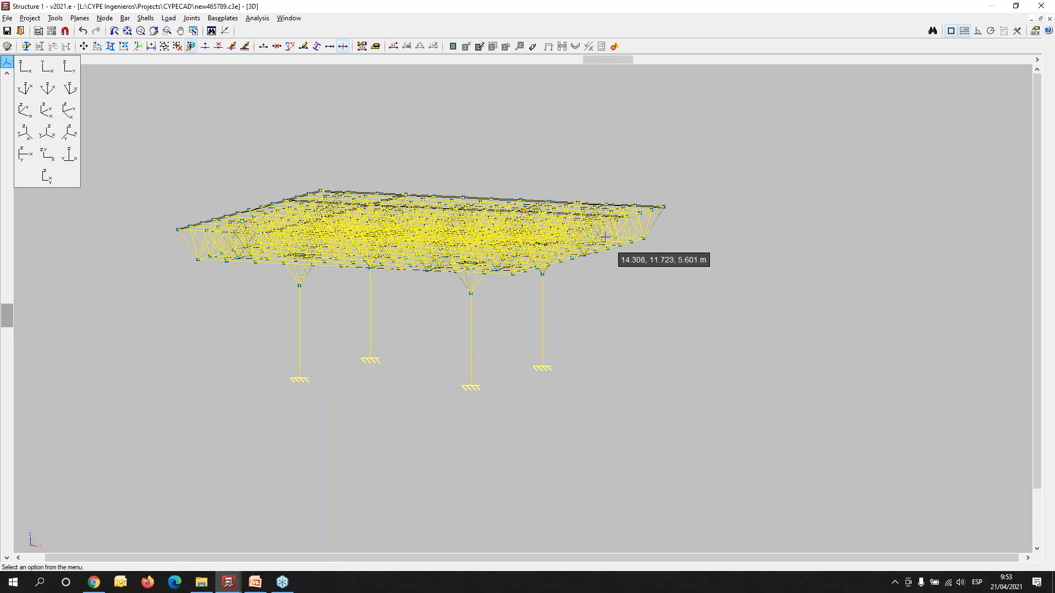
scroll(605, 237, "up", 5)
scroll(710, 166, "up", 5)
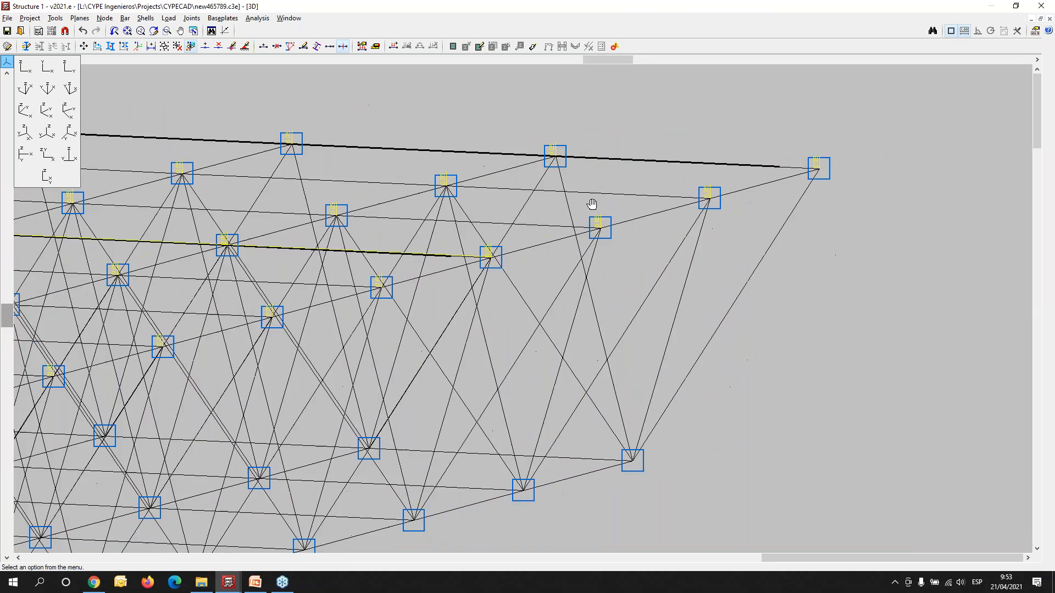
- Set the drawing scale of the Dead load loadcase to 20
scroll(627, 191, "down", 10)
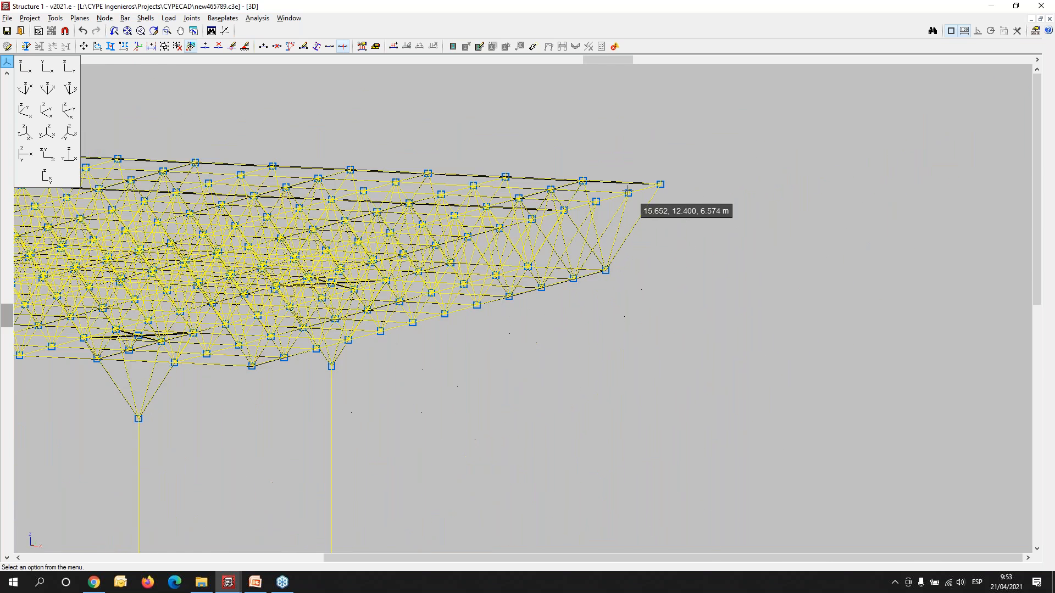
left_click(169, 18)
left_click(192, 44)
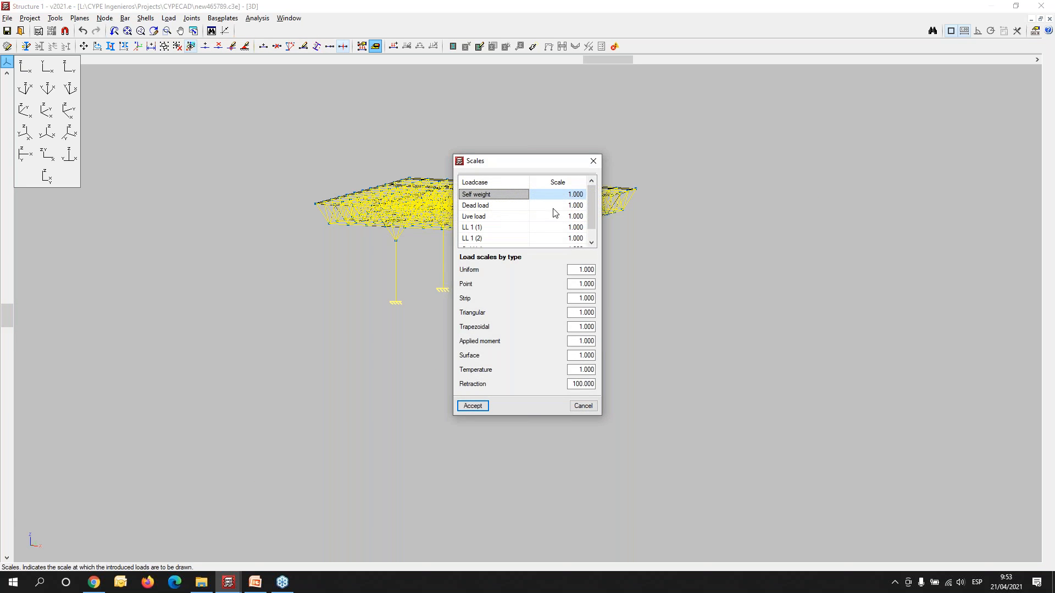
left_click(570, 207)
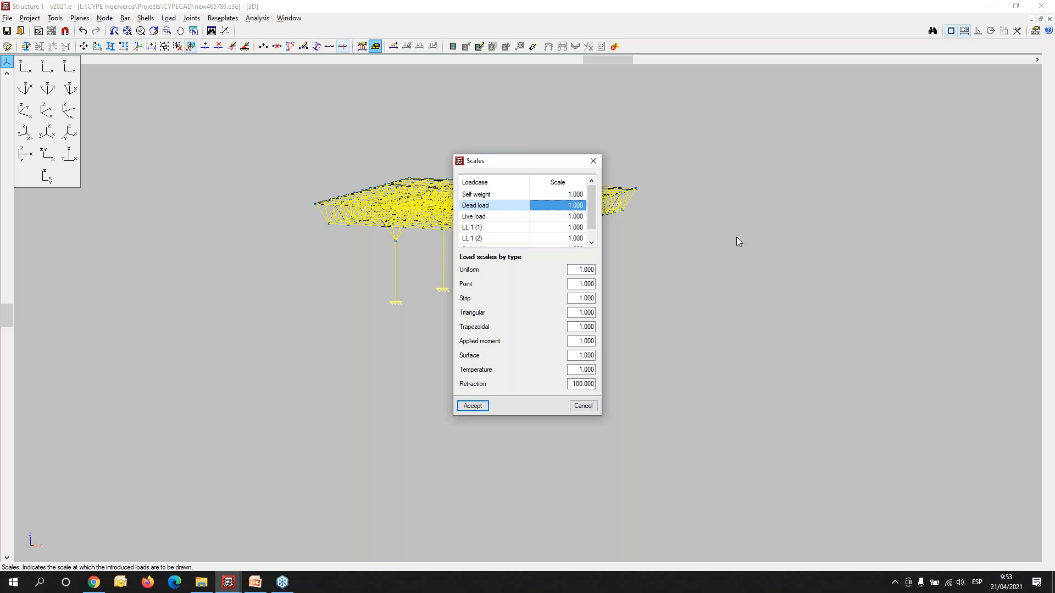
type("20")
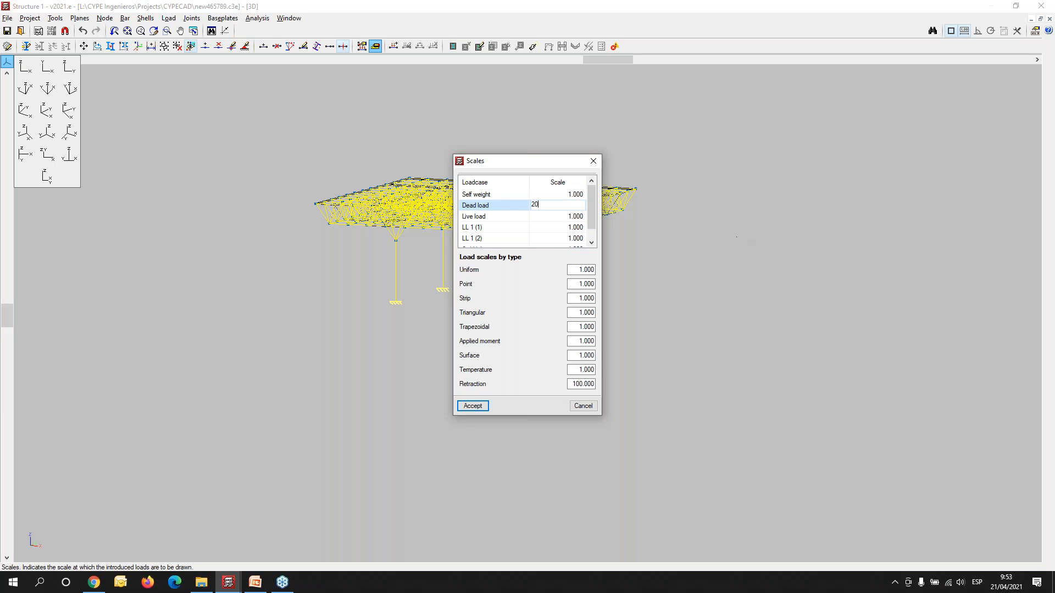
key("Return")
left_click(476, 409)
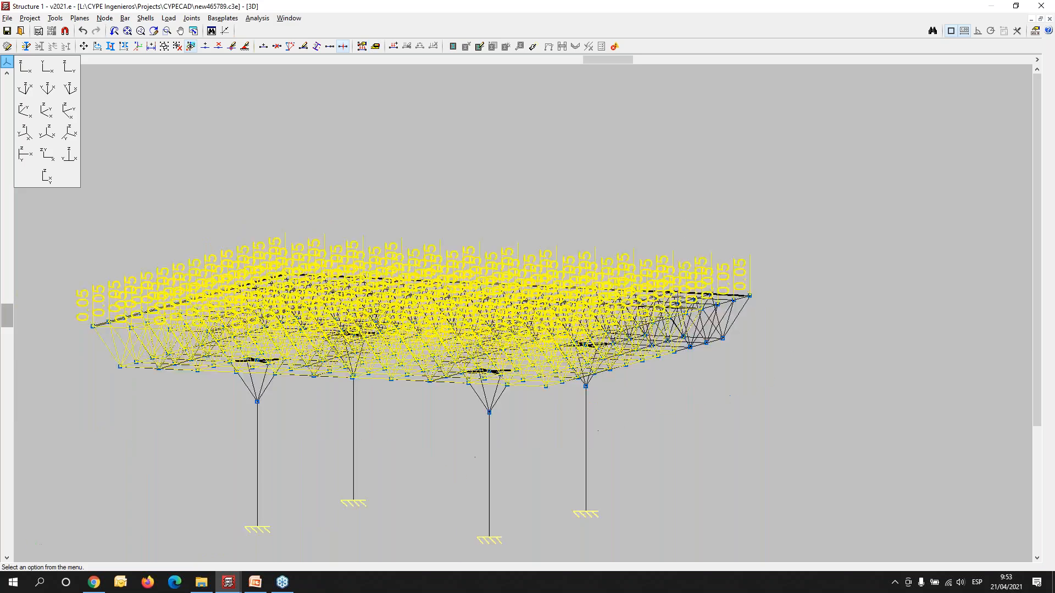
- Examine the enlarged nodal loads on the roof's top-chord nodes from several angles, close up and with the whole structure in view
middle_click_drag(576, 378, 536, 377, "shift")
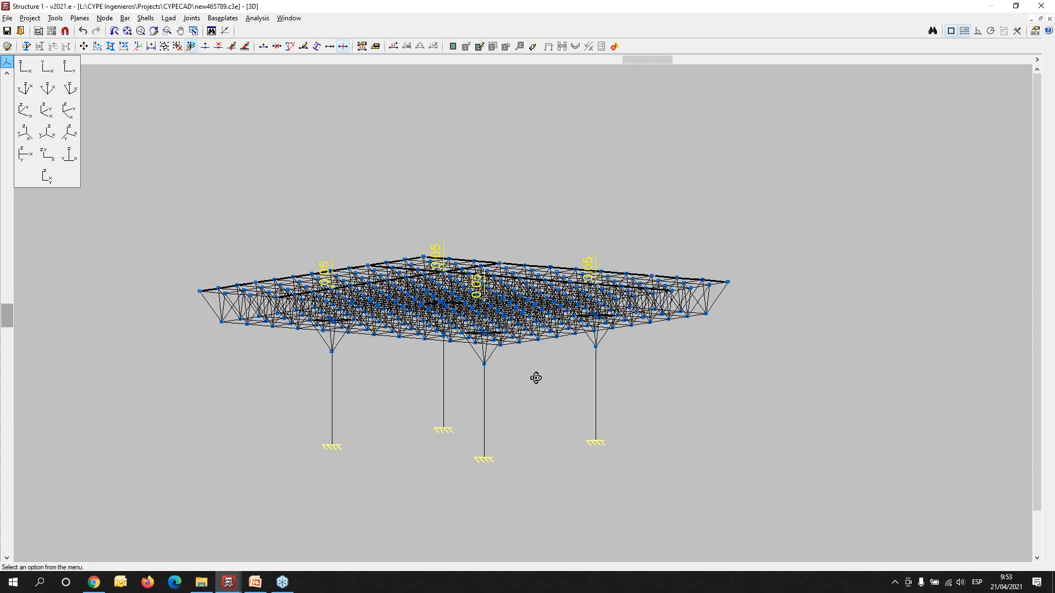
scroll(729, 261, "up", 2)
scroll(729, 260, "up", 2)
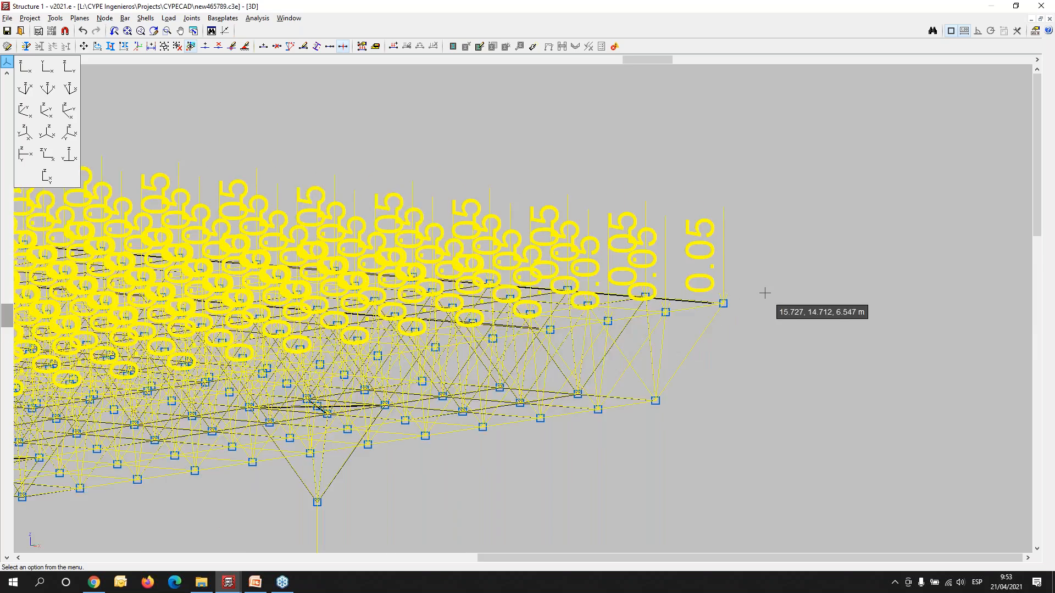
scroll(376, 286, "down", 2)
middle_click_drag(301, 308, 527, 306)
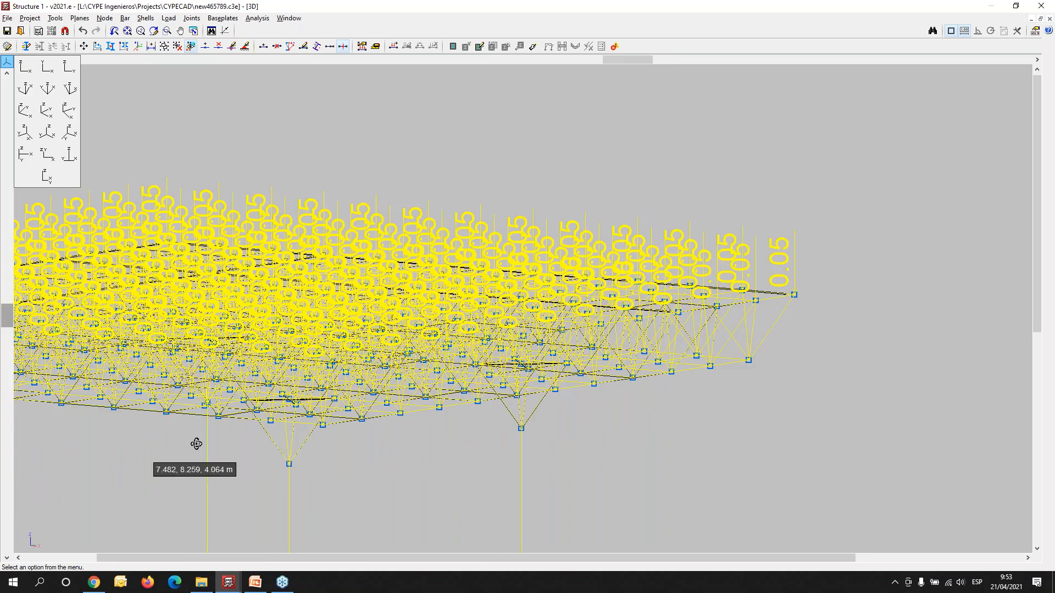
scroll(266, 429, "up", 3)
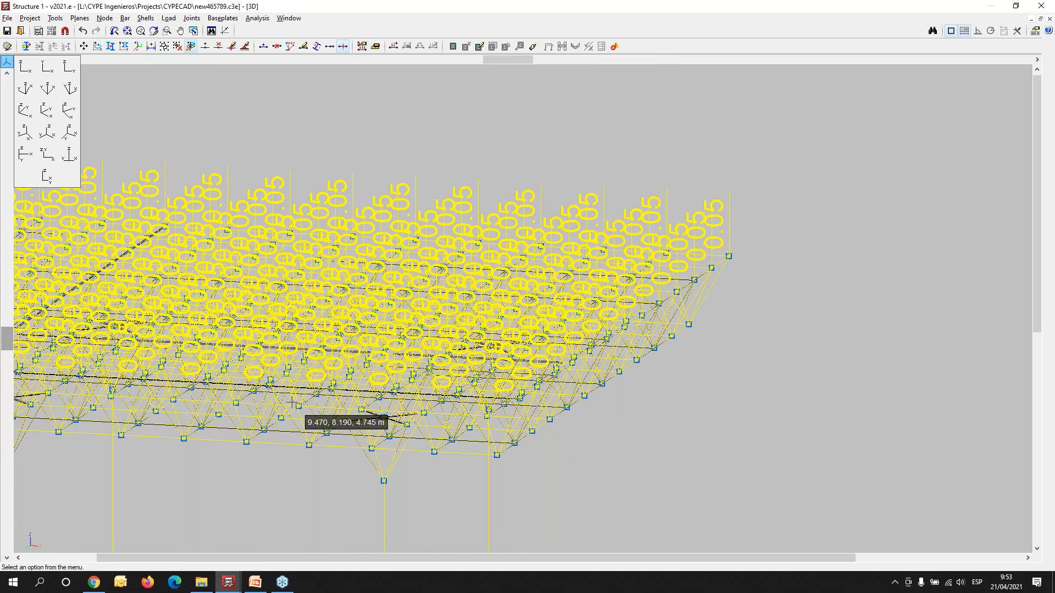
scroll(368, 362, "down", 3)
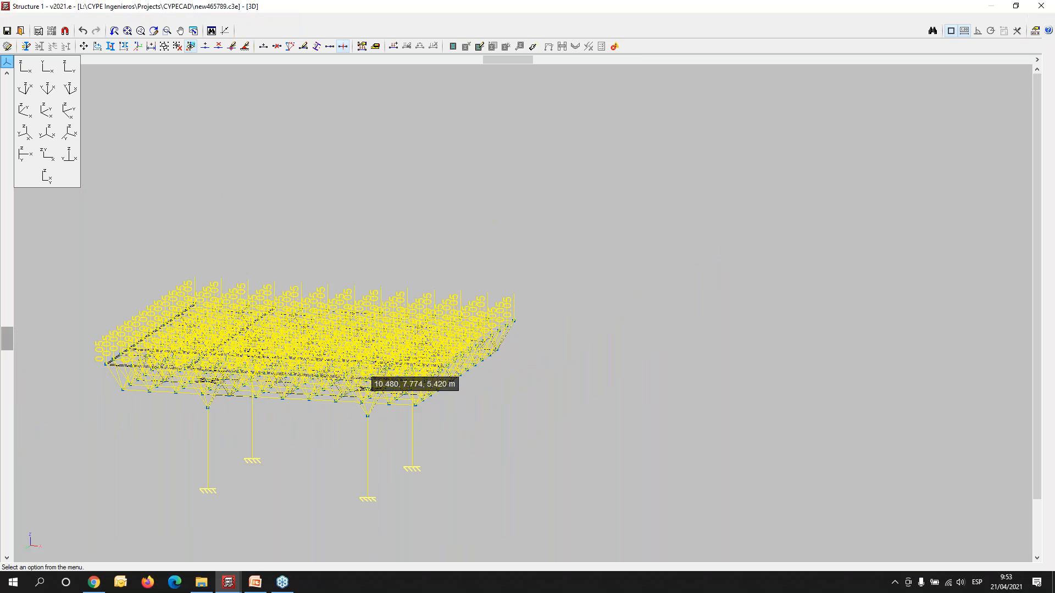
middle_click_drag(370, 355, 433, 341)
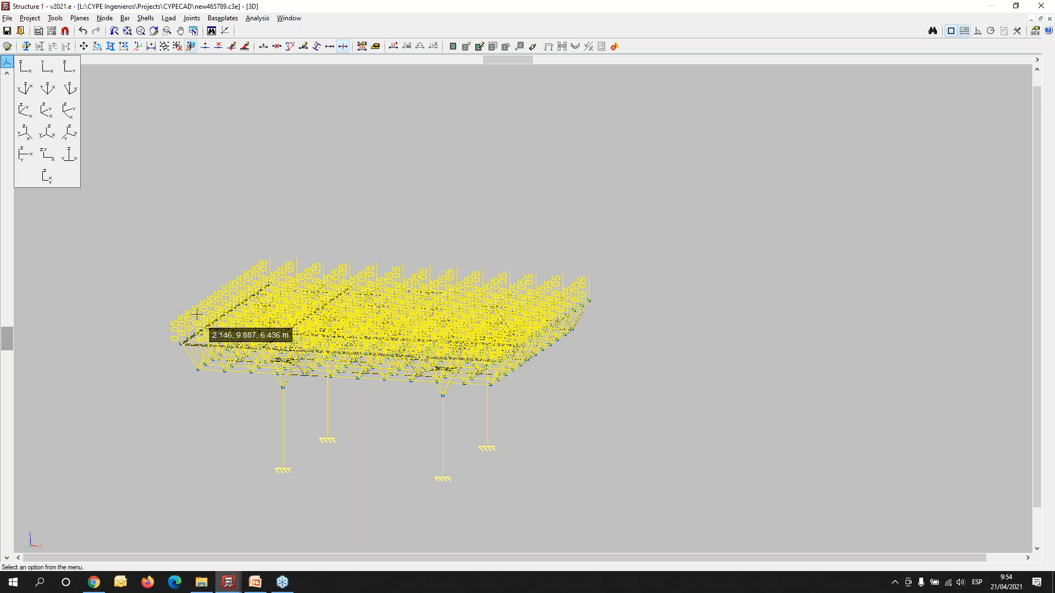
scroll(146, 321, "up", 2)
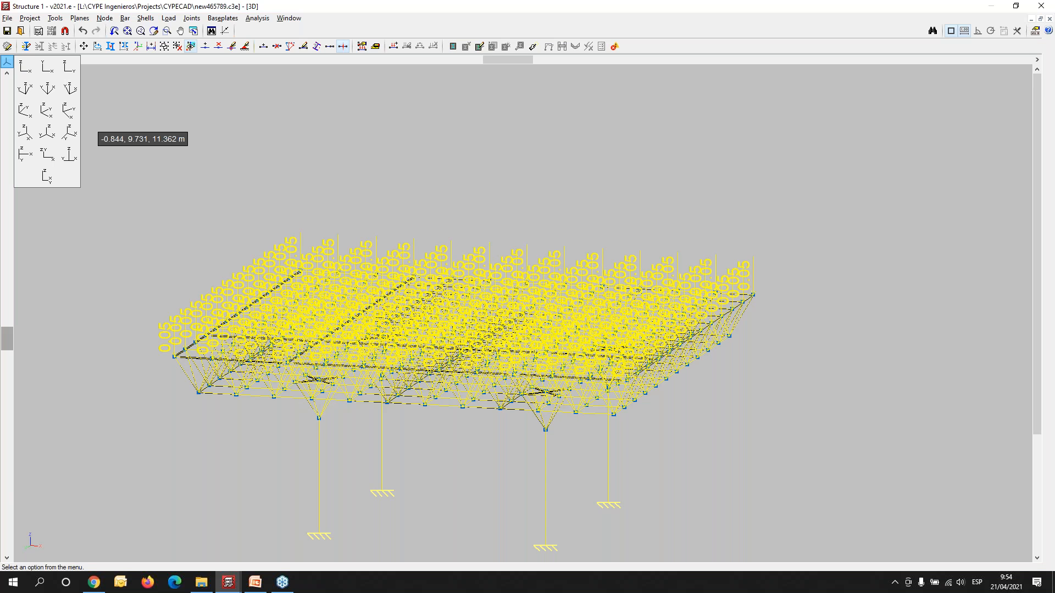
- Leave the integrated 3D structure editor and examine the building with its mesh roof in the 3D view of the building
left_click(21, 32)
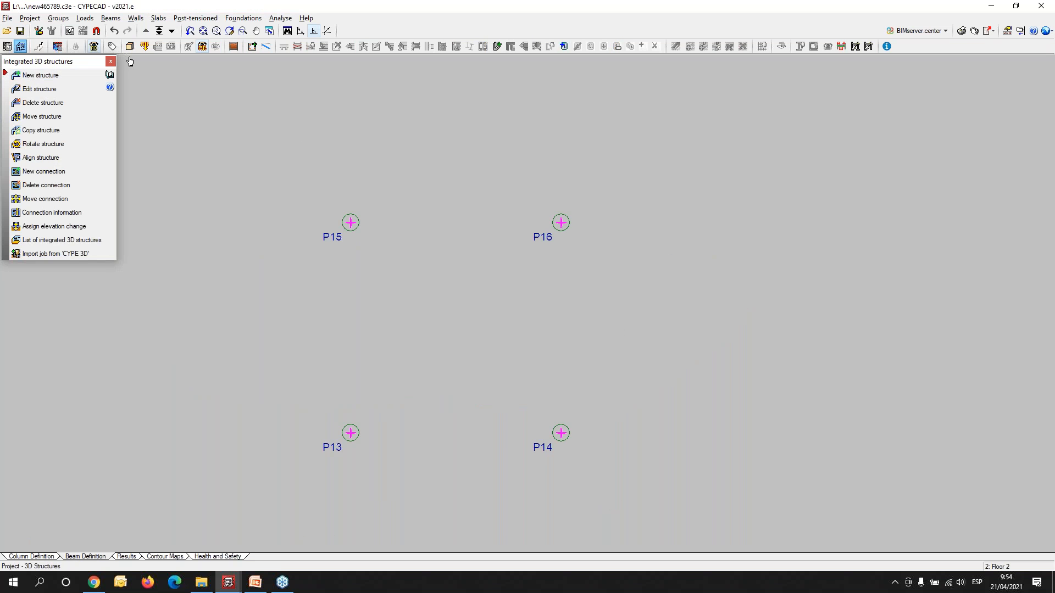
left_click(130, 46)
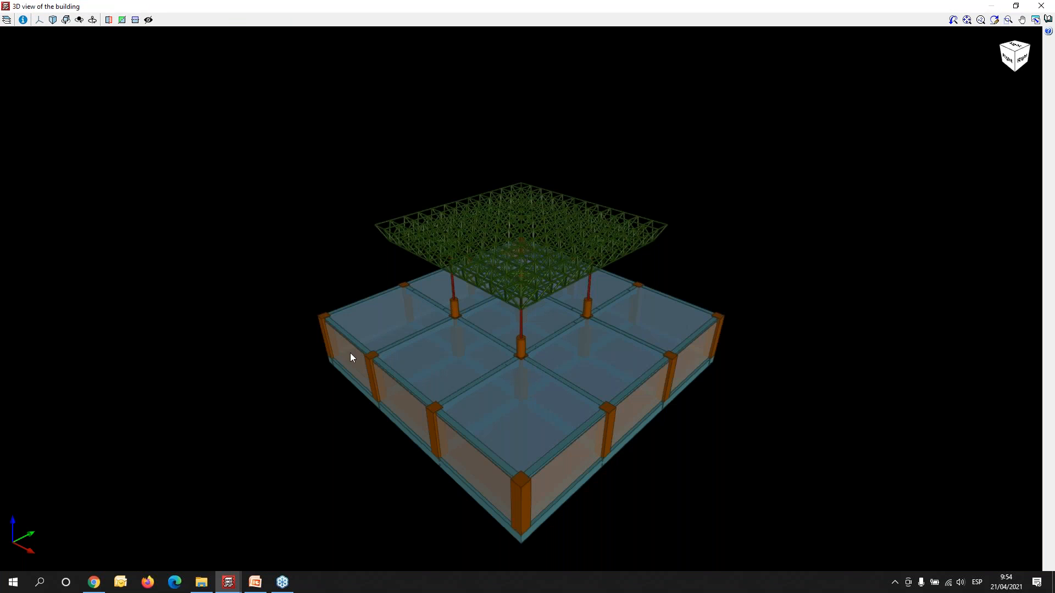
middle_click_drag(351, 334, 571, 328)
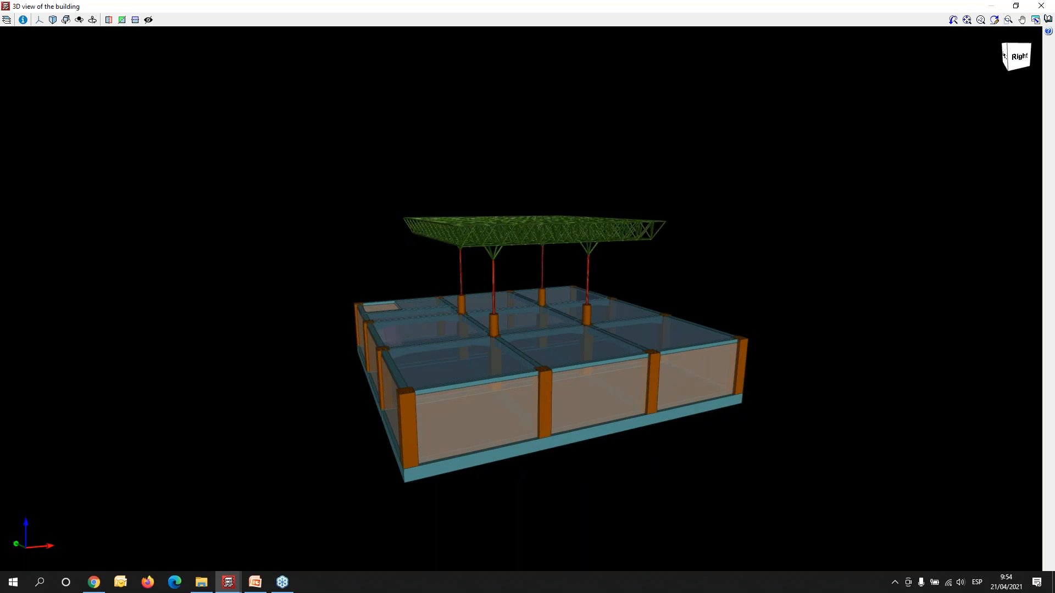
left_click(1041, 6)
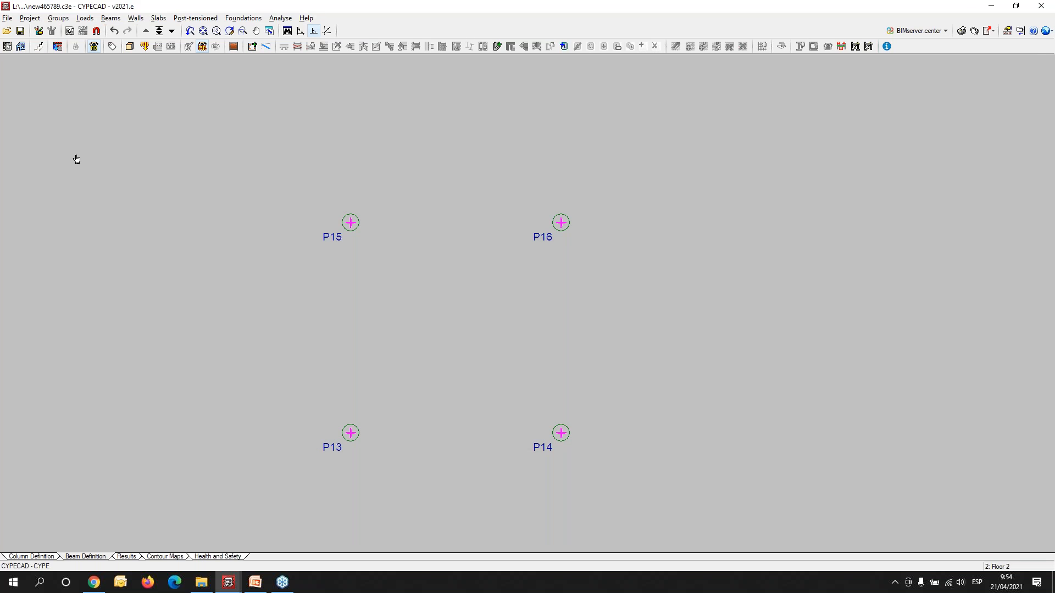
- Switch to the open CompositeStructureBuilding job and close its 3D building view to return to the foundation plan
left_click(229, 582)
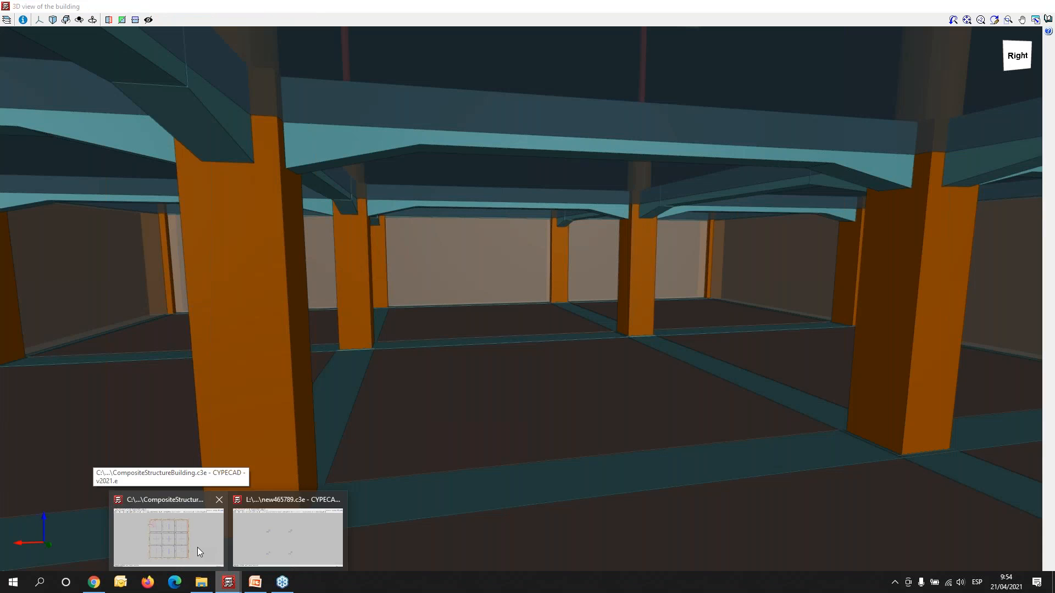
left_click(197, 548)
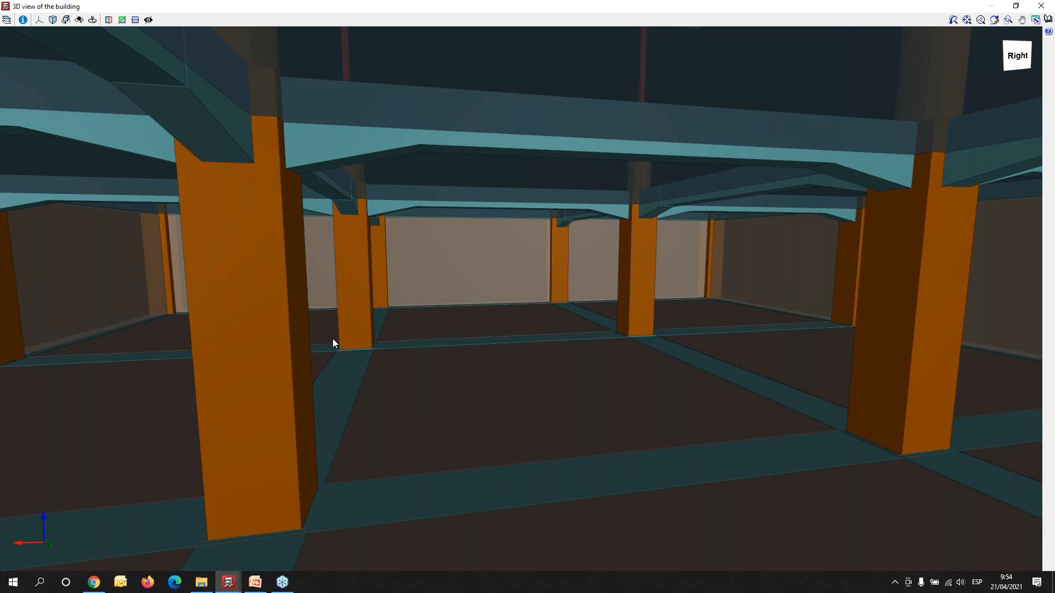
left_click(1041, 5)
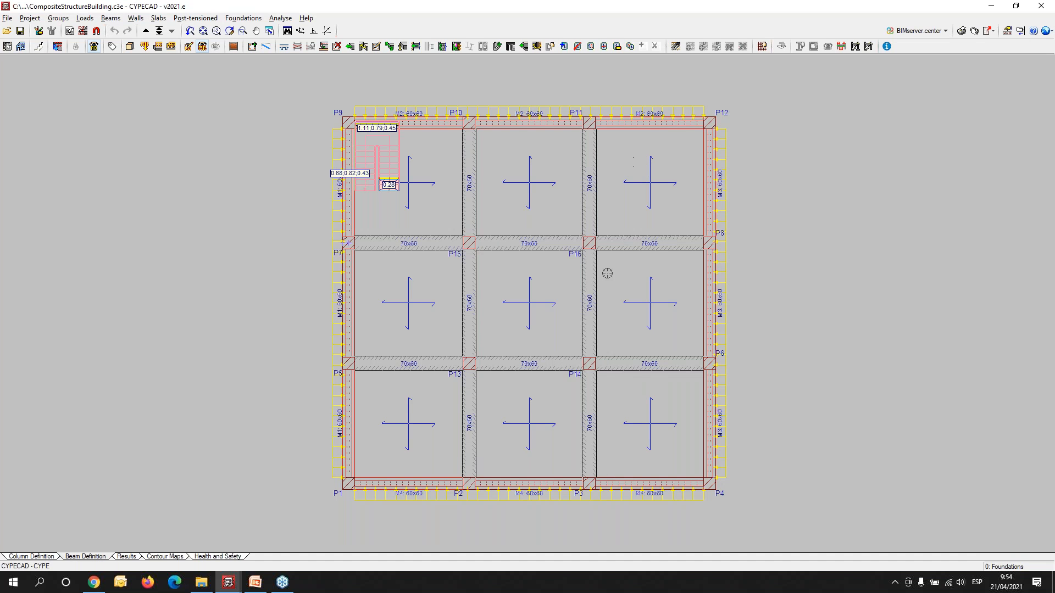
middle_click_drag(339, 414, 347, 384)
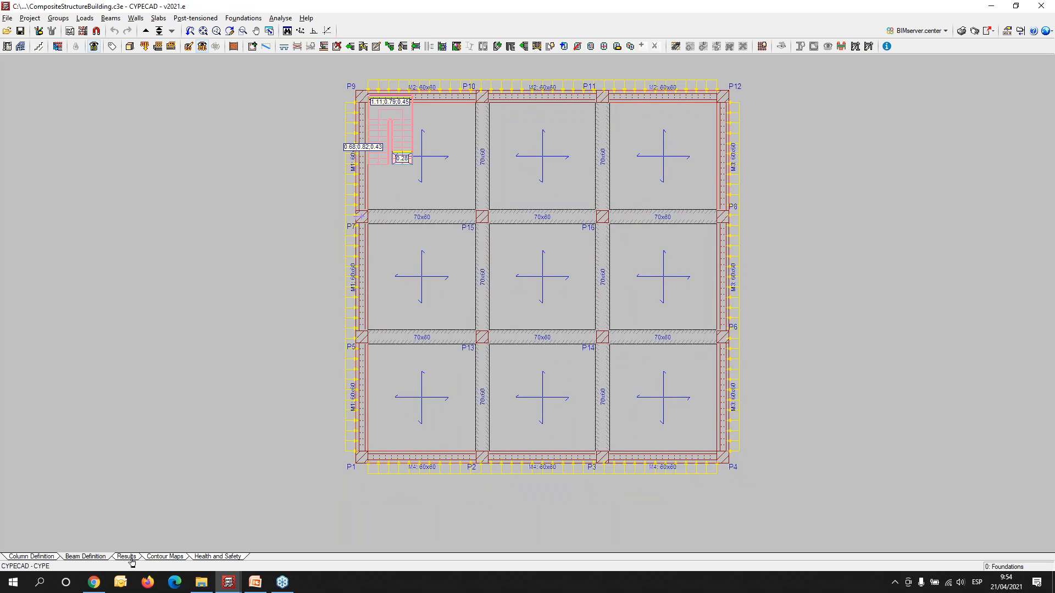
- Open the building's deformed shape from the results and inspect the Self weight displacements in an oblique view
left_click(125, 556)
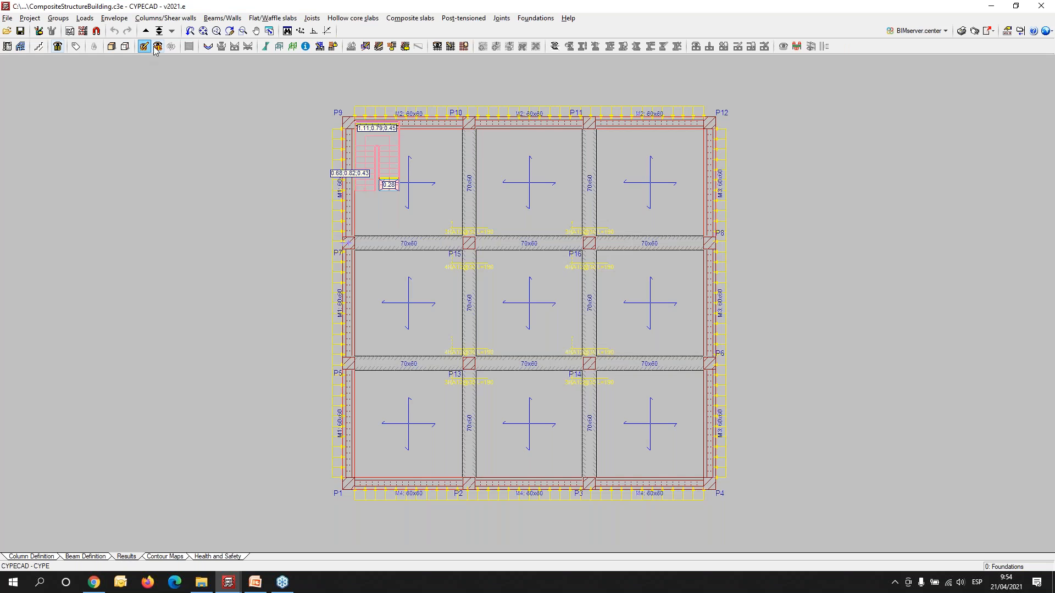
left_click(157, 47)
left_click(292, 47)
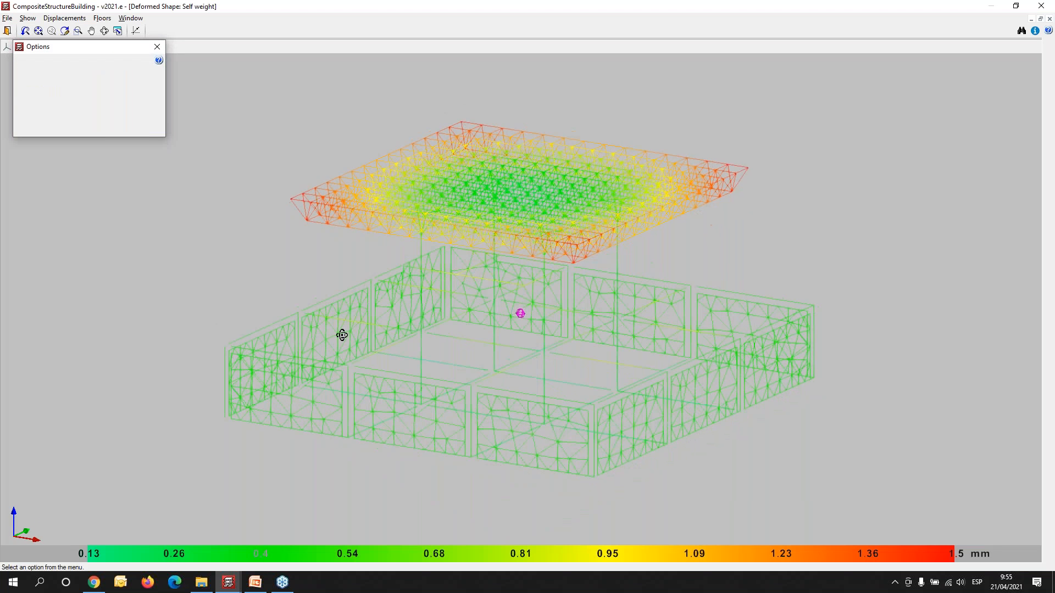
mouse_move(342, 335)
left_mouse_down()
mouse_move(358, 320)
mouse_move(466, 331)
mouse_move(447, 347)
mouse_move(304, 344)
mouse_move(249, 276)
left_mouse_up()
left_click(146, 60)
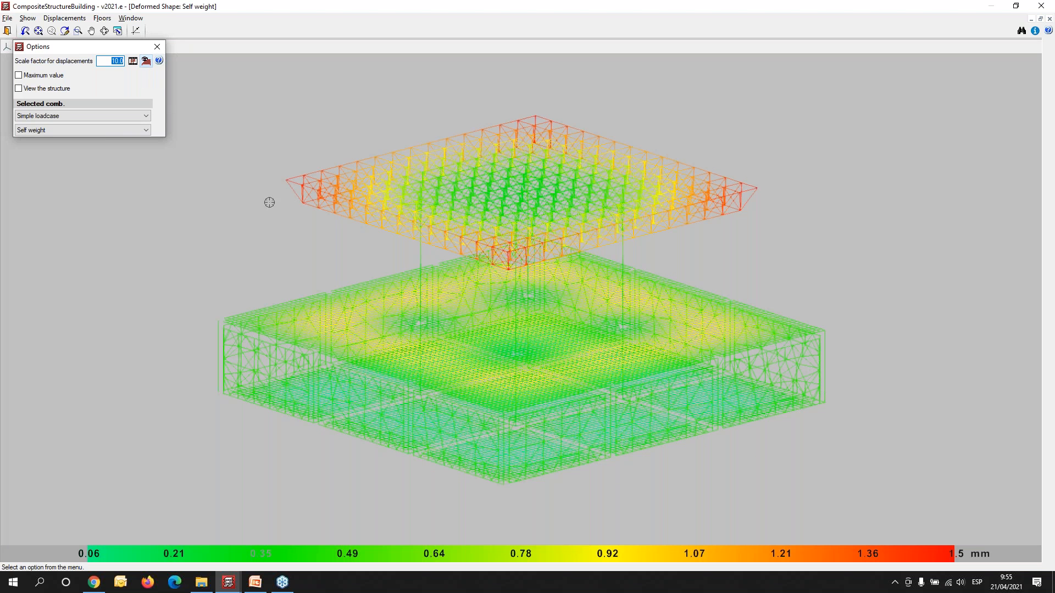
scroll(443, 364, "up", 2)
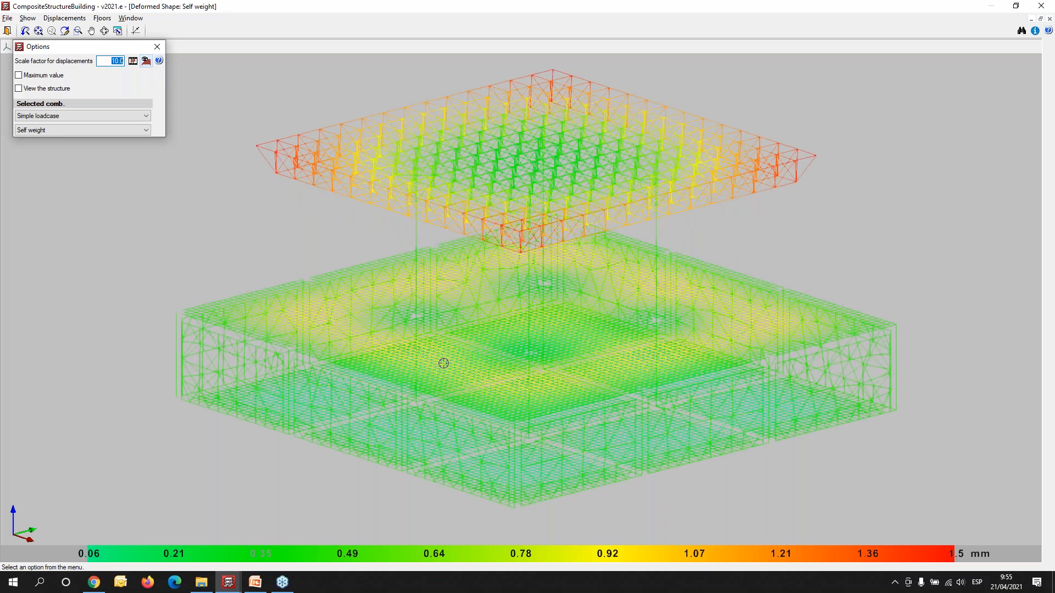
mouse_move(537, 422)
middle_mouse_down("shift")
mouse_move(644, 414)
mouse_move(619, 433)
mouse_move(473, 422)
mouse_move(504, 409)
middle_mouse_up("shift")
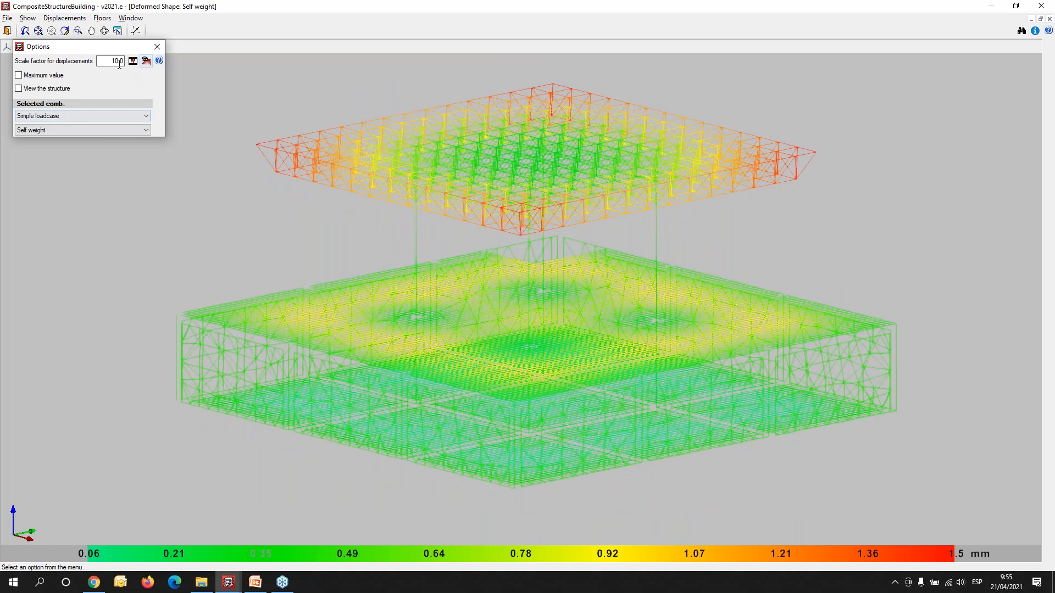
- Display the deformed shape for the Live load simple loadcase with a displacement scale factor of 100 and inspect it
left_click(80, 117)
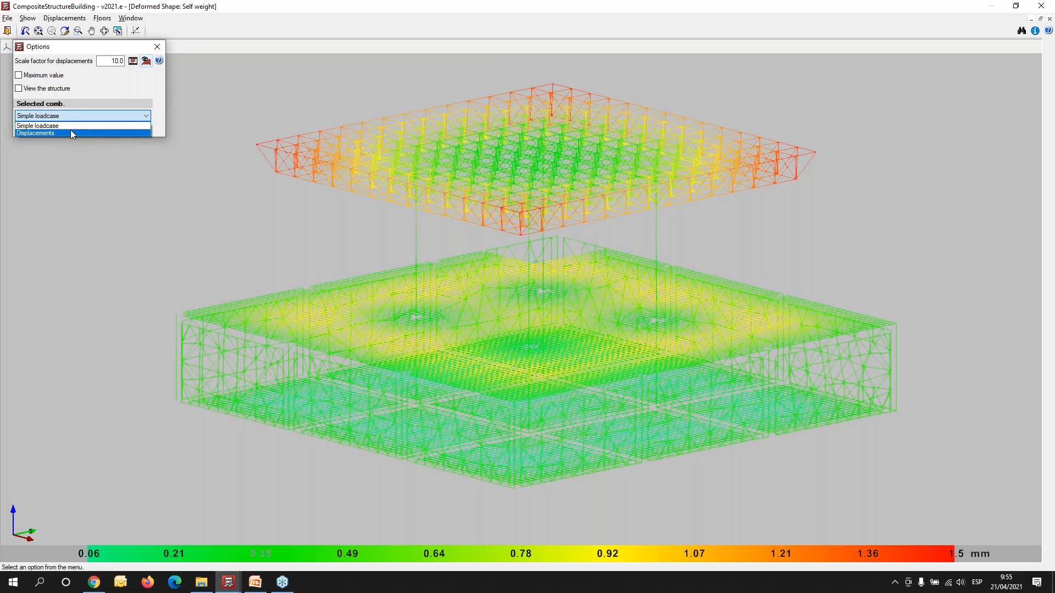
left_click(144, 125)
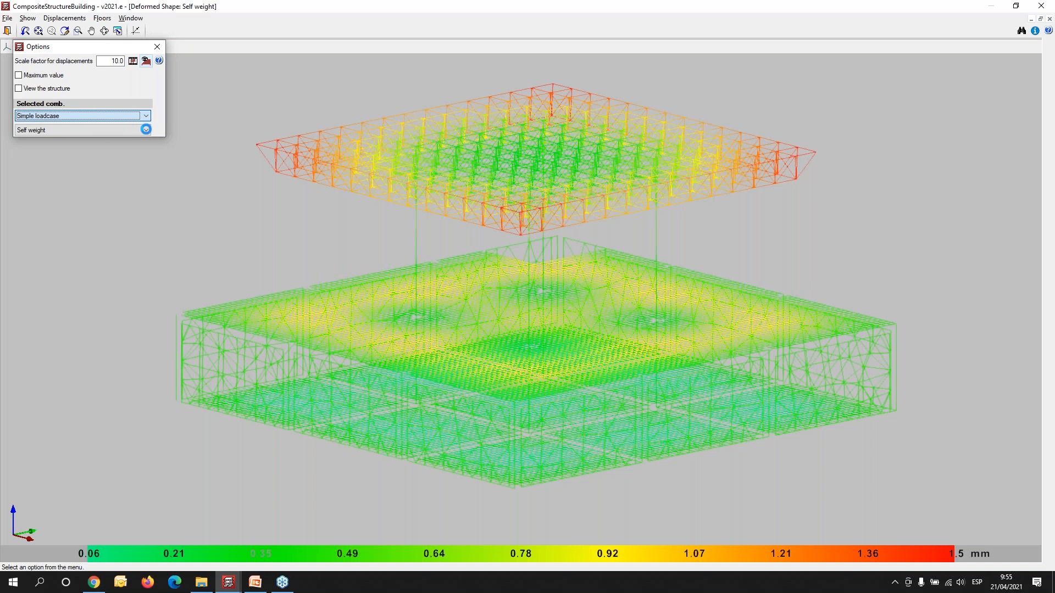
left_click(145, 129)
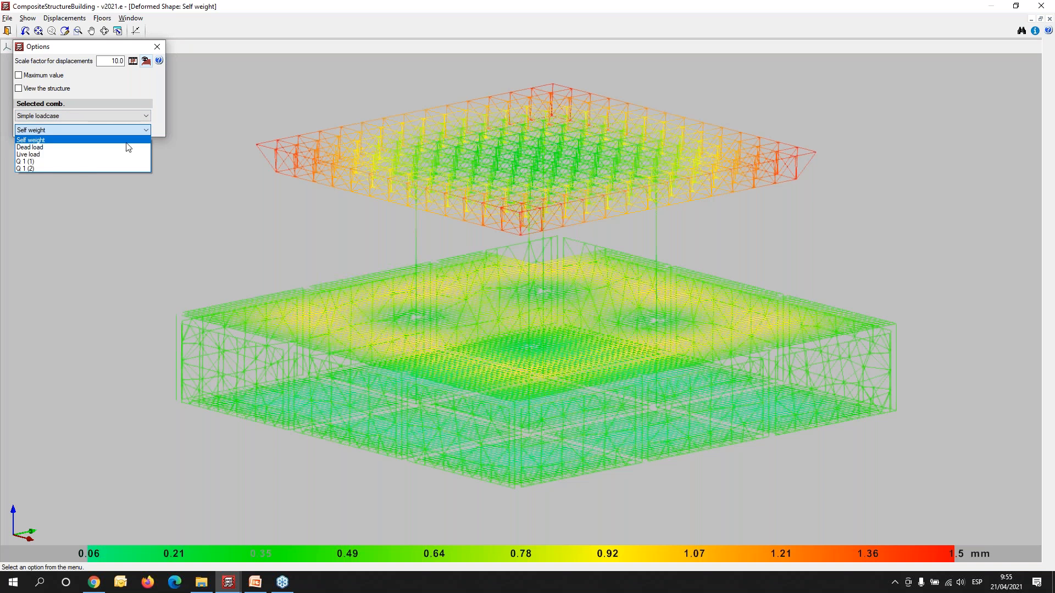
left_click(48, 155)
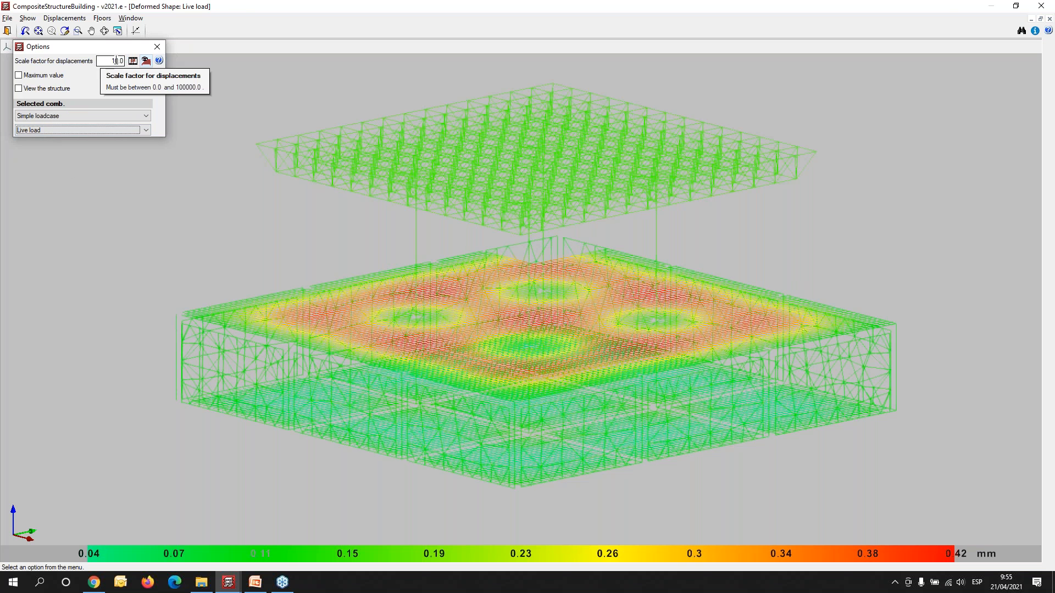
left_click(116, 60)
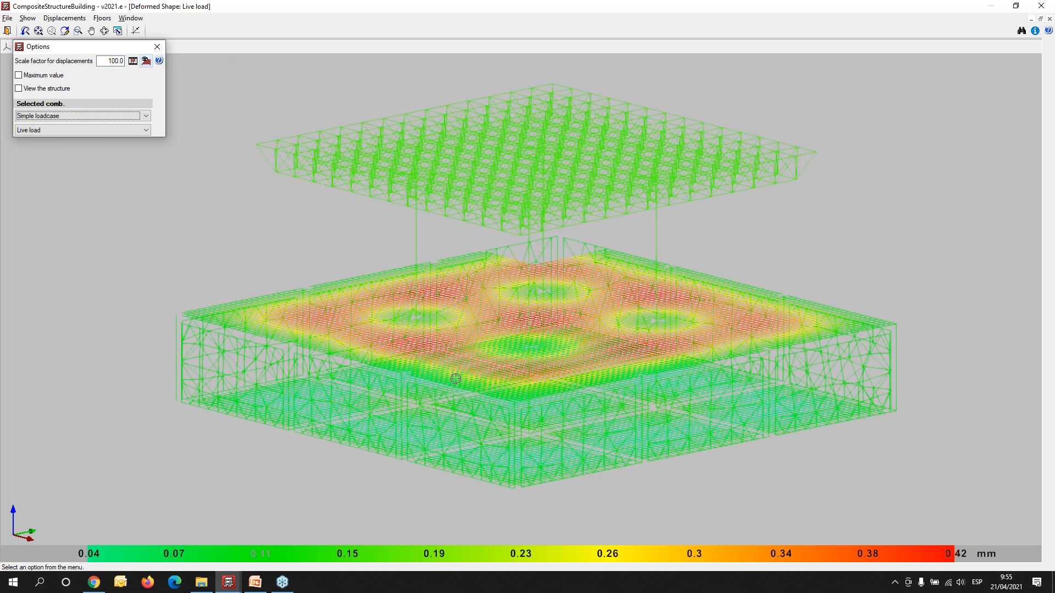
mouse_move(415, 432)
middle_mouse_down("shift")
mouse_move(400, 440)
mouse_move(492, 436)
mouse_move(638, 259)
middle_mouse_up("shift")
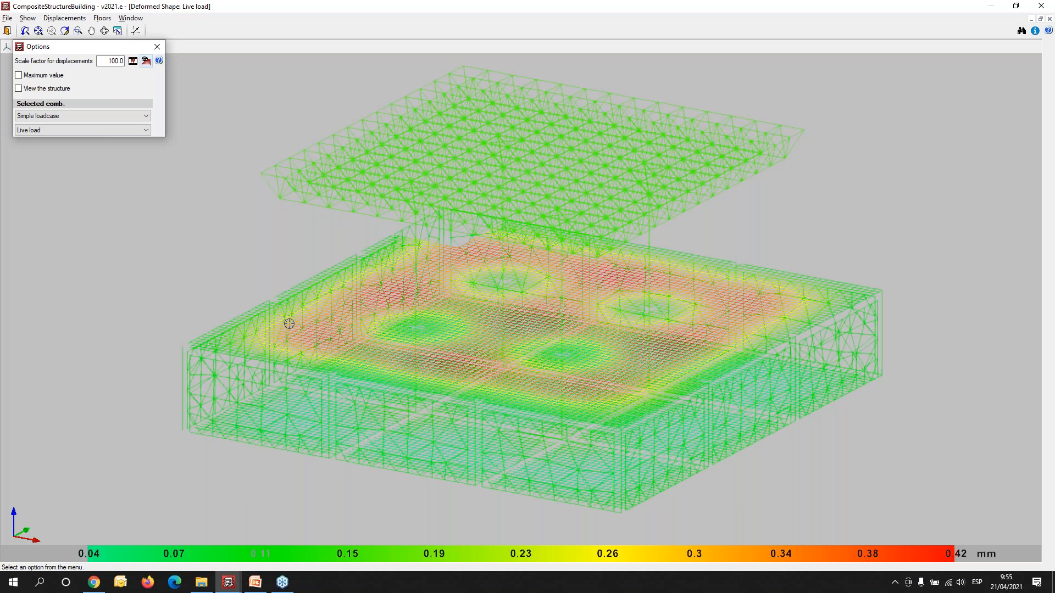
- View the deformed shapes for loadcases Q 1 (1) and Q 1 (2), and return to the floor plan
left_click(88, 129)
left_click(79, 162)
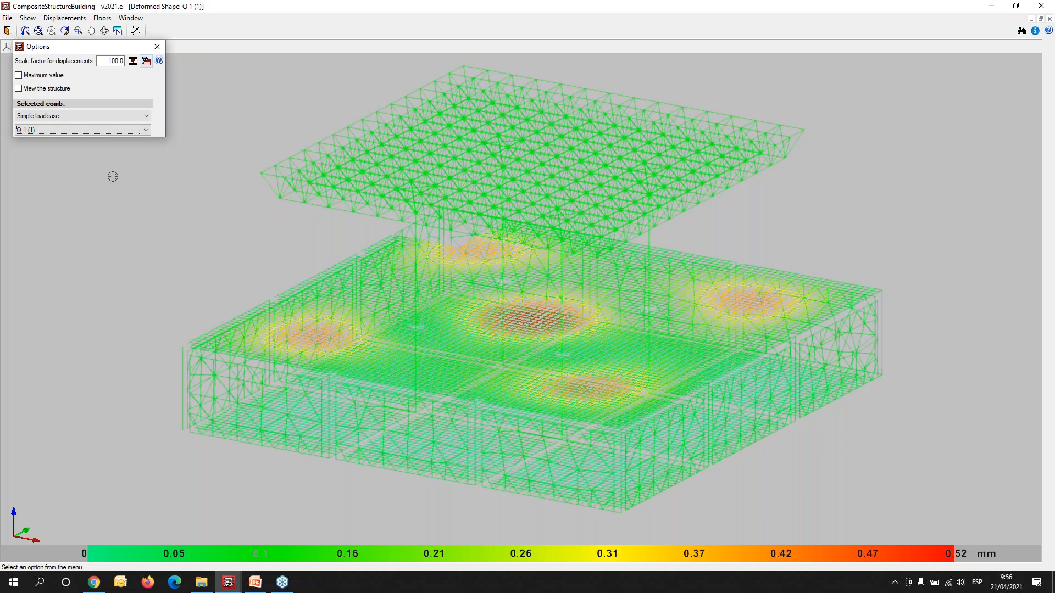
left_click(73, 131)
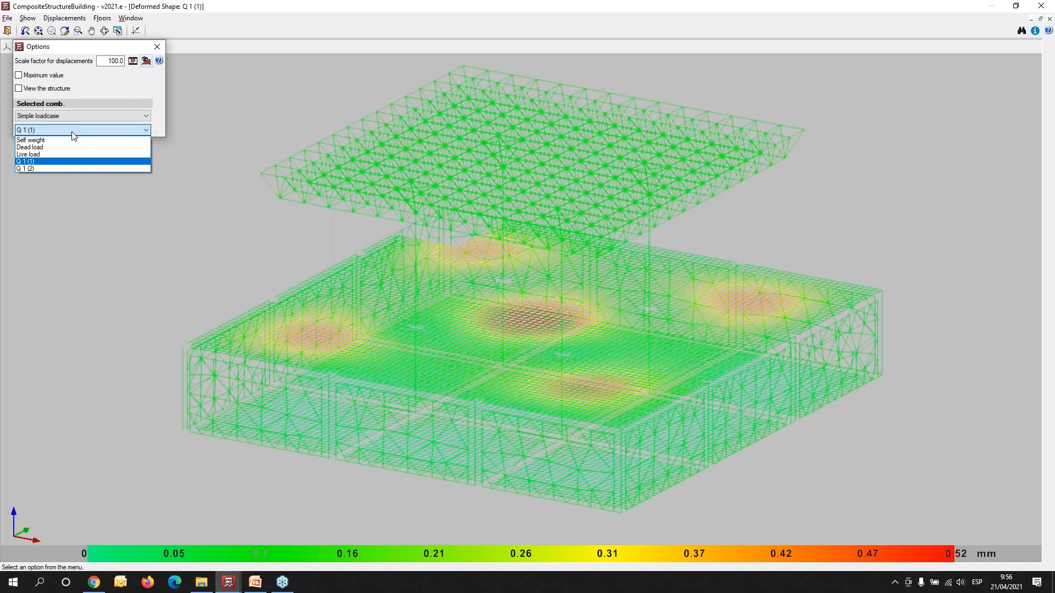
left_click(58, 167)
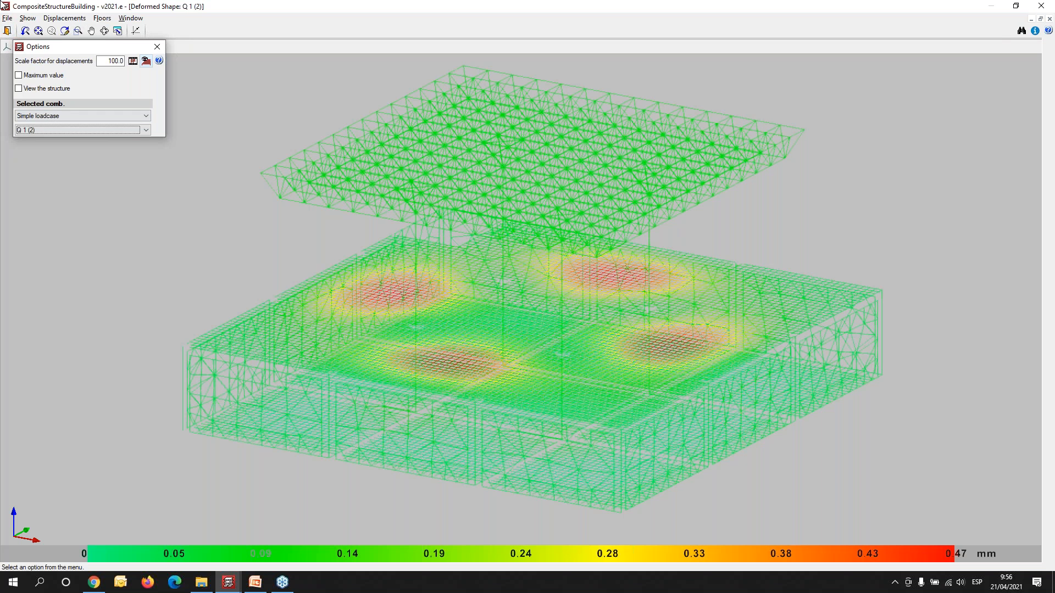
left_click(9, 30)
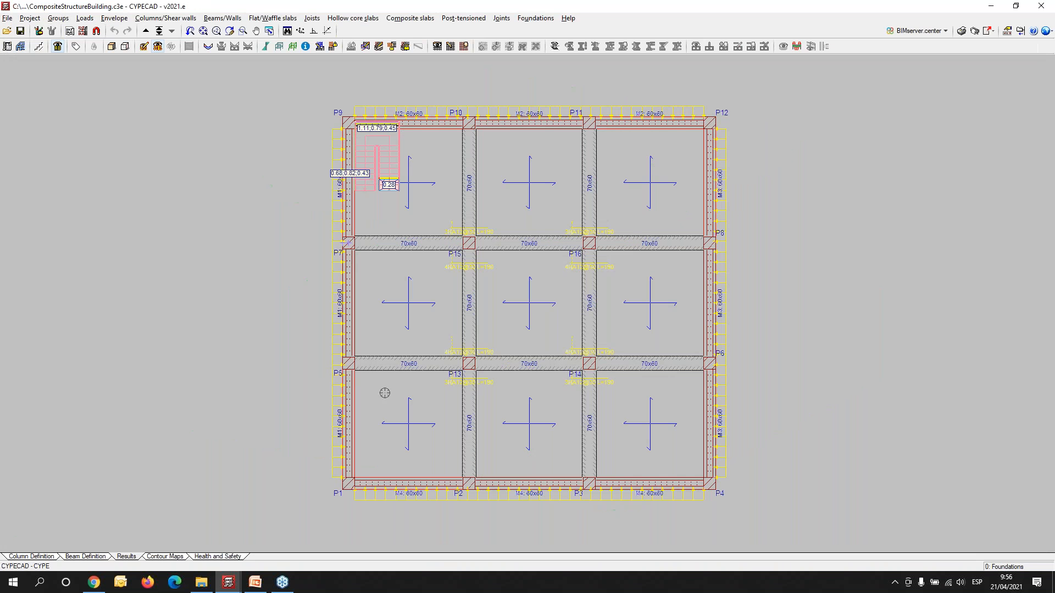
- Display the Displacement Z contour map for loadcase Q 1 (1) on the foundations and on Floor 1
left_click(163, 558)
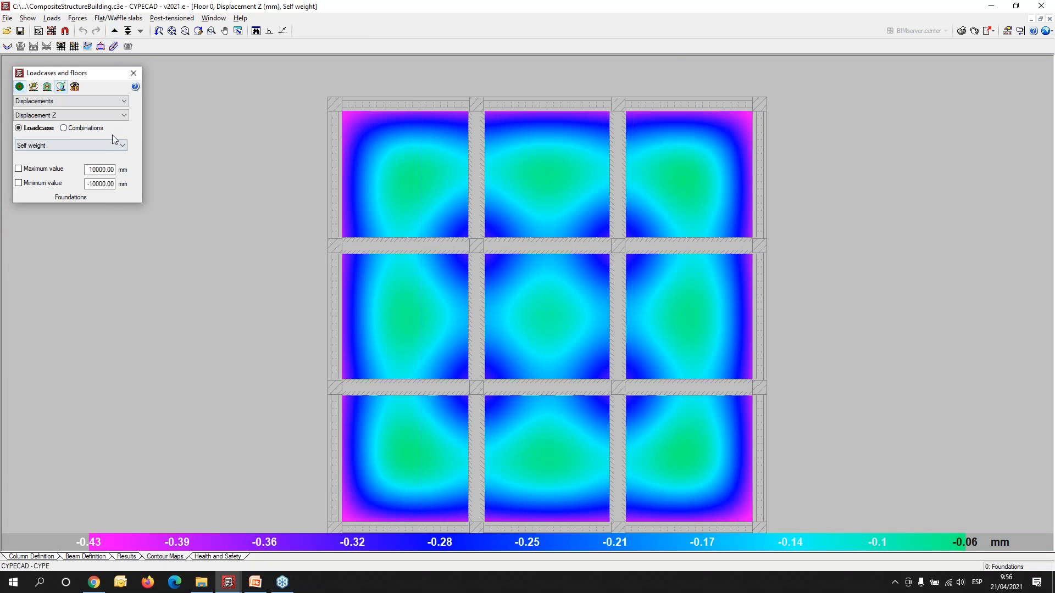
left_click(68, 146)
left_click(60, 177)
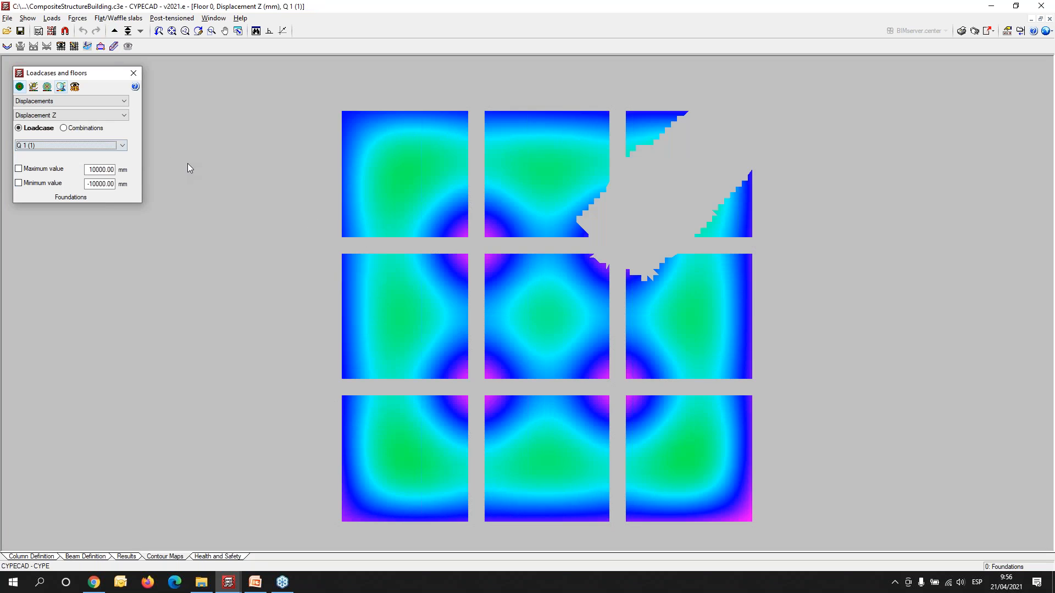
left_click(110, 145)
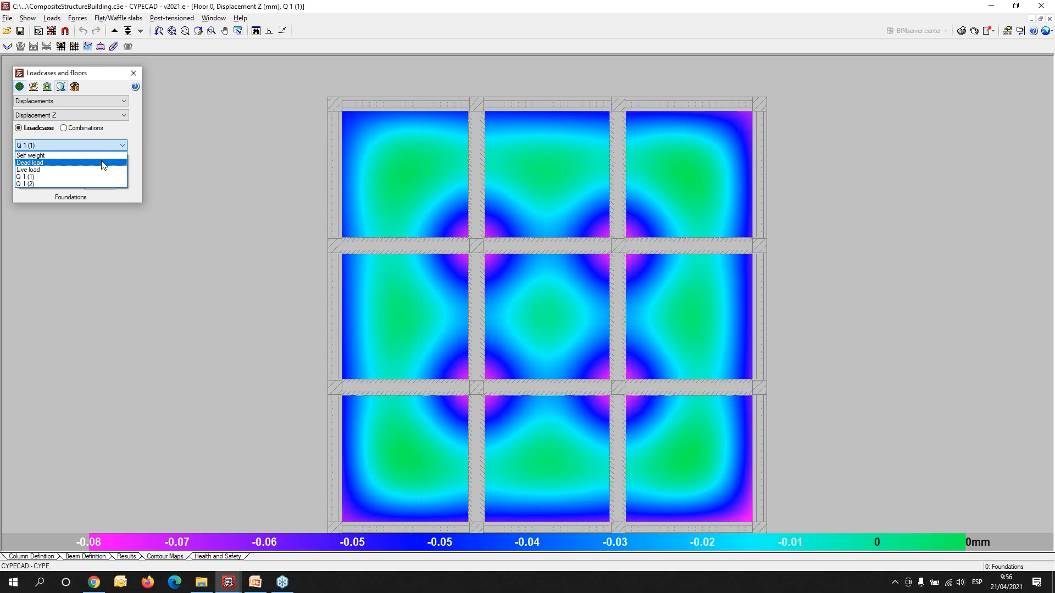
left_click(112, 31)
left_click(116, 32)
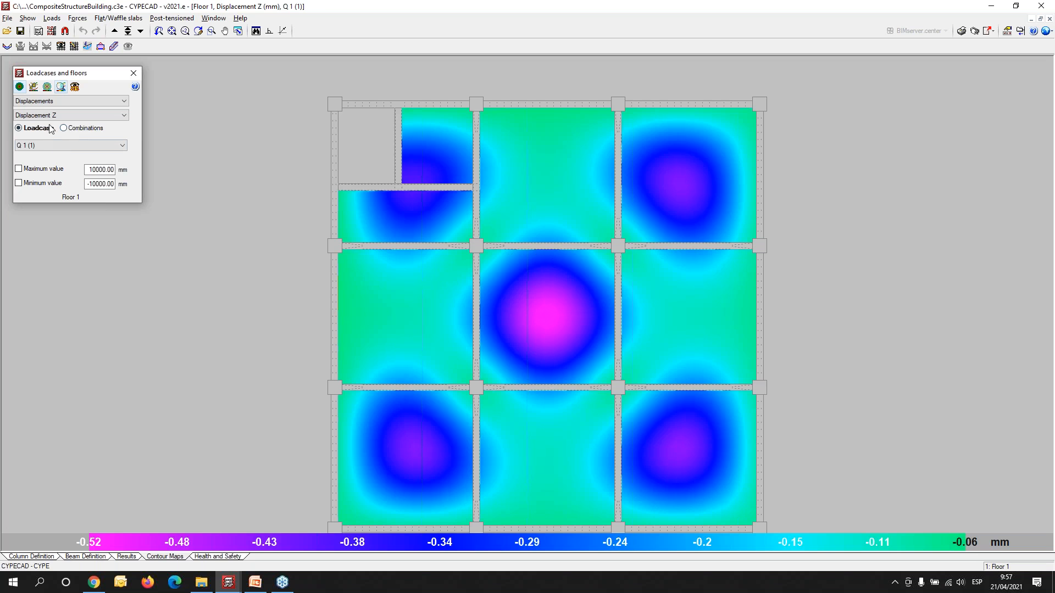
- Check the worst-case maximum relative secant deflection on Floor 1 diagonally across the middle bay between P7 and P13
left_click(87, 46)
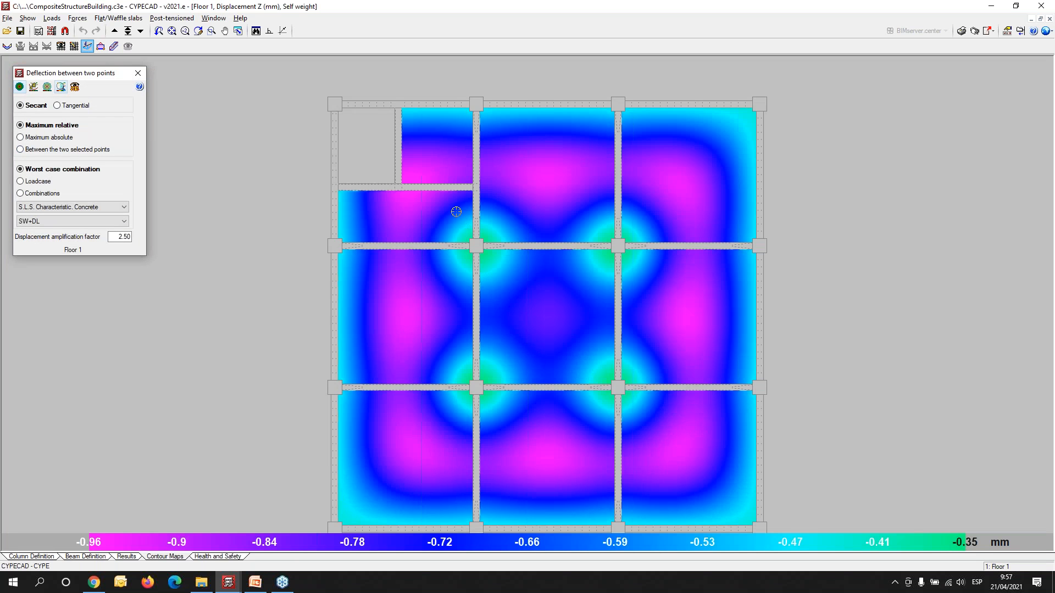
left_click(338, 257)
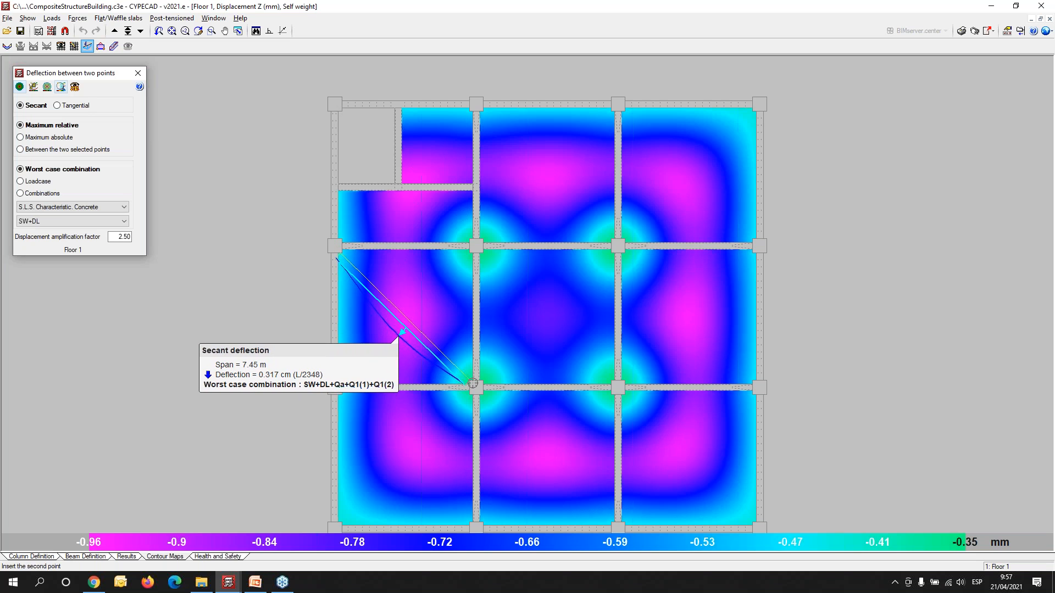
right_click(494, 293)
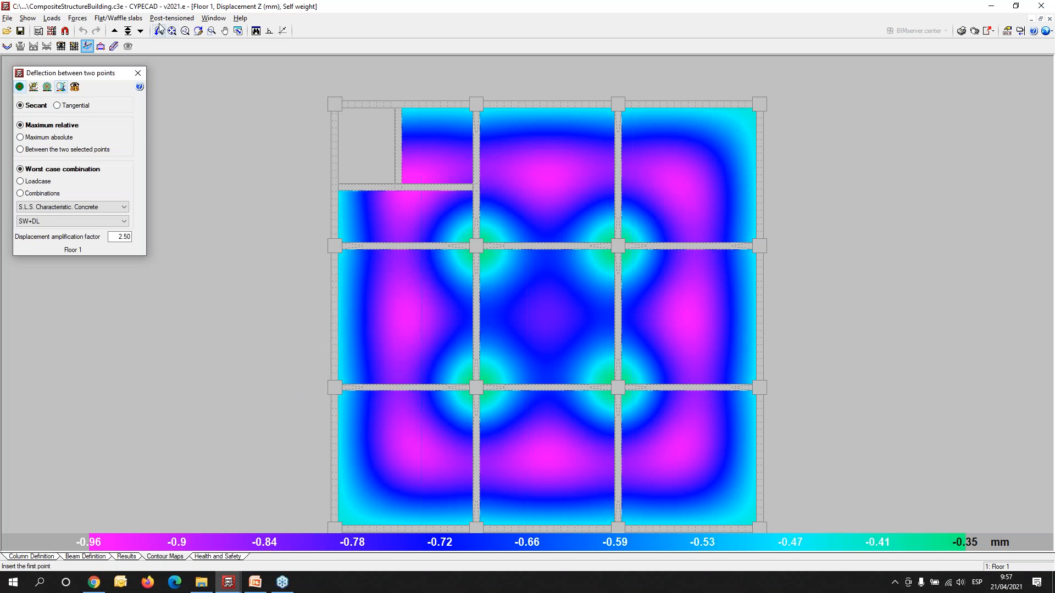
- Display average values in a strip for Floor 1 as total shear Forces, with the strip width set to 1 m
left_click(113, 47)
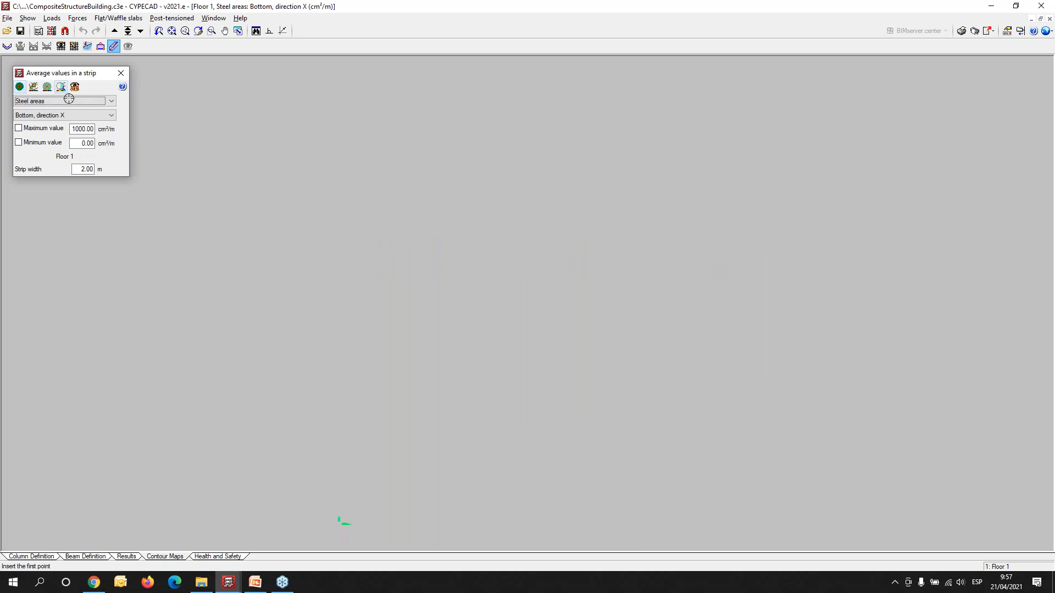
left_click(82, 102)
left_click(84, 111)
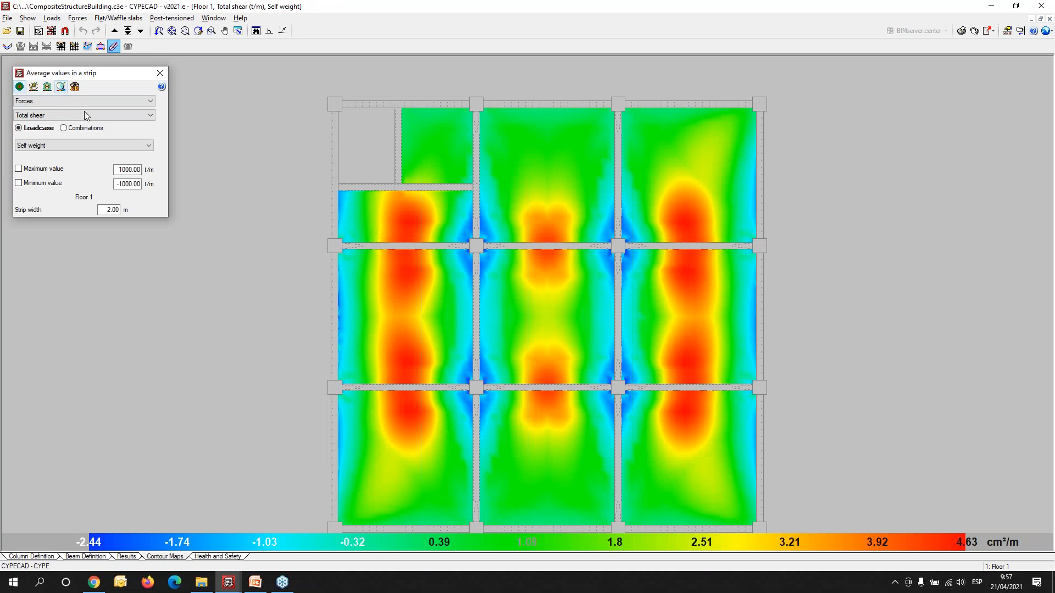
left_click_drag(100, 208, 116, 209)
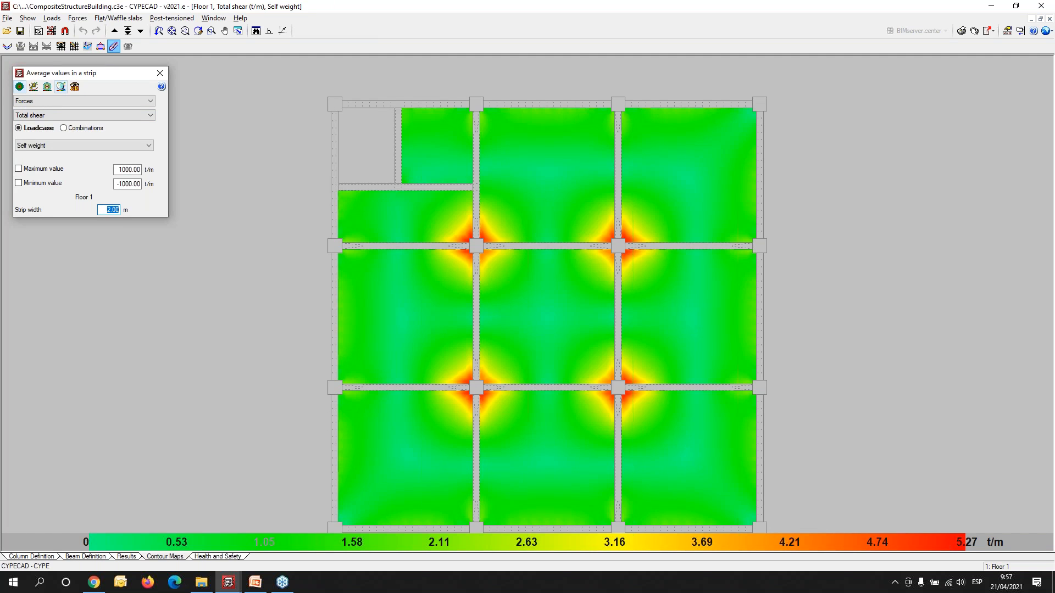
type("1")
key("Tab")
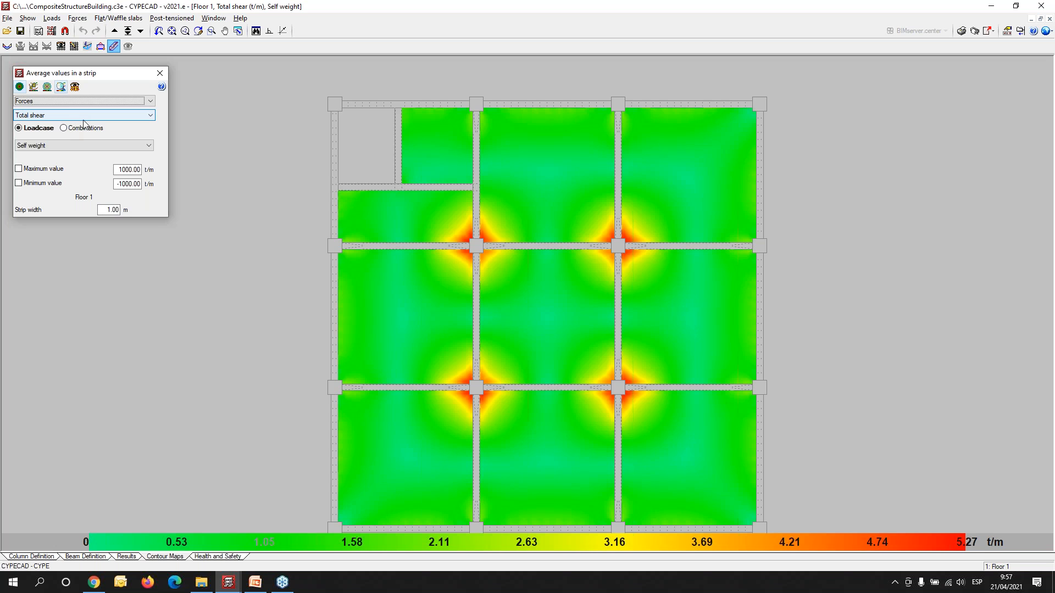
- View Floor 1's Shear X and Moment X contour maps for the Self weight loadcase
left_click(338, 313)
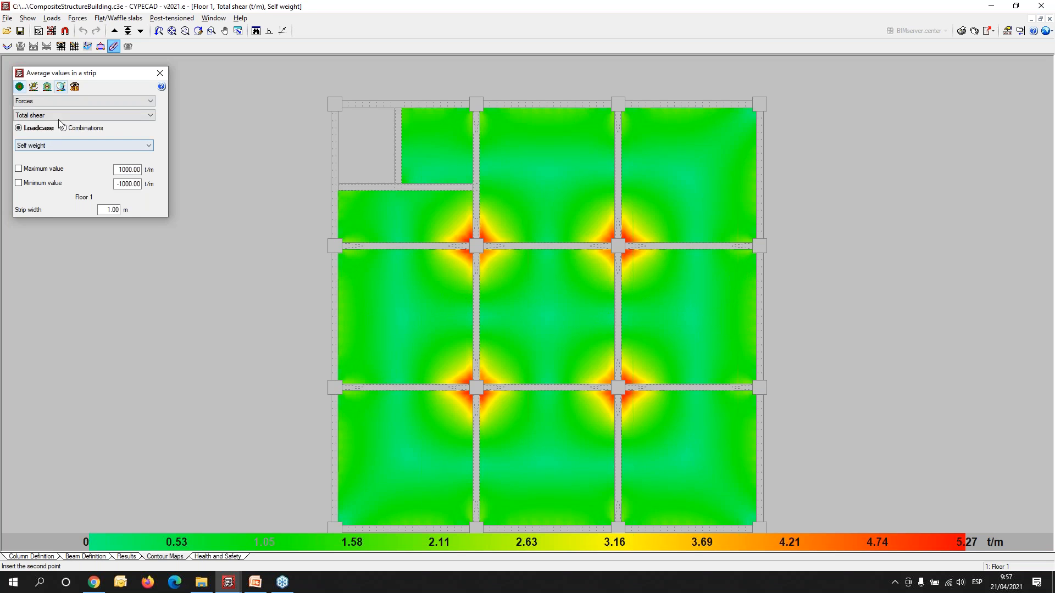
left_click(68, 116)
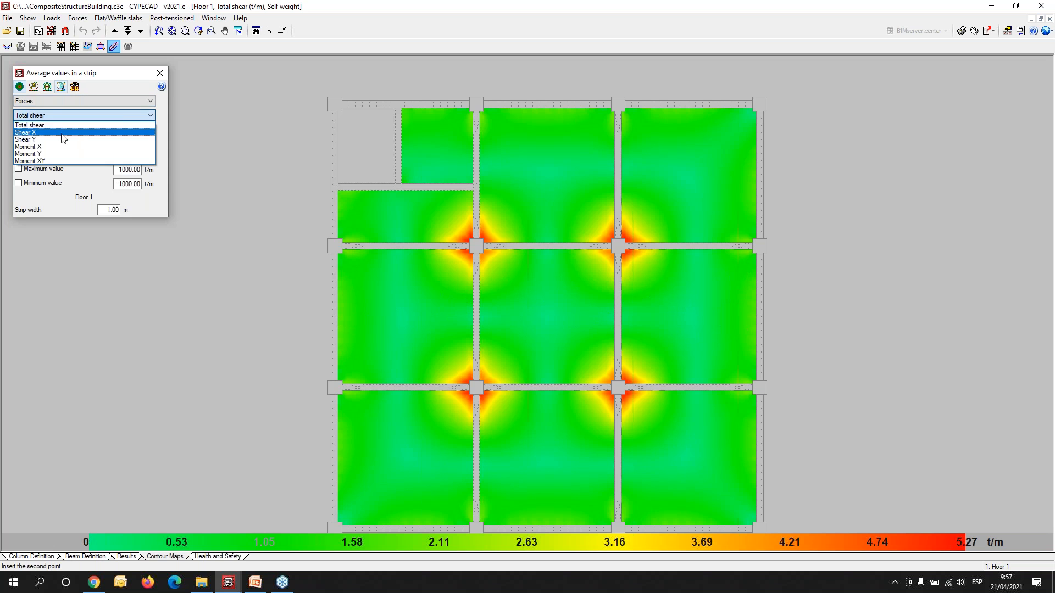
left_click(62, 131)
left_click(64, 115)
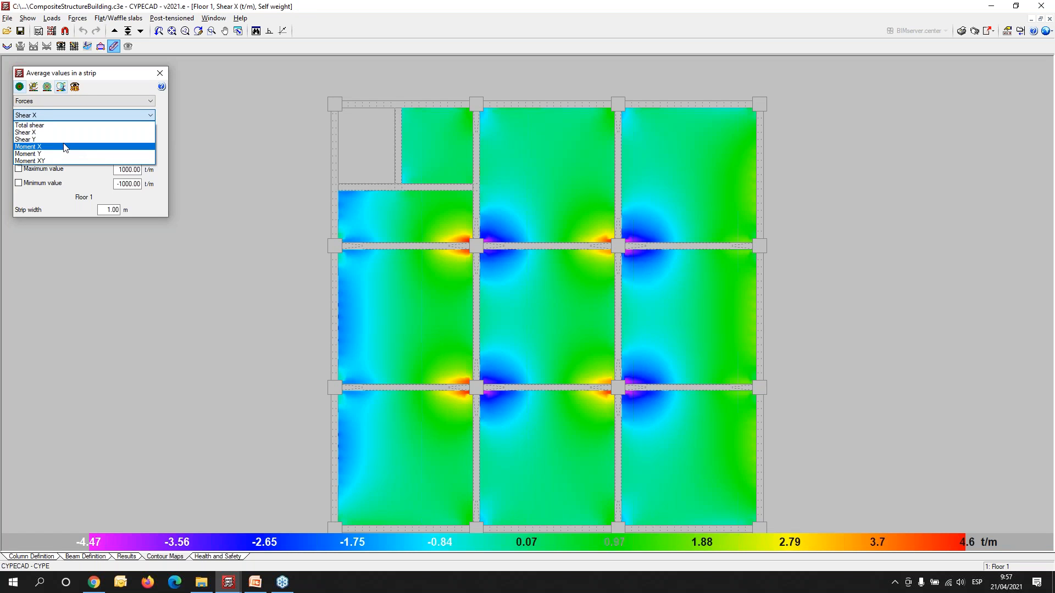
left_click(62, 146)
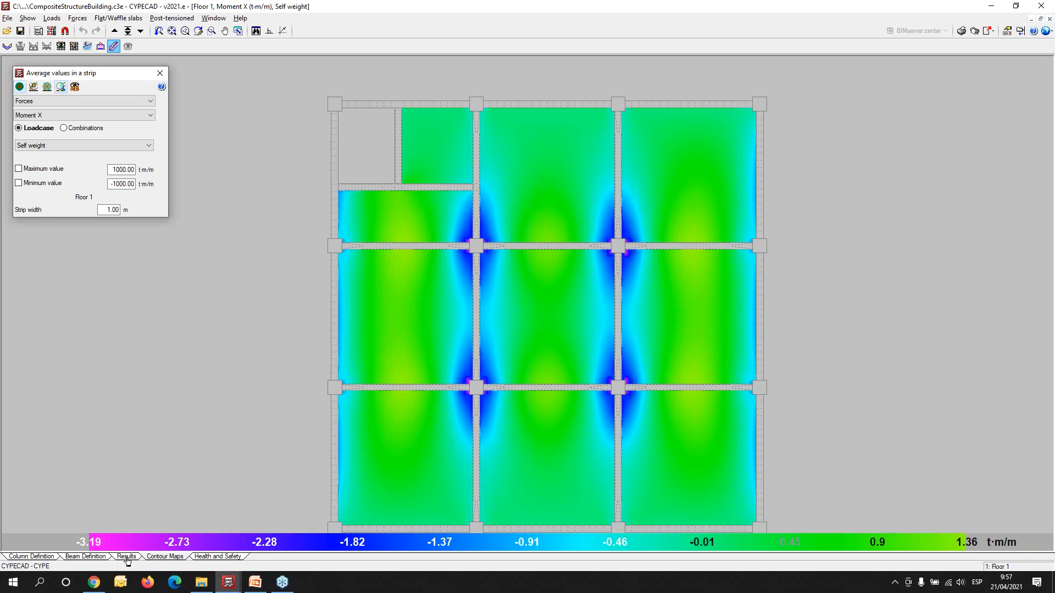
- Return to the building's results plan and open the beam editor on foundation frame Portique 3 to view its reinforcement and moment diagram
left_click(85, 556)
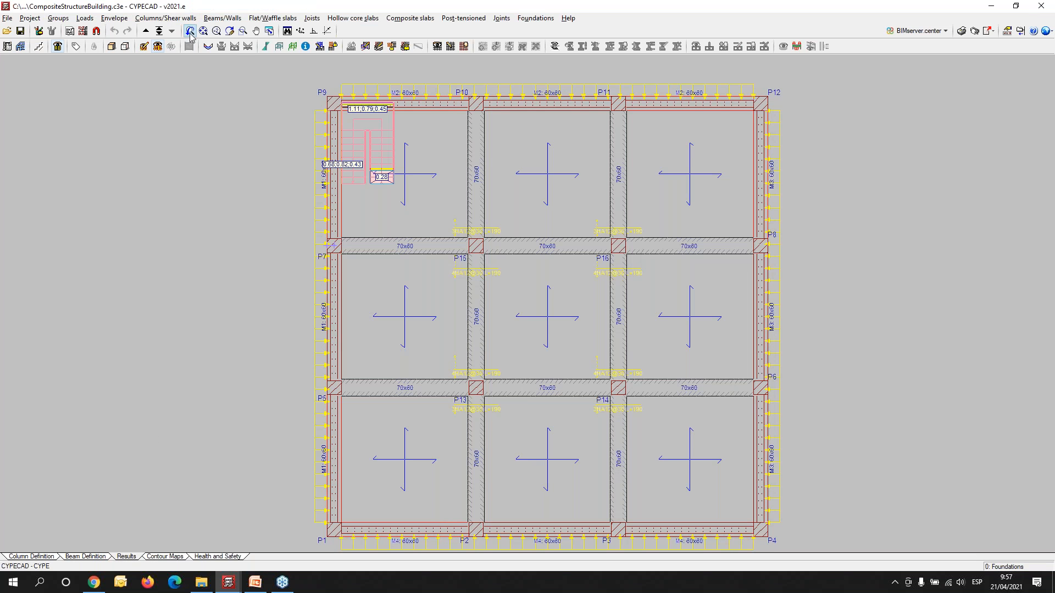
left_click(222, 18)
left_click(237, 48)
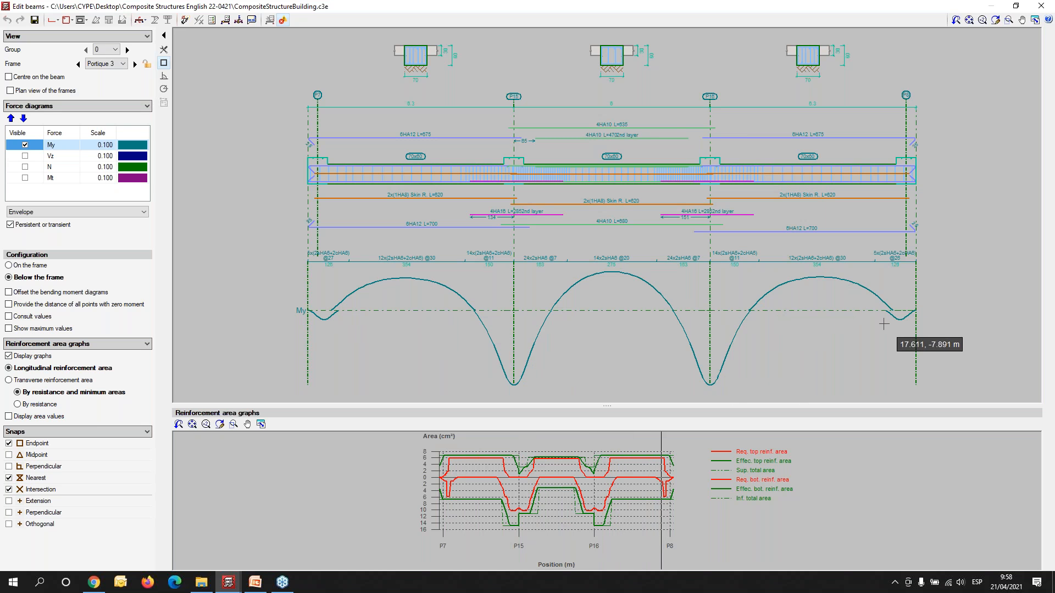
scroll(888, 326, "down", 1)
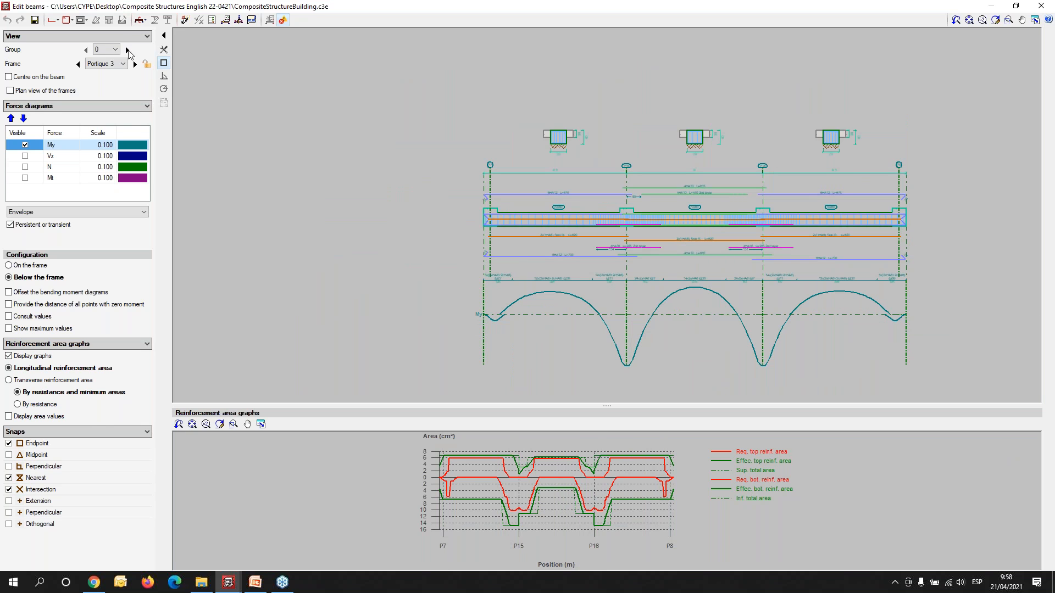
- Show frame Portique 1 of group 1 and inspect the reinforcement along its variable-section beams from P5 to P6
left_click(109, 65)
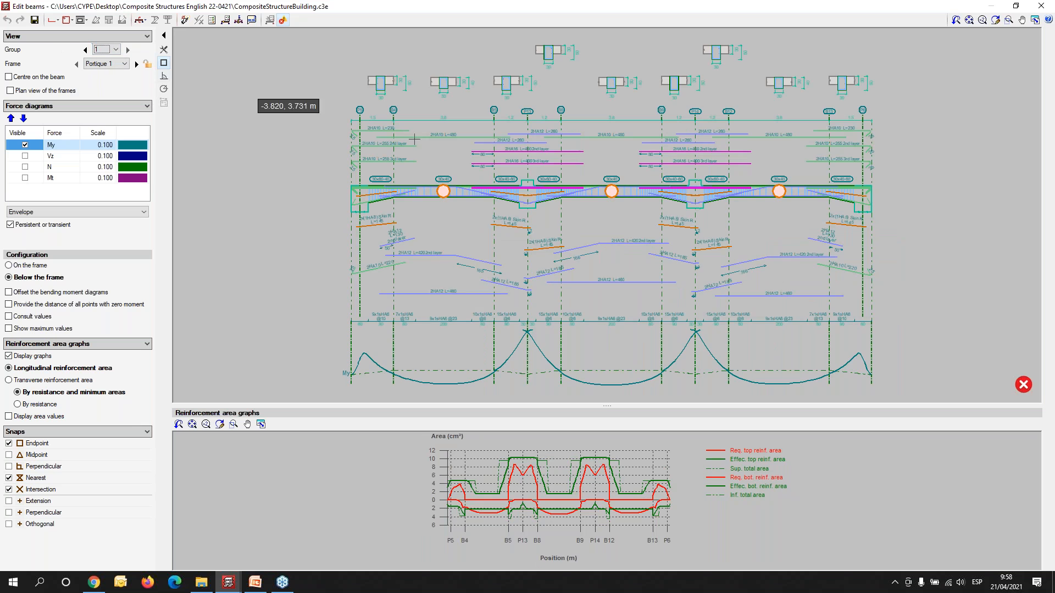
scroll(385, 214, "up", 3)
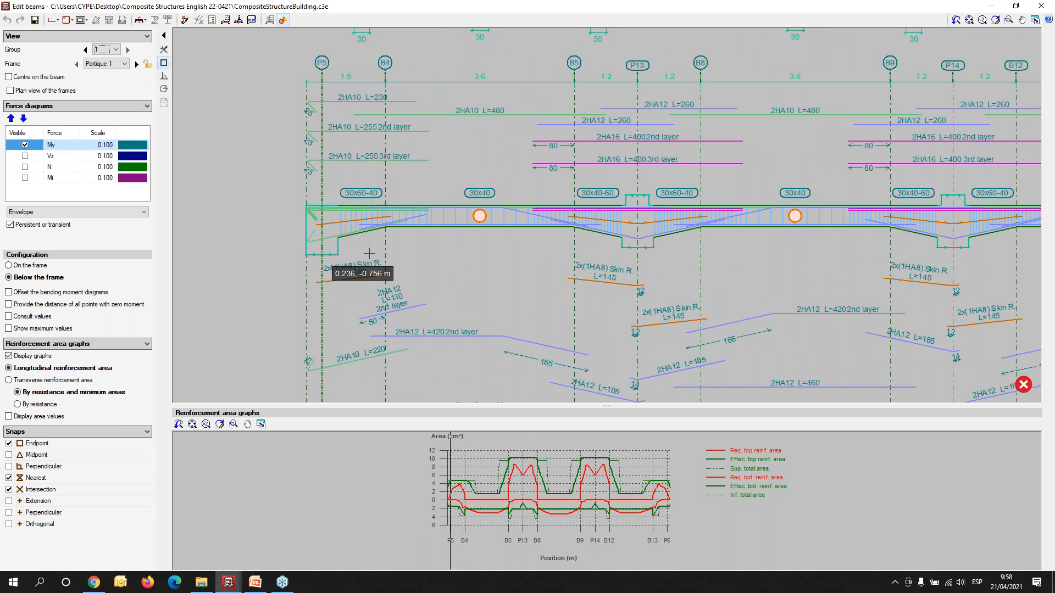
middle_click_drag(900, 284, 555, 278)
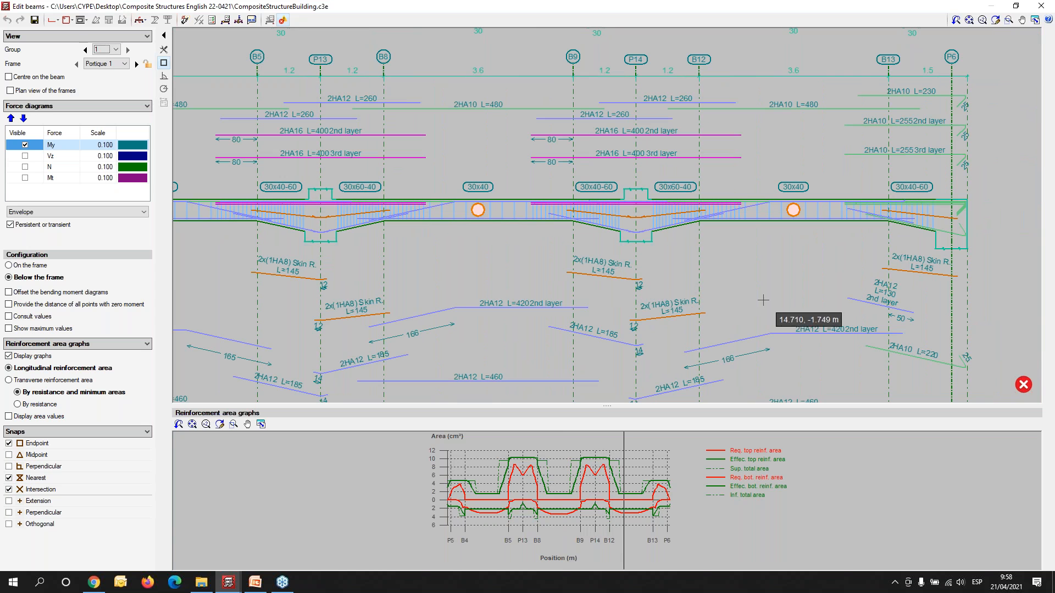
middle_click_drag(764, 283, 767, 260)
scroll(758, 259, "down", 3)
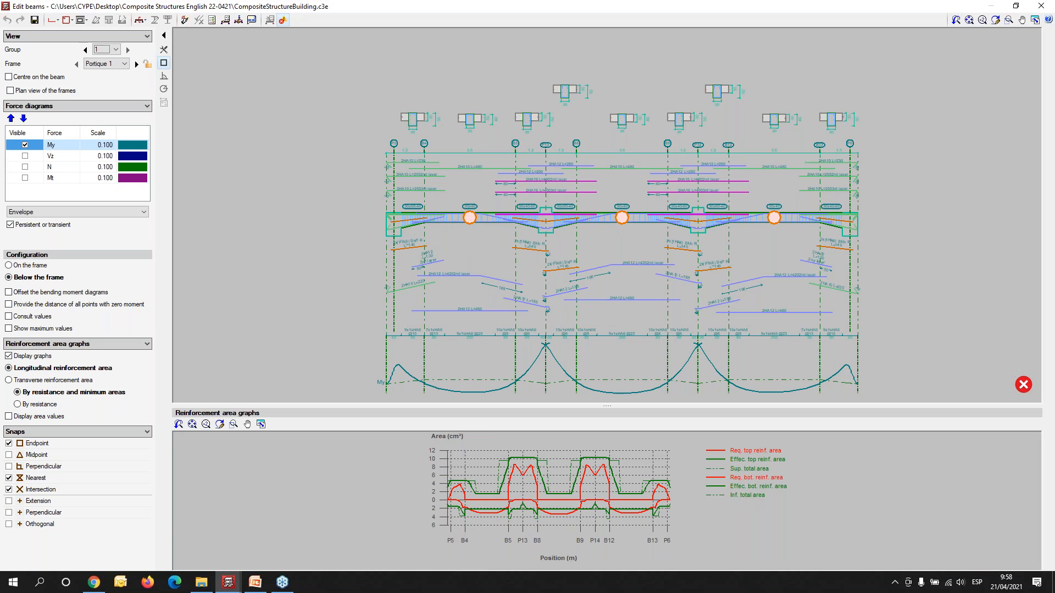
- Open the U.L.S. and S.L.S. checks for Portique 1's central span between B8 and B9 and review its shear and torsion checks
left_click(211, 20)
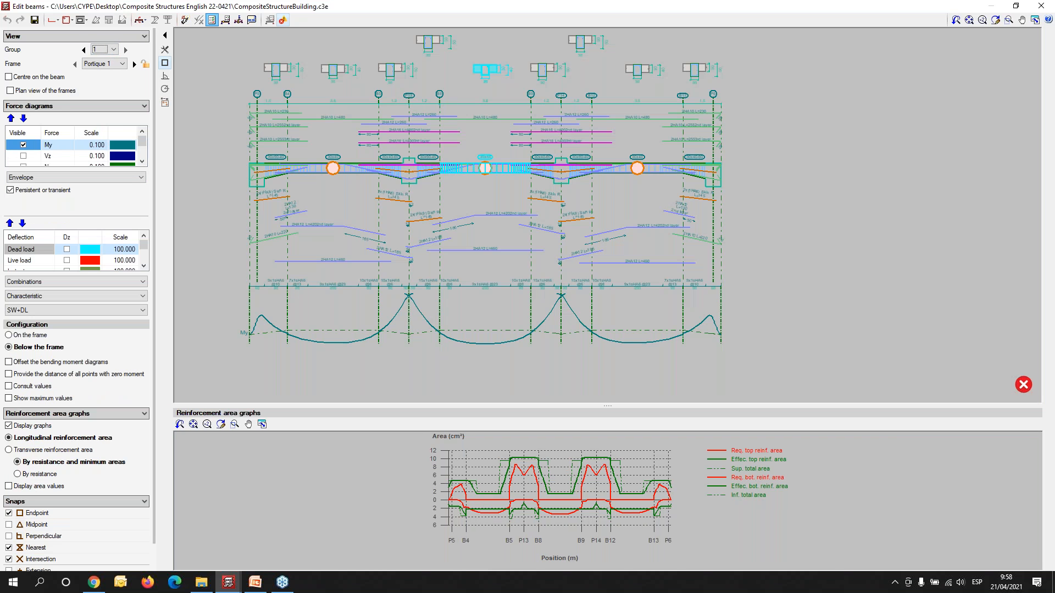
left_click(502, 170)
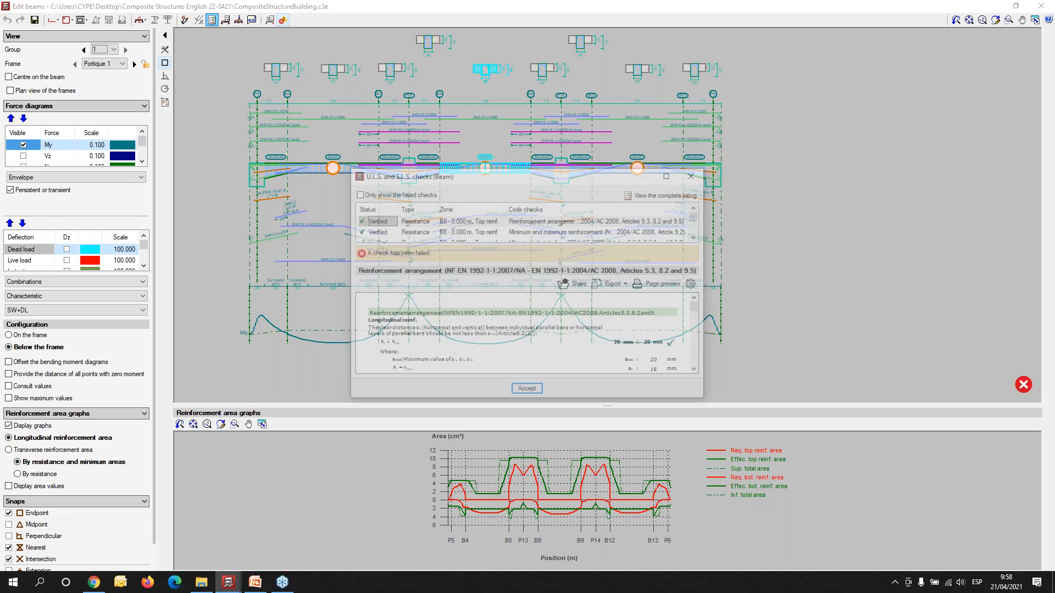
left_click(670, 175)
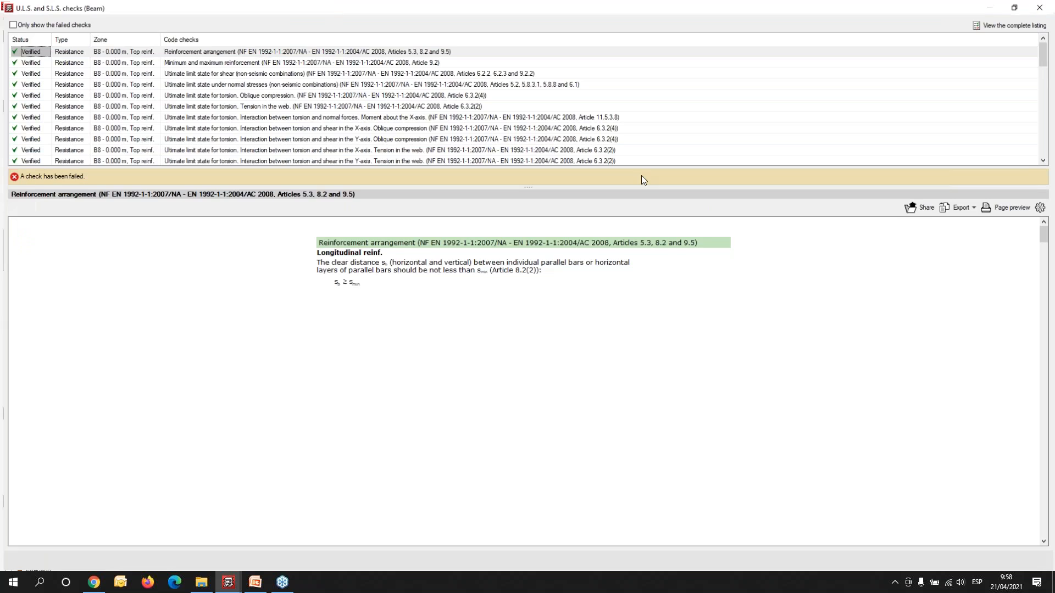
left_click(220, 72)
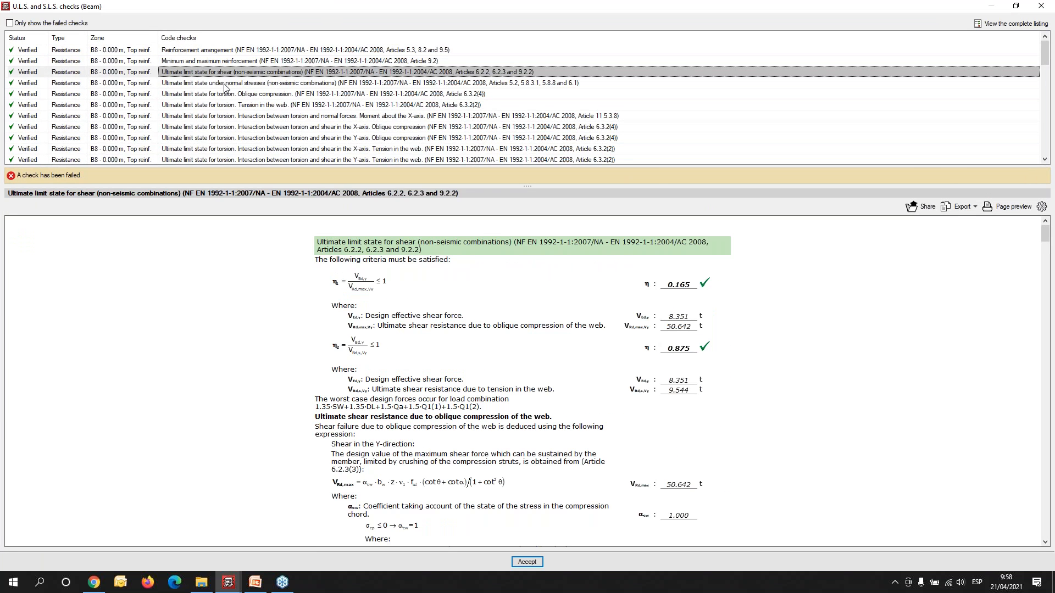
left_click(230, 106)
left_click(245, 138)
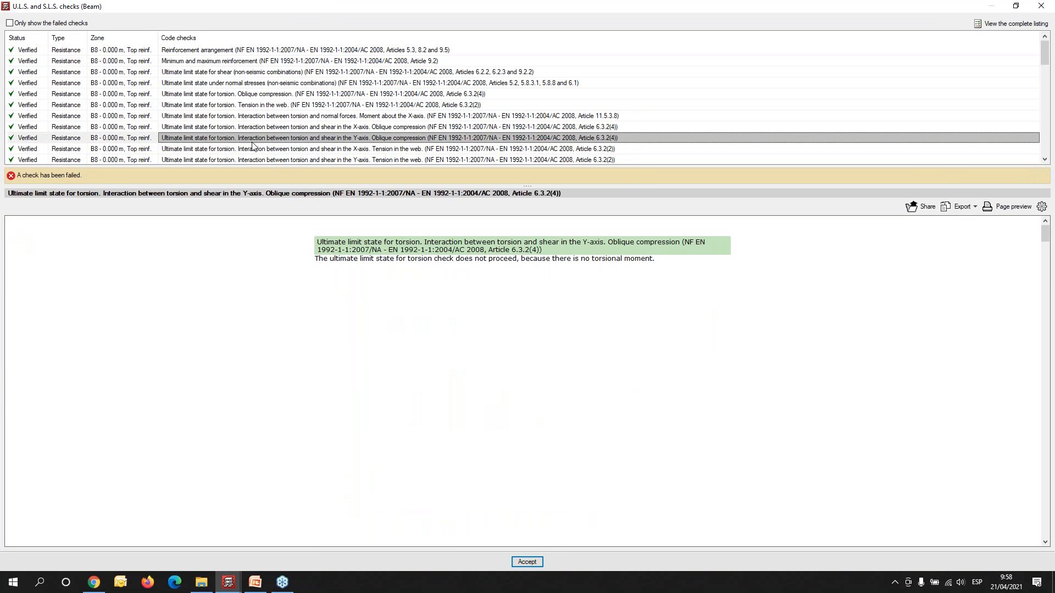
- Review the span's transverse bar spacing, crack width and quasi-permanent deflection checks, and close the checks and the beam editor
scroll(276, 160, "down", 10)
left_click(281, 138)
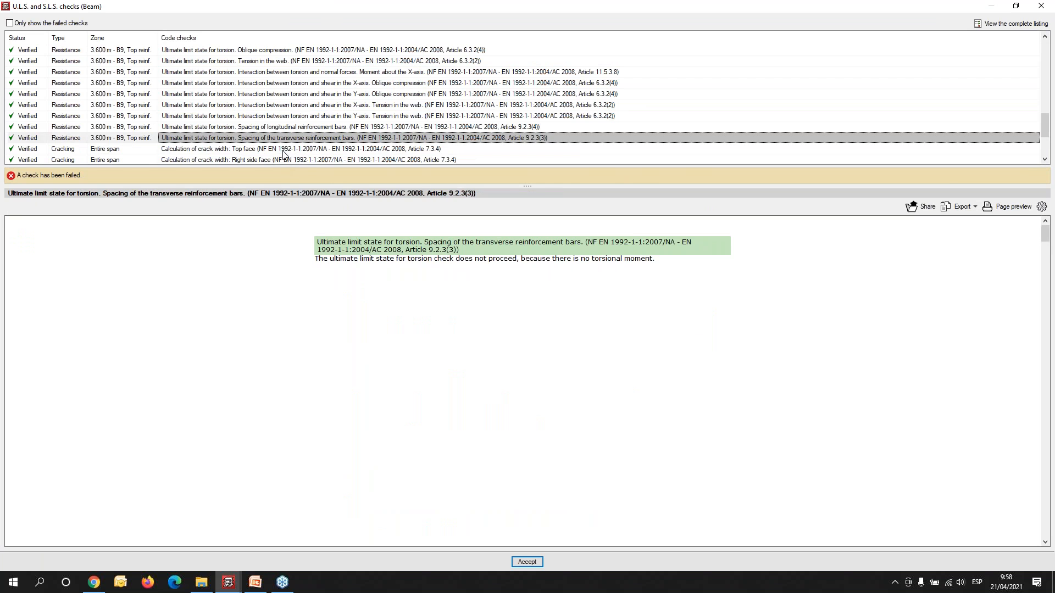
left_click(284, 153)
scroll(285, 157, "down", 3)
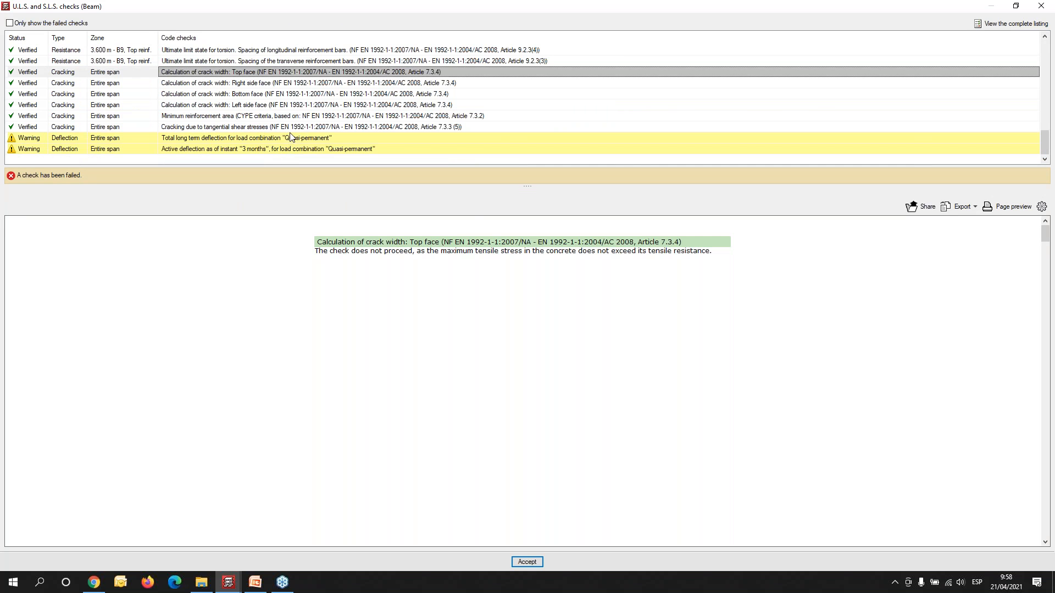
left_click(291, 138)
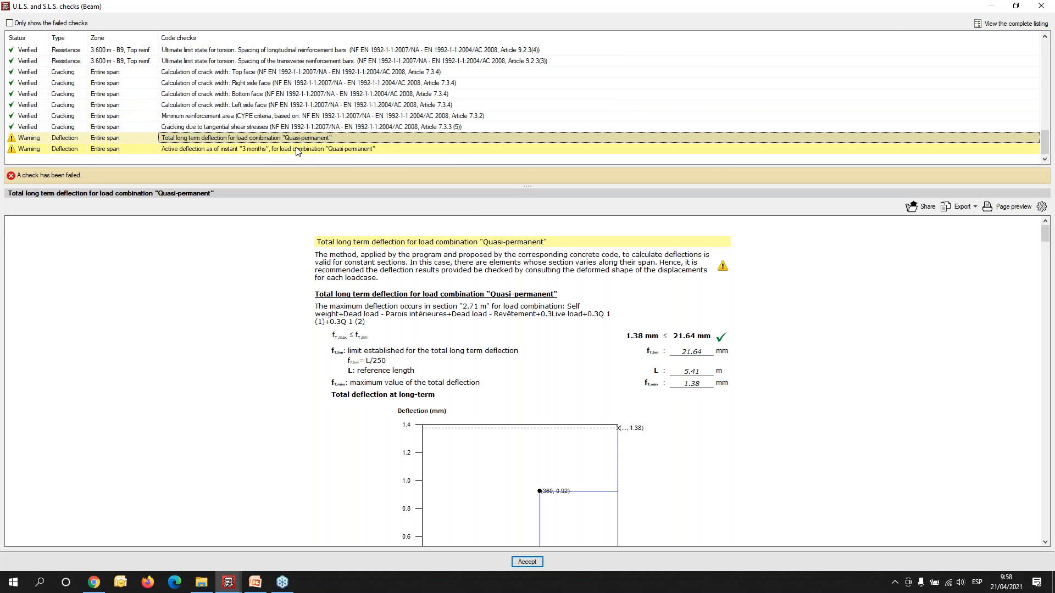
left_click(296, 147)
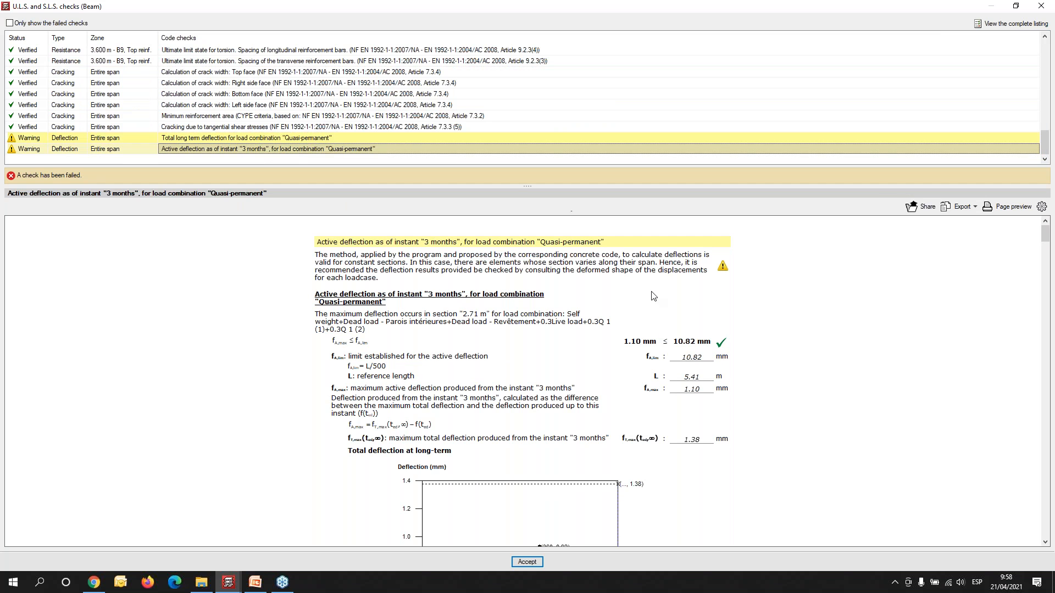
left_click(1045, 12)
left_click(1044, 8)
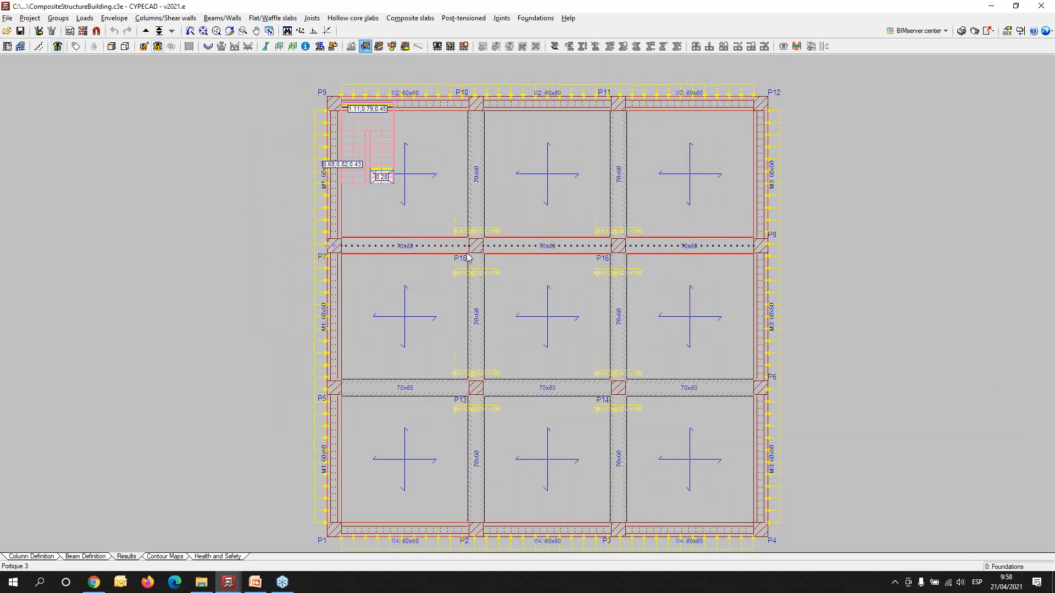
- Open the column editor for column P15 to view its reinforcement and code checks
scroll(468, 258, "down", 3)
left_click(165, 18)
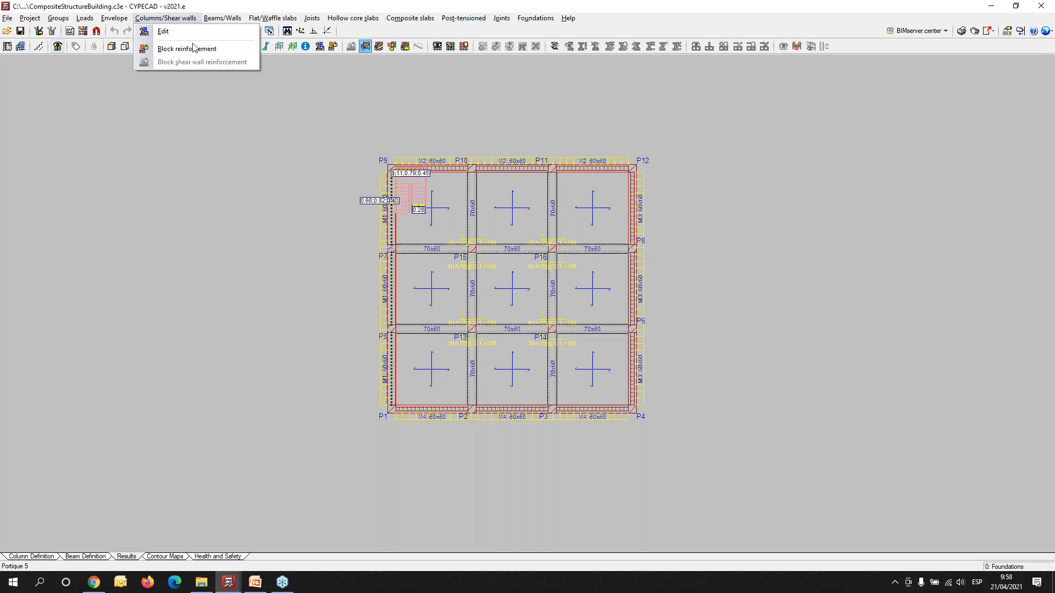
left_click(200, 33)
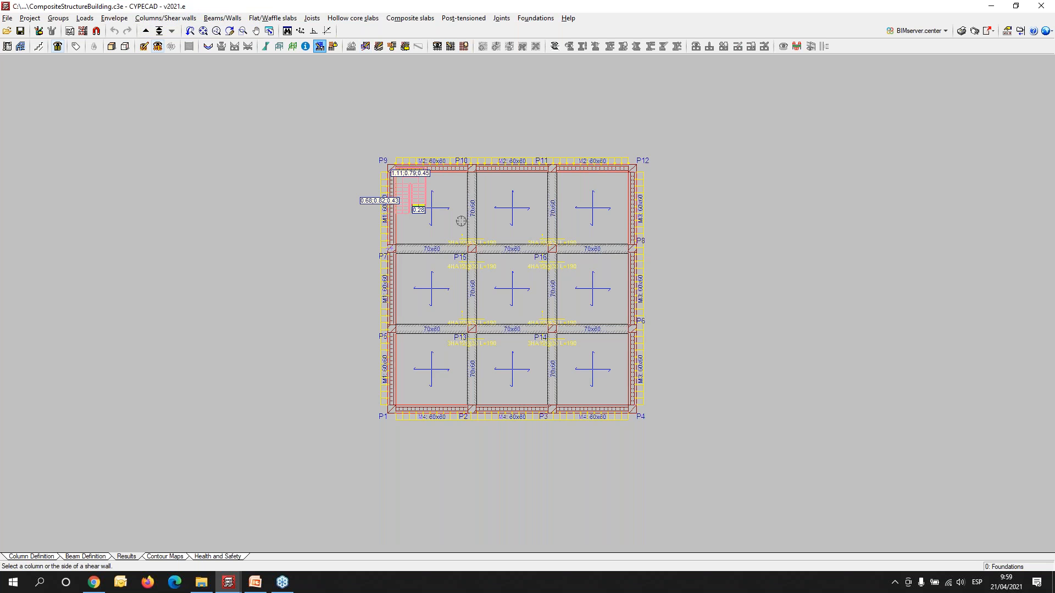
left_click(467, 295)
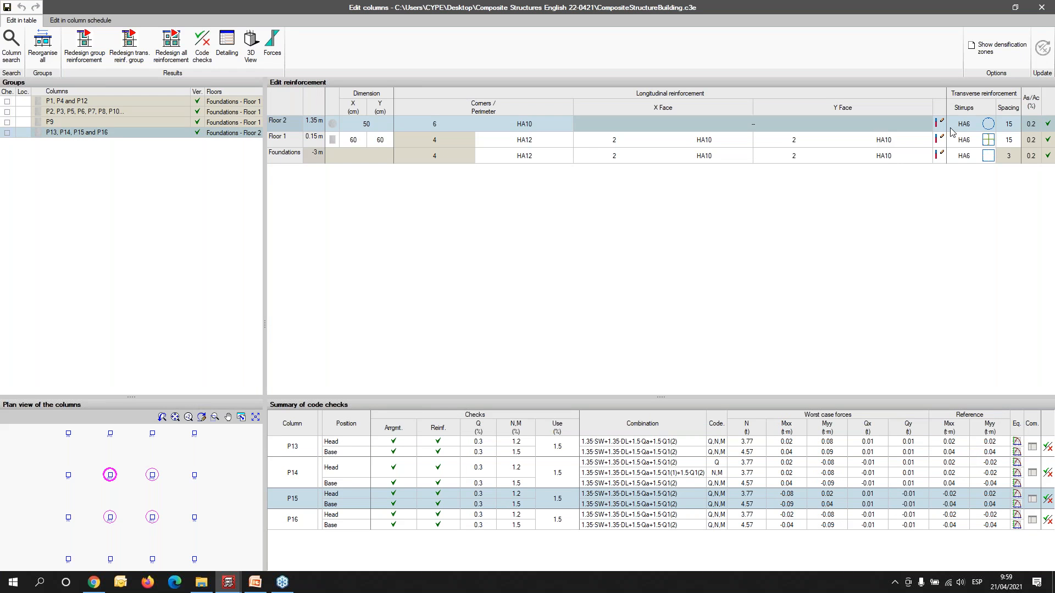
- View column P15's reinforcement in 3D, examine the transition from circular to square section, and close the view
left_click(251, 39)
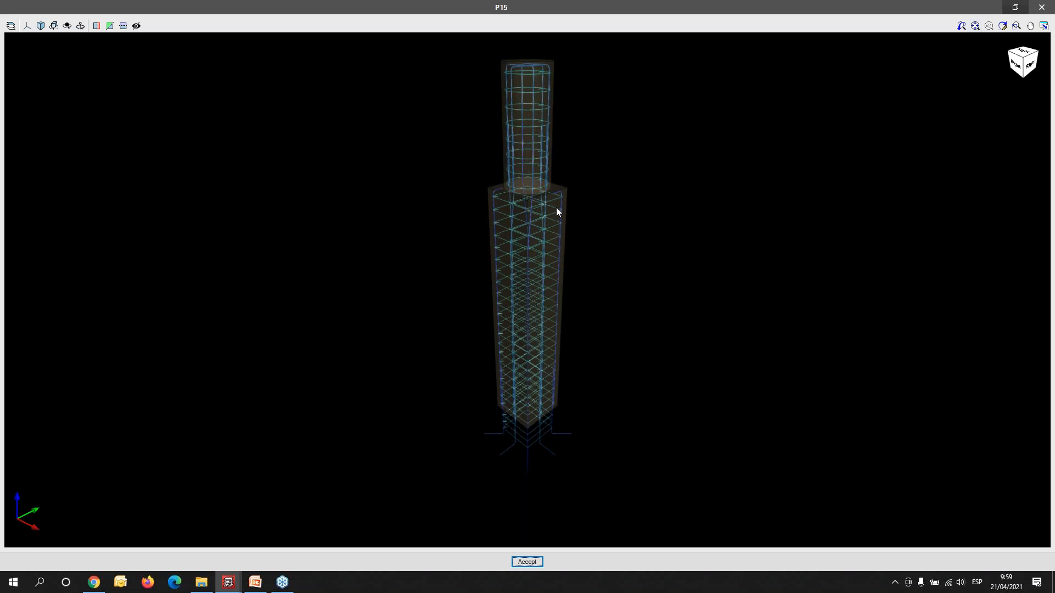
scroll(525, 170, "up", 5)
mouse_move(544, 299)
middle_mouse_down()
mouse_move(711, 282)
mouse_move(730, 290)
mouse_move(704, 302)
mouse_move(410, 286)
mouse_move(200, 306)
mouse_move(62, 291)
mouse_move(64, 276)
mouse_move(516, 384)
mouse_move(521, 397)
mouse_move(580, 352)
mouse_move(592, 360)
mouse_move(328, 362)
mouse_move(643, 281)
middle_mouse_up()
mouse_move(624, 384)
middle_mouse_down()
mouse_move(458, 384)
mouse_move(697, 330)
middle_mouse_up()
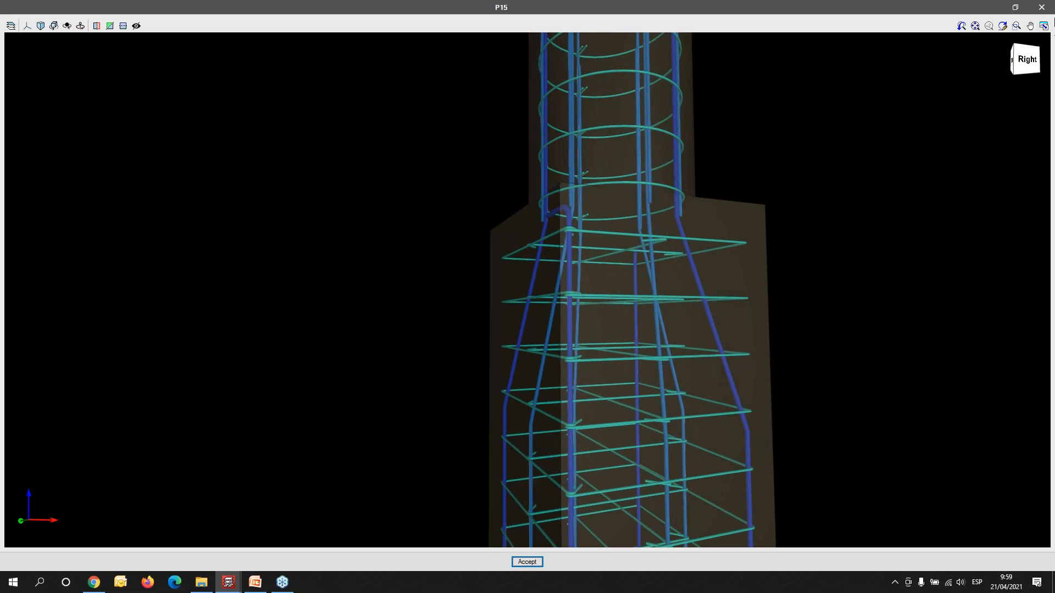
left_click(1043, 9)
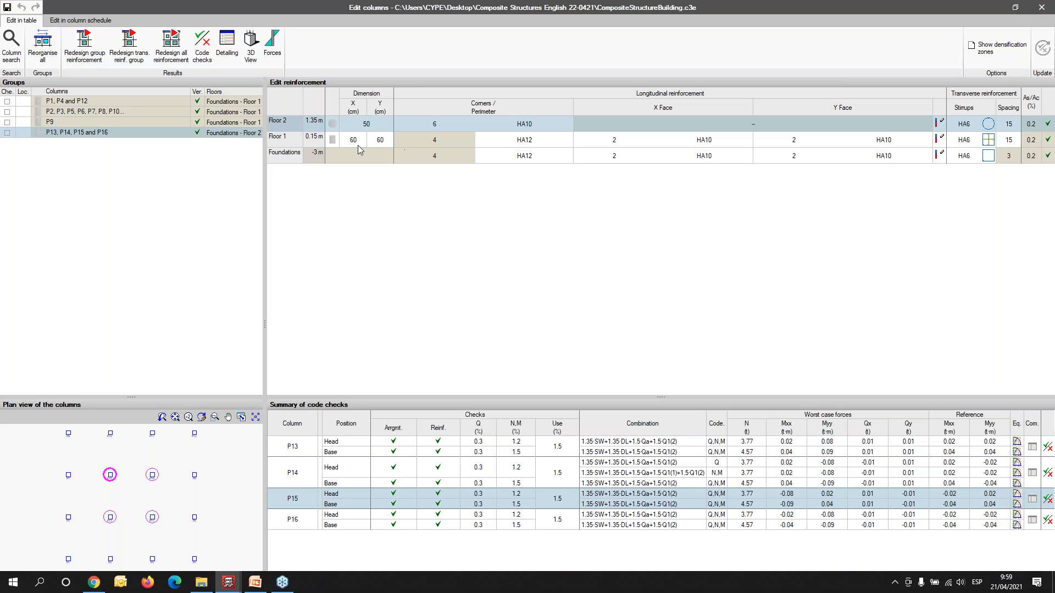
- Review column P15's reinforcement detailing drawing, and close it and the column editor
left_click(231, 43)
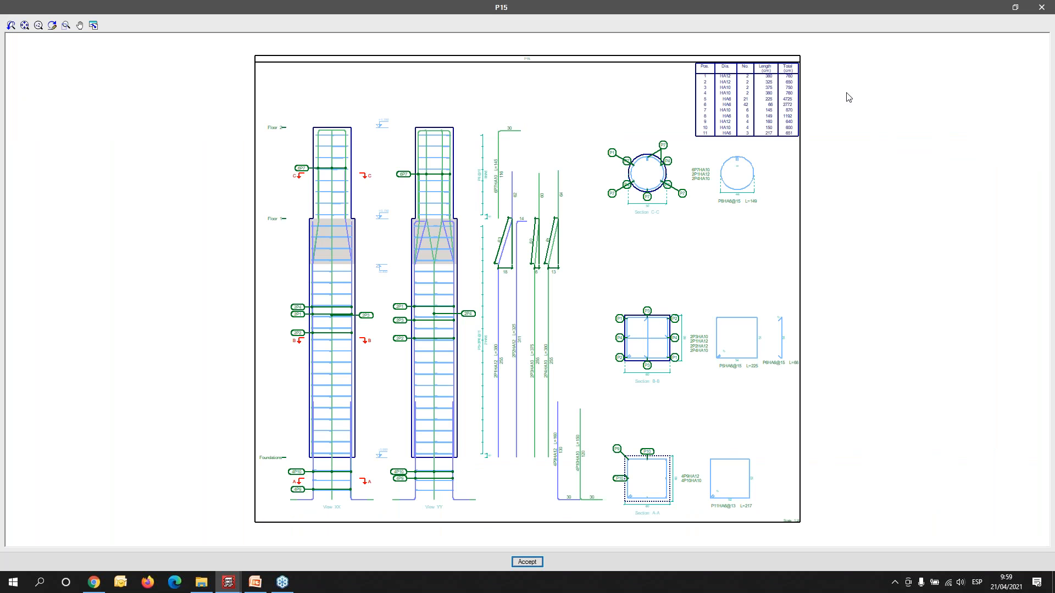
left_click(1035, 10)
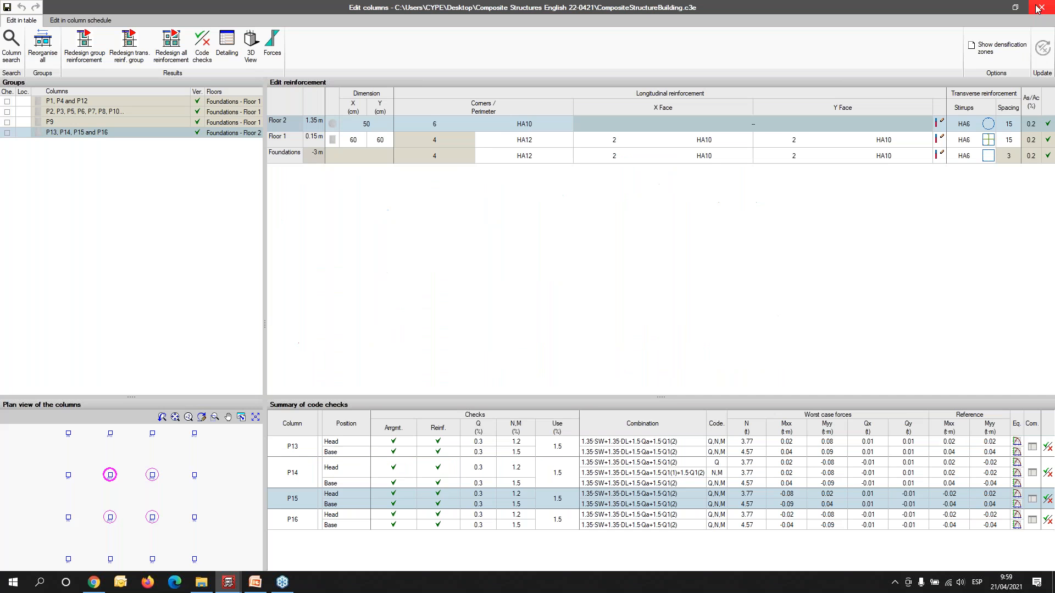
left_click(1043, 7)
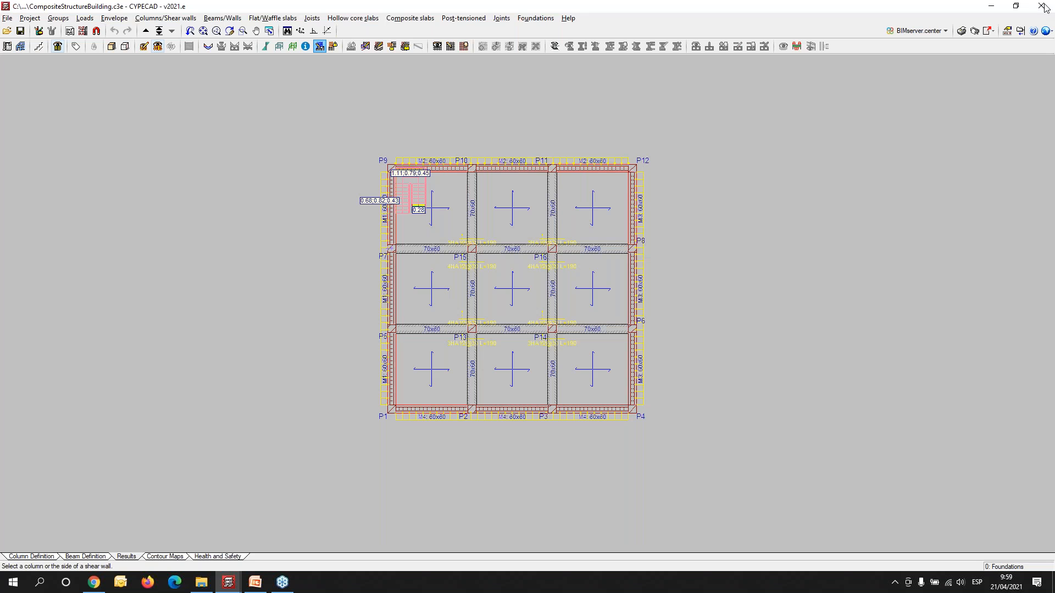
- Generate the Stairs, Layout plan and Frames drawing as DWG, keeping the previous composition settings, and show all drawings in full detail
left_click(974, 31)
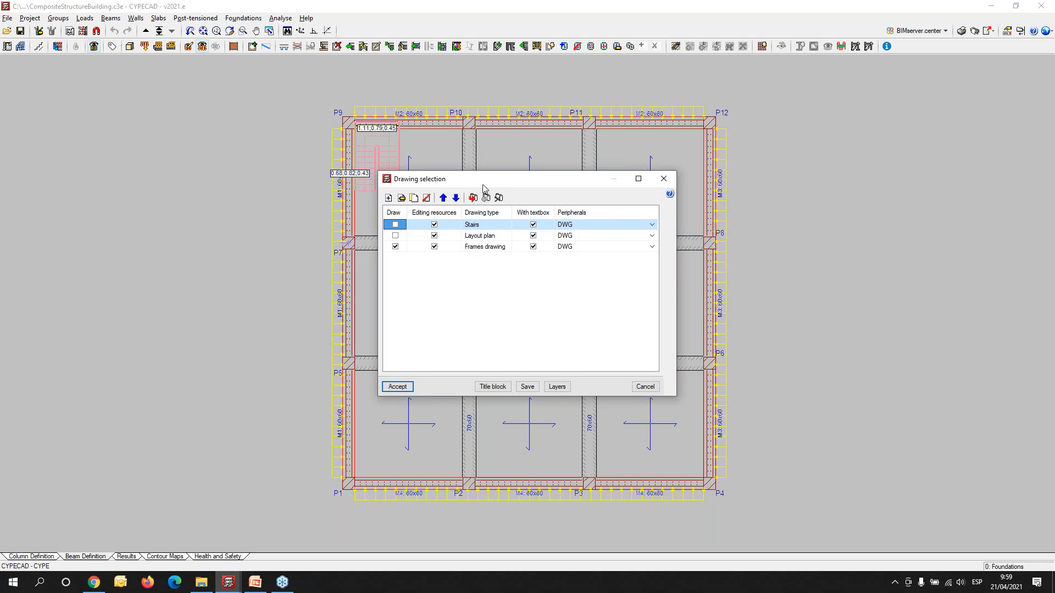
left_click_drag(486, 185, 276, 143)
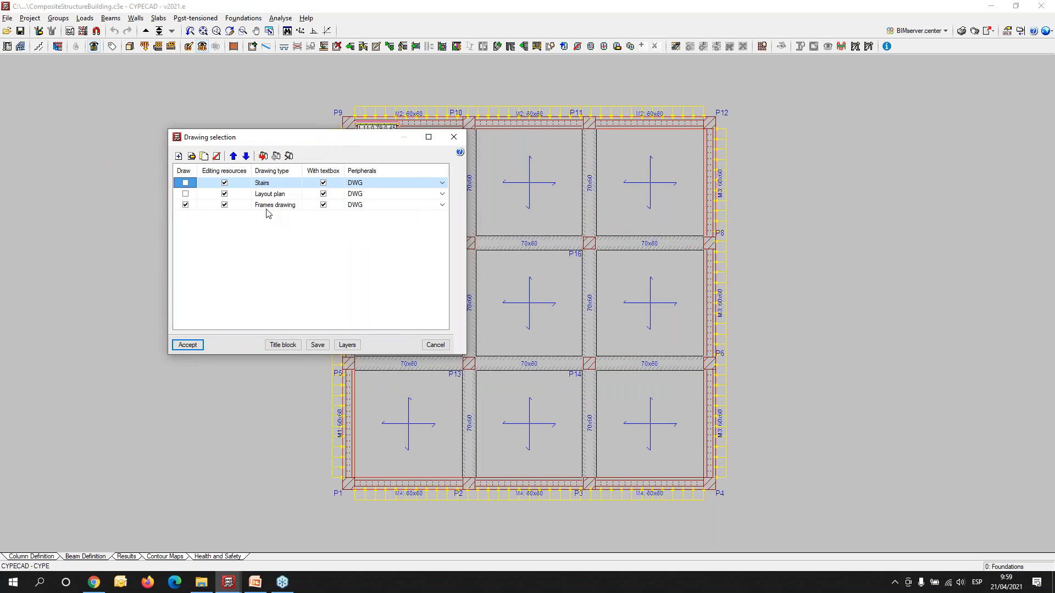
left_click(185, 194)
left_click(185, 183)
left_click(191, 345)
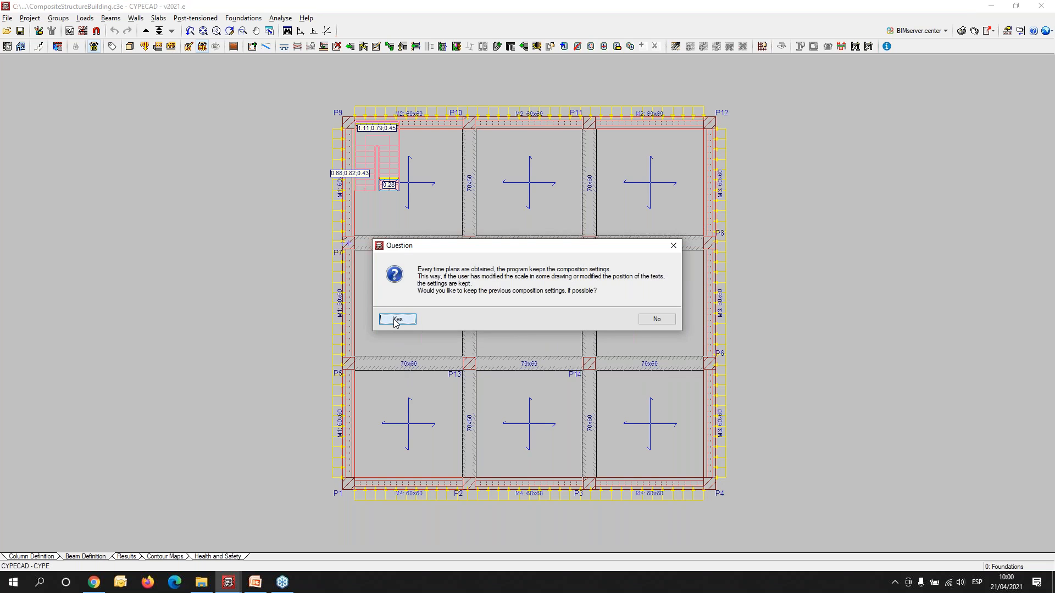
left_click(397, 320)
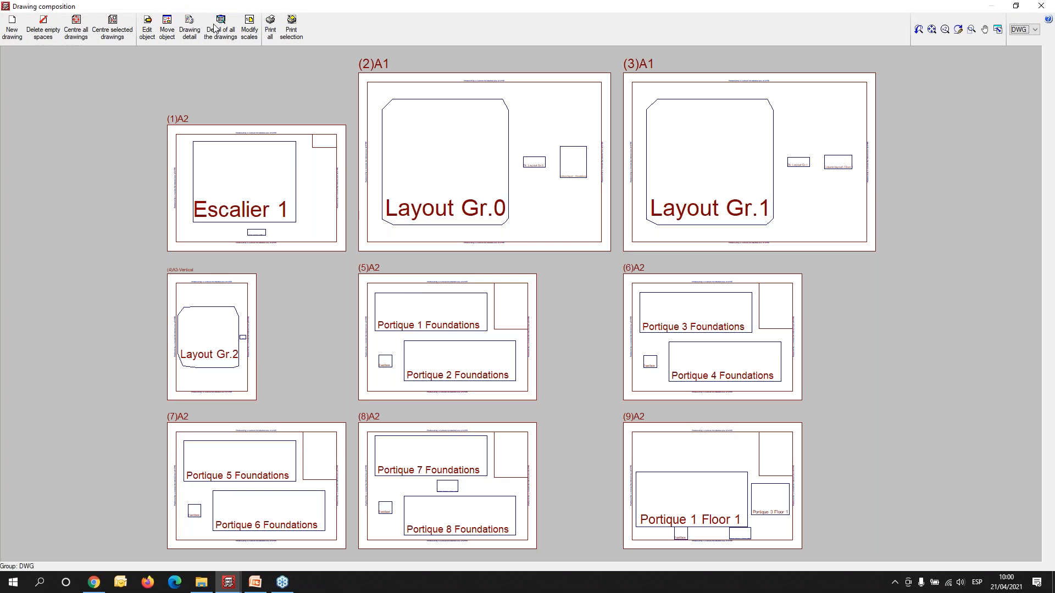
left_click(216, 27)
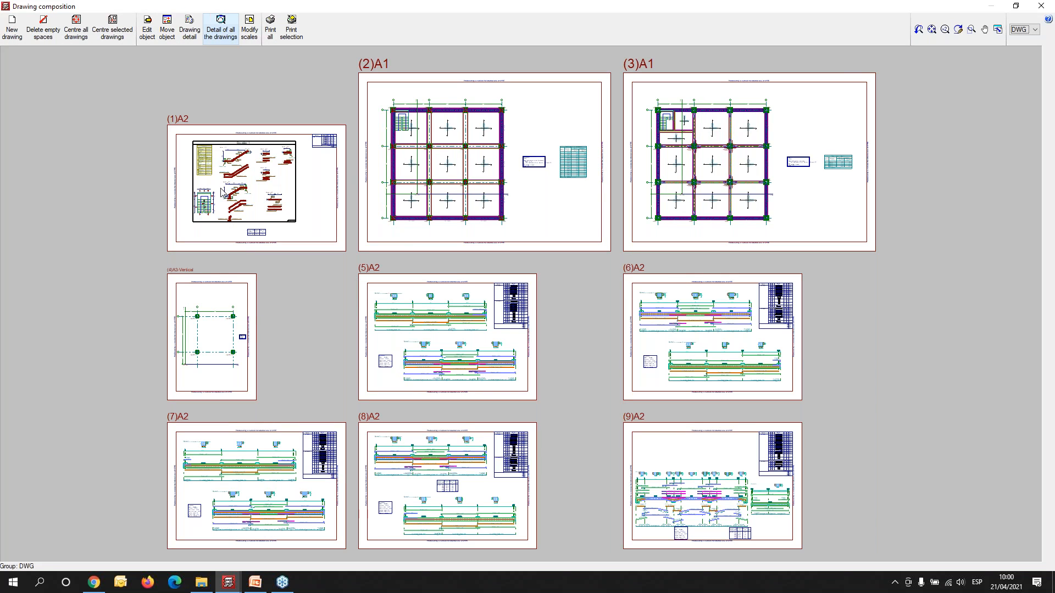
- Examine the Escalier 1 stair drawing, including its data table, plan, and reinforced sections
scroll(222, 192, "up", 3)
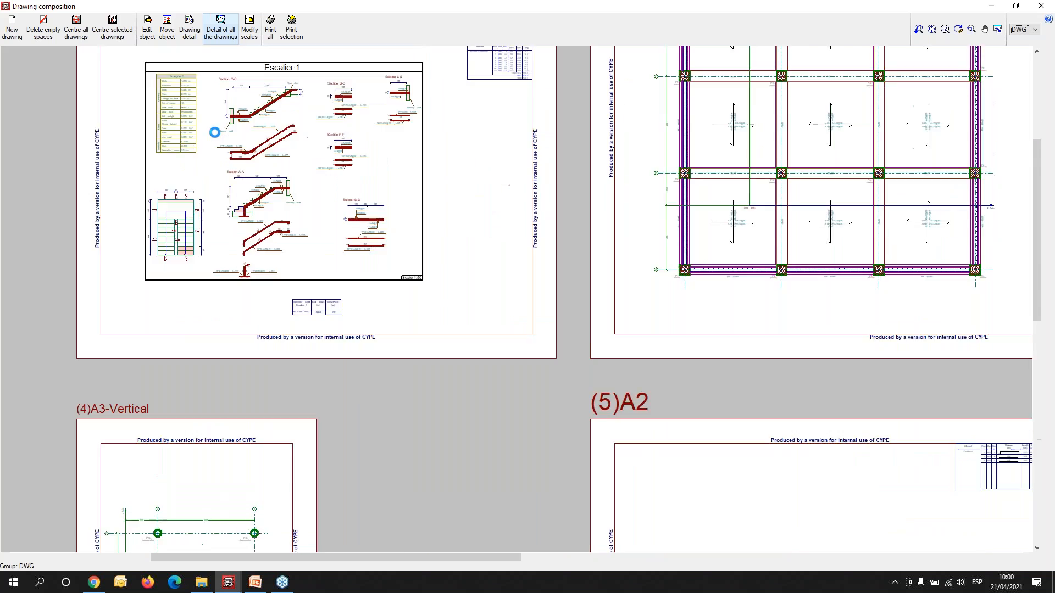
scroll(215, 132, "up", 4)
scroll(257, 198, "down", 1)
middle_click_drag(256, 207, 282, 263)
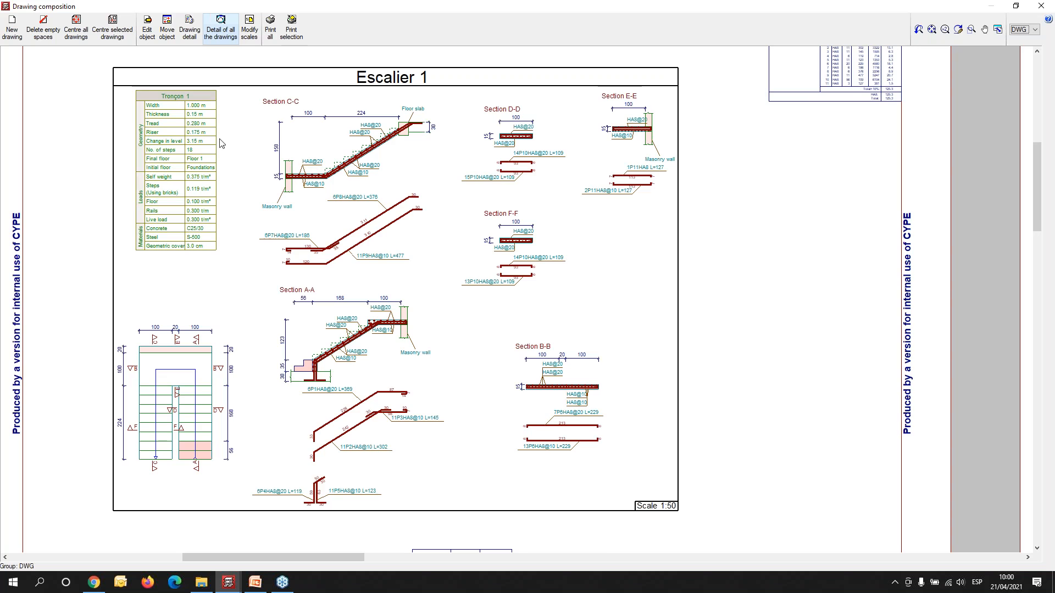
scroll(150, 118, "up", 2)
mouse_move(563, 290)
middle_mouse_down()
mouse_move(533, 311)
mouse_move(530, 302)
middle_mouse_up()
mouse_move(717, 332)
middle_mouse_down()
mouse_move(632, 337)
mouse_move(627, 347)
mouse_move(631, 210)
middle_mouse_up()
scroll(631, 210, "down", 1)
middle_click_drag(573, 355, 572, 266)
mouse_move(673, 391)
middle_mouse_down()
mouse_move(652, 361)
mouse_move(637, 290)
middle_mouse_up()
mouse_move(802, 274)
middle_mouse_down()
mouse_move(749, 236)
mouse_move(707, 141)
middle_mouse_up()
scroll(706, 139, "down", 3)
- Examine the Foundations layout drawing, including the column grid, base reinforcement note and column coordinates table
middle_click_drag(763, 181, 252, 366)
middle_click_drag(673, 287, 442, 388)
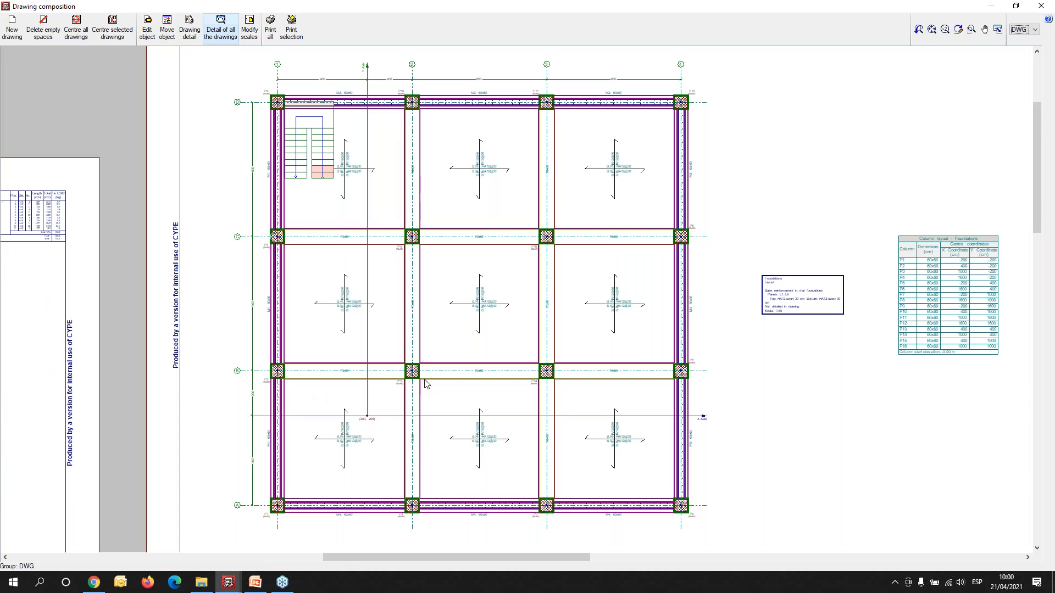
middle_click_drag(727, 405, 643, 380)
middle_click_drag(656, 313, 618, 316)
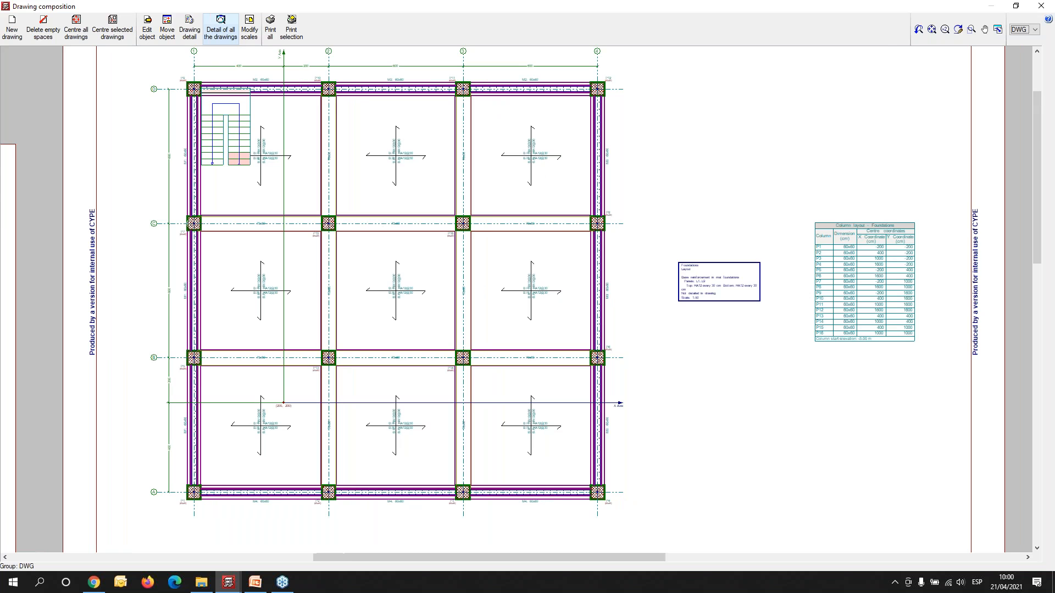
scroll(382, 226, "down", 1)
scroll(506, 222, "up", 1)
scroll(761, 261, "up", 1)
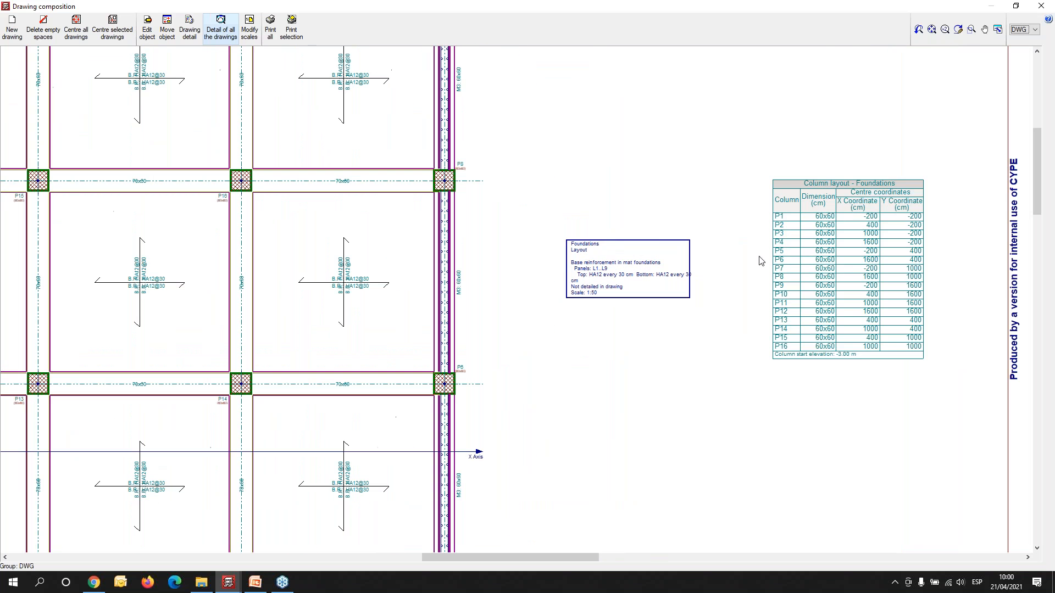
middle_click_drag(747, 282, 551, 290)
scroll(701, 265, "up", 3)
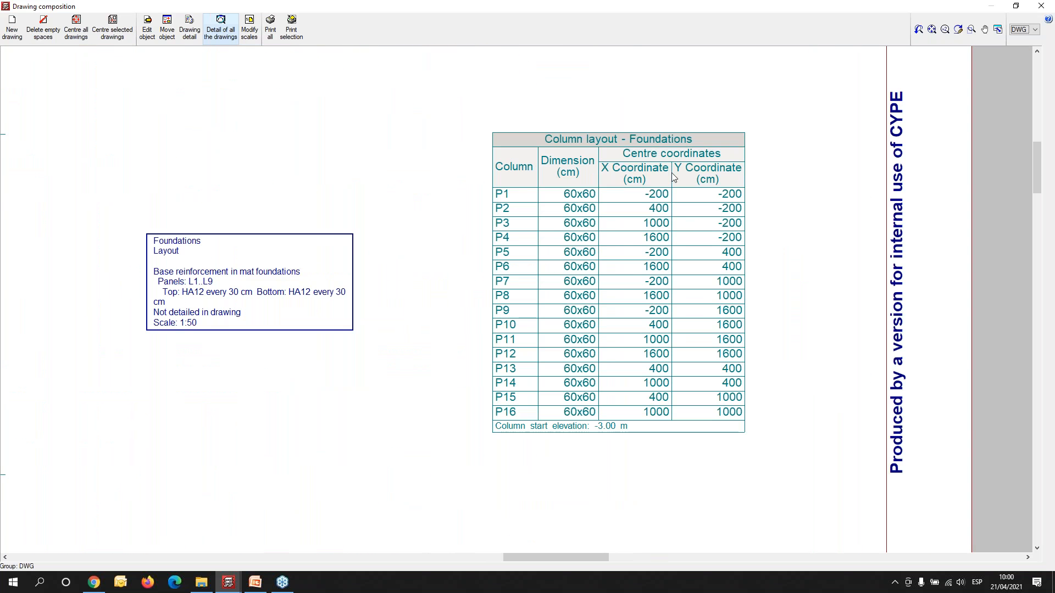
scroll(588, 252, "down", 3)
middle_click_drag(231, 355, 654, 318)
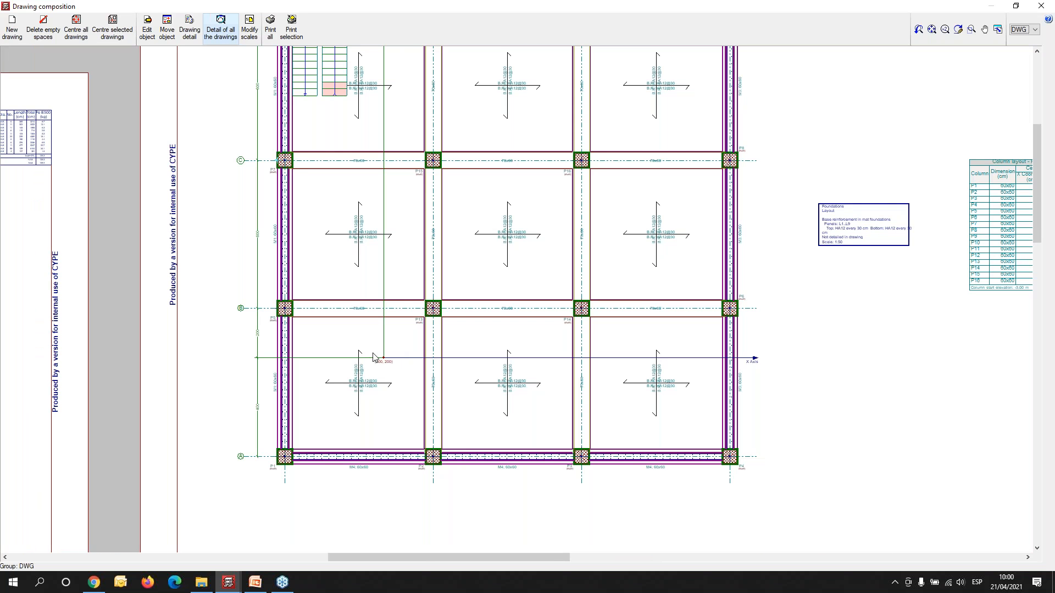
scroll(420, 340, "down", 5)
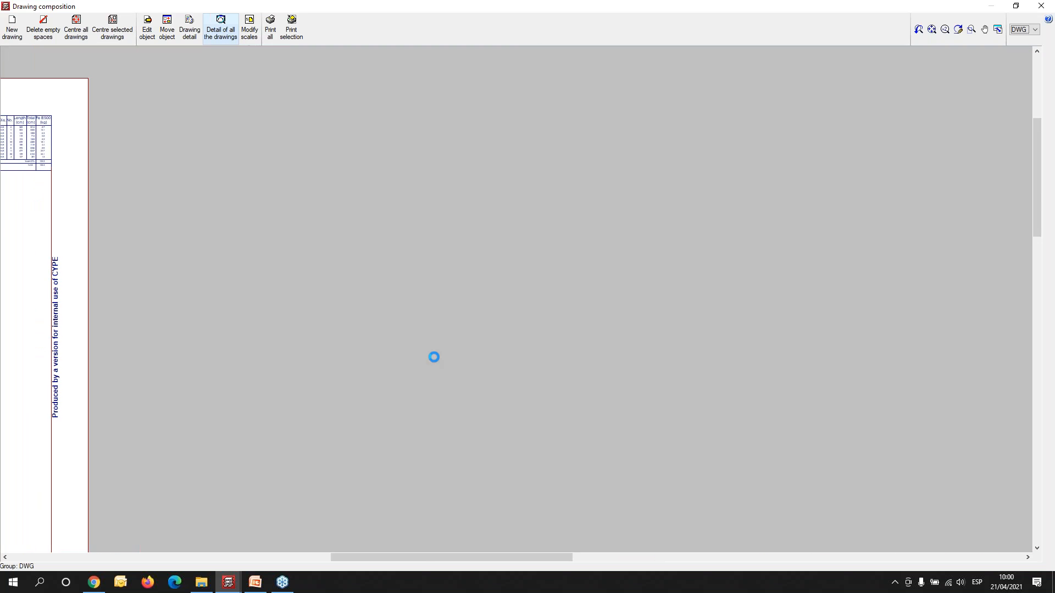
scroll(424, 183, "up", 6)
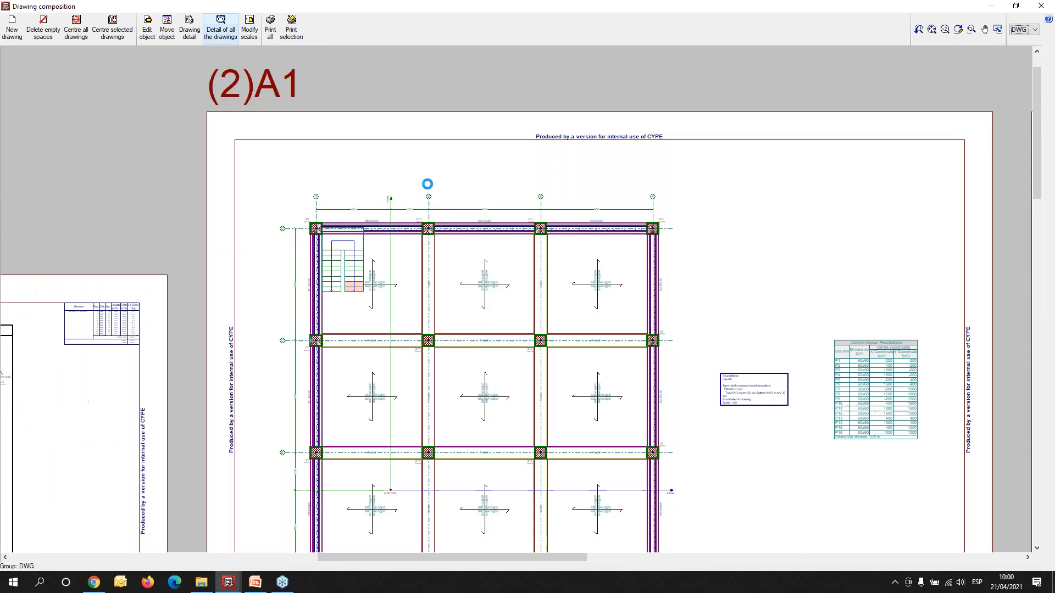
mouse_move(206, 387)
middle_mouse_down()
mouse_move(379, 201)
mouse_move(438, 108)
middle_mouse_up()
middle_click_drag(474, 457, 445, 79)
- Locate the foundation beam detailing sheets among the drawings and examine their materials and scale note
scroll(558, 433, "down", 1)
middle_click_drag(761, 470, 534, 397)
scroll(632, 390, "down", 6)
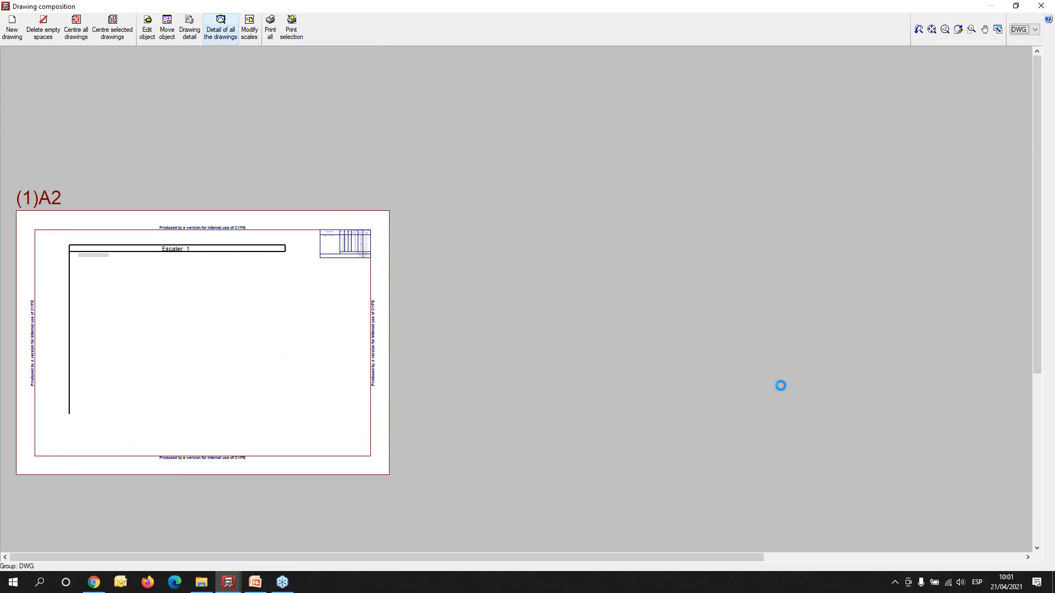
middle_click_drag(761, 387, 212, 336)
mouse_move(300, 536)
middle_mouse_down()
mouse_move(387, 399)
mouse_move(386, 355)
middle_mouse_up()
scroll(395, 348, "up", 10)
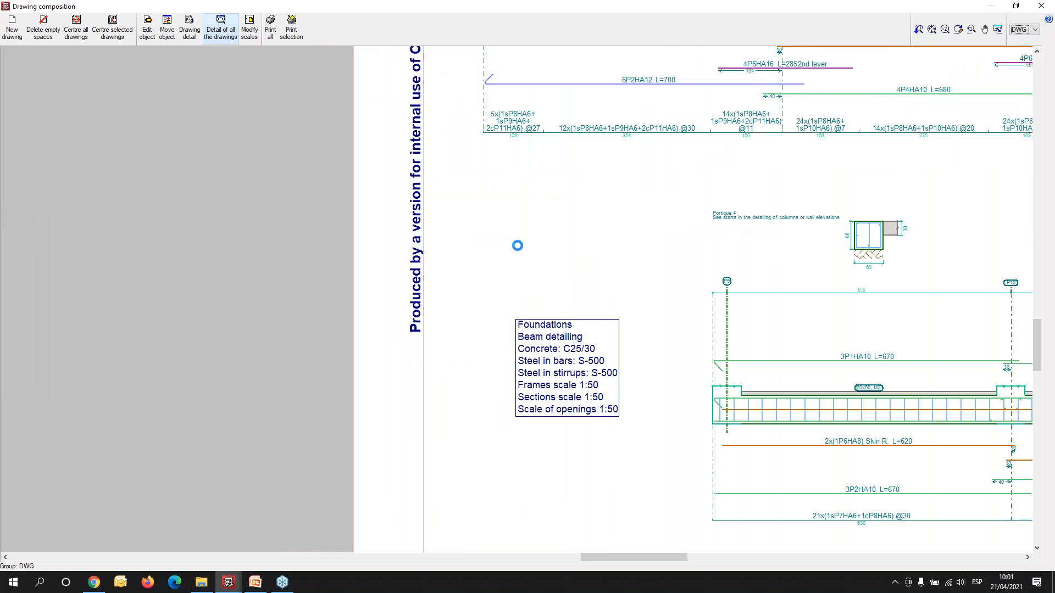
- Examine the reinforcement elevations, sections and bar schedule of the foundation beam frames, including Portique 4
scroll(641, 317, "down", 2)
middle_click_drag(641, 318, 220, 431)
scroll(220, 432, "down", 2)
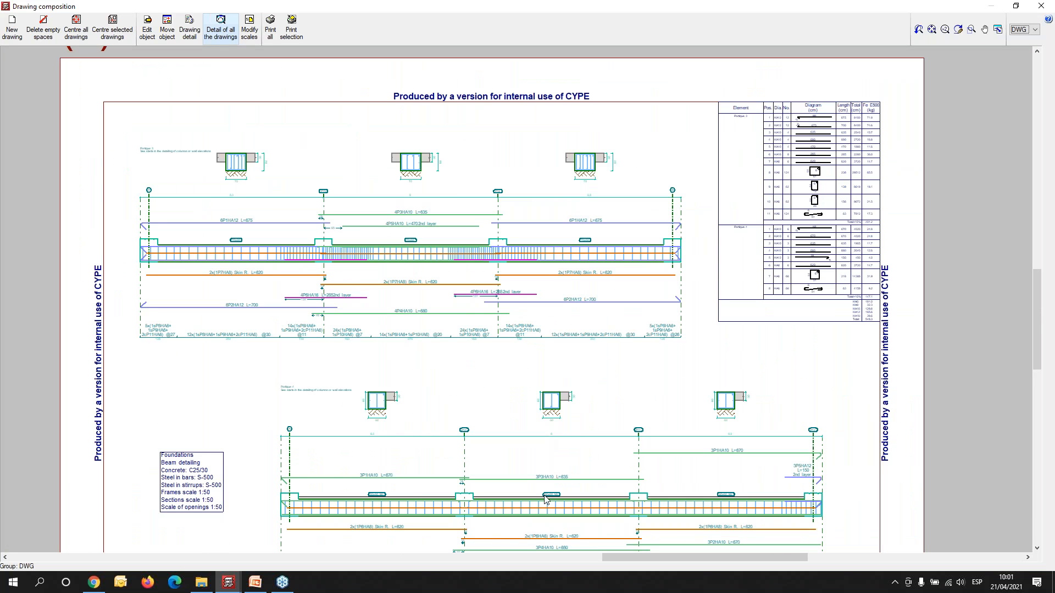
middle_click_drag(544, 495, 550, 427)
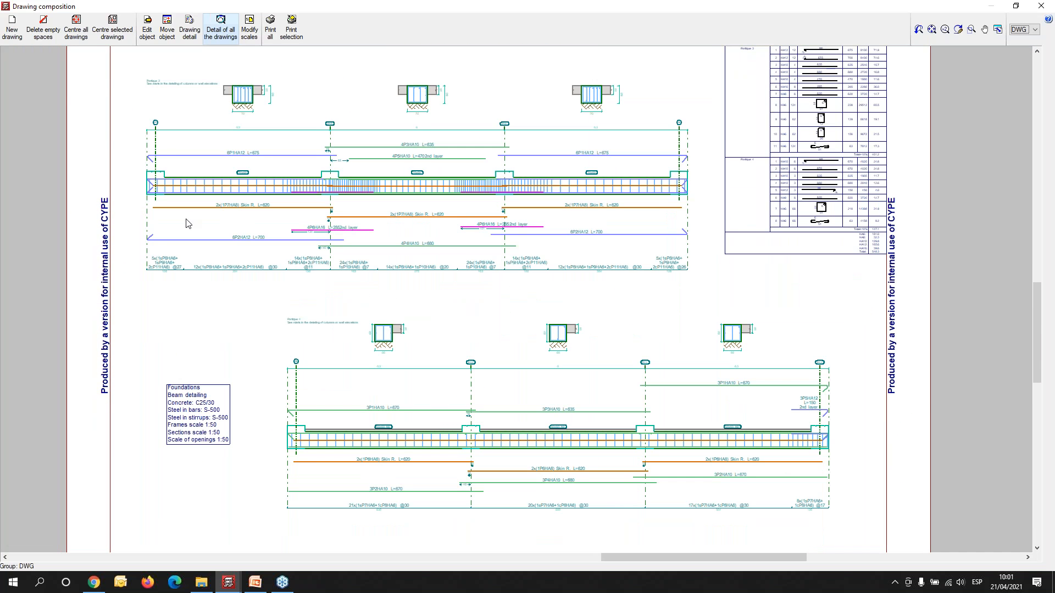
scroll(195, 225, "up", 1)
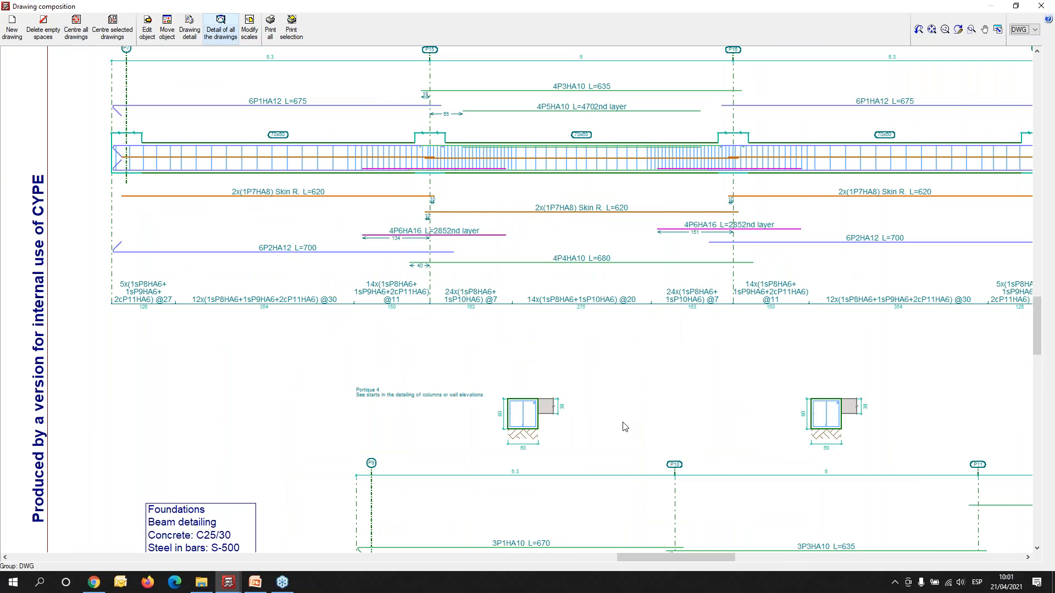
scroll(708, 444, "up", 1)
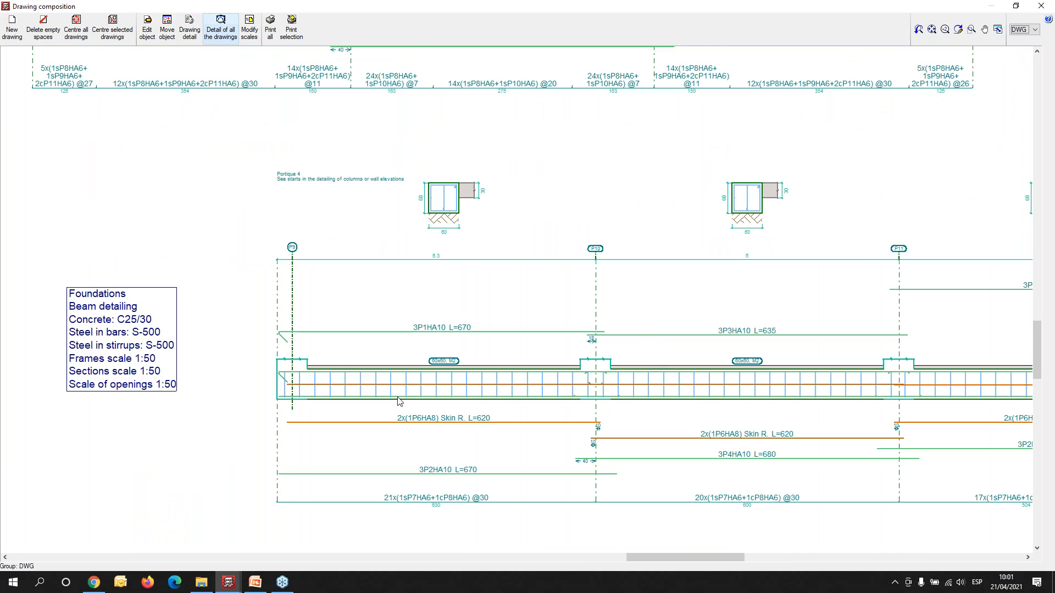
middle_click_drag(762, 465, 655, 16)
- Examine the Floor 1 beam detailing sheet with the variable-section frame, and close the drawing composition
scroll(602, 161, "down", 2)
scroll(583, 349, "down", 2)
middle_click_drag(555, 502, 559, 244)
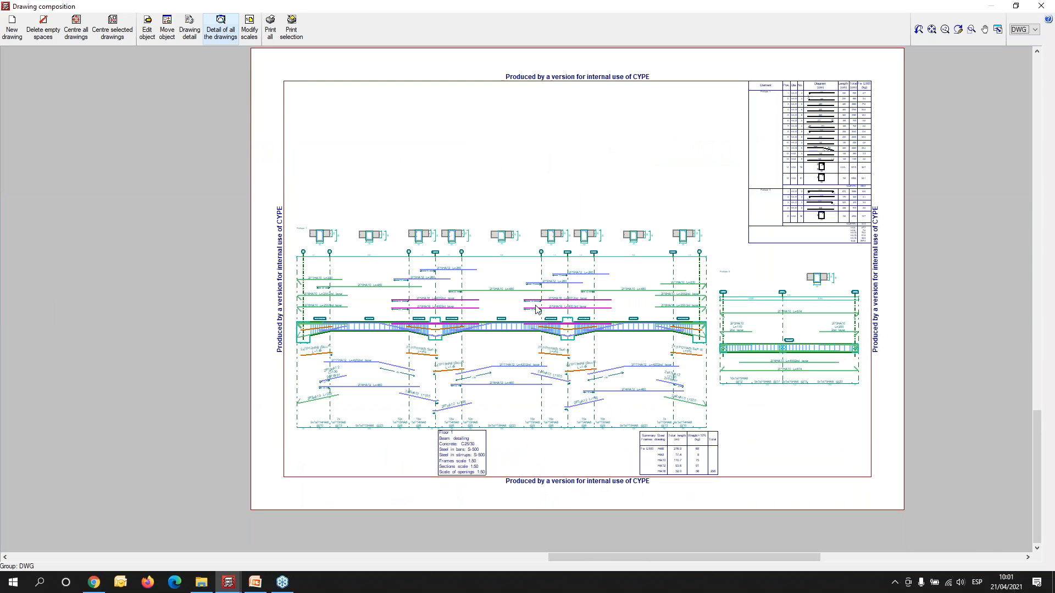
scroll(534, 305, "up", 2)
middle_click_drag(622, 411, 536, 371)
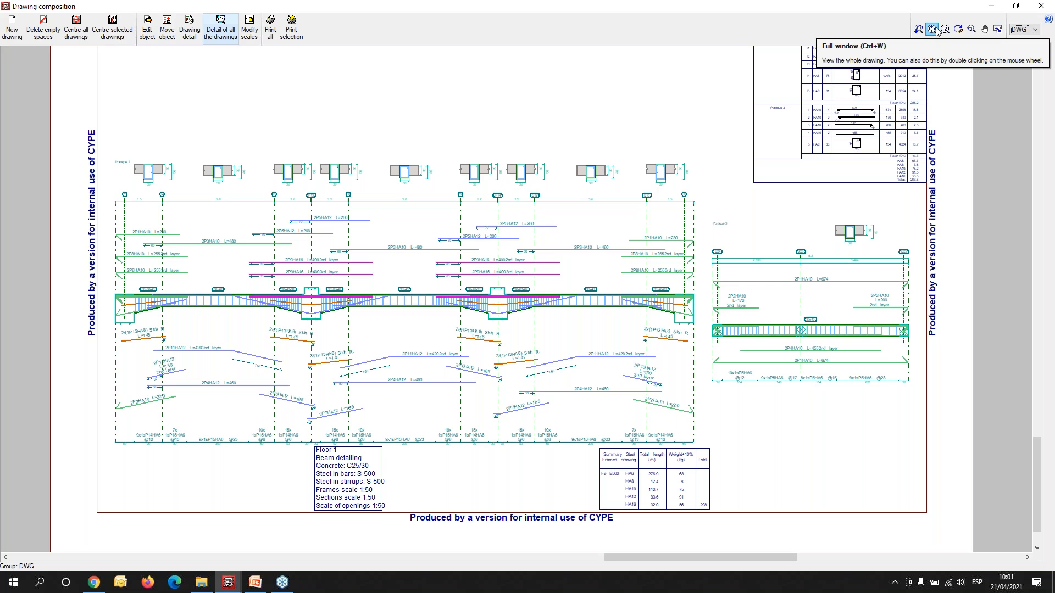
left_click(1041, 6)
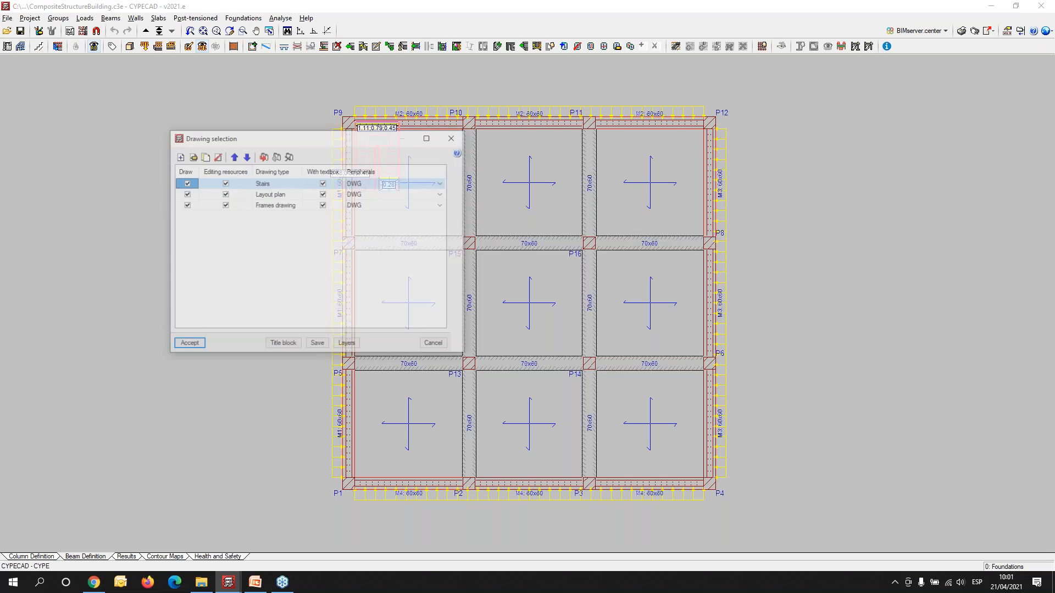